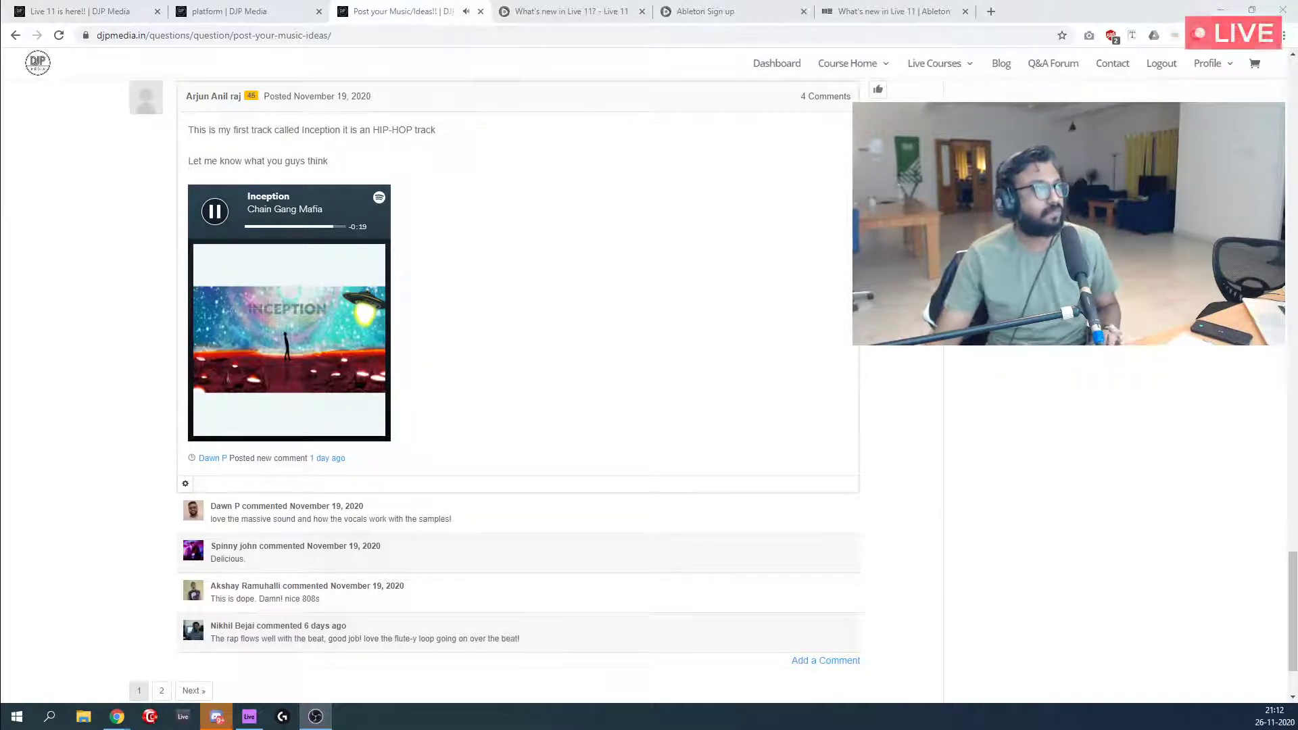
Check the live chat on the platform dashboard for reactions to the Inception track.
{"action": "left_click", "coordinate": [242, 6]}
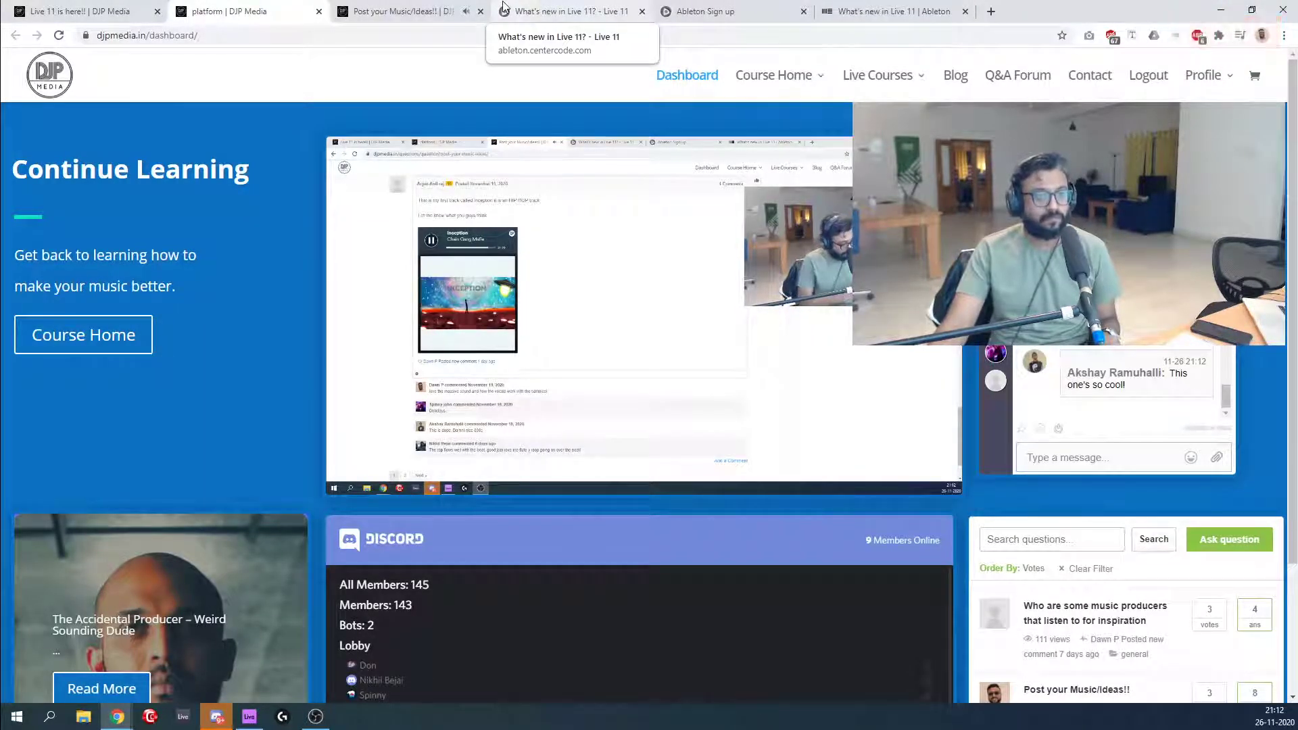
{"action": "left_click", "coordinate": [453, 8]}
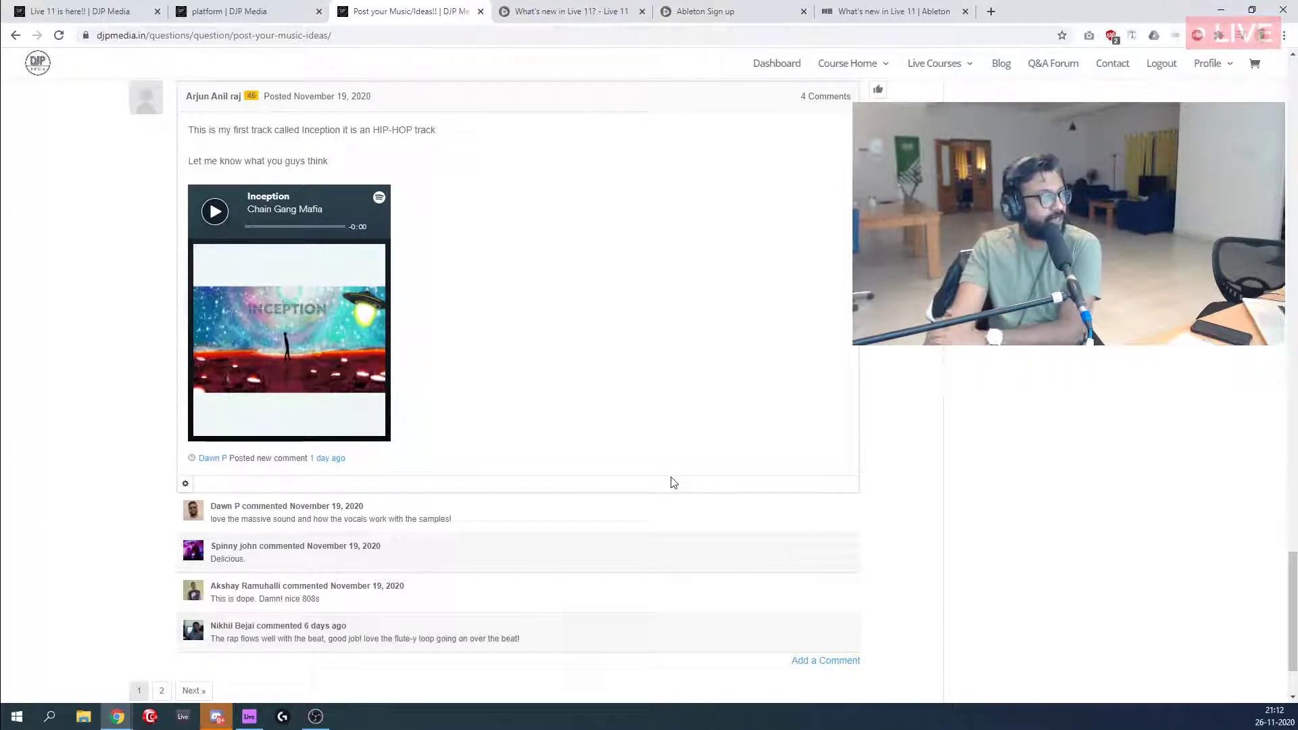
{"action": "left_click", "coordinate": [172, 10]}
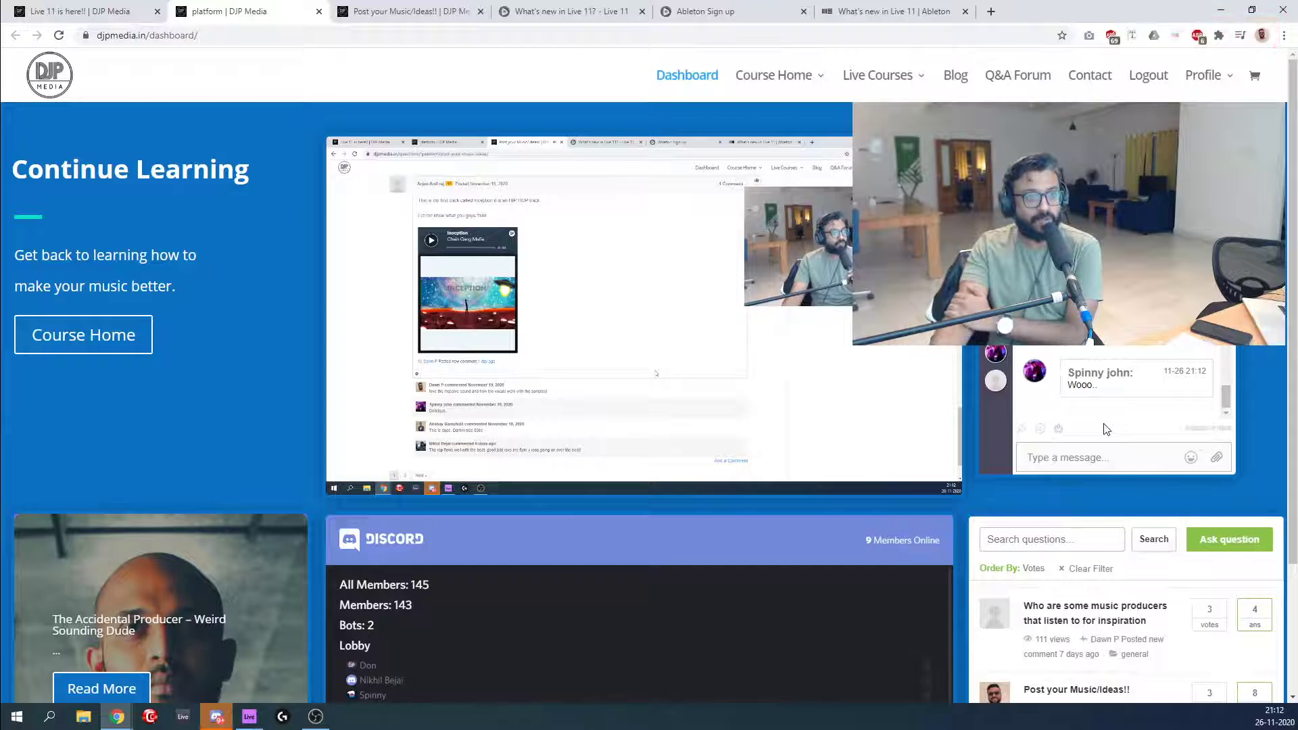
{"action": "mouse_move", "coordinate": [997, 380]}
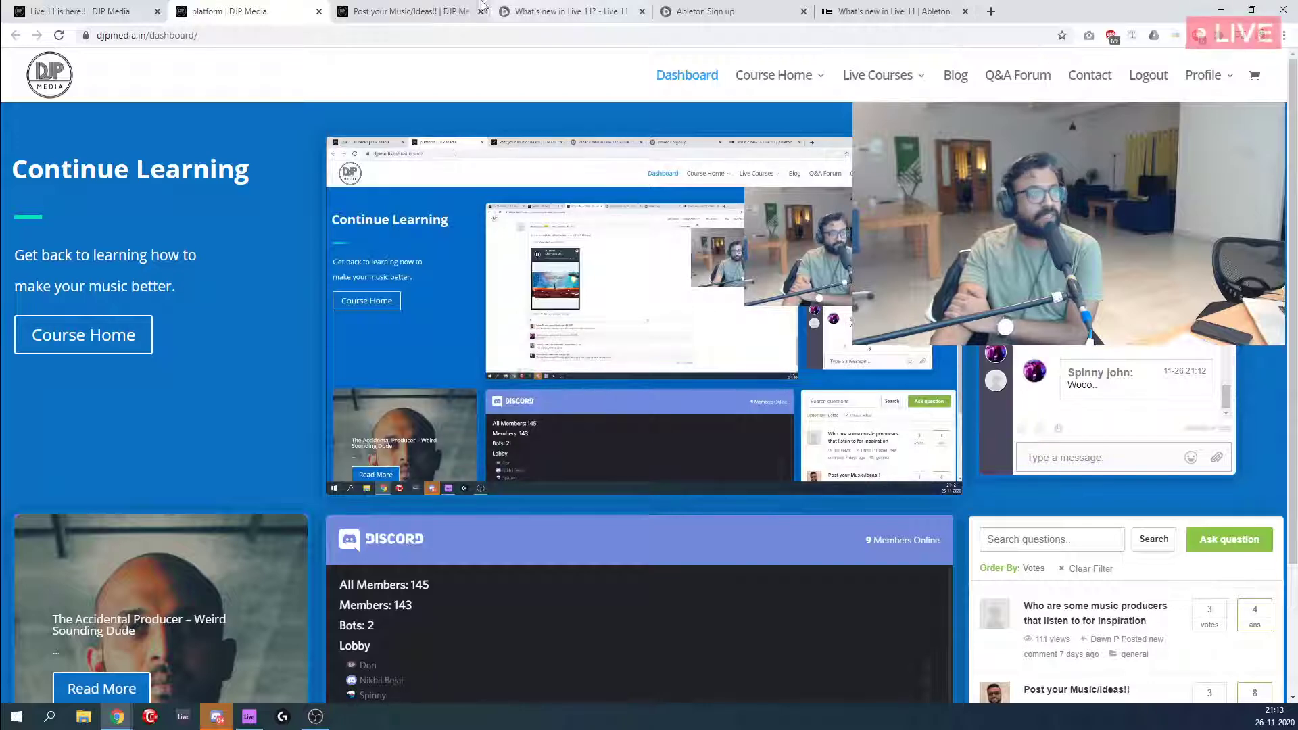
Open the YouTube link from the Ableton 10 Lite track post in a new tab and play the Revive video with sound.
{"action": "left_click", "coordinate": [417, 8]}
{"action": "scroll", "coordinate": [447, 371], "scroll_direction": "down", "scroll_amount": 1}
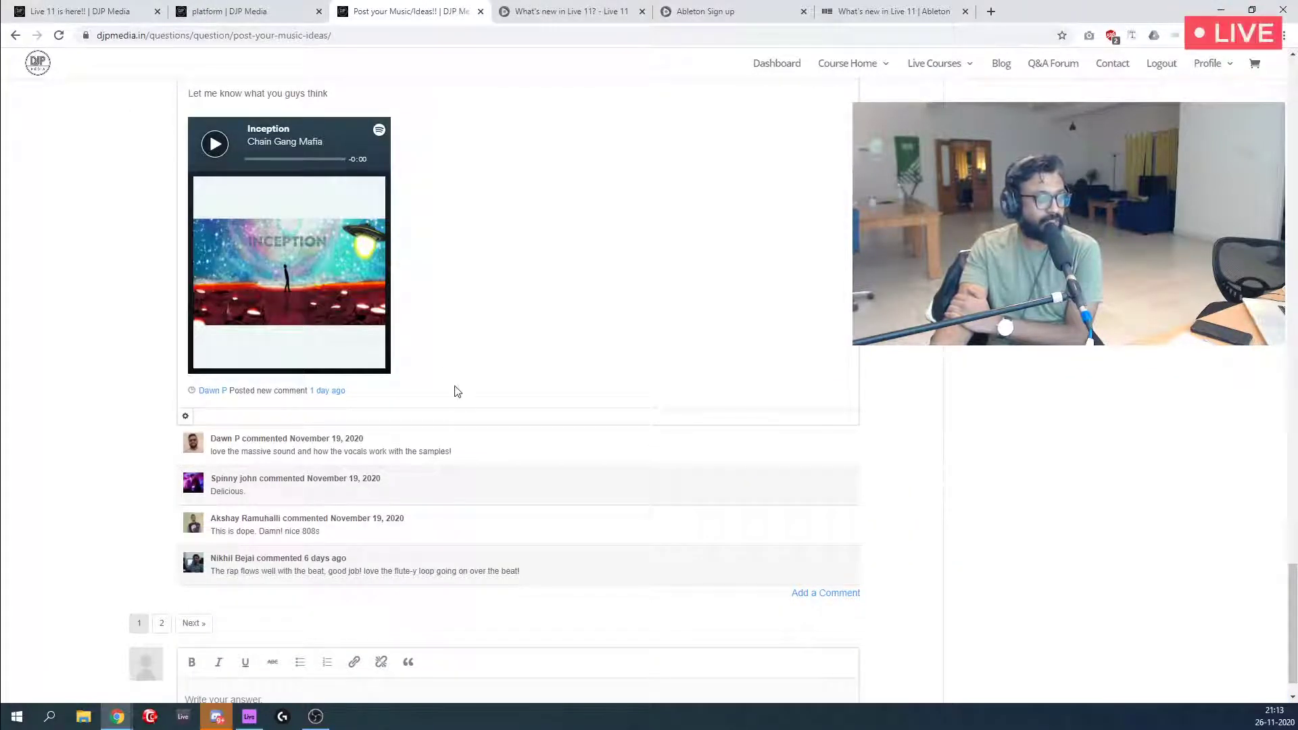
{"action": "scroll", "coordinate": [455, 391], "scroll_direction": "down", "scroll_amount": 1}
{"action": "scroll", "coordinate": [457, 432], "scroll_direction": "up", "scroll_amount": 4}
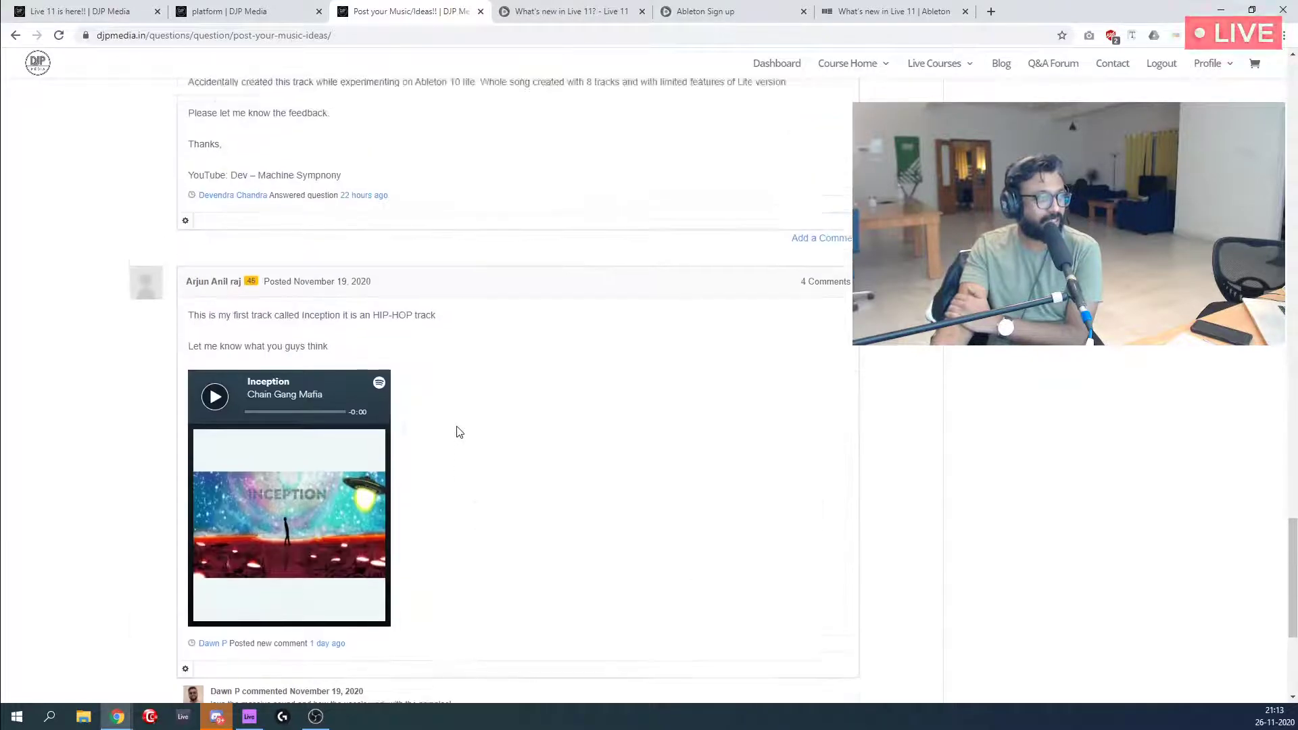
{"action": "scroll", "coordinate": [458, 432], "scroll_direction": "up", "scroll_amount": 5}
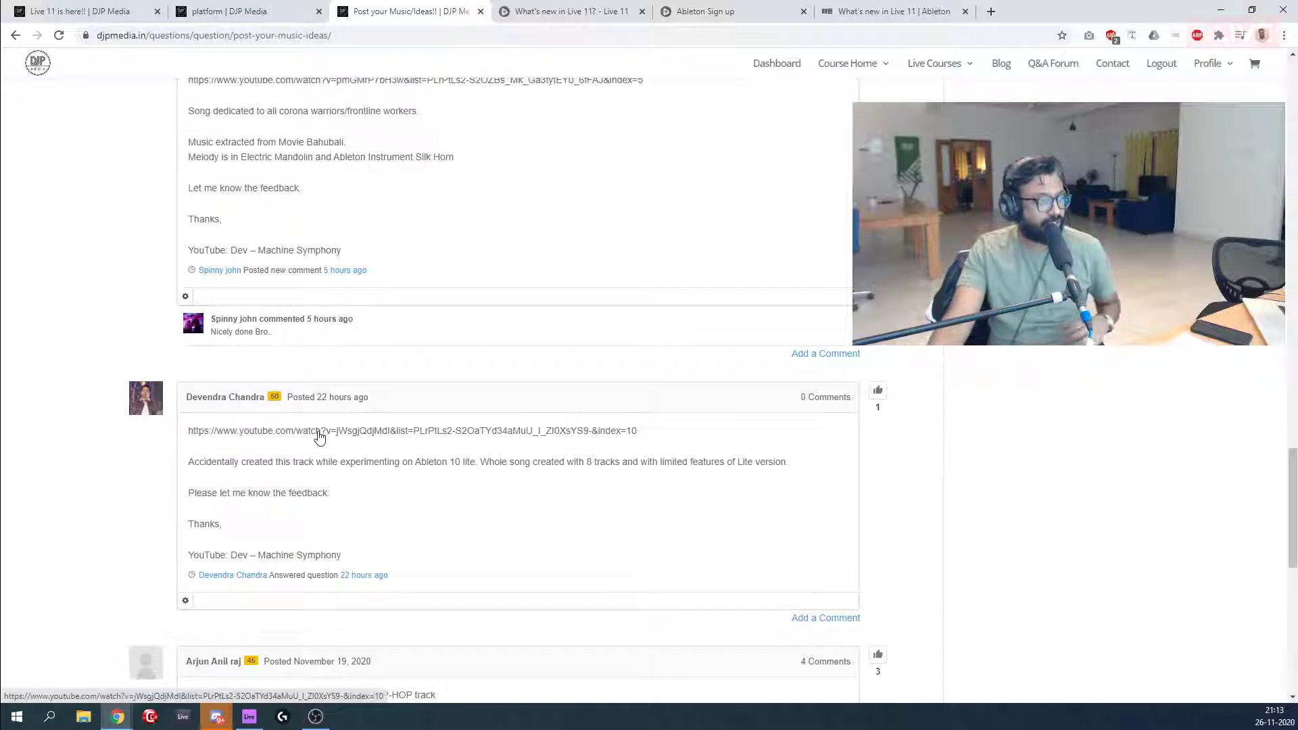
{"action": "middle_click", "coordinate": [319, 436]}
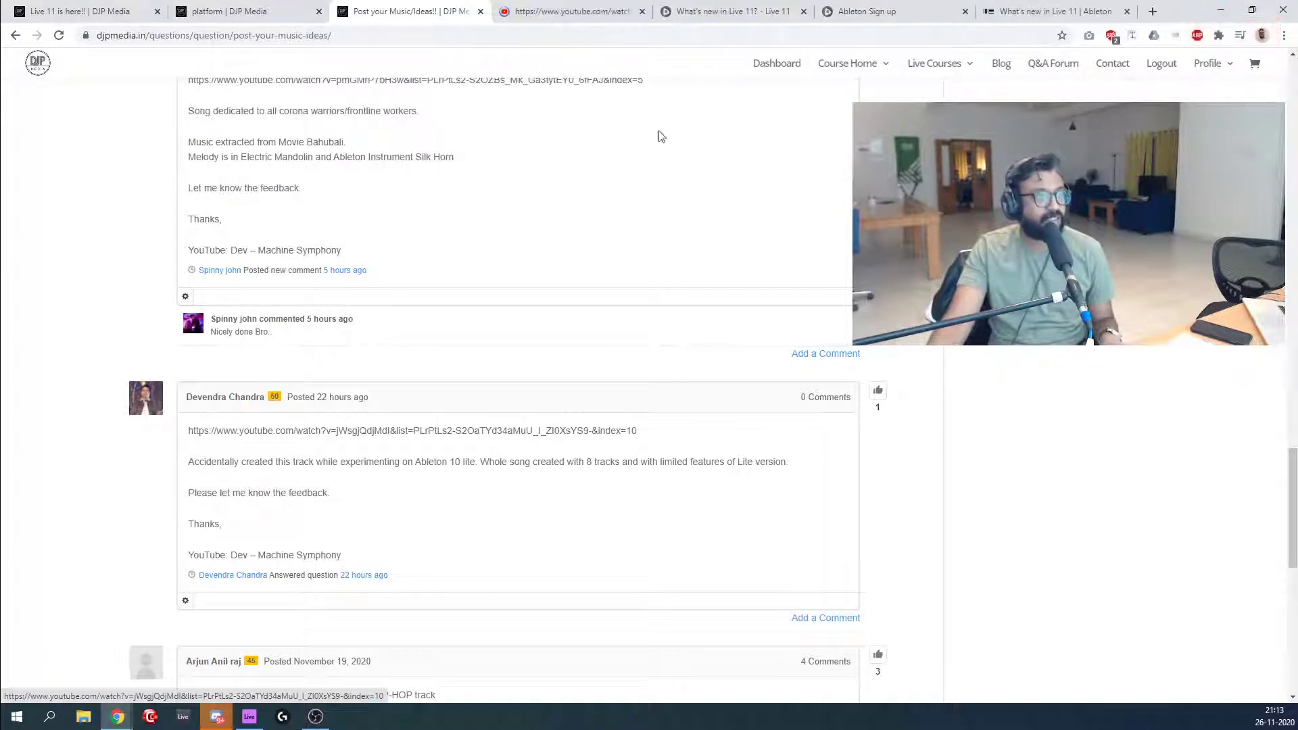
{"action": "left_click", "coordinate": [591, 9]}
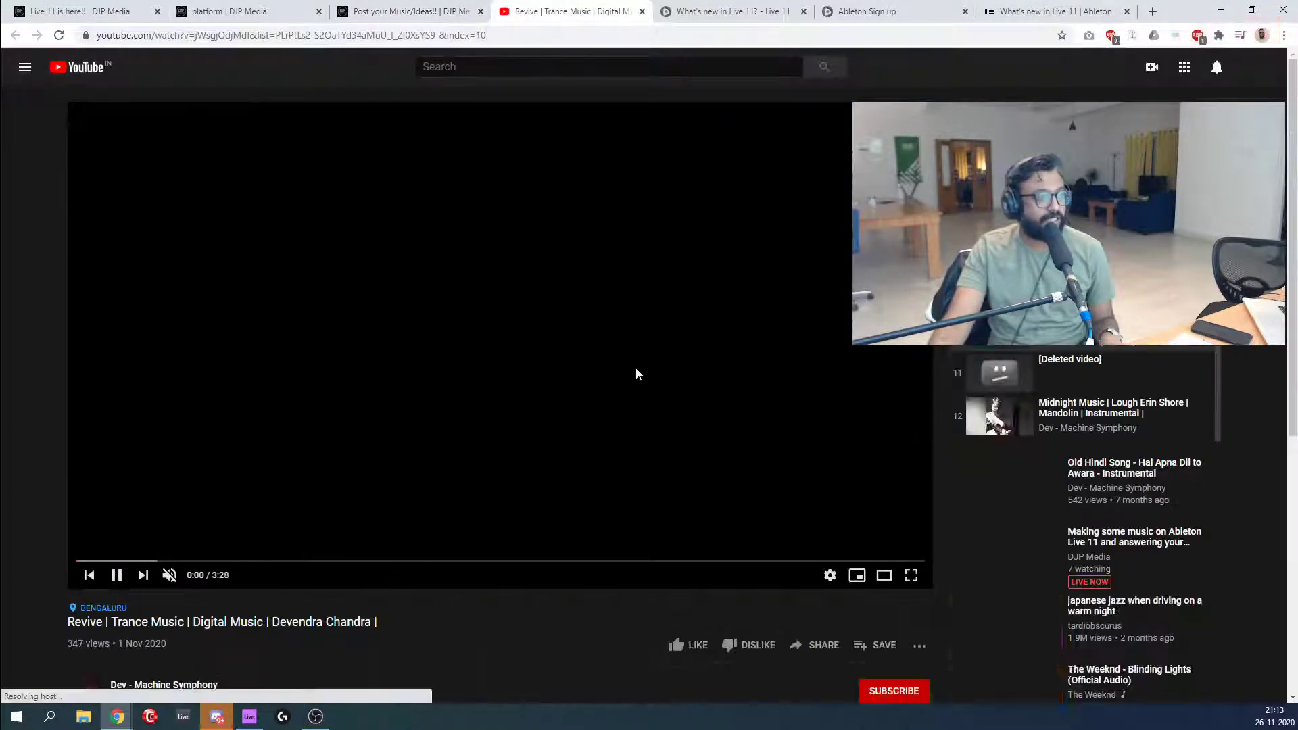
{"action": "left_click", "coordinate": [169, 575]}
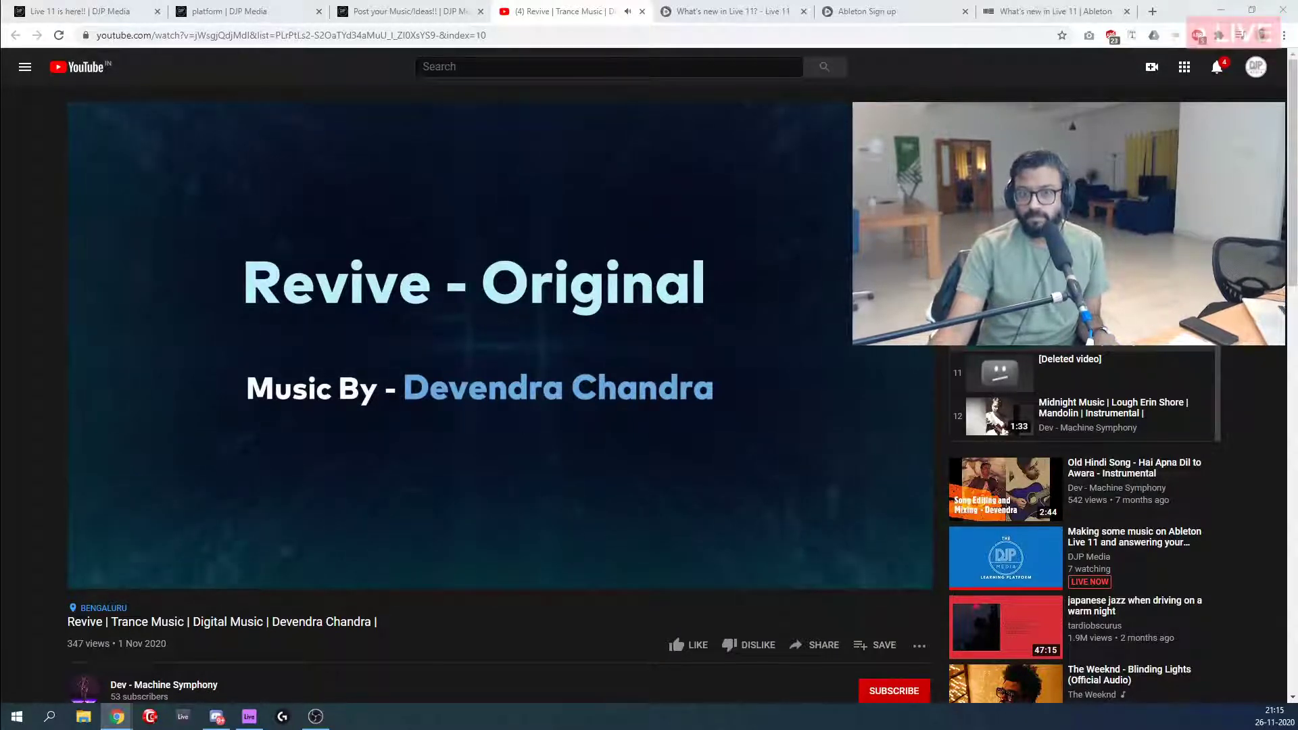
Return to the platform dashboard and read the latest chat messages while the Revive track plays.
{"action": "mouse_move", "coordinate": [116, 435]}
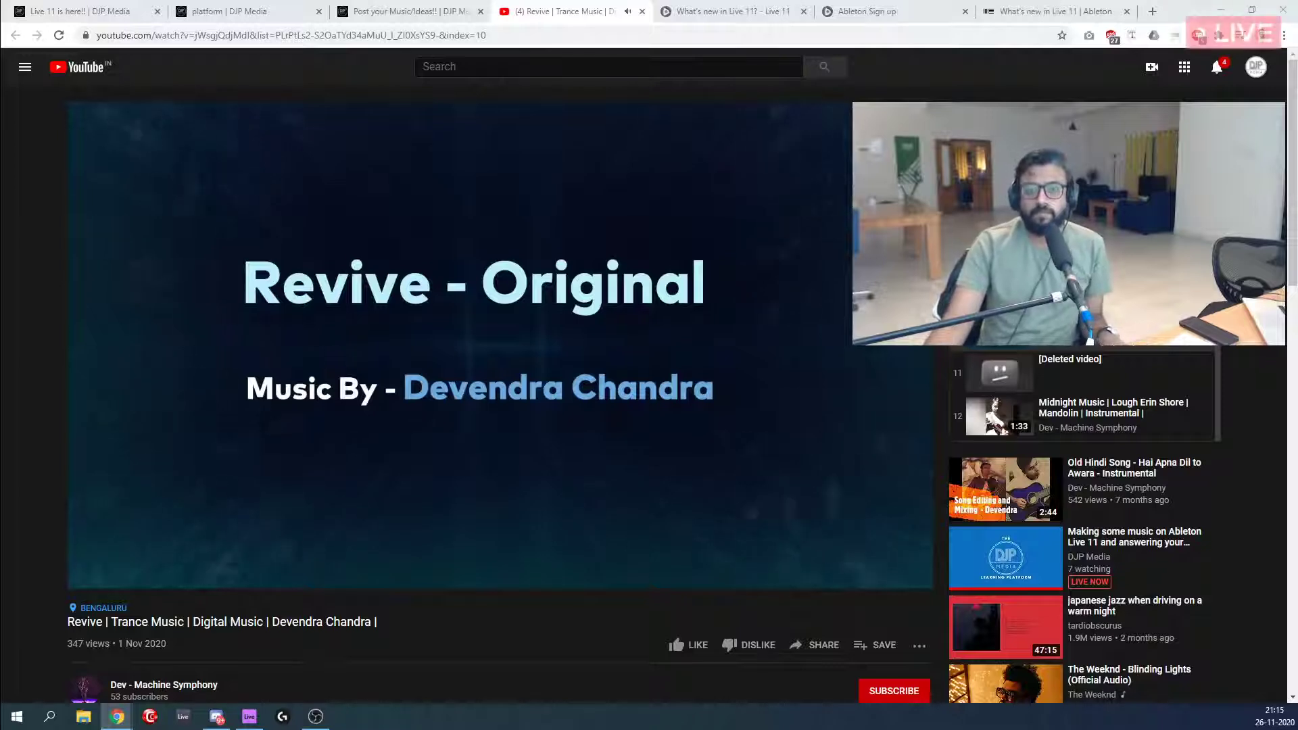
{"action": "key", "text": "alt+Tab"}
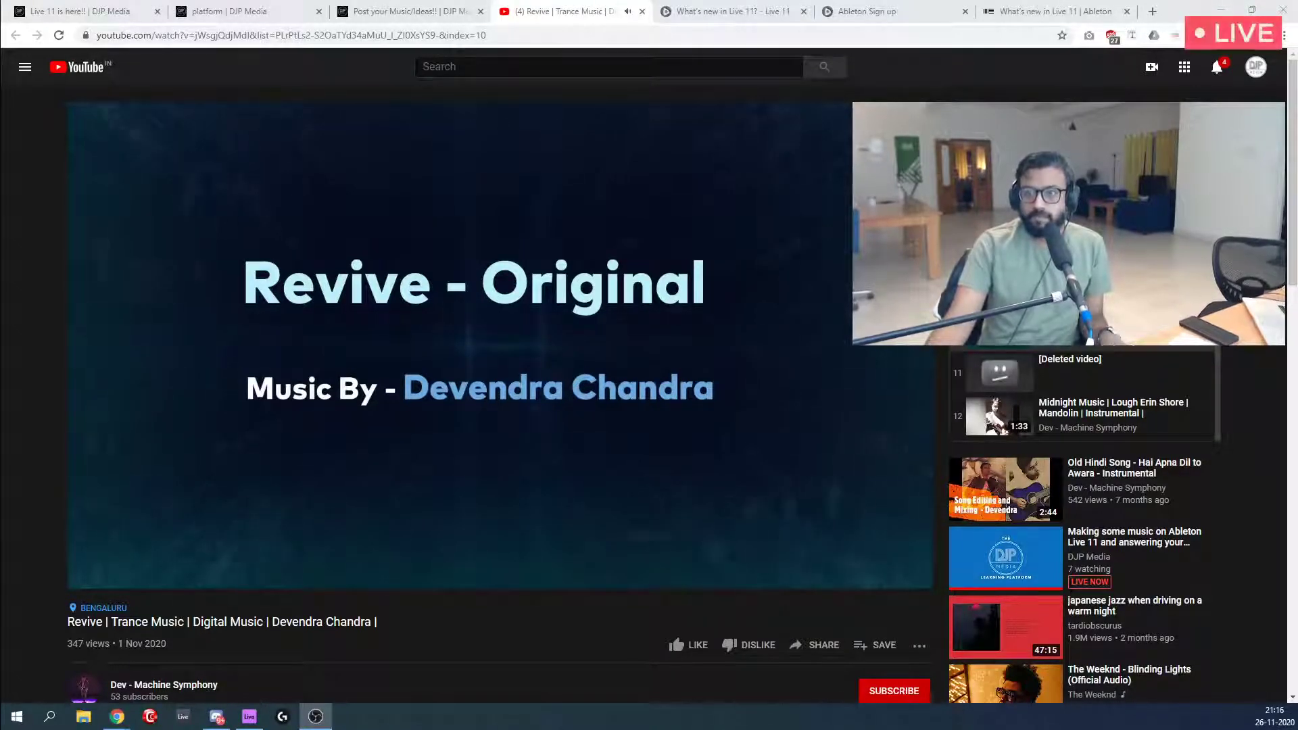
{"action": "mouse_move", "coordinate": [895, 365]}
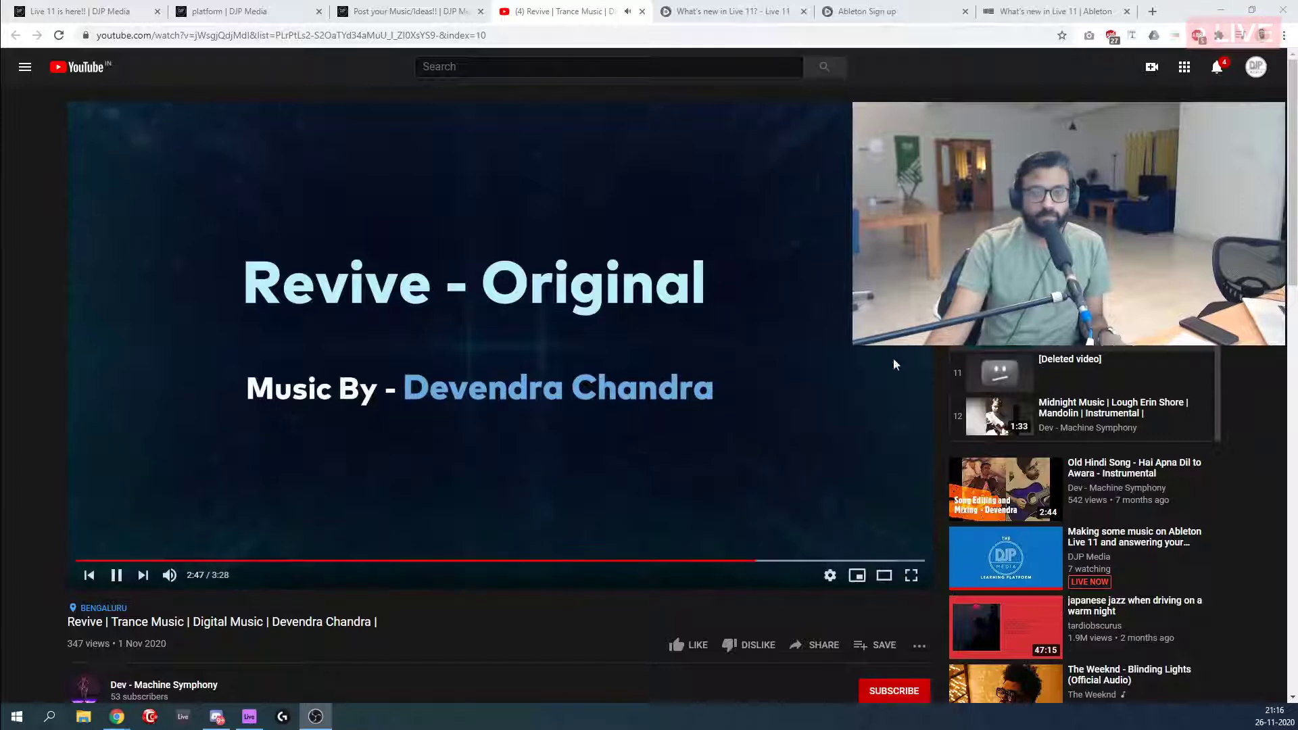
{"action": "left_click", "coordinate": [266, 6]}
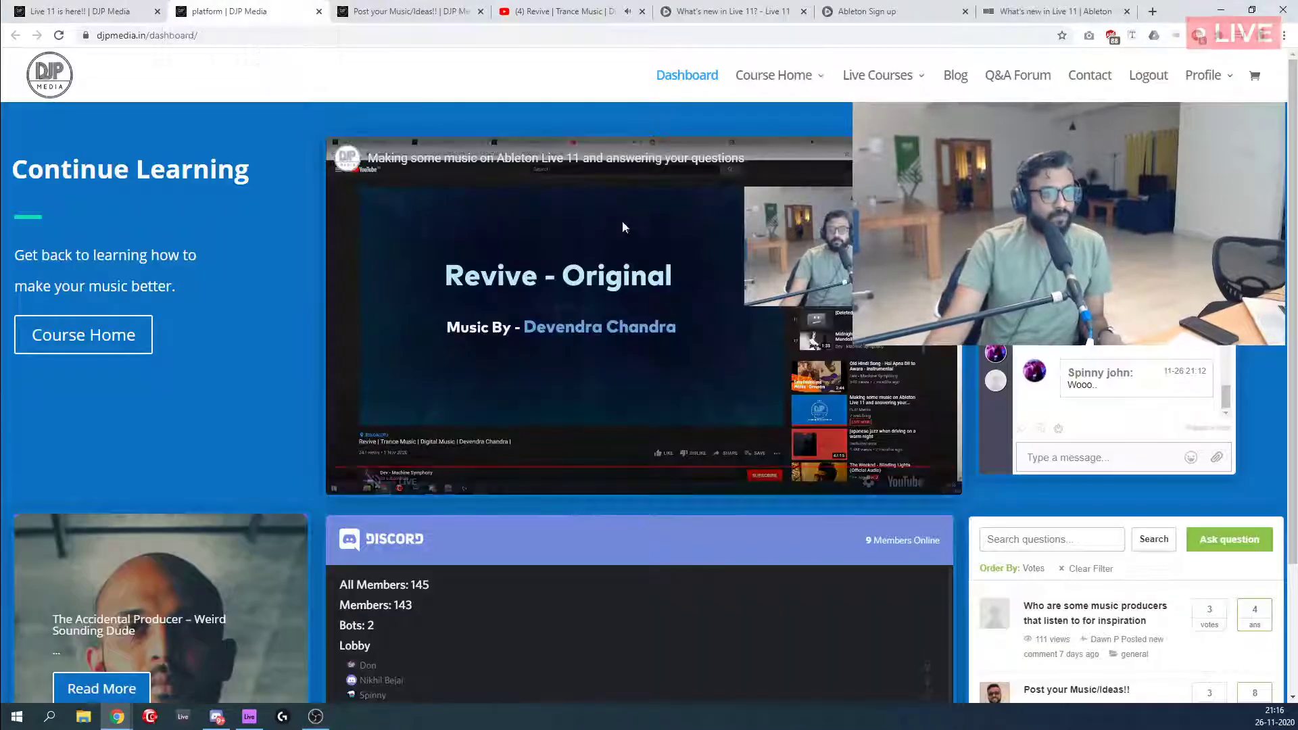
{"action": "mouse_move", "coordinate": [998, 331]}
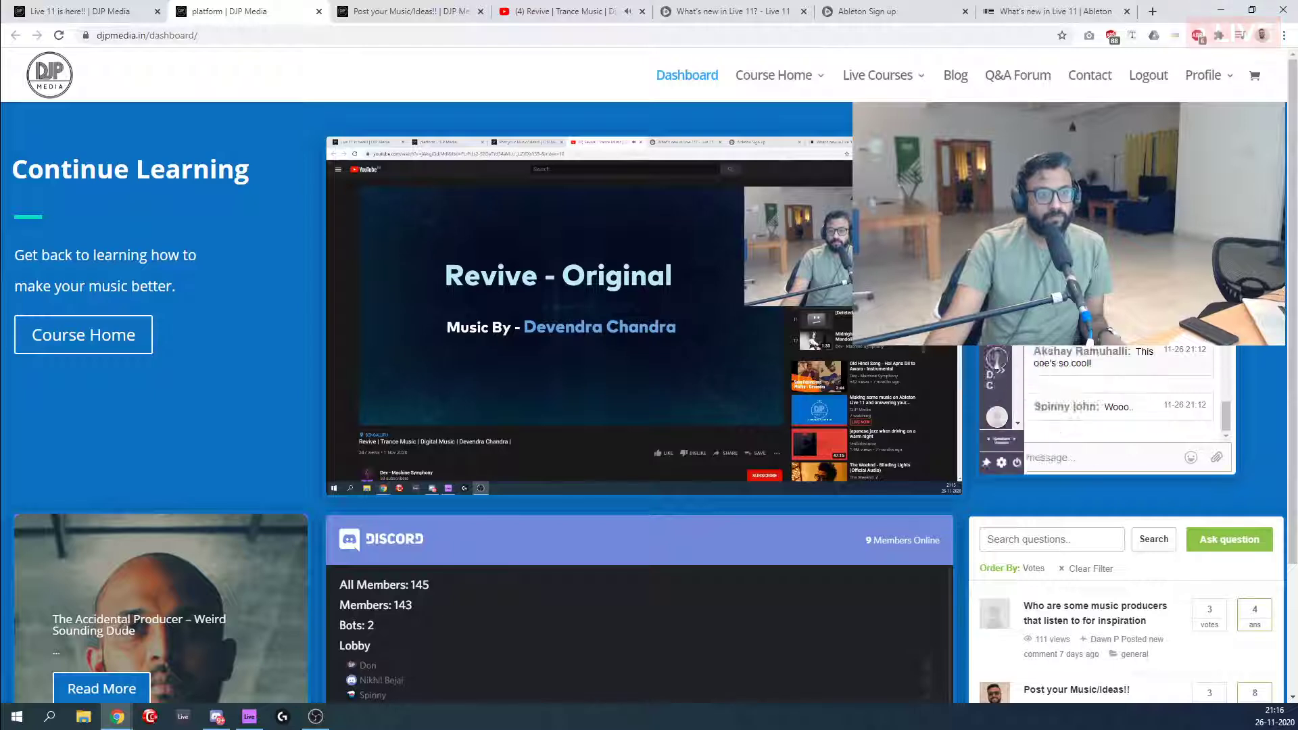
{"action": "scroll", "coordinate": [1027, 331], "scroll_direction": "down", "scroll_amount": 1}
{"action": "scroll", "coordinate": [1037, 389], "scroll_direction": "up", "scroll_amount": 1}
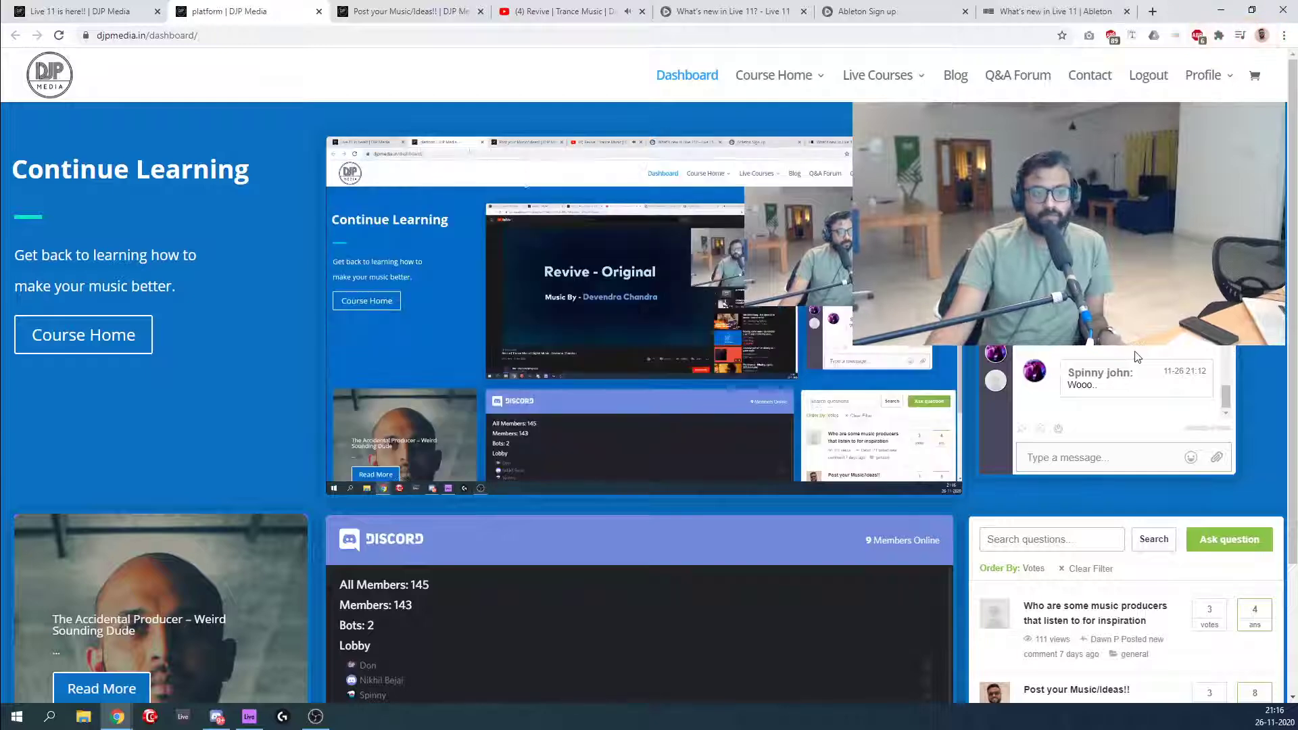
Look through the music-sharing thread up to the first post, which shows the Mokaasa album artwork.
{"action": "left_click", "coordinate": [402, 8]}
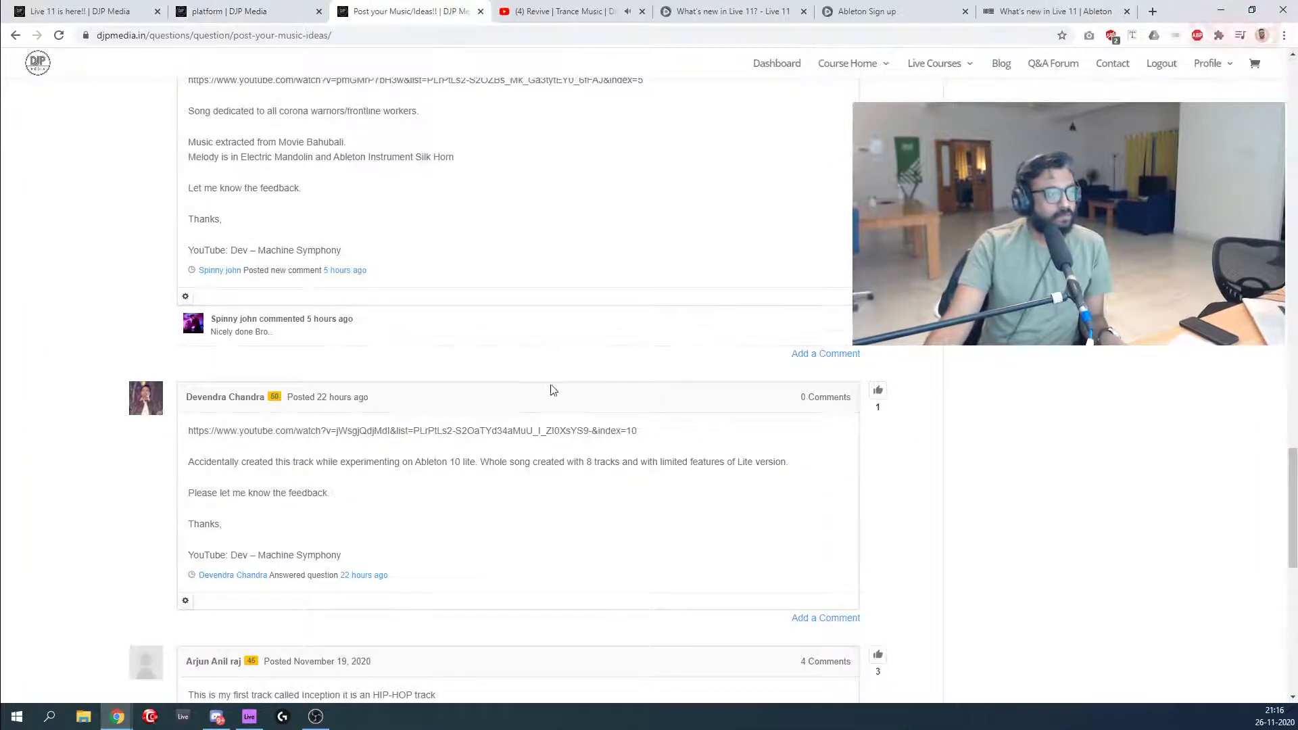
{"action": "scroll", "coordinate": [551, 390], "scroll_direction": "up", "scroll_amount": 3}
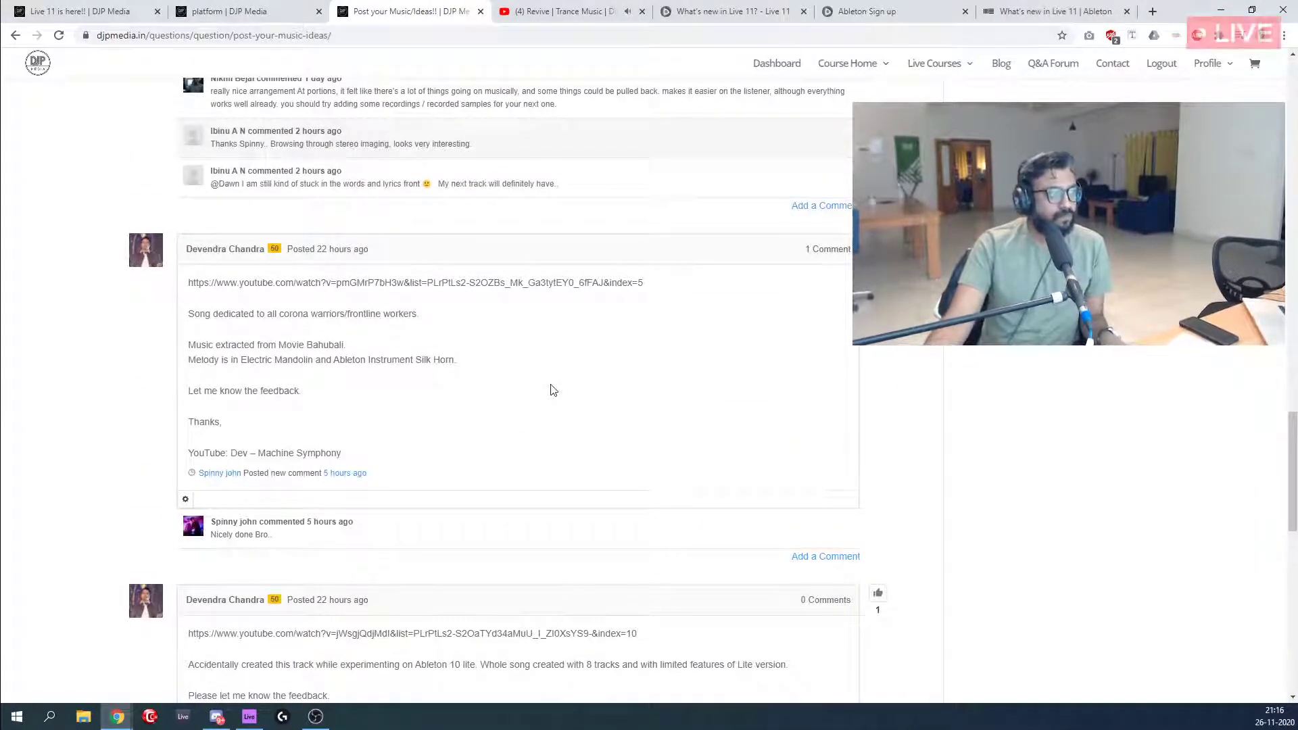
{"action": "scroll", "coordinate": [551, 390], "scroll_direction": "up", "scroll_amount": 5}
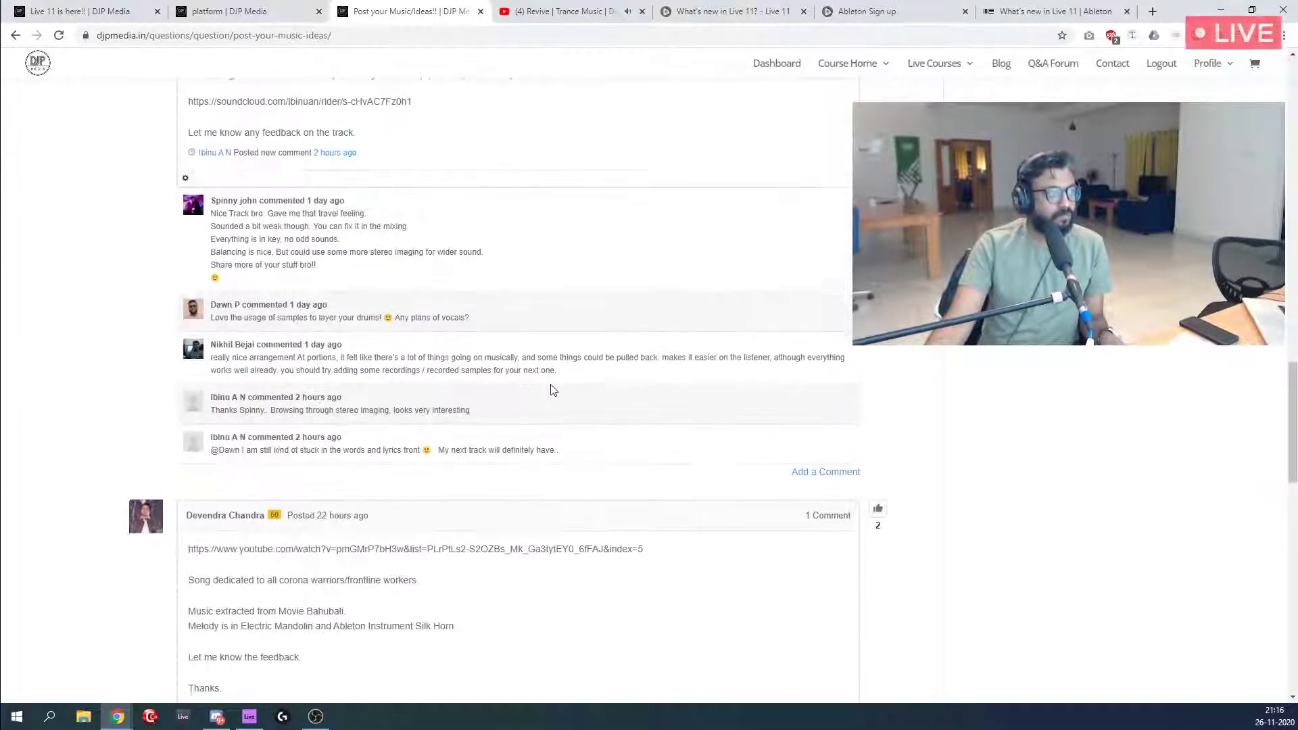
{"action": "scroll", "coordinate": [551, 390], "scroll_direction": "up", "scroll_amount": 2}
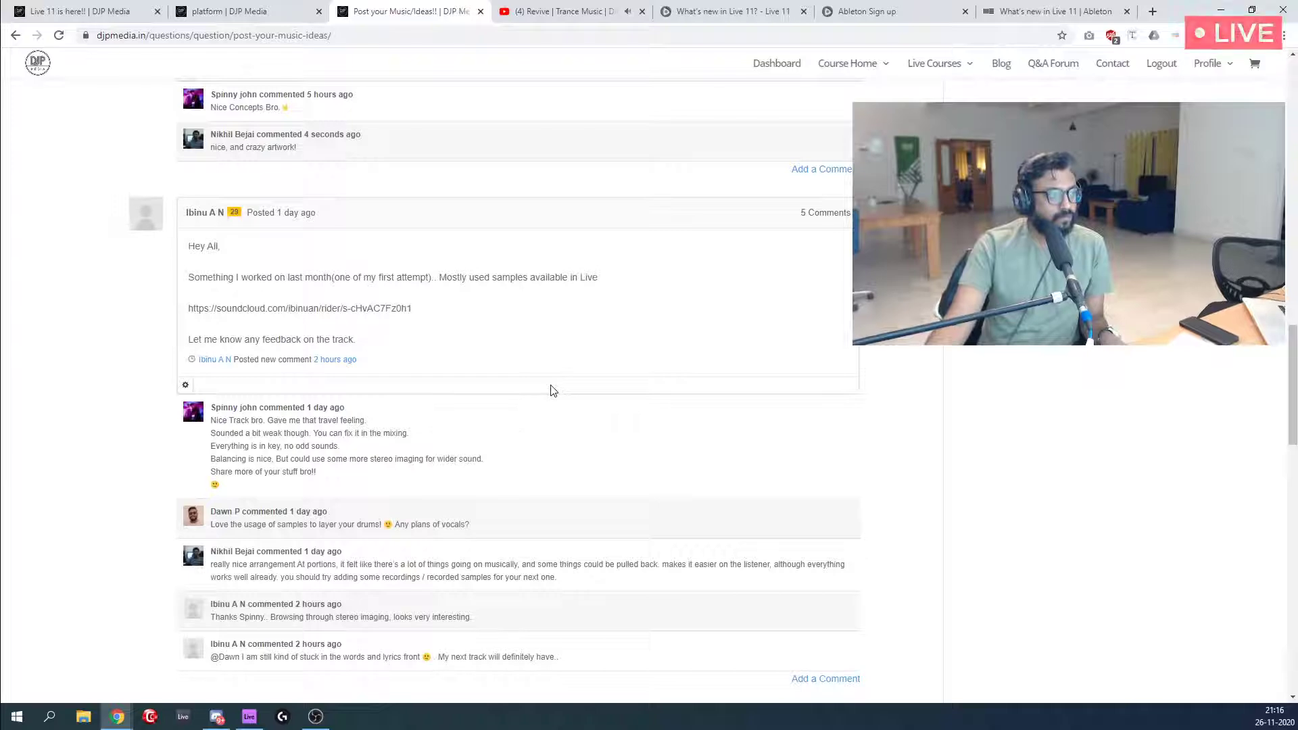
{"action": "scroll", "coordinate": [551, 390], "scroll_direction": "up", "scroll_amount": 8}
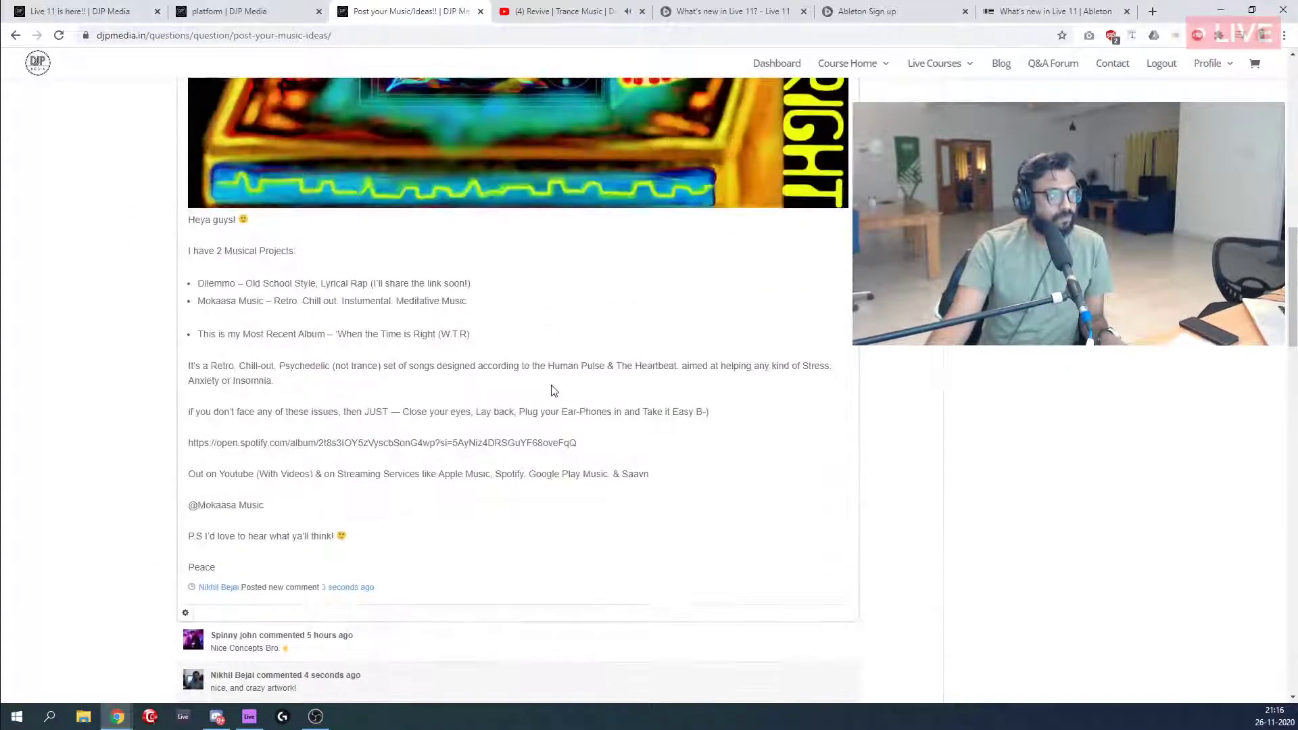
{"action": "scroll", "coordinate": [552, 391], "scroll_direction": "up", "scroll_amount": 9}
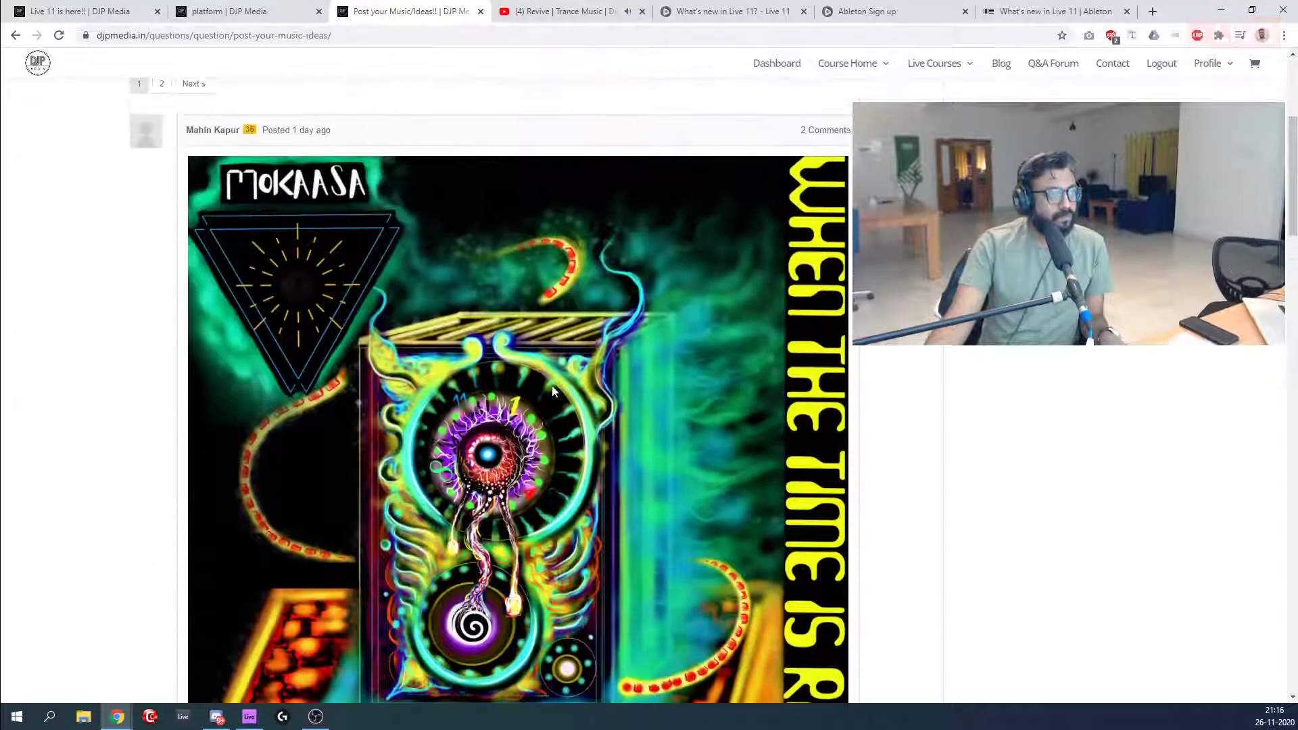
{"action": "scroll", "coordinate": [553, 391], "scroll_direction": "down", "scroll_amount": 1}
{"action": "scroll", "coordinate": [553, 391], "scroll_direction": "up", "scroll_amount": 1}
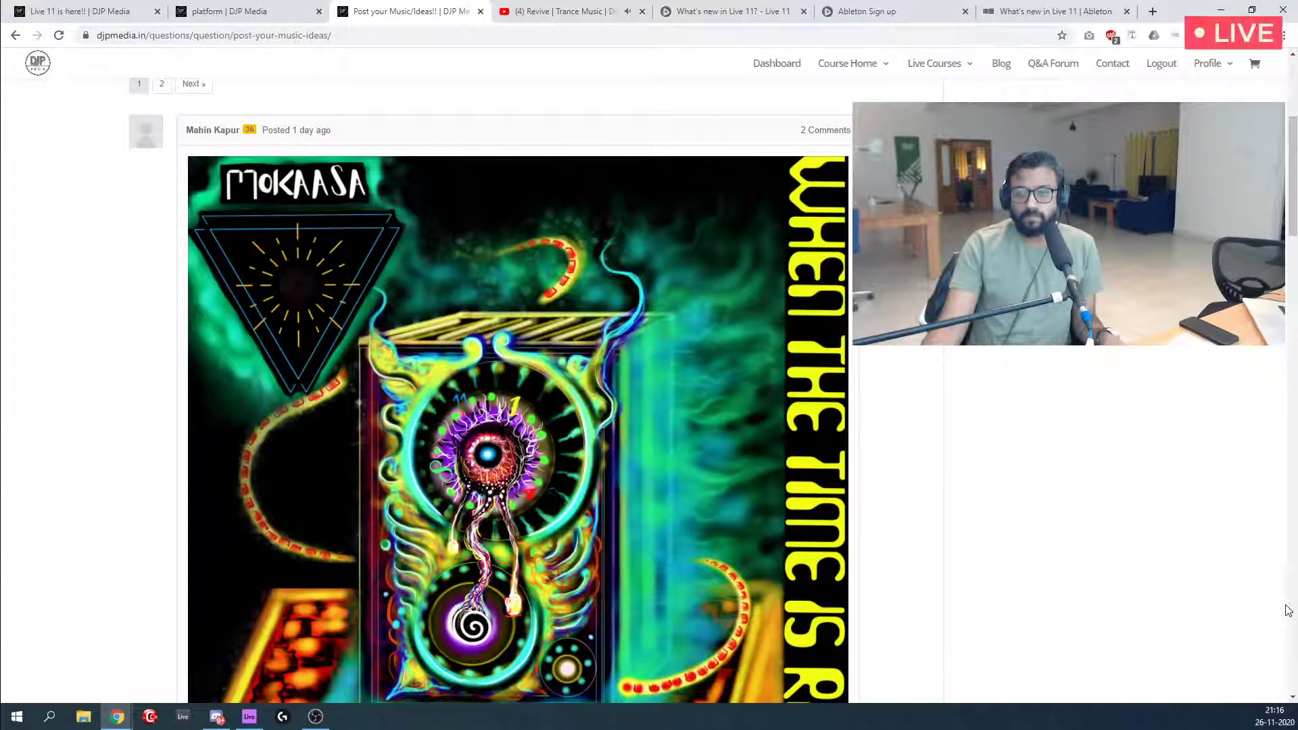
Pause the Midnight Music mandolin video in the YouTube tab and look over its page.
{"action": "left_click", "coordinate": [557, 10]}
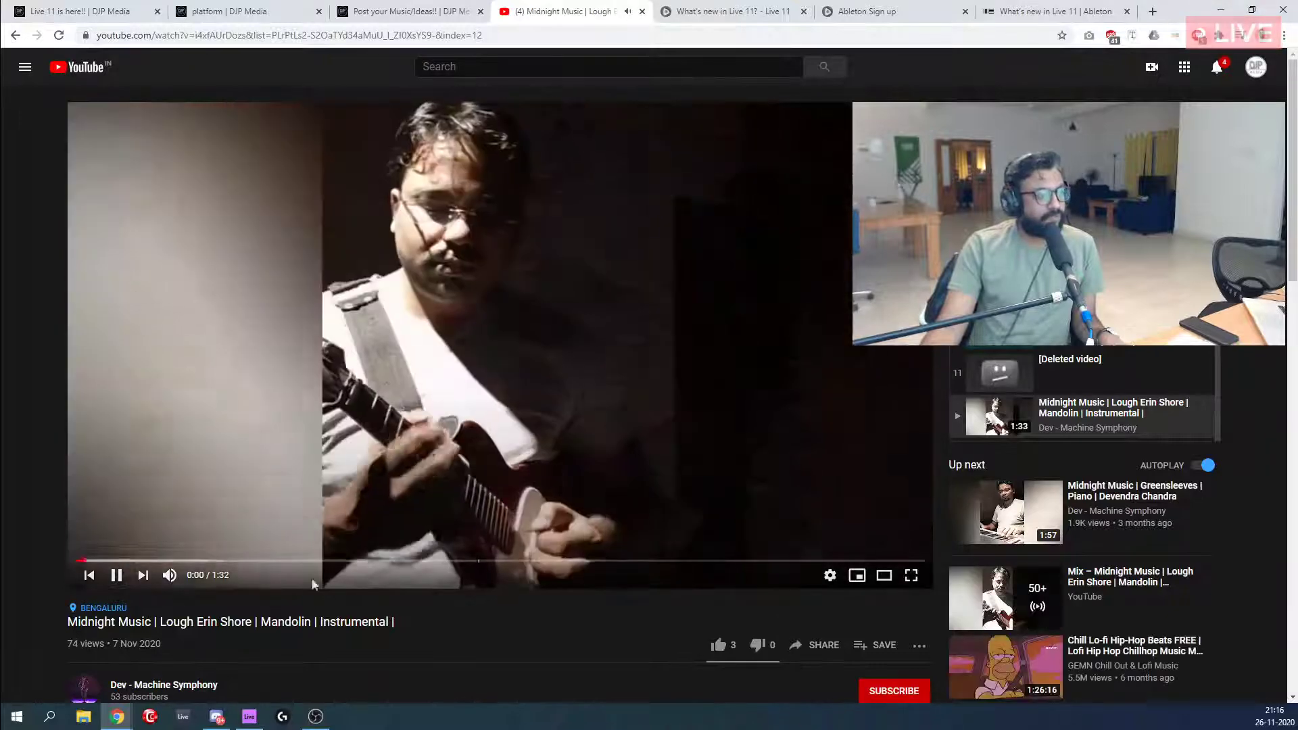
{"action": "left_click", "coordinate": [117, 575]}
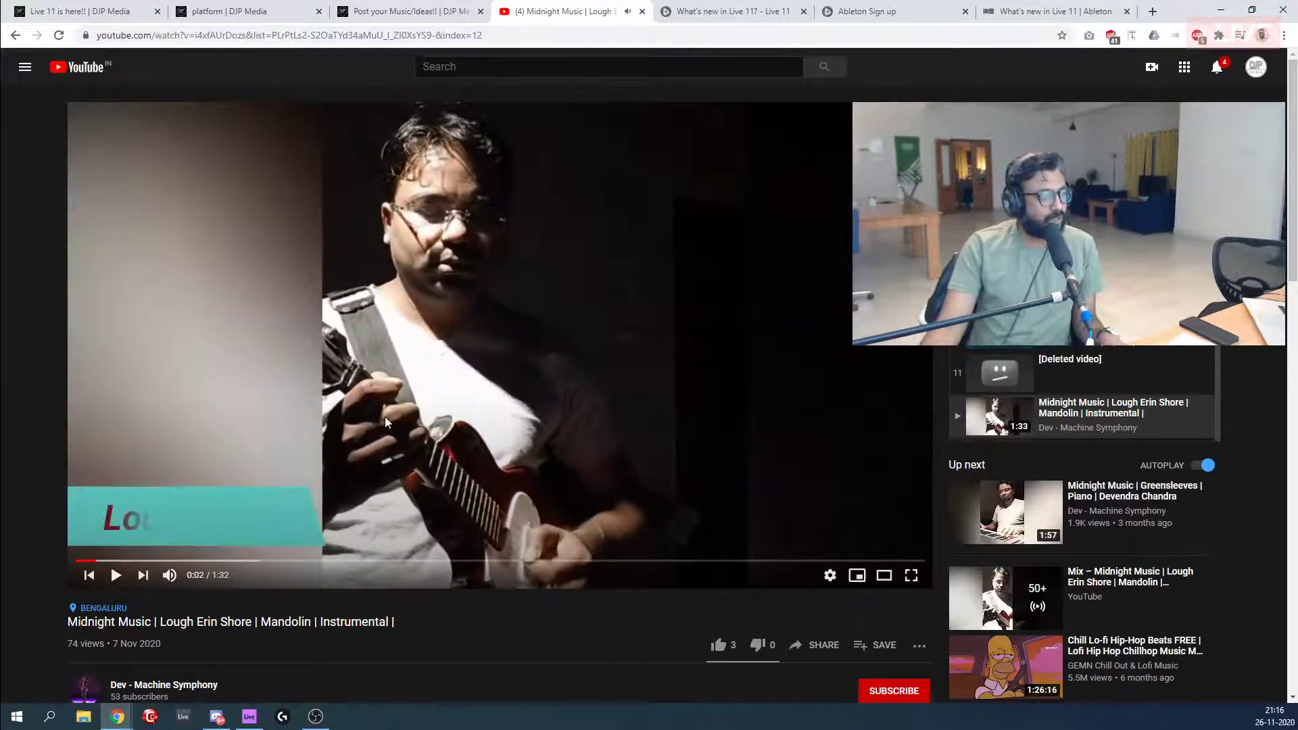
{"action": "scroll", "coordinate": [385, 423], "scroll_direction": "down", "scroll_amount": 2}
{"action": "scroll", "coordinate": [385, 423], "scroll_direction": "up", "scroll_amount": 2}
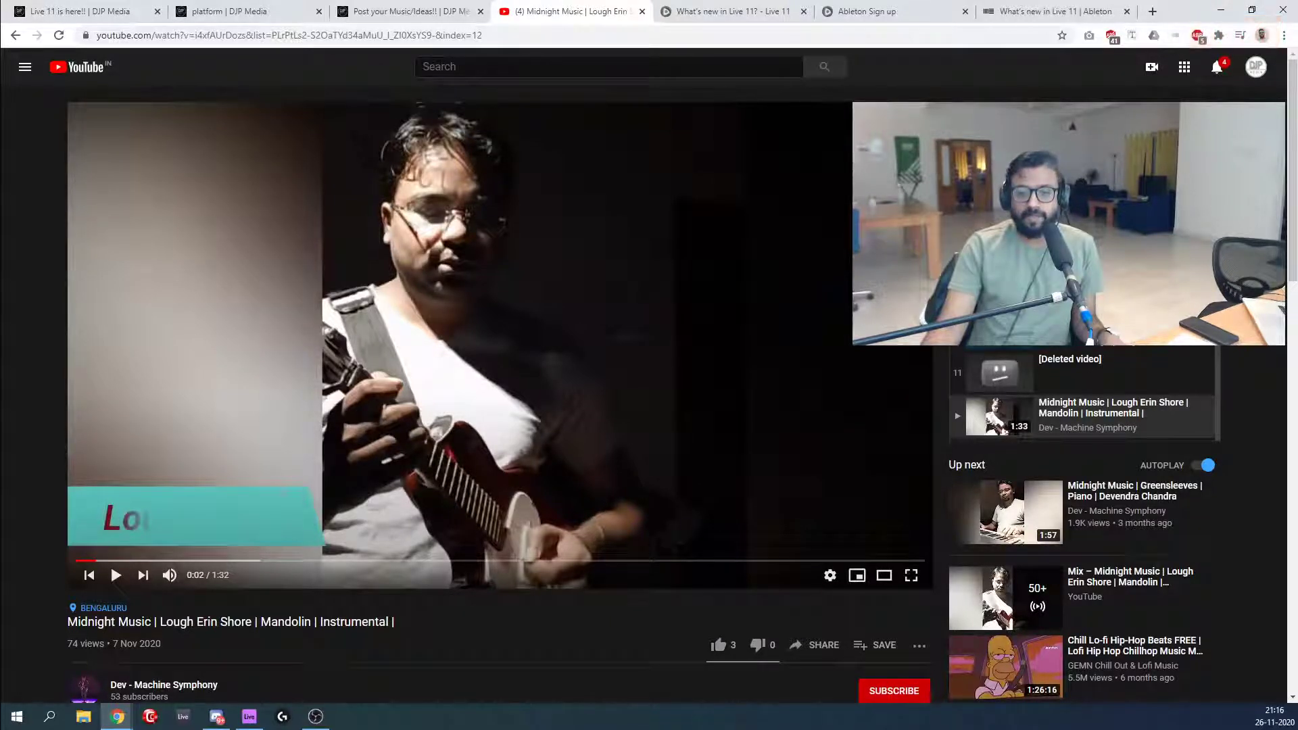
Check the dashboard's live chat again for new messages before the next submission.
{"action": "key", "text": "alt+Tab"}
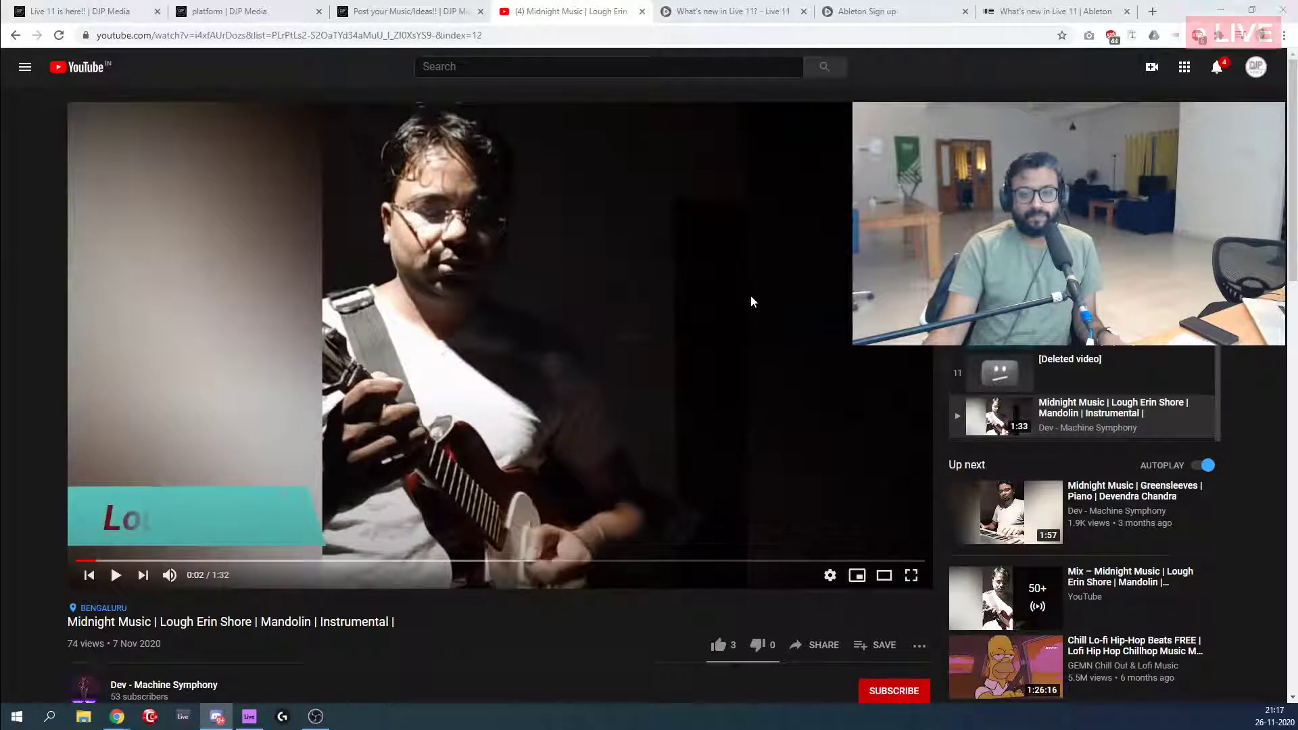
{"action": "left_click", "coordinate": [412, 10]}
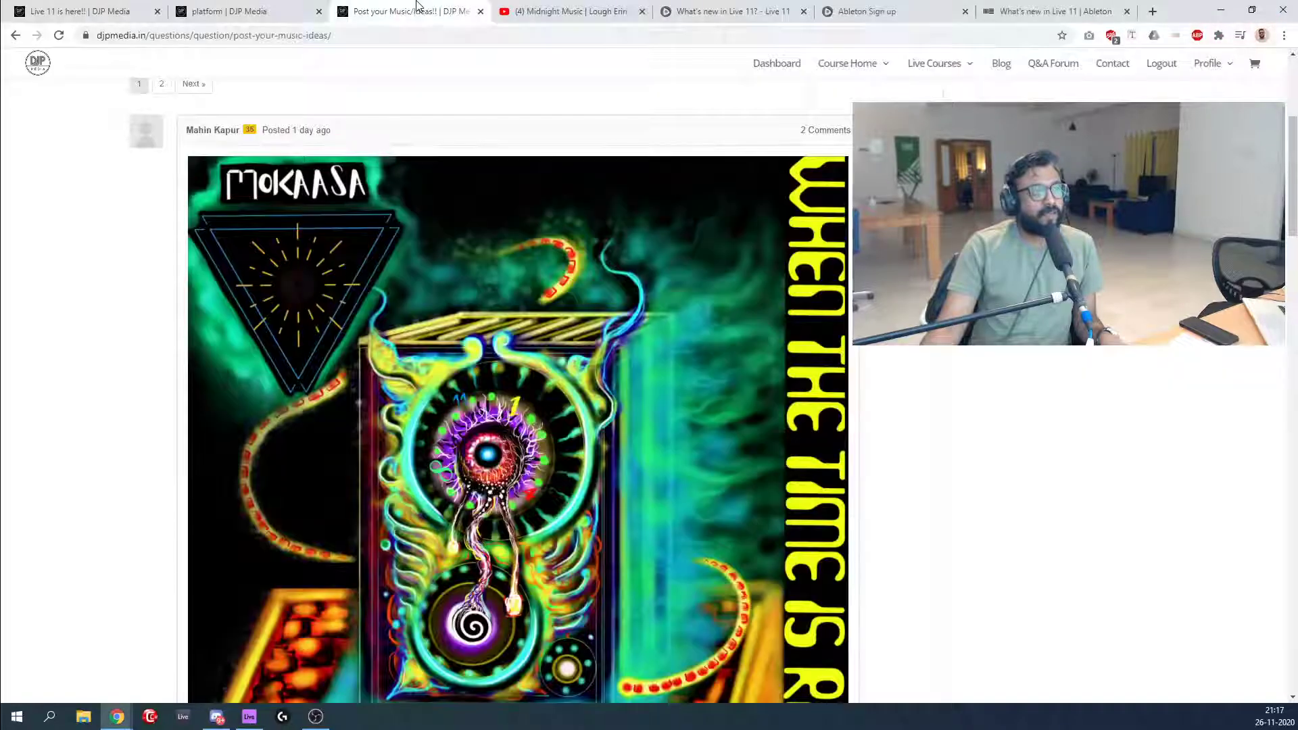
{"action": "left_click", "coordinate": [295, 6]}
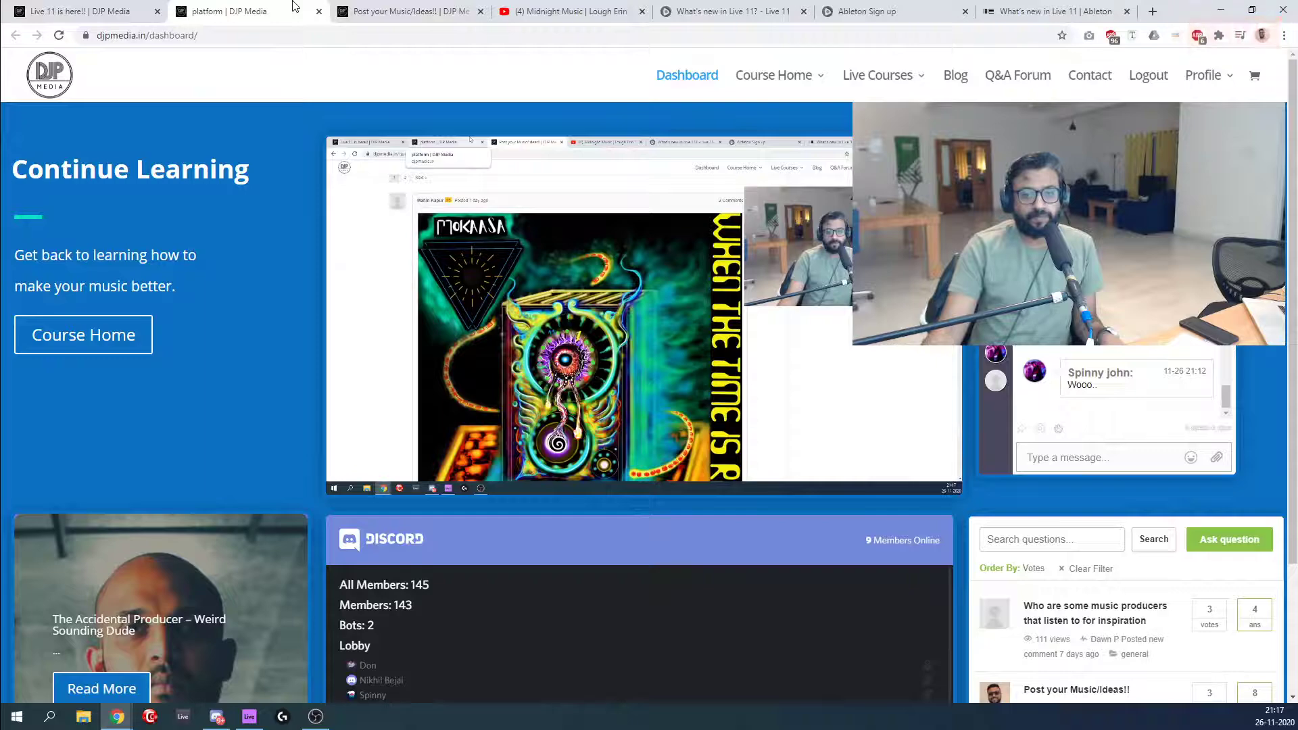
Open the Spotify link from the Mokaasa post in a new tab and view the track list of When the Time is Right.
{"action": "left_click", "coordinate": [446, 12]}
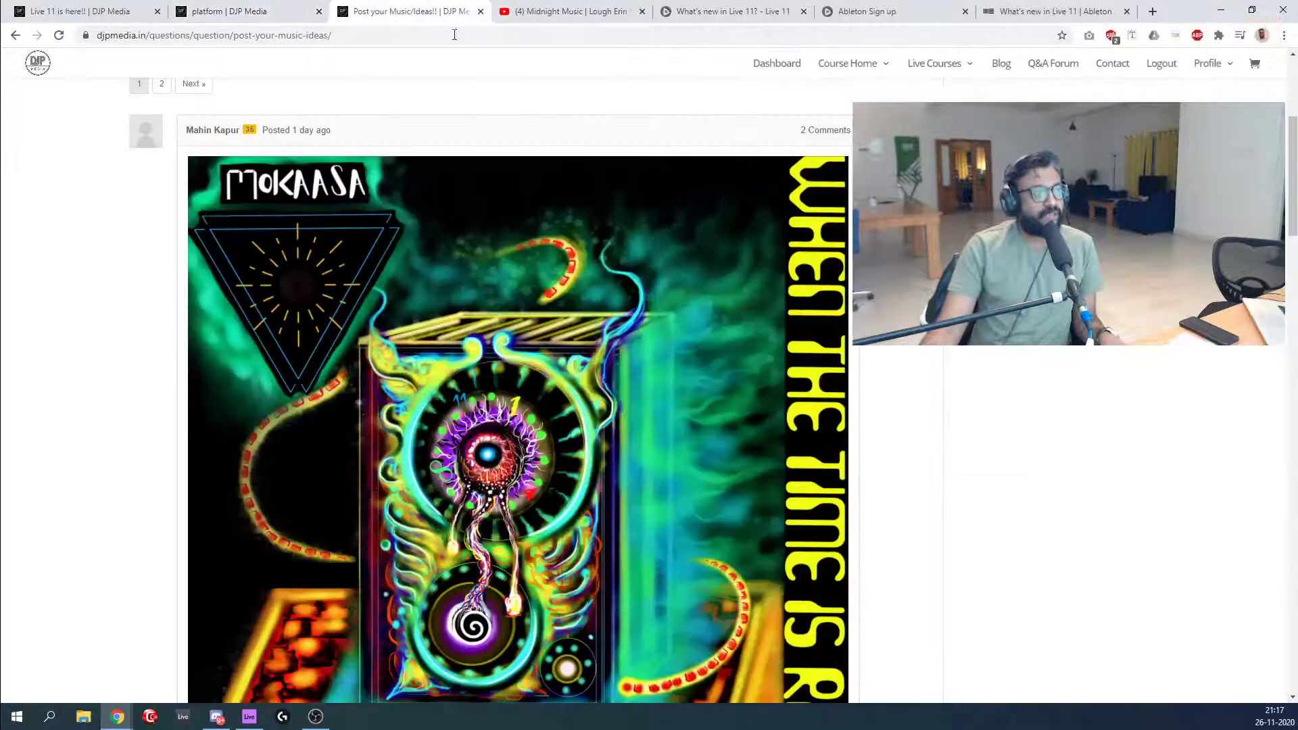
{"action": "scroll", "coordinate": [493, 338], "scroll_direction": "down", "scroll_amount": 10}
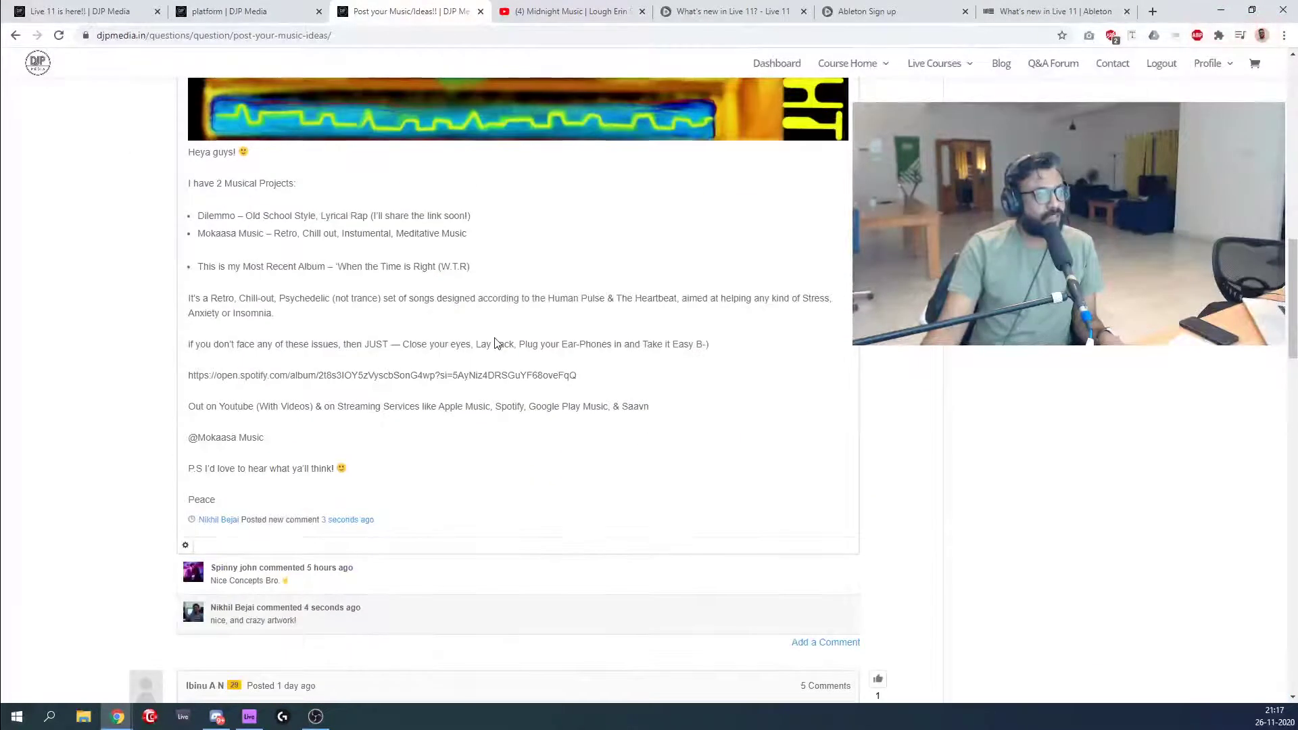
{"action": "scroll", "coordinate": [495, 343], "scroll_direction": "up", "scroll_amount": 3}
{"action": "scroll", "coordinate": [495, 343], "scroll_direction": "up", "scroll_amount": 8}
{"action": "scroll", "coordinate": [494, 338], "scroll_direction": "down", "scroll_amount": 1}
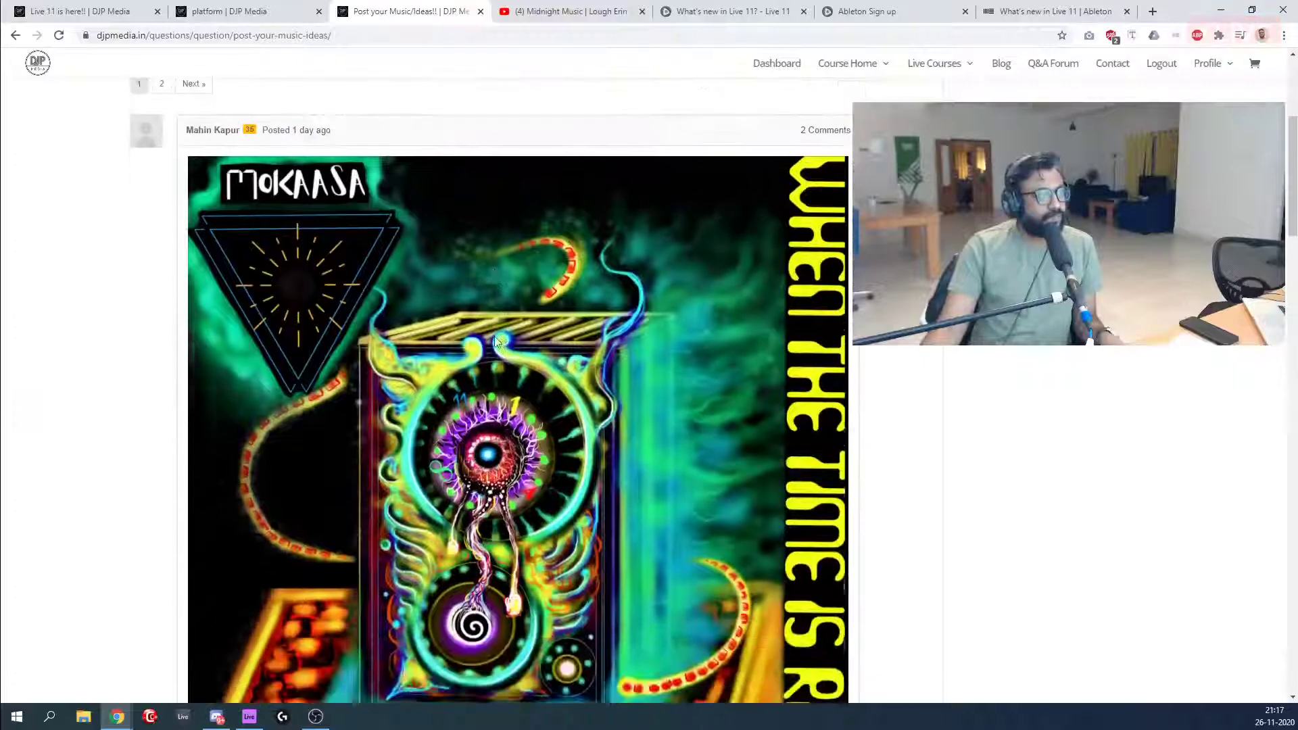
{"action": "scroll", "coordinate": [494, 336], "scroll_direction": "down", "scroll_amount": 9}
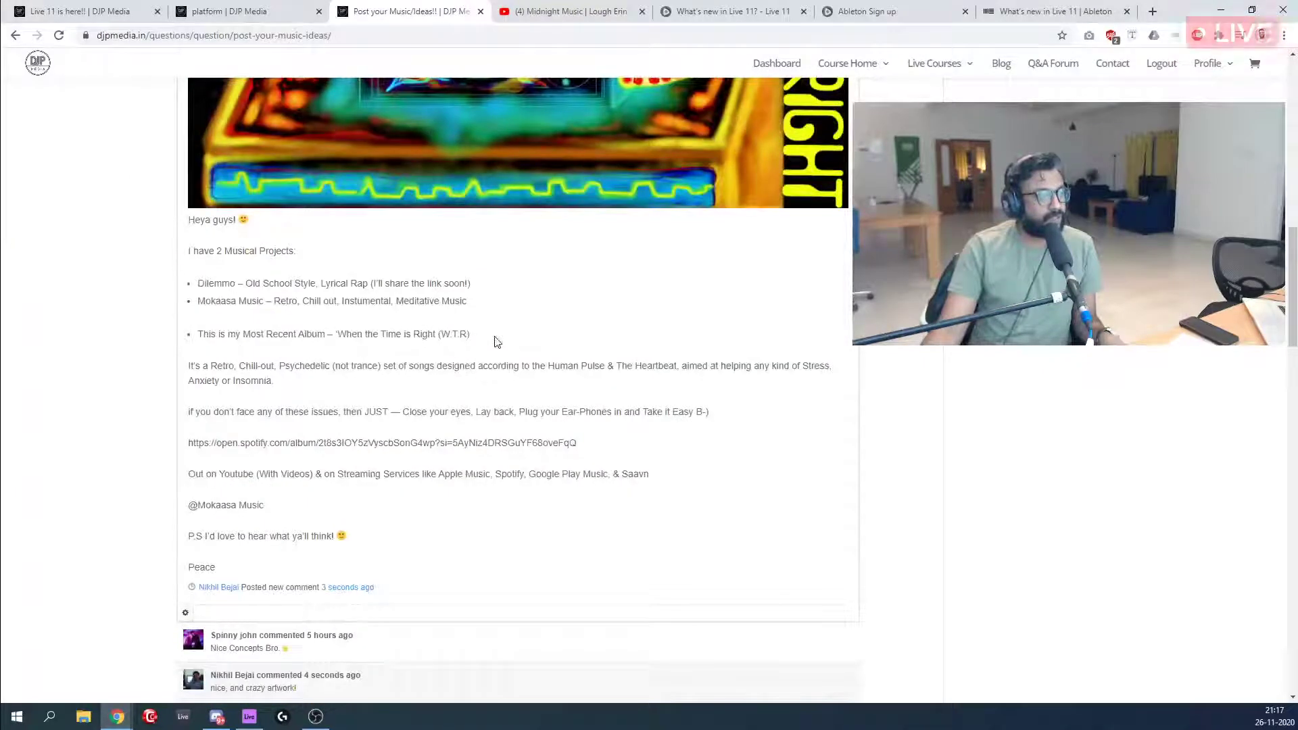
{"action": "middle_click", "coordinate": [434, 451]}
{"action": "left_click", "coordinate": [468, 8]}
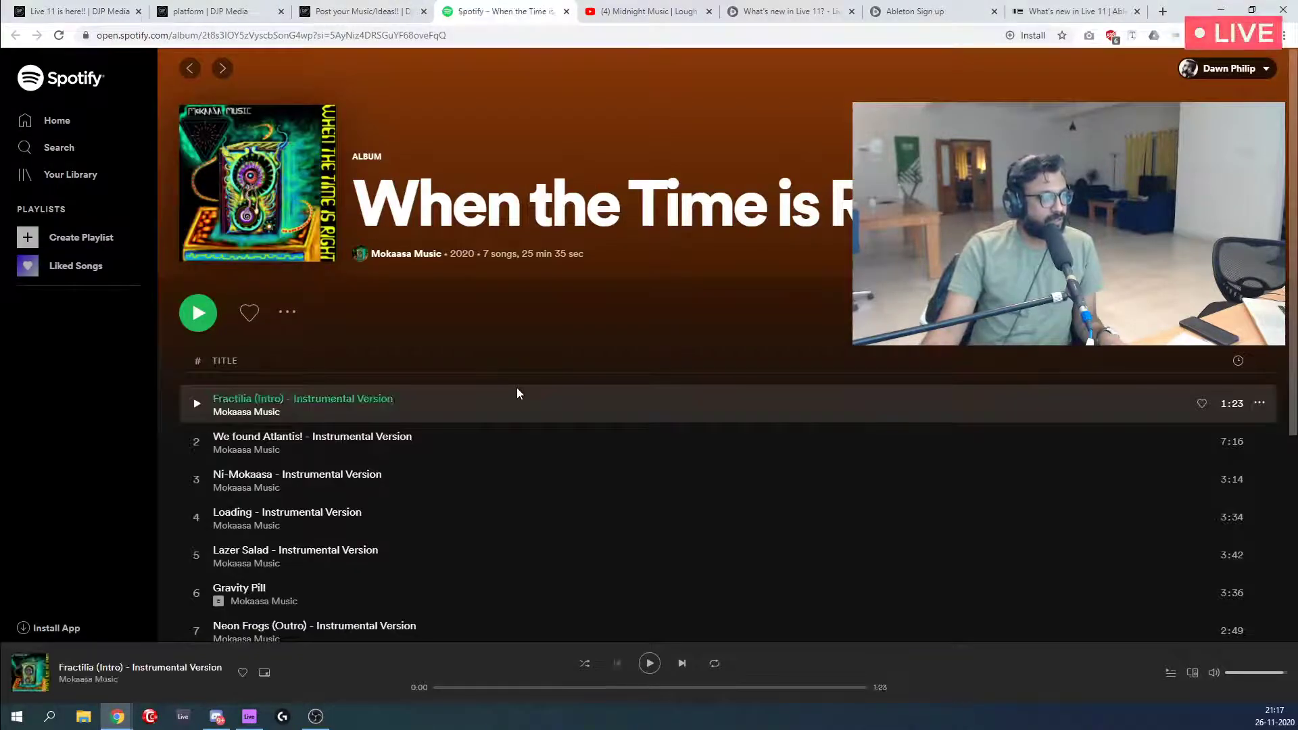
{"action": "scroll", "coordinate": [517, 391], "scroll_direction": "down", "scroll_amount": 1}
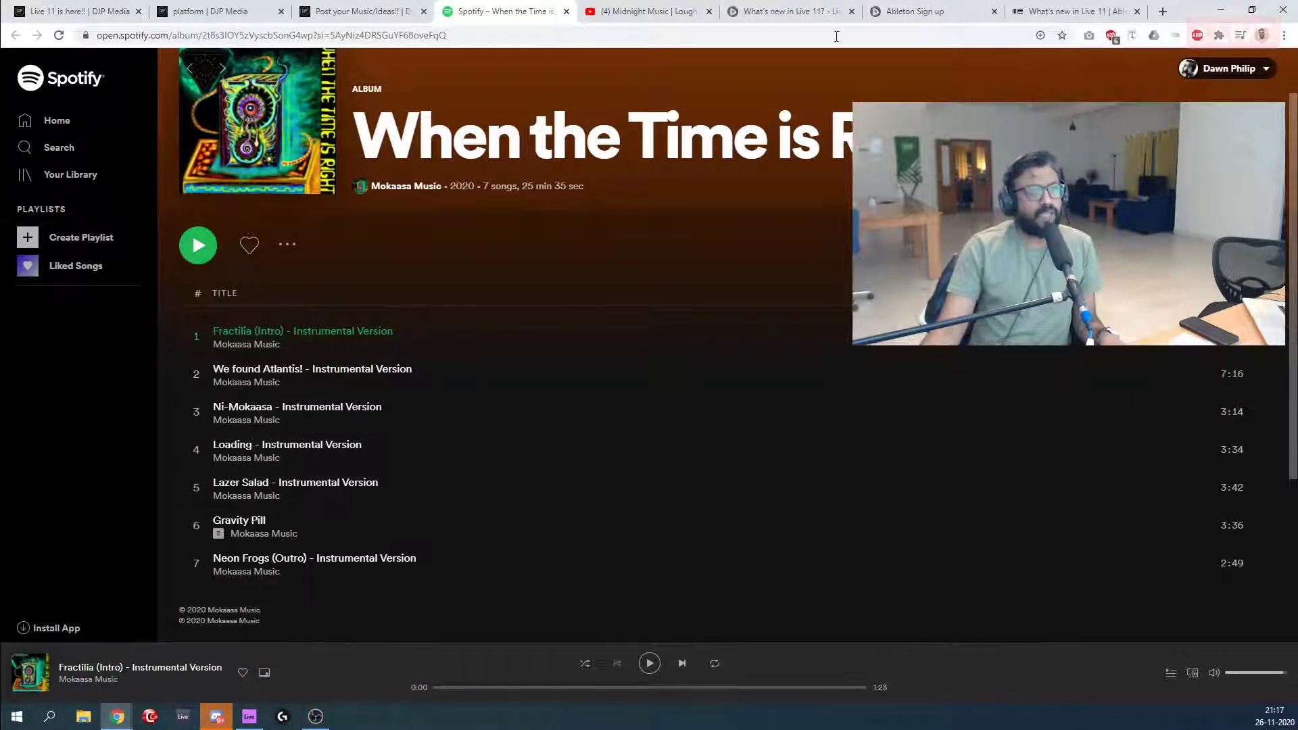
Look through the submissions below the Mokaasa post in the music-sharing thread and return to that post.
{"action": "left_click", "coordinate": [358, 11]}
{"action": "scroll", "coordinate": [553, 411], "scroll_direction": "down", "scroll_amount": 5}
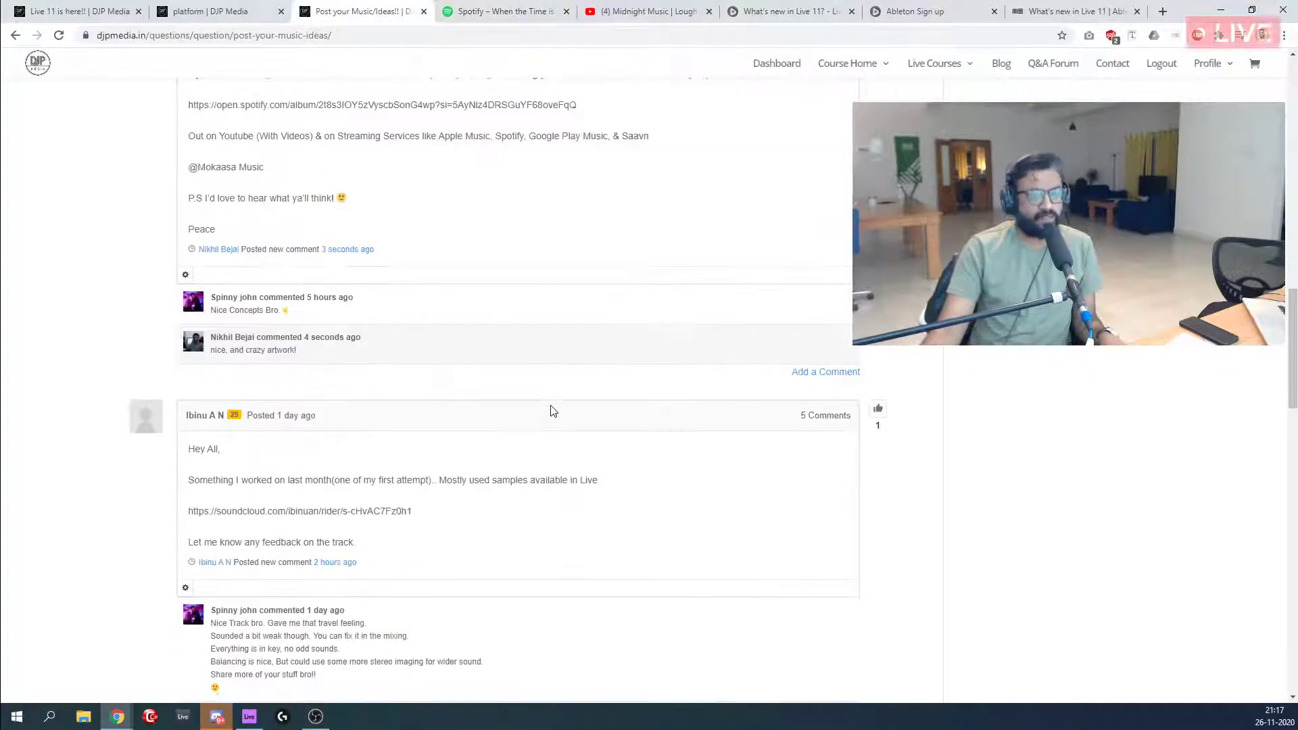
{"action": "scroll", "coordinate": [553, 411], "scroll_direction": "down", "scroll_amount": 6}
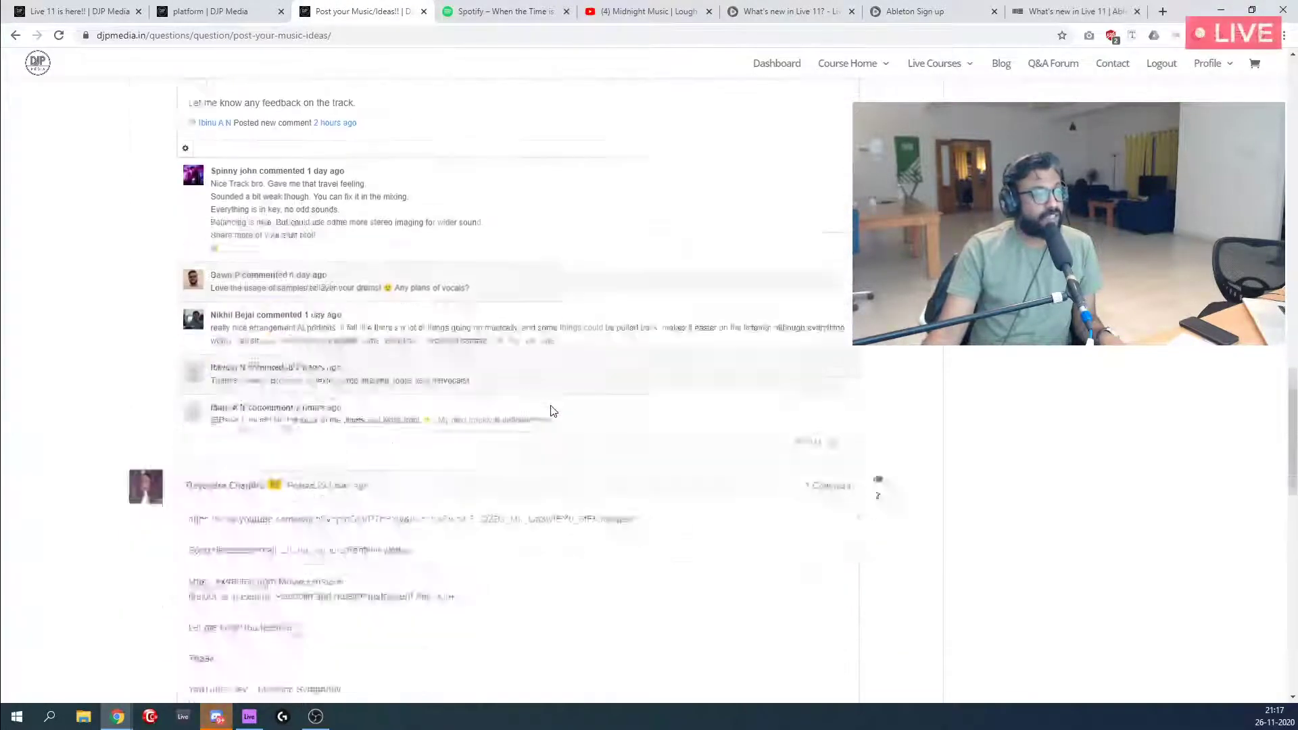
{"action": "scroll", "coordinate": [553, 411], "scroll_direction": "down", "scroll_amount": 3}
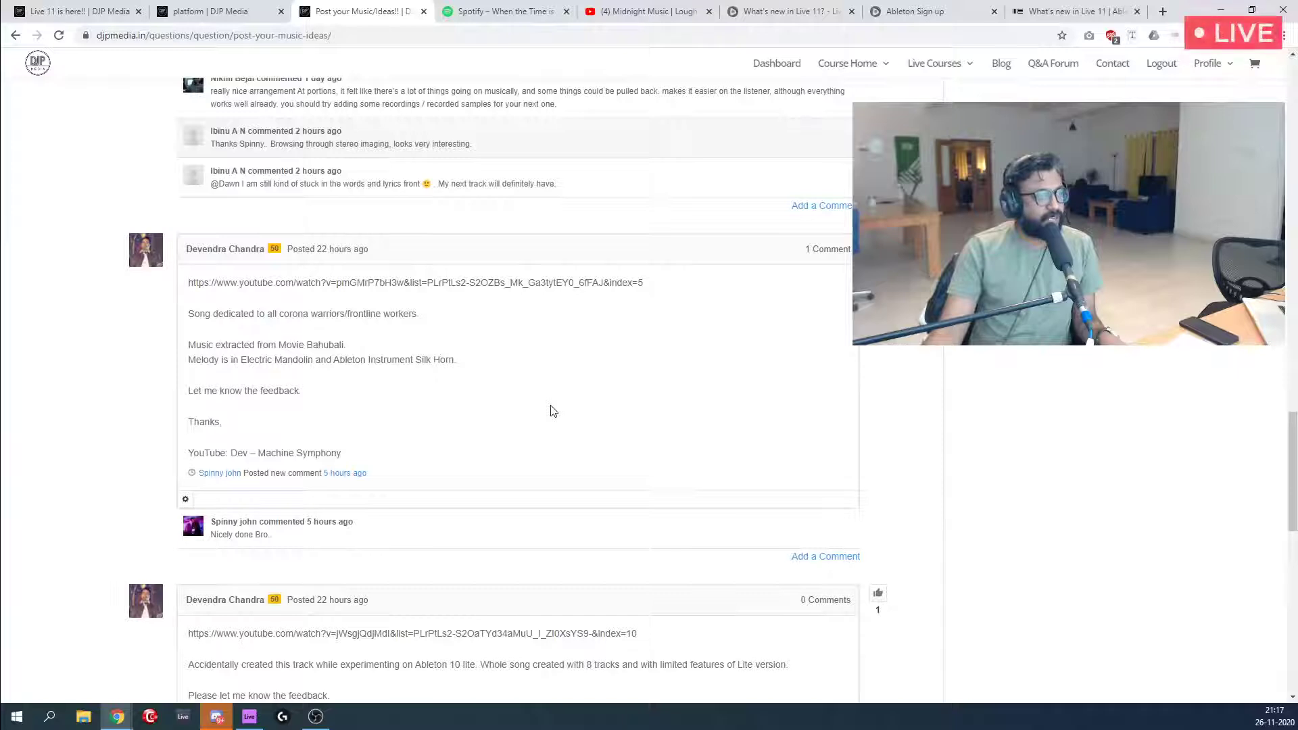
{"action": "scroll", "coordinate": [553, 411], "scroll_direction": "down", "scroll_amount": 4}
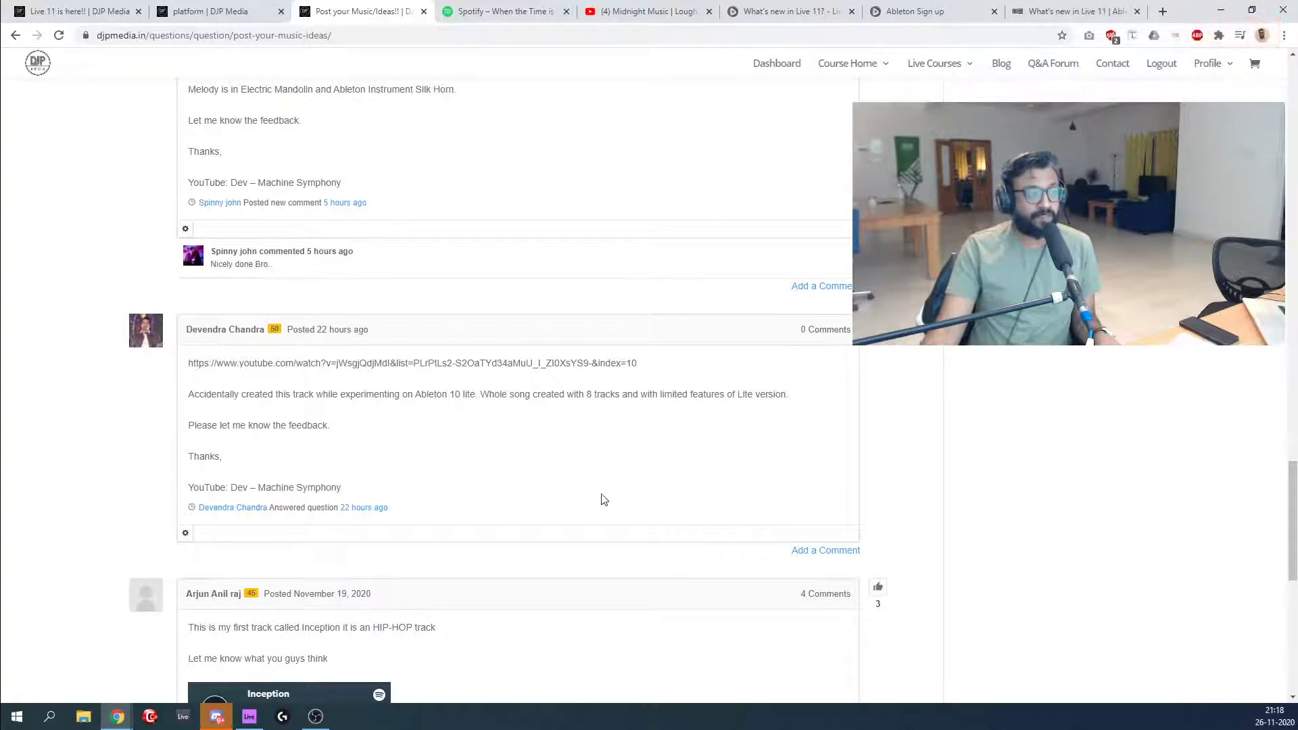
{"action": "scroll", "coordinate": [537, 496], "scroll_direction": "up", "scroll_amount": 10}
{"action": "scroll", "coordinate": [537, 496], "scroll_direction": "up", "scroll_amount": 10}
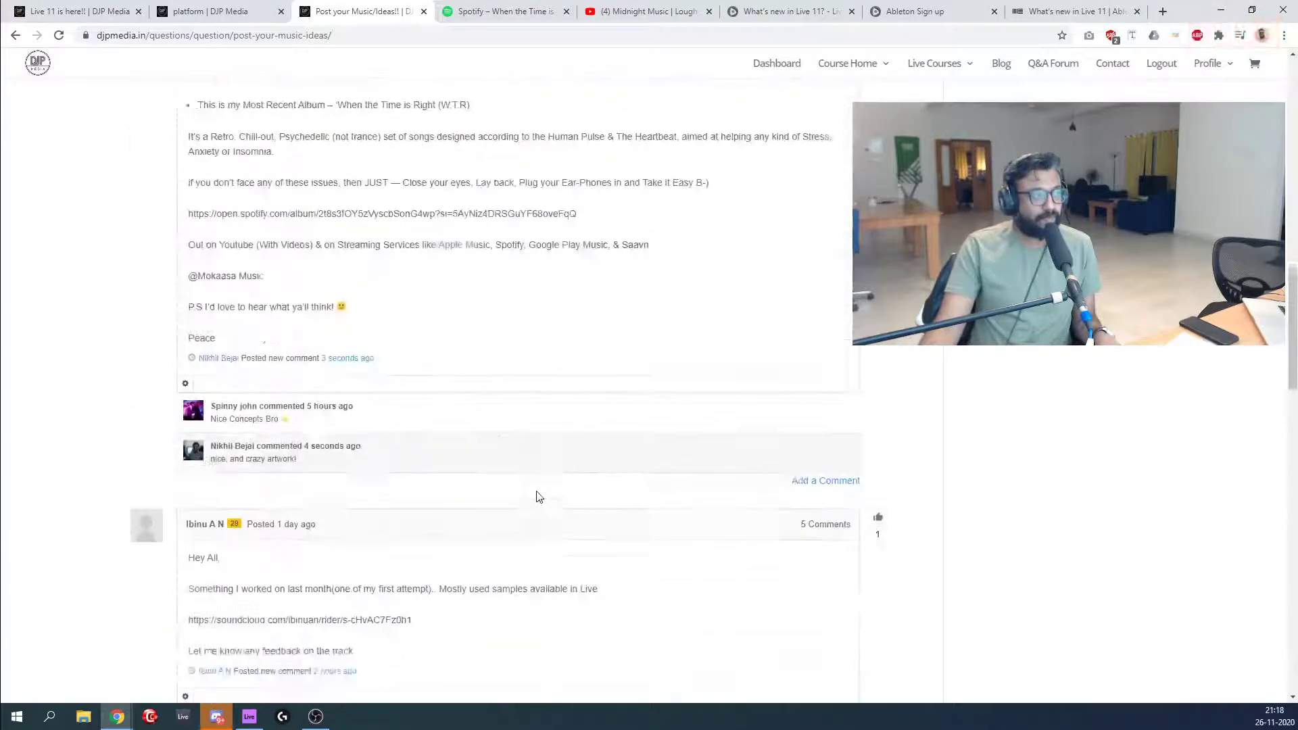
Play the track Ni-Mokaasa - Instrumental Version from the When the Time is Right album on Spotify.
{"action": "key", "text": "ctrl+Tab"}
{"action": "scroll", "coordinate": [457, 313], "scroll_direction": "down", "scroll_amount": 1}
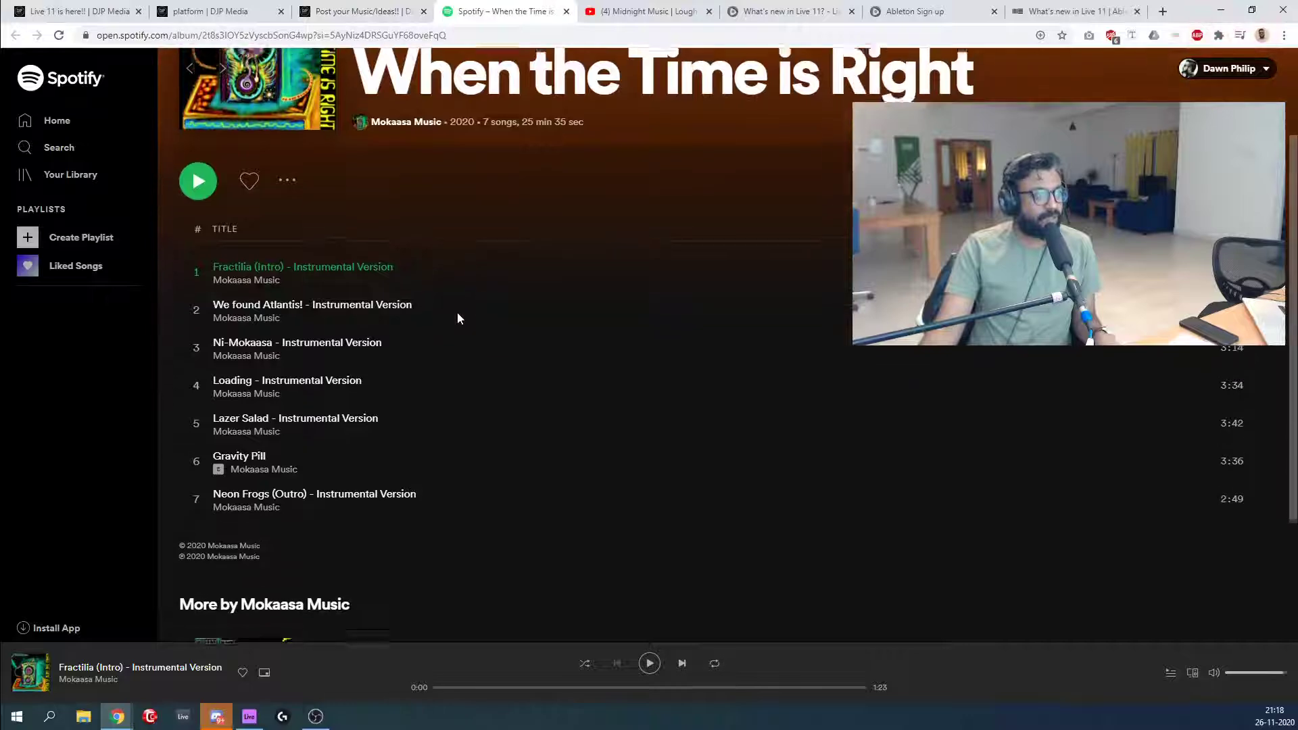
{"action": "scroll", "coordinate": [457, 314], "scroll_direction": "up", "scroll_amount": 3}
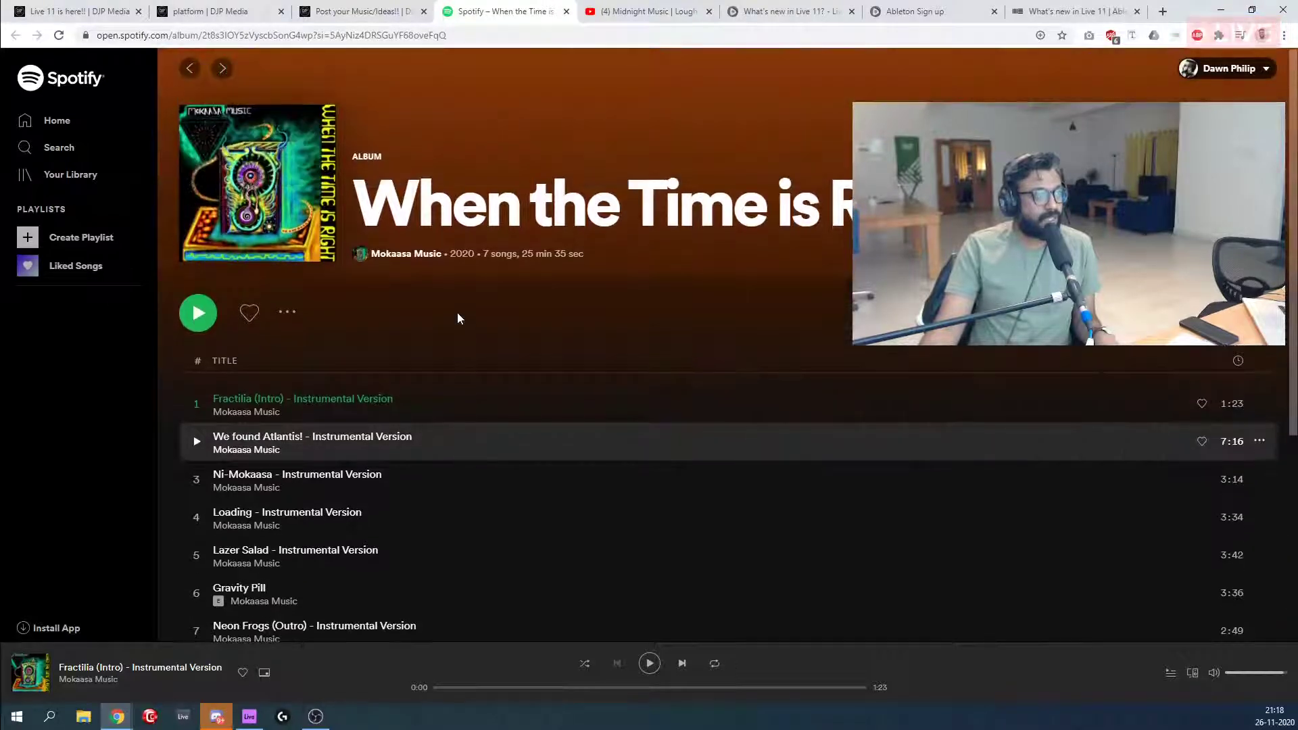
{"action": "scroll", "coordinate": [457, 312], "scroll_direction": "down", "scroll_amount": 4}
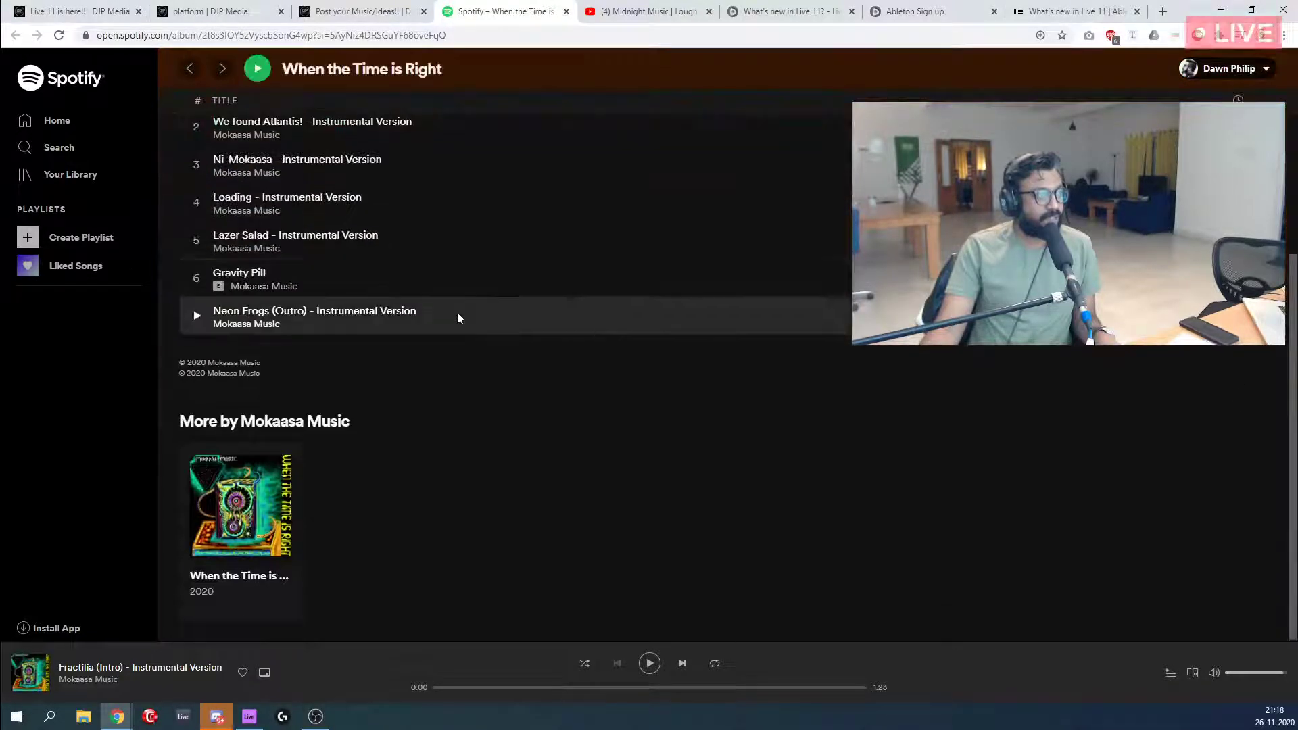
{"action": "scroll", "coordinate": [457, 312], "scroll_direction": "up", "scroll_amount": 1}
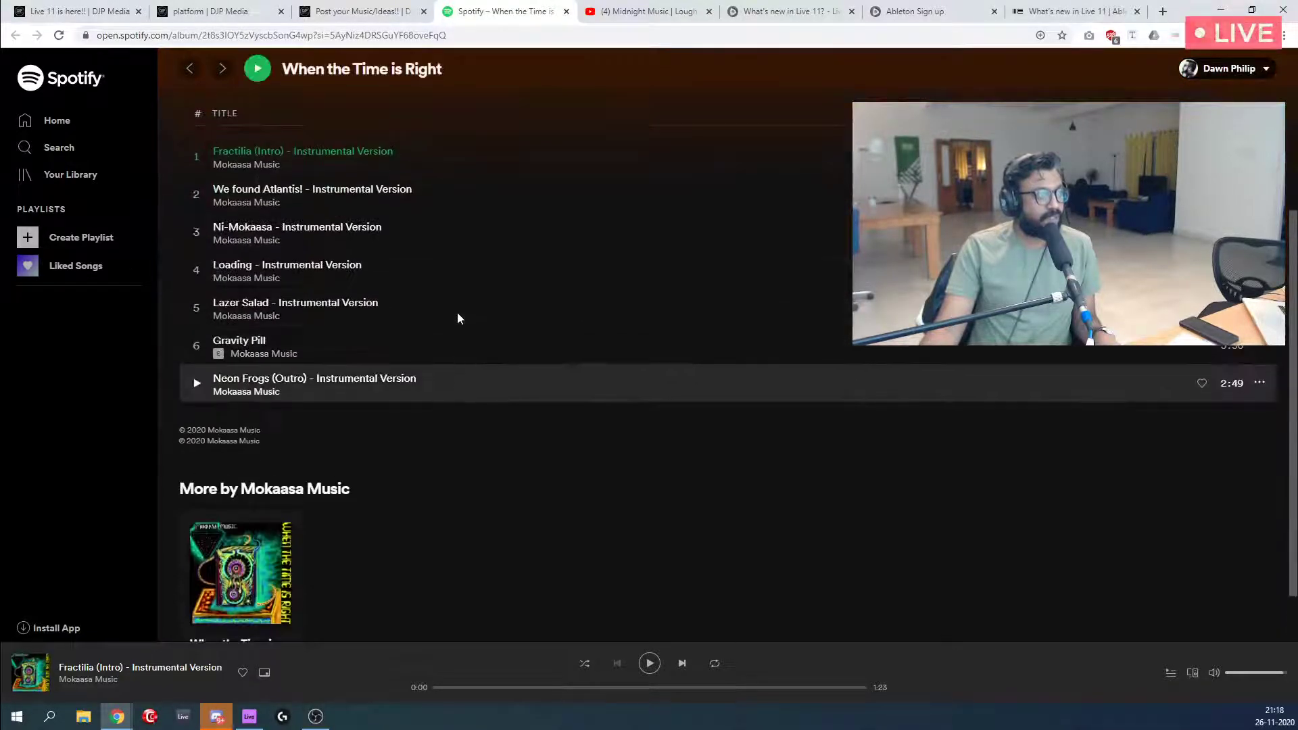
{"action": "left_click", "coordinate": [197, 233]}
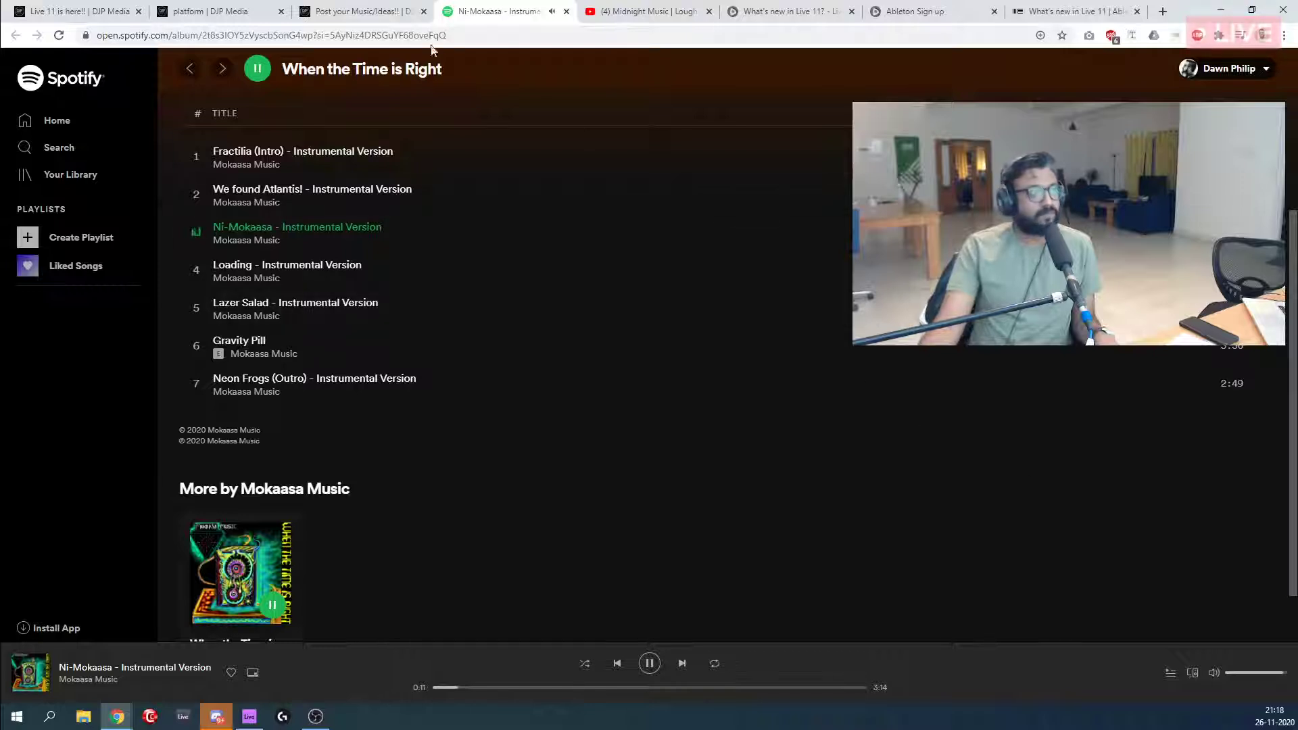
Check the live chat on the DJP Media dashboard for new messages while the track plays.
{"action": "left_click", "coordinate": [353, 7]}
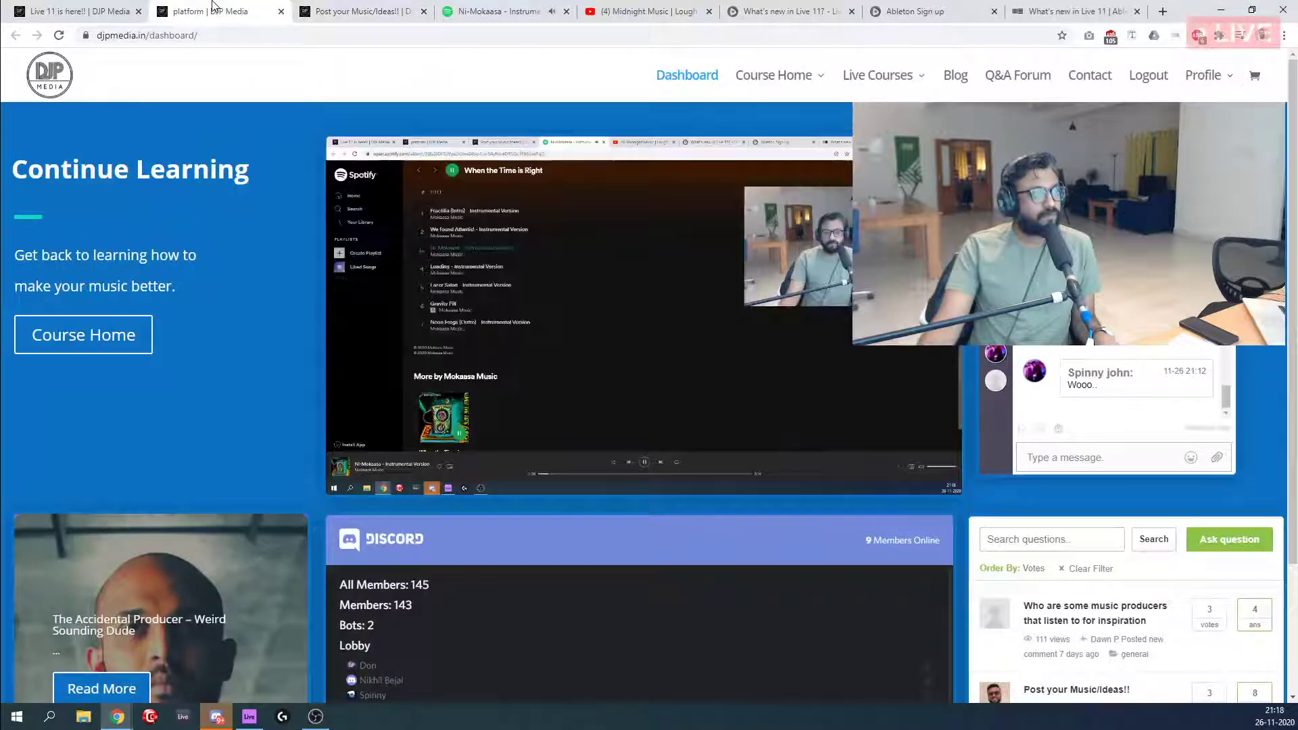
{"action": "left_click", "coordinate": [215, 11]}
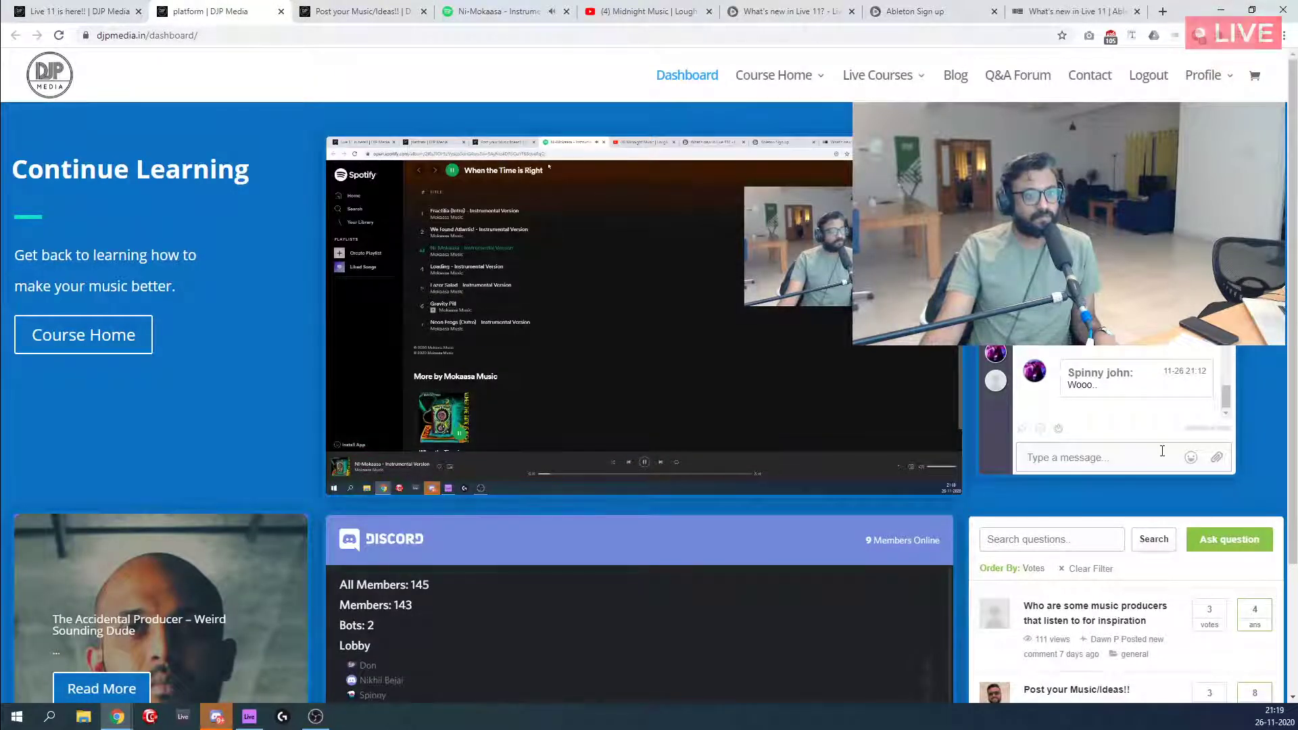
{"action": "scroll", "coordinate": [1129, 386], "scroll_direction": "up", "scroll_amount": 2}
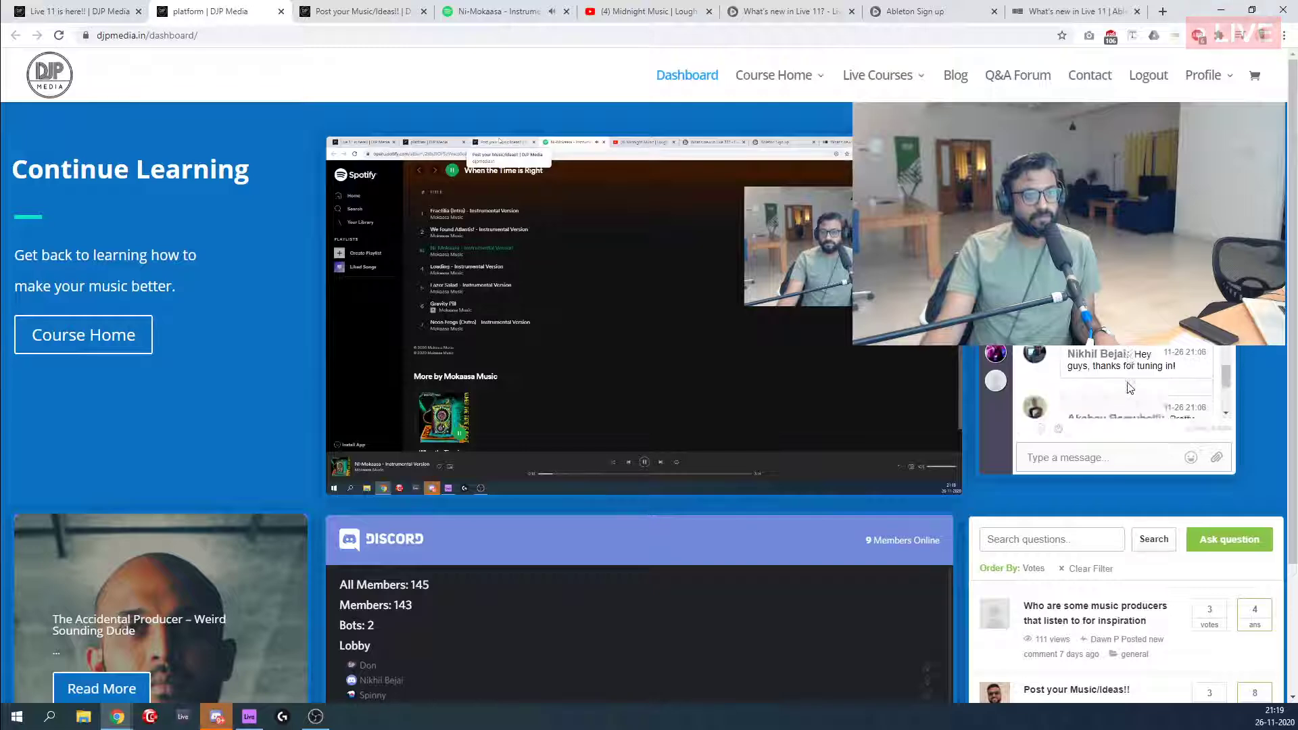
{"action": "scroll", "coordinate": [1128, 387], "scroll_direction": "down", "scroll_amount": 2}
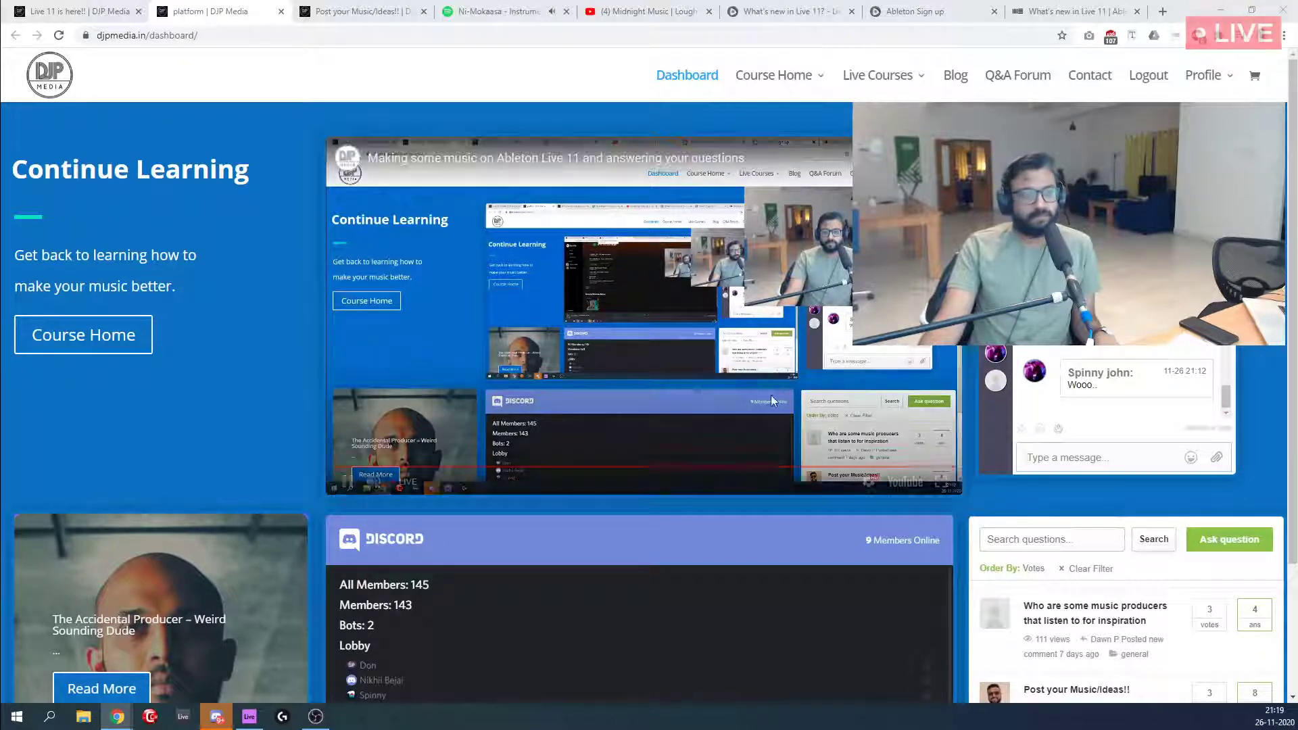
Read the Mokaasa post's description of its musical projects and album in the music-sharing thread.
{"action": "left_click", "coordinate": [357, 11]}
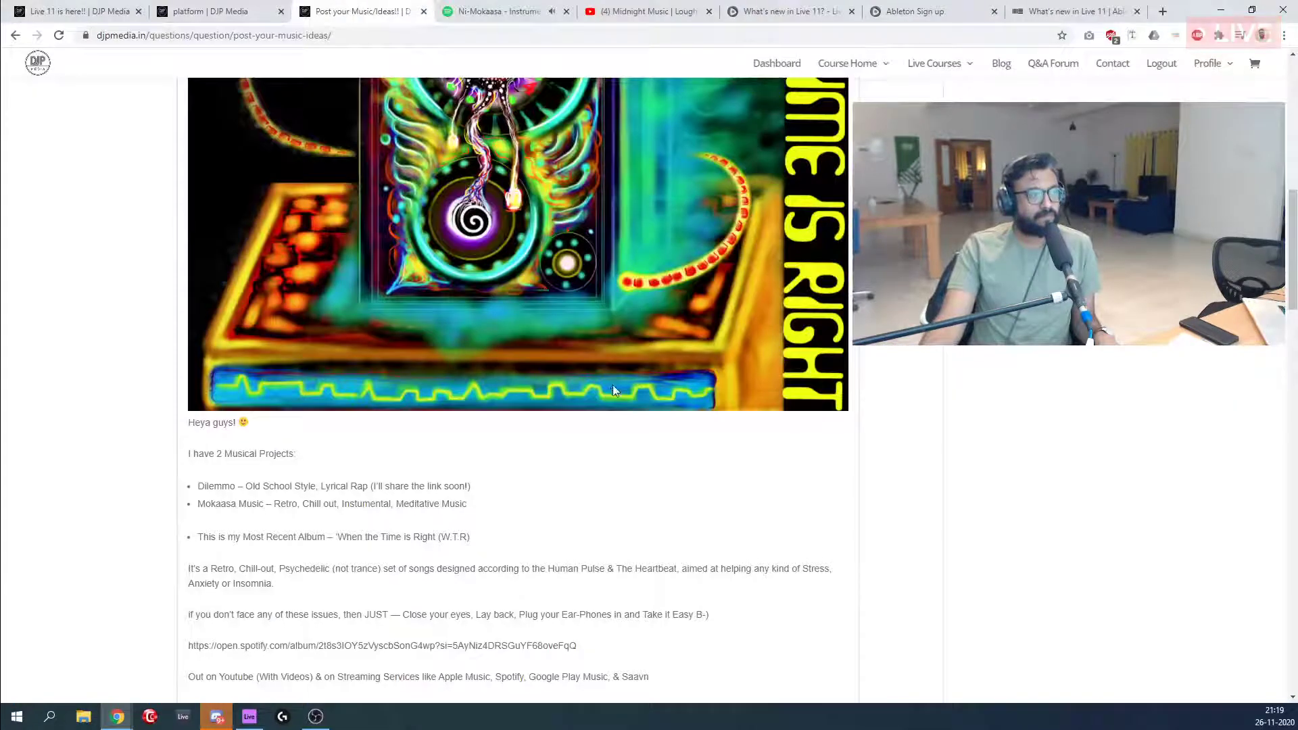
{"action": "scroll", "coordinate": [612, 385], "scroll_direction": "down", "scroll_amount": 3}
{"action": "scroll", "coordinate": [613, 393], "scroll_direction": "up", "scroll_amount": 1}
{"action": "scroll", "coordinate": [612, 394], "scroll_direction": "down", "scroll_amount": 2}
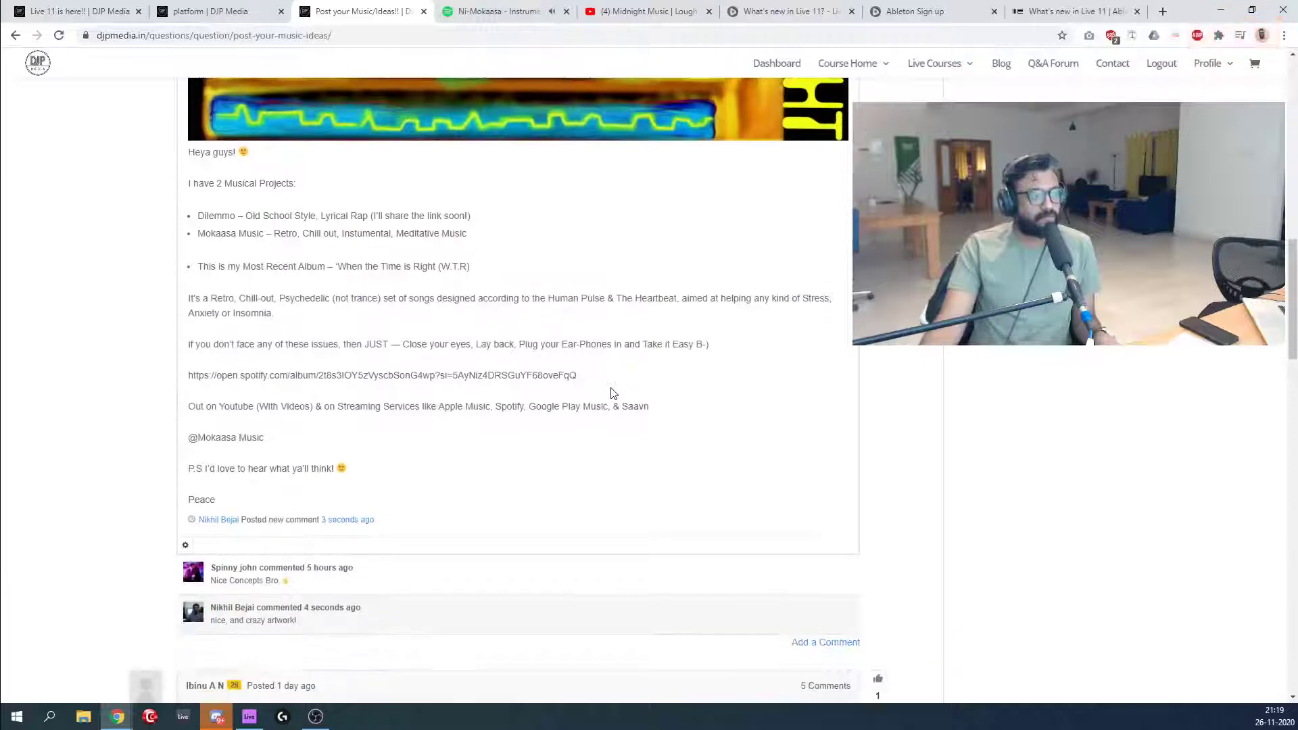
{"action": "scroll", "coordinate": [613, 393], "scroll_direction": "up", "scroll_amount": 1}
{"action": "scroll", "coordinate": [613, 393], "scroll_direction": "up", "scroll_amount": 1}
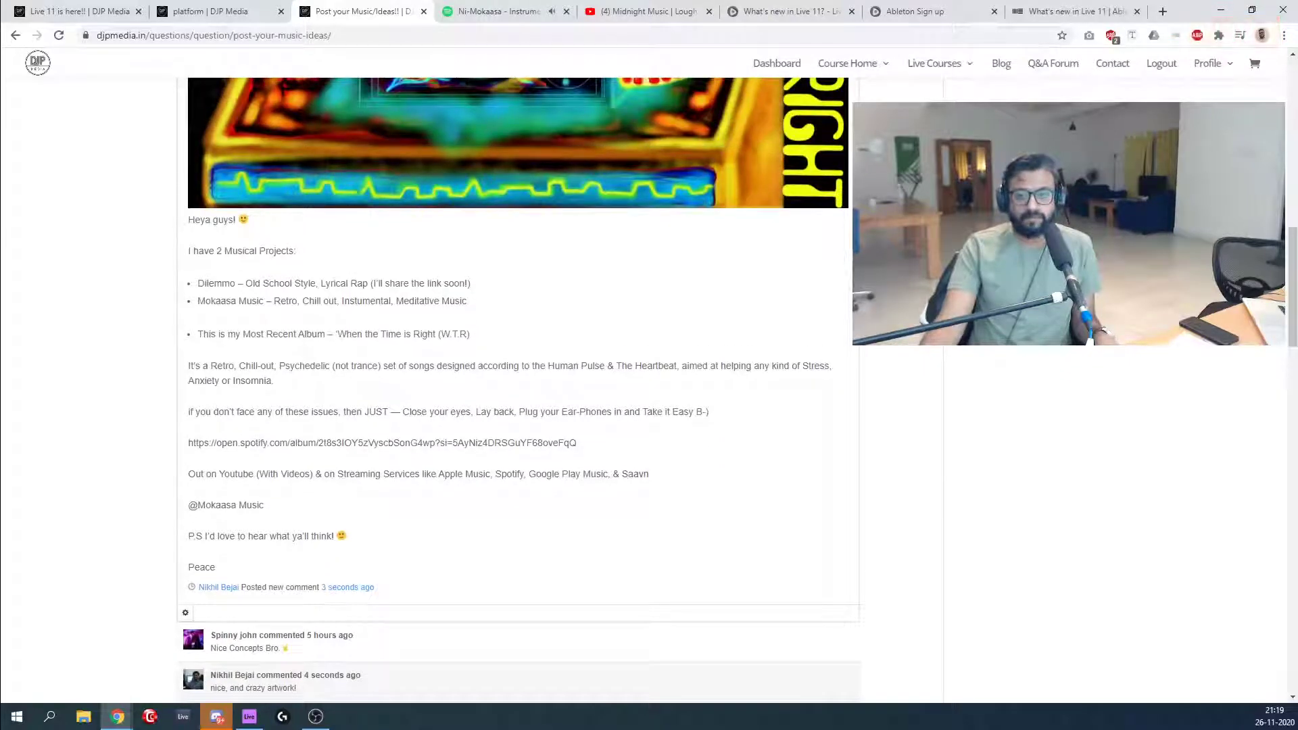
{"action": "key", "text": "alt+Tab"}
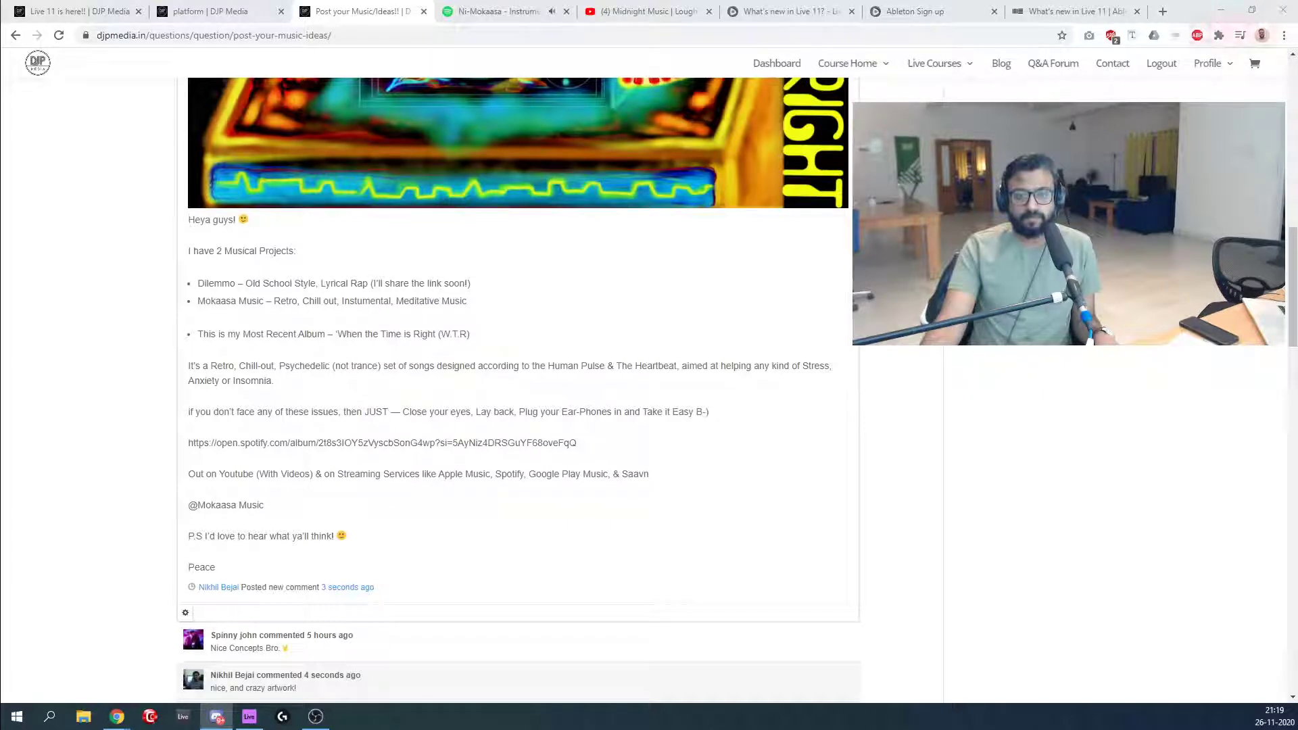
{"action": "key", "text": "alt+Tab"}
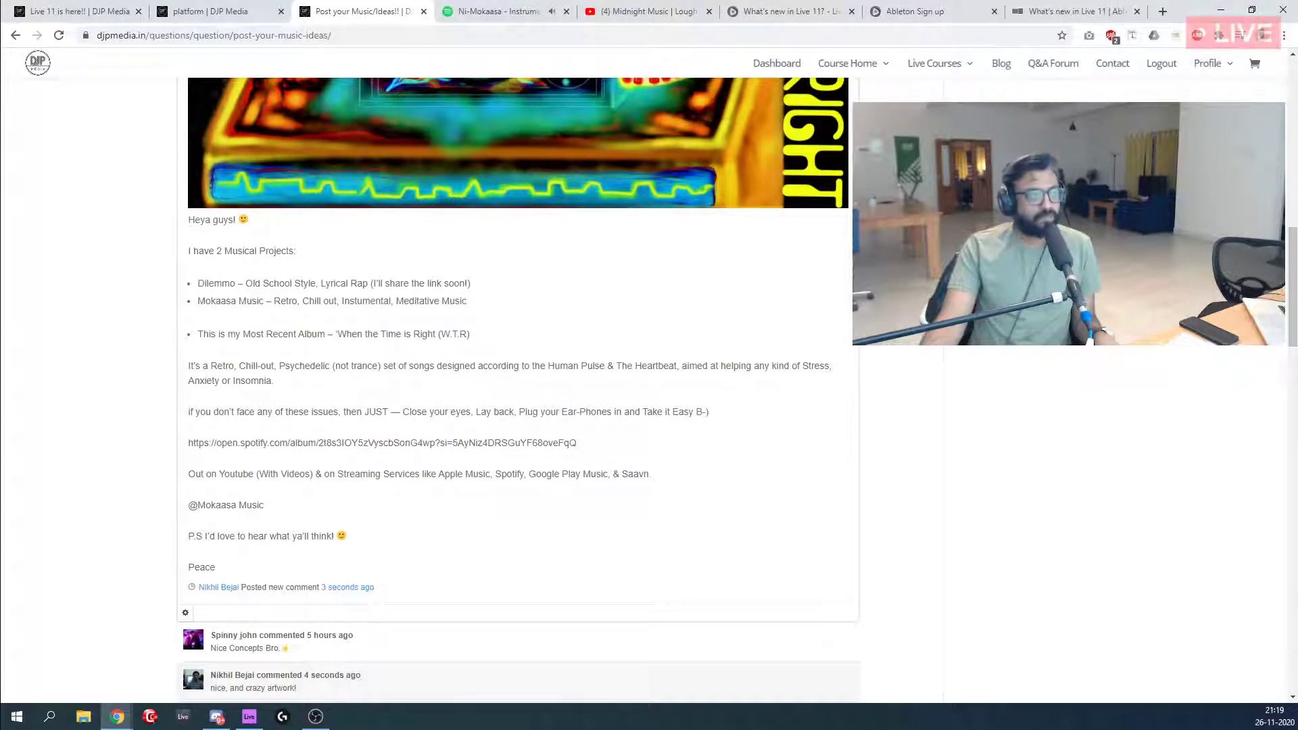
Examine the full When the Time is Right cover artwork in the Mokaasa post.
{"action": "scroll", "coordinate": [655, 526], "scroll_direction": "down", "scroll_amount": 2}
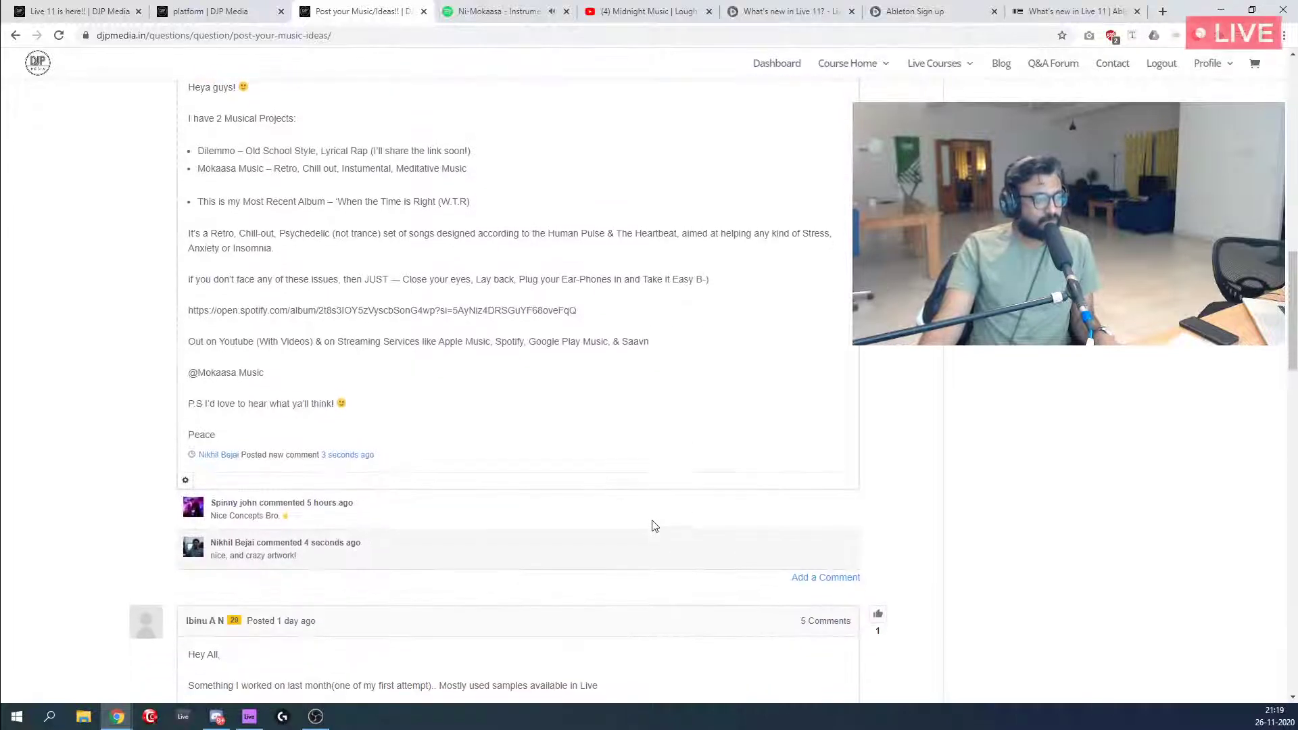
{"action": "scroll", "coordinate": [1048, 533], "scroll_direction": "up", "scroll_amount": 7}
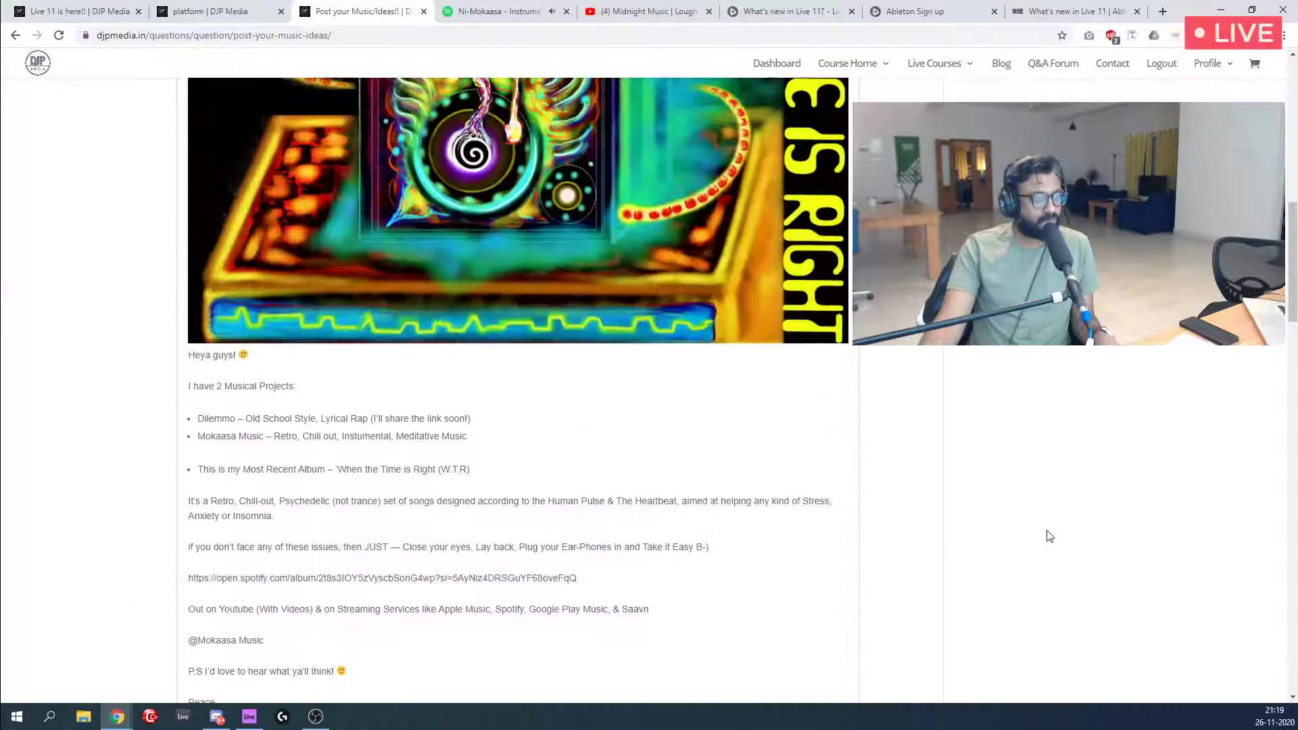
{"action": "scroll", "coordinate": [1049, 536], "scroll_direction": "up", "scroll_amount": 2}
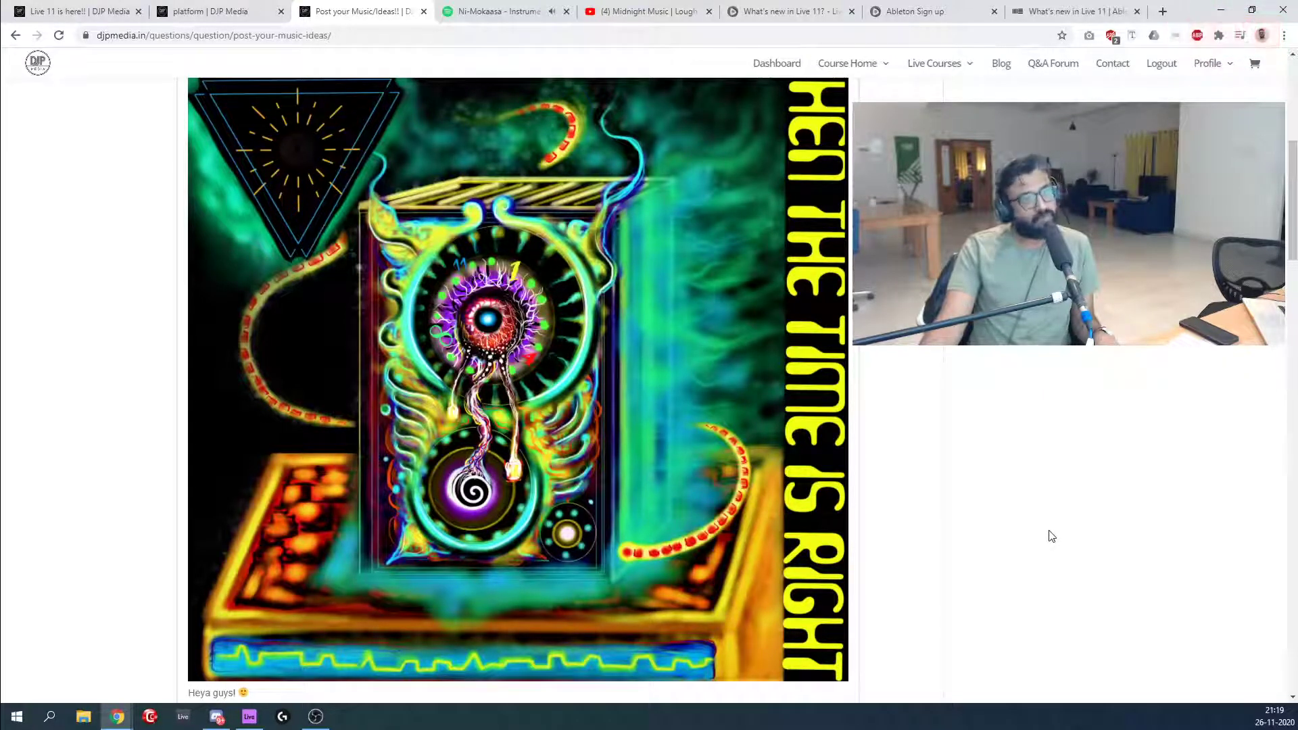
{"action": "scroll", "coordinate": [999, 513], "scroll_direction": "down", "scroll_amount": 1}
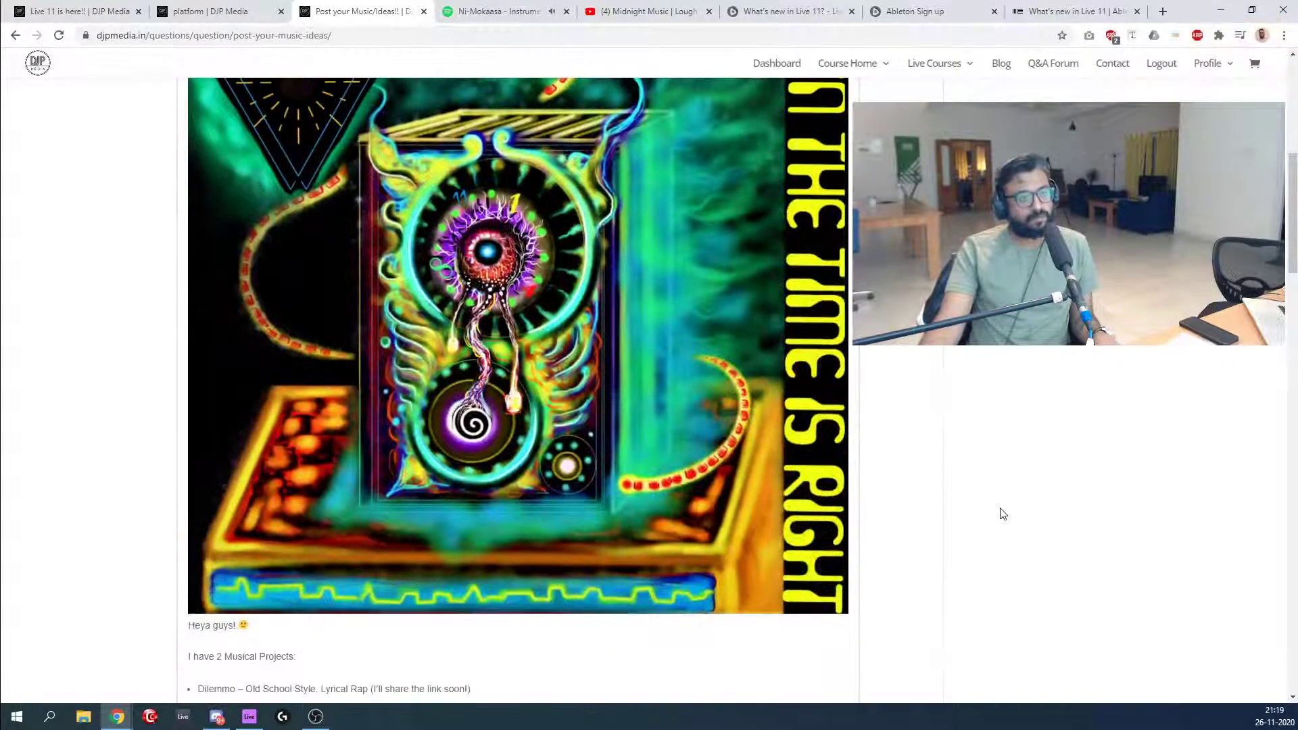
{"action": "scroll", "coordinate": [1000, 512], "scroll_direction": "up", "scroll_amount": 2}
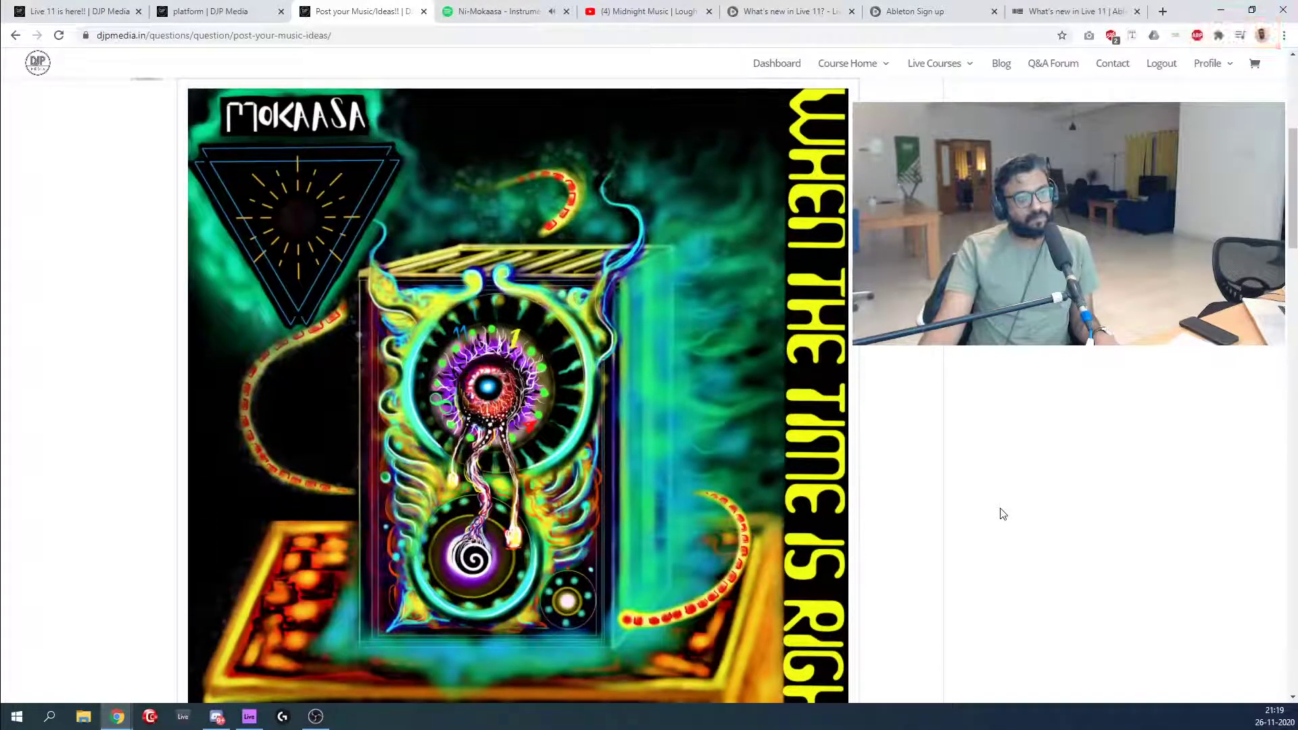
{"action": "scroll", "coordinate": [1002, 514], "scroll_direction": "down", "scroll_amount": 2}
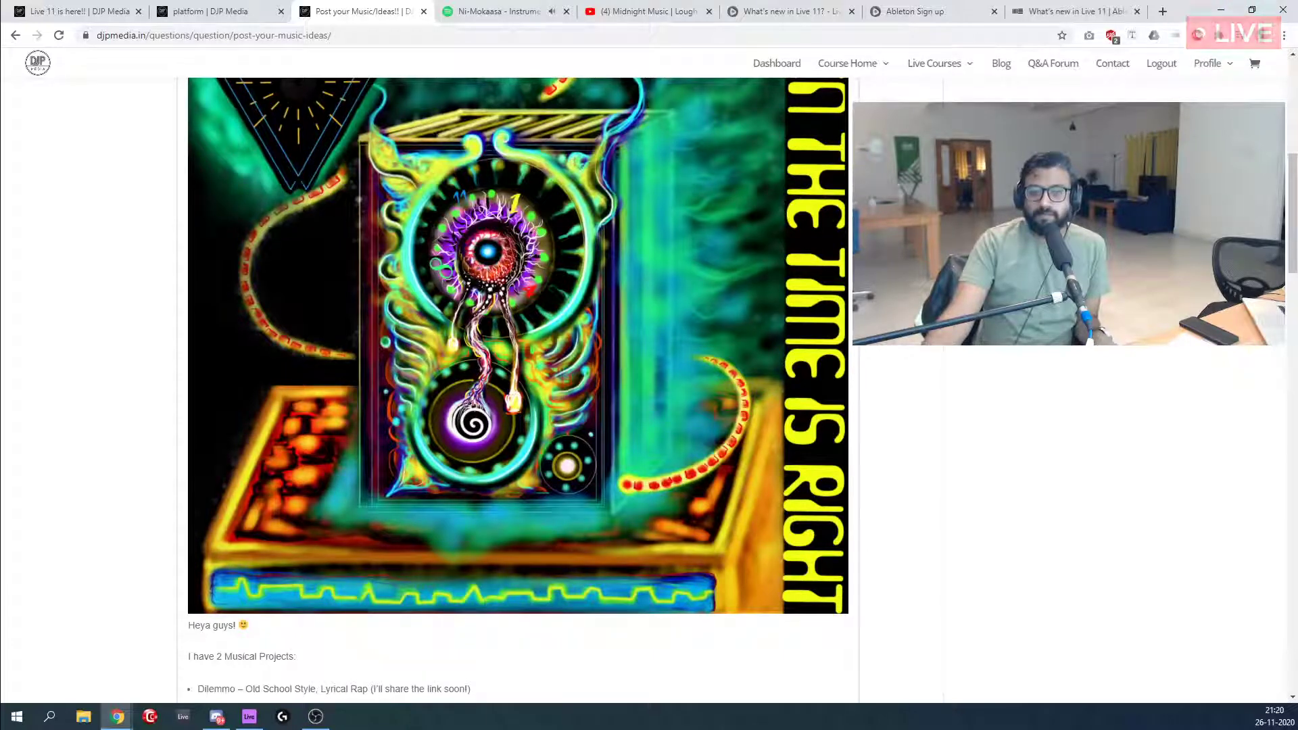
{"action": "scroll", "coordinate": [859, 405], "scroll_direction": "up", "scroll_amount": 5}
{"action": "scroll", "coordinate": [862, 401], "scroll_direction": "down", "scroll_amount": 3}
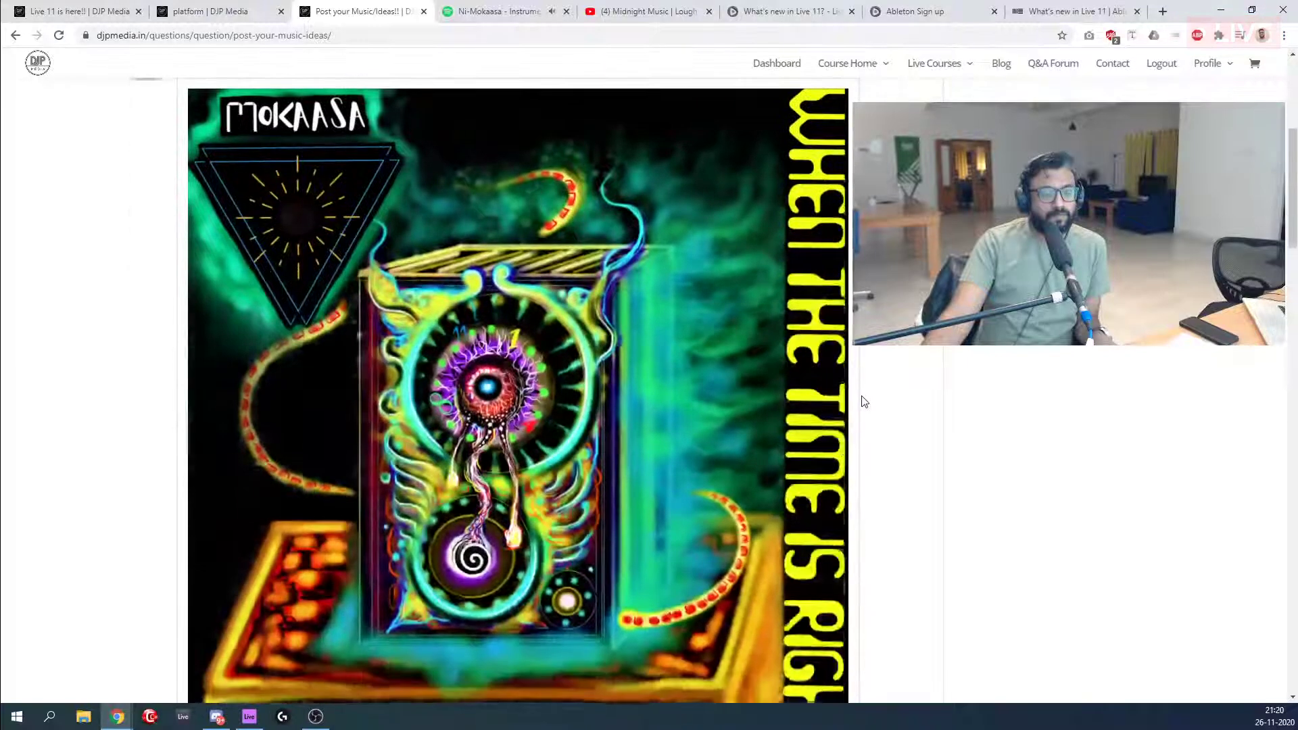
Check the Ni-Mokaasa playback on Spotify and look over the start of the music-sharing thread again.
{"action": "left_click", "coordinate": [481, 12]}
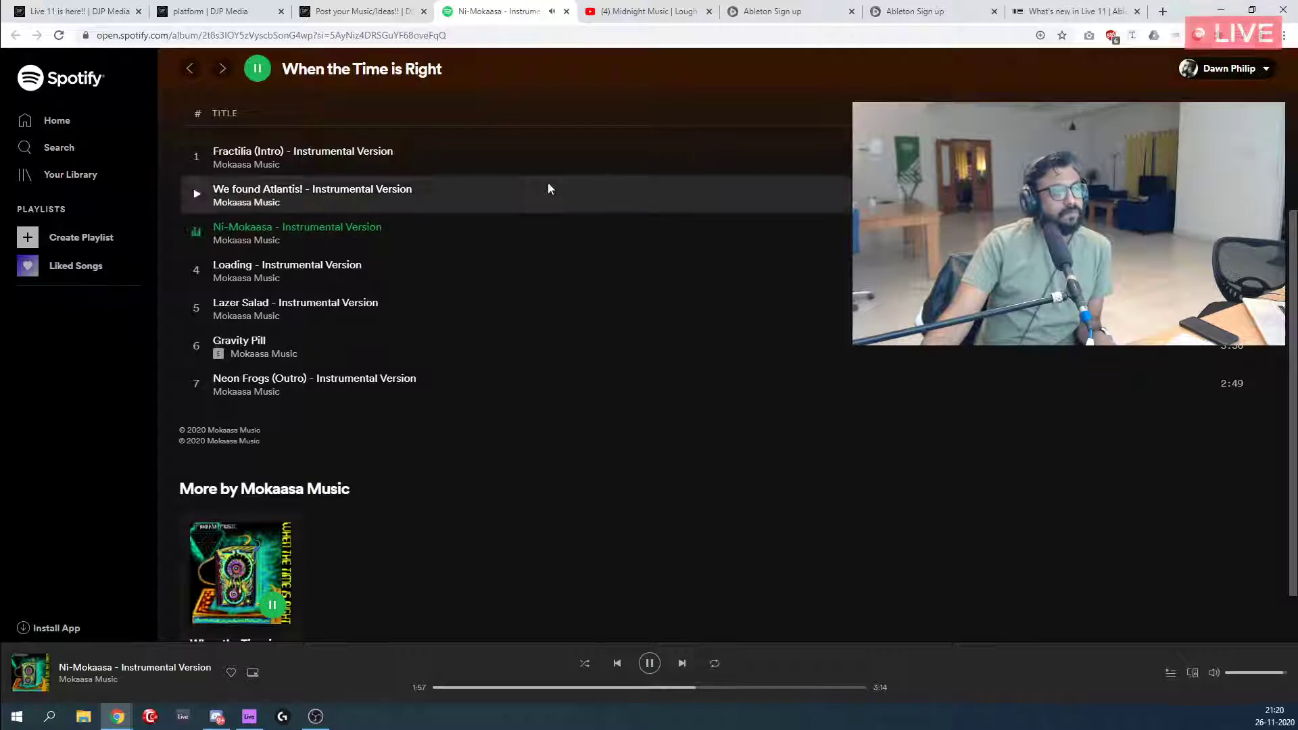
{"action": "left_click", "coordinate": [353, 7]}
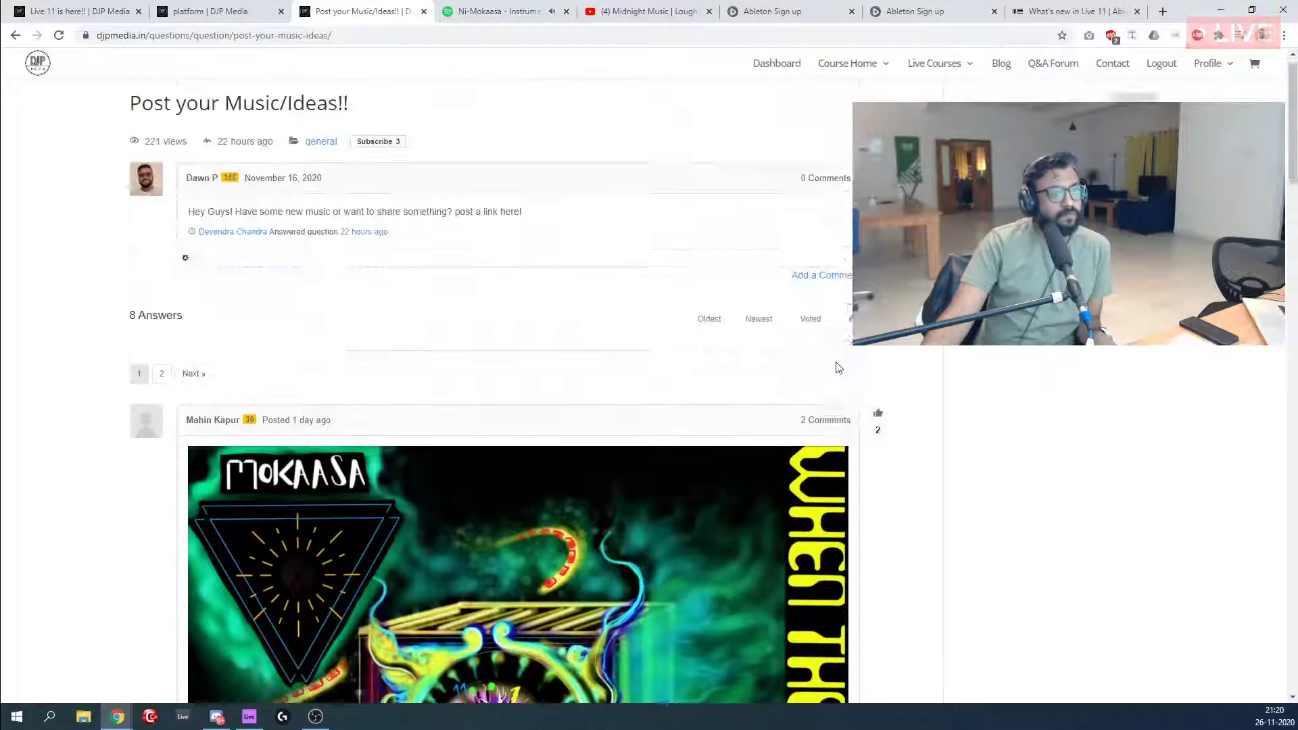
{"action": "scroll", "coordinate": [839, 365], "scroll_direction": "up", "scroll_amount": 6}
{"action": "scroll", "coordinate": [838, 367], "scroll_direction": "down", "scroll_amount": 6}
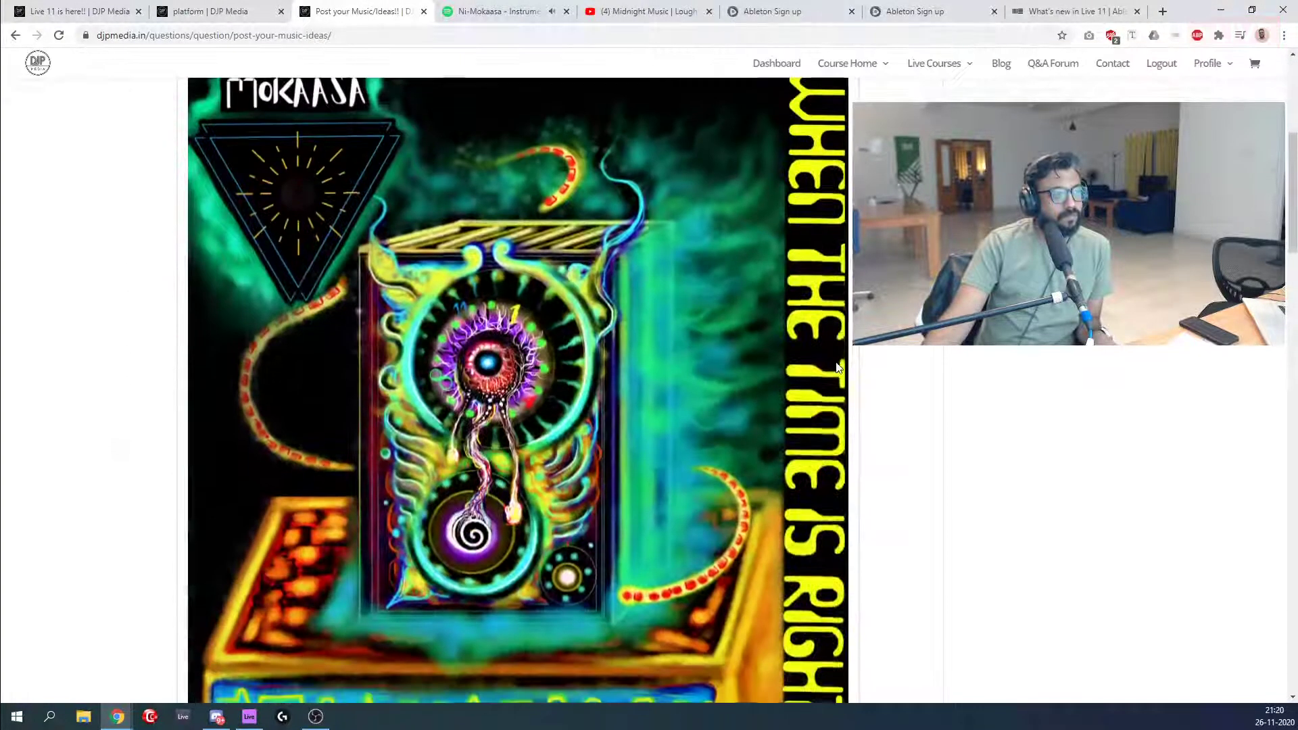
{"action": "scroll", "coordinate": [839, 368], "scroll_direction": "up", "scroll_amount": 3}
{"action": "scroll", "coordinate": [839, 367], "scroll_direction": "down", "scroll_amount": 6}
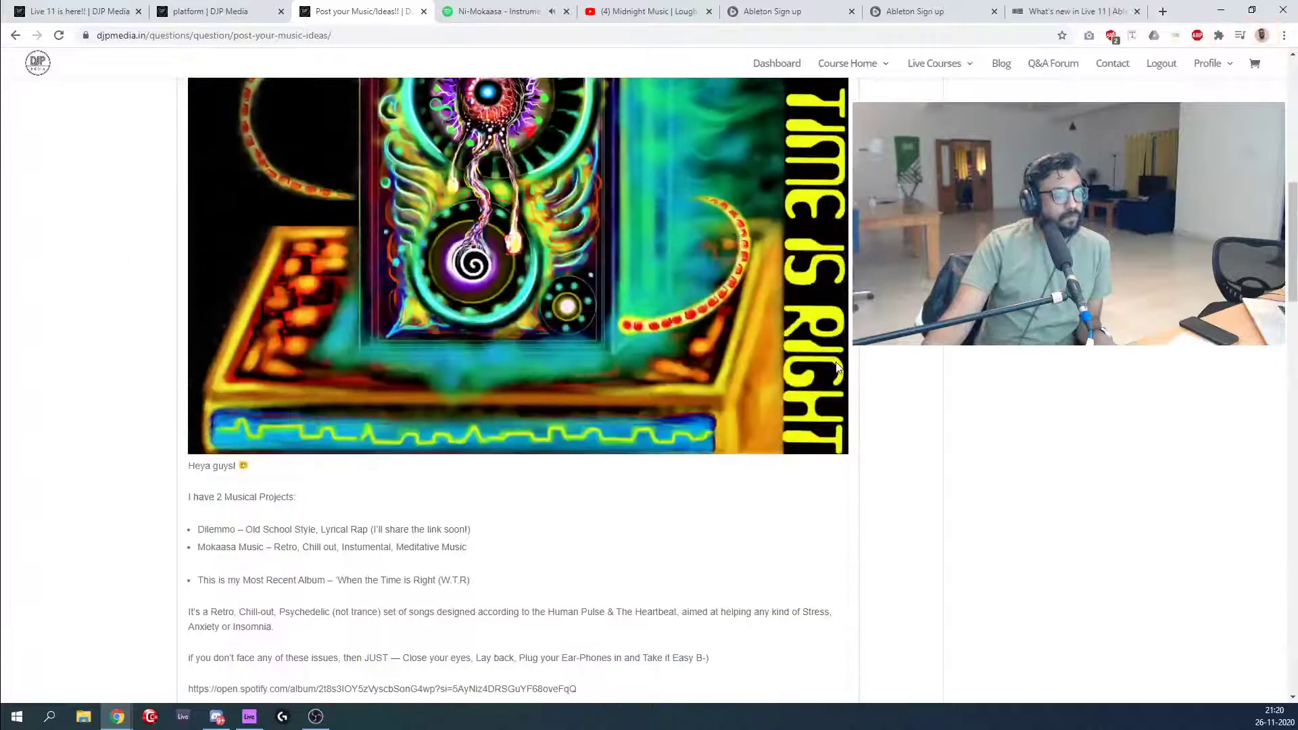
Go through the remaining submissions on the thread's first page and open the second page of answers.
{"action": "scroll", "coordinate": [838, 367], "scroll_direction": "down", "scroll_amount": 7}
{"action": "scroll", "coordinate": [838, 367], "scroll_direction": "down", "scroll_amount": 4}
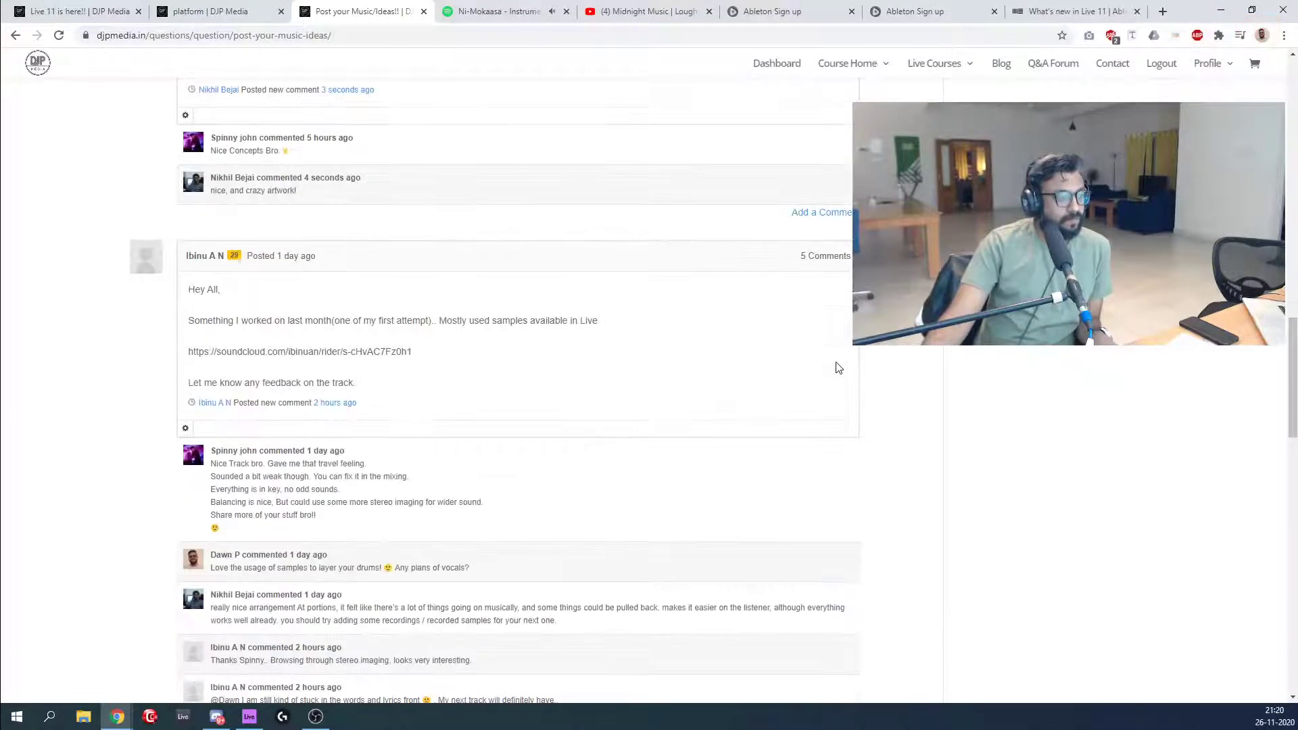
{"action": "scroll", "coordinate": [839, 368], "scroll_direction": "down", "scroll_amount": 12}
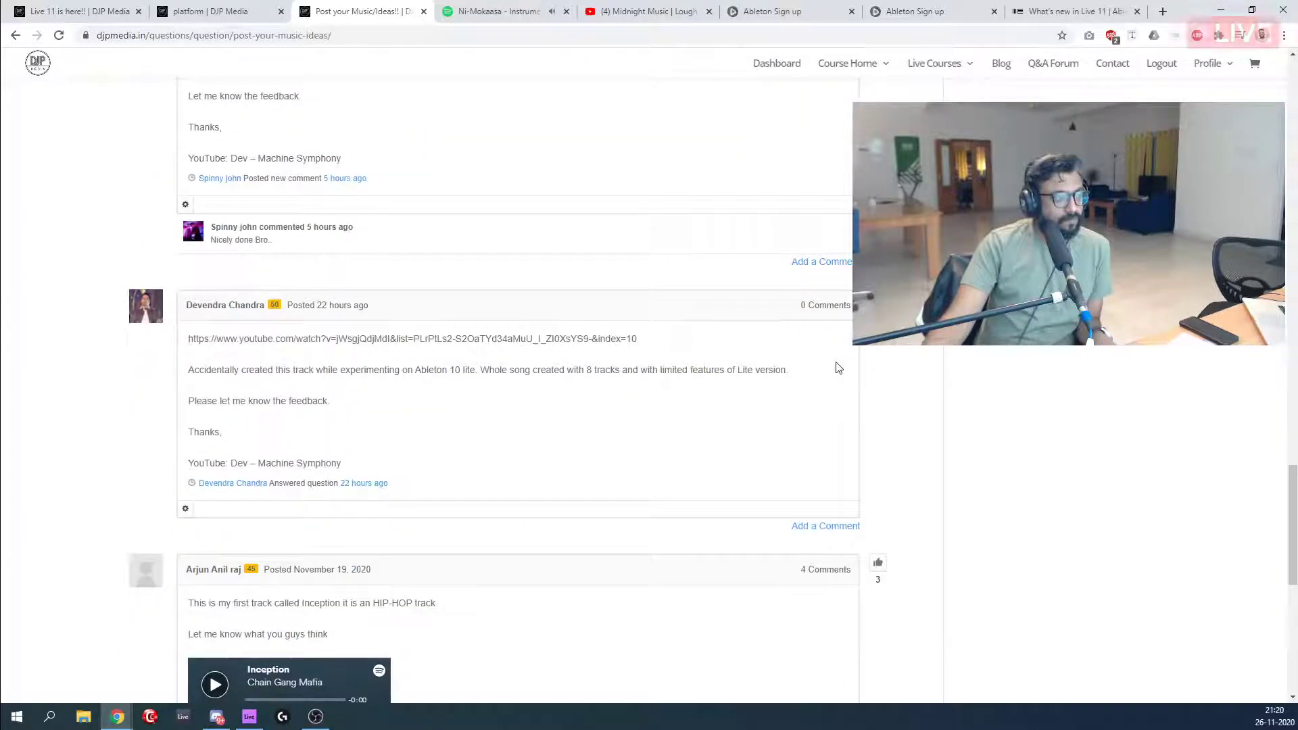
{"action": "scroll", "coordinate": [838, 367], "scroll_direction": "up", "scroll_amount": 6}
{"action": "scroll", "coordinate": [840, 362], "scroll_direction": "down", "scroll_amount": 13}
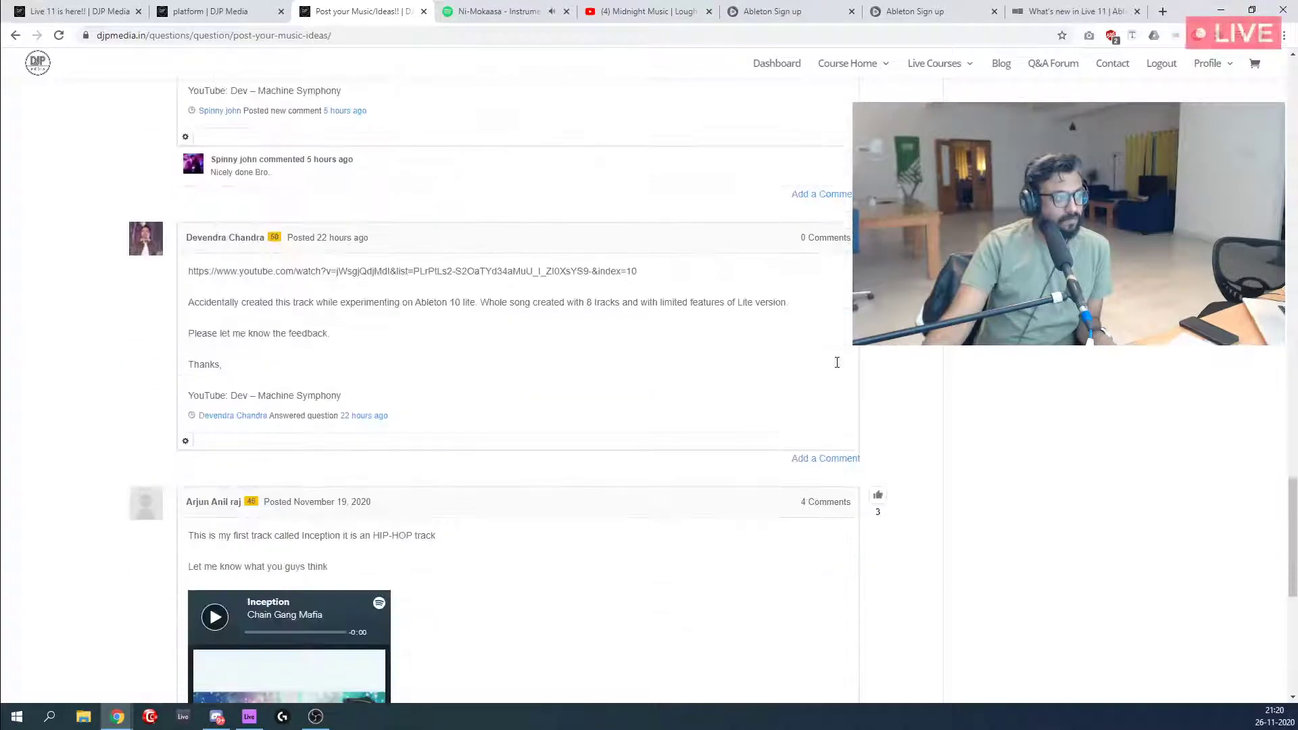
{"action": "scroll", "coordinate": [837, 365], "scroll_direction": "down", "scroll_amount": 2}
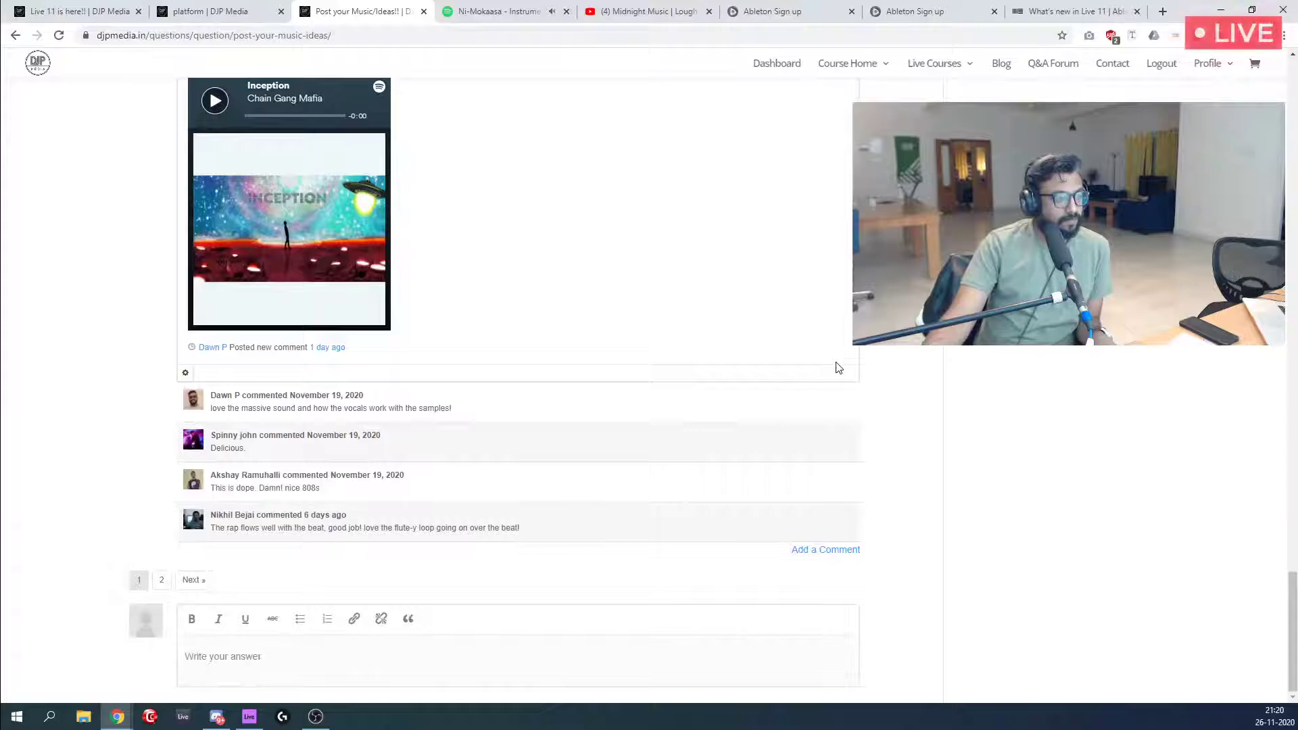
{"action": "left_click", "coordinate": [192, 582]}
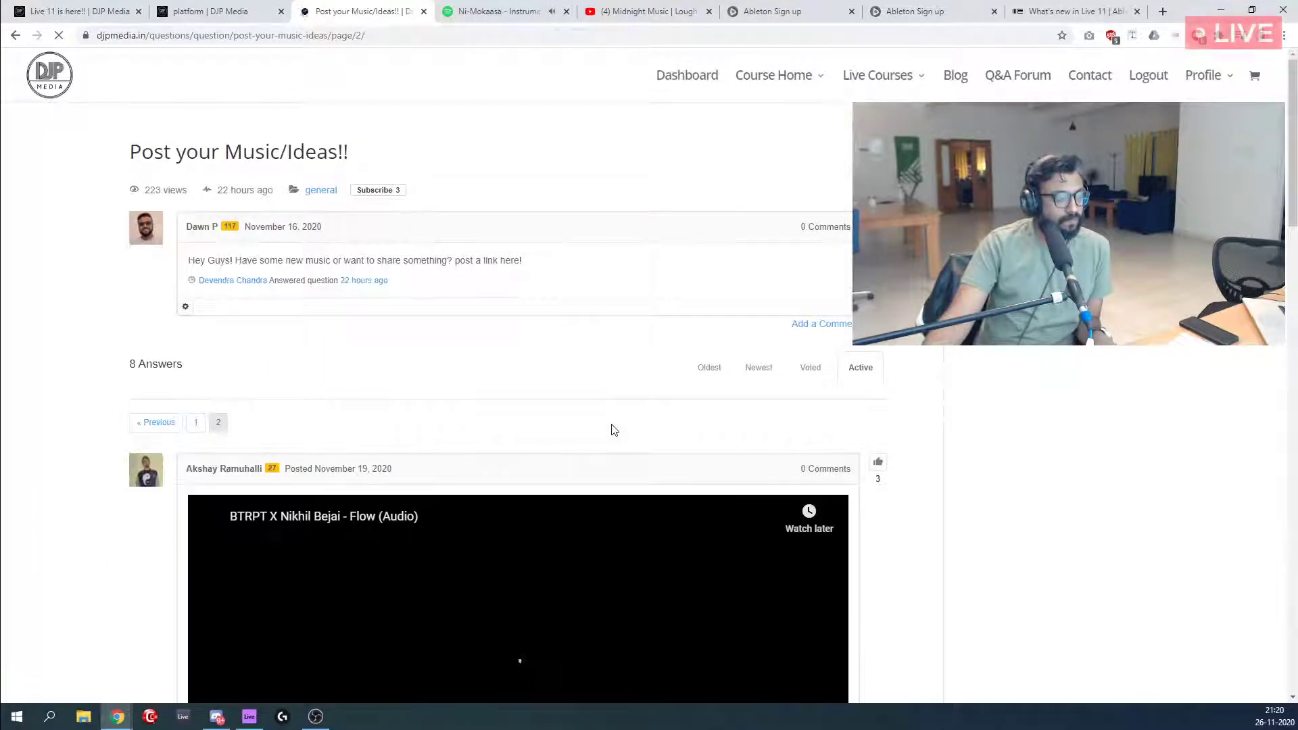
Briefly play the BTRPT track Flow in the second page's first answer, then pause it.
{"action": "scroll", "coordinate": [614, 431], "scroll_direction": "down", "scroll_amount": 7}
{"action": "left_click", "coordinate": [204, 447]}
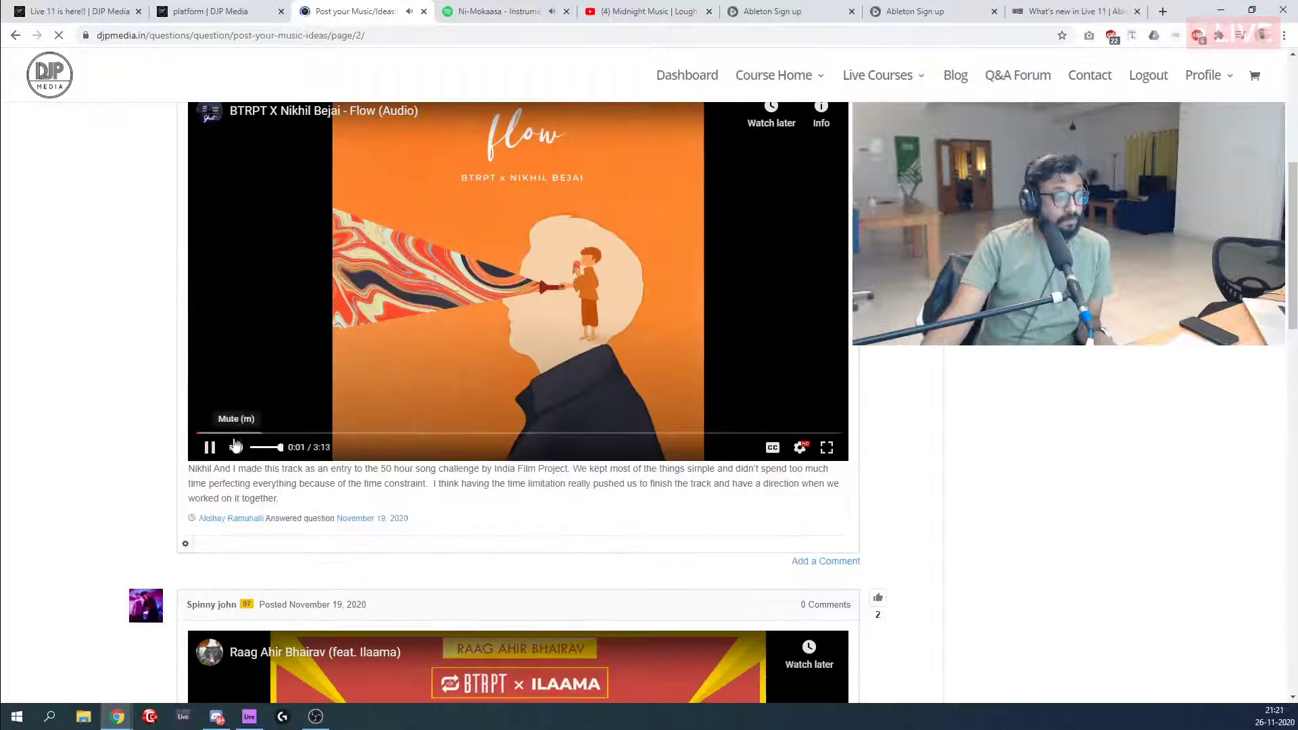
{"action": "left_click", "coordinate": [204, 447]}
{"action": "scroll", "coordinate": [203, 514], "scroll_direction": "down", "scroll_amount": 4}
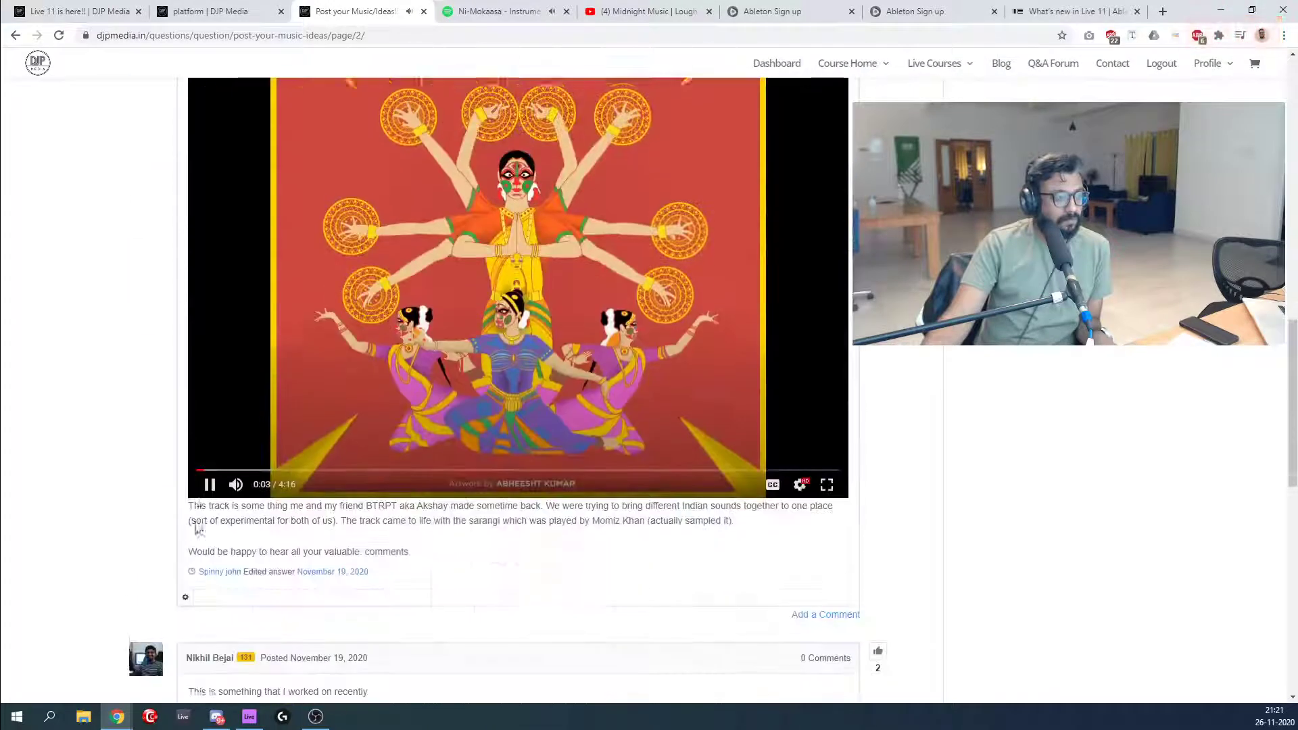
Sample the Raag Ahir Bhairav and The Possession of Time videos in the following answers, leaving both paused.
{"action": "left_click", "coordinate": [208, 478]}
{"action": "scroll", "coordinate": [156, 469], "scroll_direction": "down", "scroll_amount": 2}
{"action": "scroll", "coordinate": [159, 476], "scroll_direction": "down", "scroll_amount": 7}
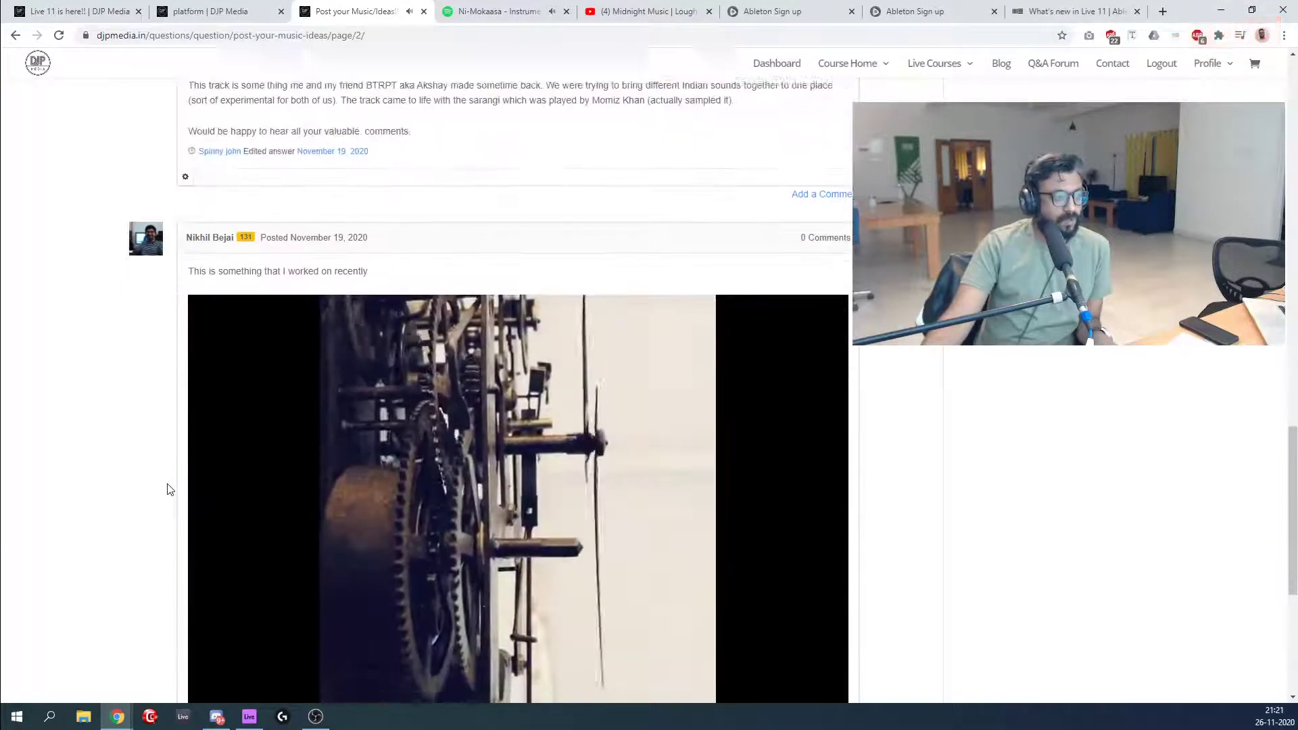
{"action": "left_click", "coordinate": [208, 583]}
{"action": "left_click", "coordinate": [209, 583]}
{"action": "scroll", "coordinate": [125, 452], "scroll_direction": "down", "scroll_amount": 3}
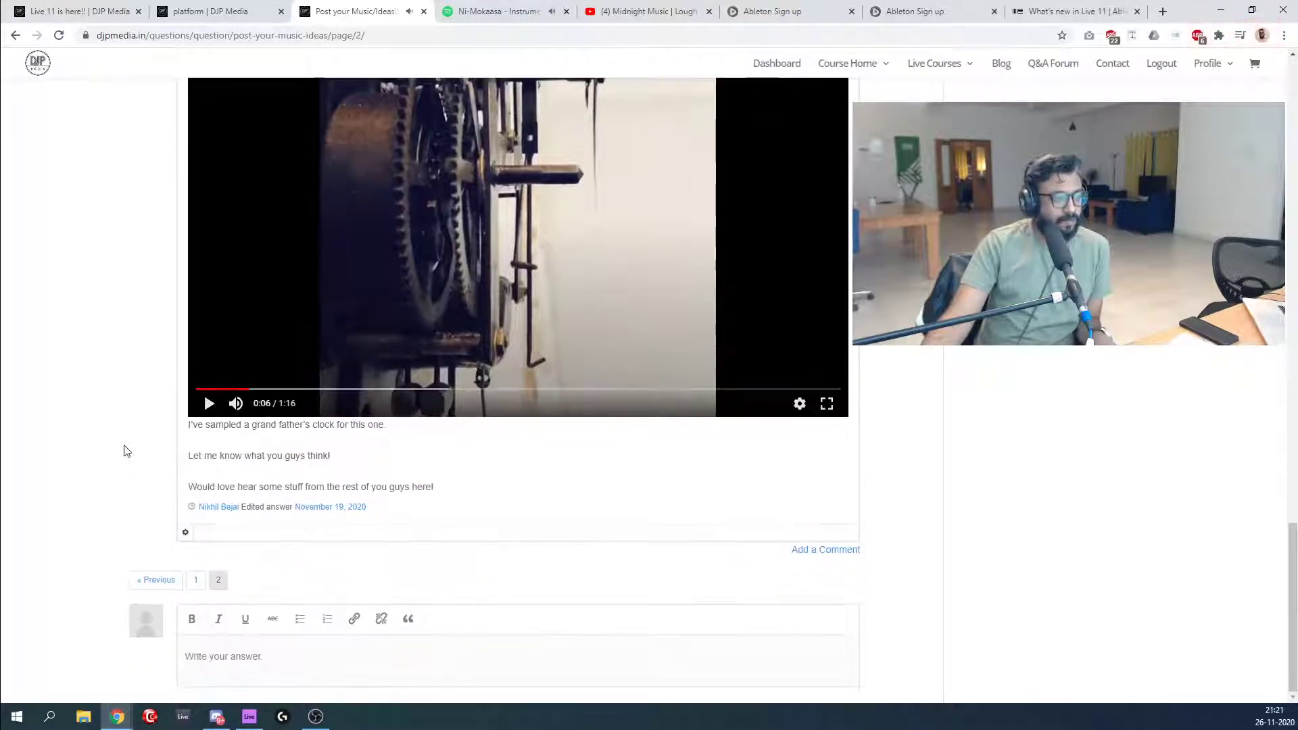
Pause Ni-Mokaasa in the Spotify web player and show the header of the When the Time is Right album.
{"action": "scroll", "coordinate": [126, 449], "scroll_direction": "up", "scroll_amount": 13}
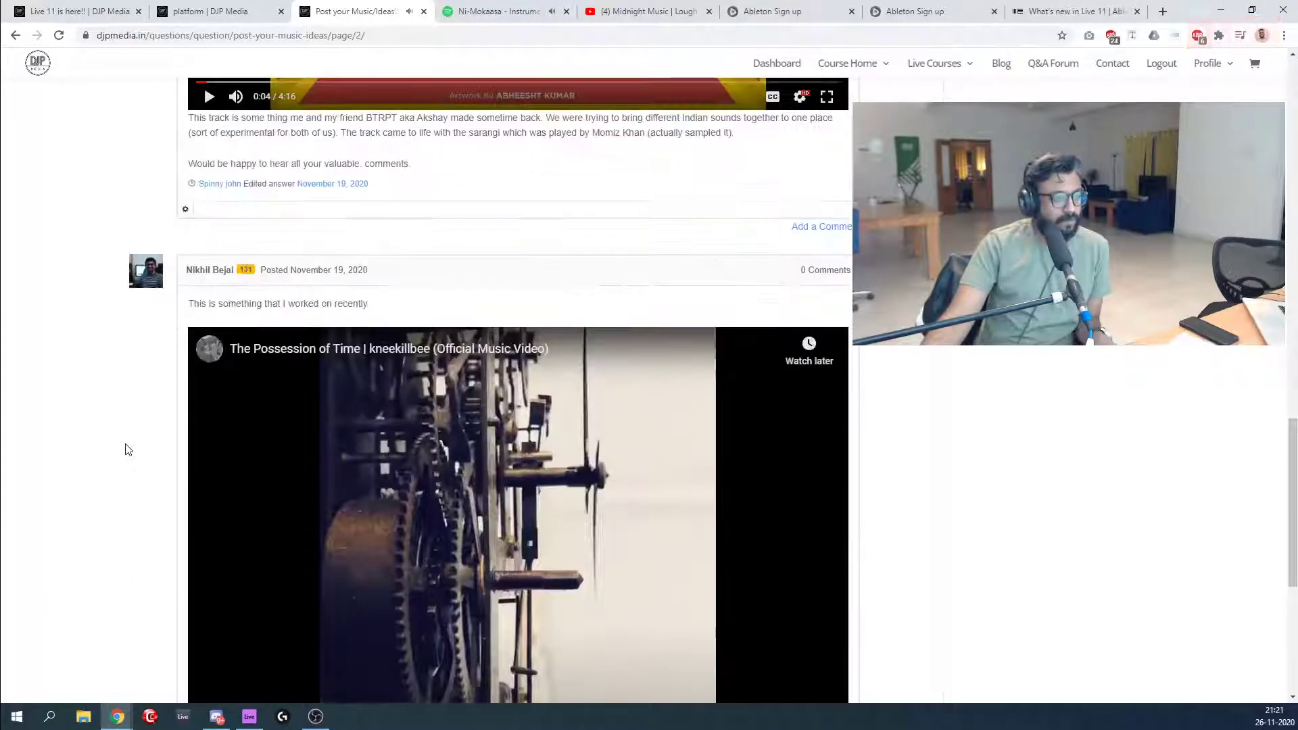
{"action": "scroll", "coordinate": [125, 449], "scroll_direction": "up", "scroll_amount": 15}
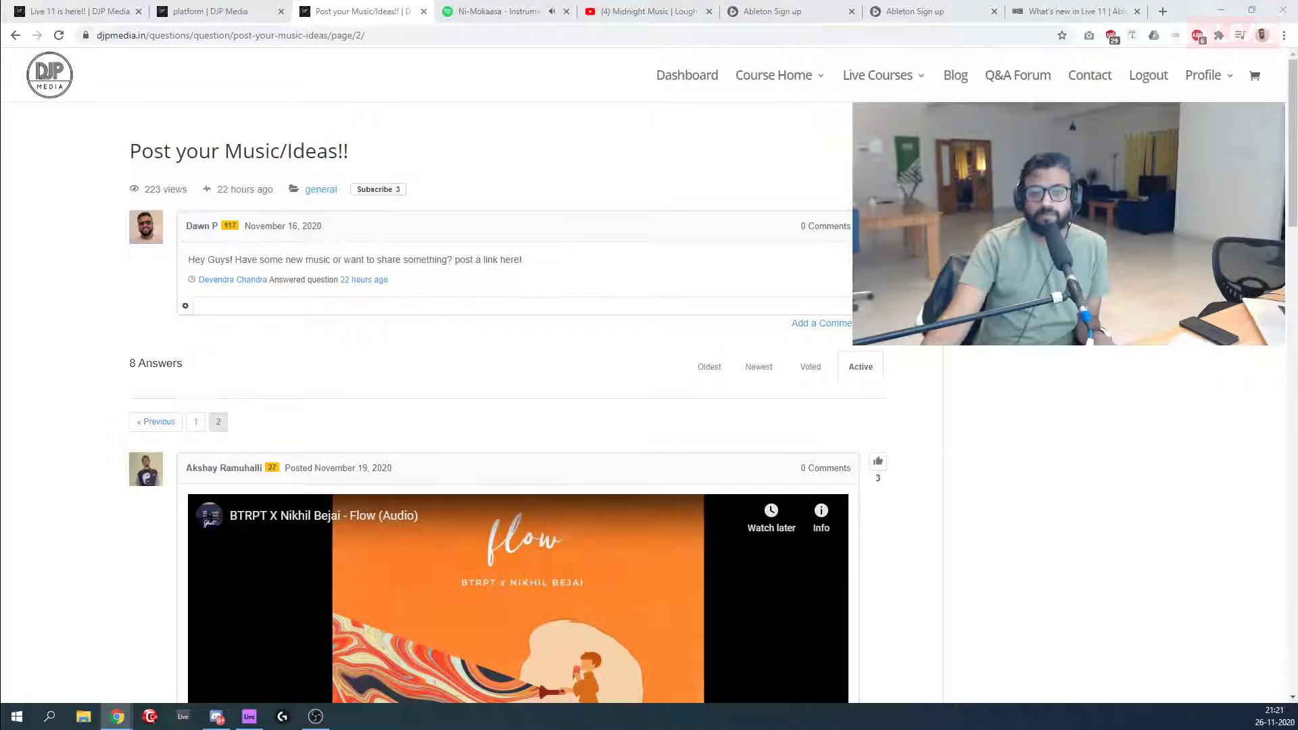
{"action": "left_click", "coordinate": [490, 13]}
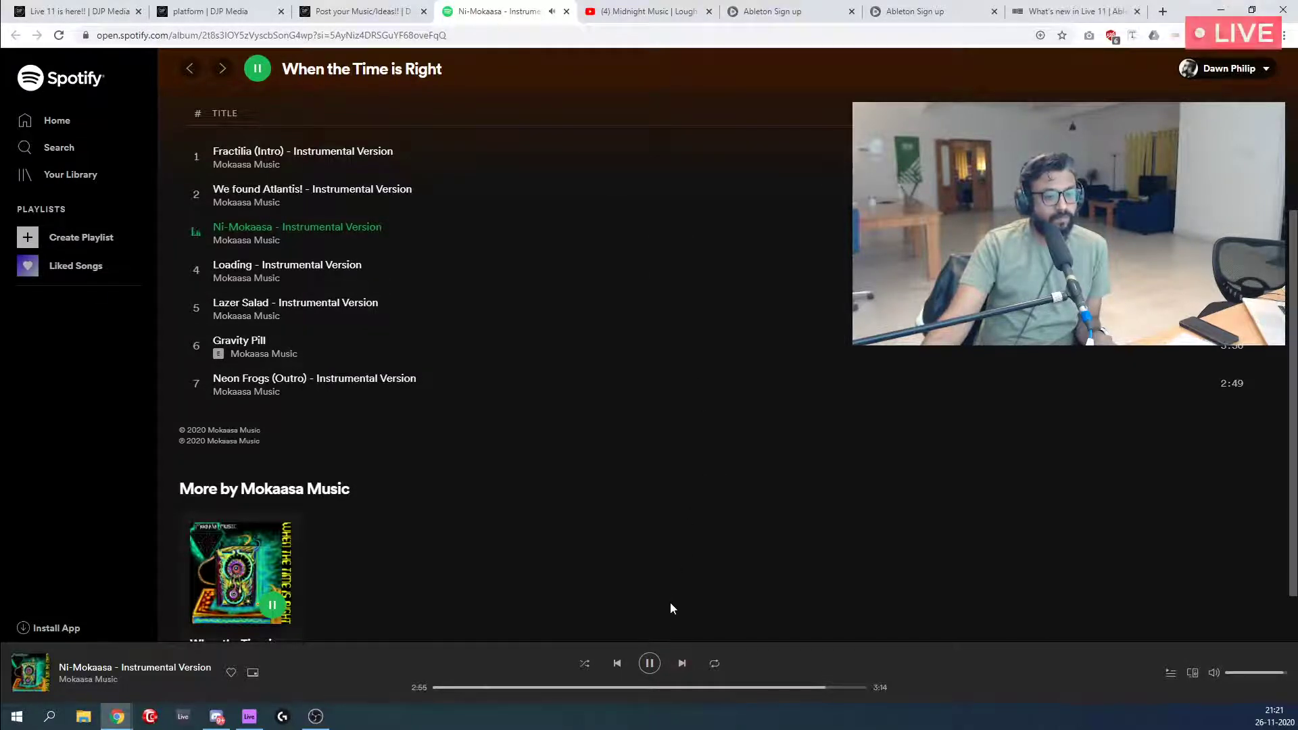
{"action": "left_click", "coordinate": [649, 664]}
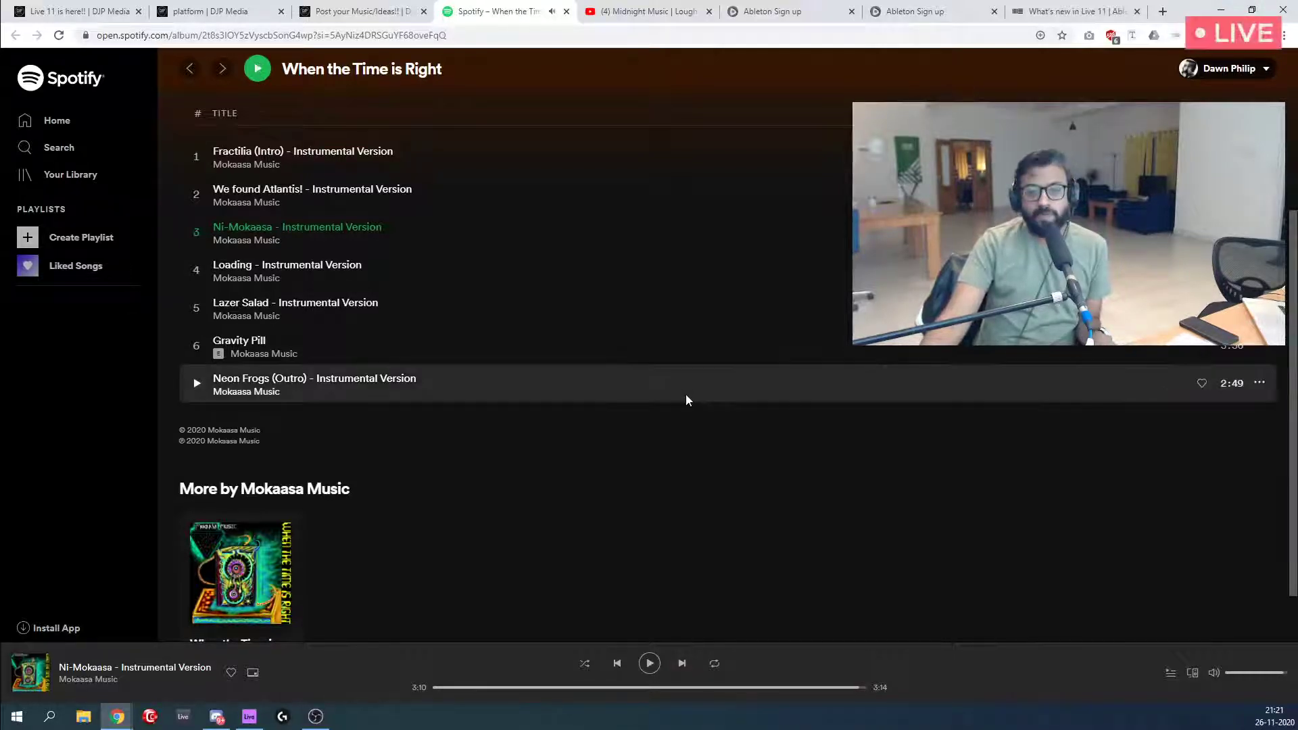
{"action": "scroll", "coordinate": [404, 281], "scroll_direction": "up", "scroll_amount": 4}
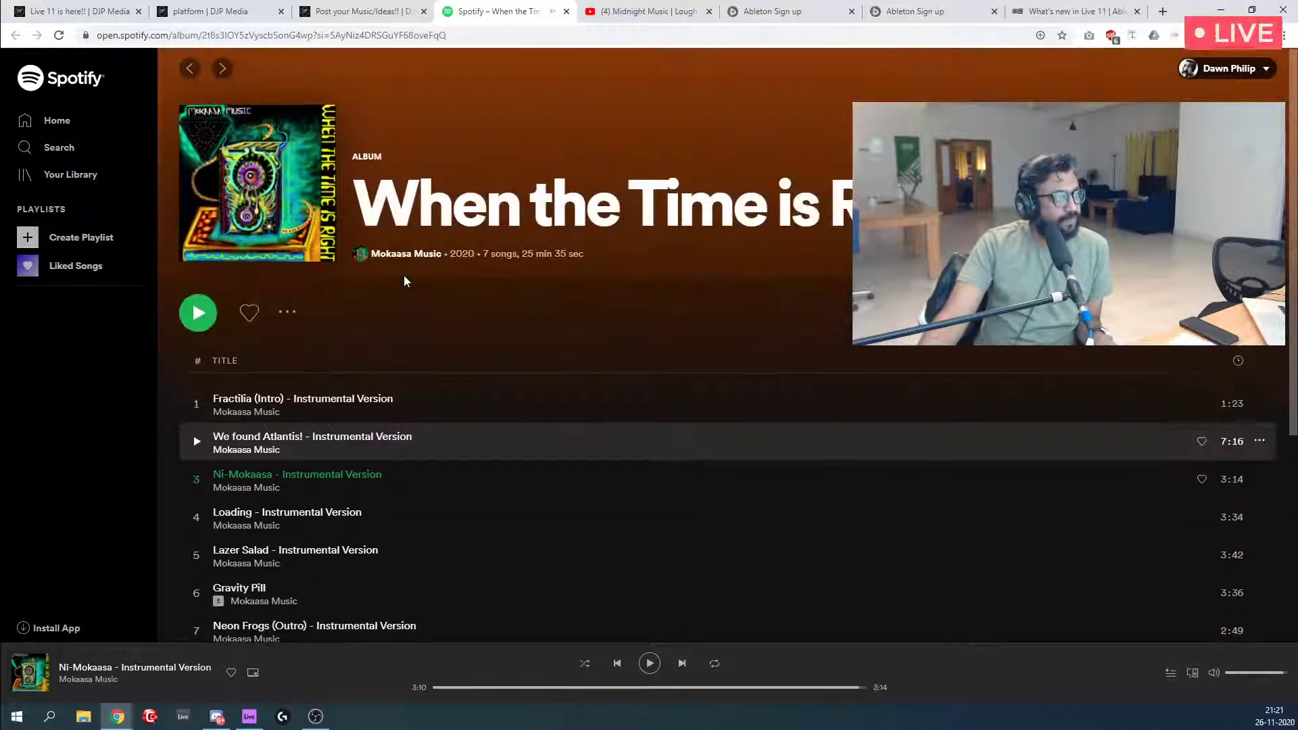
Go back through the second page of the music-sharing thread and open its first page of answers.
{"action": "left_click", "coordinate": [365, 10]}
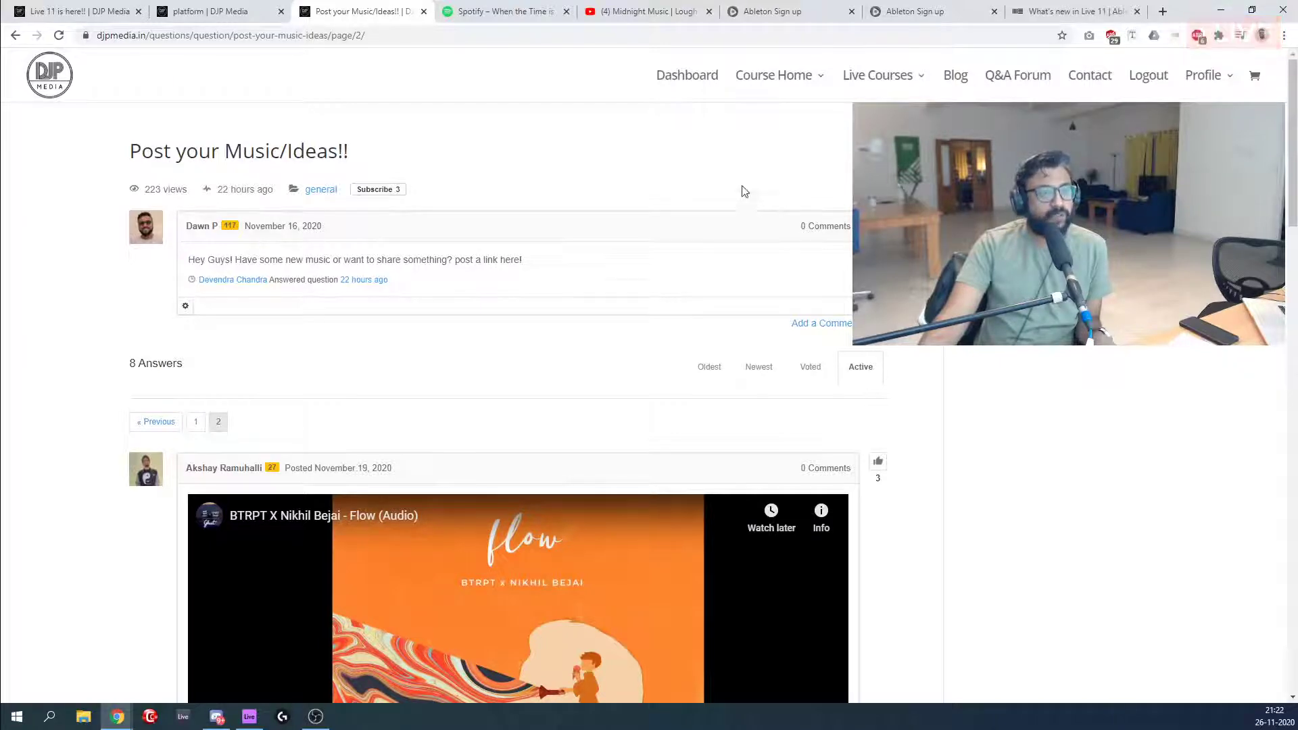
{"action": "scroll", "coordinate": [736, 185], "scroll_direction": "down", "scroll_amount": 5}
{"action": "scroll", "coordinate": [826, 185], "scroll_direction": "up", "scroll_amount": 5}
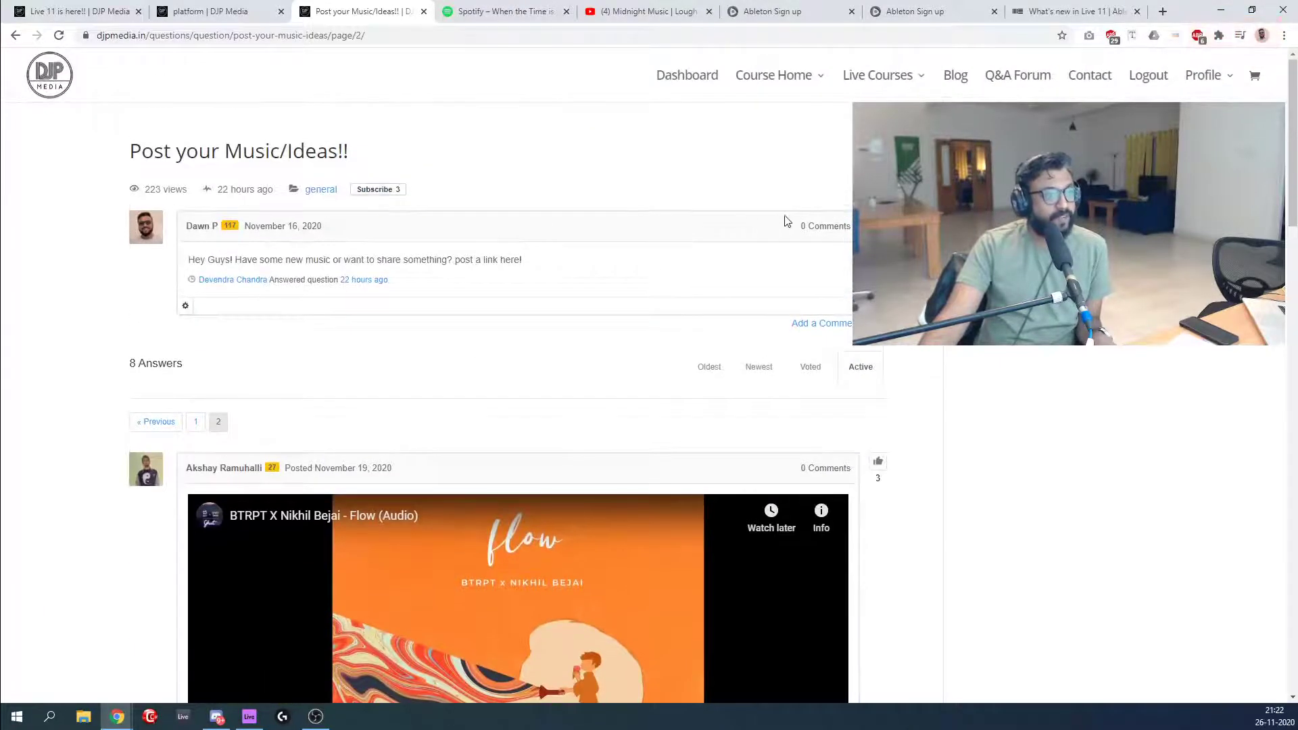
{"action": "scroll", "coordinate": [786, 221], "scroll_direction": "down", "scroll_amount": 15}
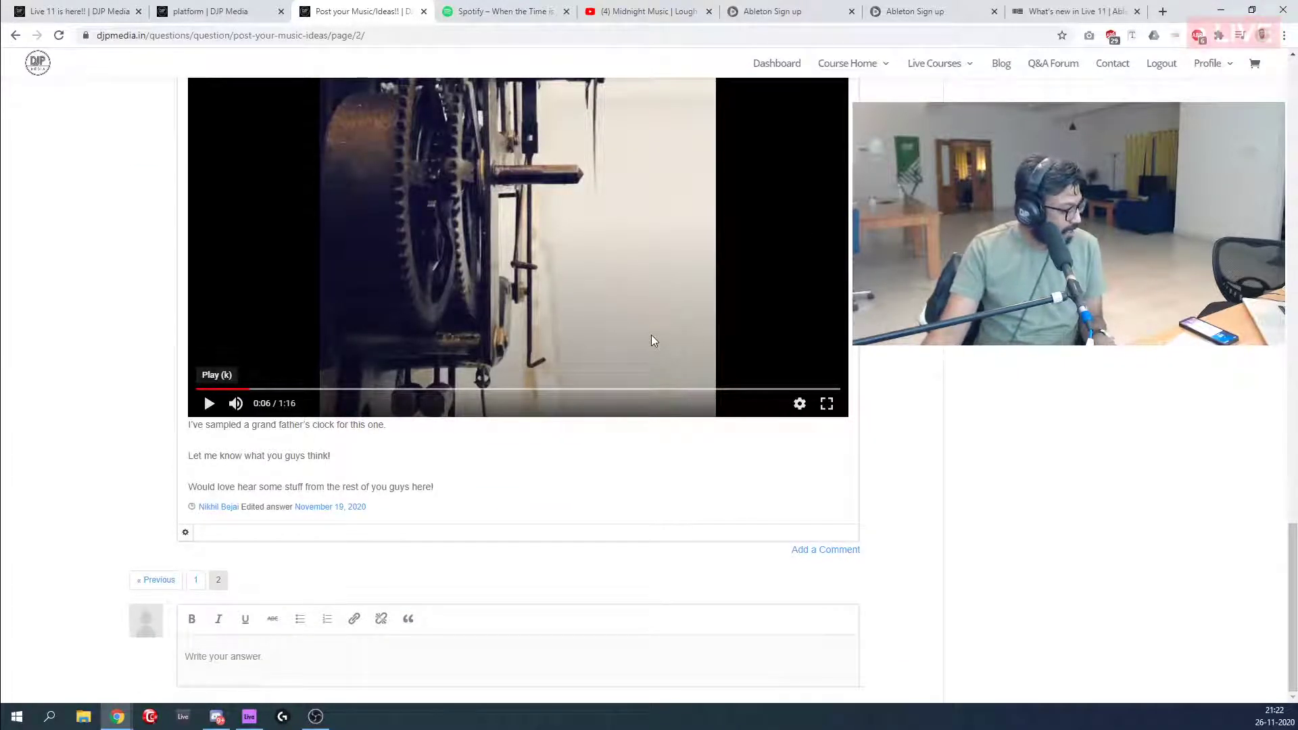
{"action": "left_click", "coordinate": [192, 585]}
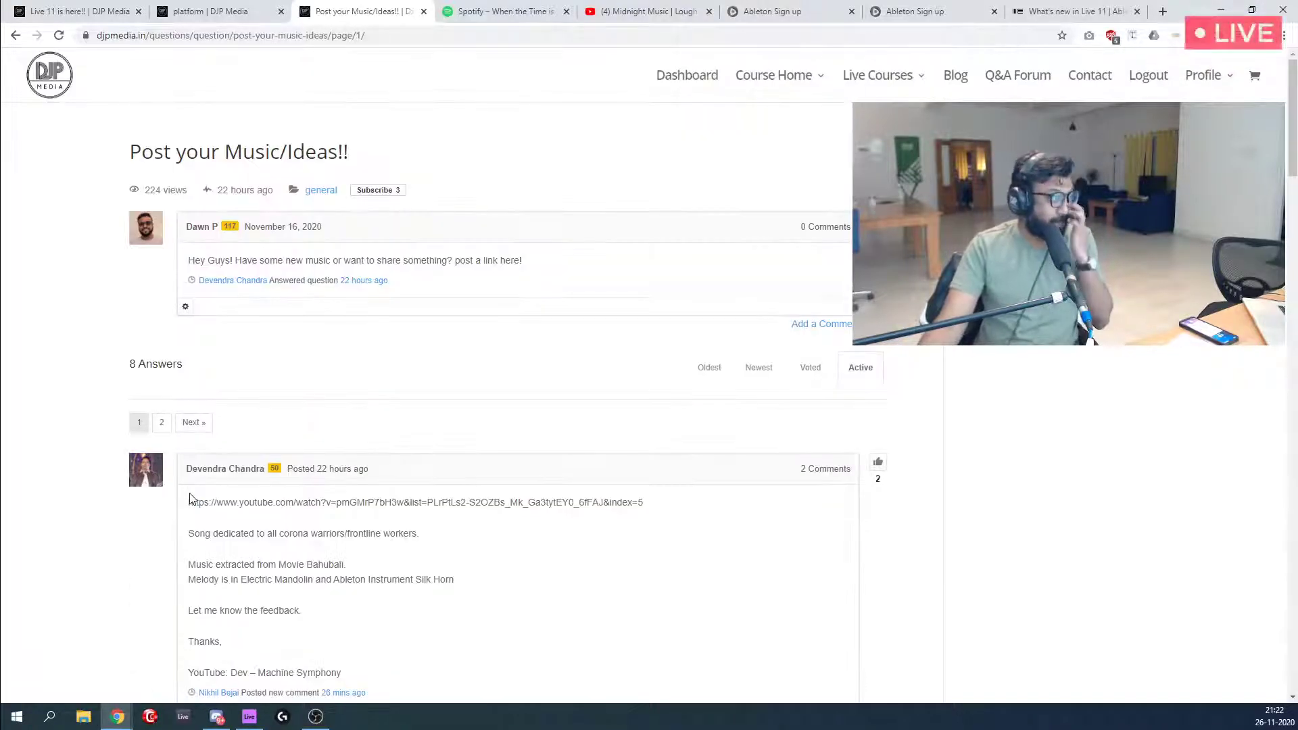
Review the first page's submissions and comments, from the song for corona warriors to the hip-hop track Inception.
{"action": "scroll", "coordinate": [190, 499], "scroll_direction": "down", "scroll_amount": 2}
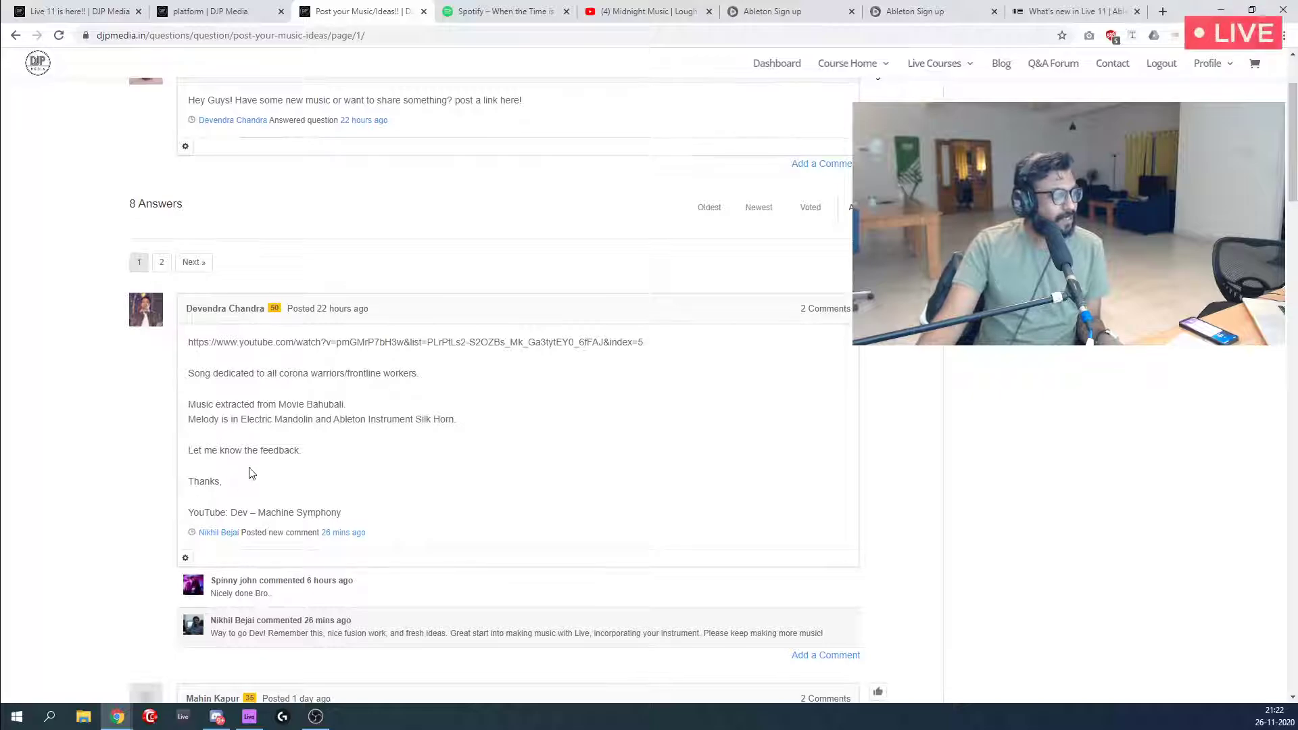
{"action": "scroll", "coordinate": [251, 474], "scroll_direction": "up", "scroll_amount": 2}
{"action": "scroll", "coordinate": [251, 472], "scroll_direction": "down", "scroll_amount": 10}
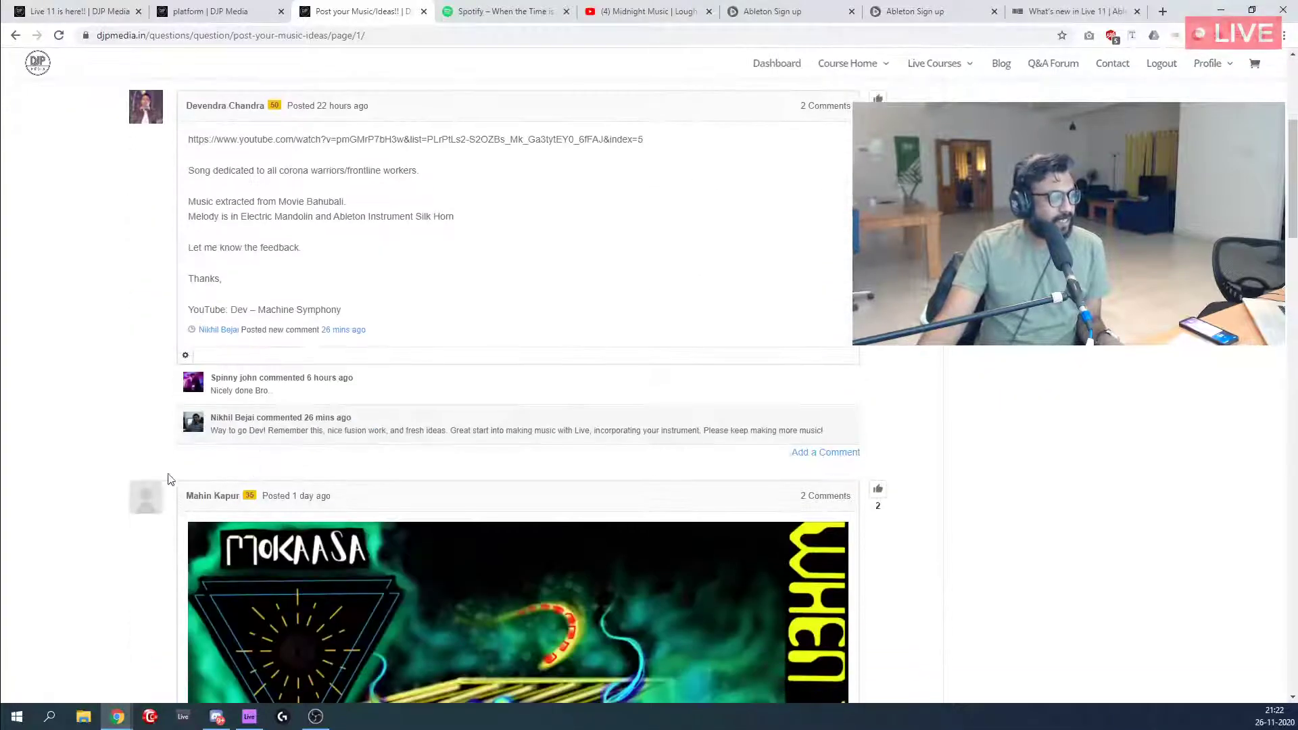
{"action": "scroll", "coordinate": [124, 479], "scroll_direction": "down", "scroll_amount": 8}
{"action": "scroll", "coordinate": [121, 479], "scroll_direction": "up", "scroll_amount": 7}
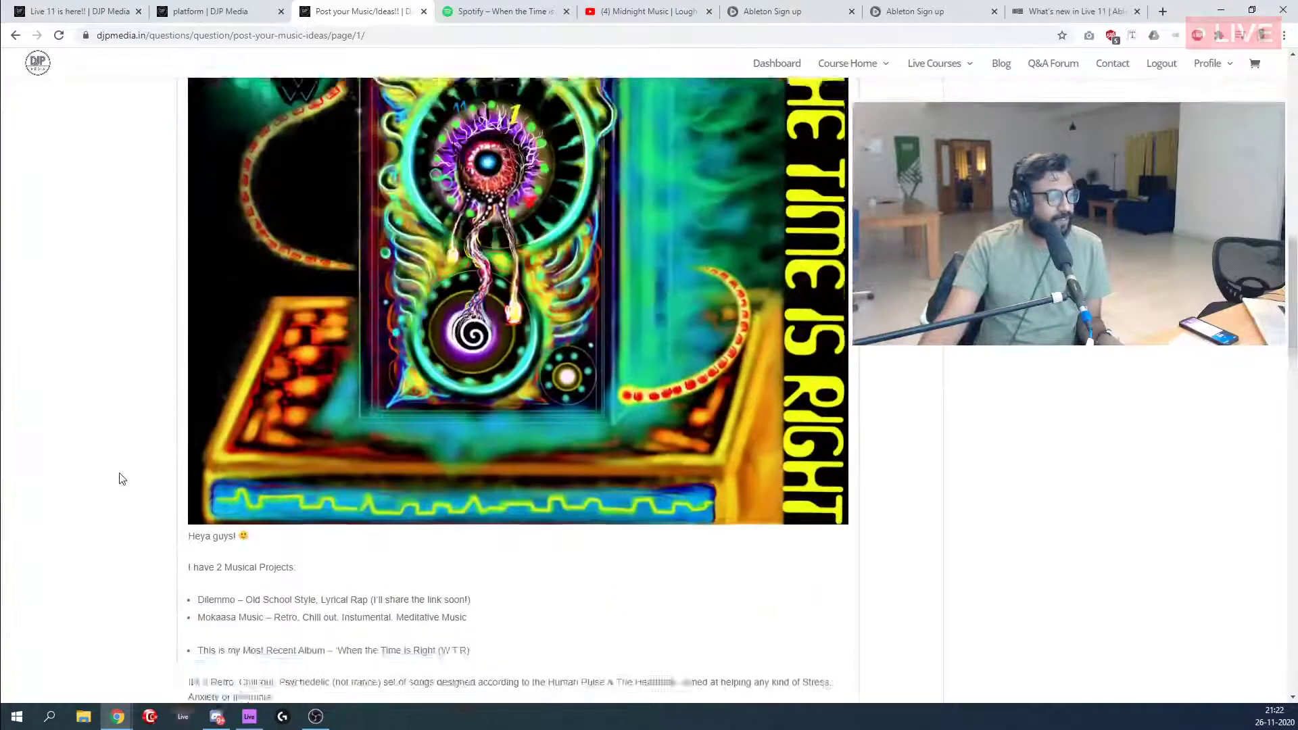
{"action": "scroll", "coordinate": [122, 479], "scroll_direction": "down", "scroll_amount": 1}
{"action": "scroll", "coordinate": [121, 479], "scroll_direction": "up", "scroll_amount": 3}
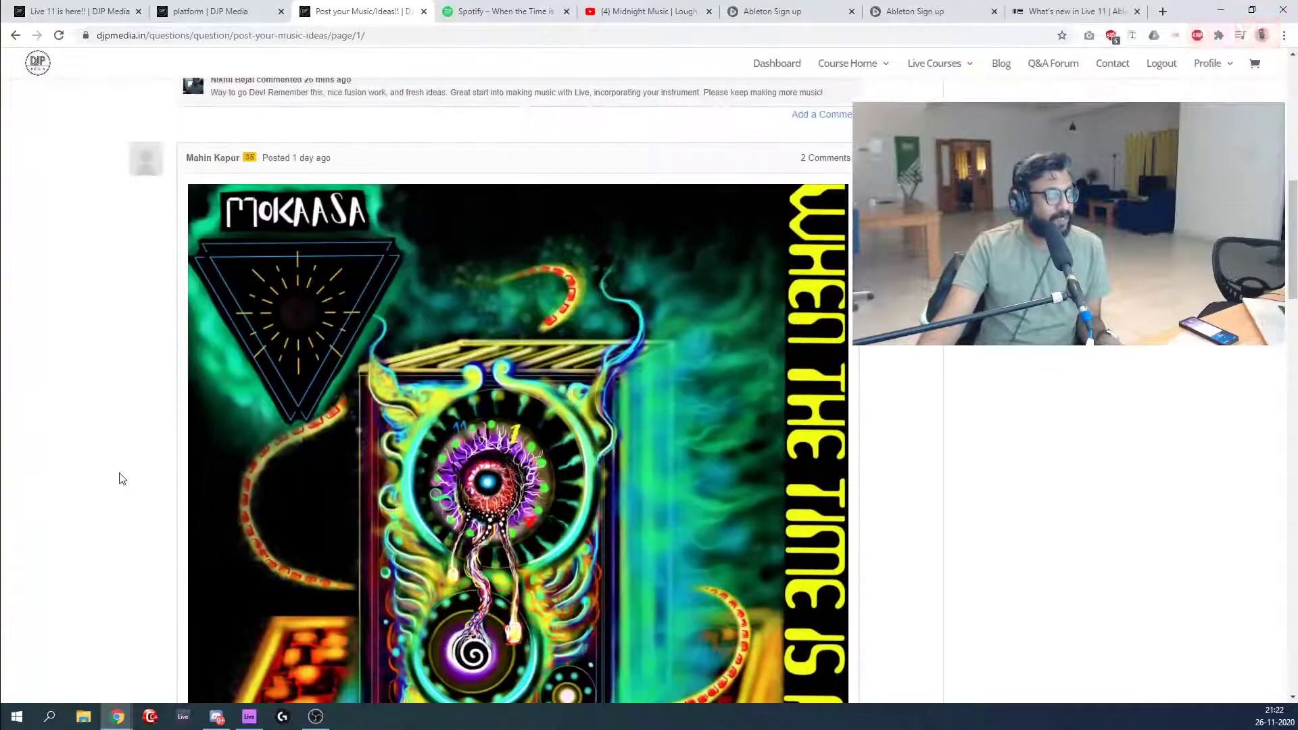
{"action": "scroll", "coordinate": [122, 478], "scroll_direction": "down", "scroll_amount": 5}
{"action": "scroll", "coordinate": [122, 478], "scroll_direction": "down", "scroll_amount": 9}
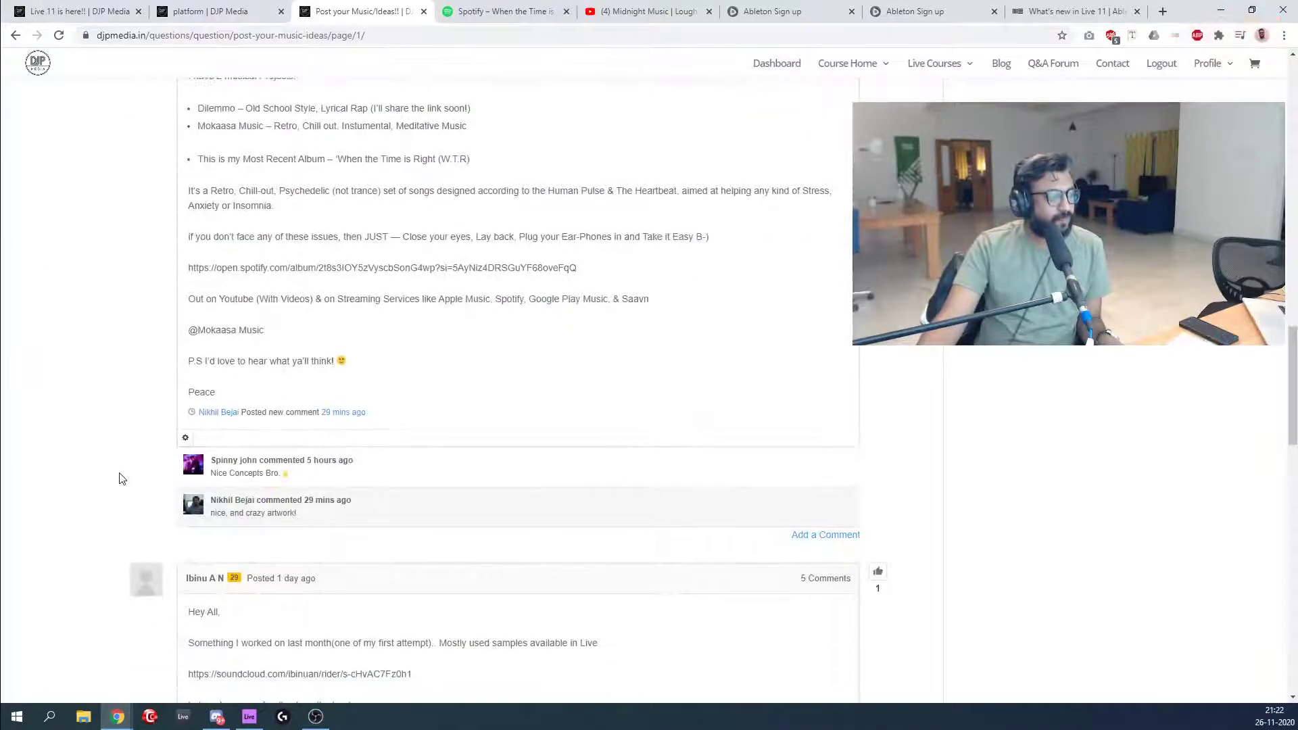
{"action": "scroll", "coordinate": [122, 479], "scroll_direction": "down", "scroll_amount": 7}
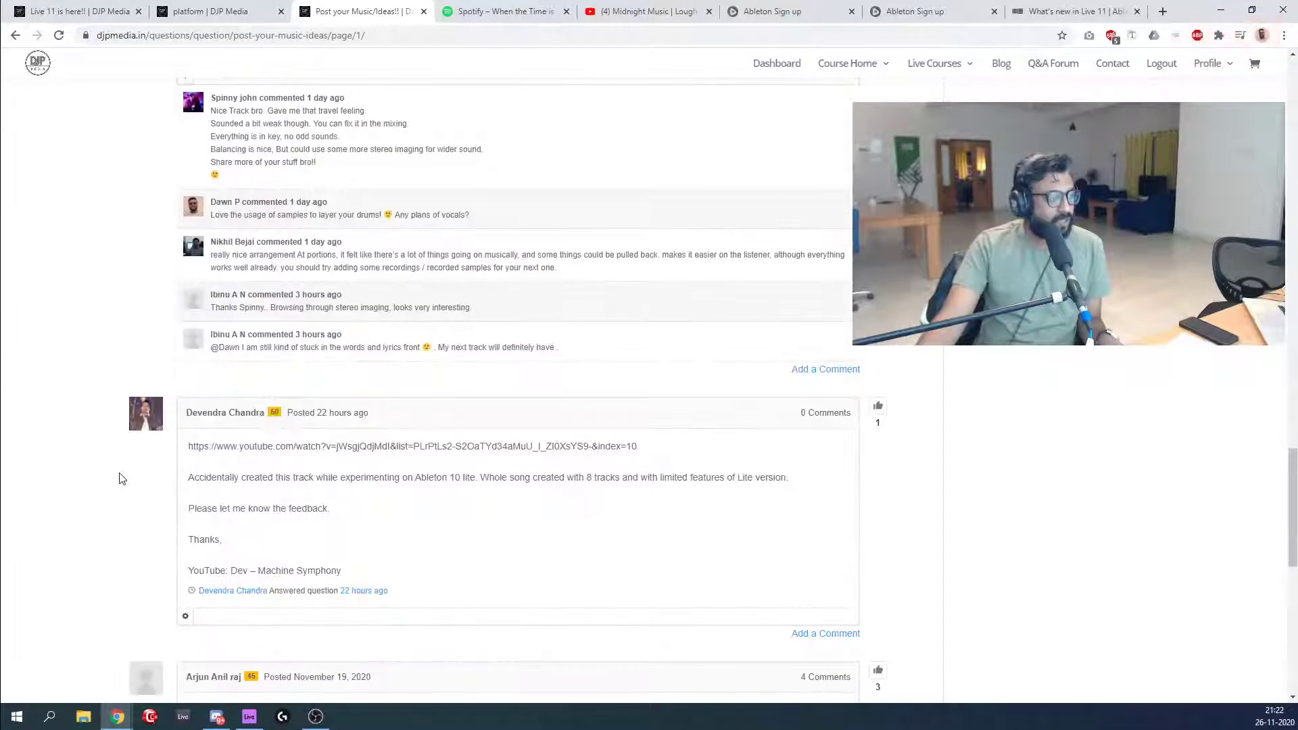
{"action": "scroll", "coordinate": [121, 479], "scroll_direction": "down", "scroll_amount": 8}
{"action": "scroll", "coordinate": [122, 478], "scroll_direction": "up", "scroll_amount": 2}
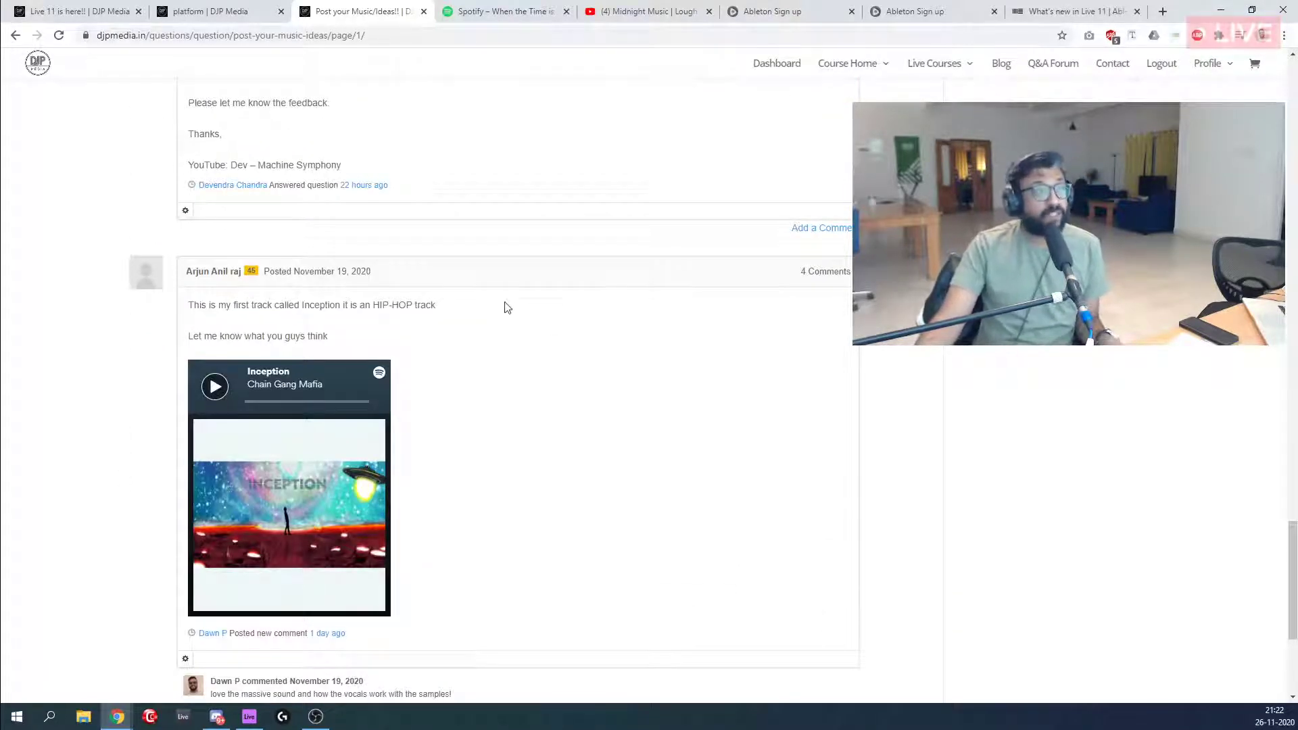
Open the DJP Media dashboard and look over the live chat's participant list and the forum questions.
{"action": "left_click", "coordinate": [172, 6]}
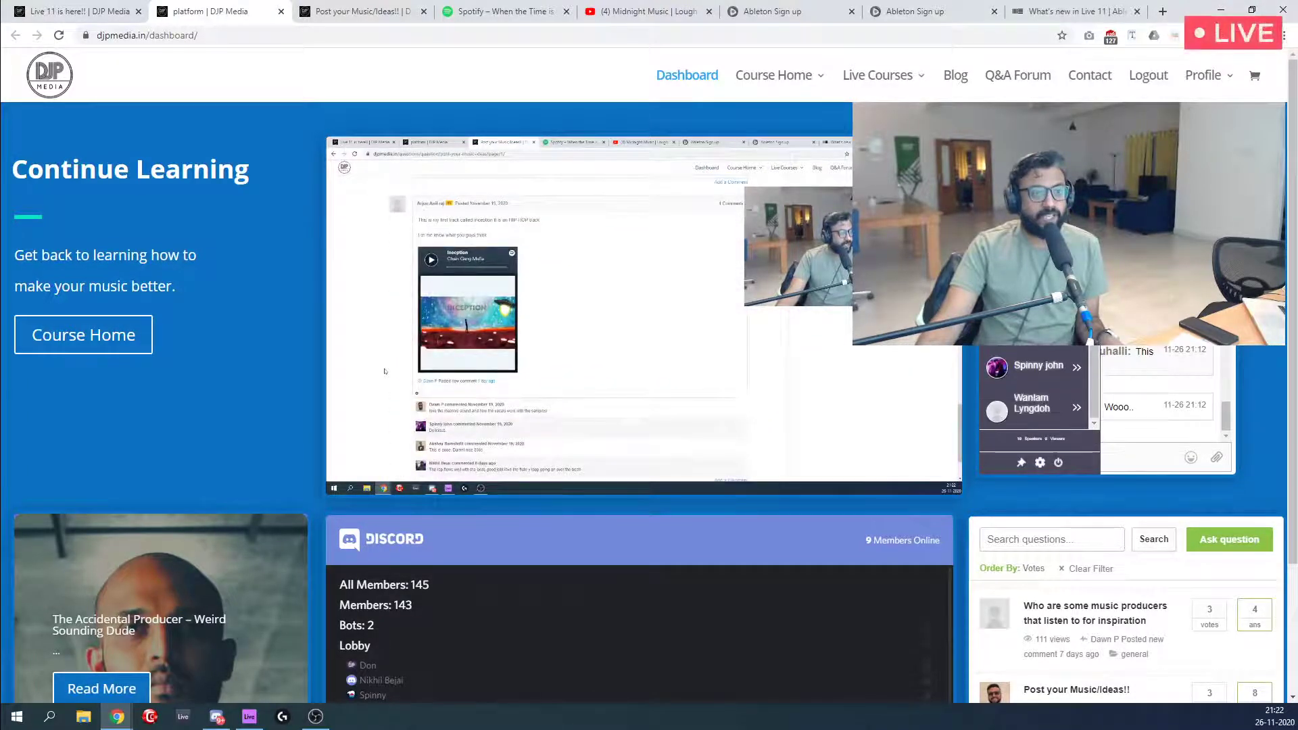
{"action": "scroll", "coordinate": [649, 405], "scroll_direction": "down", "scroll_amount": 3}
{"action": "scroll", "coordinate": [649, 406], "scroll_direction": "up", "scroll_amount": 3}
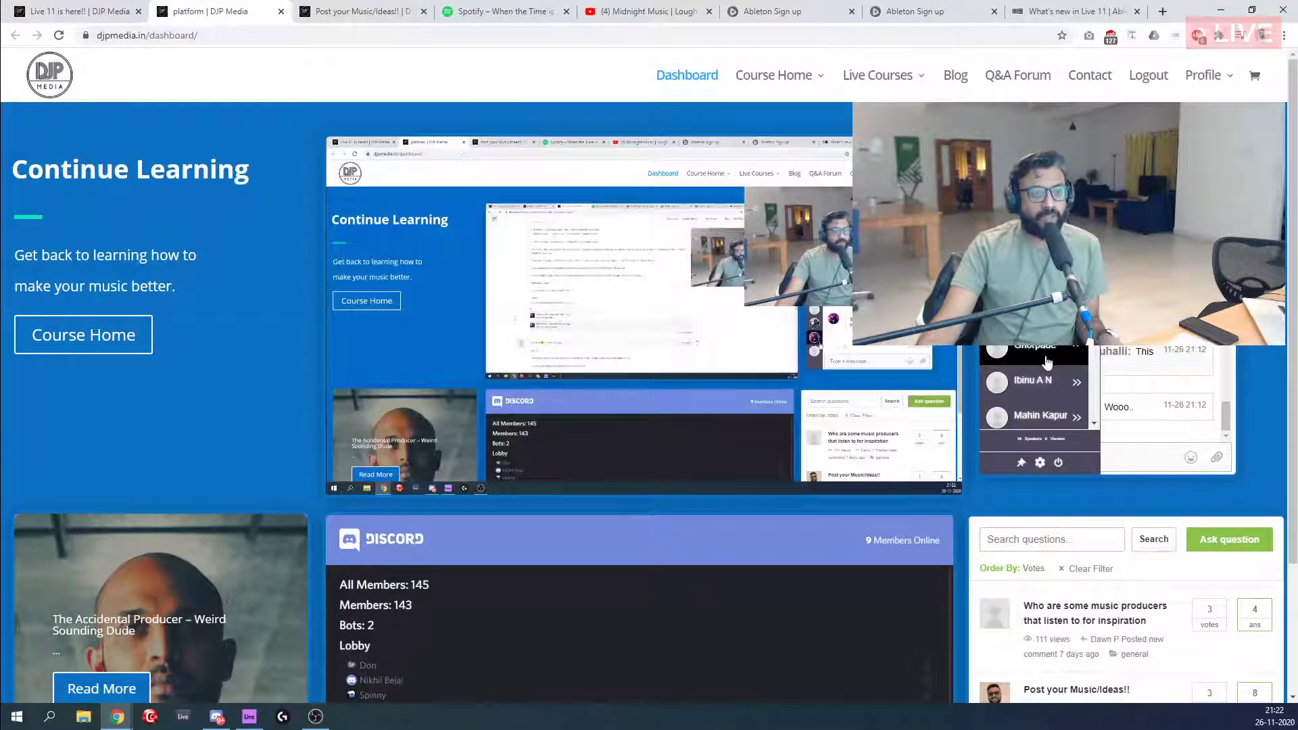
{"action": "scroll", "coordinate": [1047, 363], "scroll_direction": "down", "scroll_amount": 3}
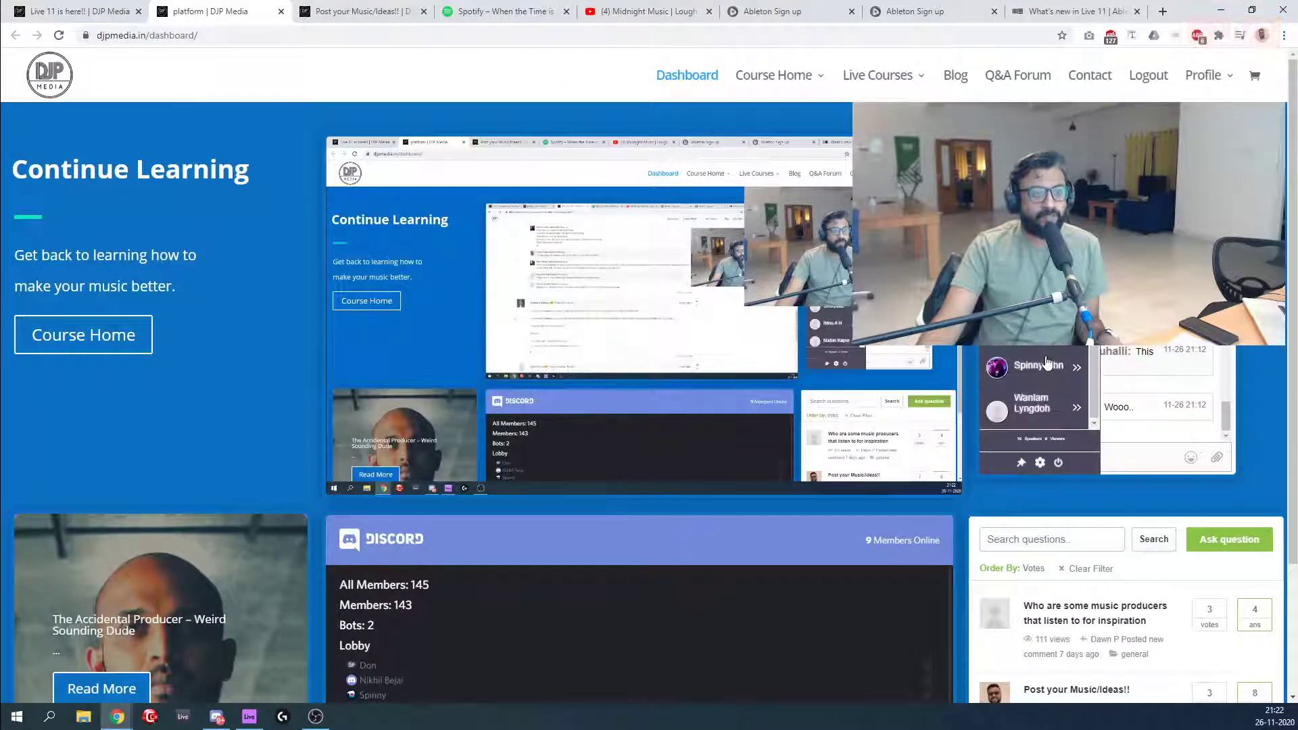
{"action": "scroll", "coordinate": [1046, 363], "scroll_direction": "down", "scroll_amount": 1}
{"action": "scroll", "coordinate": [1046, 358], "scroll_direction": "up", "scroll_amount": 1}
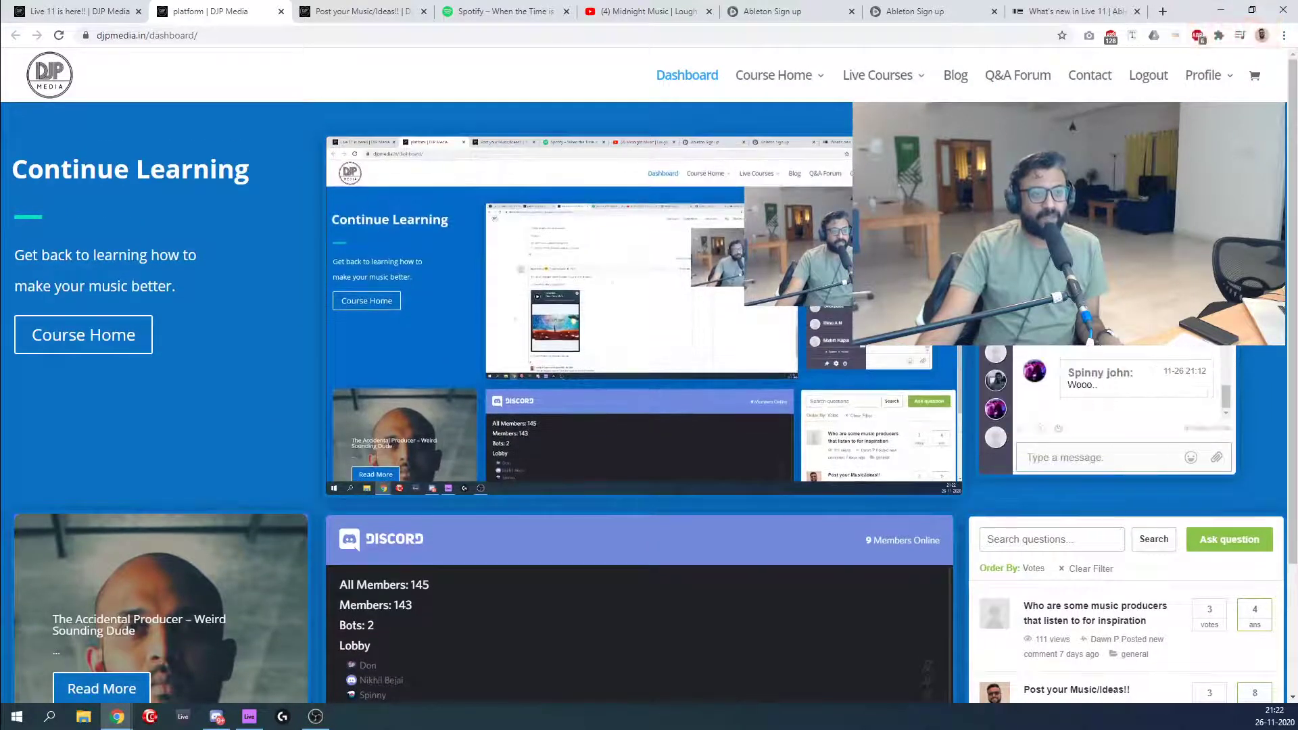
{"action": "mouse_move", "coordinate": [1001, 405]}
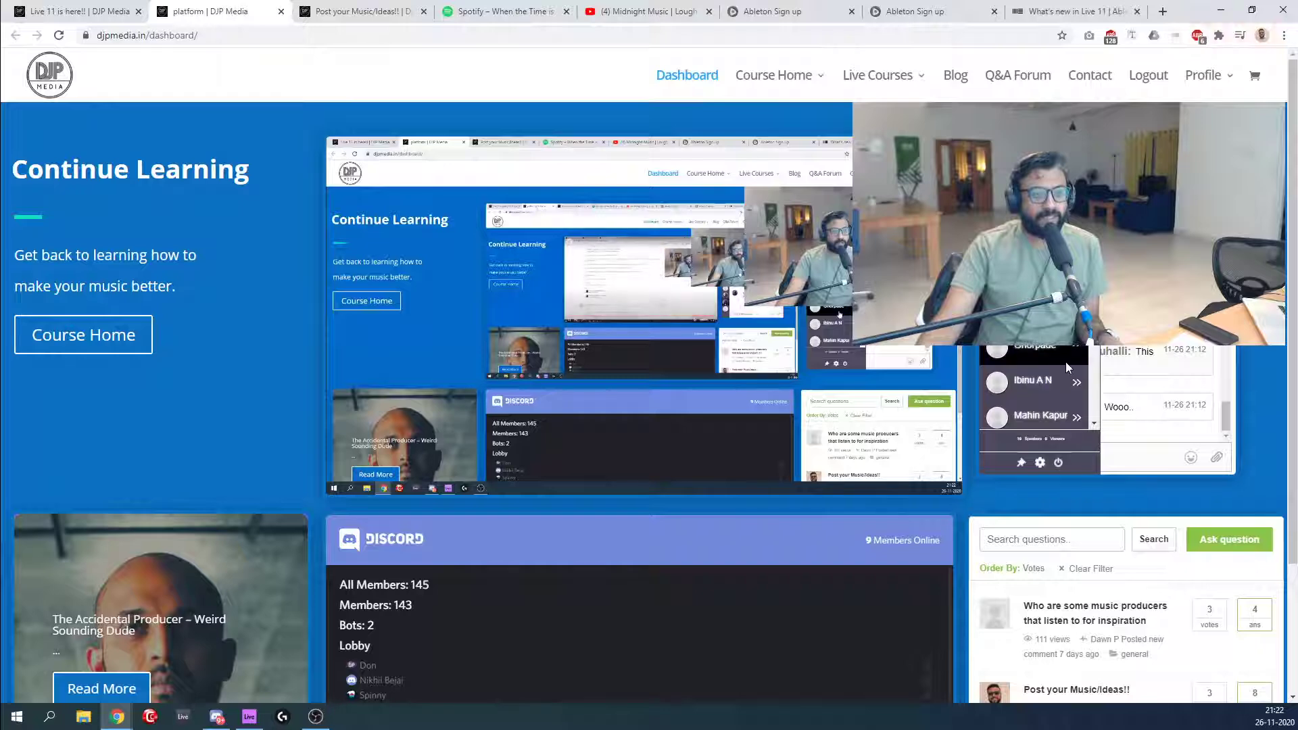
{"action": "scroll", "coordinate": [1034, 392], "scroll_direction": "down", "scroll_amount": 3}
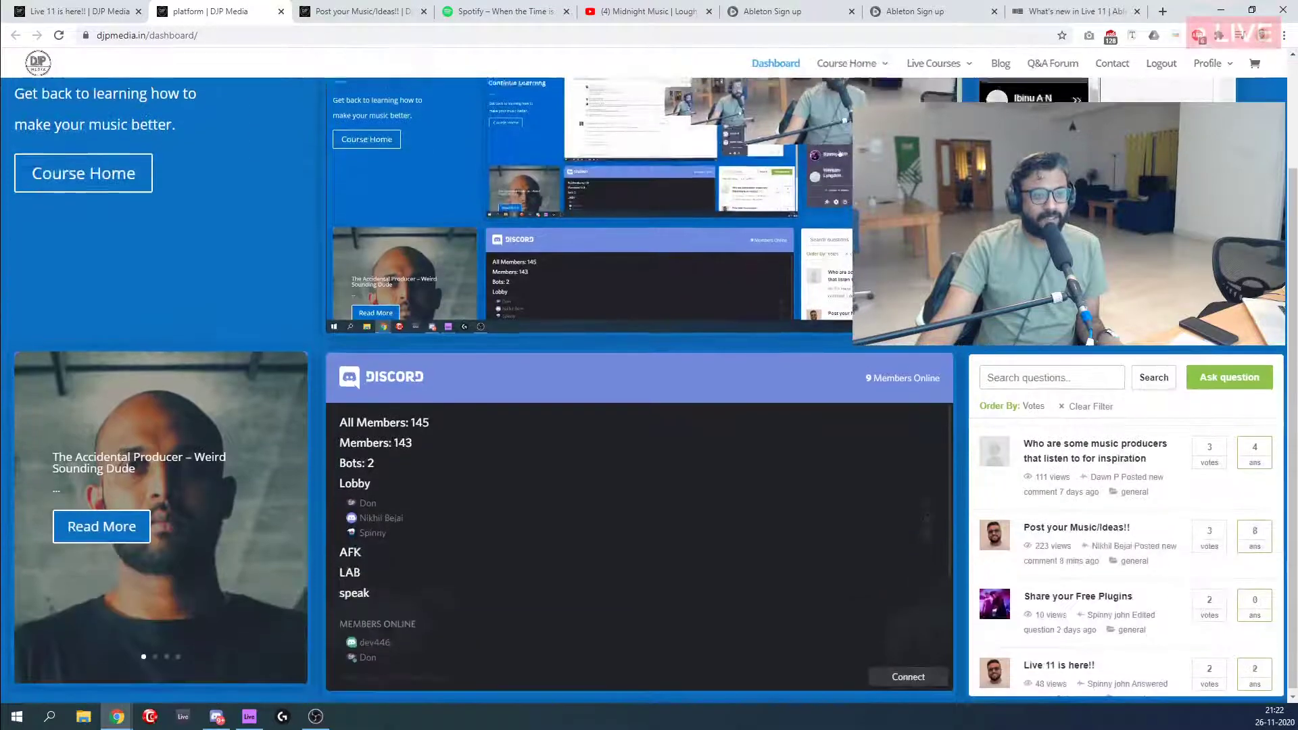
{"action": "scroll", "coordinate": [1035, 392], "scroll_direction": "up", "scroll_amount": 2}
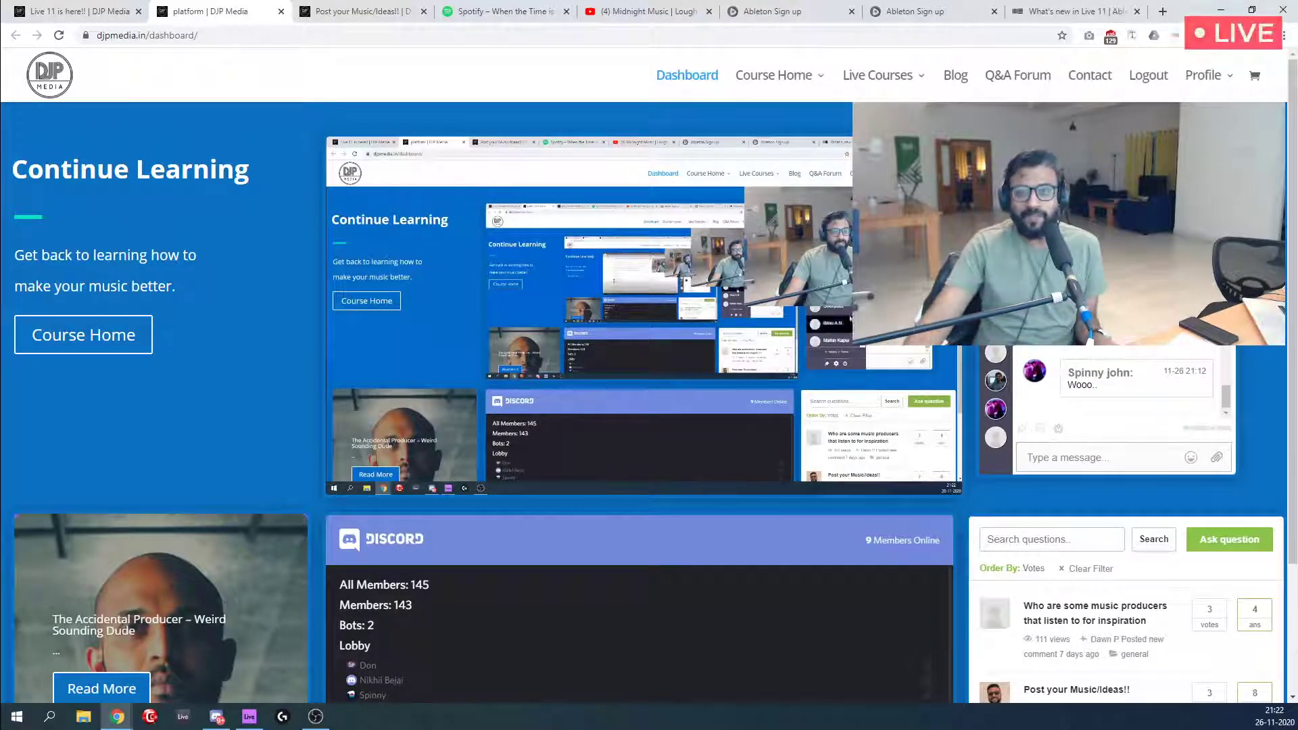
Switch to Ableton Live to view the arrangement's upper tracks, and return to the browser dashboard to read the chat.
{"action": "left_click", "coordinate": [246, 718]}
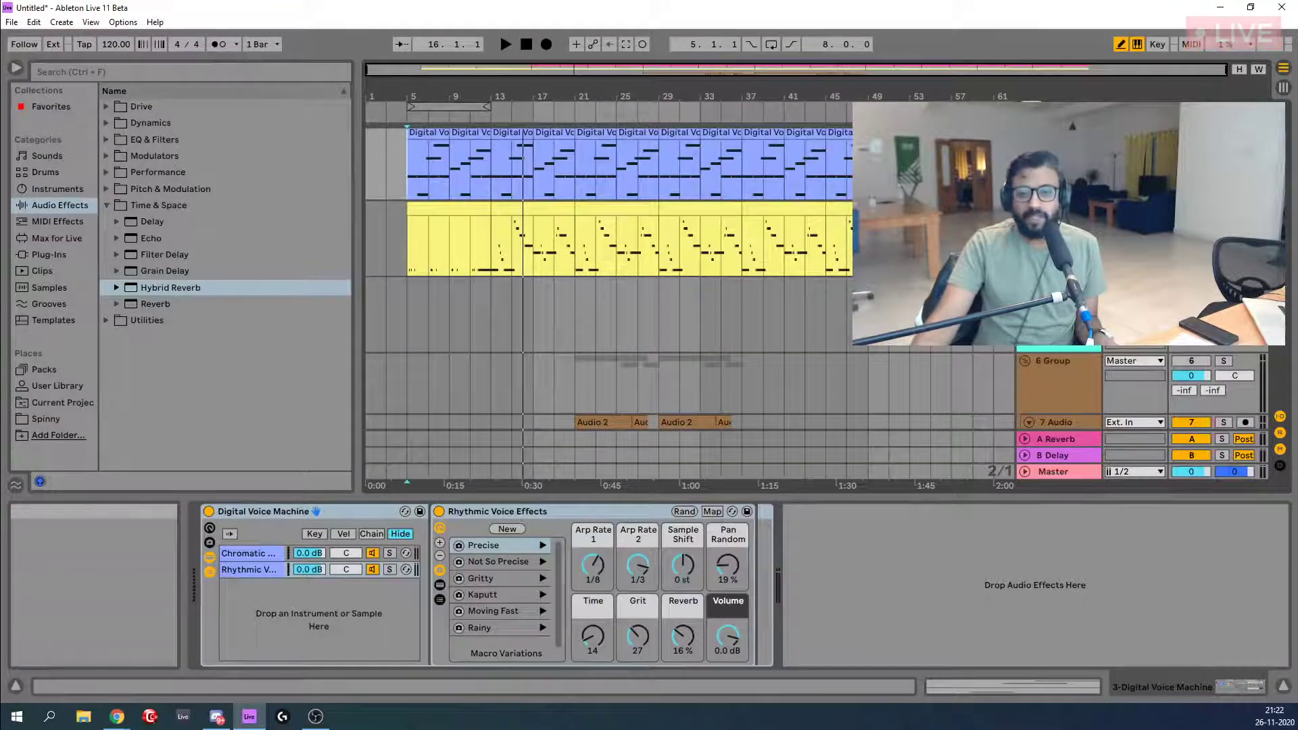
{"action": "scroll", "coordinate": [703, 358], "scroll_direction": "up", "scroll_amount": 5}
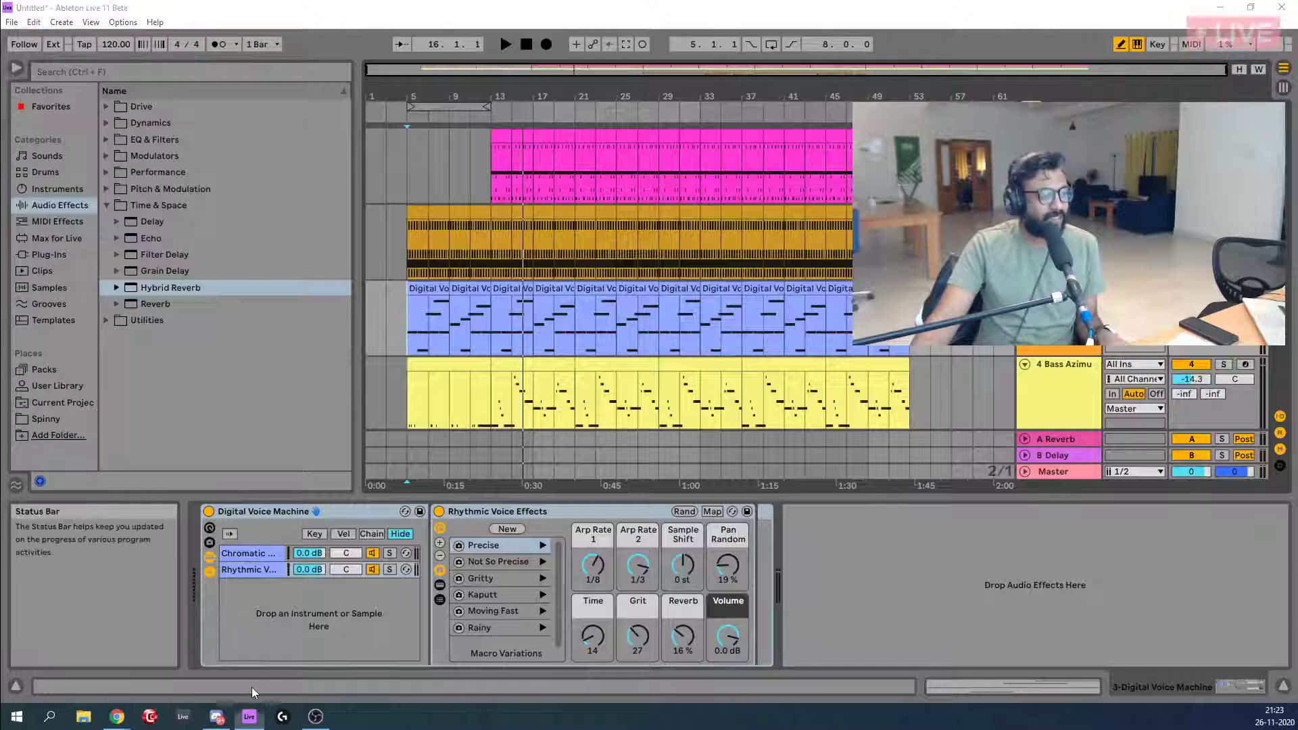
{"action": "key", "text": "alt+Tab"}
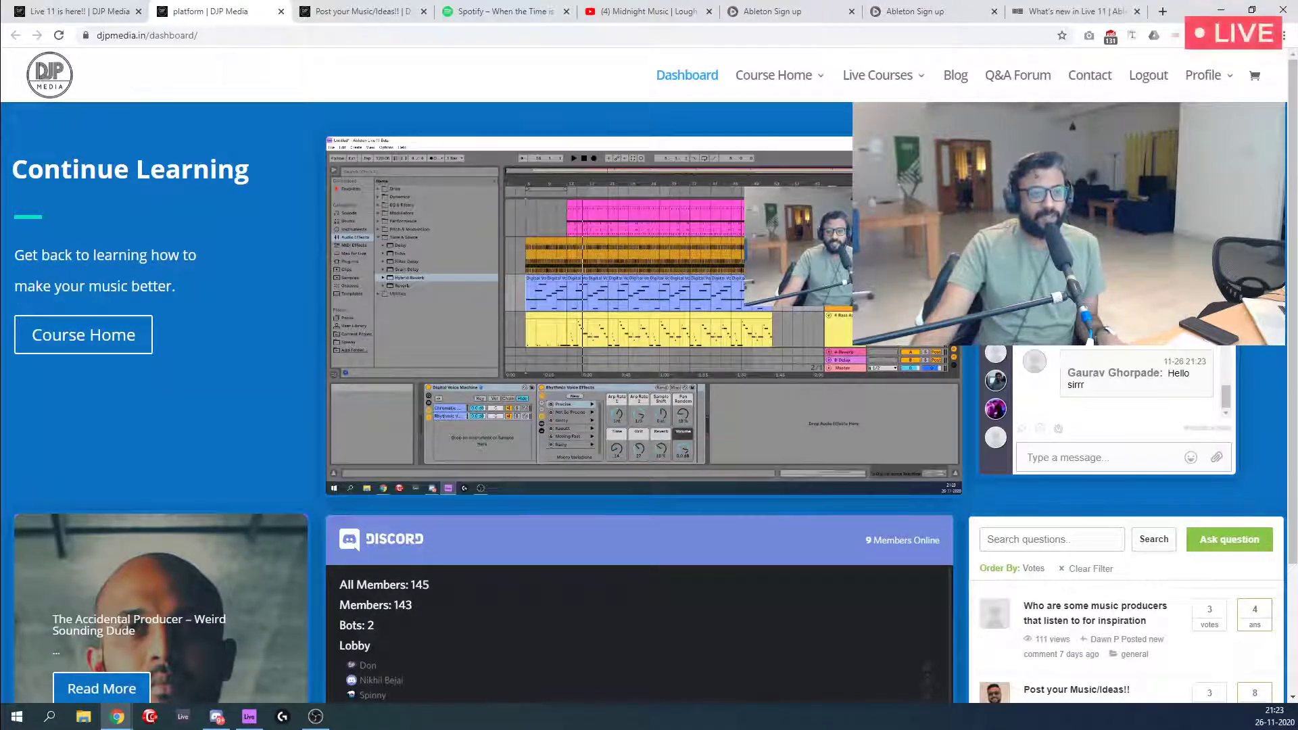
{"action": "scroll", "coordinate": [649, 406], "scroll_direction": "down", "scroll_amount": 2}
{"action": "scroll", "coordinate": [650, 405], "scroll_direction": "up", "scroll_amount": 2}
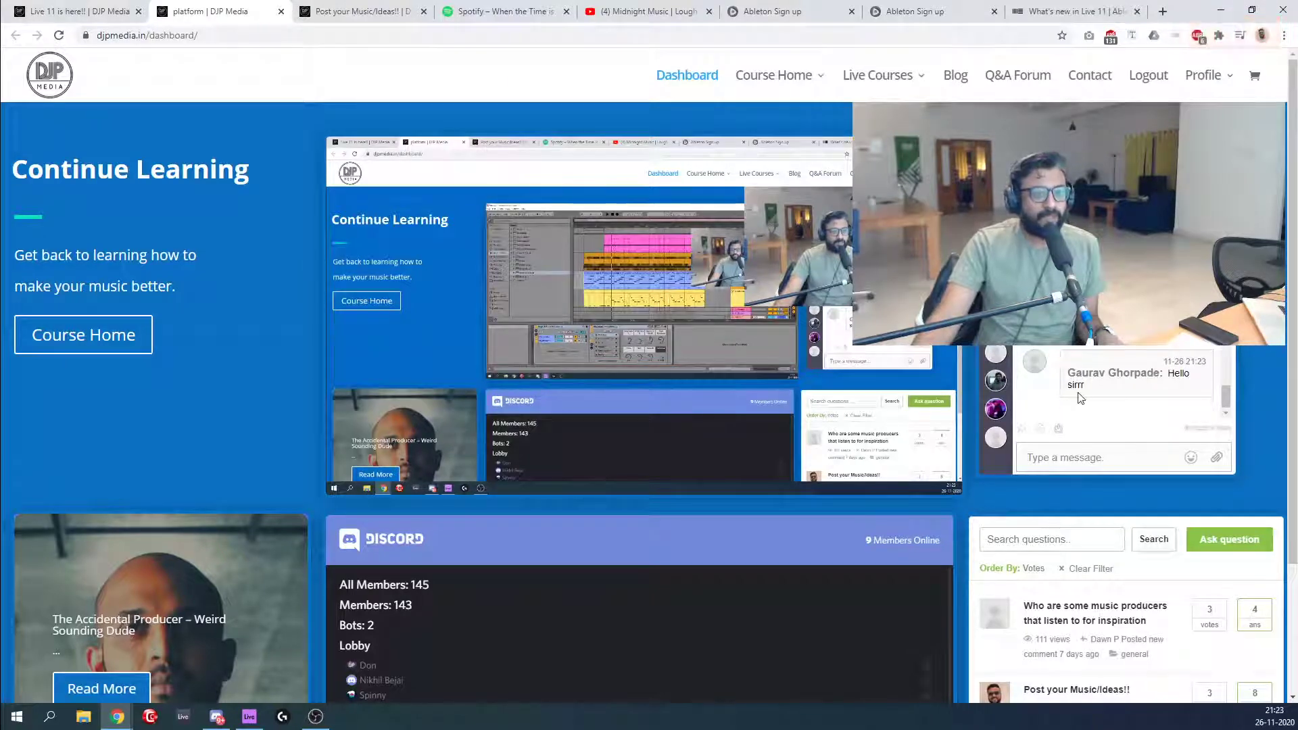
Look over the audio clips in the Ableton Live arrangement, checking the dashboard chat once before returning to Live.
{"action": "key", "text": "alt+Tab"}
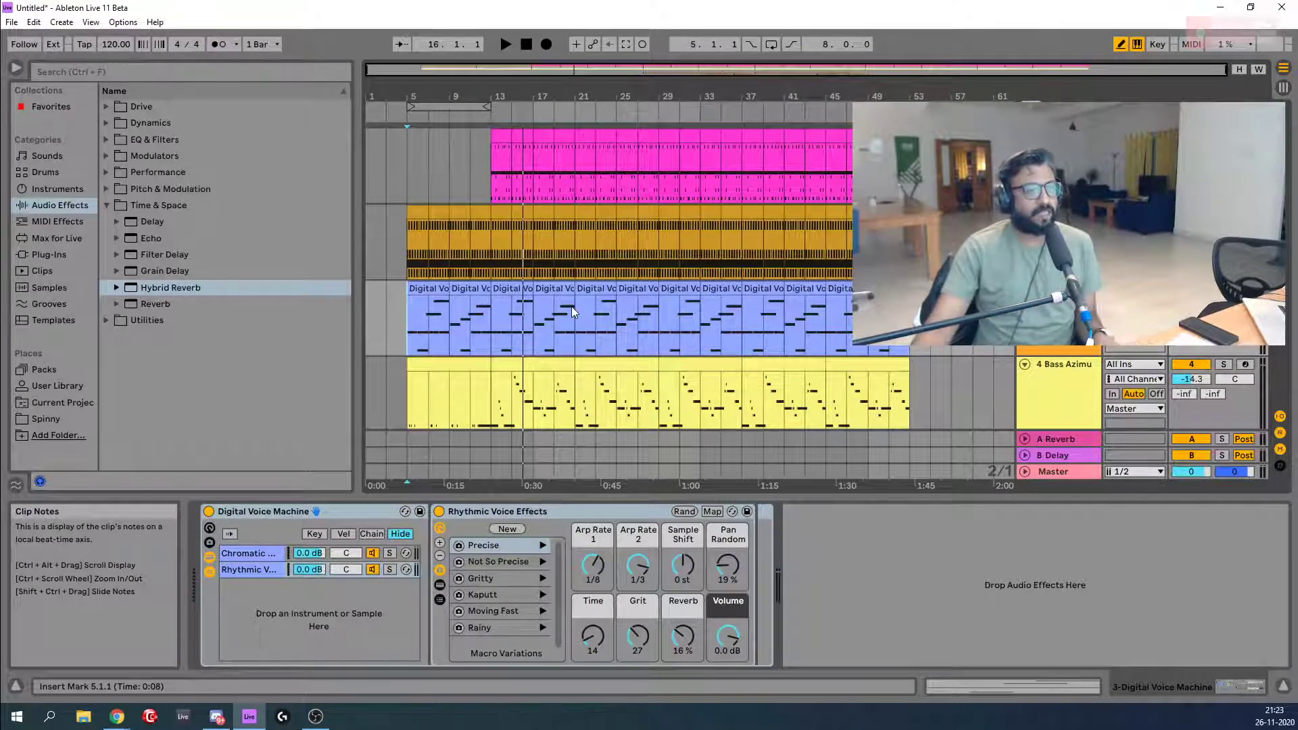
{"action": "scroll", "coordinate": [571, 306], "scroll_direction": "down", "scroll_amount": 8}
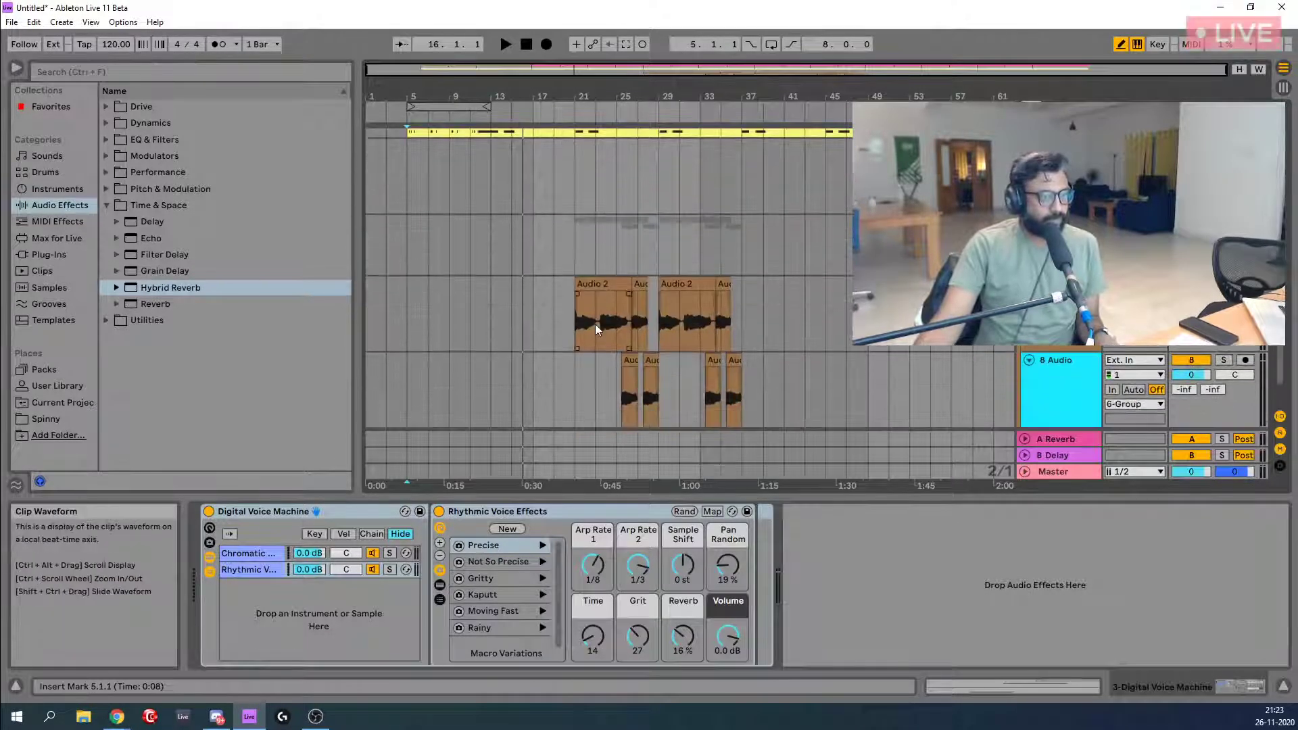
{"action": "scroll", "coordinate": [595, 329], "scroll_direction": "up", "scroll_amount": 5}
{"action": "key", "text": "alt+Tab"}
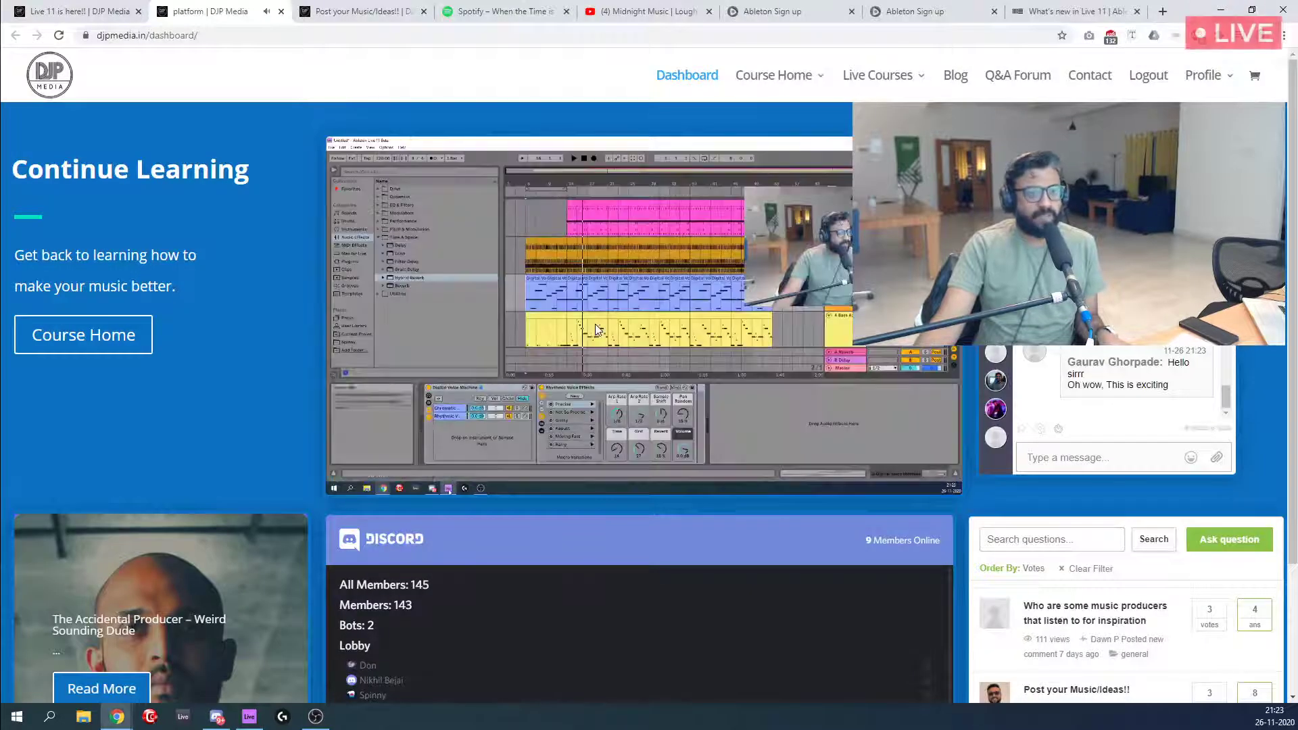
{"action": "key", "text": "alt+Tab"}
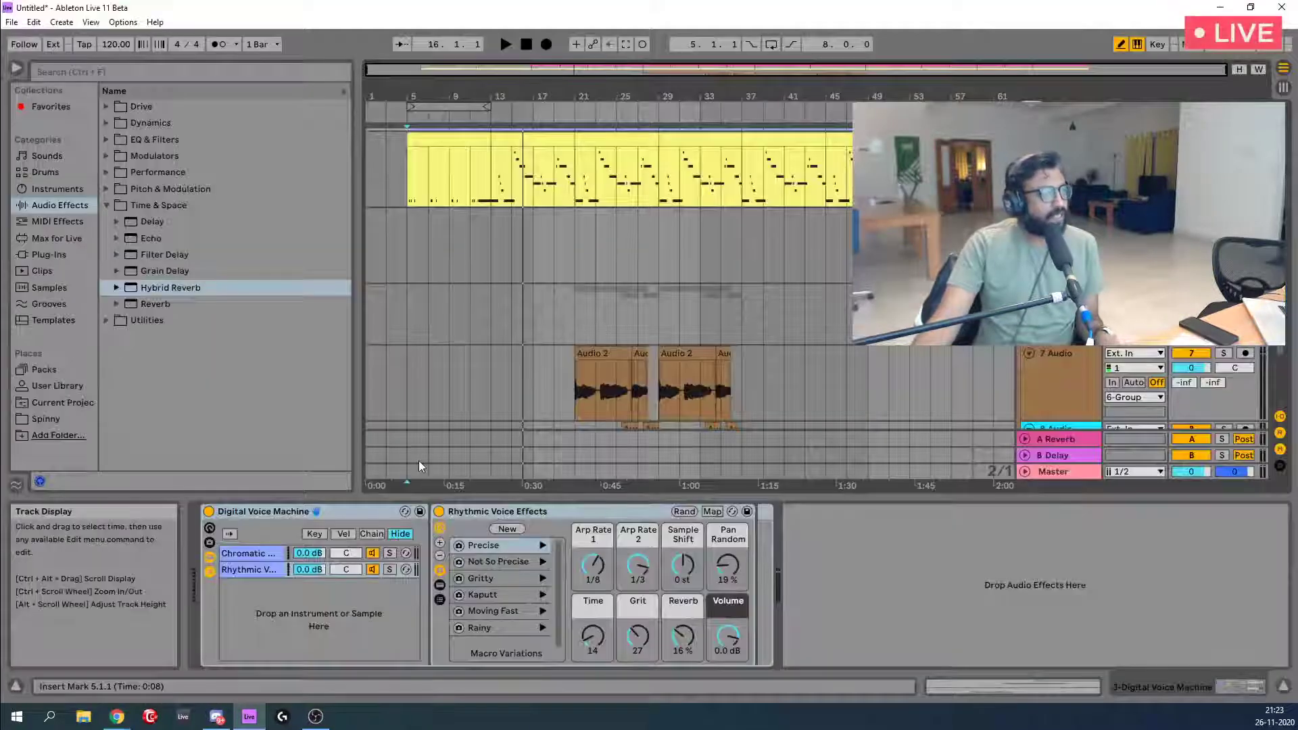
Look over the arrangement from the Castle Kit drums to the grouped audio clips, and show the Castle Kit track's devices.
{"action": "scroll", "coordinate": [453, 282], "scroll_direction": "up", "scroll_amount": 5}
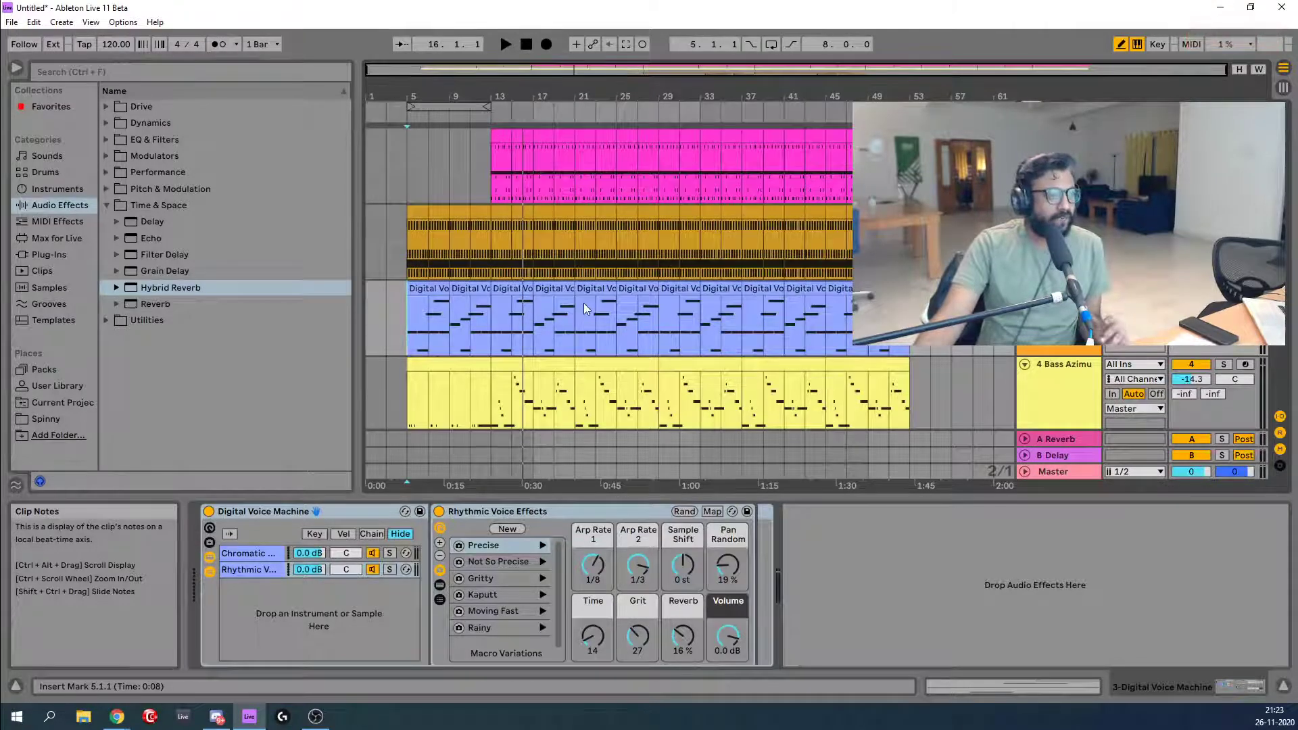
{"action": "scroll", "coordinate": [583, 303], "scroll_direction": "down", "scroll_amount": 8}
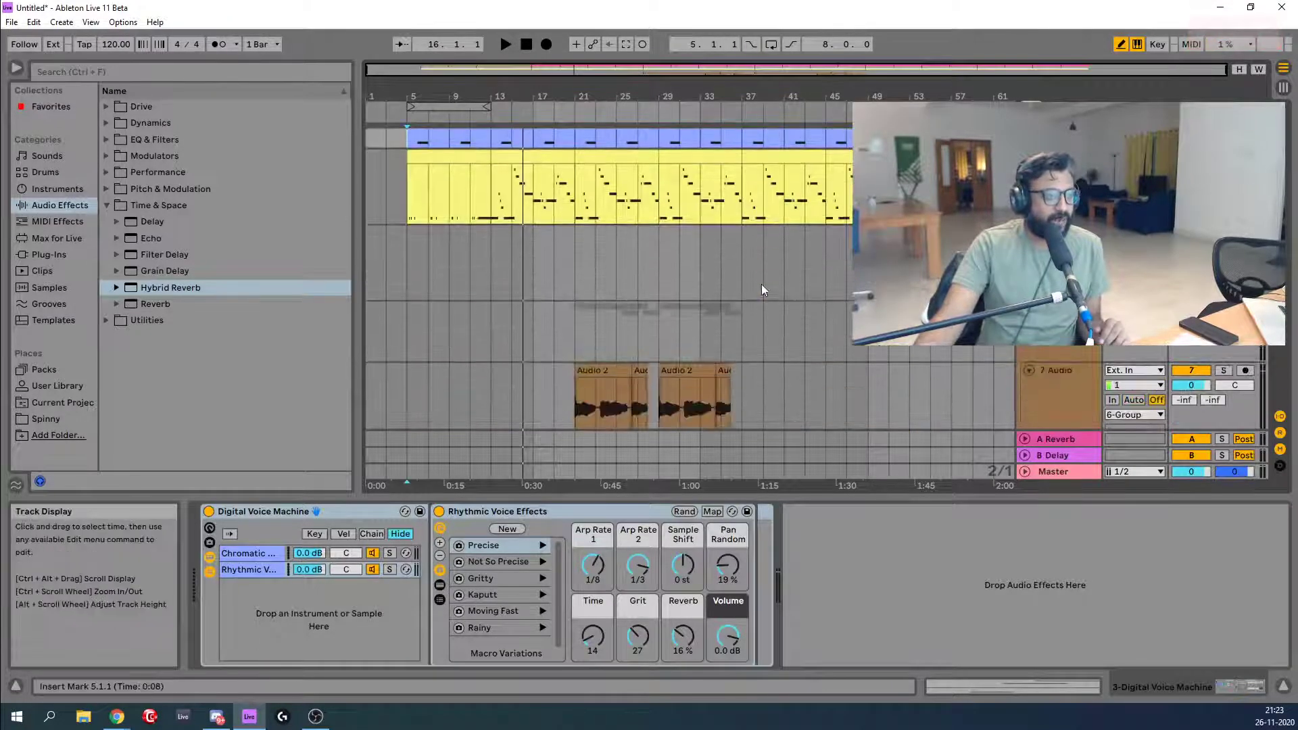
{"action": "scroll", "coordinate": [762, 290], "scroll_direction": "down", "scroll_amount": 2}
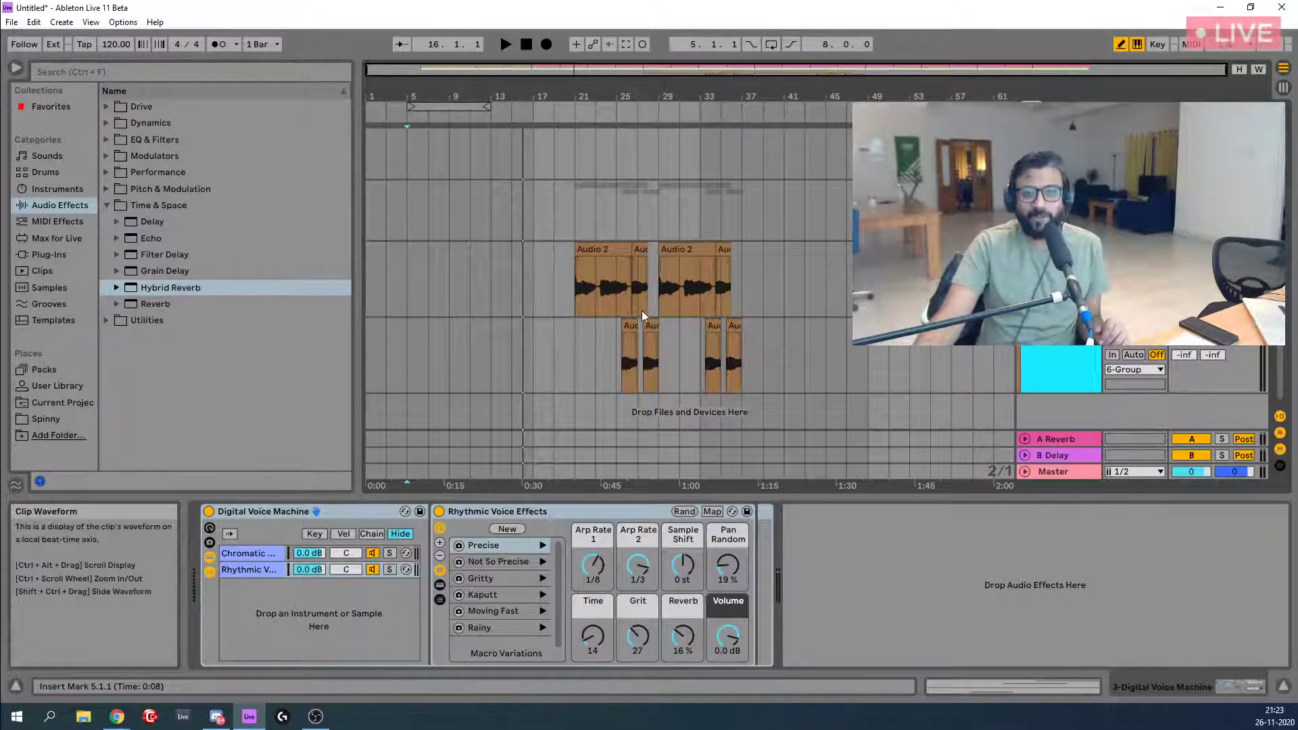
{"action": "scroll", "coordinate": [480, 330], "scroll_direction": "up", "scroll_amount": 10}
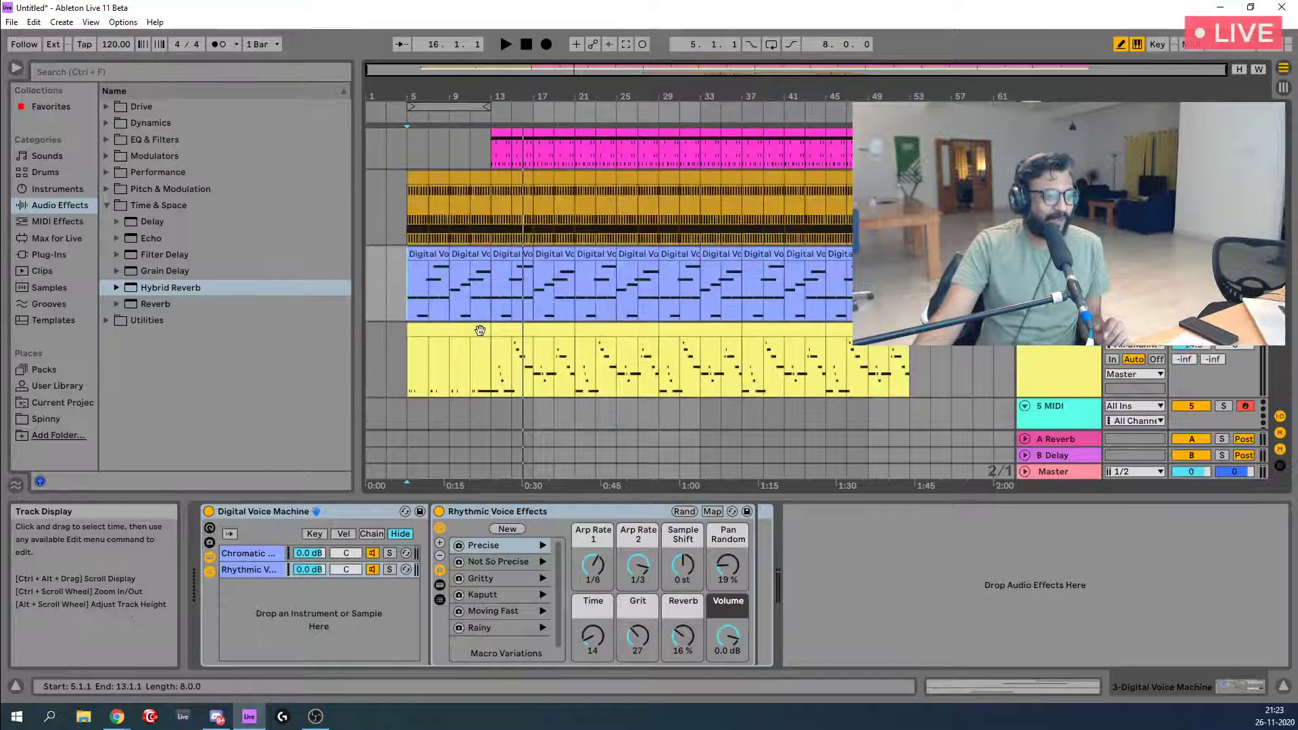
{"action": "scroll", "coordinate": [588, 330], "scroll_direction": "up", "scroll_amount": 2}
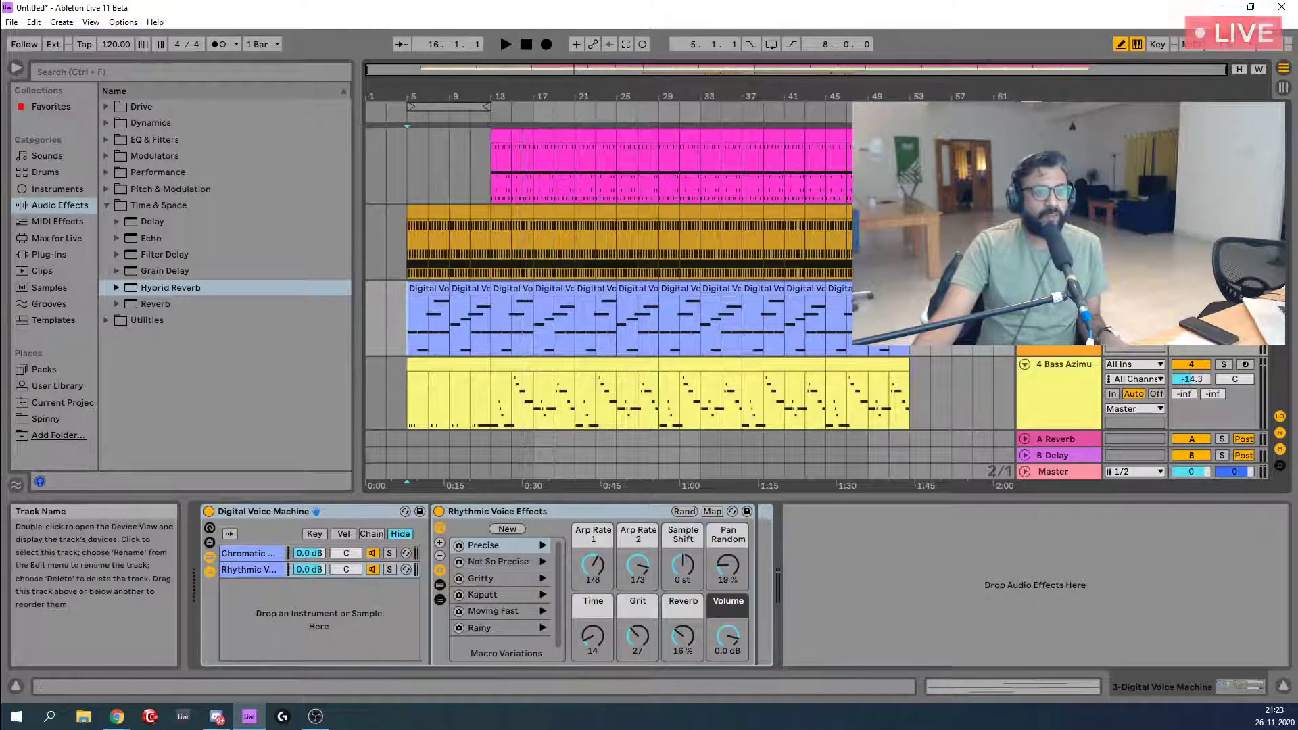
{"action": "left_click", "coordinate": [1063, 136]}
{"action": "scroll", "coordinate": [762, 399], "scroll_direction": "down", "scroll_amount": 2}
{"action": "scroll", "coordinate": [757, 389], "scroll_direction": "up", "scroll_amount": 2}
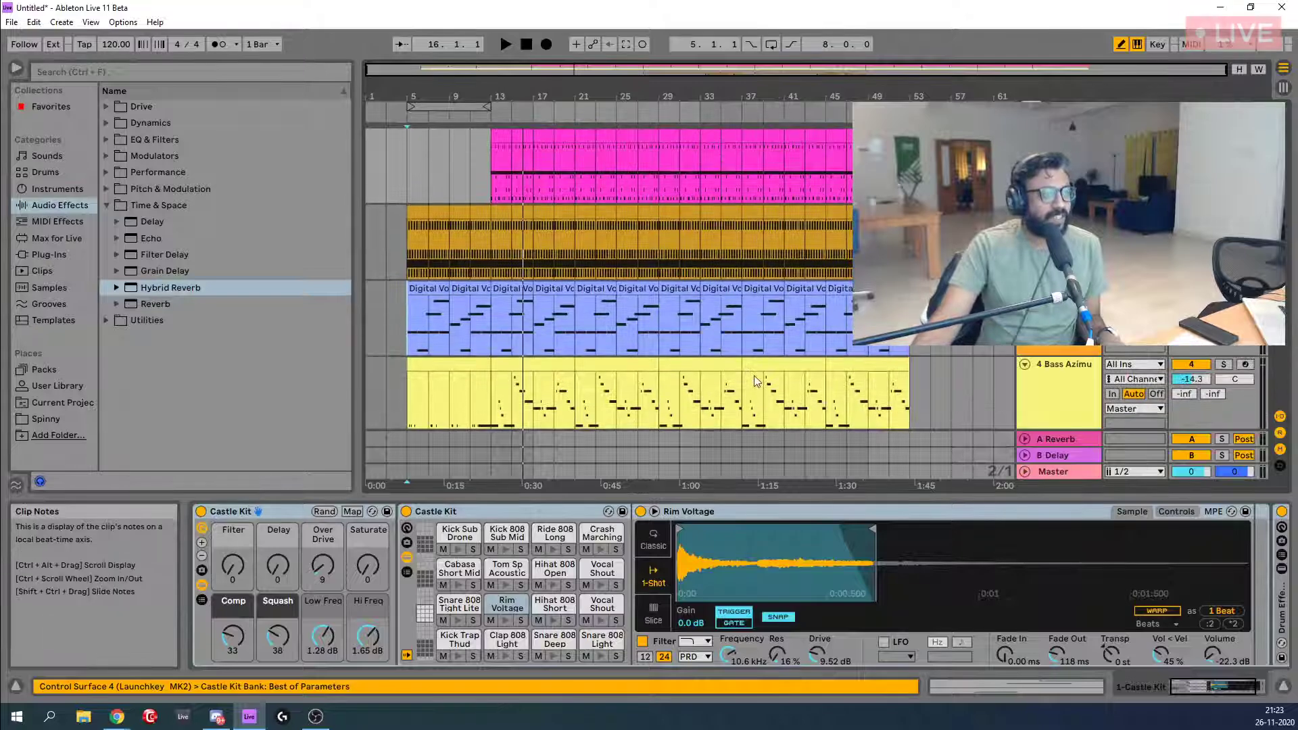
{"action": "scroll", "coordinate": [753, 375], "scroll_direction": "down", "scroll_amount": 3}
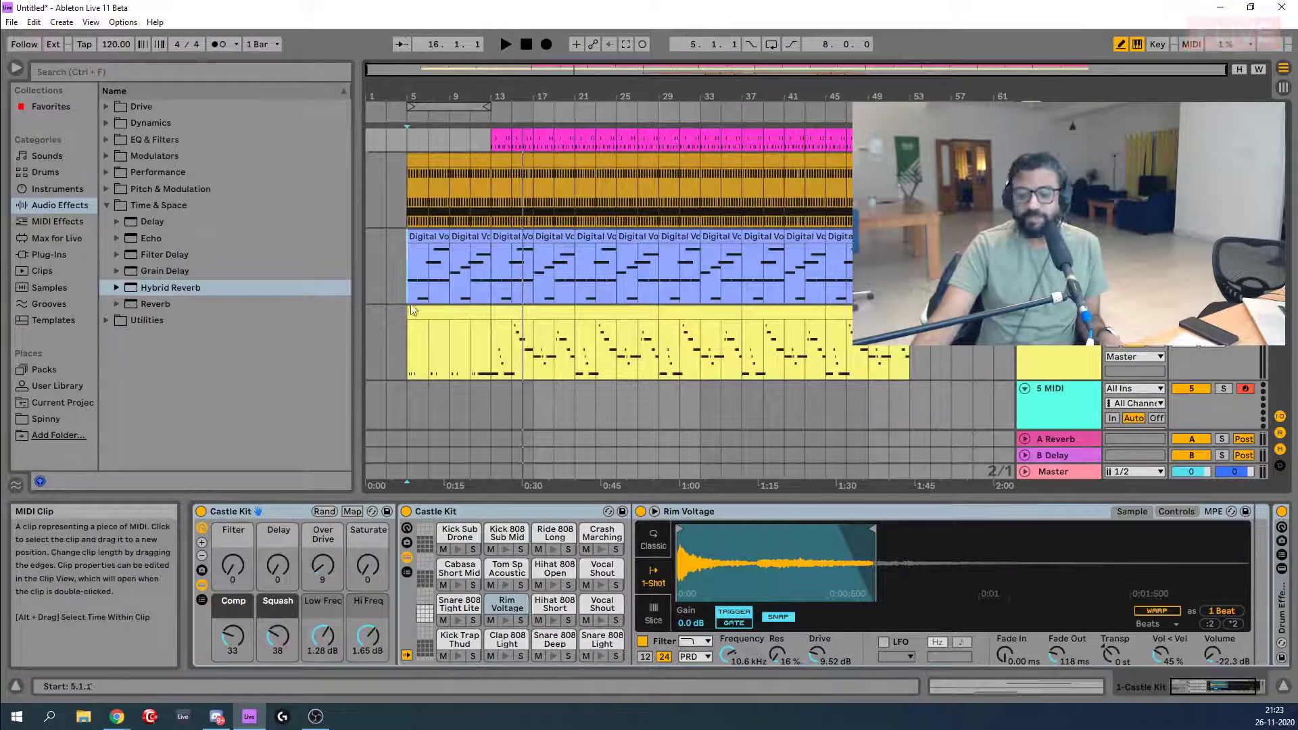
Play the arrangement from bar 5, check the livestream and chat on the browser dashboard, and return to Ableton Live.
{"action": "left_click", "coordinate": [408, 274]}
{"action": "key", "text": "space"}
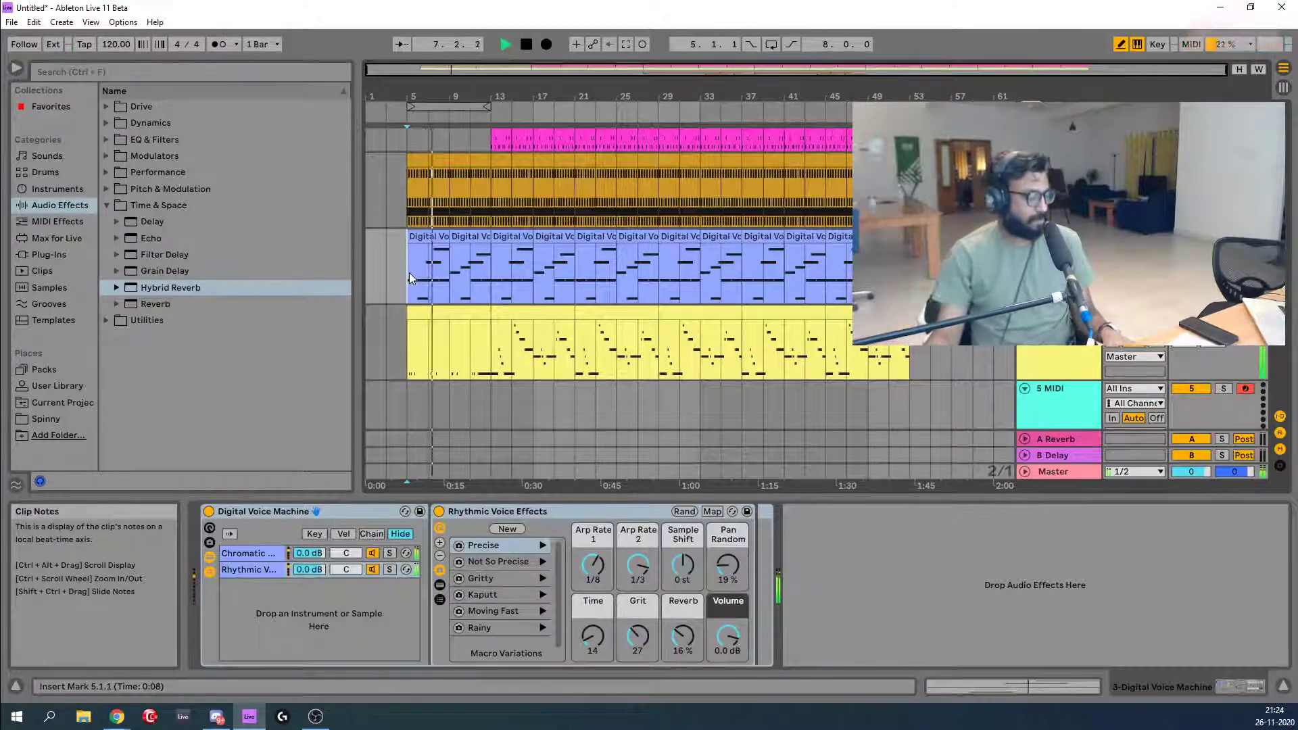
{"action": "key", "text": "alt+Tab"}
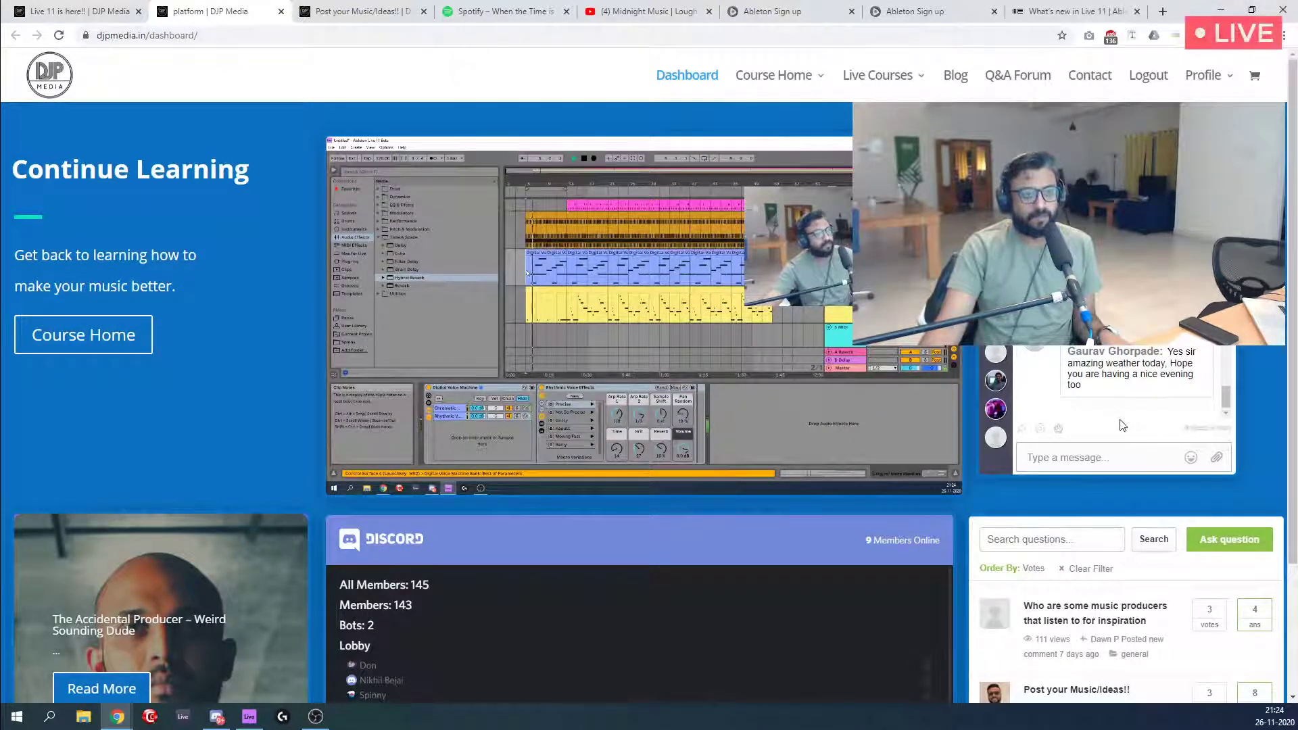
{"action": "mouse_move", "coordinate": [951, 371]}
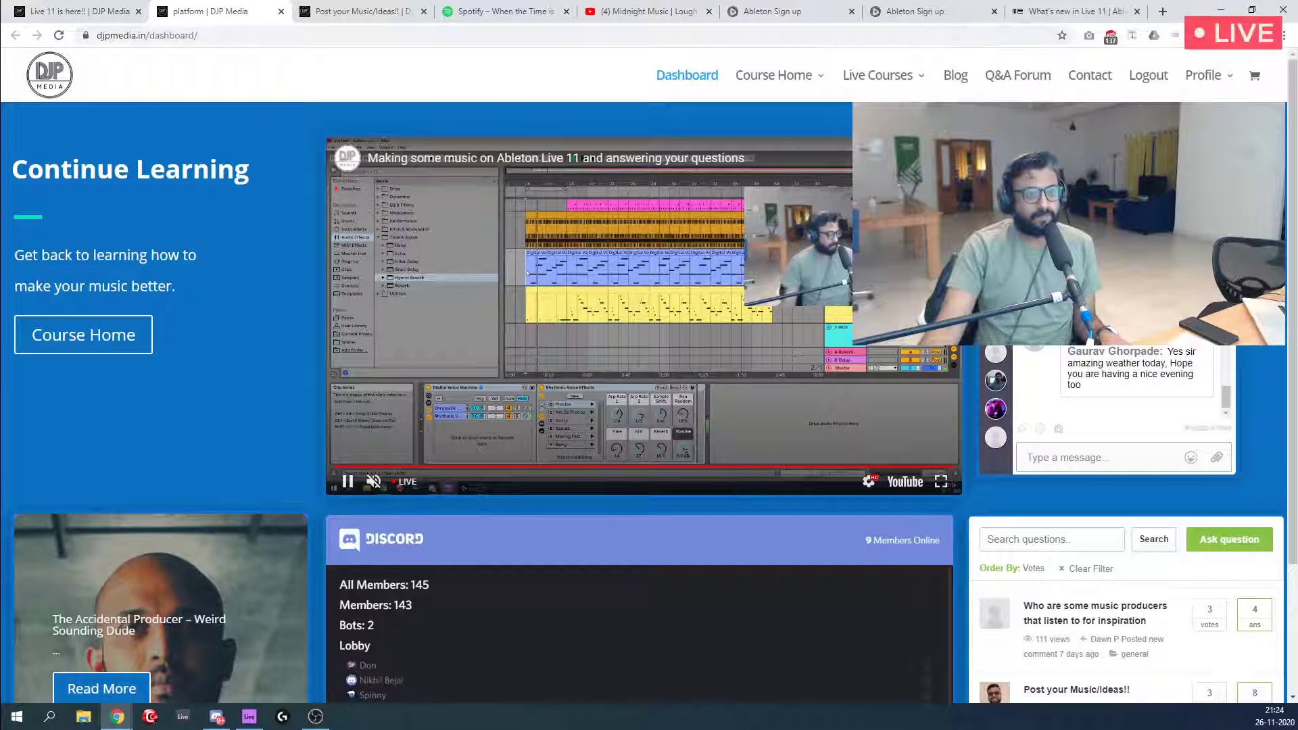
{"action": "key", "text": "alt+Tab"}
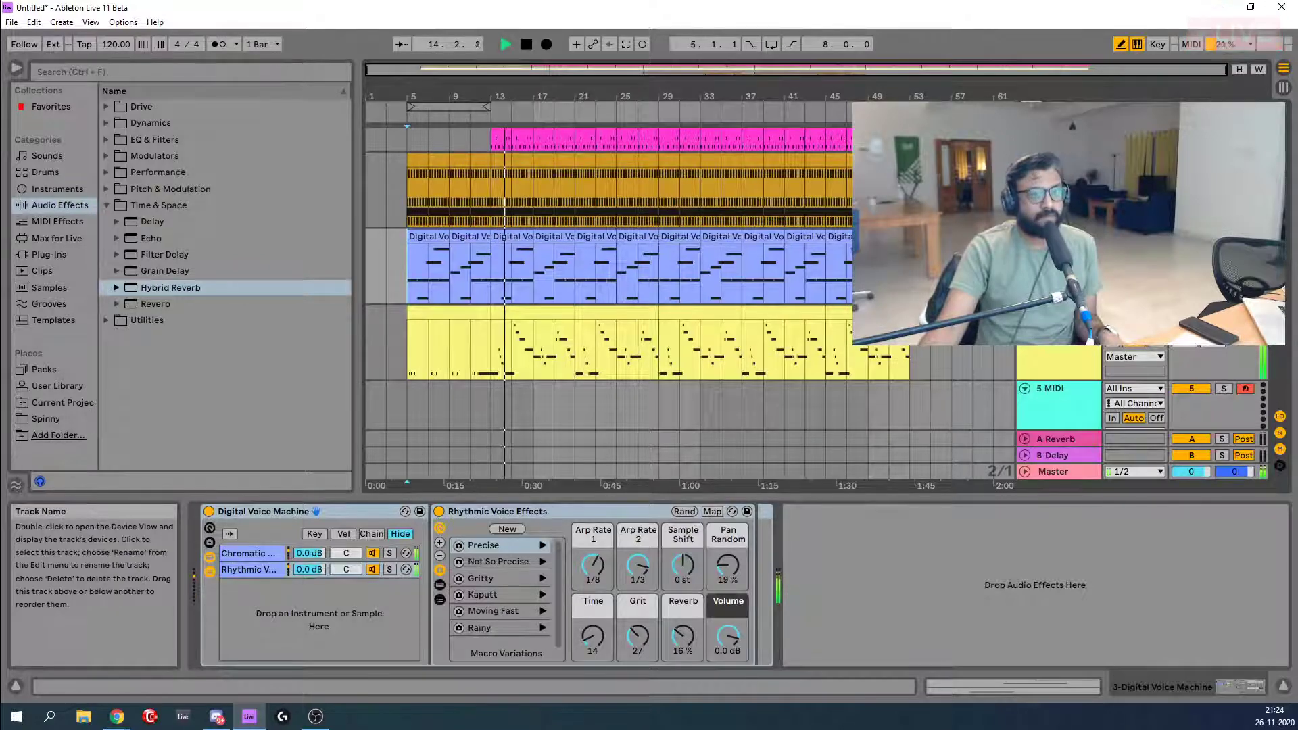
Raise the Castle Kit track's volume to -7.5 dB in the Session View mixer and return to the Arrangement View.
{"action": "scroll", "coordinate": [1059, 271], "scroll_direction": "up", "scroll_amount": 2}
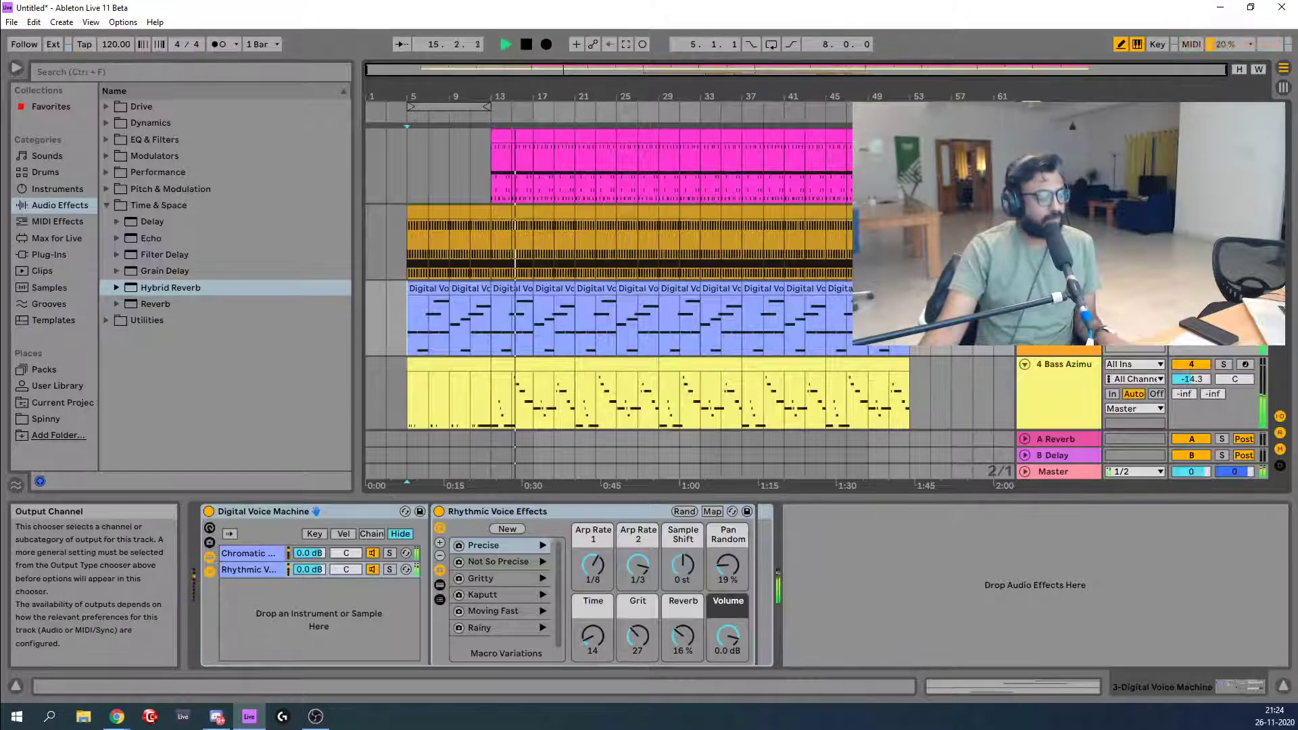
{"action": "key", "text": "Tab"}
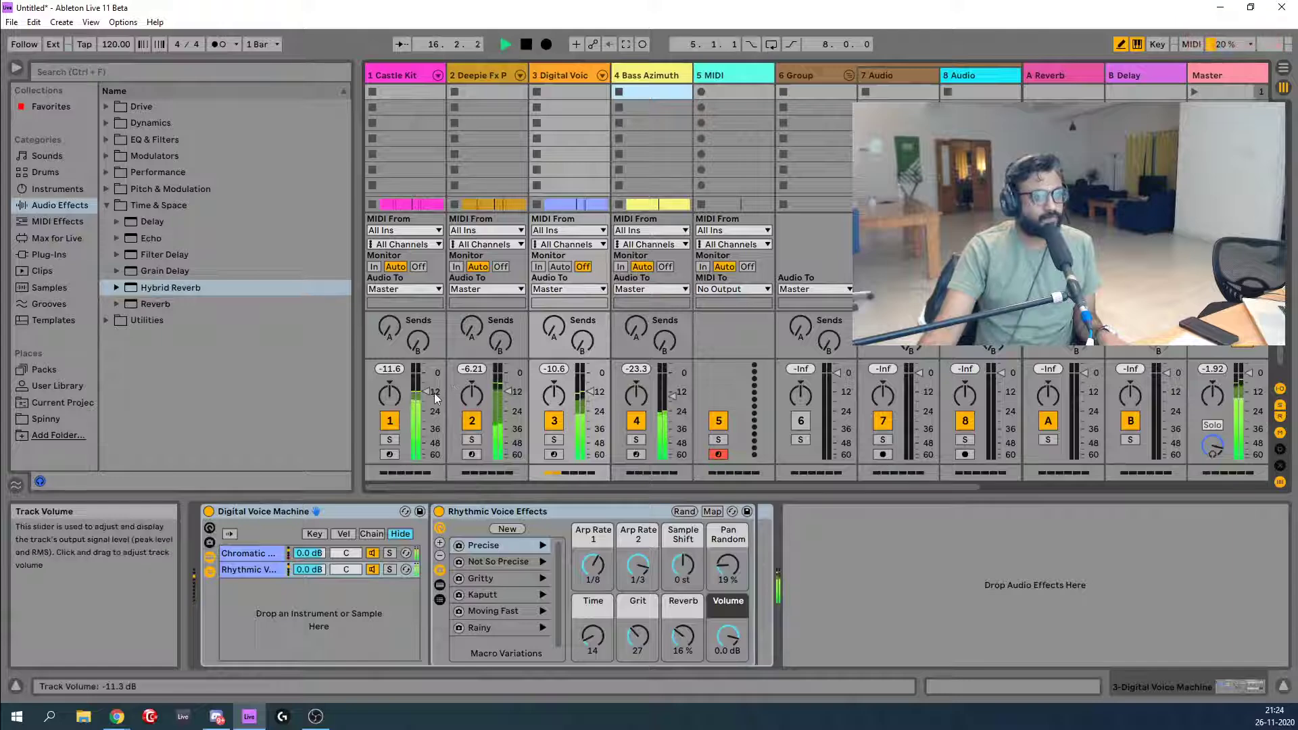
{"action": "left_click_drag", "start_coordinate": [430, 393], "coordinate": [430, 392]}
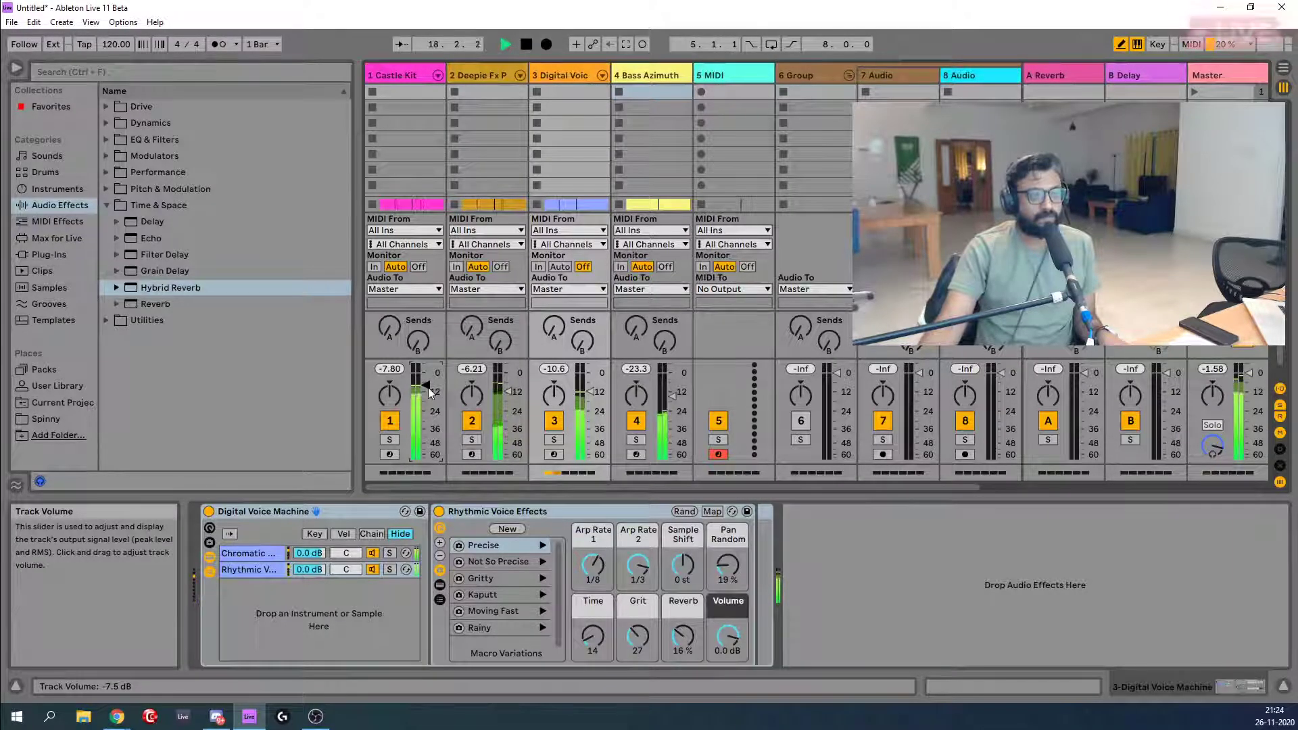
{"action": "key", "text": "Tab"}
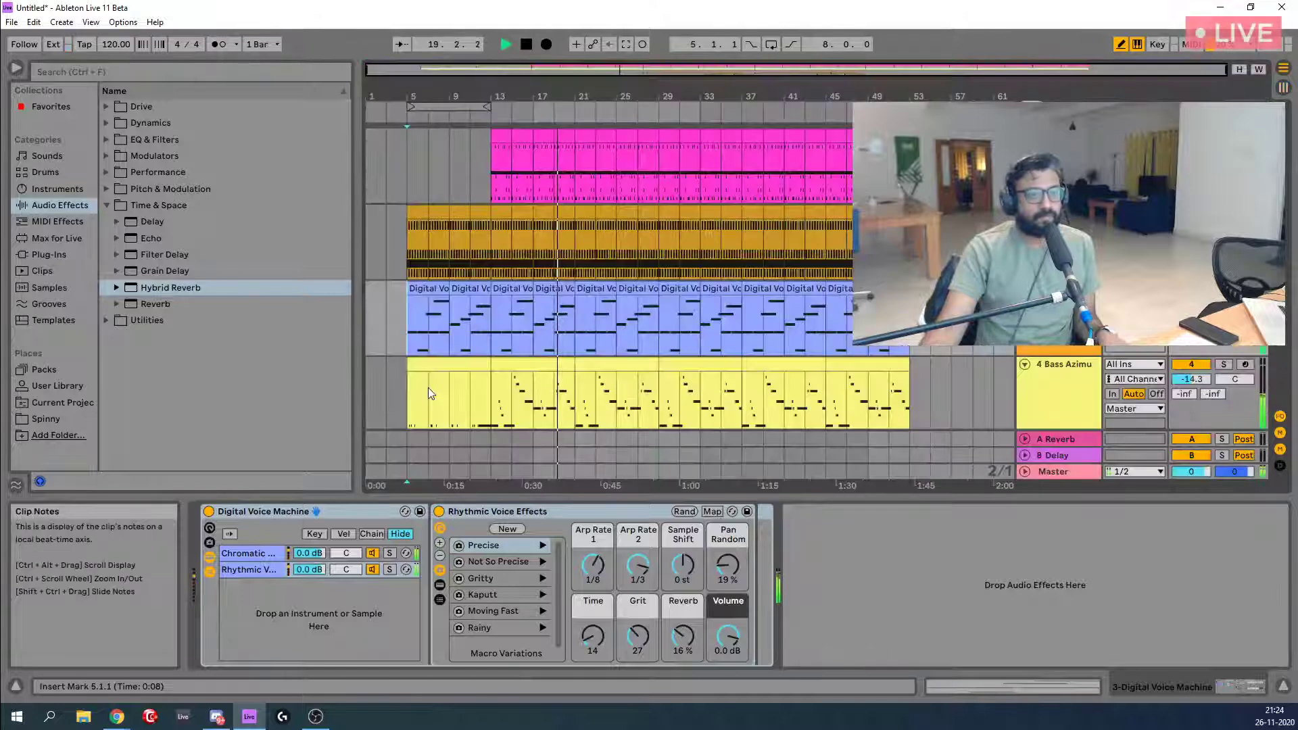
Listen to the arrangement while examining the Audio 2 clips and the instrument tracks, and stop playback.
{"action": "scroll", "coordinate": [621, 325], "scroll_direction": "down", "scroll_amount": 3}
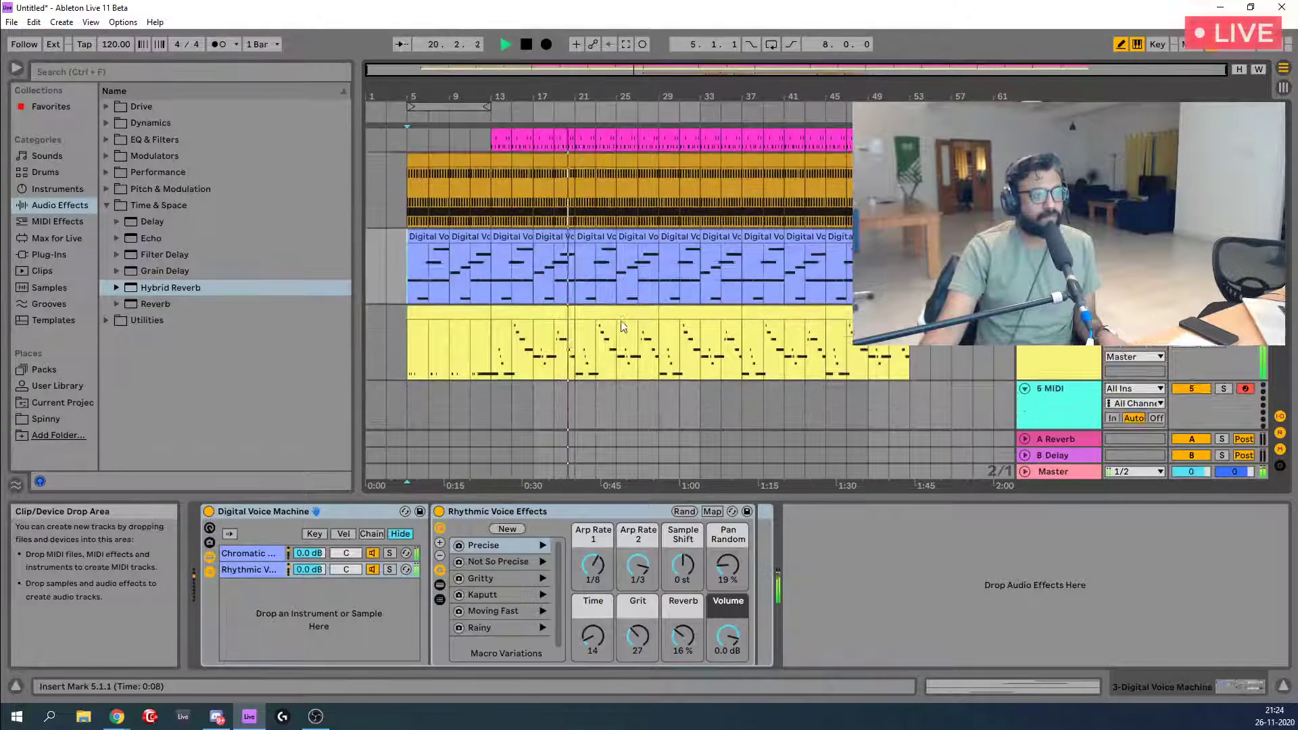
{"action": "scroll", "coordinate": [623, 327], "scroll_direction": "down", "scroll_amount": 5}
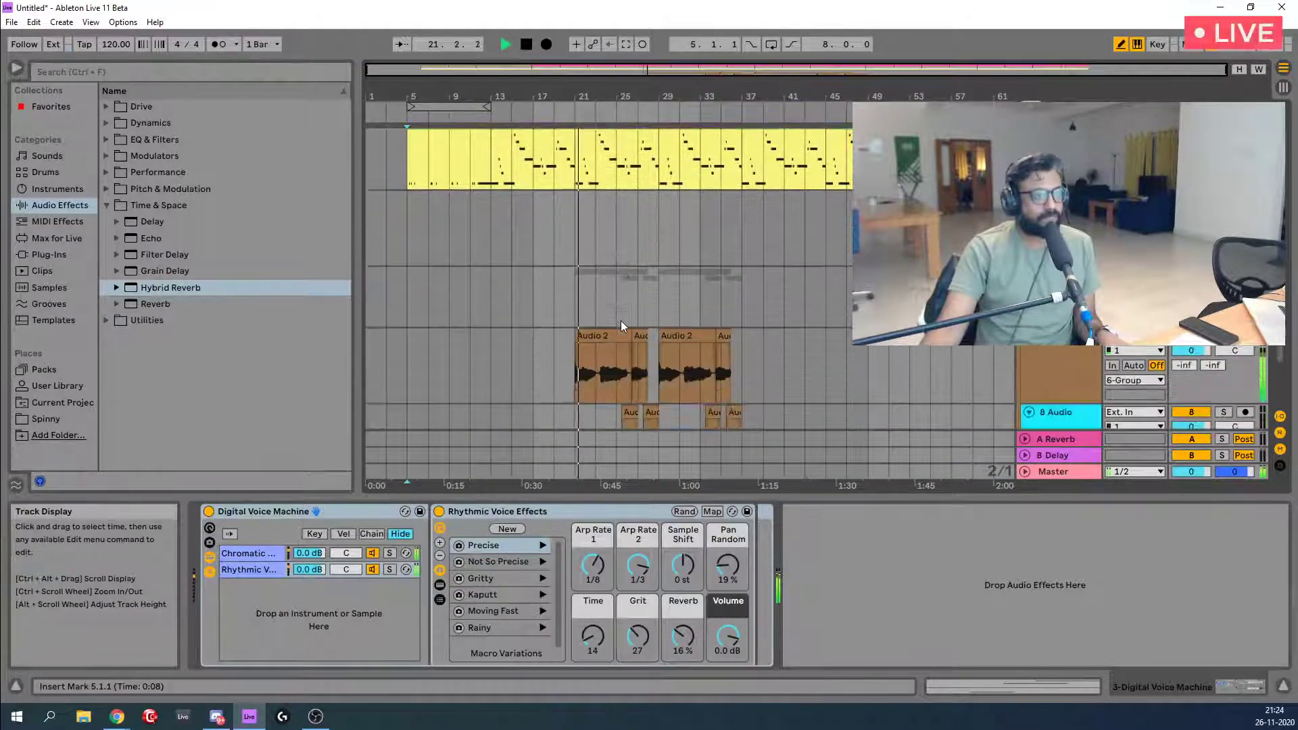
{"action": "scroll", "coordinate": [621, 321], "scroll_direction": "down", "scroll_amount": 2}
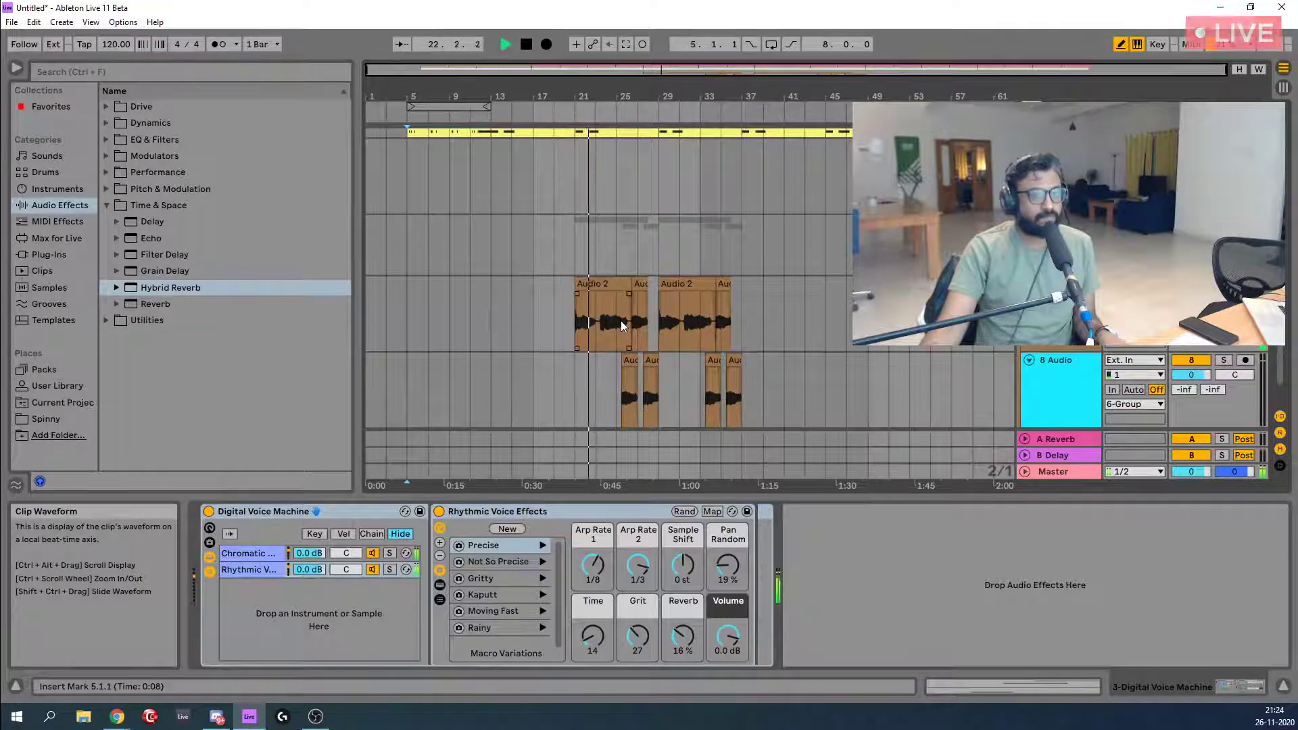
{"action": "scroll", "coordinate": [621, 320], "scroll_direction": "down", "scroll_amount": 2}
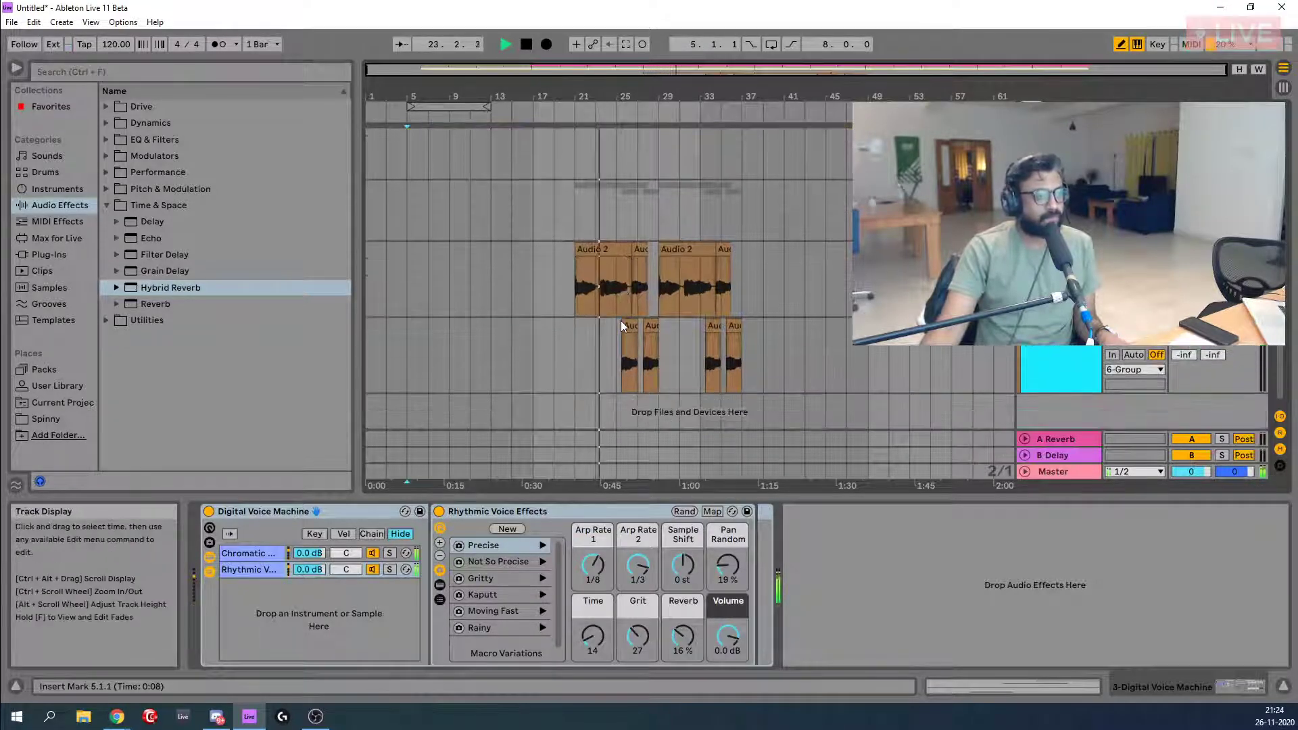
{"action": "scroll", "coordinate": [621, 320], "scroll_direction": "up", "scroll_amount": 9}
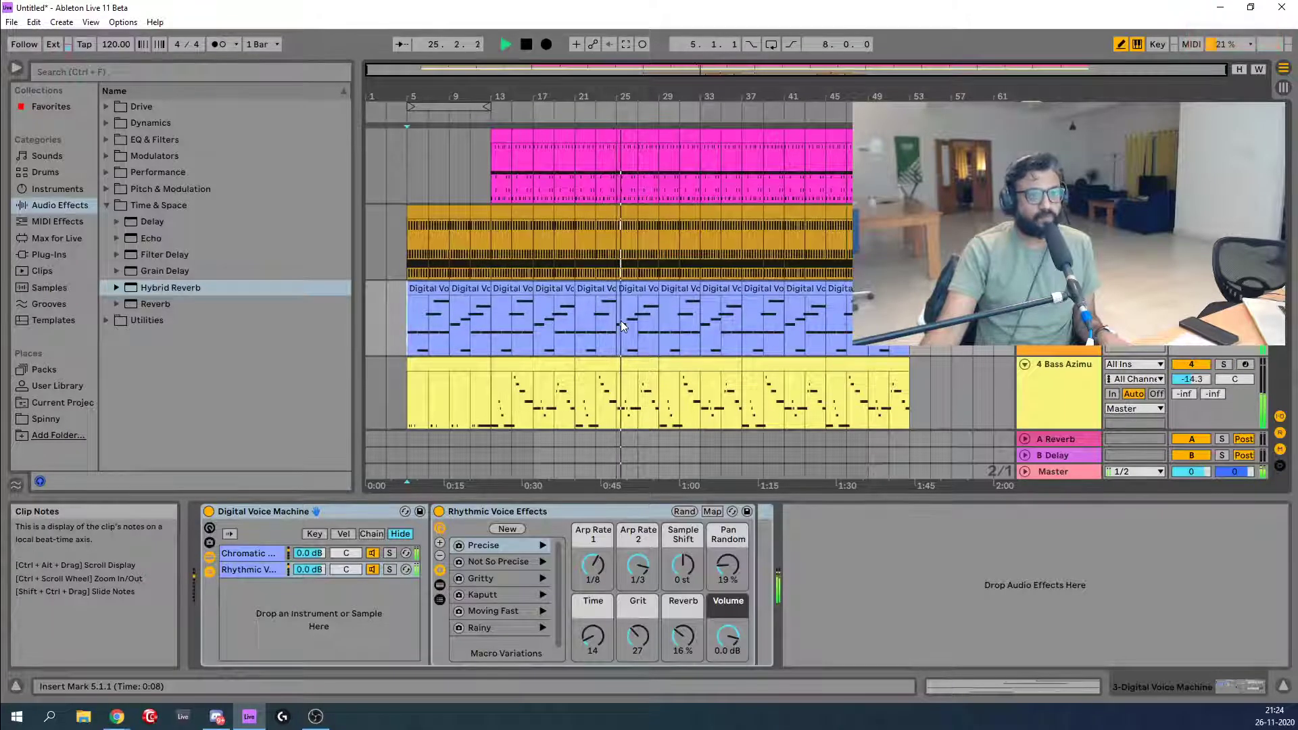
{"action": "scroll", "coordinate": [621, 321], "scroll_direction": "down", "scroll_amount": 8}
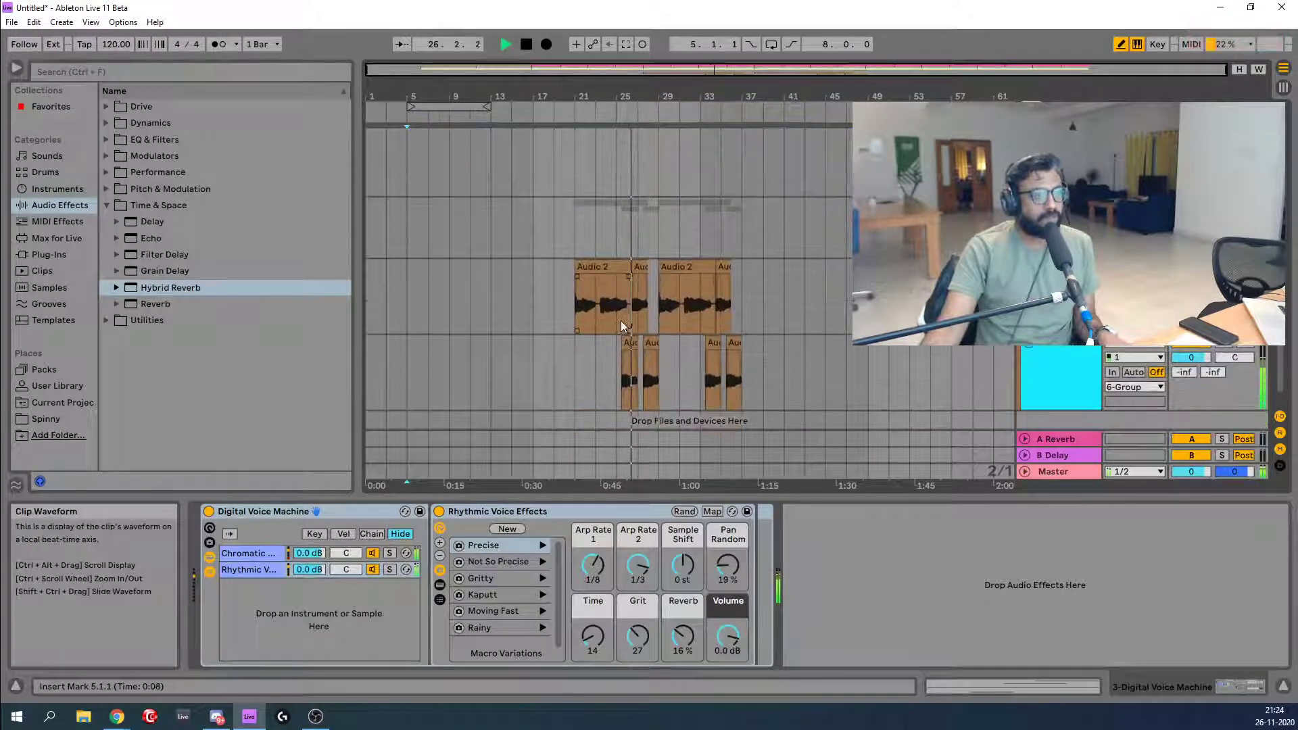
{"action": "scroll", "coordinate": [620, 321], "scroll_direction": "up", "scroll_amount": 2}
{"action": "scroll", "coordinate": [621, 320], "scroll_direction": "down", "scroll_amount": 3}
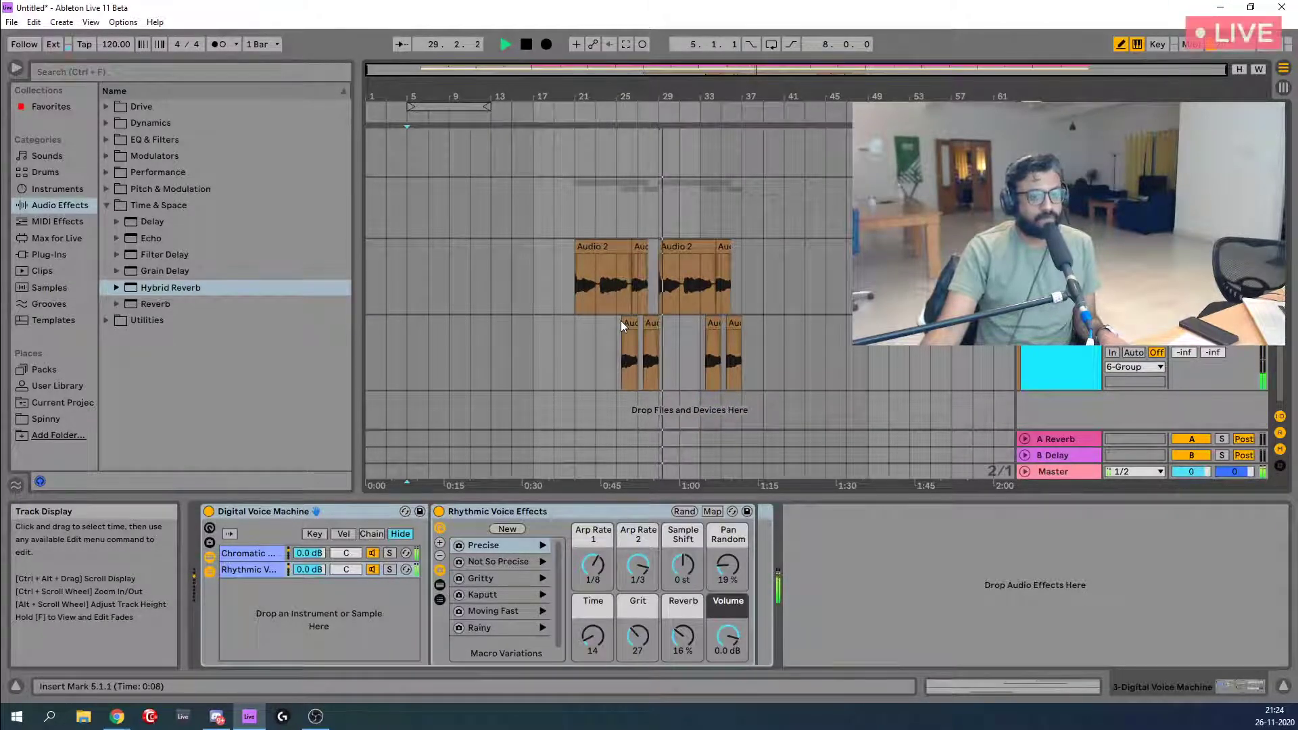
{"action": "scroll", "coordinate": [665, 283], "scroll_direction": "up", "scroll_amount": 4}
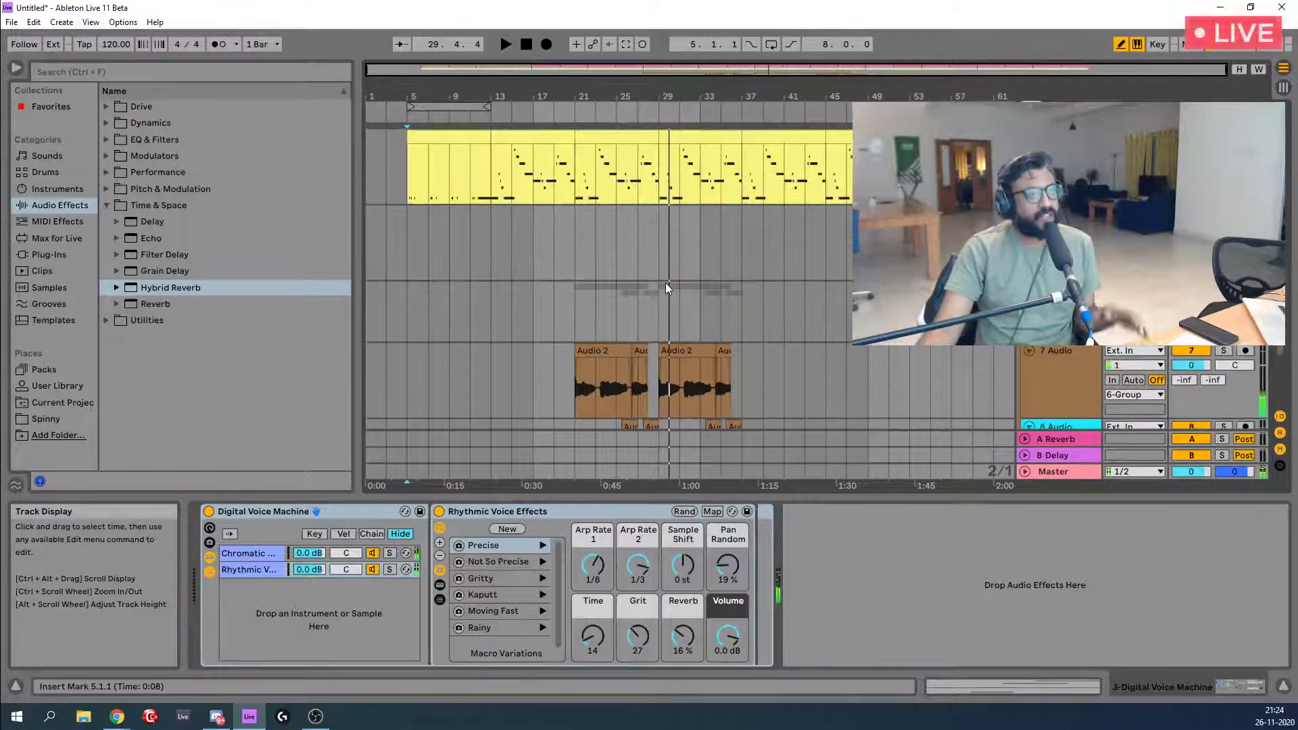
{"action": "scroll", "coordinate": [665, 283], "scroll_direction": "up", "scroll_amount": 3}
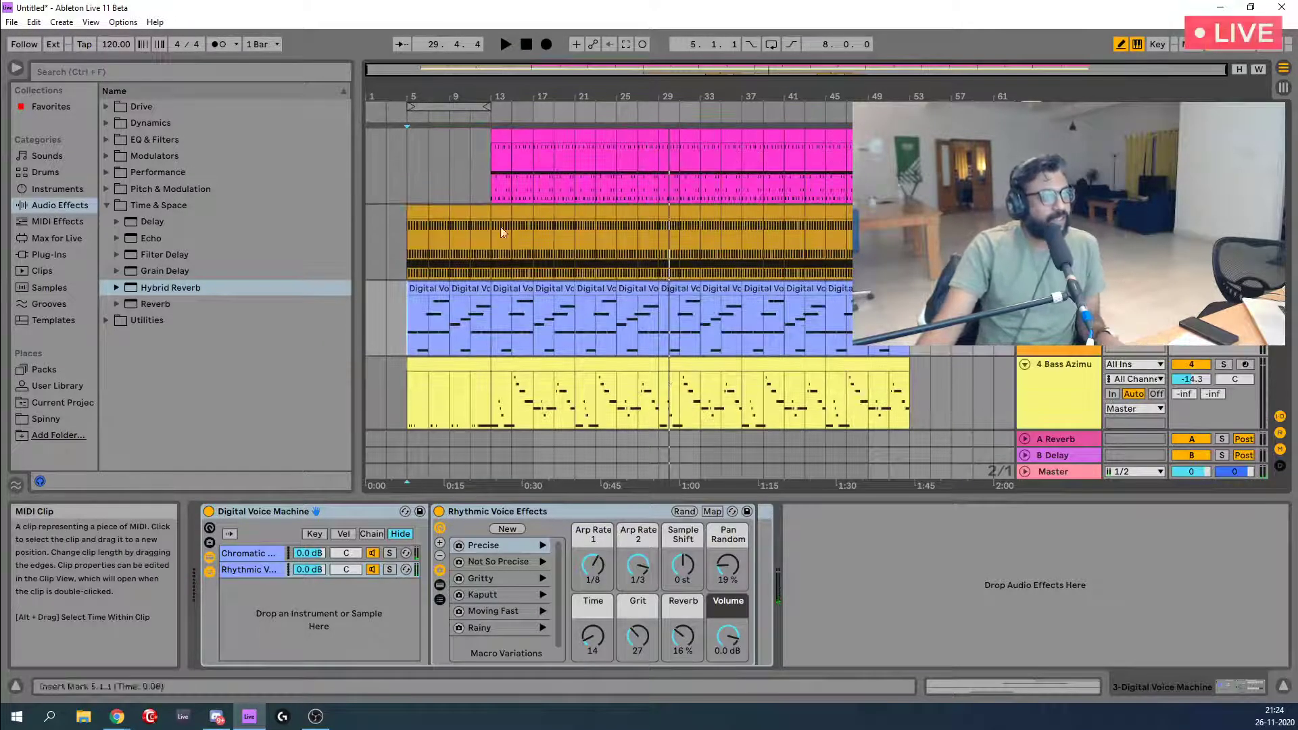
Show the installed packs with Beat Tools collapsed, and audition the Castle Kit drums soloed from bar 13.
{"action": "left_click", "coordinate": [492, 170]}
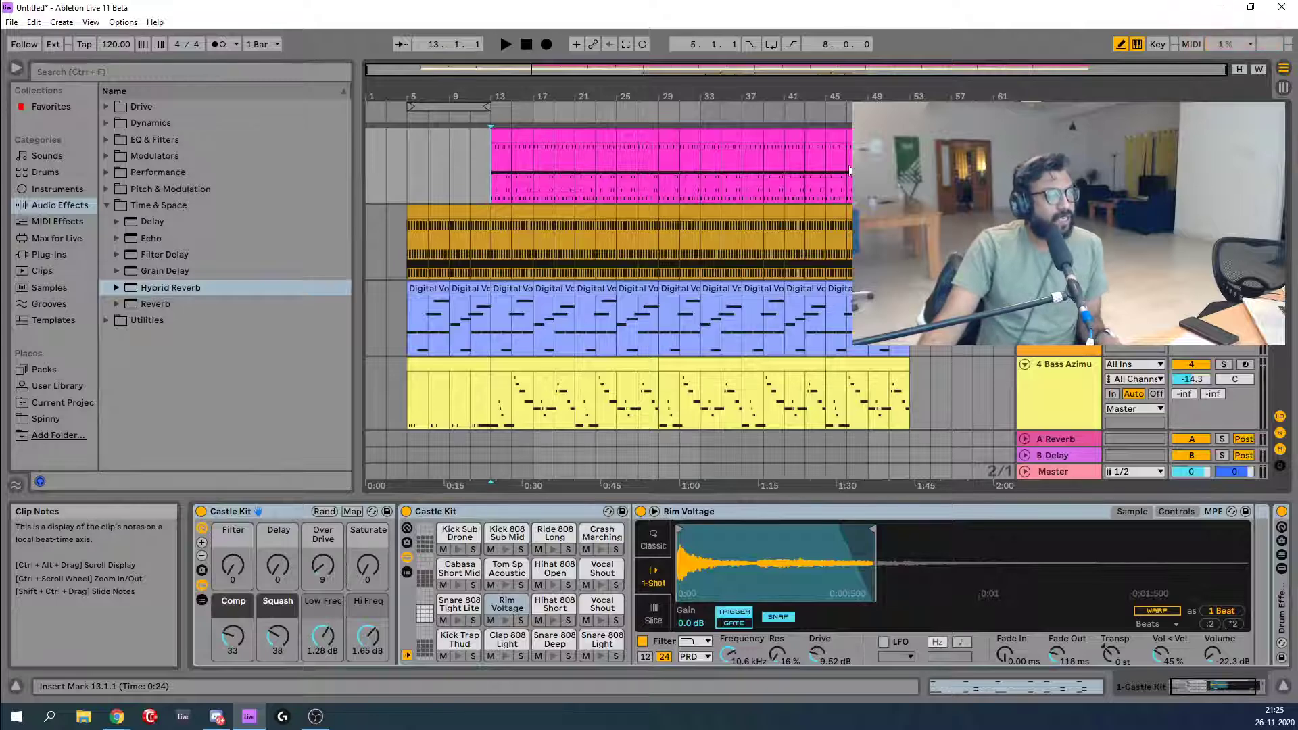
{"action": "left_click", "coordinate": [57, 371]}
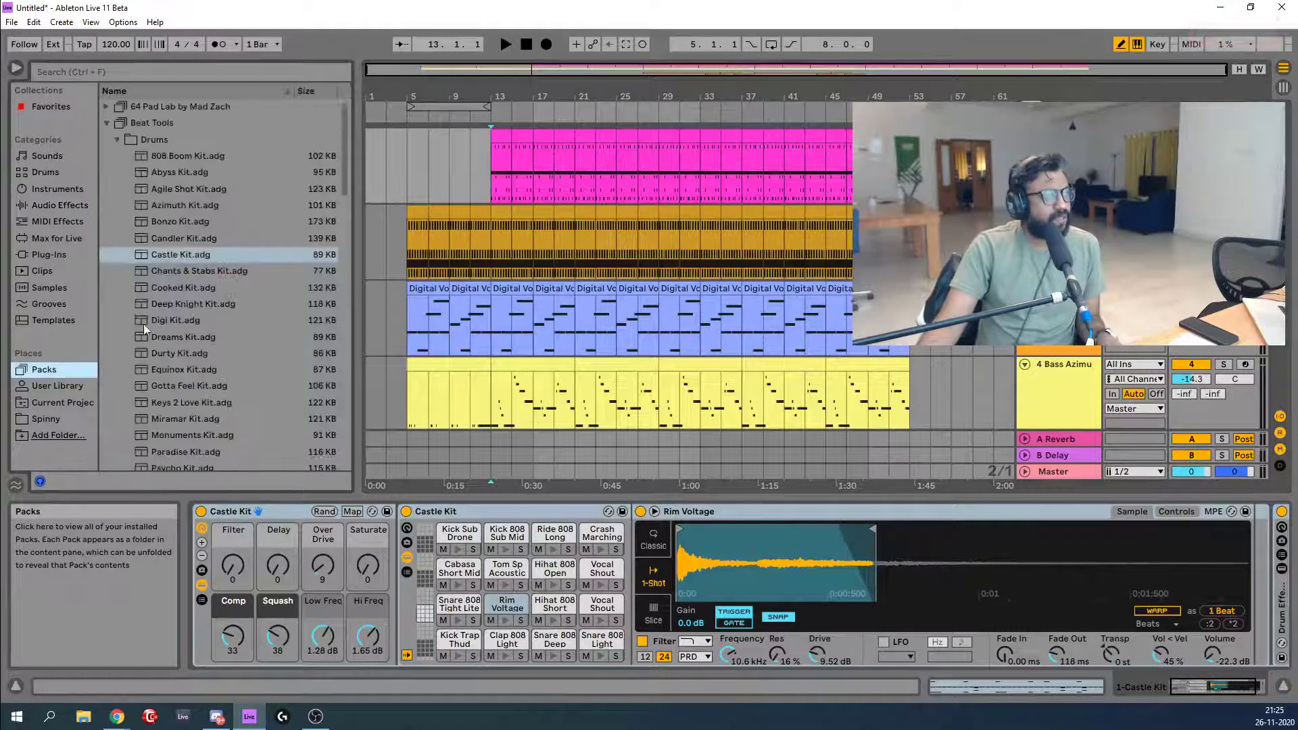
{"action": "left_click", "coordinate": [105, 123]}
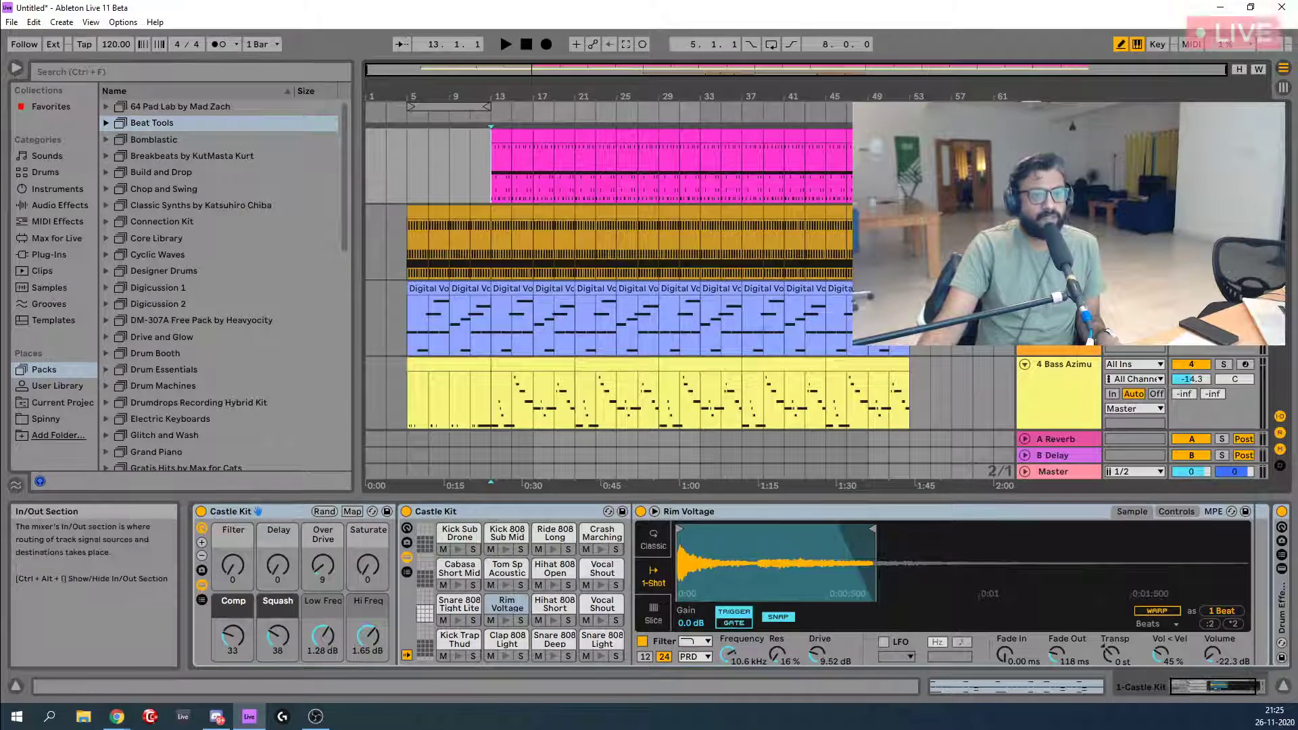
{"action": "key", "text": "space"}
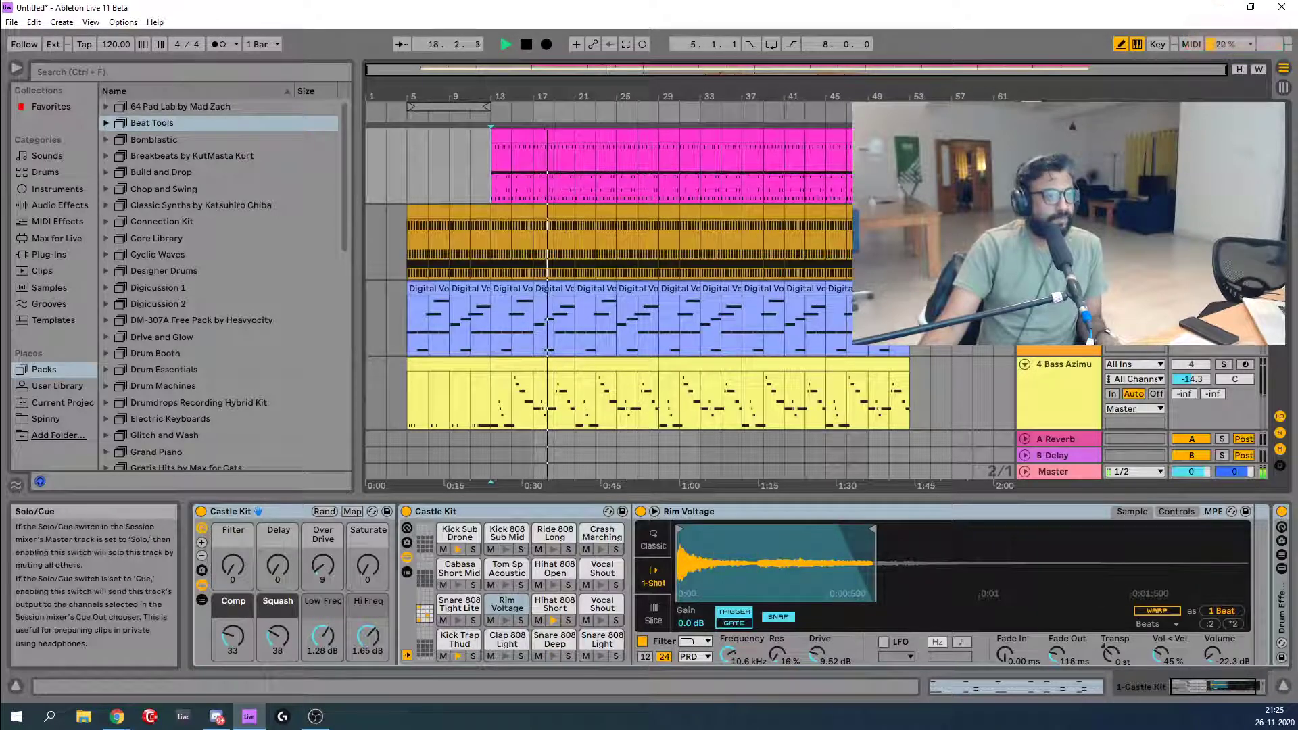
{"action": "key", "text": "space"}
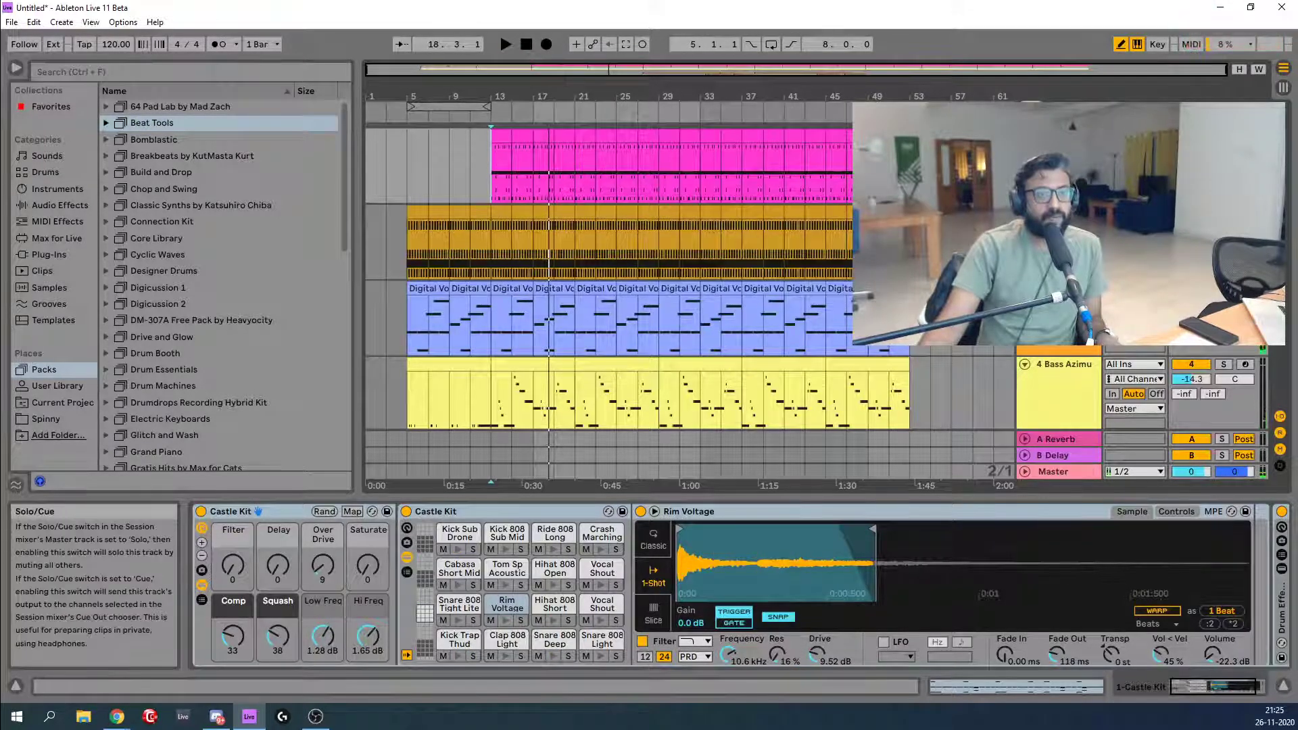
Audition the Deepie Fx Percussion track from bar 5, inspect its first clip's MIDI notes, and stop playback.
{"action": "left_click", "coordinate": [409, 229]}
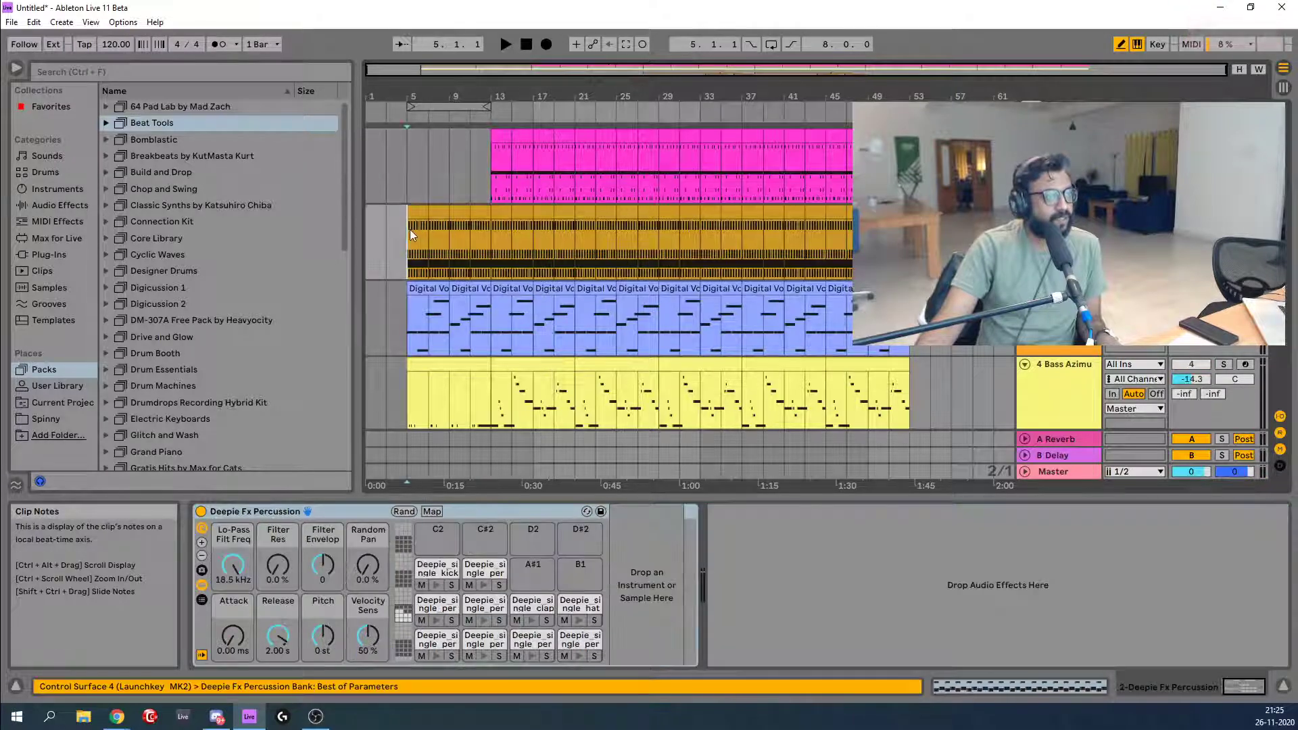
{"action": "key", "text": "space"}
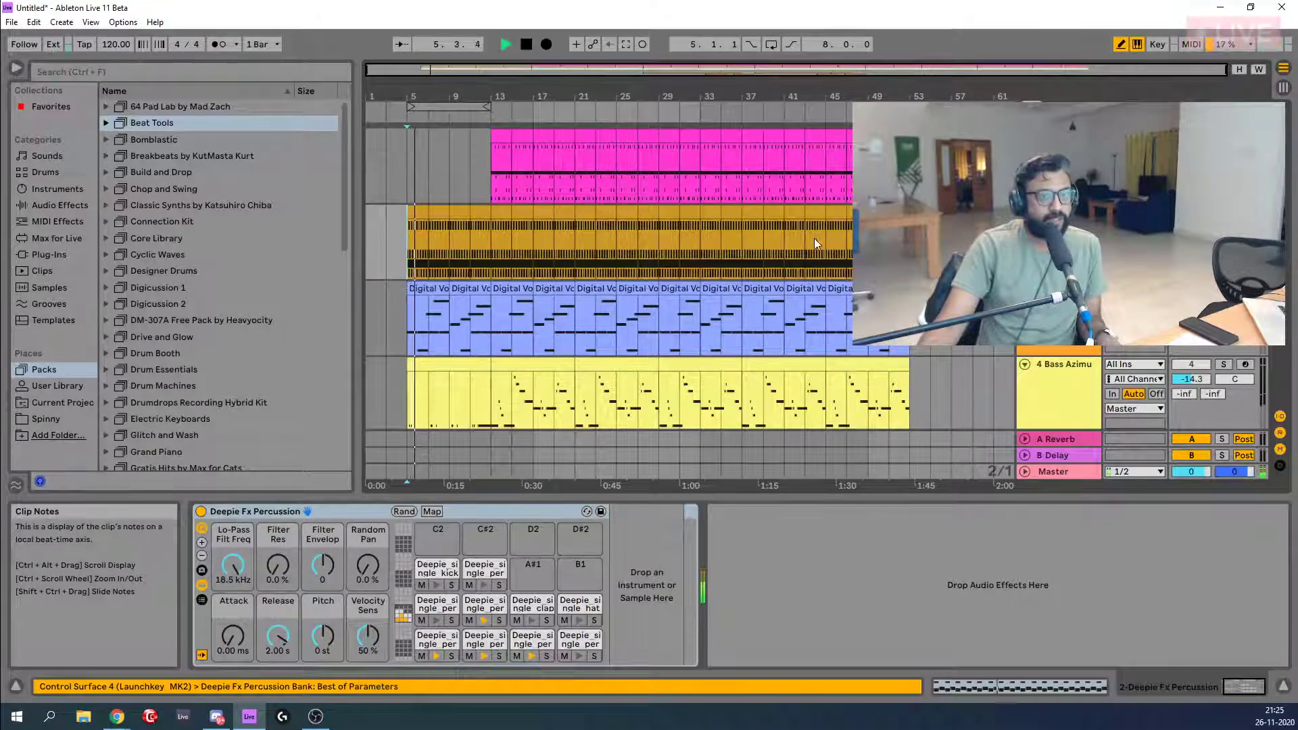
{"action": "double_click", "coordinate": [416, 212]}
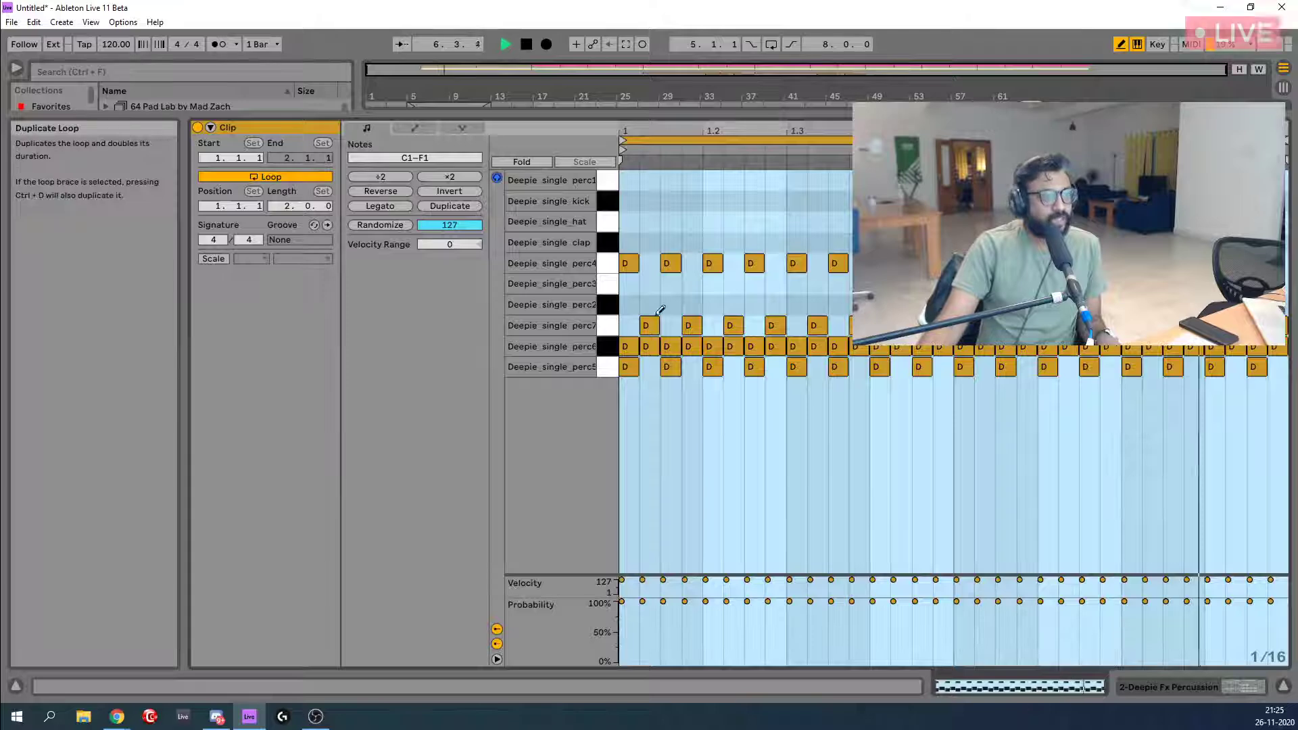
{"action": "key", "text": "shift+Tab"}
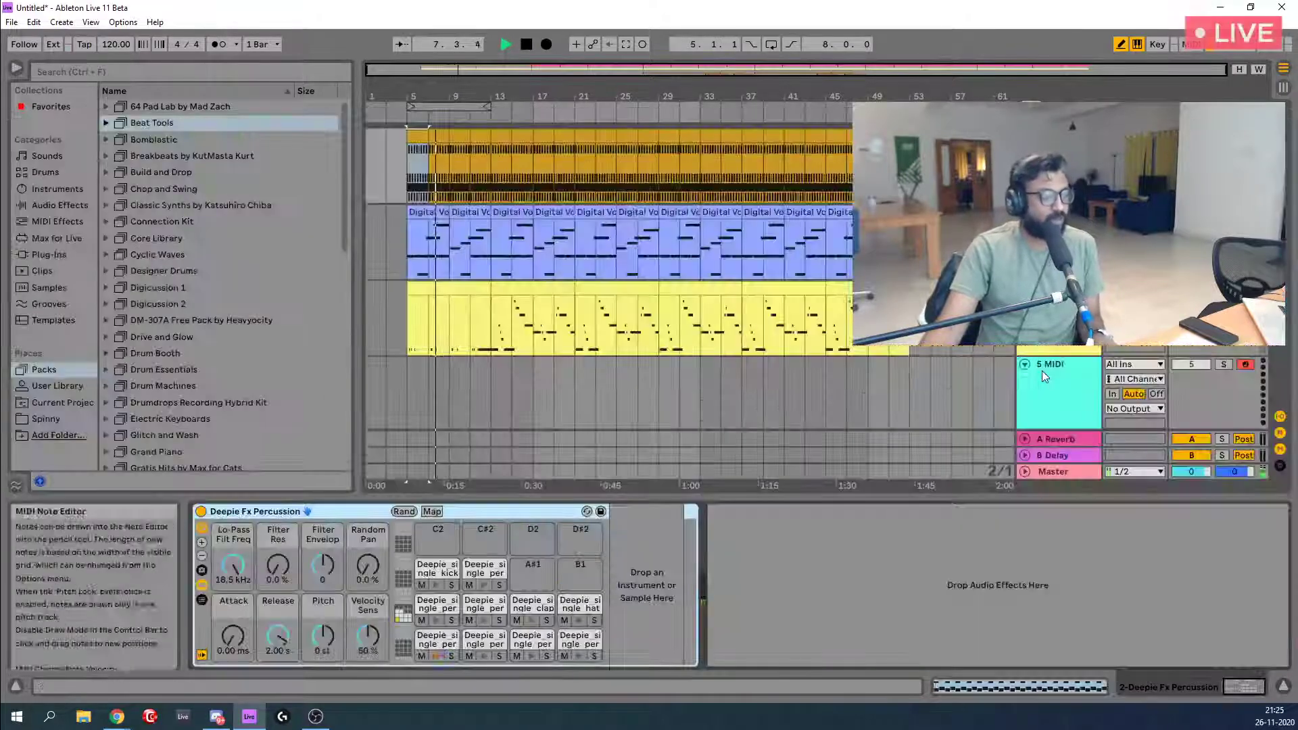
{"action": "scroll", "coordinate": [629, 341], "scroll_direction": "up", "scroll_amount": 2}
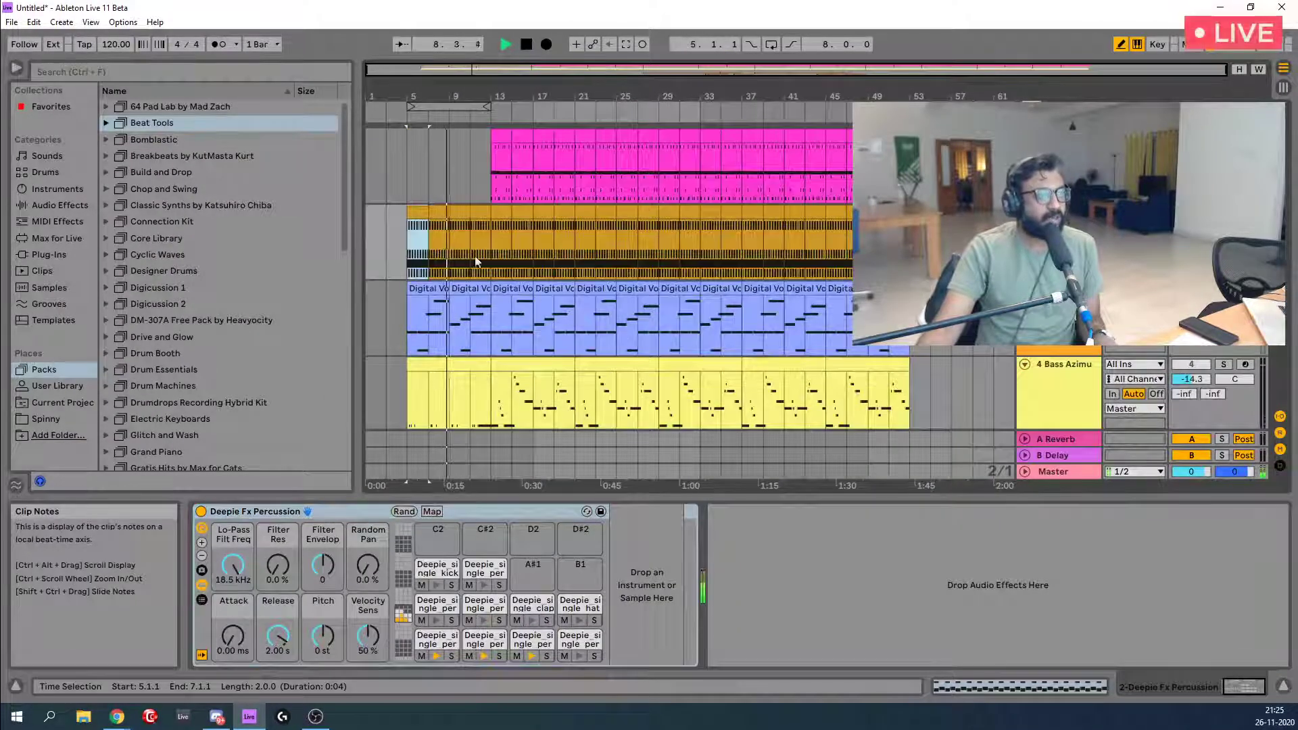
{"action": "key", "text": "space"}
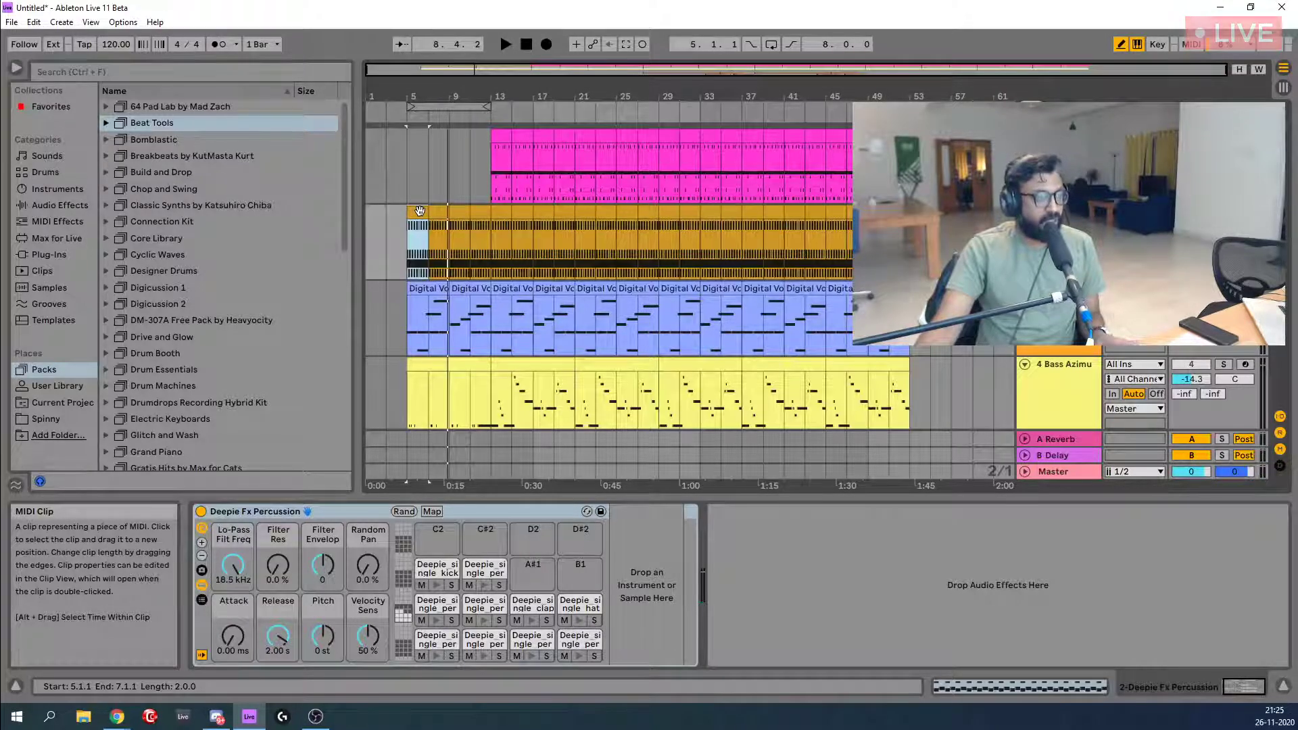
Step the two-bar selection along the Deepie Fx Percussion track from bar 5 to bar 53 and reselect its first clip.
{"action": "key", "text": "Right"}
{"action": "key", "text": "Right"}
{"action": "key", "text": "Right"}
{"action": "key", "text": "Right"}
{"action": "key", "text": "Right"}
{"action": "key", "text": "Right"}
{"action": "key", "text": "Right"}
{"action": "key", "text": "Right"}
{"action": "key", "text": "Right"}
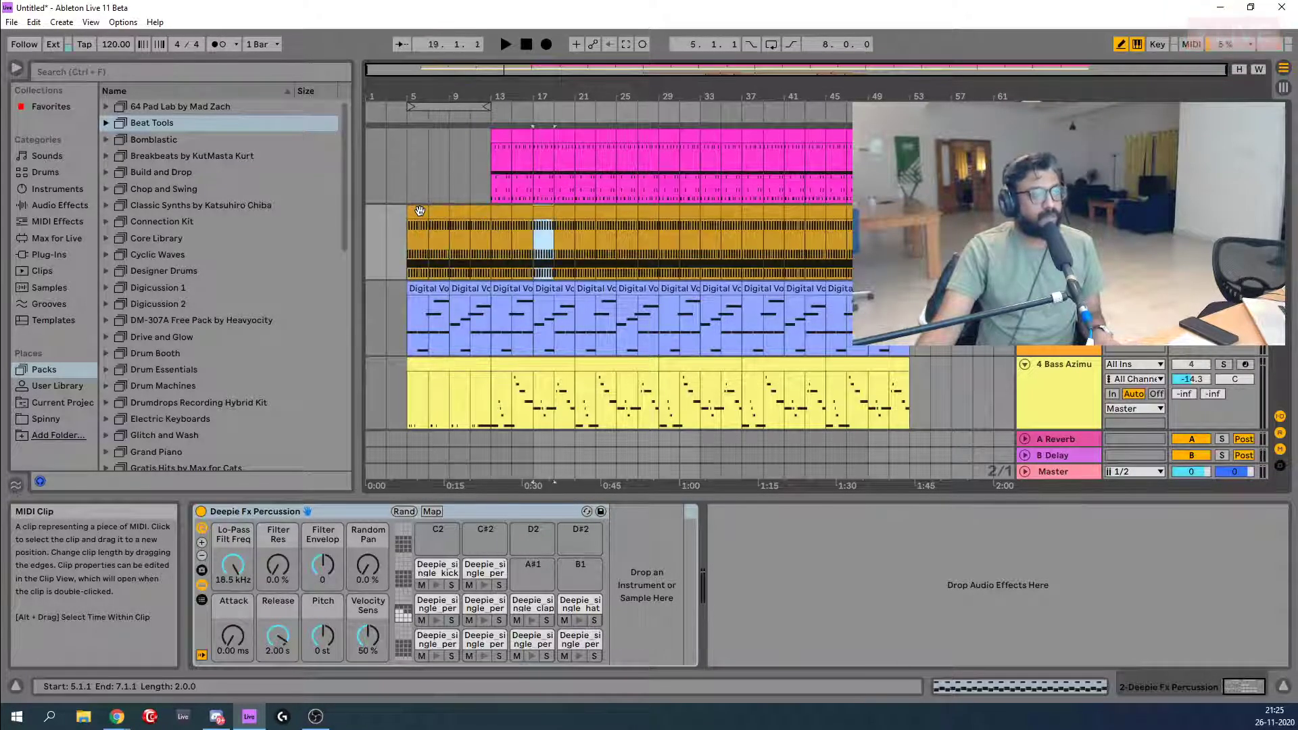
{"action": "key", "text": "Right"}
{"action": "key", "text": "Right"}
{"action": "key", "text": "Right"}
{"action": "key", "text": "Right"}
{"action": "key", "text": "Right"}
{"action": "key", "text": "Right"}
{"action": "key", "text": "Right"}
{"action": "key", "text": "Right"}
{"action": "key", "text": "Right"}
{"action": "key", "text": "Right"}
{"action": "key", "text": "Right"}
{"action": "key", "text": "Right"}
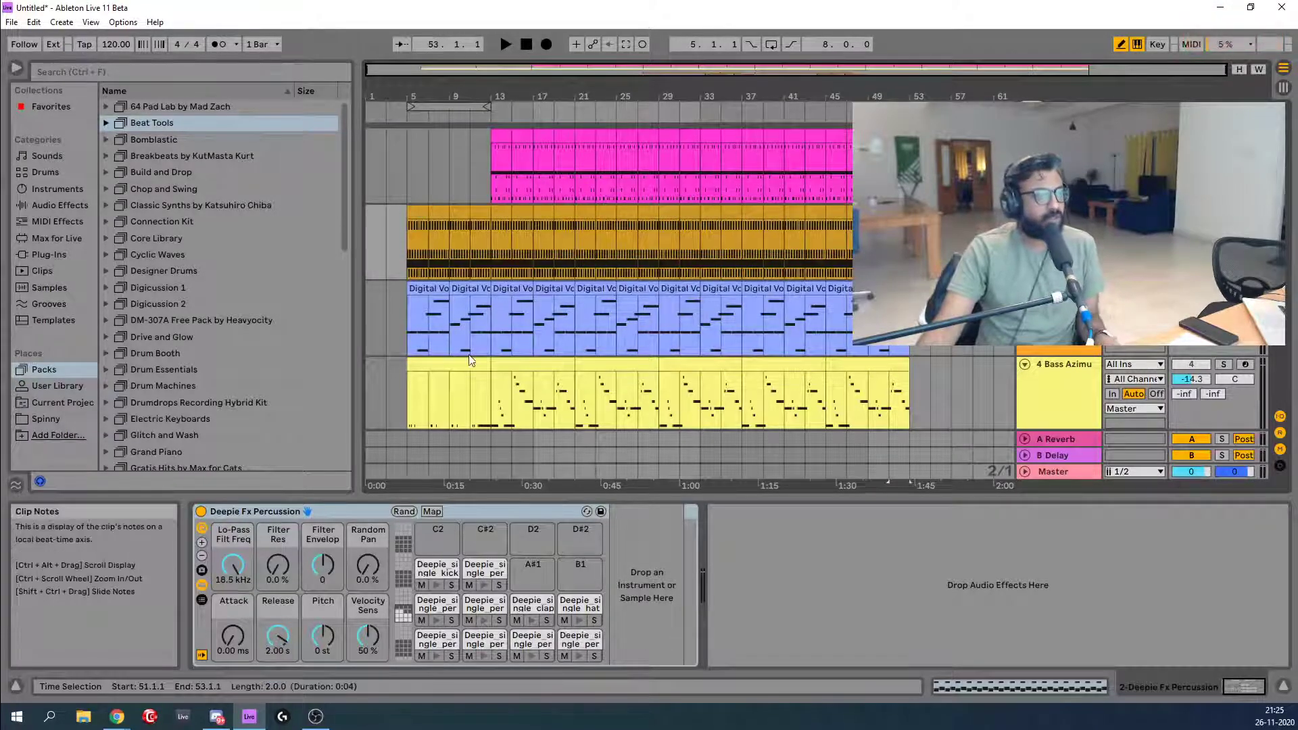
{"action": "left_click", "coordinate": [420, 211]}
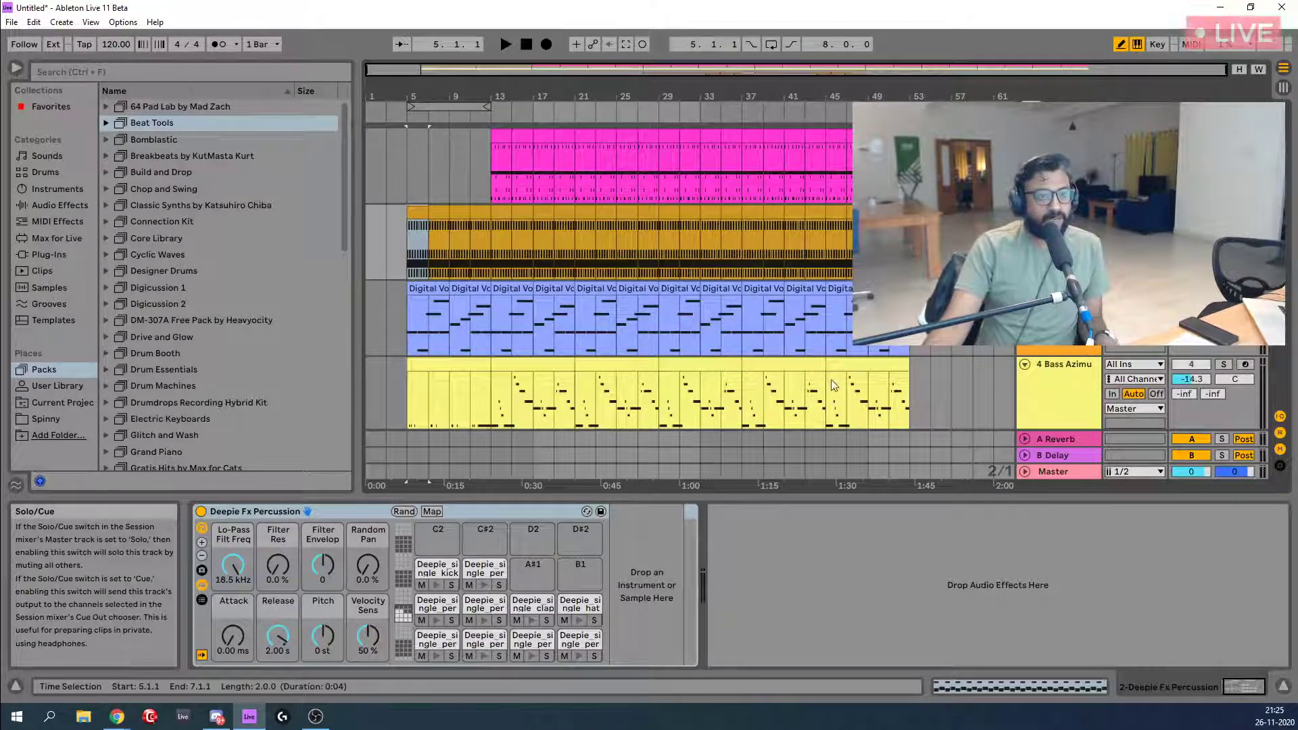
Audition the Digital Voice Machine track from bar 5 and stop playback.
{"action": "left_click", "coordinate": [404, 298]}
{"action": "key", "text": "space"}
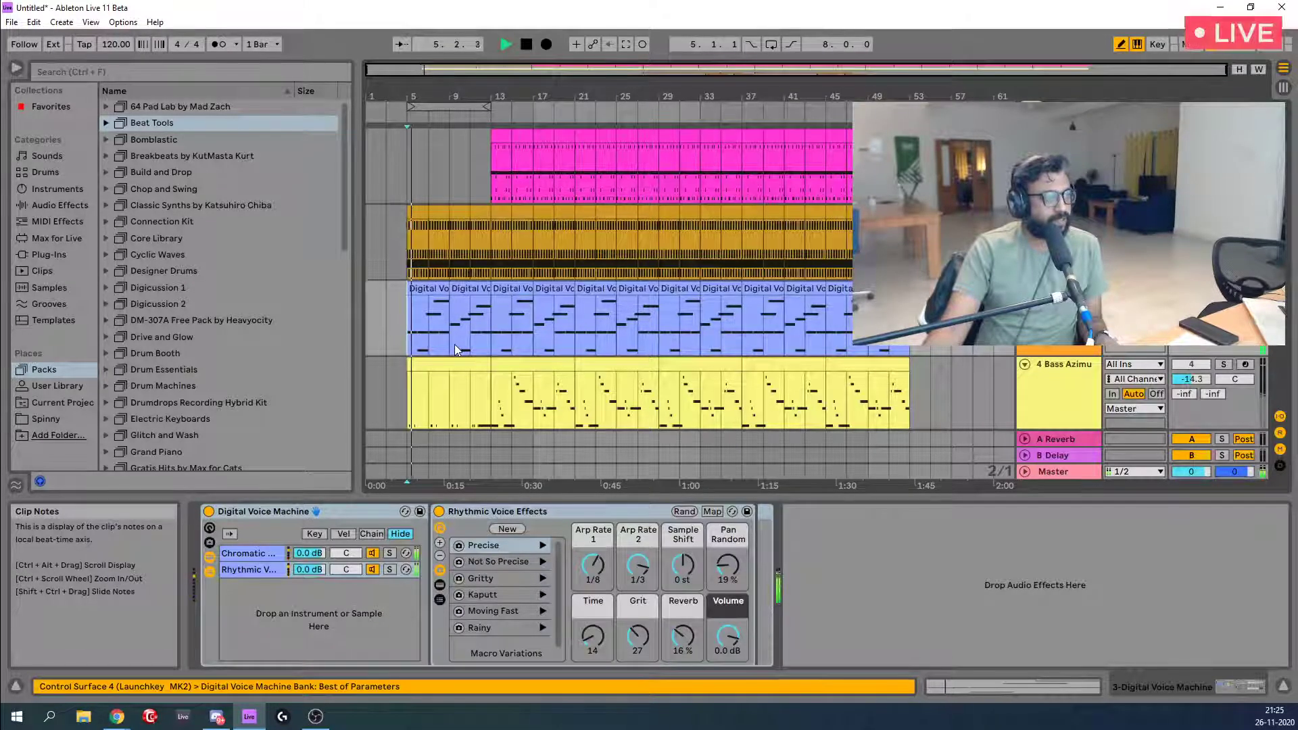
{"action": "key", "text": "space"}
{"action": "key", "text": "space"}
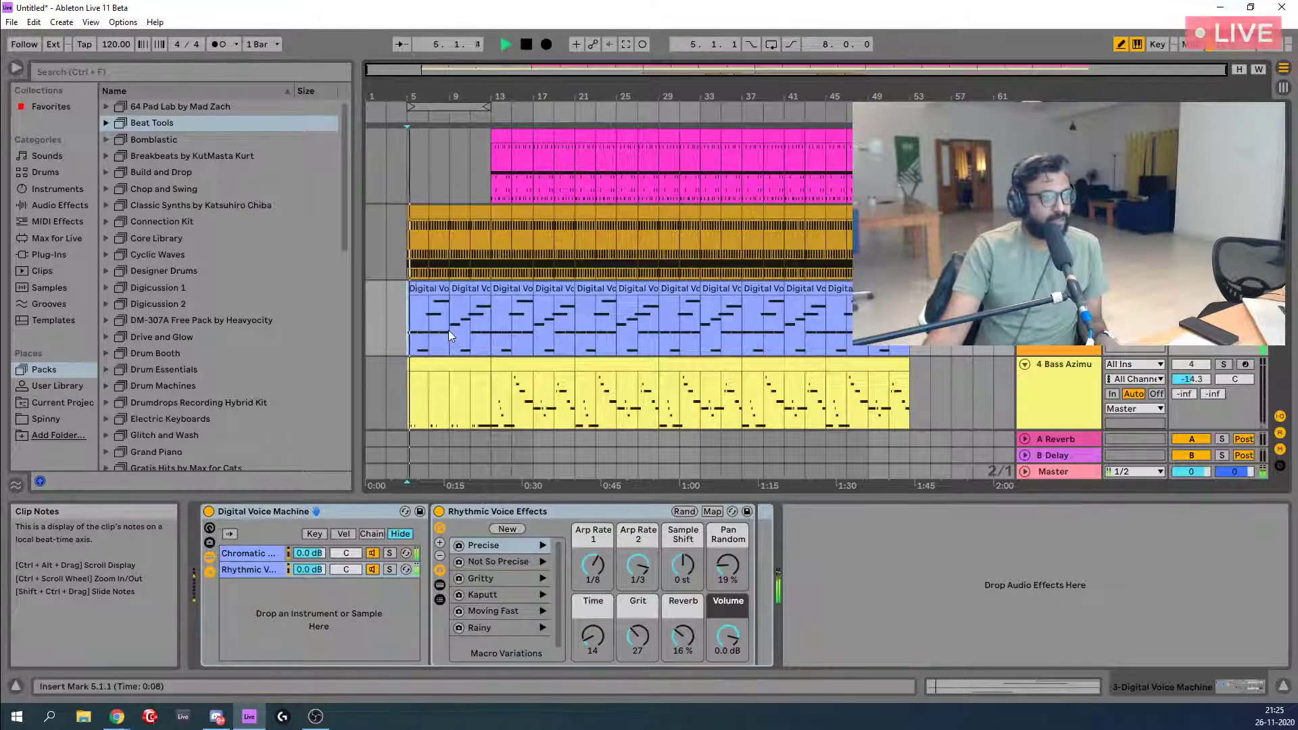
{"action": "scroll", "coordinate": [449, 330], "scroll_direction": "down", "scroll_amount": 2}
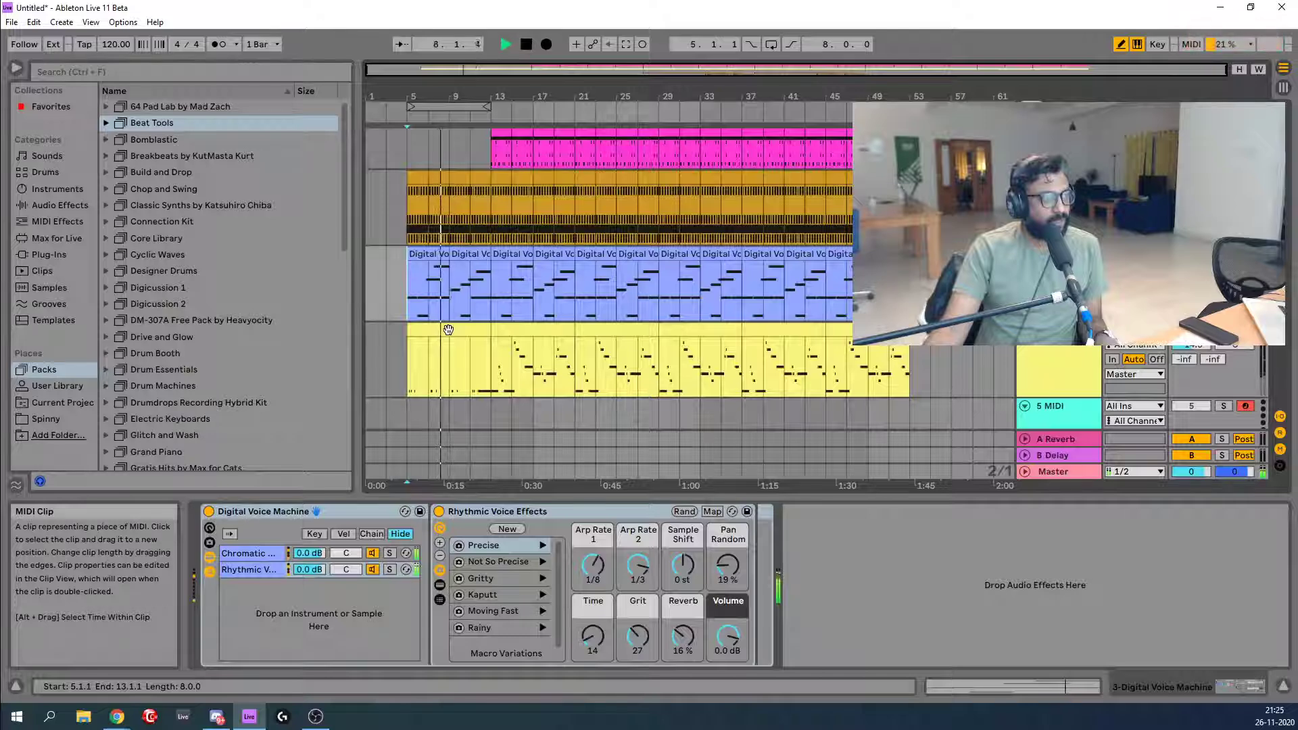
{"action": "key", "text": "space"}
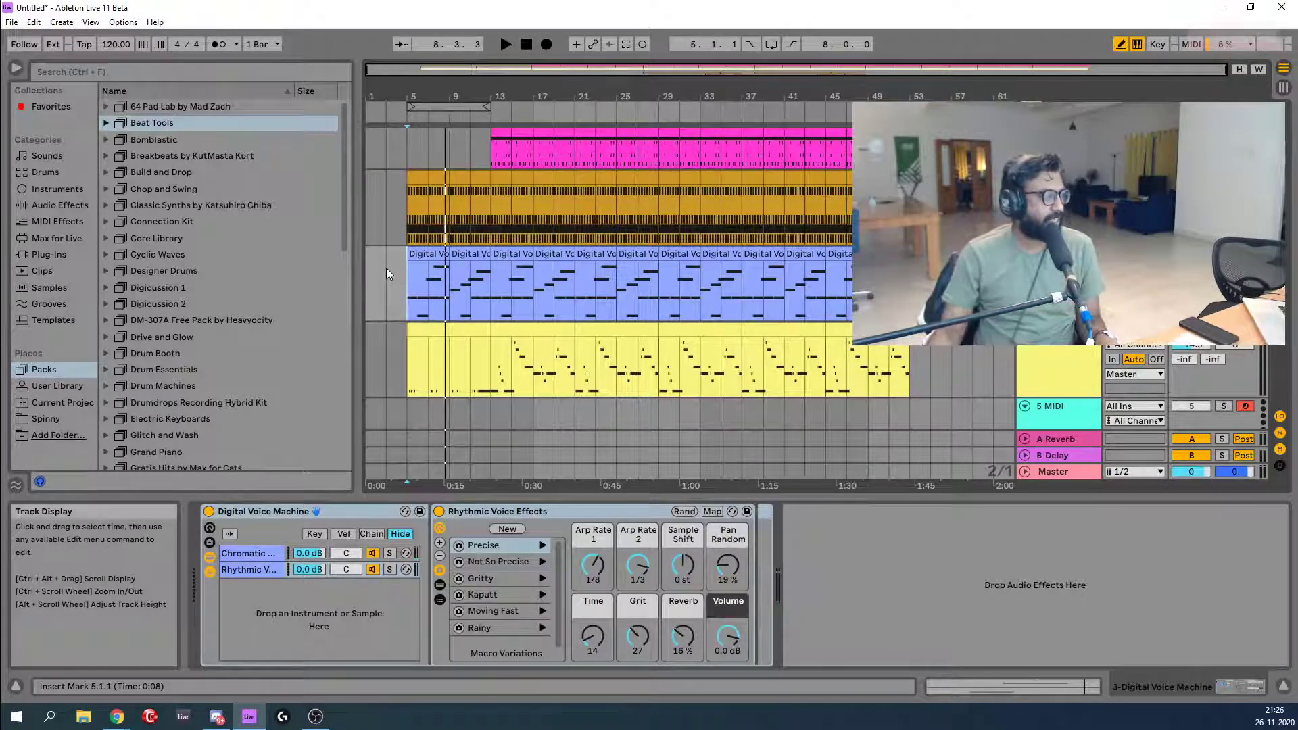
Expand the Voice Box pack and look through its Clips, Instruments and Samples folders, collapsing the Ave sample folder.
{"action": "scroll", "coordinate": [279, 368], "scroll_direction": "down", "scroll_amount": 5}
{"action": "scroll", "coordinate": [235, 376], "scroll_direction": "down", "scroll_amount": 15}
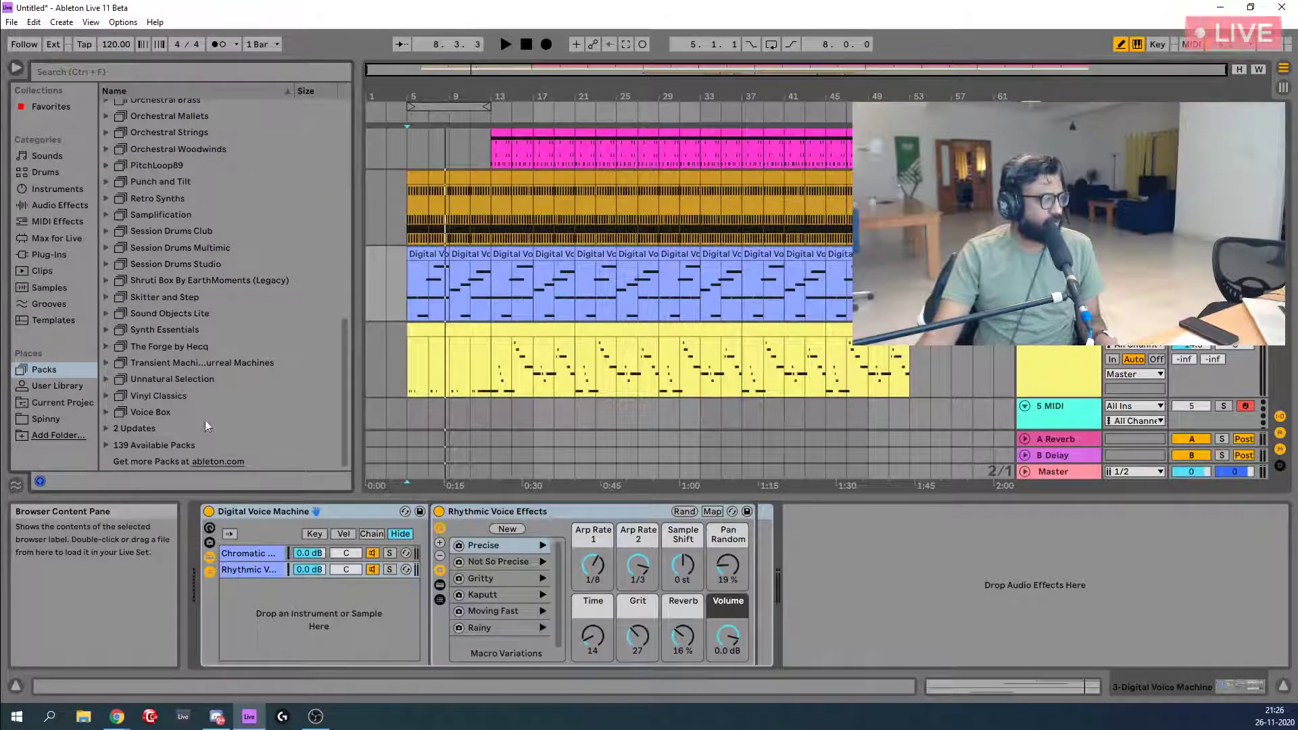
{"action": "left_click", "coordinate": [106, 412]}
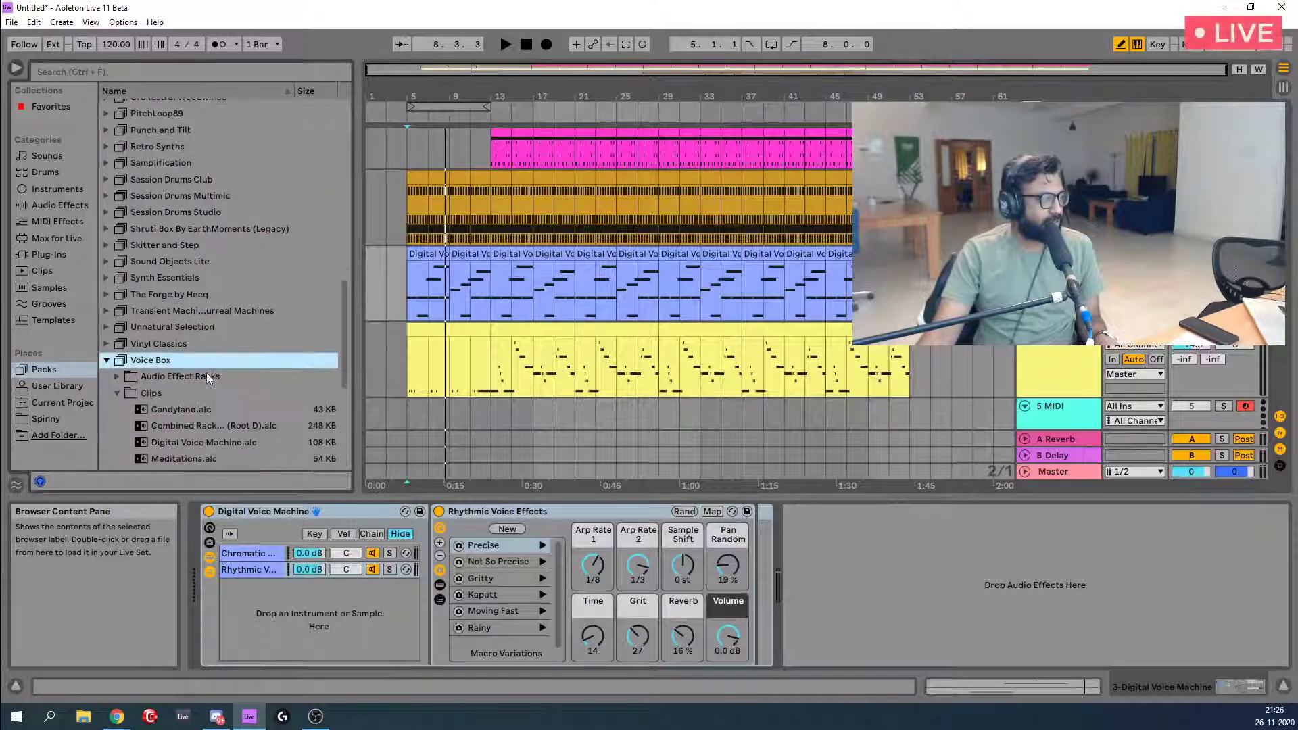
{"action": "left_click", "coordinate": [113, 391]}
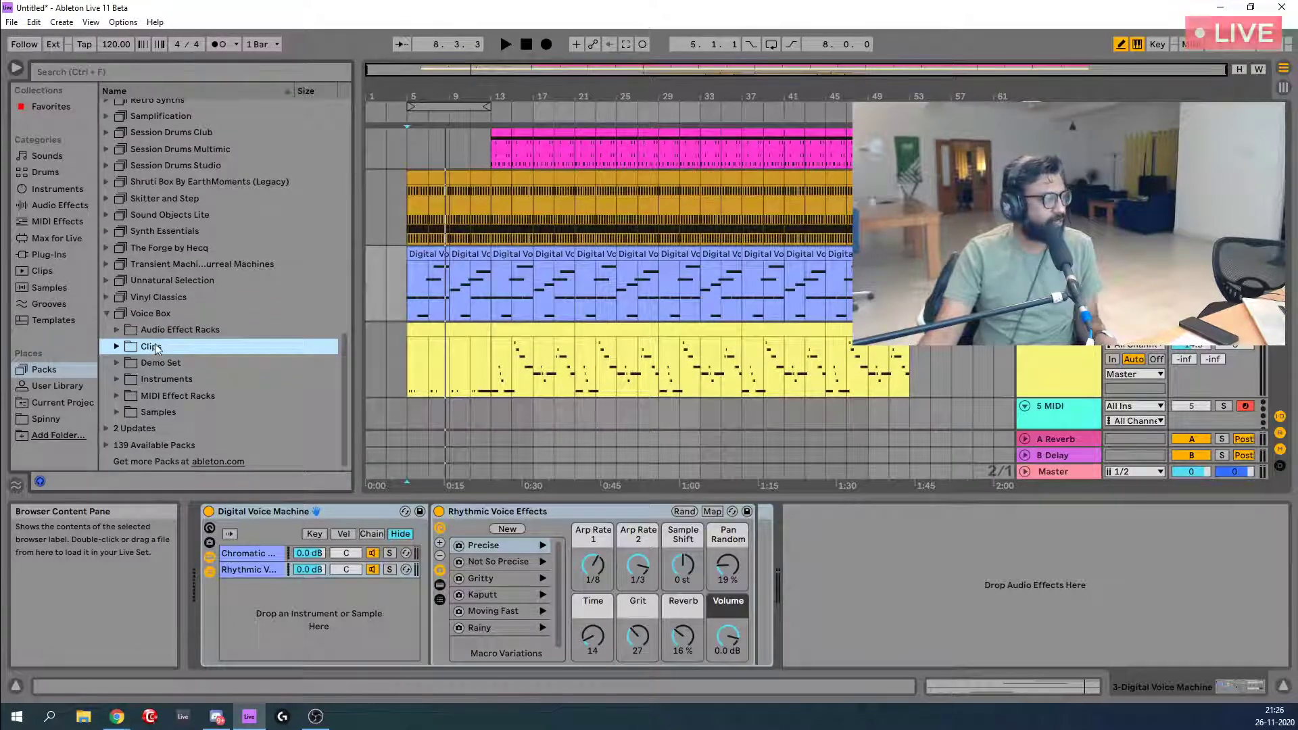
{"action": "left_click", "coordinate": [117, 379]}
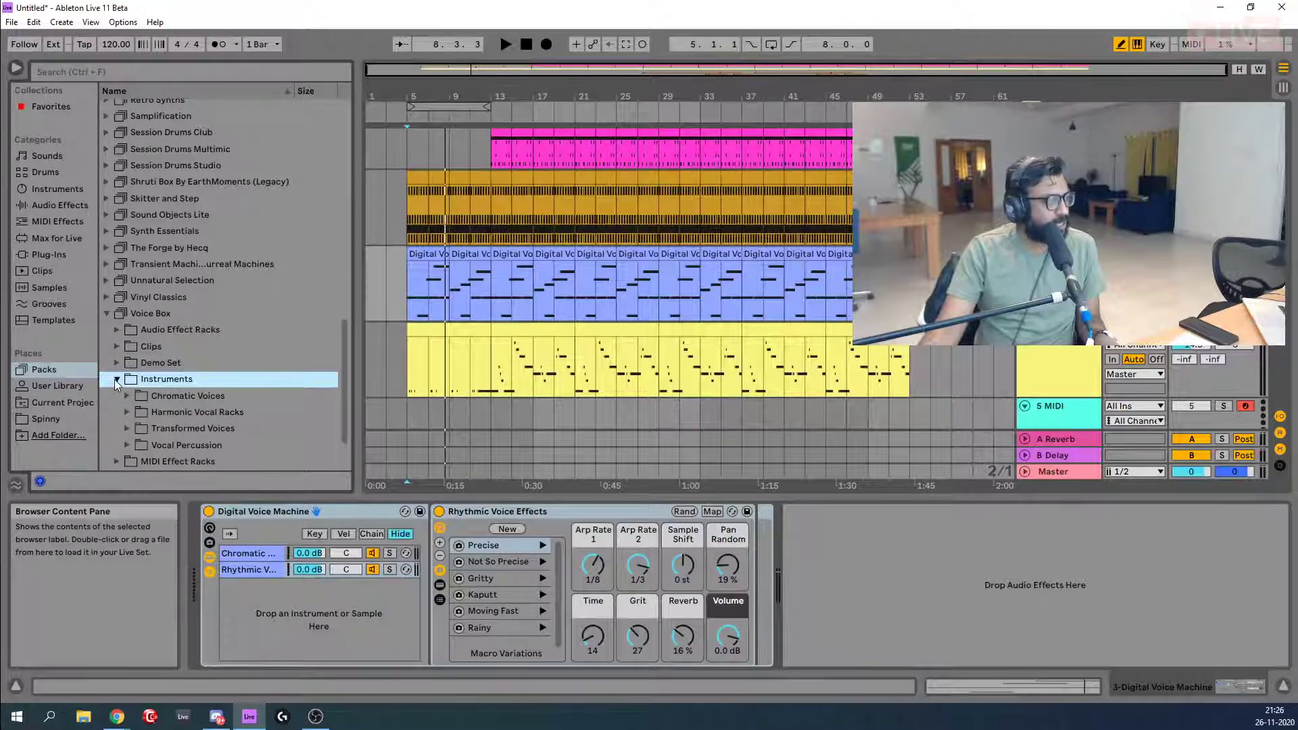
{"action": "left_click", "coordinate": [117, 379]}
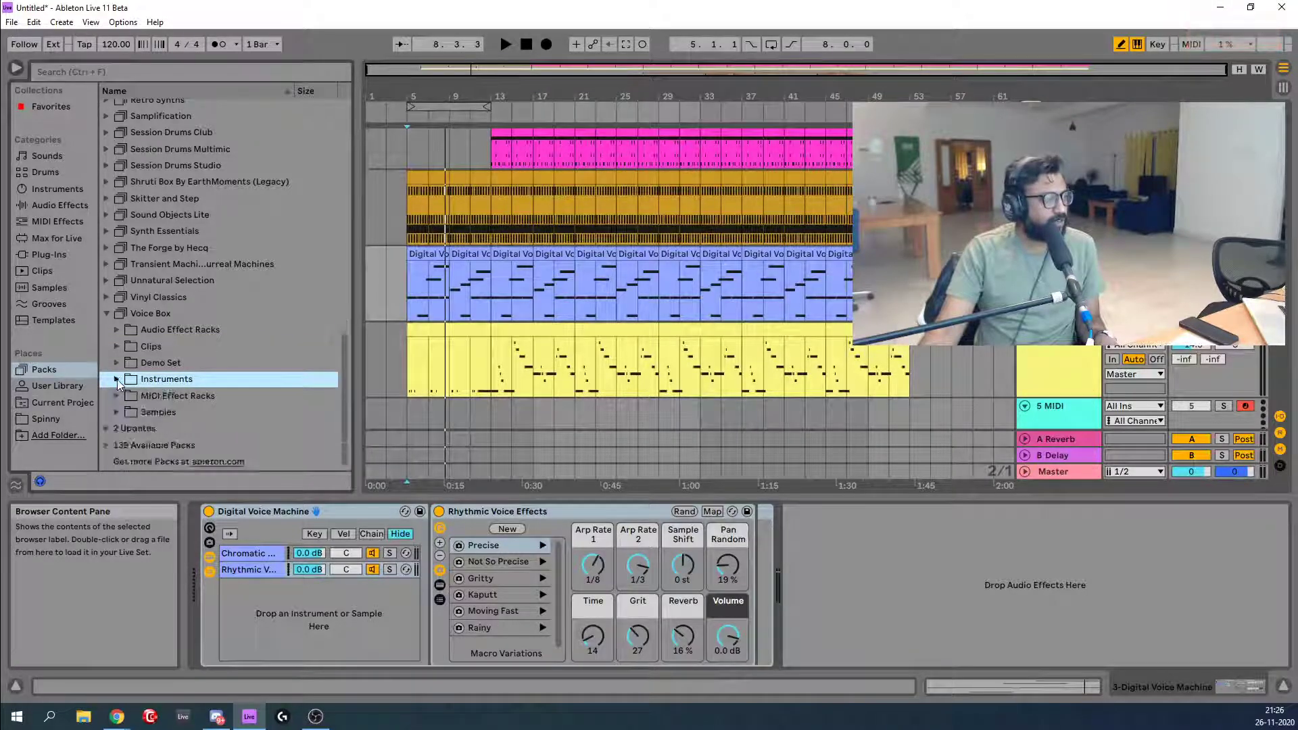
{"action": "left_click", "coordinate": [116, 411]}
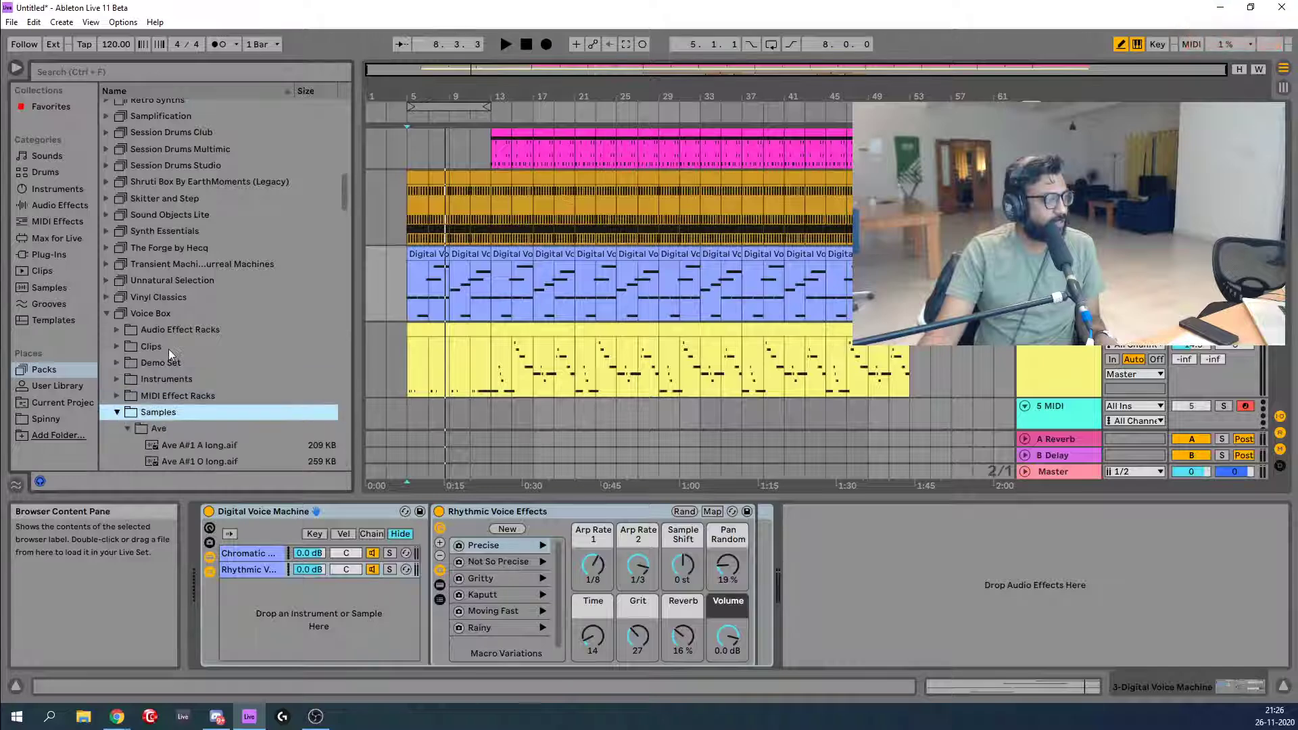
{"action": "left_click", "coordinate": [127, 359]}
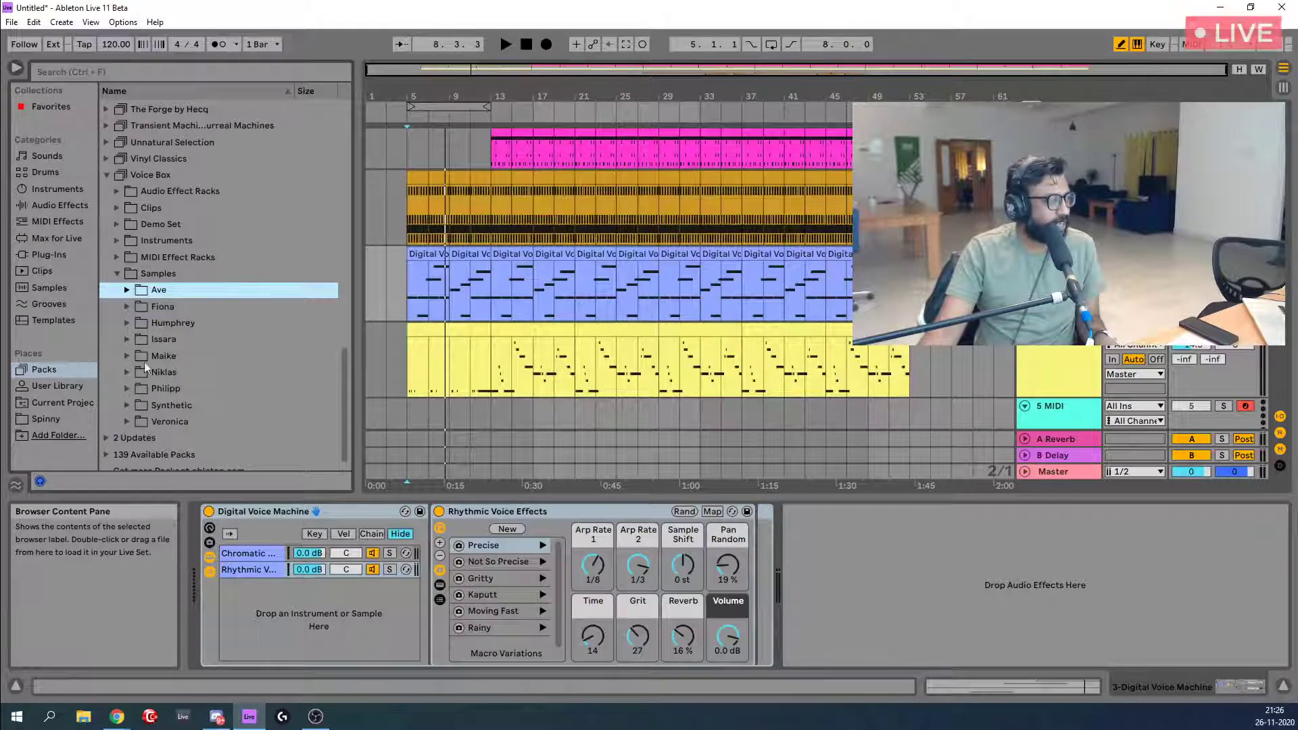
Audition several long vocal samples in the Issara folder of Voice Box, and collapse the Issara and Samples folders.
{"action": "left_click", "coordinate": [128, 339]}
{"action": "left_click", "coordinate": [189, 375]}
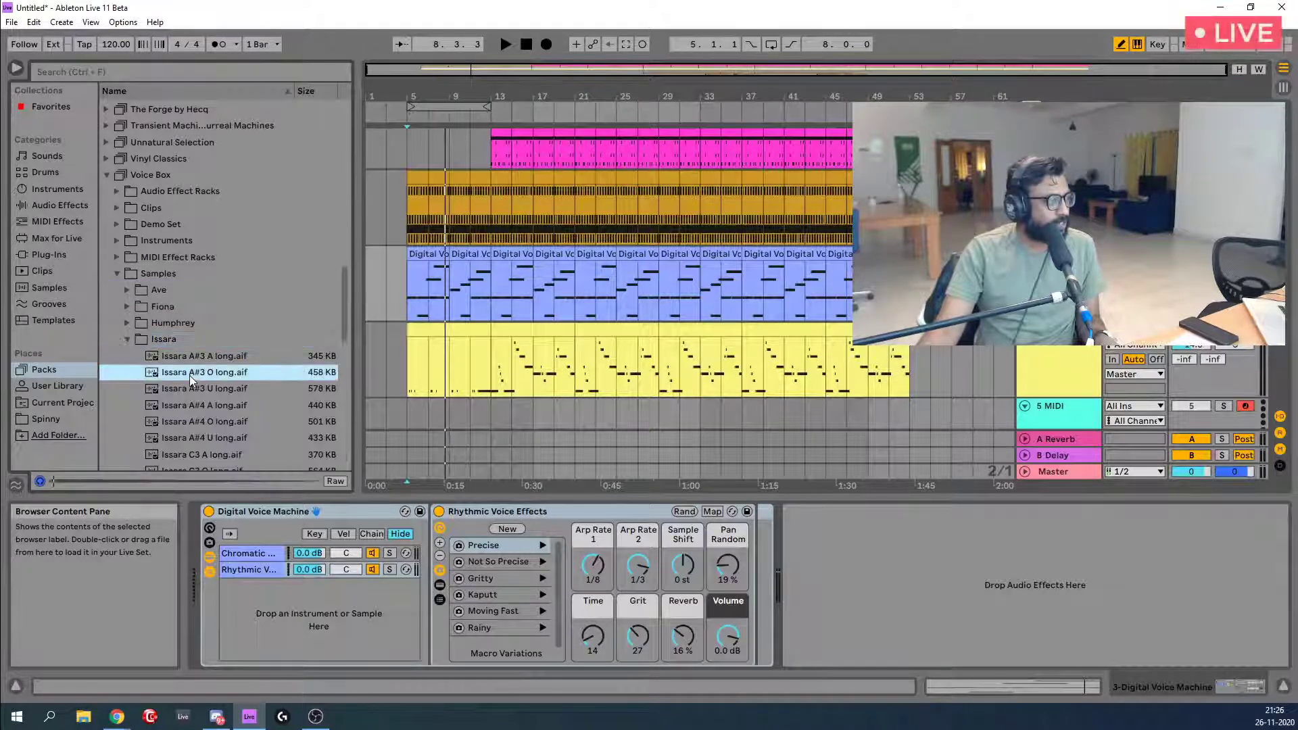
{"action": "left_click", "coordinate": [202, 405]}
{"action": "scroll", "coordinate": [202, 399], "scroll_direction": "down", "scroll_amount": 3}
{"action": "left_click", "coordinate": [201, 384]}
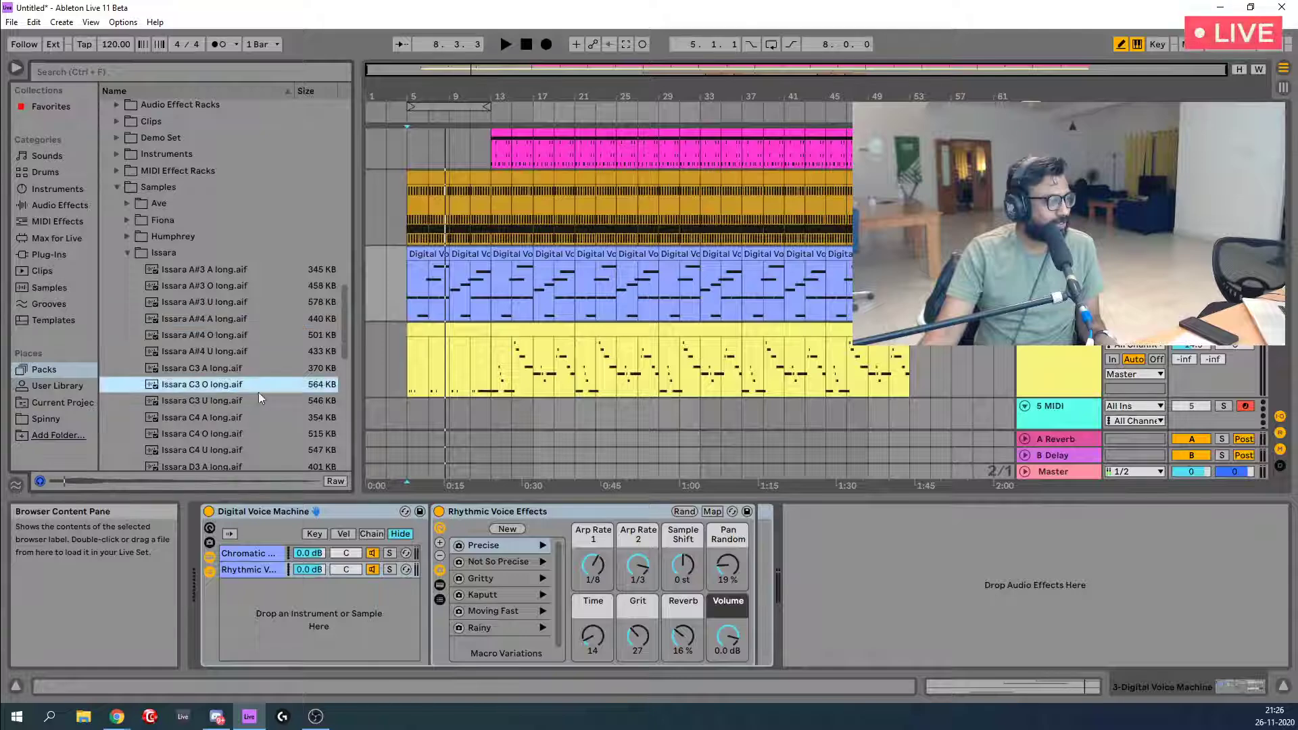
{"action": "scroll", "coordinate": [201, 392], "scroll_direction": "down", "scroll_amount": 3}
{"action": "left_click", "coordinate": [202, 396]}
{"action": "scroll", "coordinate": [202, 396], "scroll_direction": "down", "scroll_amount": 3}
{"action": "left_click", "coordinate": [203, 409]}
{"action": "scroll", "coordinate": [206, 414], "scroll_direction": "down", "scroll_amount": 3}
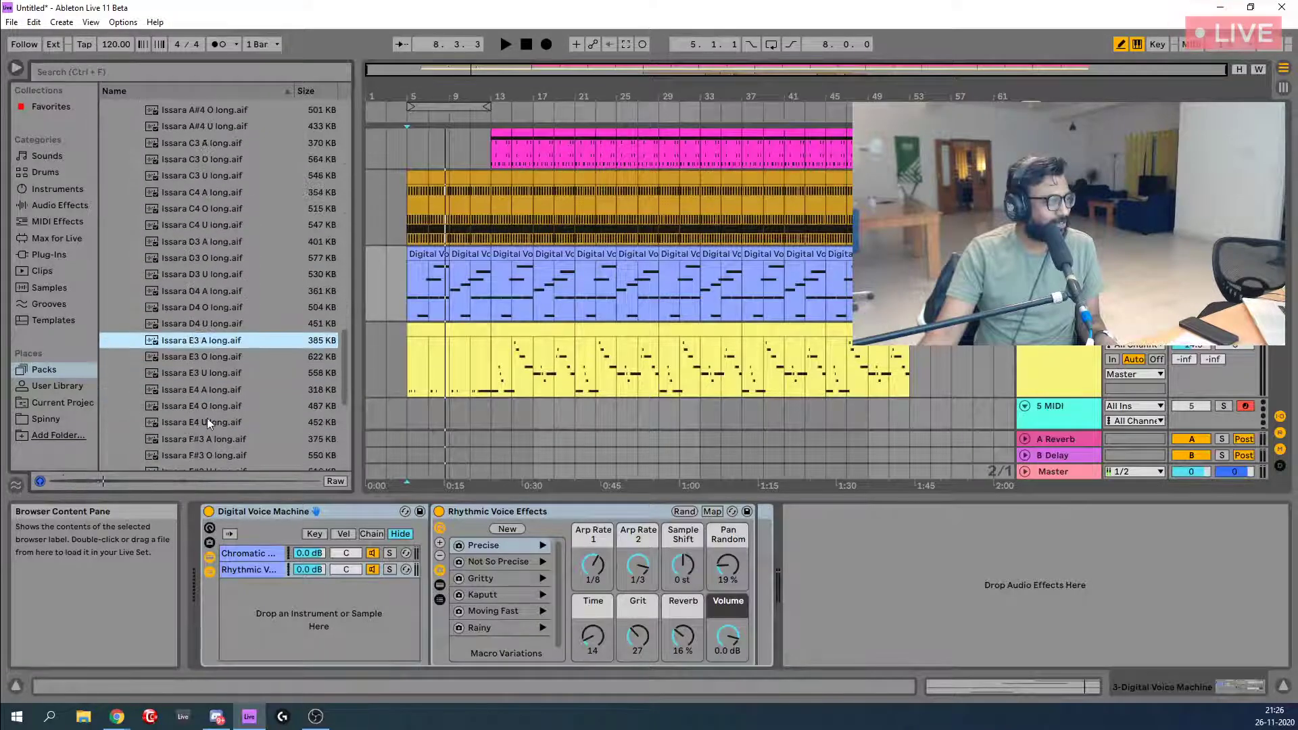
{"action": "left_click", "coordinate": [207, 419]}
{"action": "scroll", "coordinate": [200, 415], "scroll_direction": "down", "scroll_amount": 2}
{"action": "scroll", "coordinate": [200, 391], "scroll_direction": "up", "scroll_amount": 8}
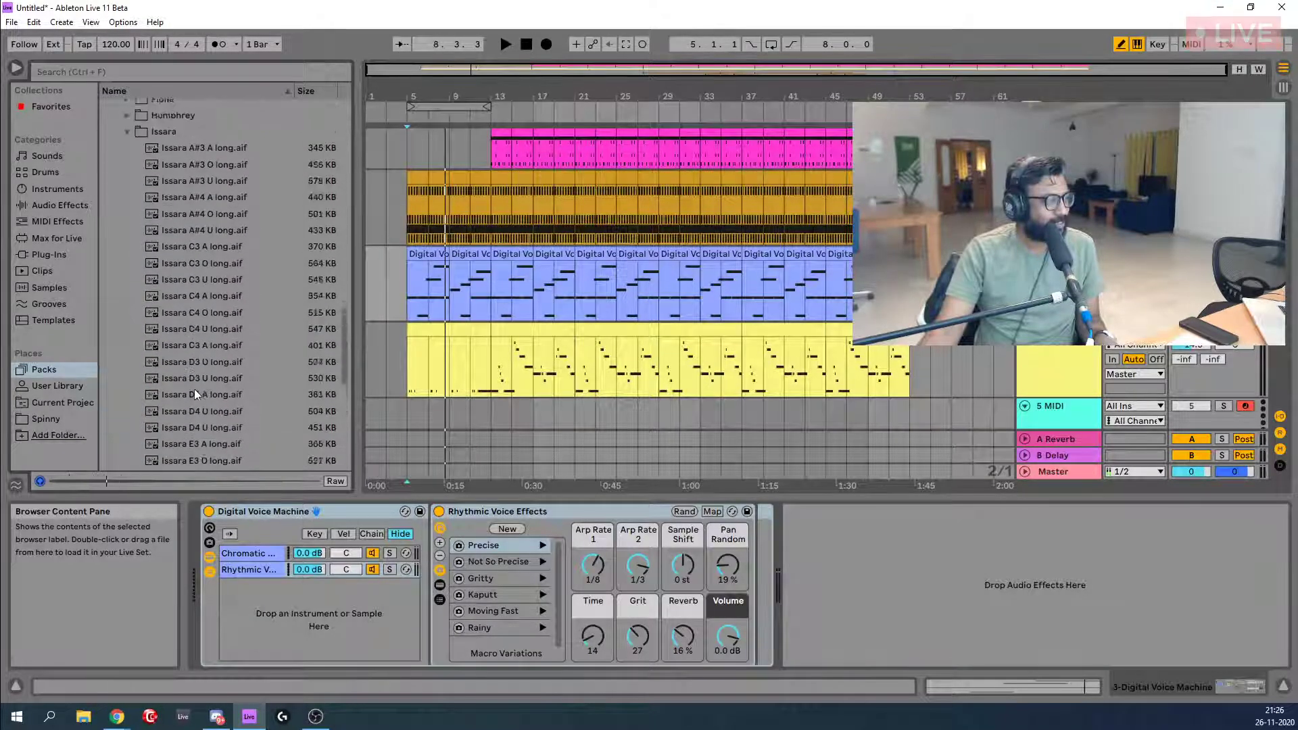
{"action": "scroll", "coordinate": [193, 388], "scroll_direction": "up", "scroll_amount": 3}
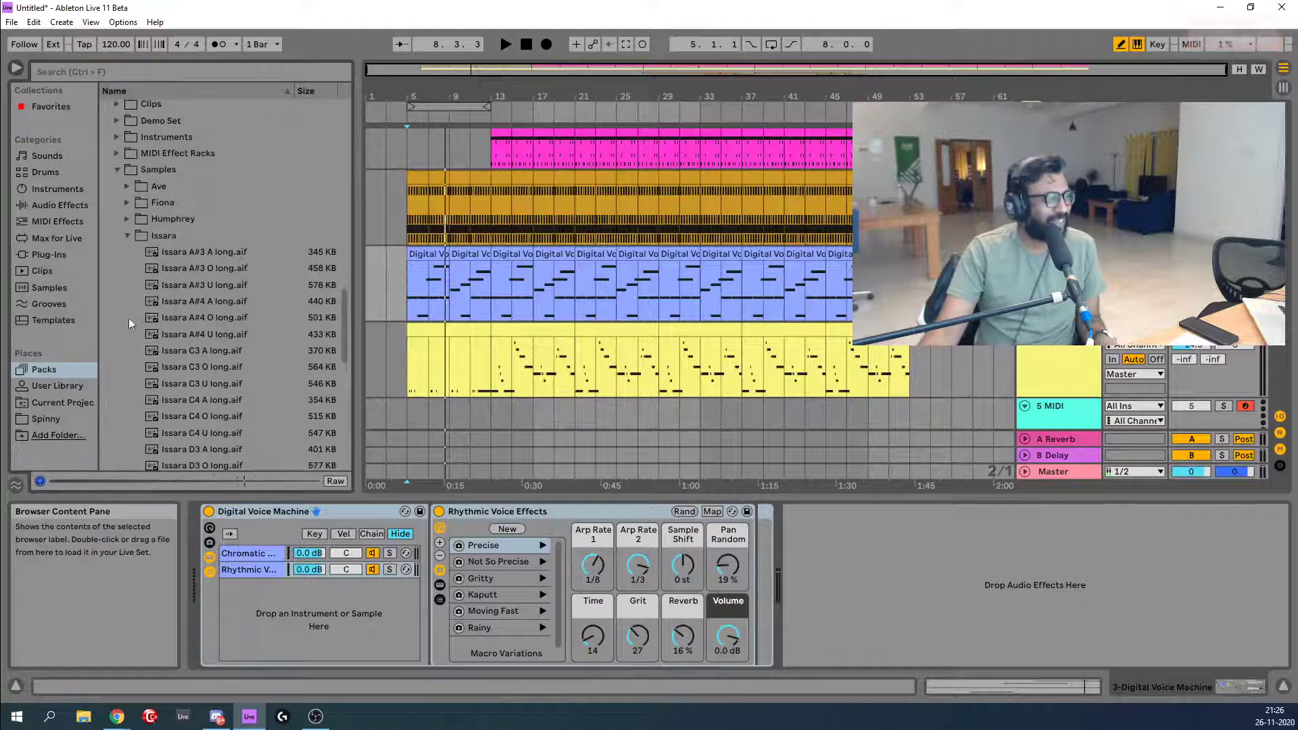
{"action": "left_click", "coordinate": [127, 236]}
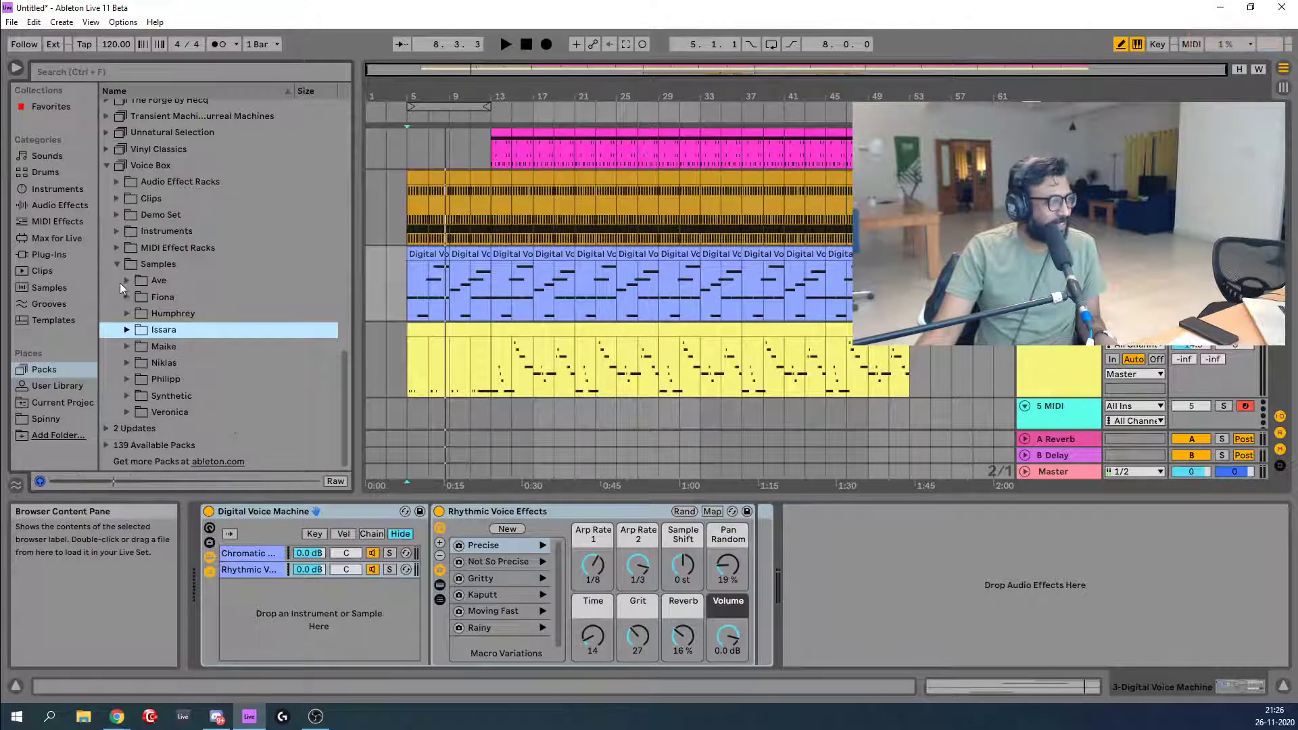
{"action": "left_click", "coordinate": [116, 265]}
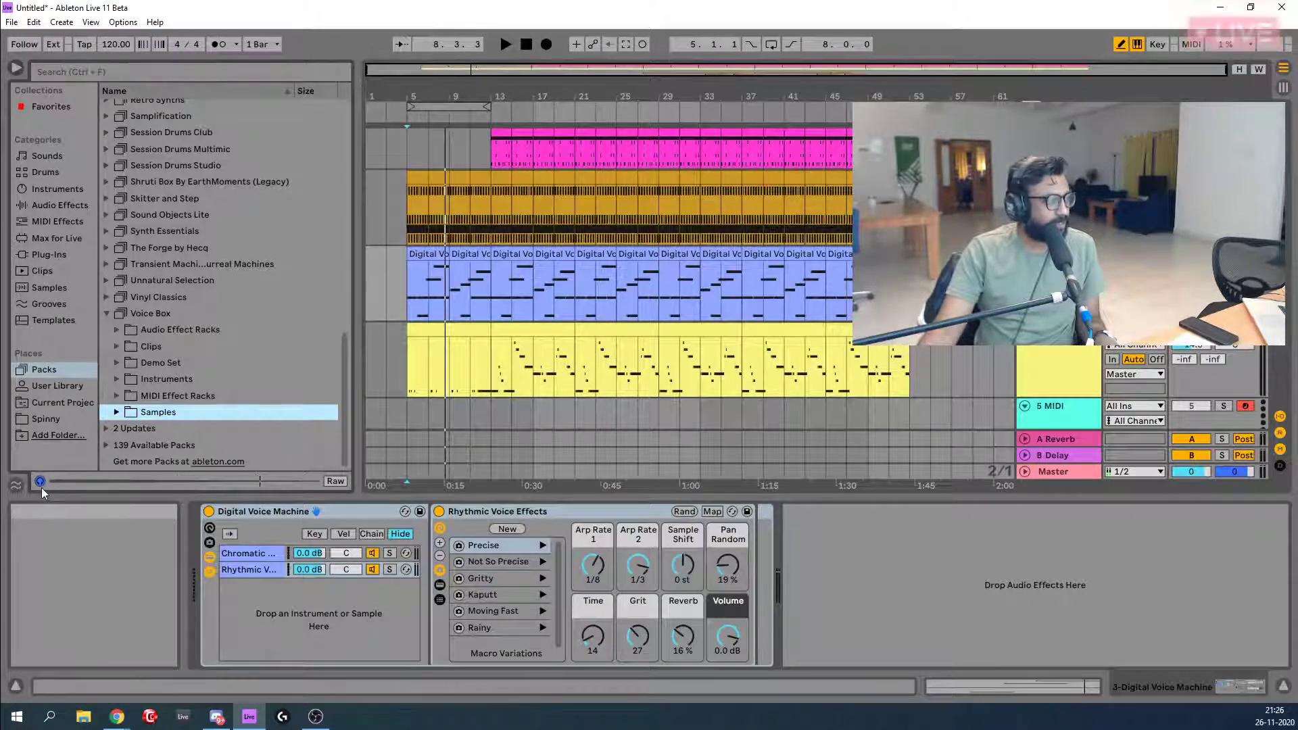
Preview the Voice Box pack's clips, including Plastic Chromatic.alc and several Sliced Melodies clips, with browser preview enabled.
{"action": "left_click", "coordinate": [411, 287]}
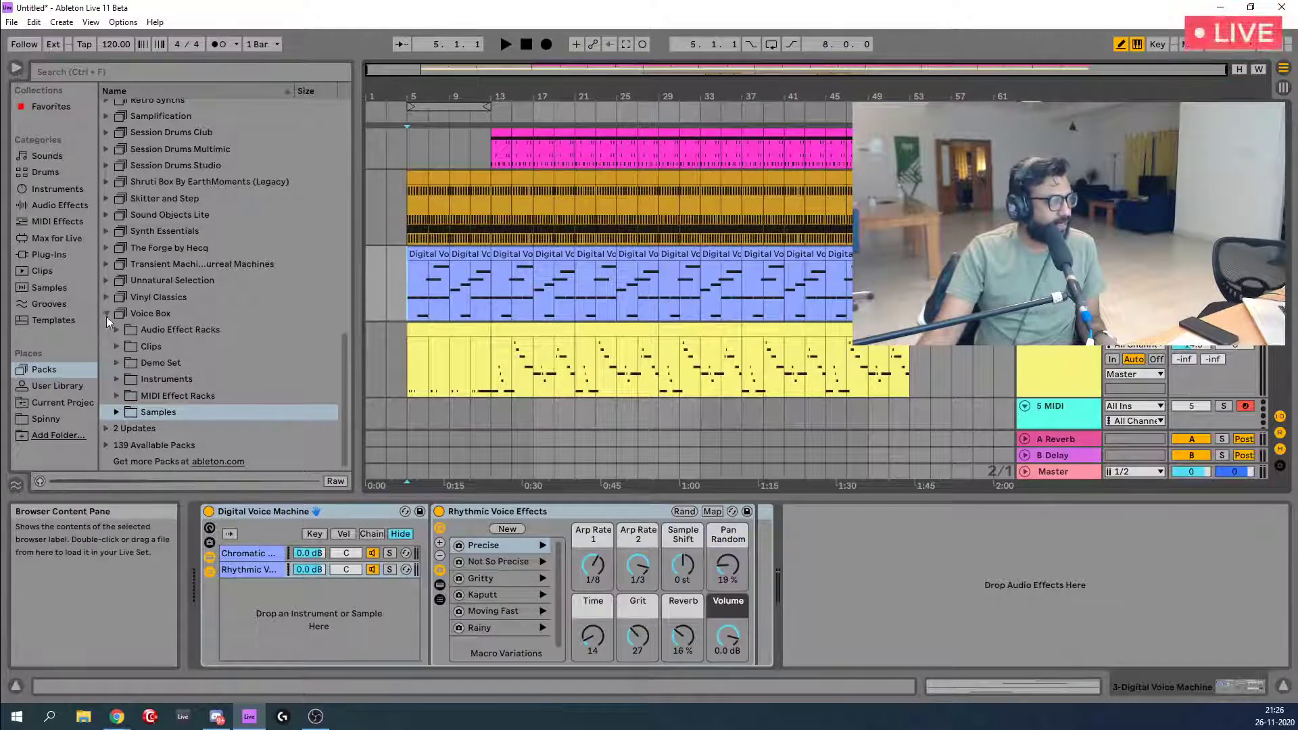
{"action": "left_click", "coordinate": [118, 346]}
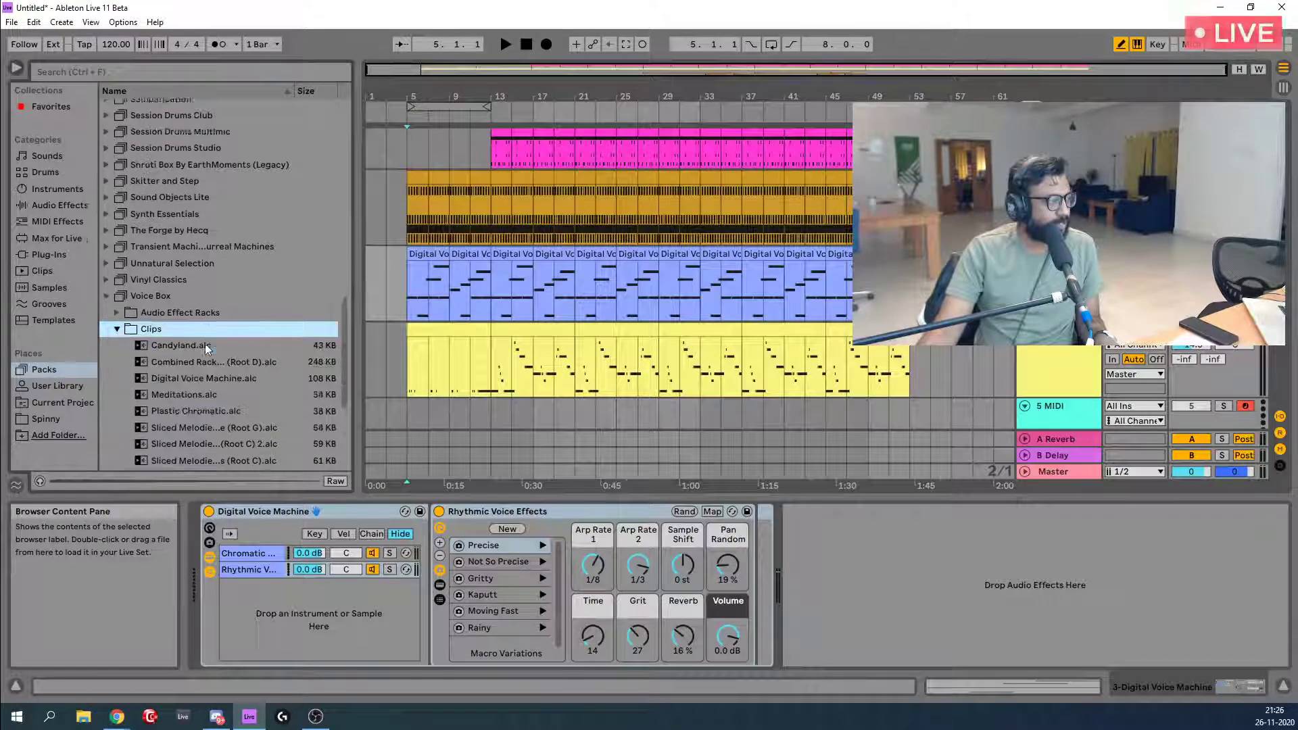
{"action": "scroll", "coordinate": [205, 343], "scroll_direction": "down", "scroll_amount": 3}
{"action": "left_click", "coordinate": [197, 376]}
{"action": "scroll", "coordinate": [203, 376], "scroll_direction": "down", "scroll_amount": 1}
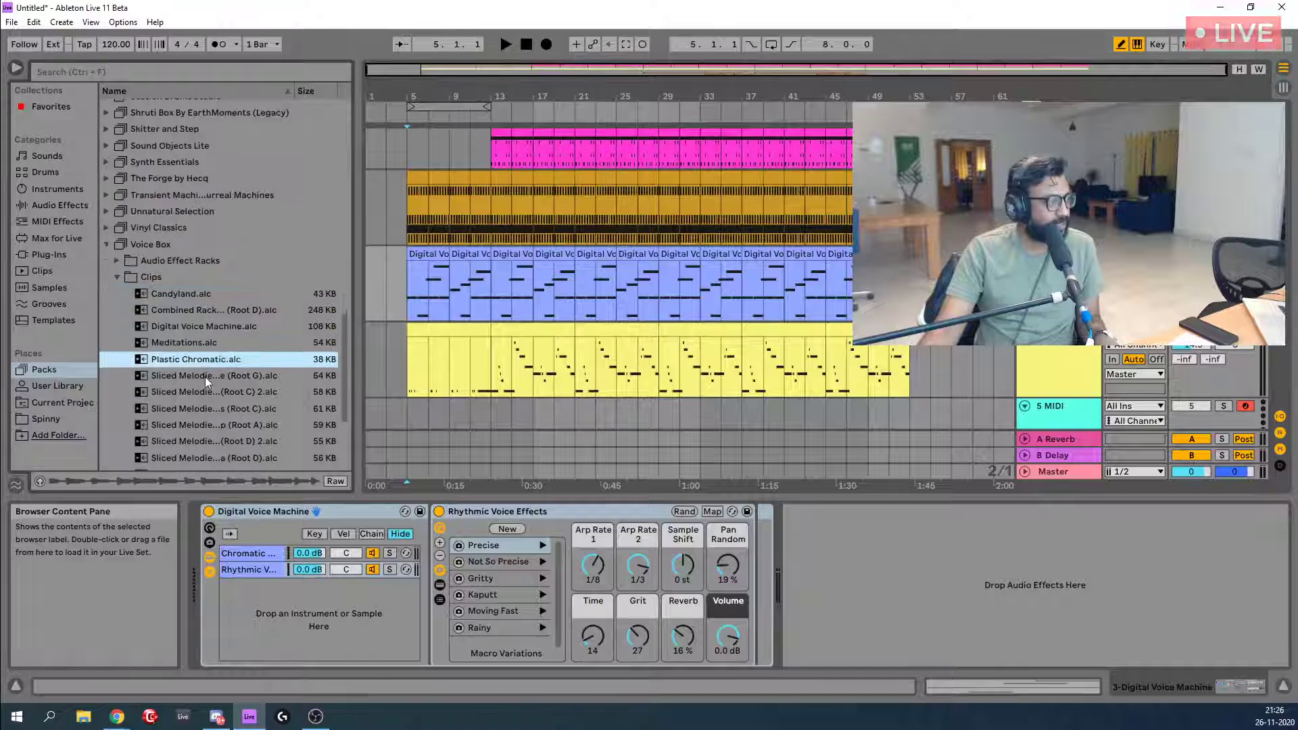
{"action": "left_click", "coordinate": [36, 480]}
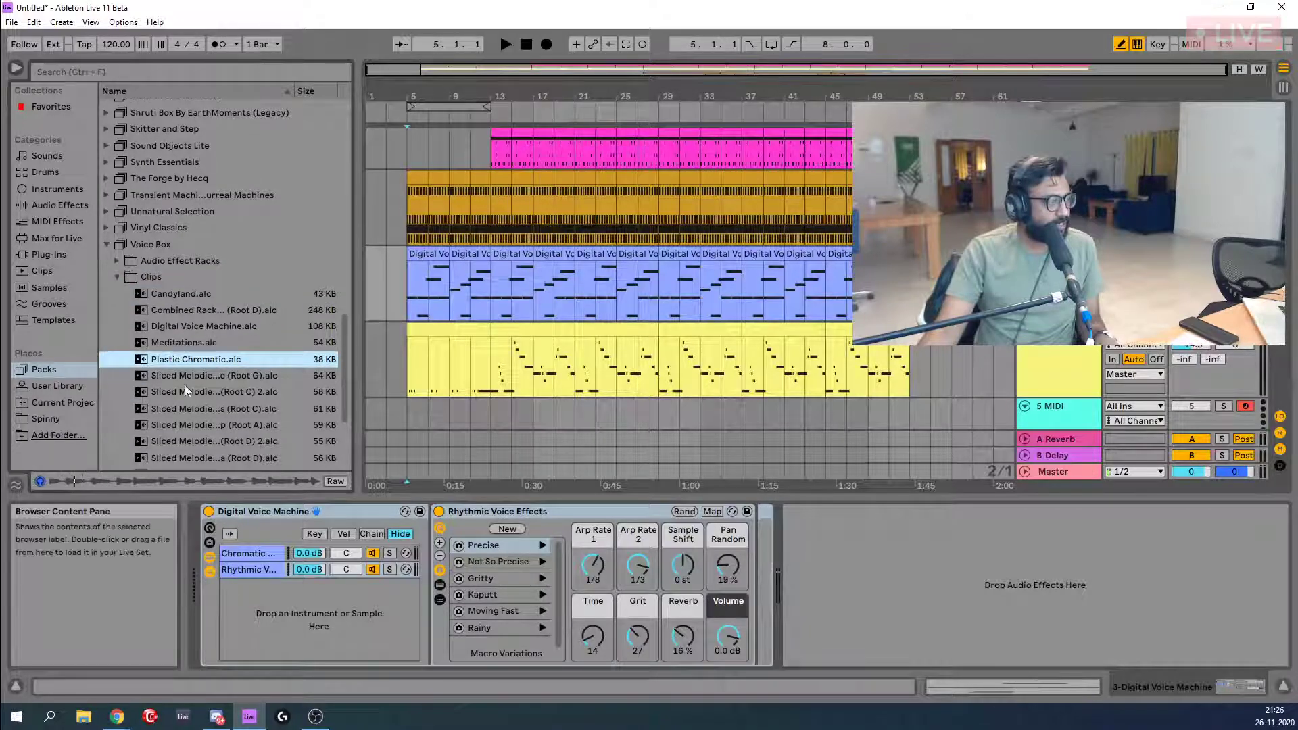
{"action": "left_click", "coordinate": [201, 376]}
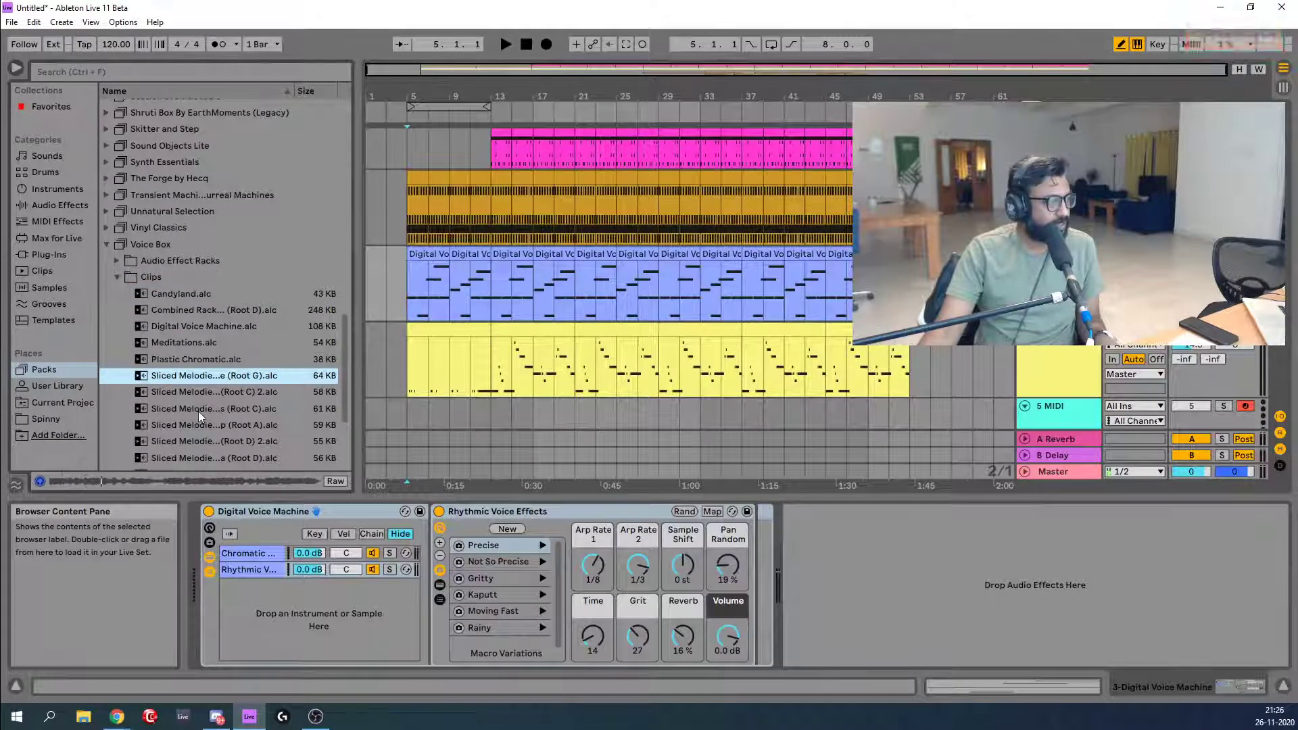
{"action": "left_click", "coordinate": [200, 408]}
{"action": "scroll", "coordinate": [217, 403], "scroll_direction": "down", "scroll_amount": 5}
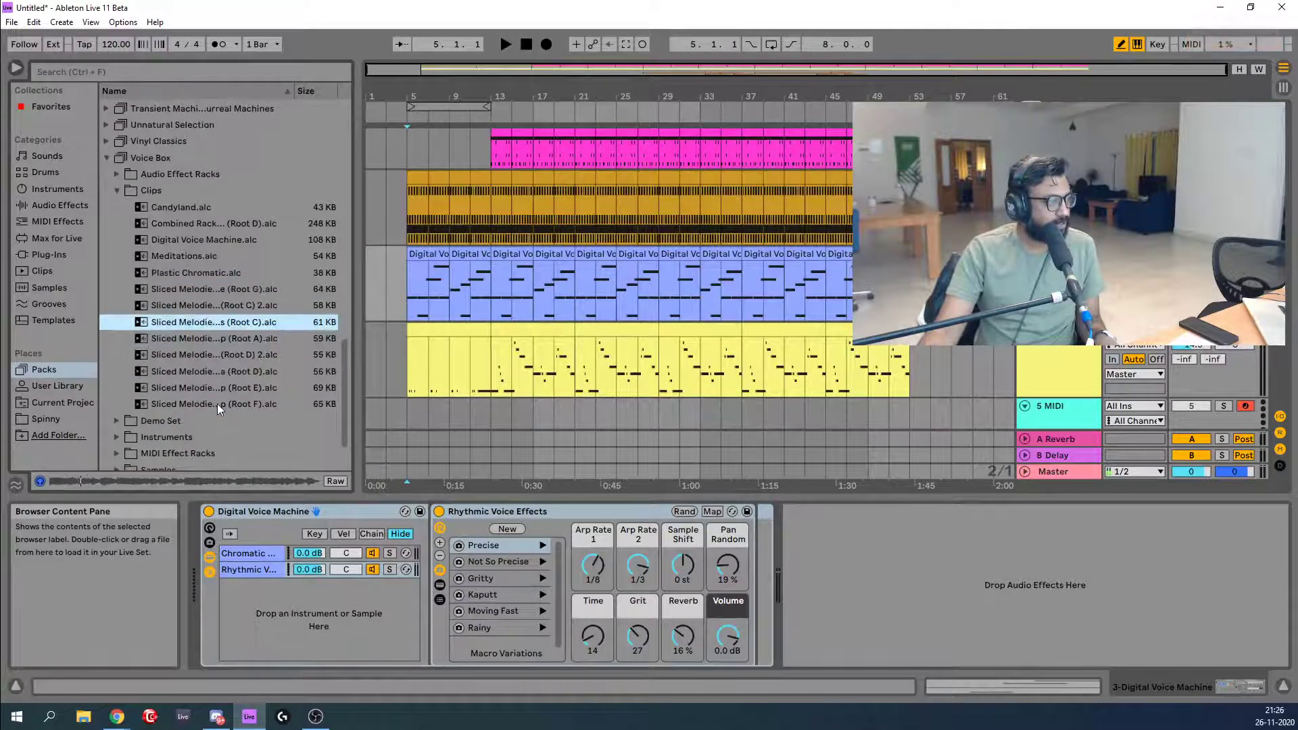
{"action": "left_click", "coordinate": [212, 357]}
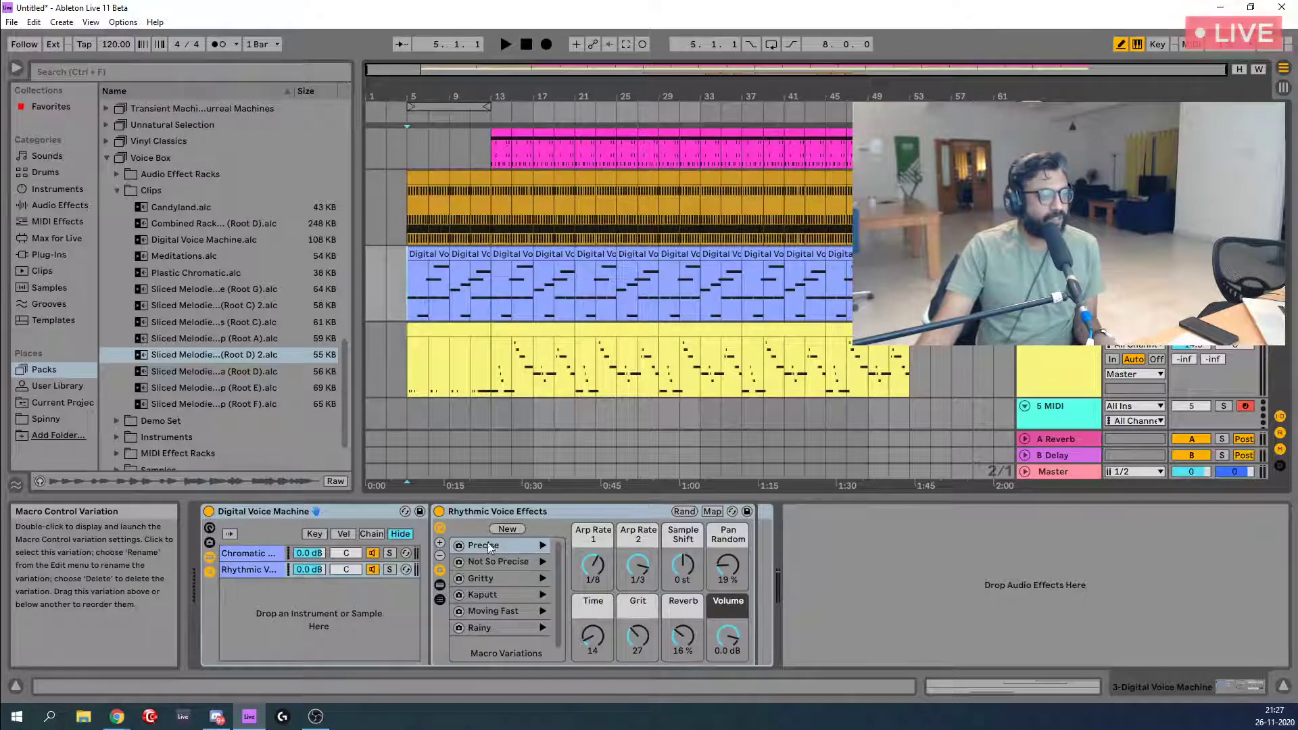
Play from bar 5 while launching the Not So Precise, Gritty, Kaputt, Moving Fast and Rainy macro variations, returning to Moving Fast.
{"action": "key", "text": "space"}
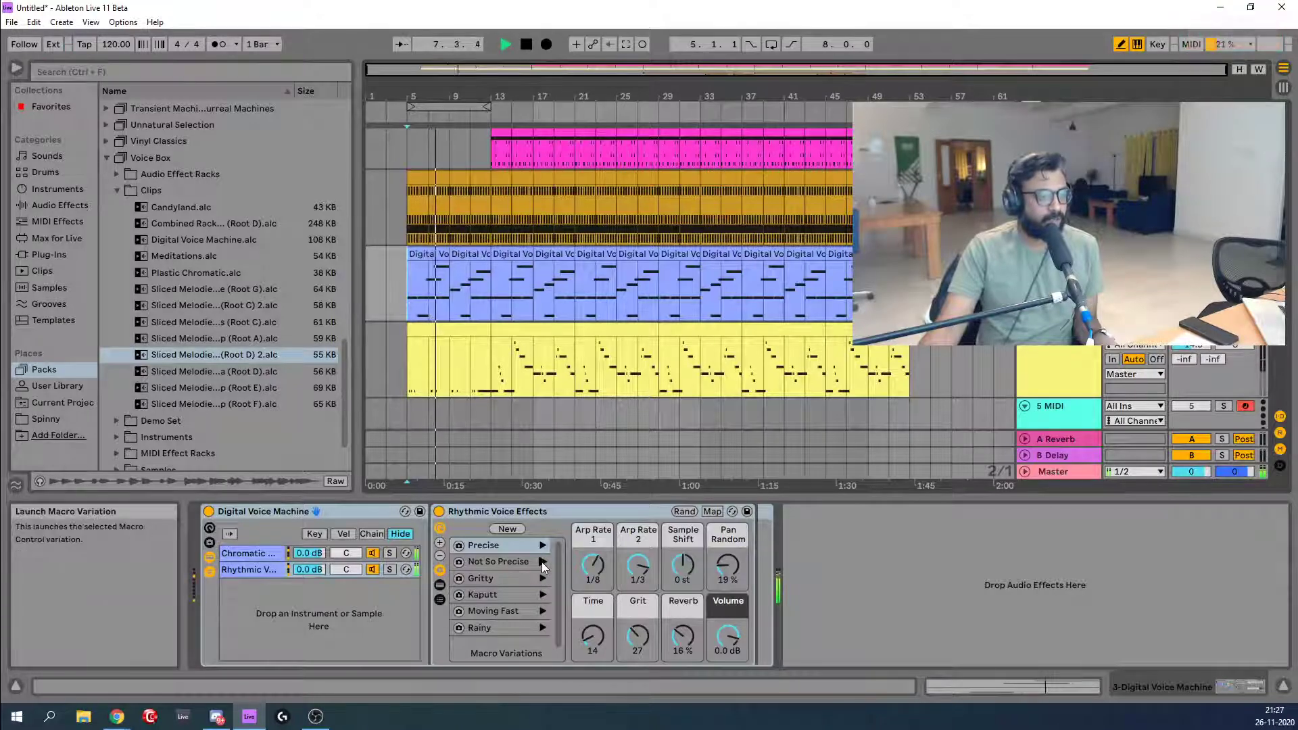
{"action": "left_click", "coordinate": [542, 561]}
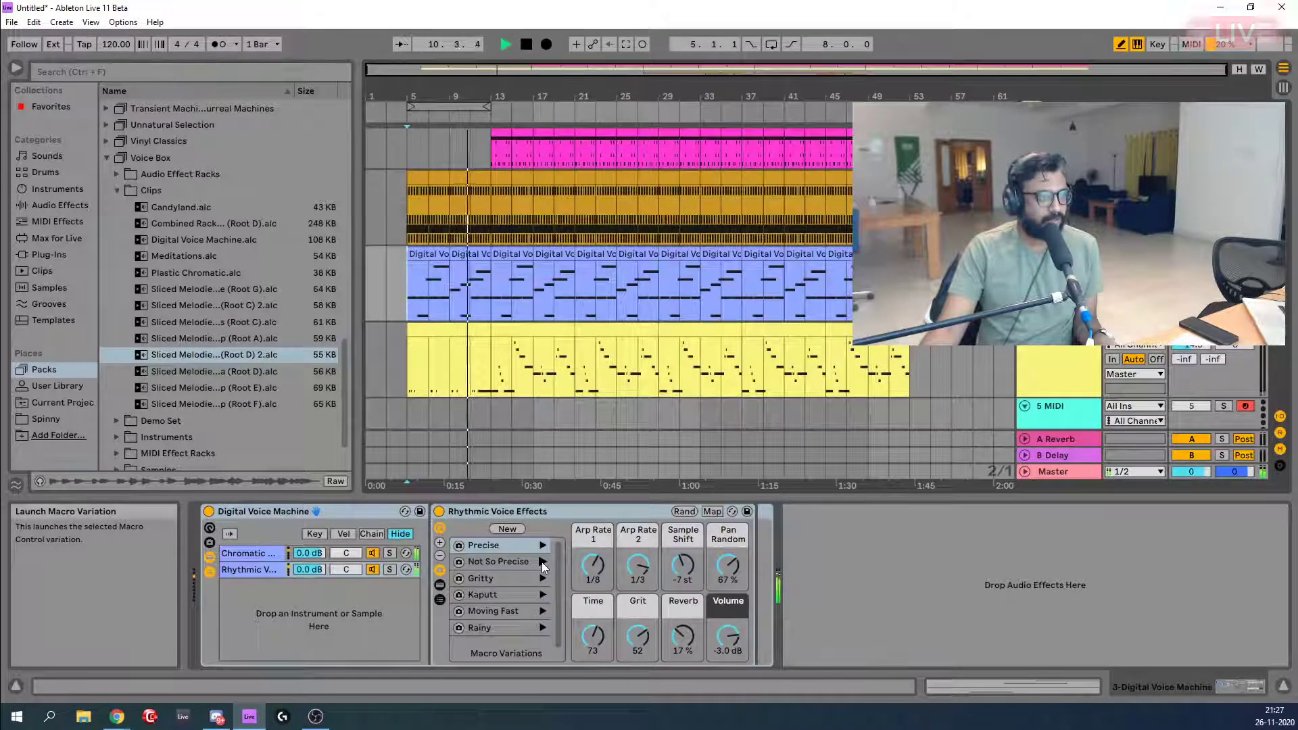
{"action": "left_click", "coordinate": [543, 580]}
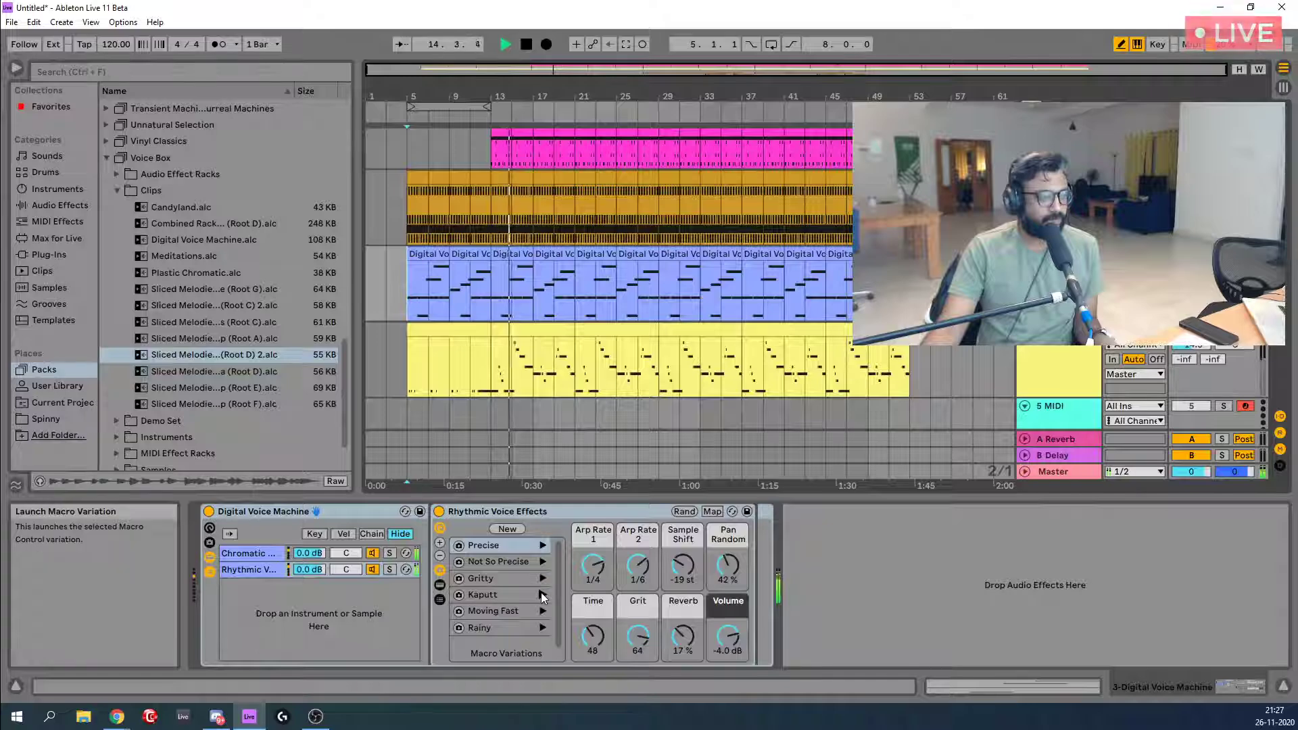
{"action": "left_click", "coordinate": [541, 595]}
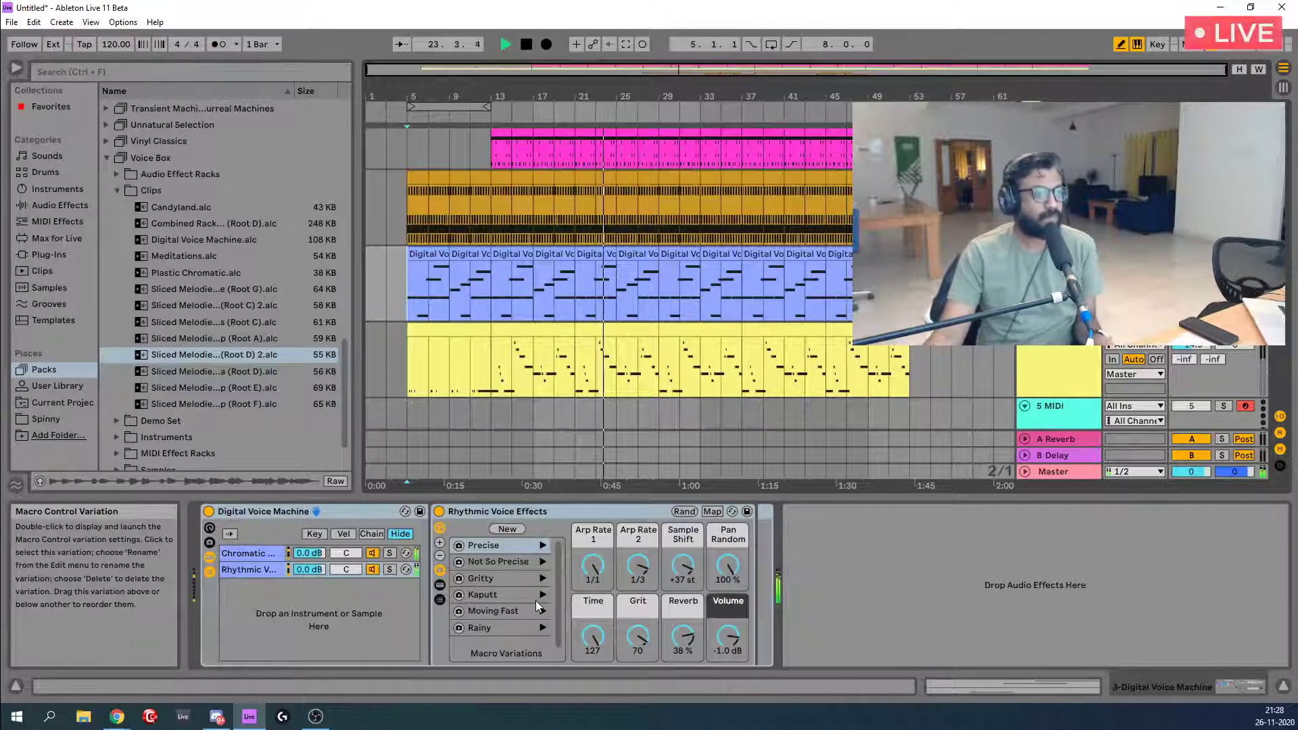
{"action": "left_click", "coordinate": [542, 611]}
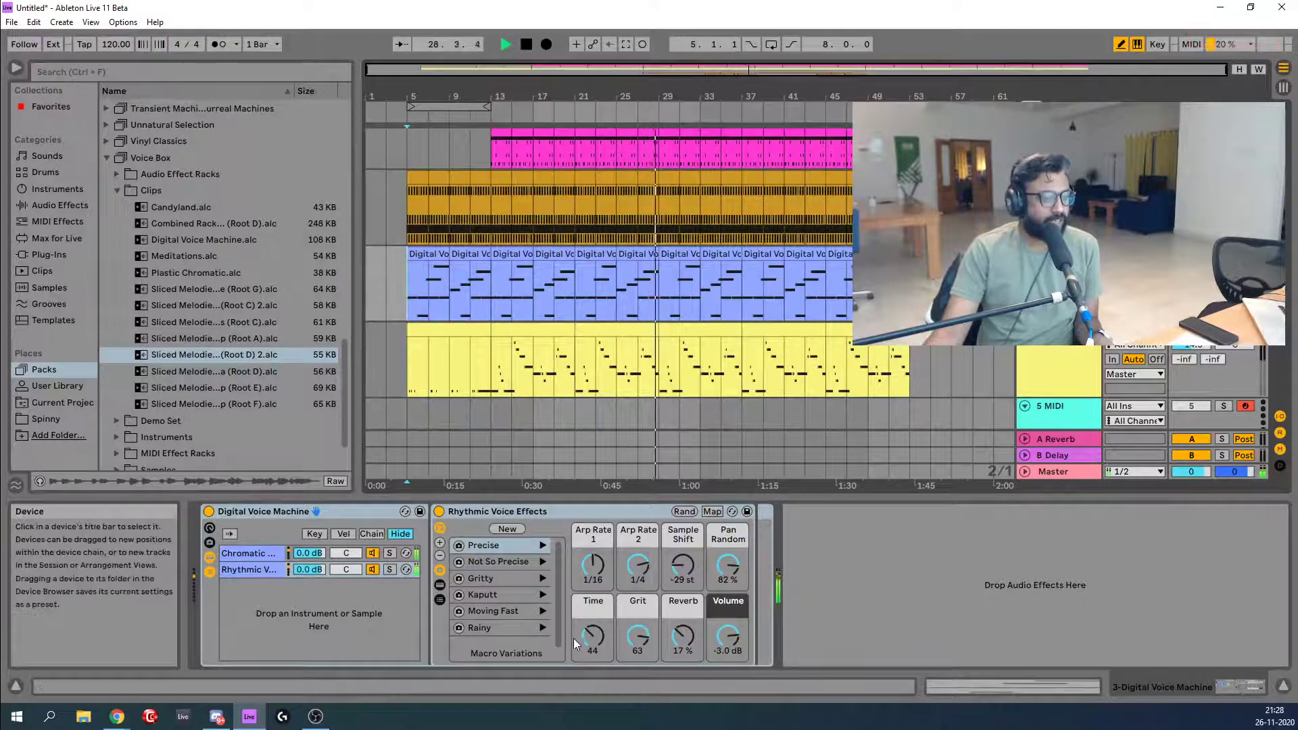
{"action": "left_click", "coordinate": [540, 627]}
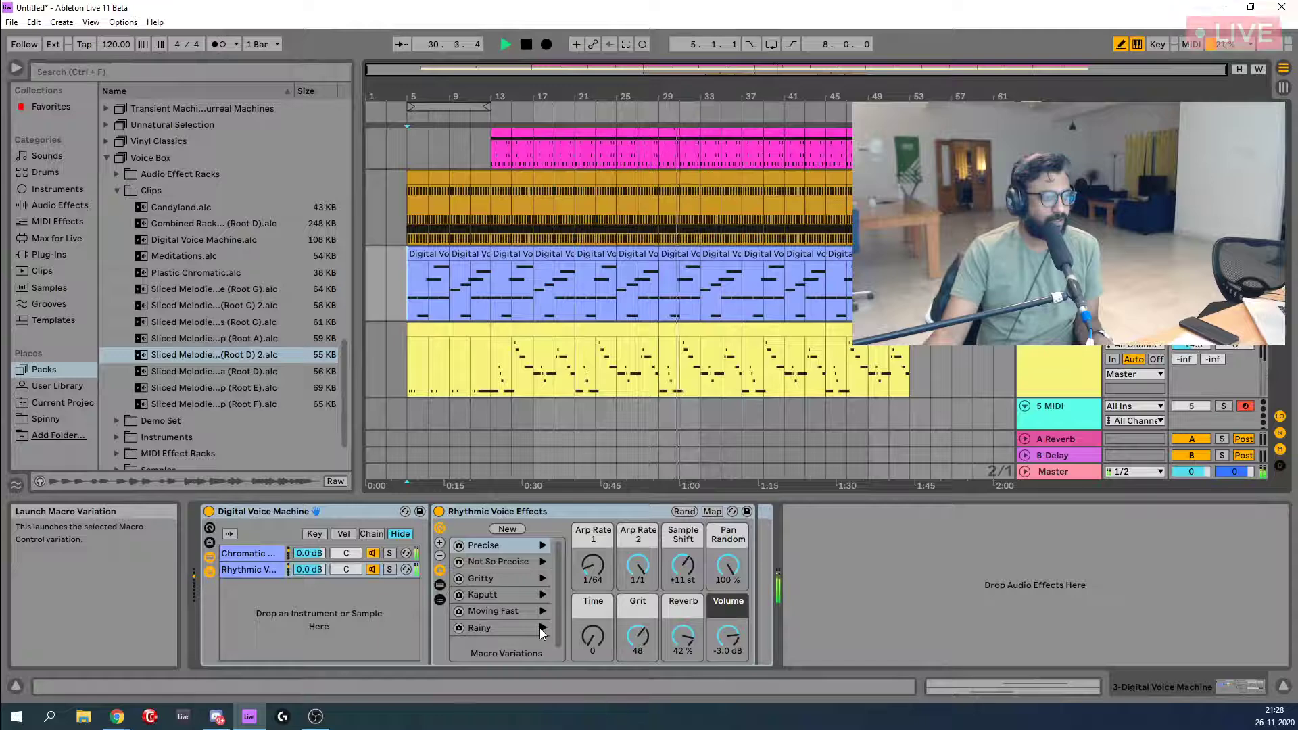
{"action": "left_click", "coordinate": [542, 611]}
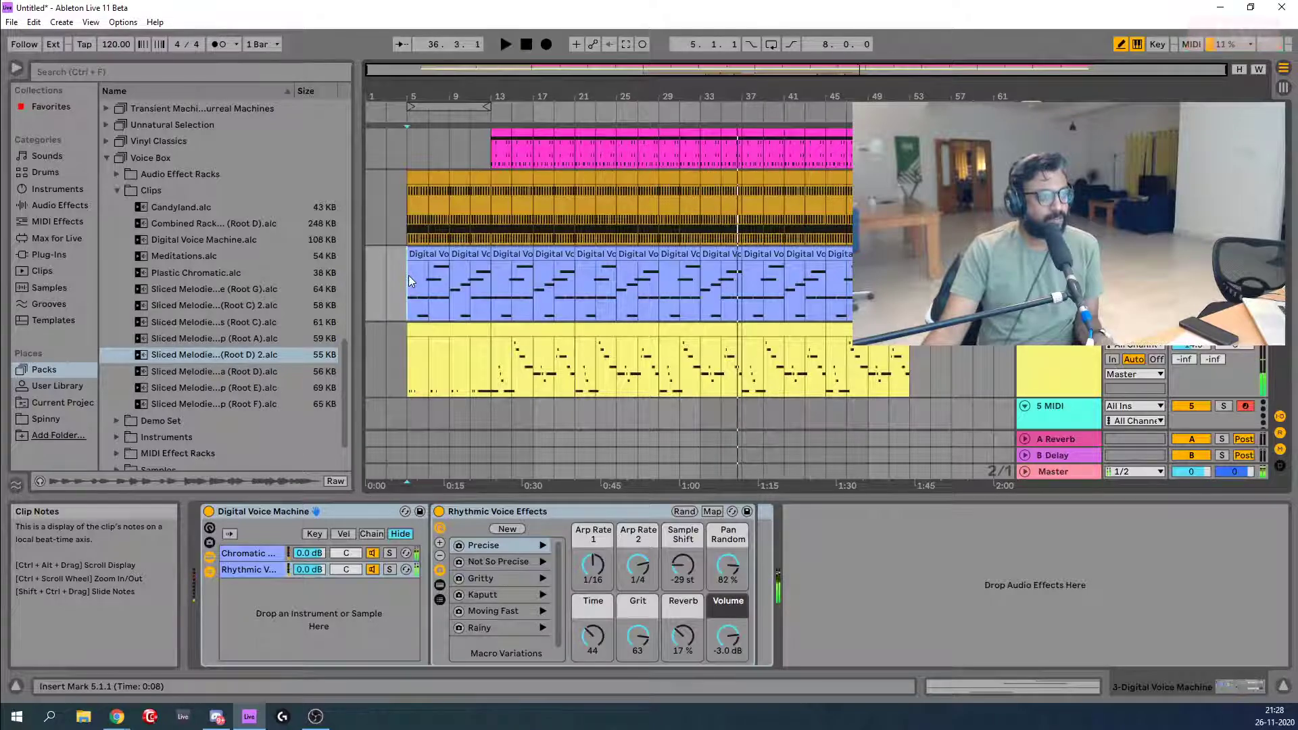
Play the arrangement from bar 5, audition the soloed Bass Azimuth track with its device shown, and turn its solo off.
{"action": "key", "text": "space"}
{"action": "key", "text": "space"}
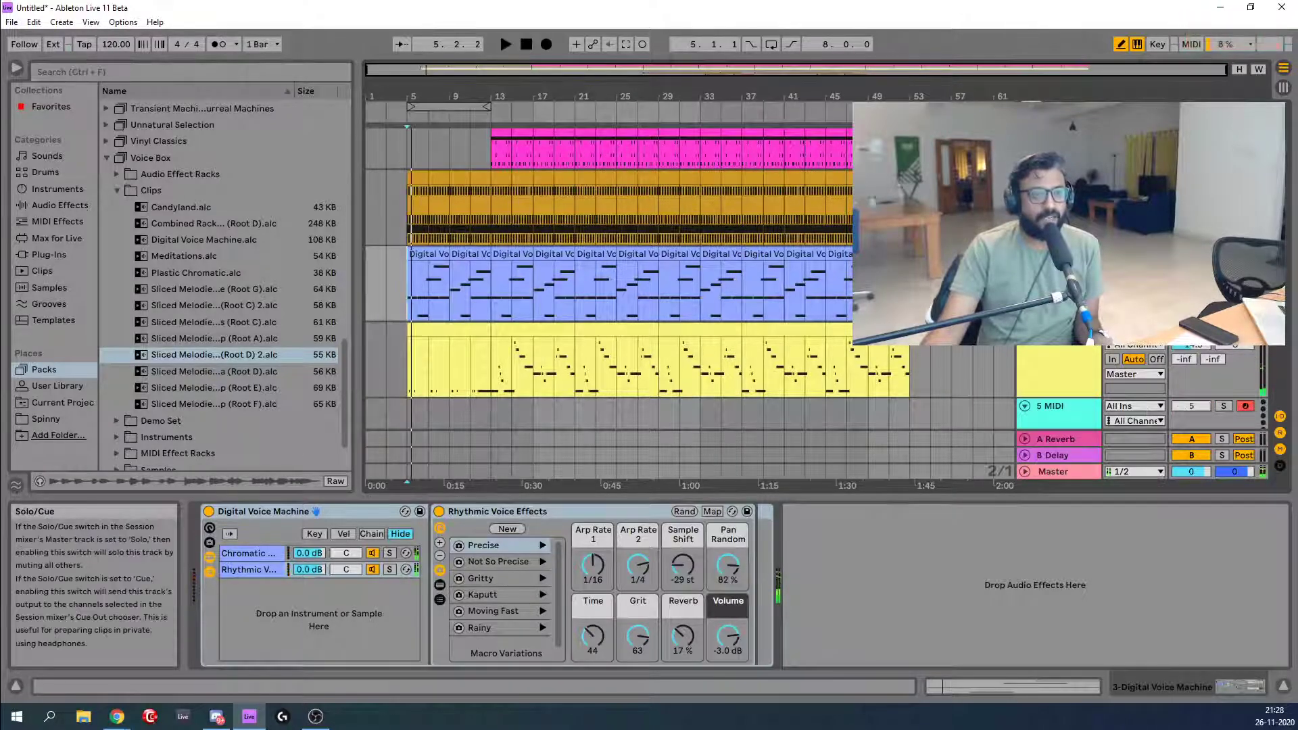
{"action": "key", "text": "space"}
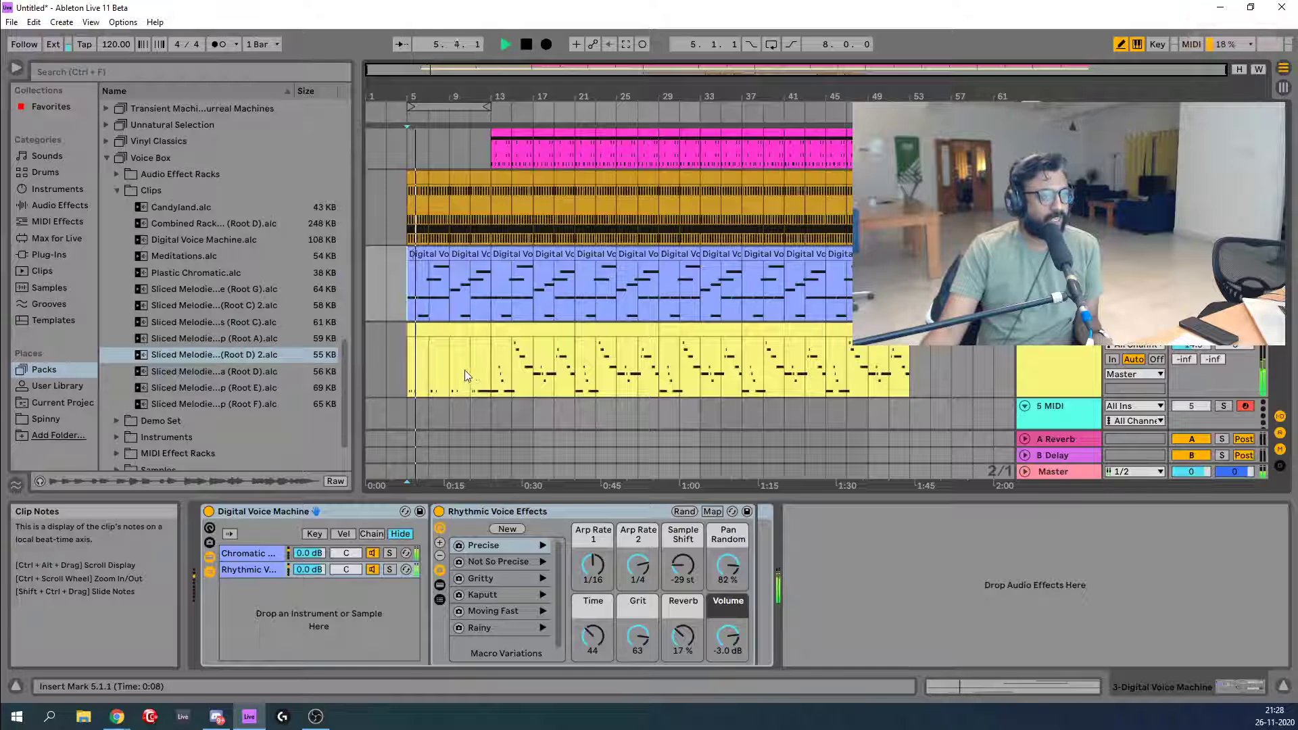
{"action": "left_click", "coordinate": [468, 371]}
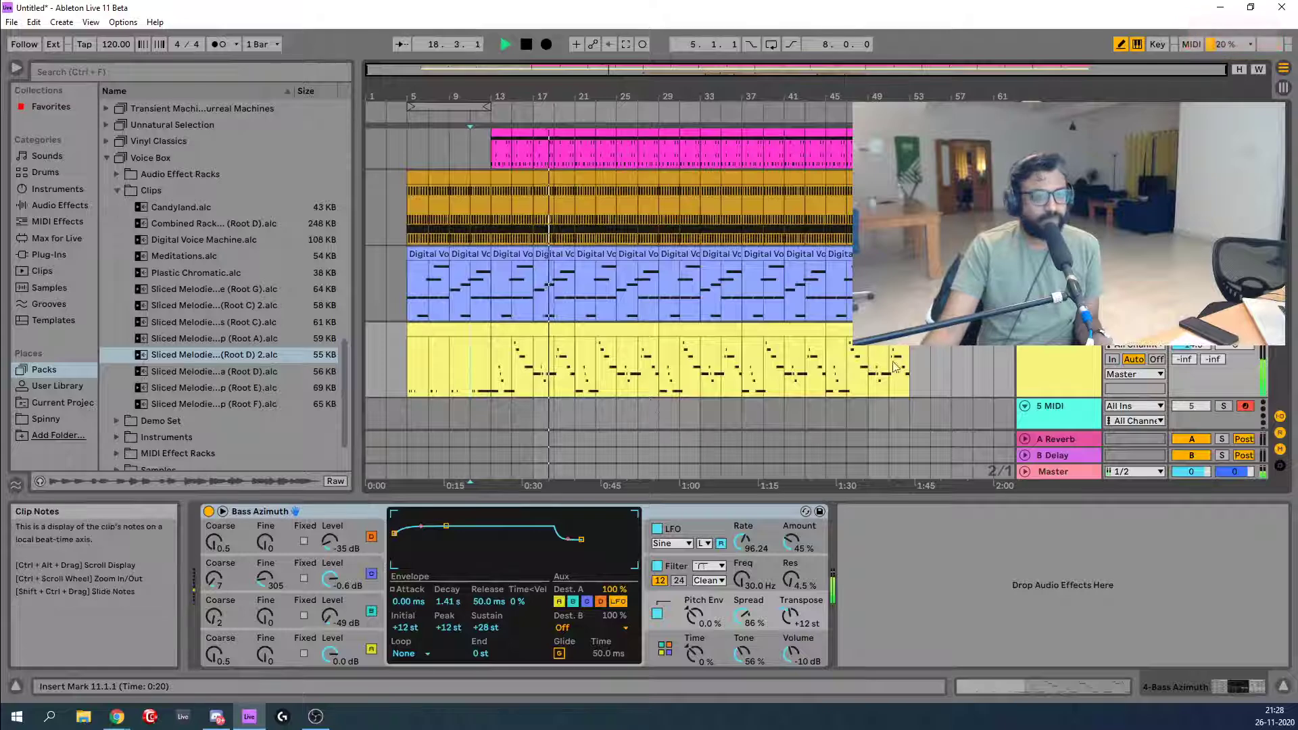
{"action": "key", "text": "space"}
{"action": "left_click", "coordinate": [1223, 330]}
Play the chopped Audio 2 clips on the 7 Audio and 8 Audio tracks from bar 21.
{"action": "scroll", "coordinate": [918, 346], "scroll_direction": "down", "scroll_amount": 1}
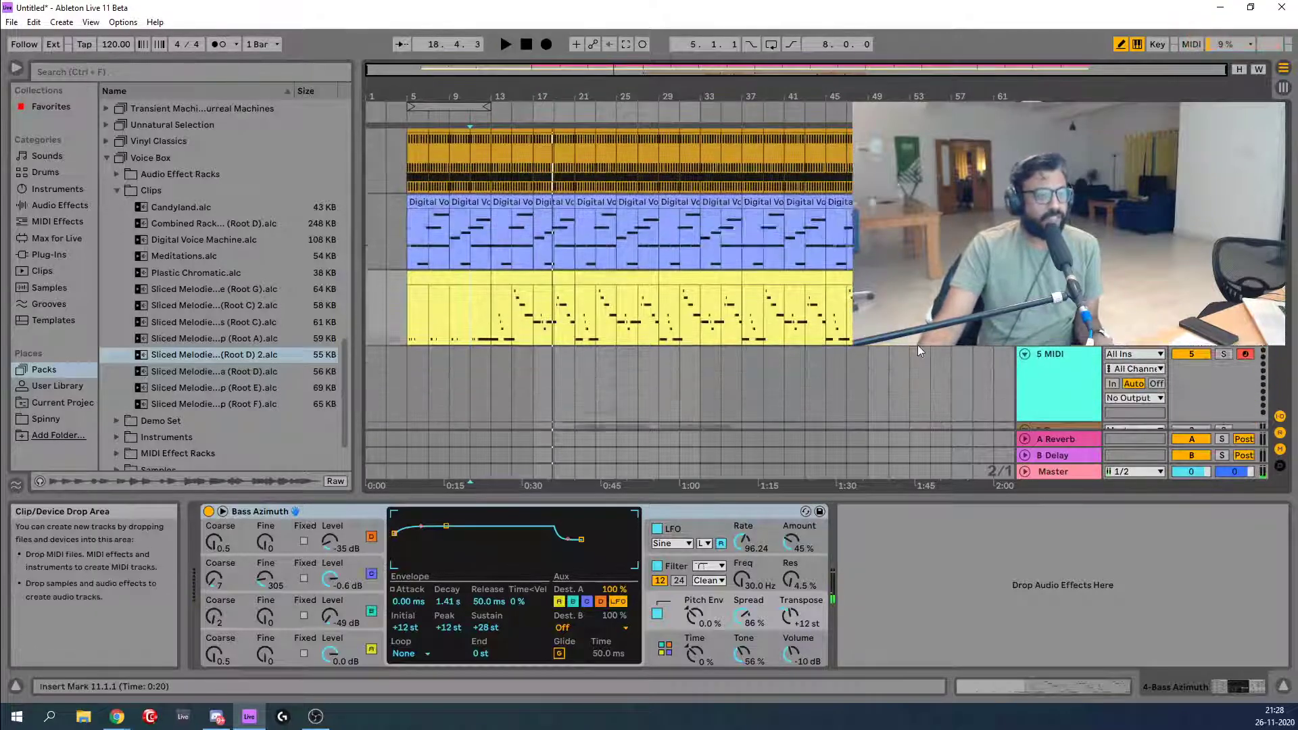
{"action": "scroll", "coordinate": [918, 344], "scroll_direction": "down", "scroll_amount": 5}
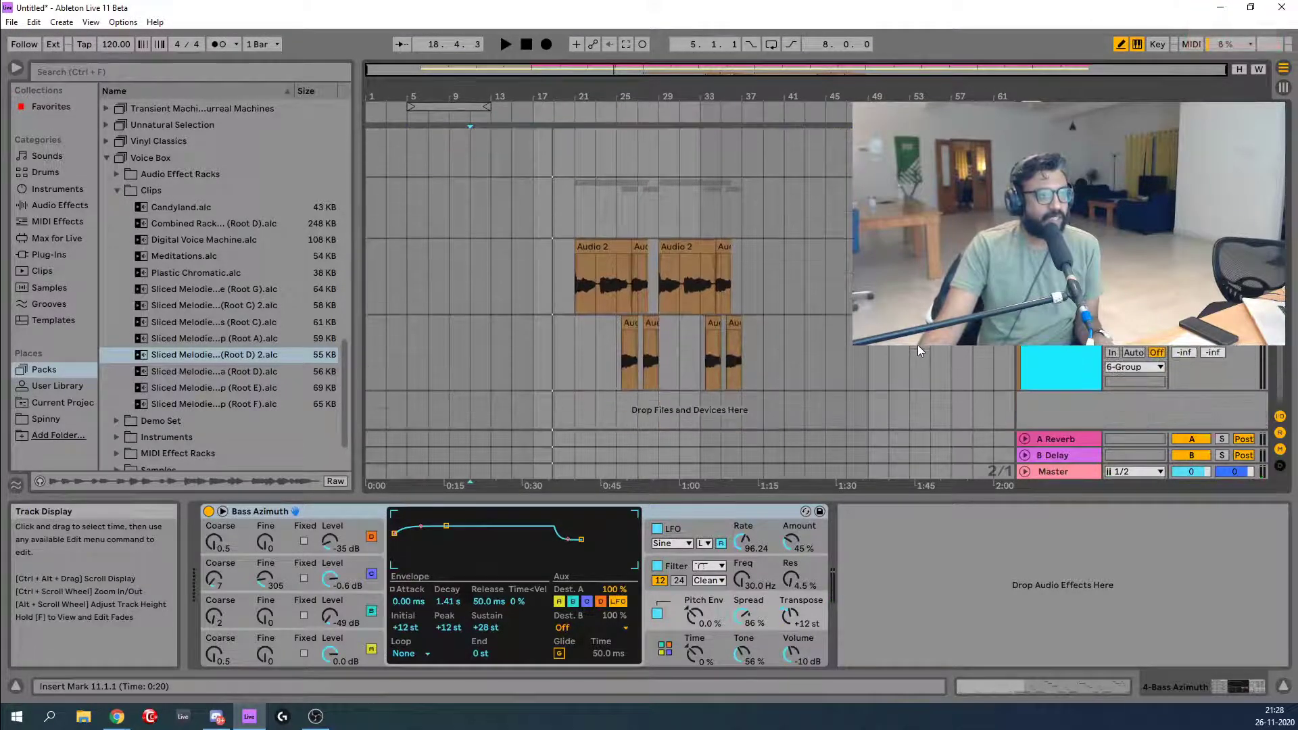
{"action": "left_click", "coordinate": [574, 286]}
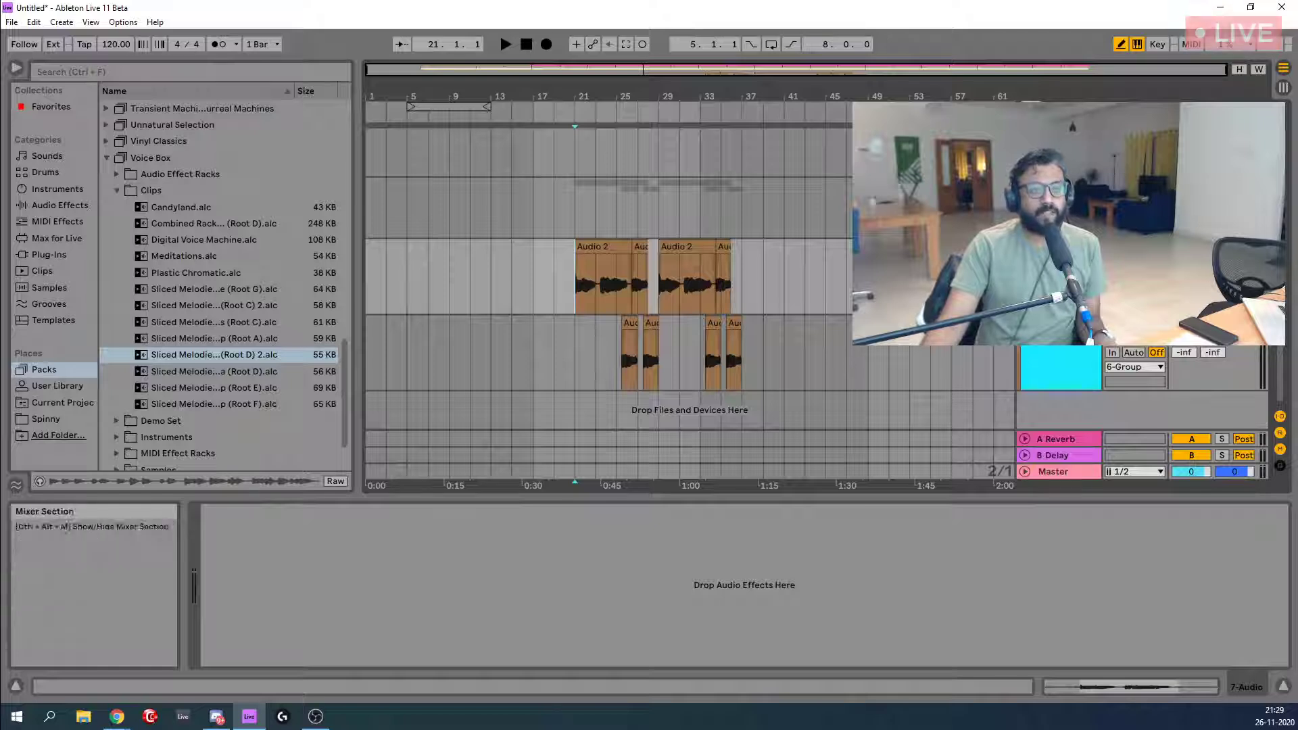
{"action": "key", "text": "space"}
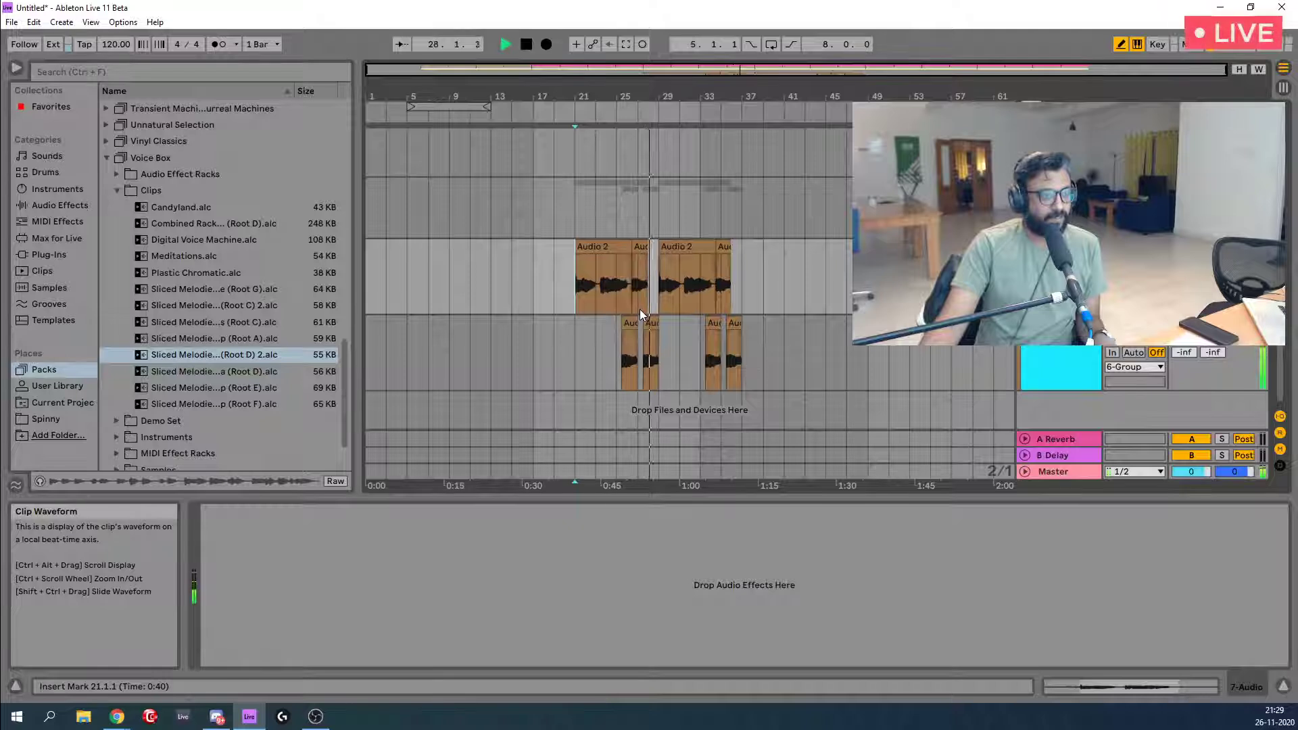
{"action": "key", "text": "space"}
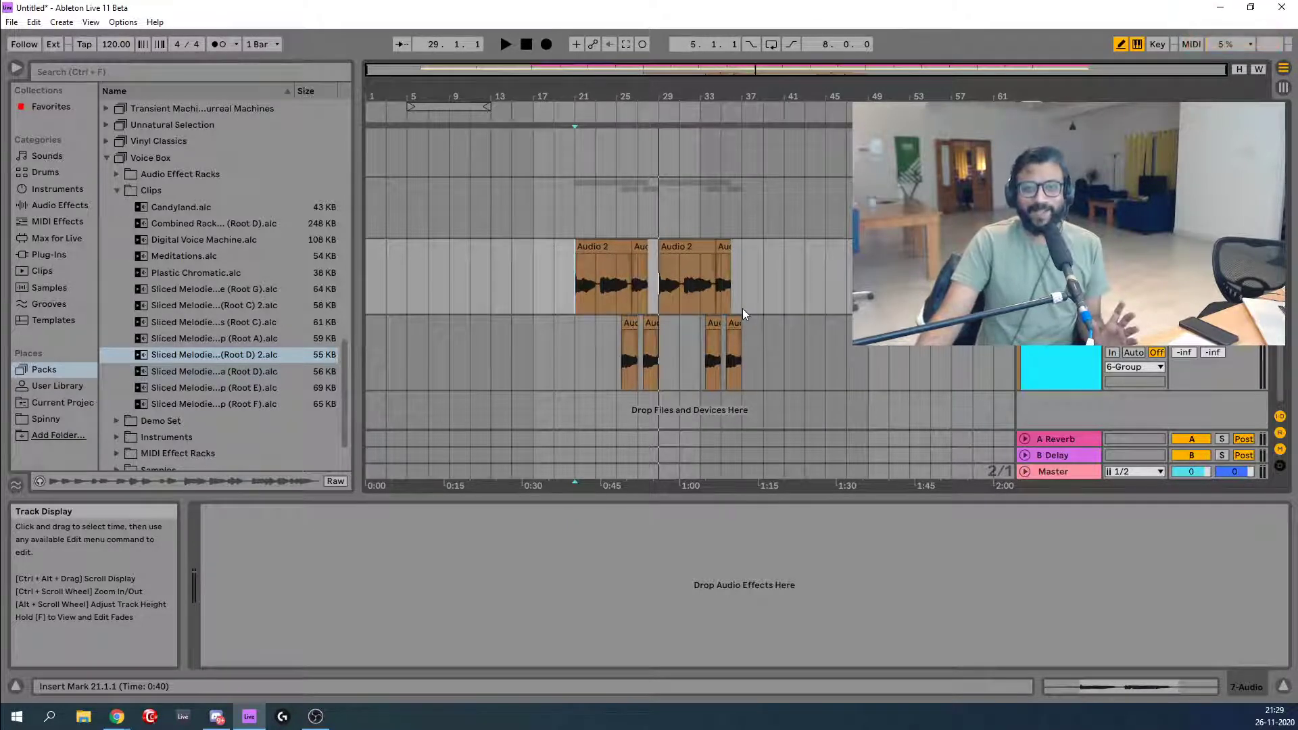
Select the first Castle Kit drum clip at bar 13, solo the track and play it from there.
{"action": "scroll", "coordinate": [643, 335], "scroll_direction": "up", "scroll_amount": 2}
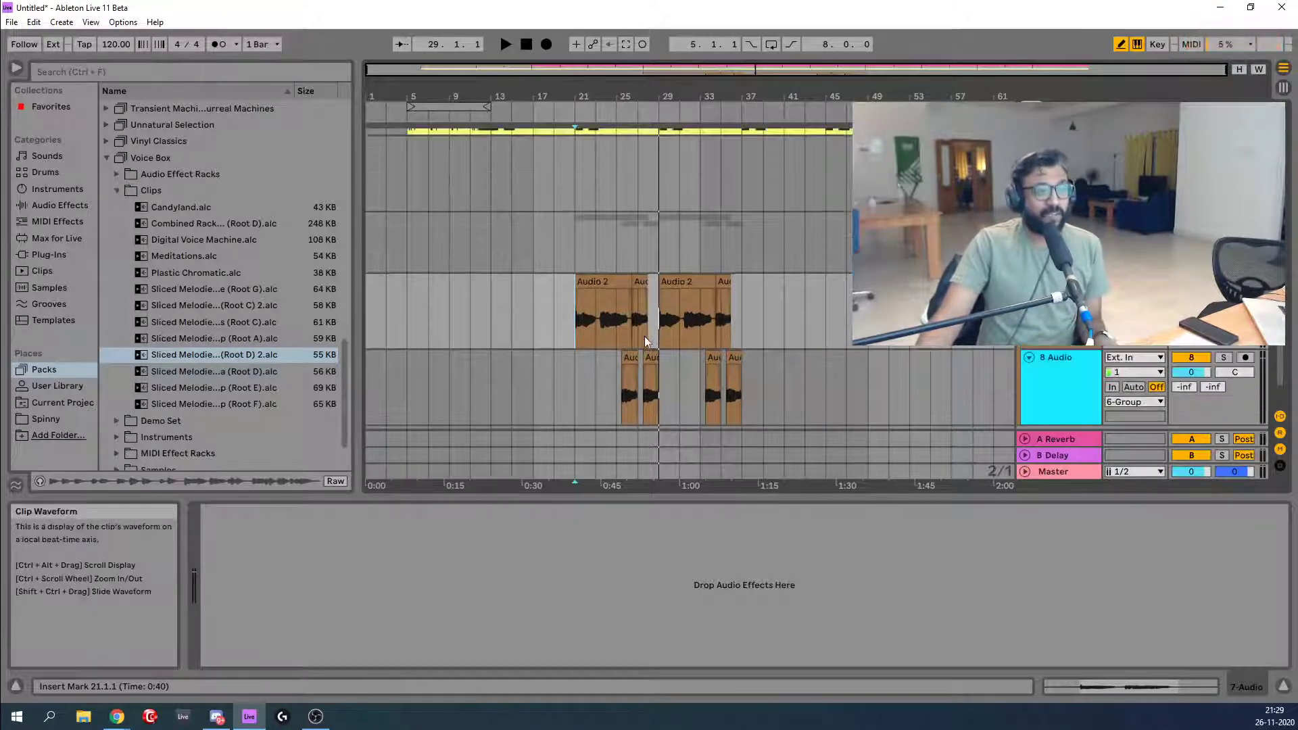
{"action": "scroll", "coordinate": [651, 345], "scroll_direction": "up", "scroll_amount": 6}
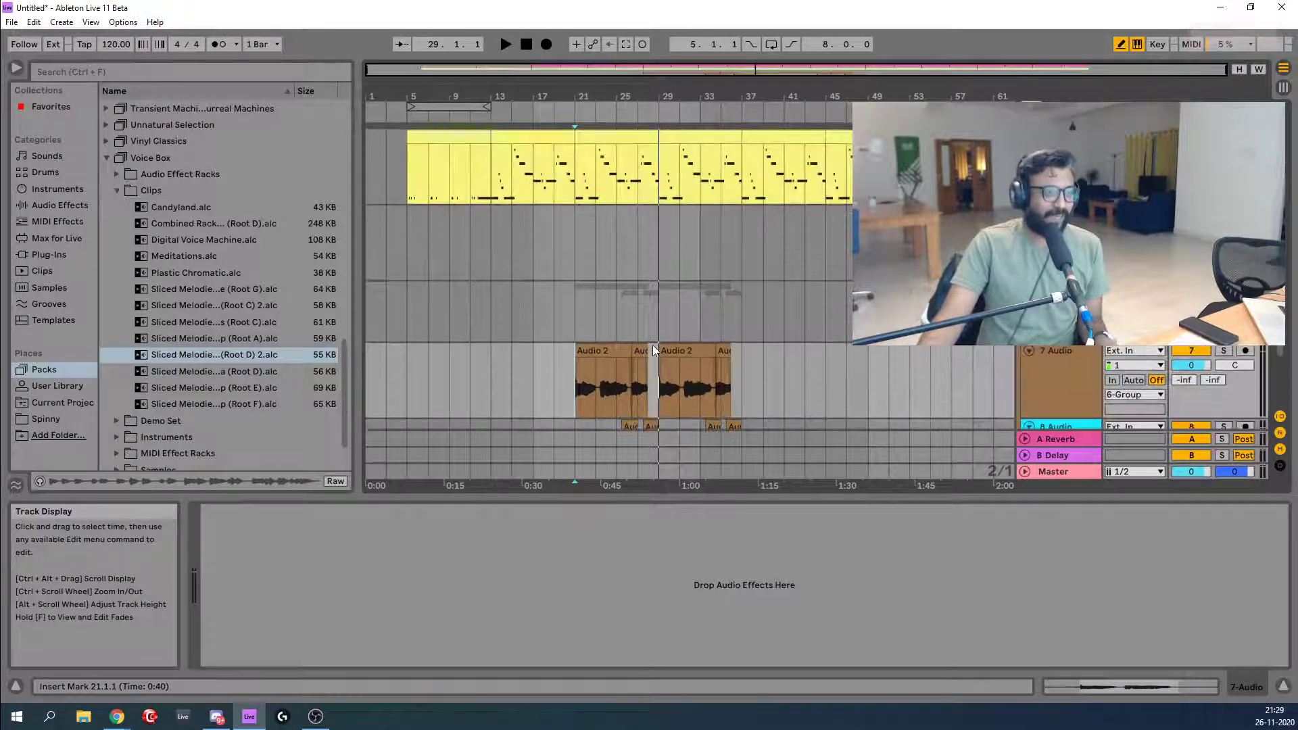
{"action": "scroll", "coordinate": [653, 351], "scroll_direction": "up", "scroll_amount": 7}
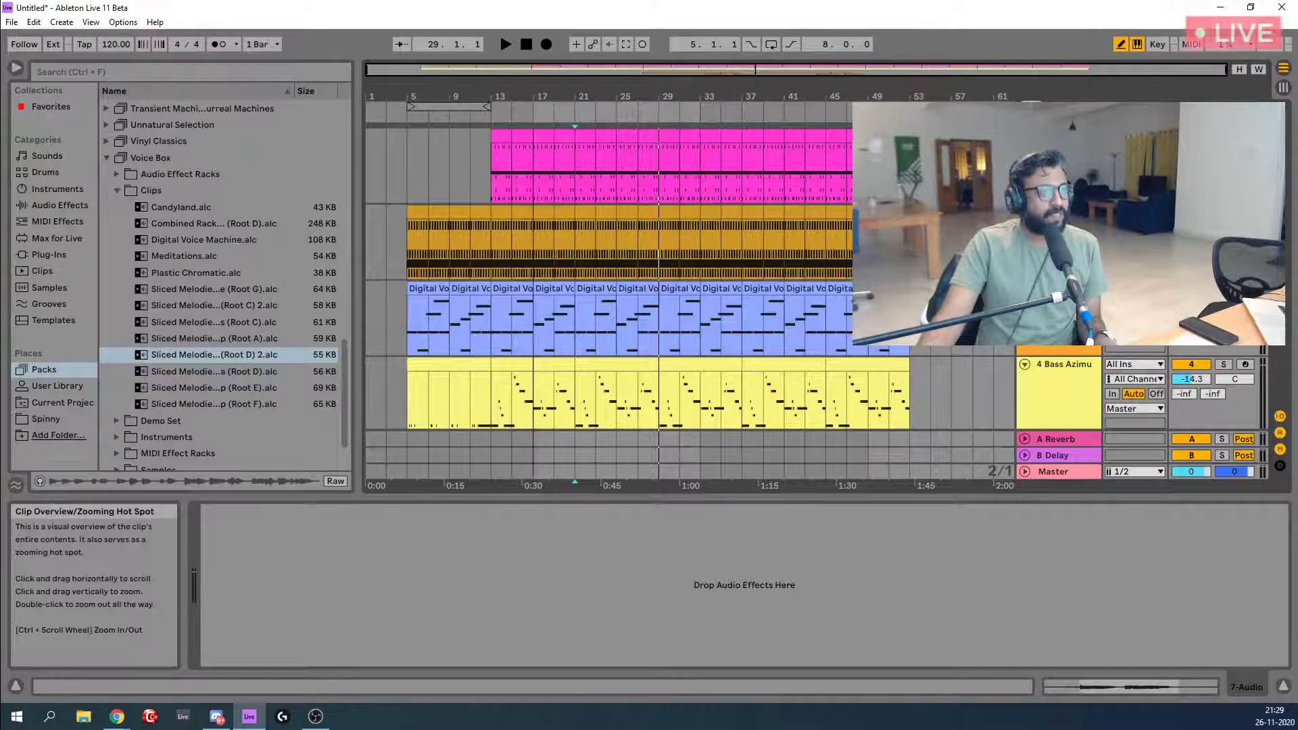
{"action": "left_click_drag", "start_coordinate": [588, 69], "coordinate": [588, 98]}
{"action": "left_click", "coordinate": [468, 135]}
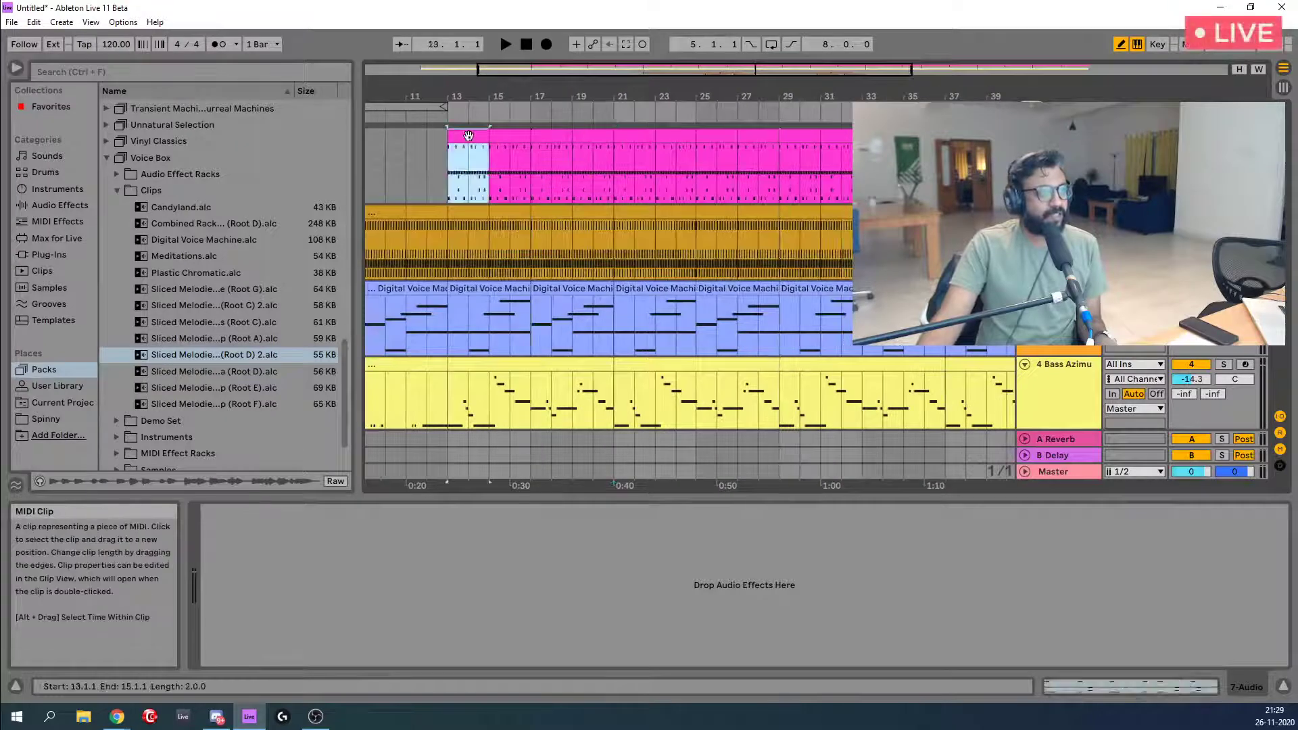
{"action": "left_click", "coordinate": [1223, 136]}
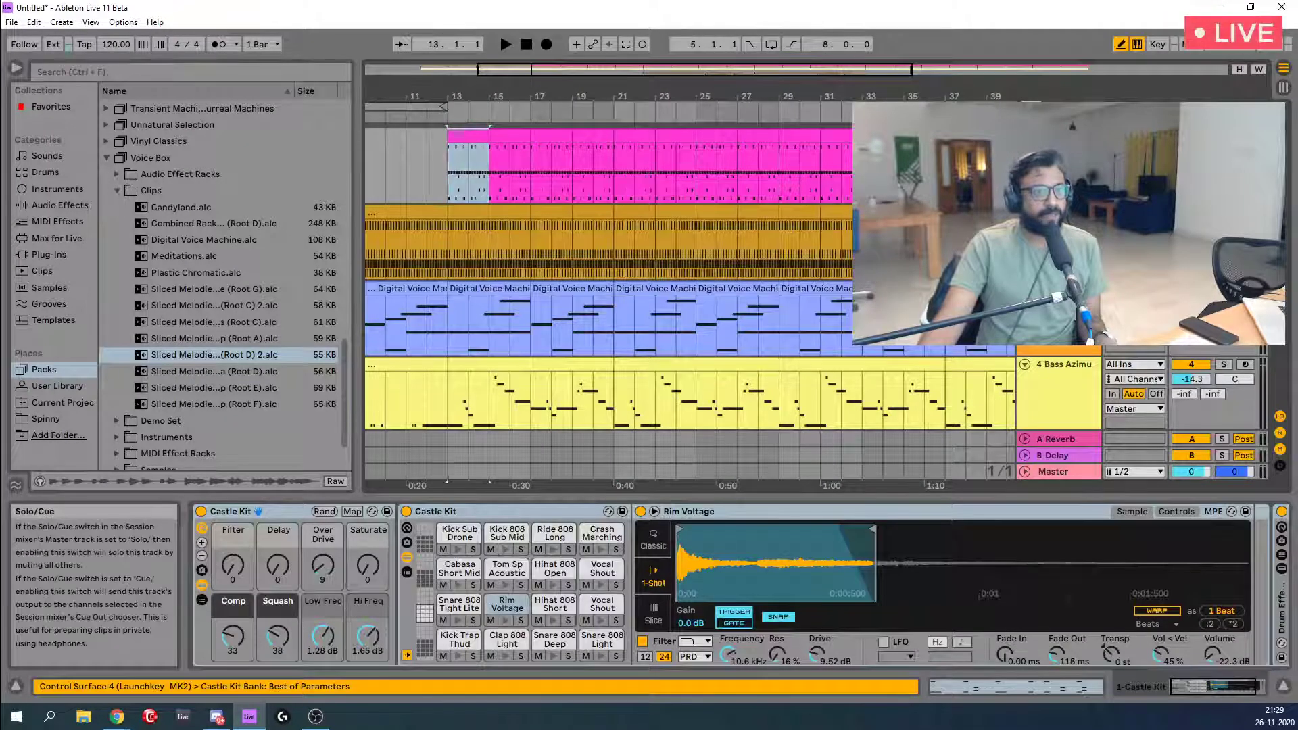
{"action": "key", "text": "space"}
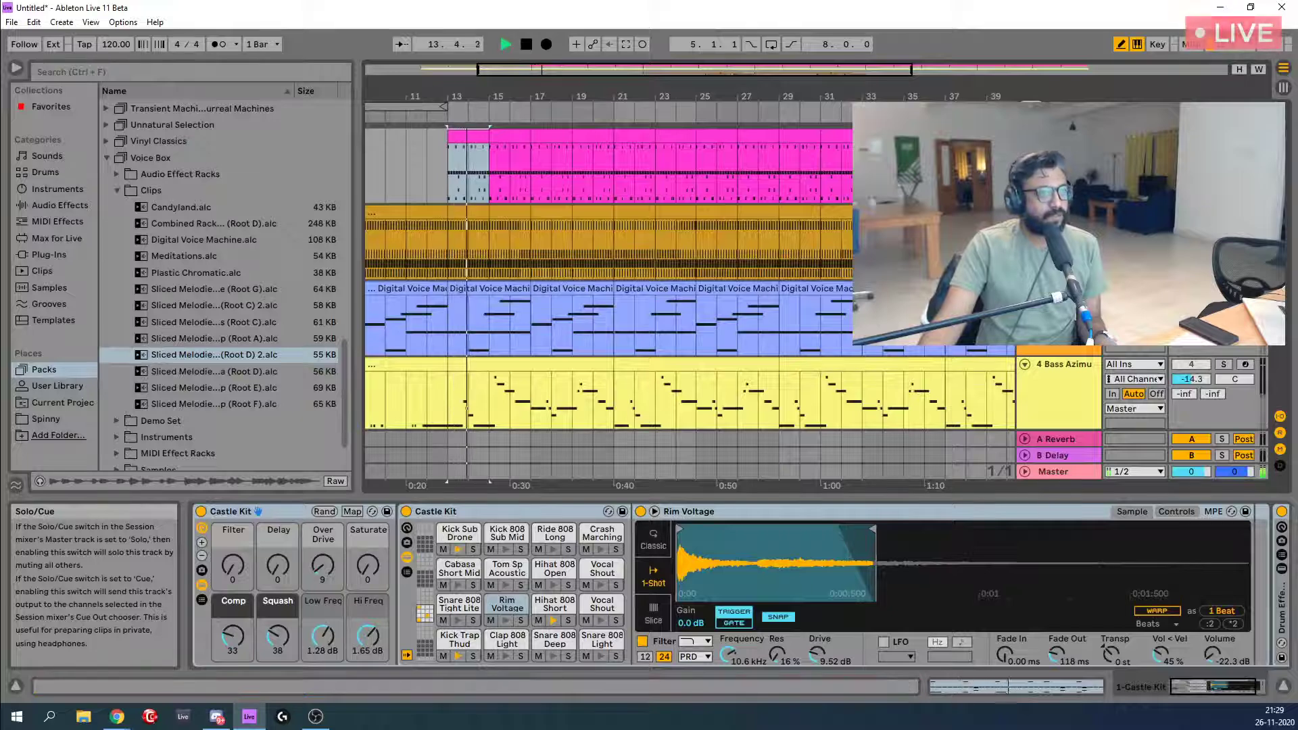
{"action": "key", "text": "space"}
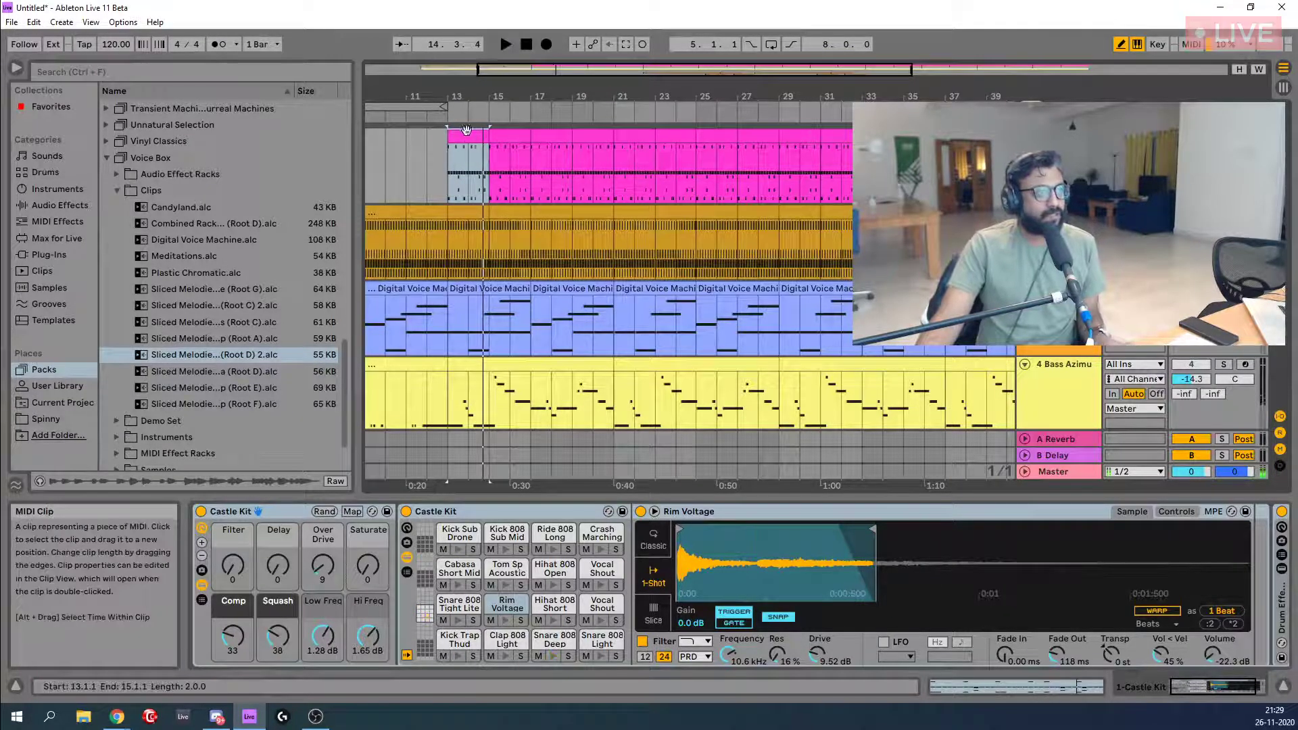
Loop the first Castle Kit clip over bars 13 to 15 and open it in the note editor.
{"action": "left_click", "coordinate": [467, 137]}
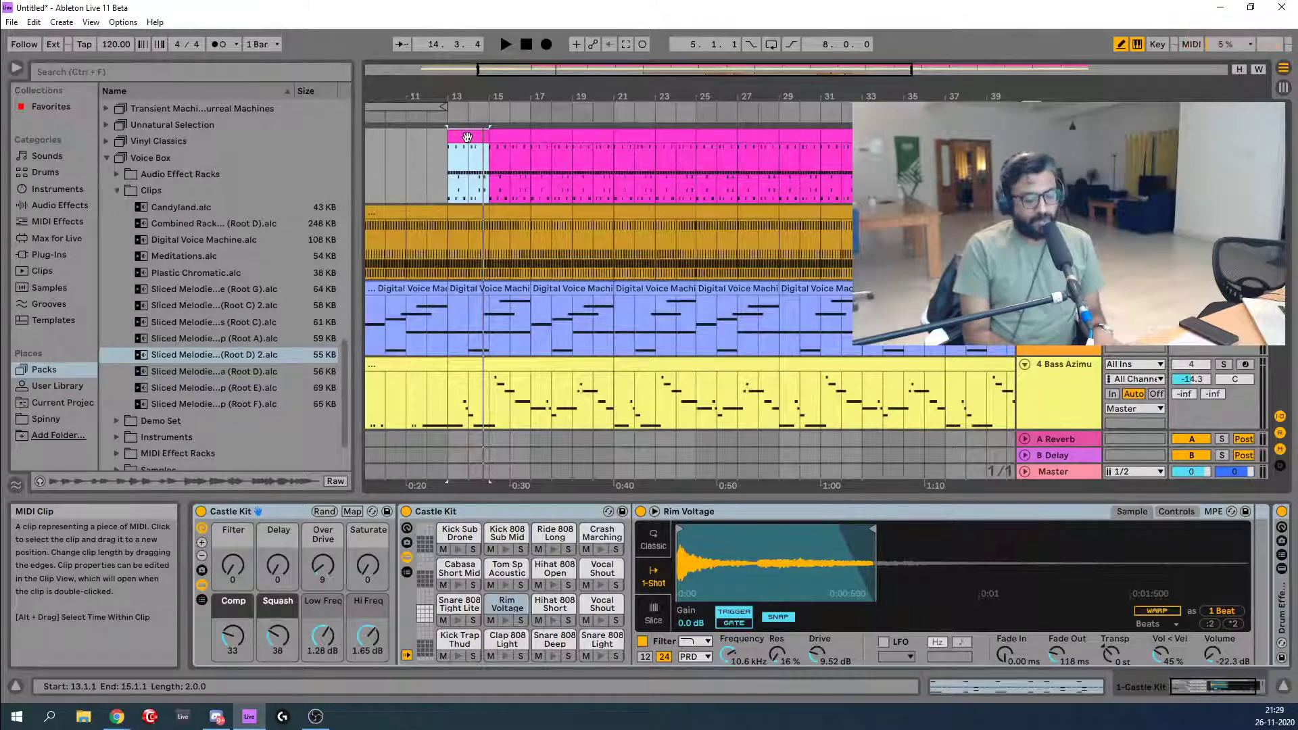
{"action": "key", "text": "ctrl+l"}
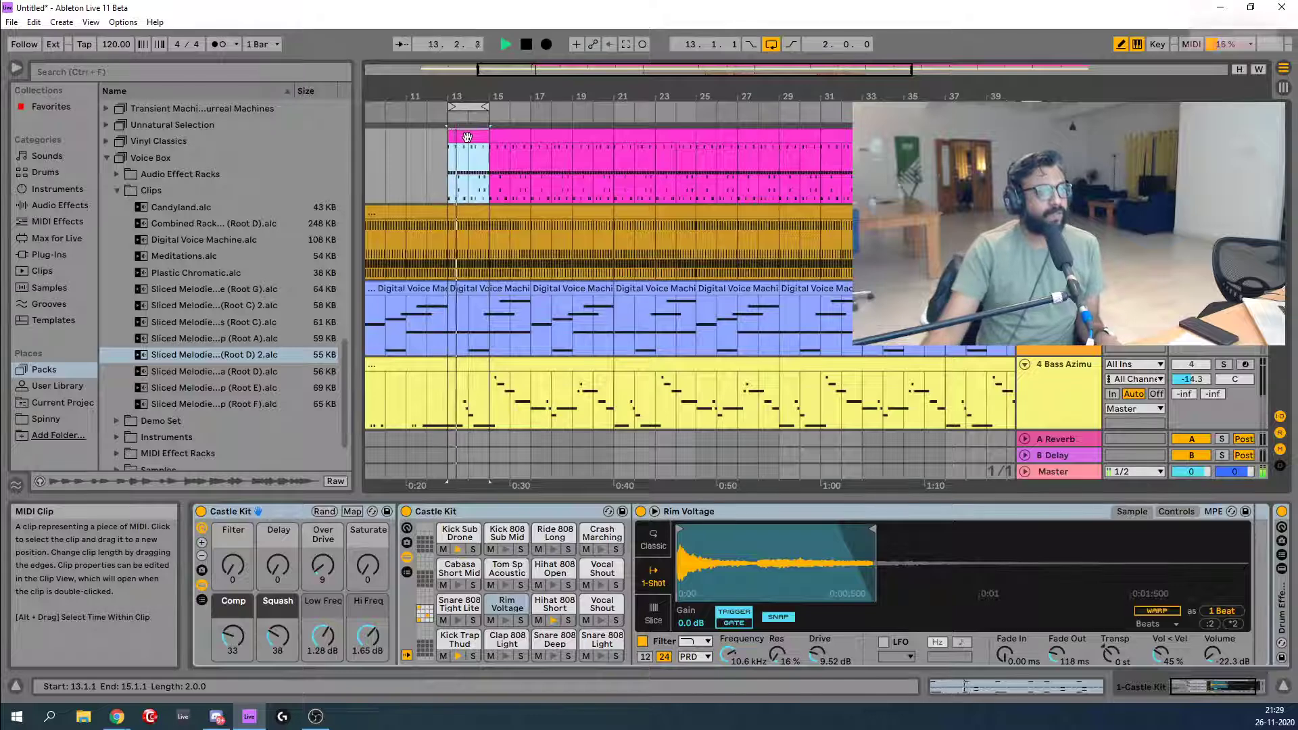
{"action": "double_click", "coordinate": [467, 137]}
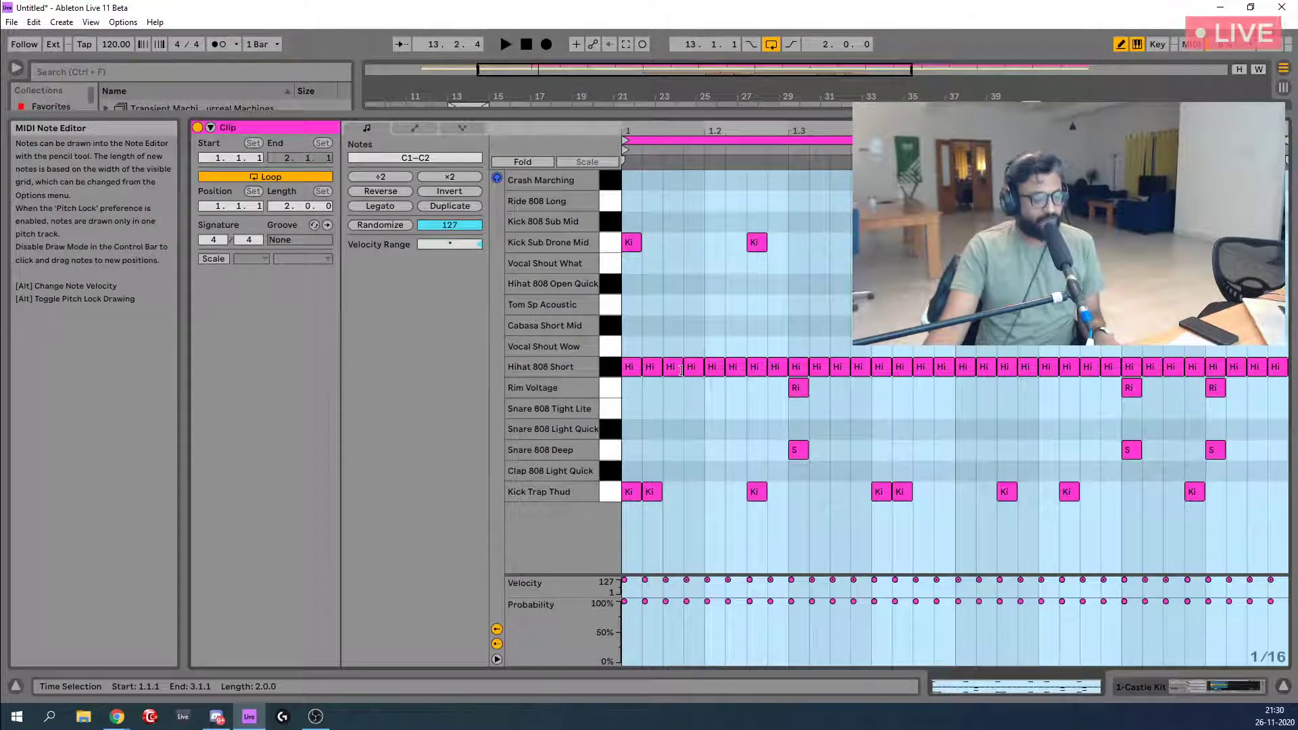
With draw mode off, select all Hihat 808 Short notes, audition them at velocity 1 and set their velocity to 40.
{"action": "key", "text": "b"}
{"action": "left_click", "coordinate": [612, 370]}
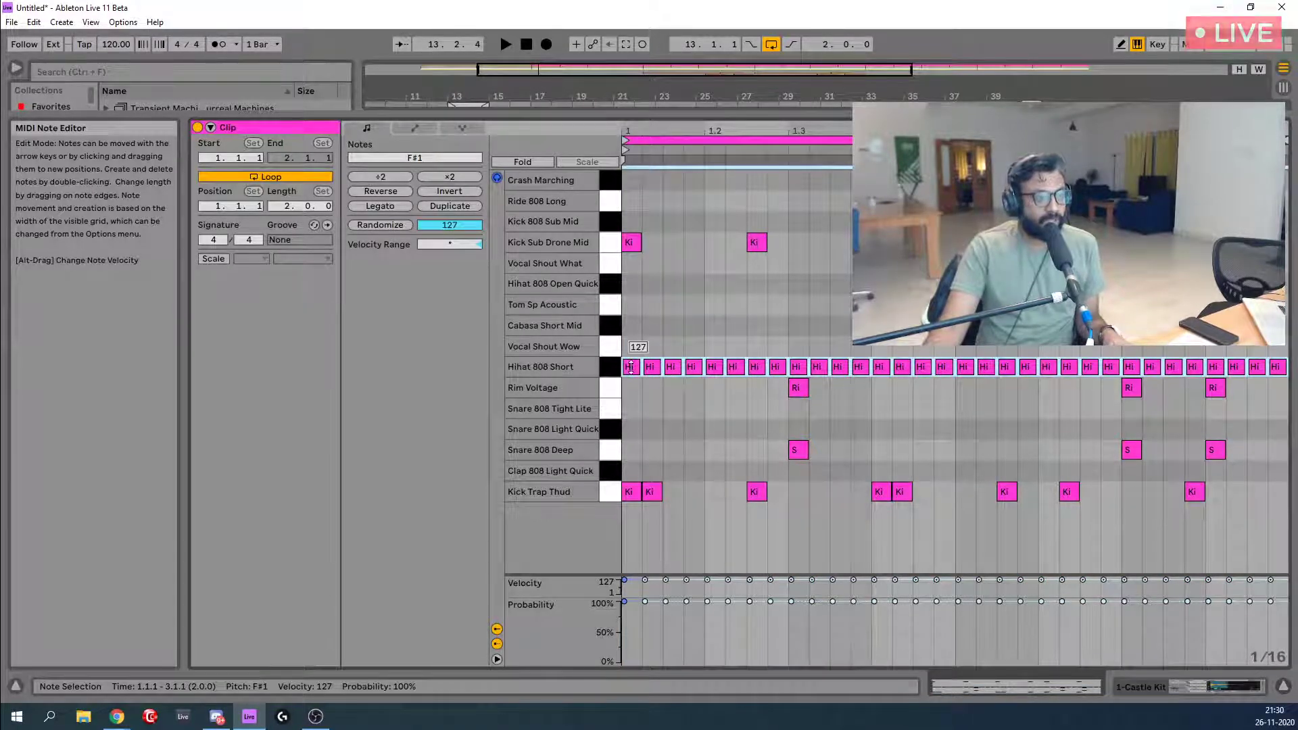
{"action": "left_click_drag", "start_coordinate": [630, 367], "coordinate": [630, 453]}
{"action": "key", "text": "space"}
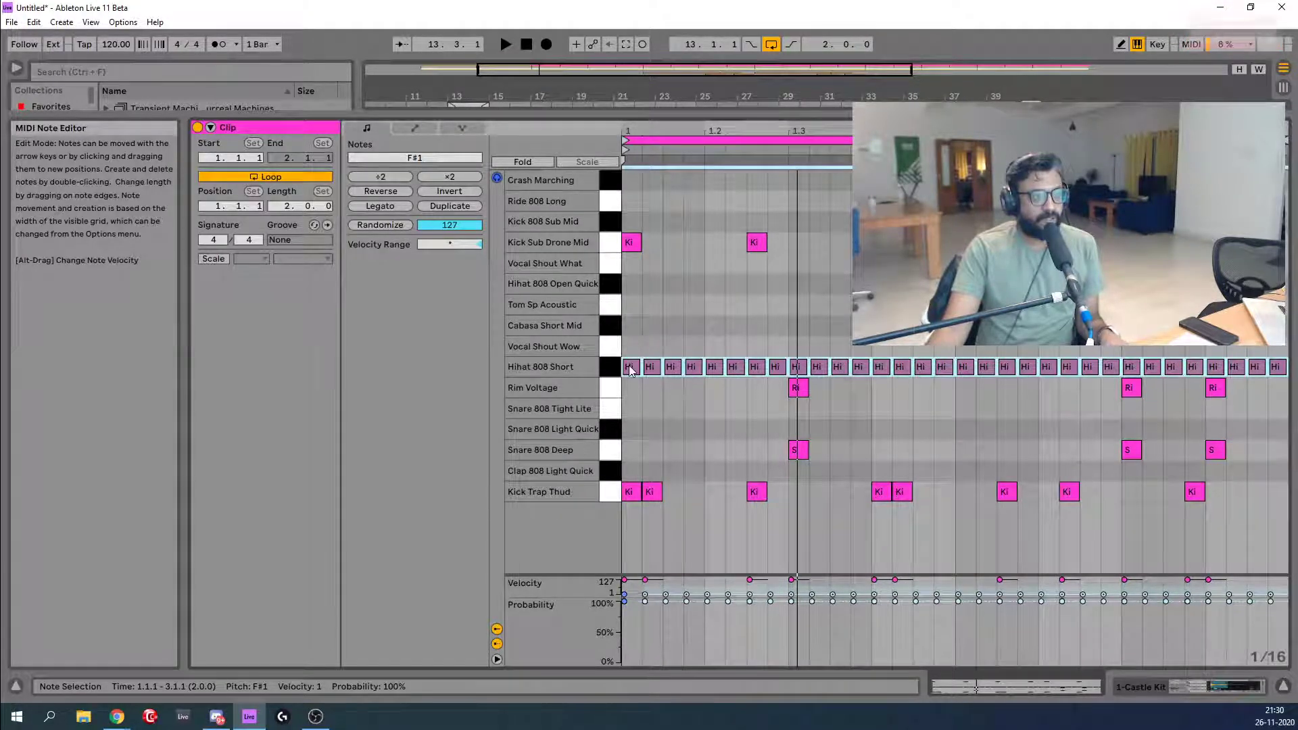
{"action": "left_click_drag", "start_coordinate": [630, 371], "coordinate": [630, 343]}
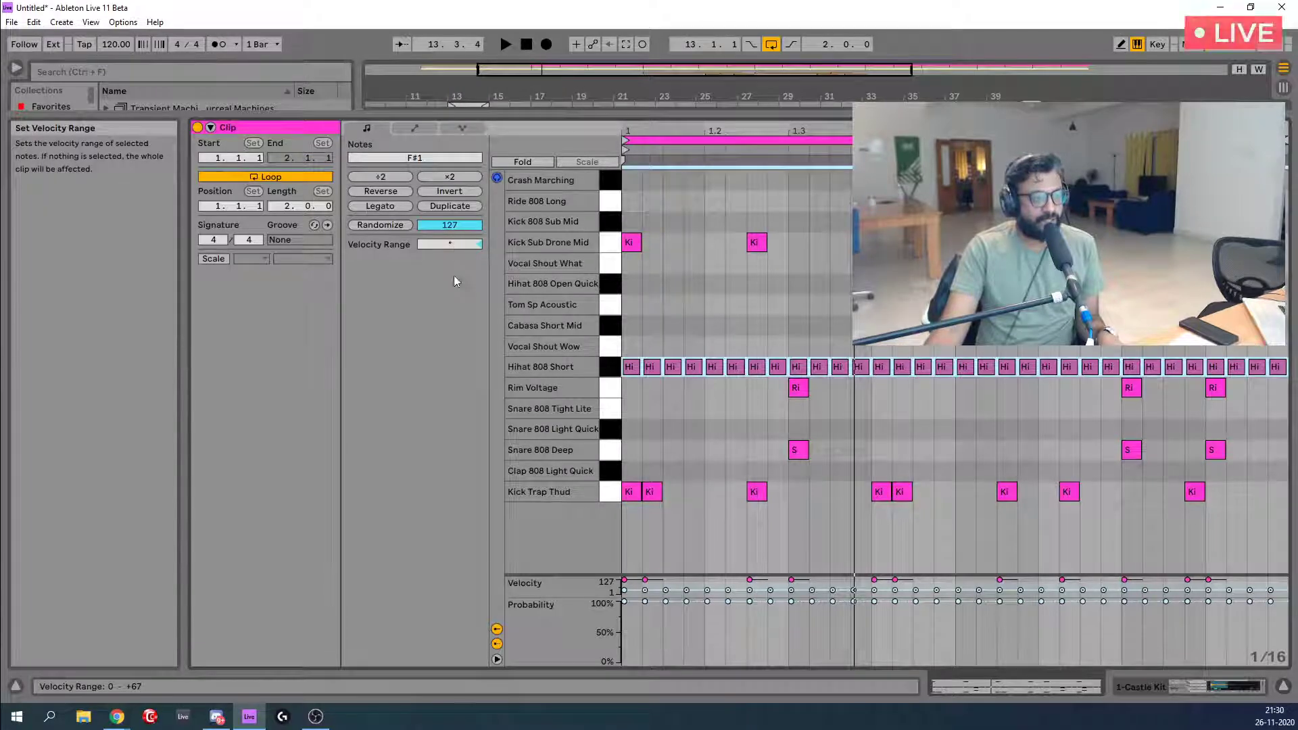
Enlarge the velocity lane, reset the selected hi-hat notes' Velocity Range to 0 and readjust it during playback.
{"action": "left_click_drag", "start_coordinate": [556, 575], "coordinate": [556, 392]}
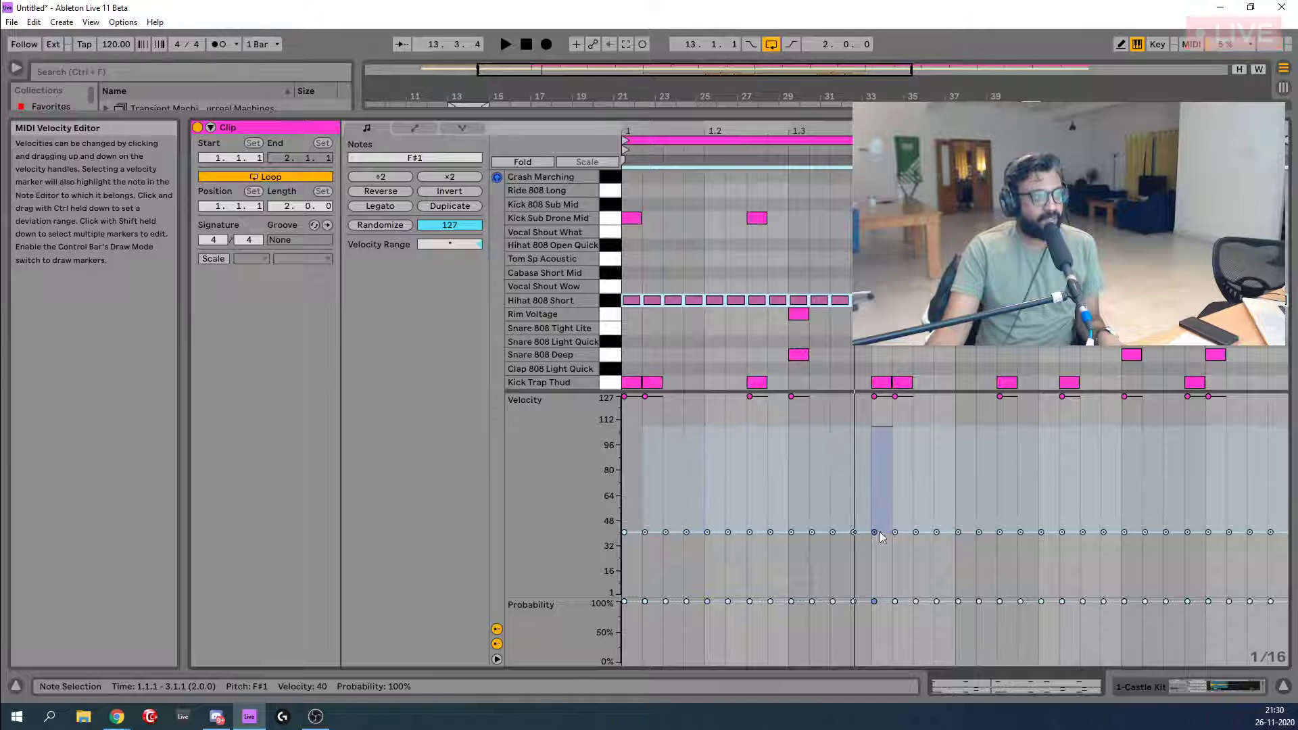
{"action": "double_click", "coordinate": [477, 244]}
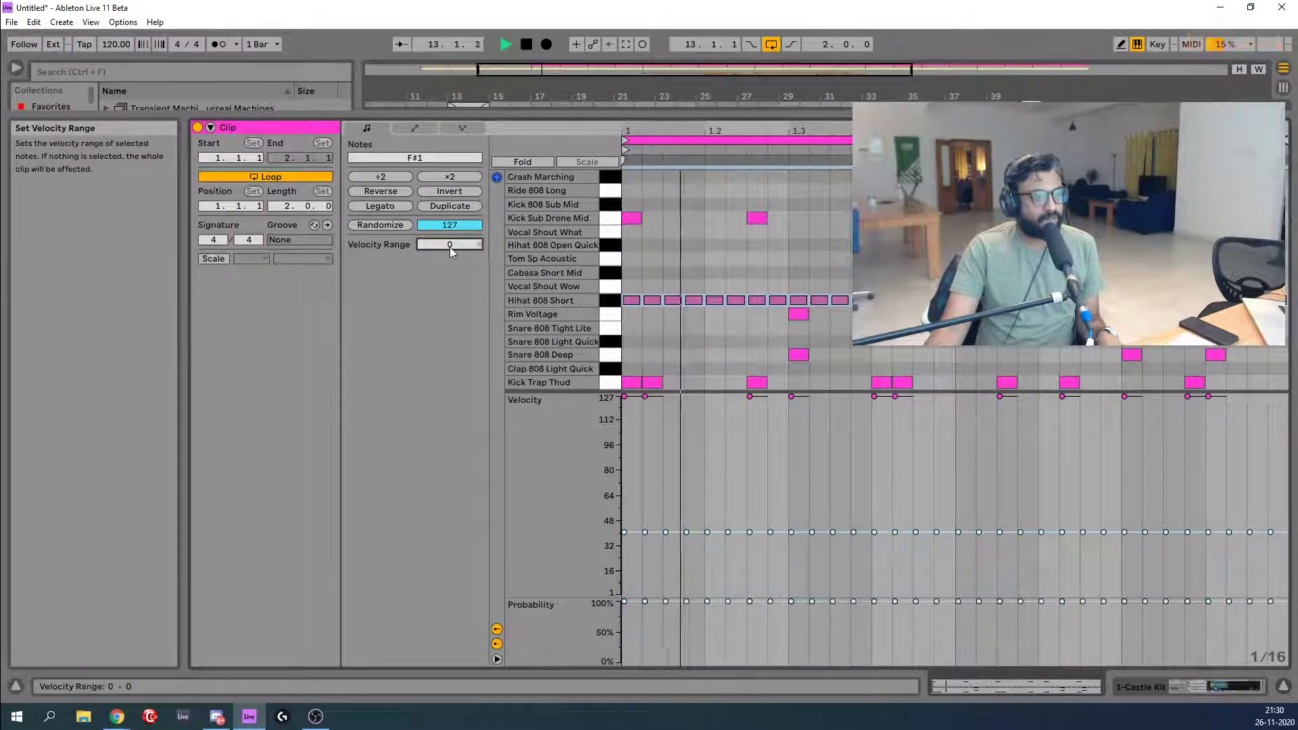
{"action": "mouse_move", "coordinate": [450, 244]}
{"action": "left_mouse_down"}
{"action": "mouse_move", "coordinate": [449, 218]}
{"action": "mouse_move", "coordinate": [450, 250]}
{"action": "left_mouse_up"}
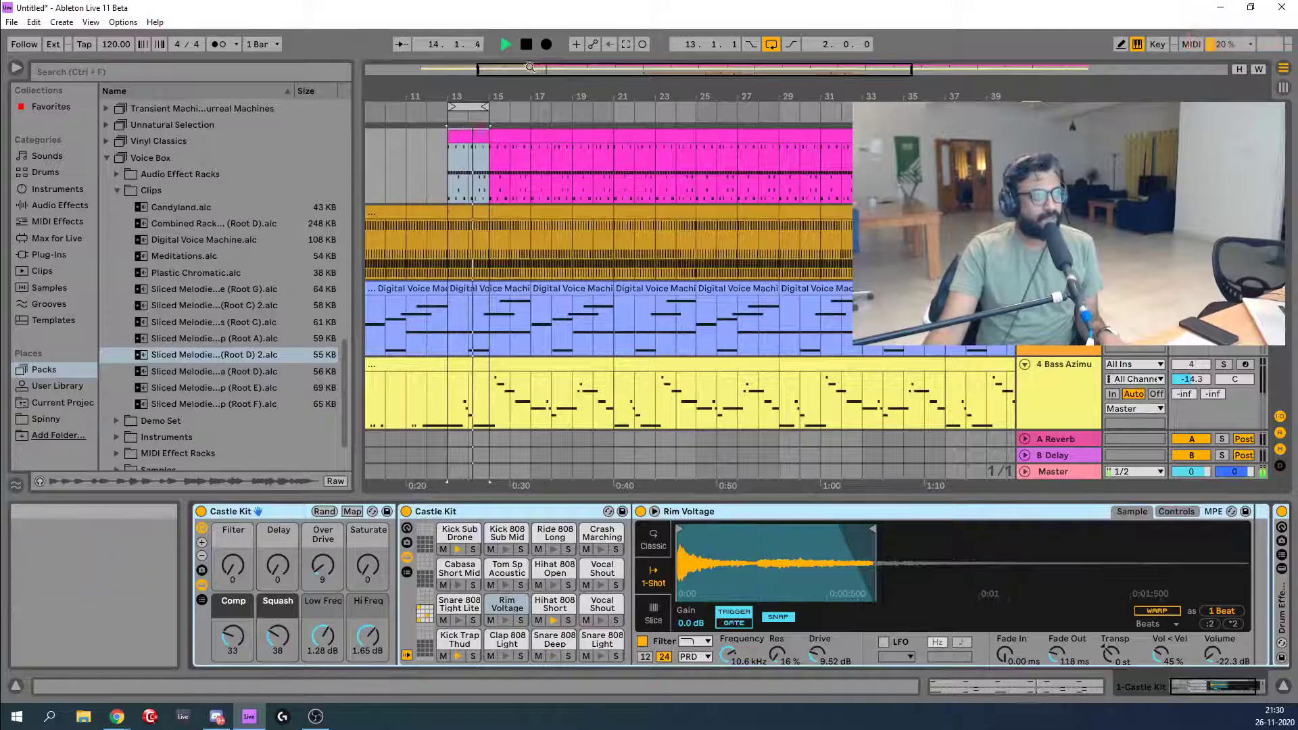
Stop playback and duplicate the edited two-bar Castle Kit clip repeatedly from bar 15 up to bar 53.
{"action": "left_click_drag", "start_coordinate": [460, 67], "coordinate": [459, 49]}
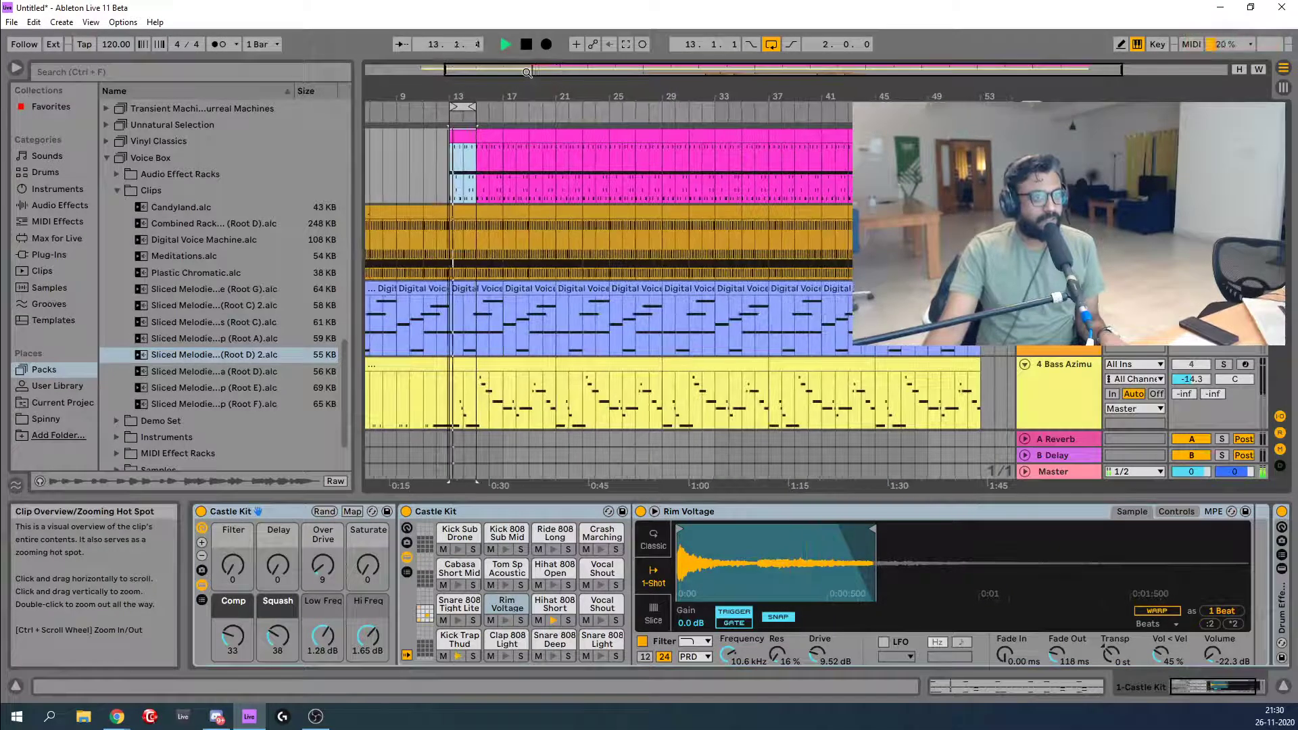
{"action": "key", "text": "space"}
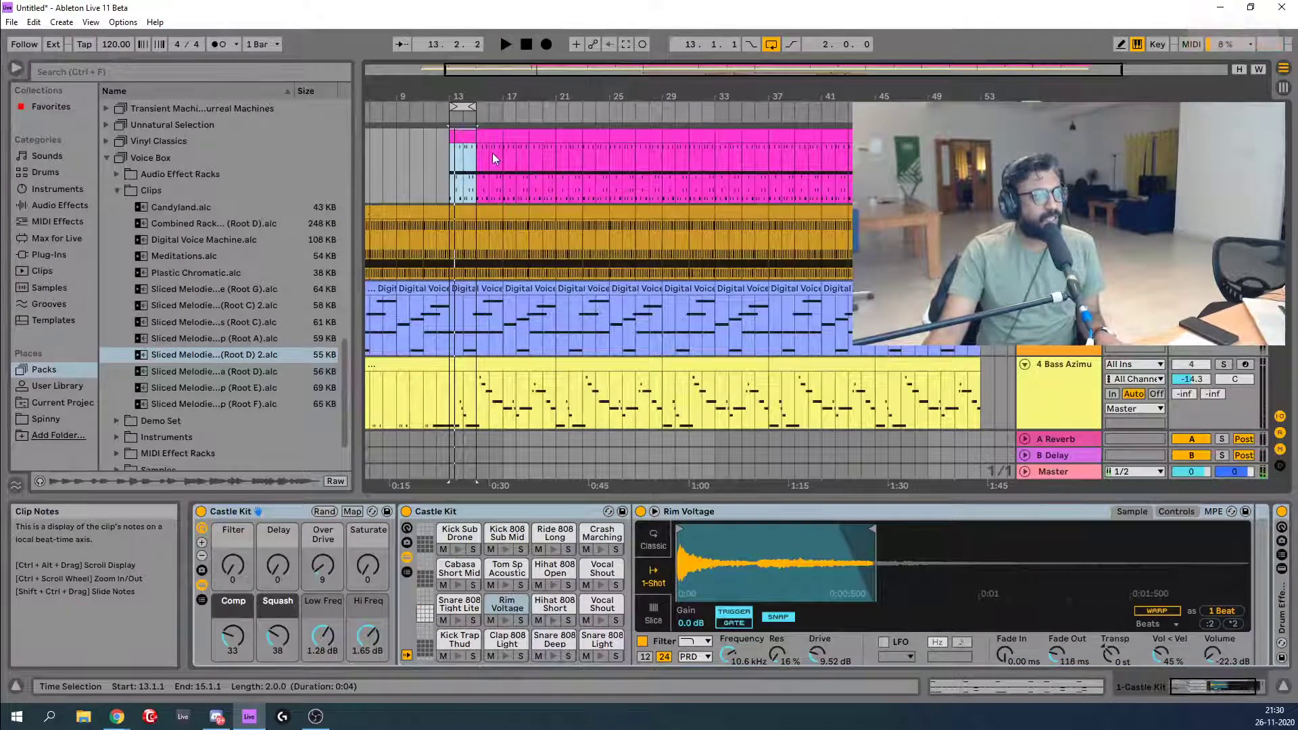
{"action": "key", "text": "Right"}
{"action": "key", "text": "Right"}
{"action": "key", "text": "Right"}
{"action": "key", "text": "Right"}
{"action": "key", "text": "Right"}
{"action": "key", "text": "Right"}
{"action": "key", "text": "Right"}
{"action": "key", "text": "Right"}
{"action": "key", "text": "Right"}
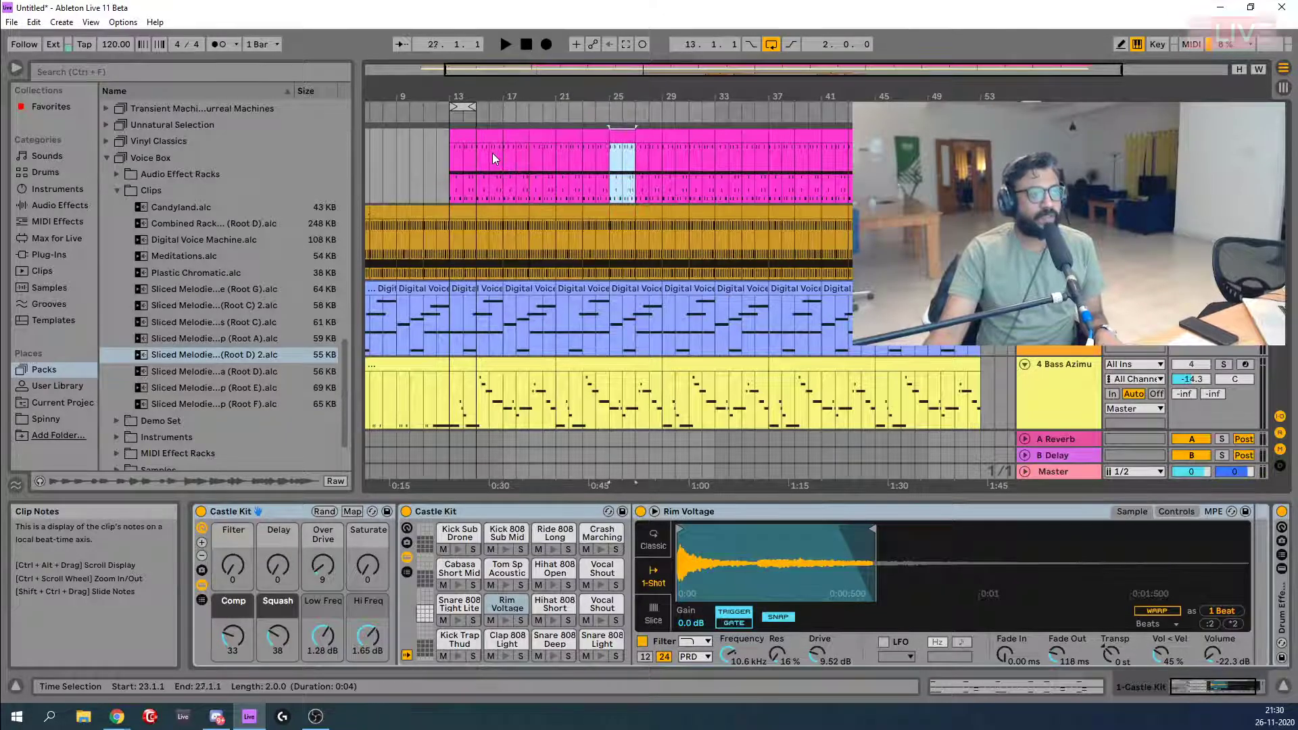
{"action": "key", "text": "Right"}
{"action": "key", "text": "Right"}
{"action": "key", "text": "Right"}
{"action": "key", "text": "Right"}
{"action": "key", "text": "Right"}
{"action": "key", "text": "Right"}
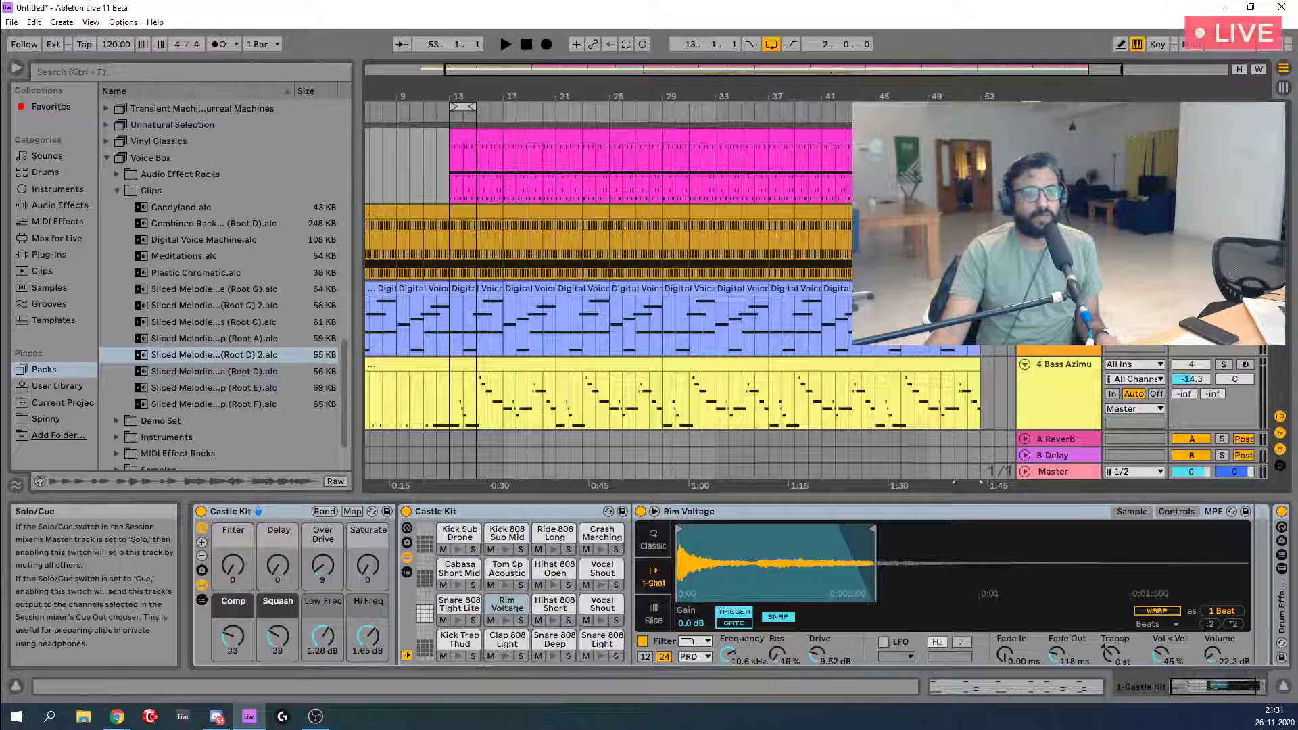
Play all tracks from bar 13 with the edited drums, and turn the arrangement loop off.
{"action": "key", "text": "space"}
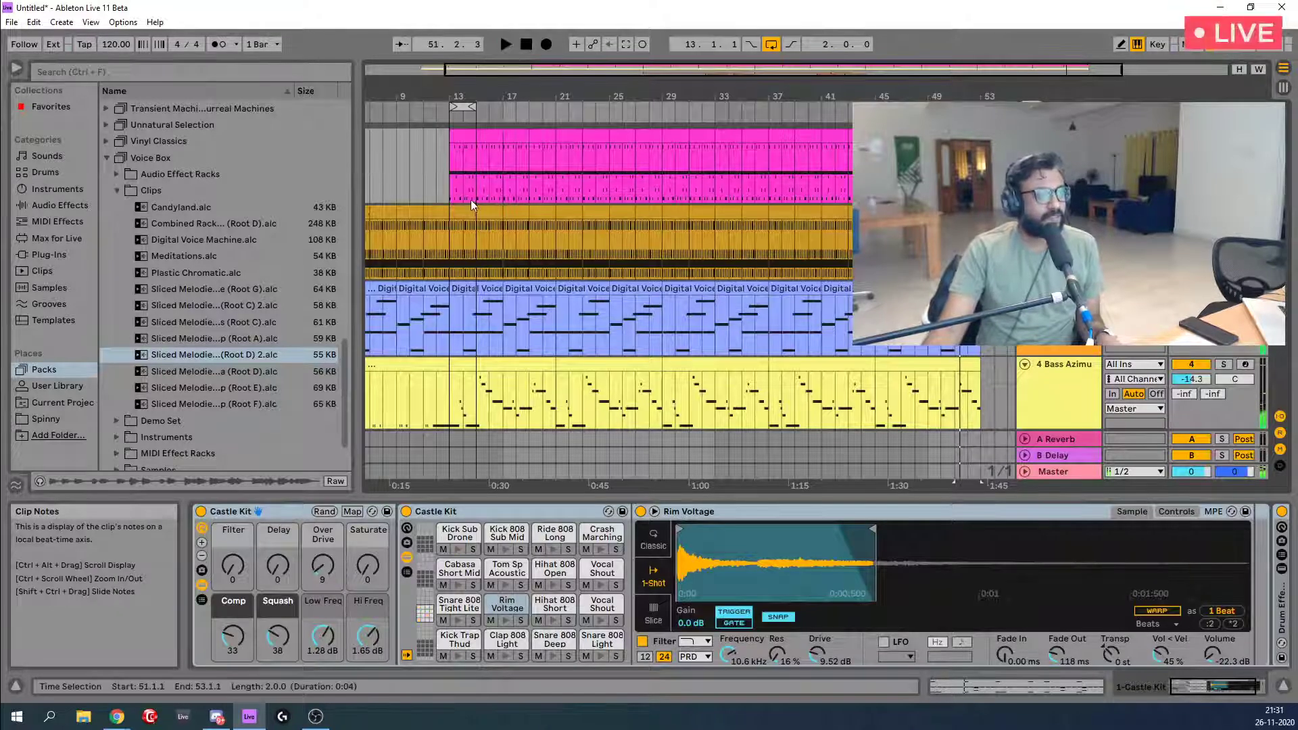
{"action": "left_click", "coordinate": [450, 185]}
{"action": "key", "text": "space"}
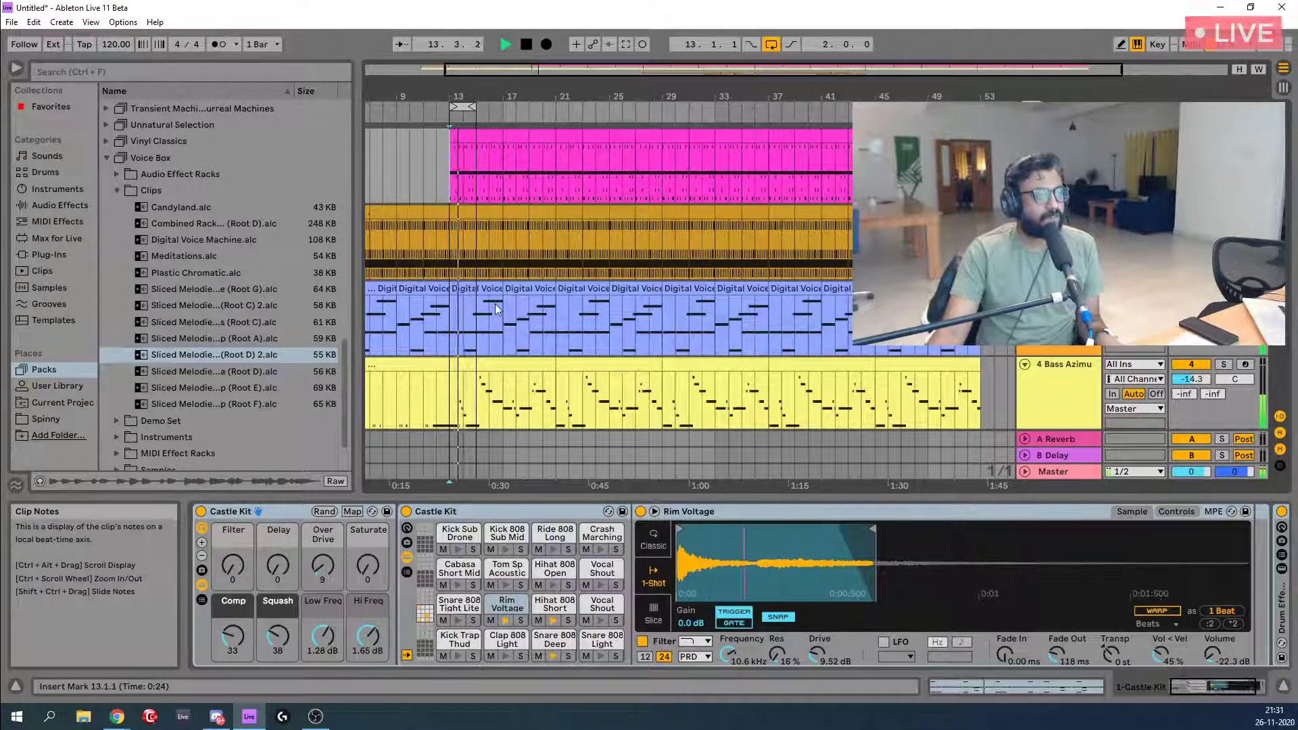
{"action": "left_click_drag", "start_coordinate": [509, 68], "coordinate": [494, 108]}
{"action": "left_click_drag", "start_coordinate": [405, 68], "coordinate": [403, 69]}
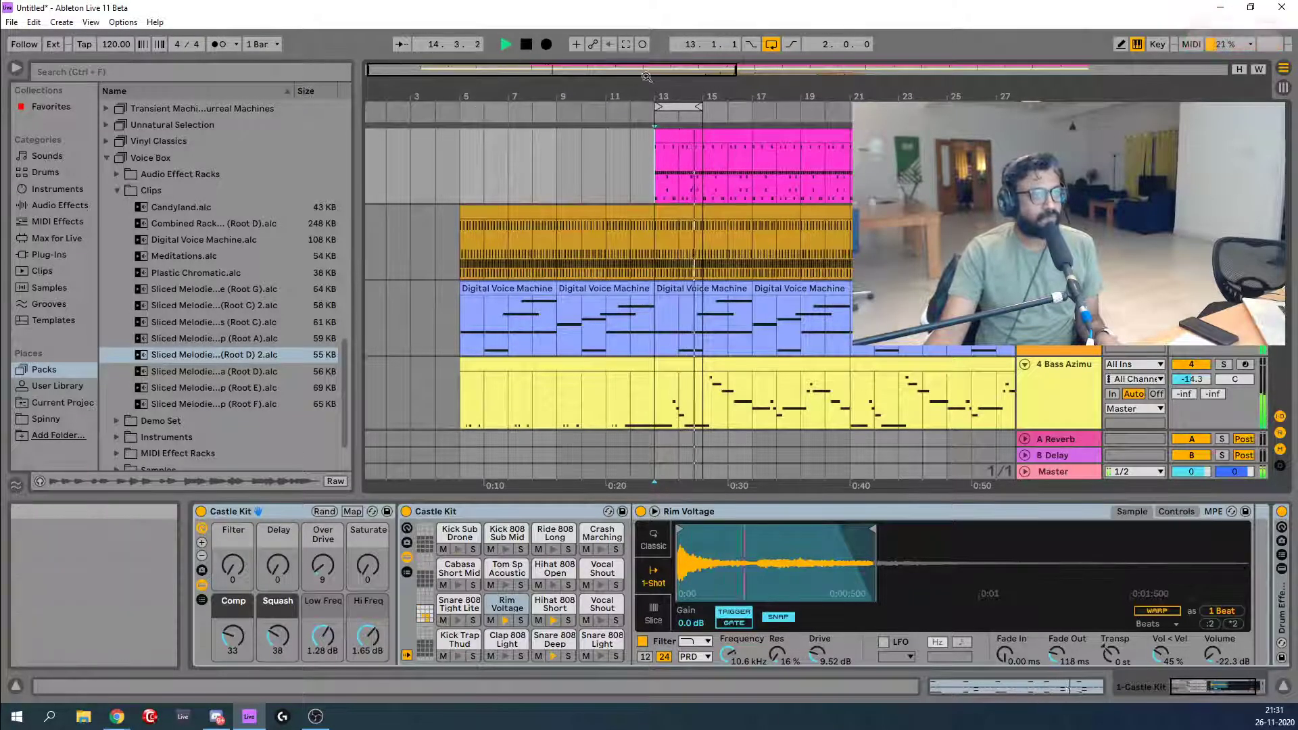
{"action": "key", "text": "space"}
{"action": "left_click", "coordinate": [771, 44]}
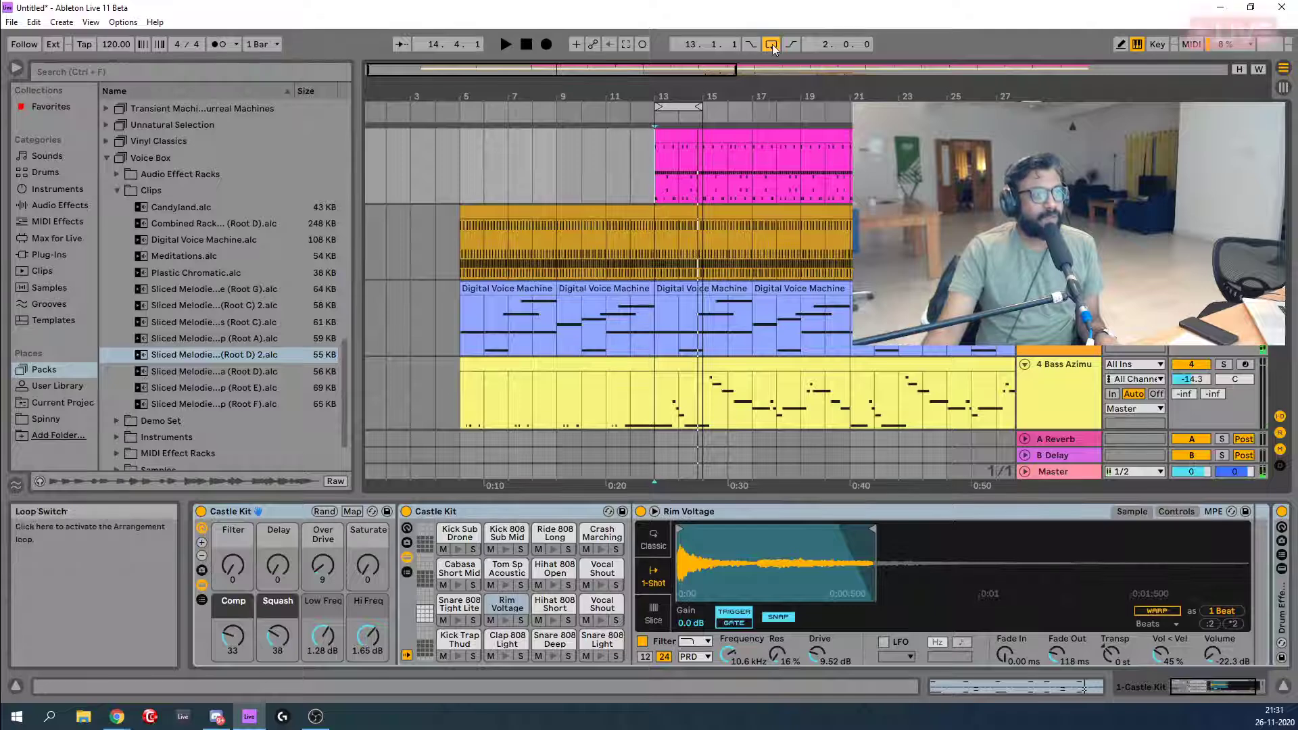
Select the first Deepie Fx Percussion clip at bar 5 and play the percussion from there.
{"action": "left_click", "coordinate": [476, 213]}
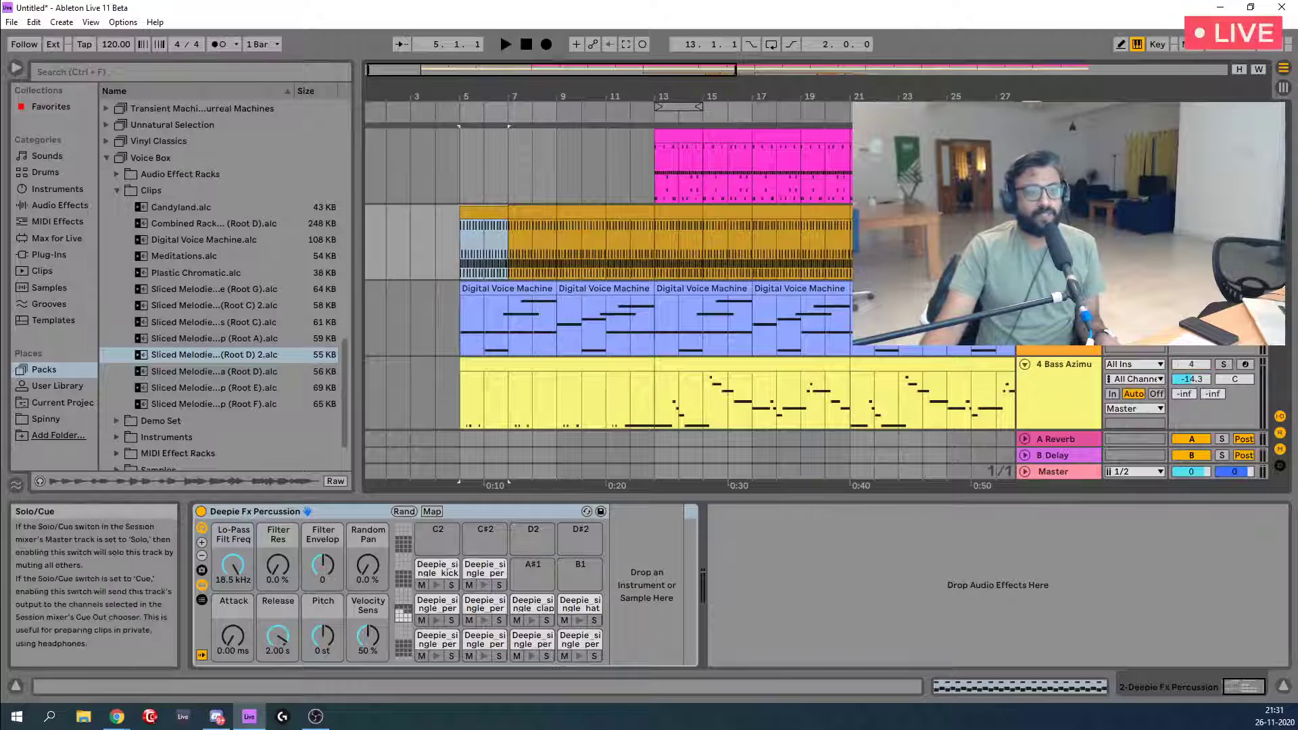
{"action": "key", "text": "space"}
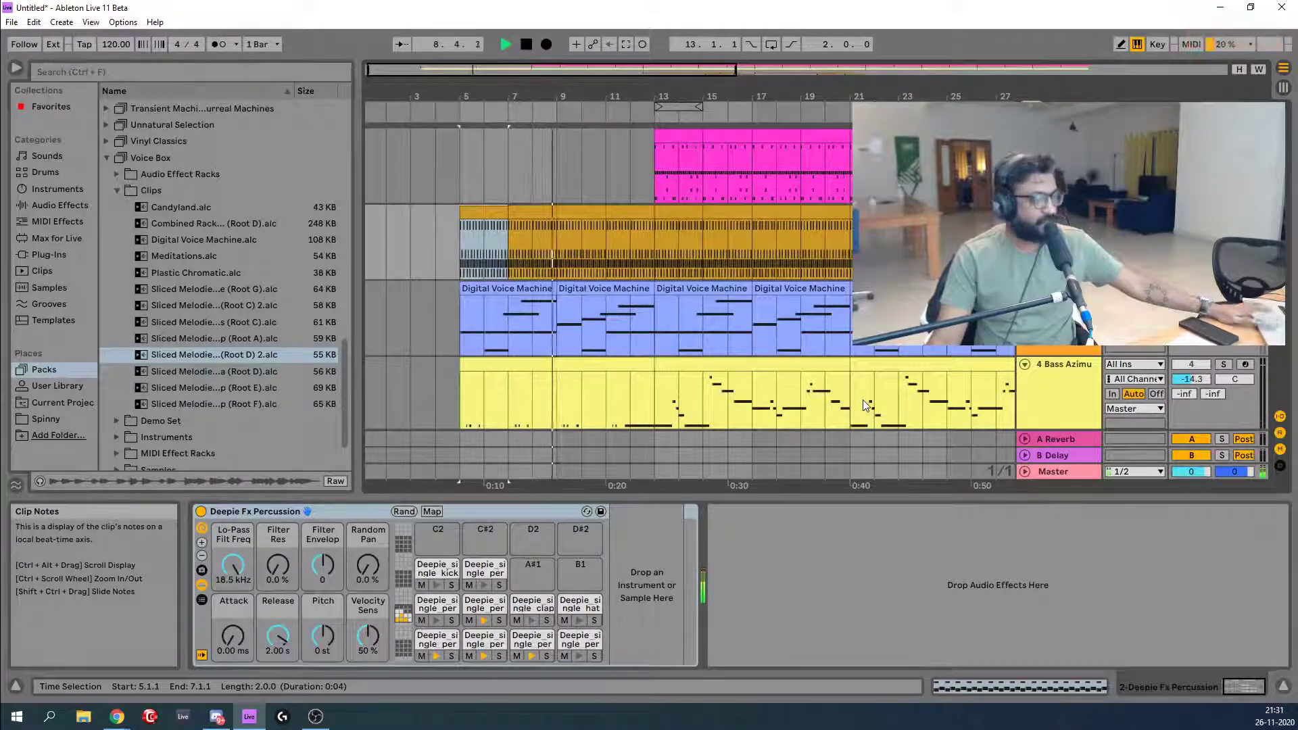
{"action": "key", "text": "space"}
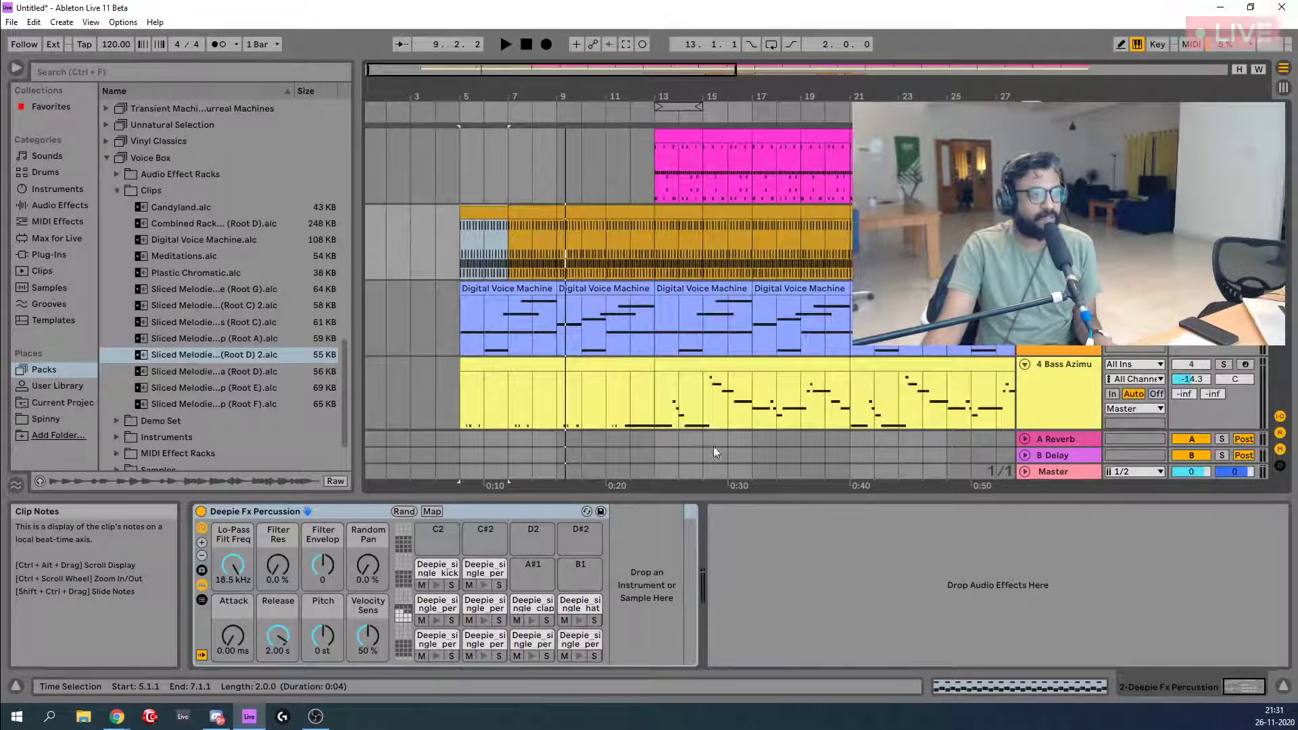
Loop the arrangement over the first Deepie Fx Percussion clip, from bar 5 to bar 7.
{"action": "left_click", "coordinate": [462, 250]}
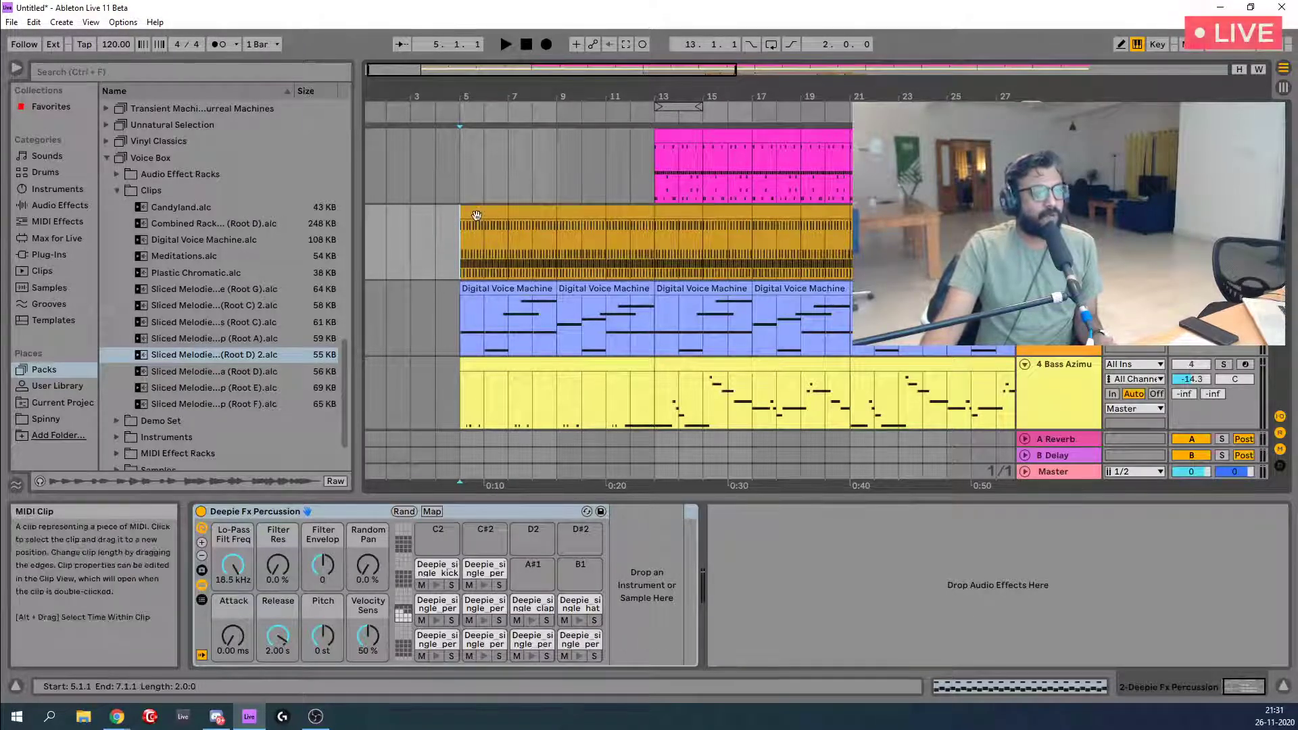
{"action": "left_click_drag", "start_coordinate": [460, 250], "coordinate": [508, 250]}
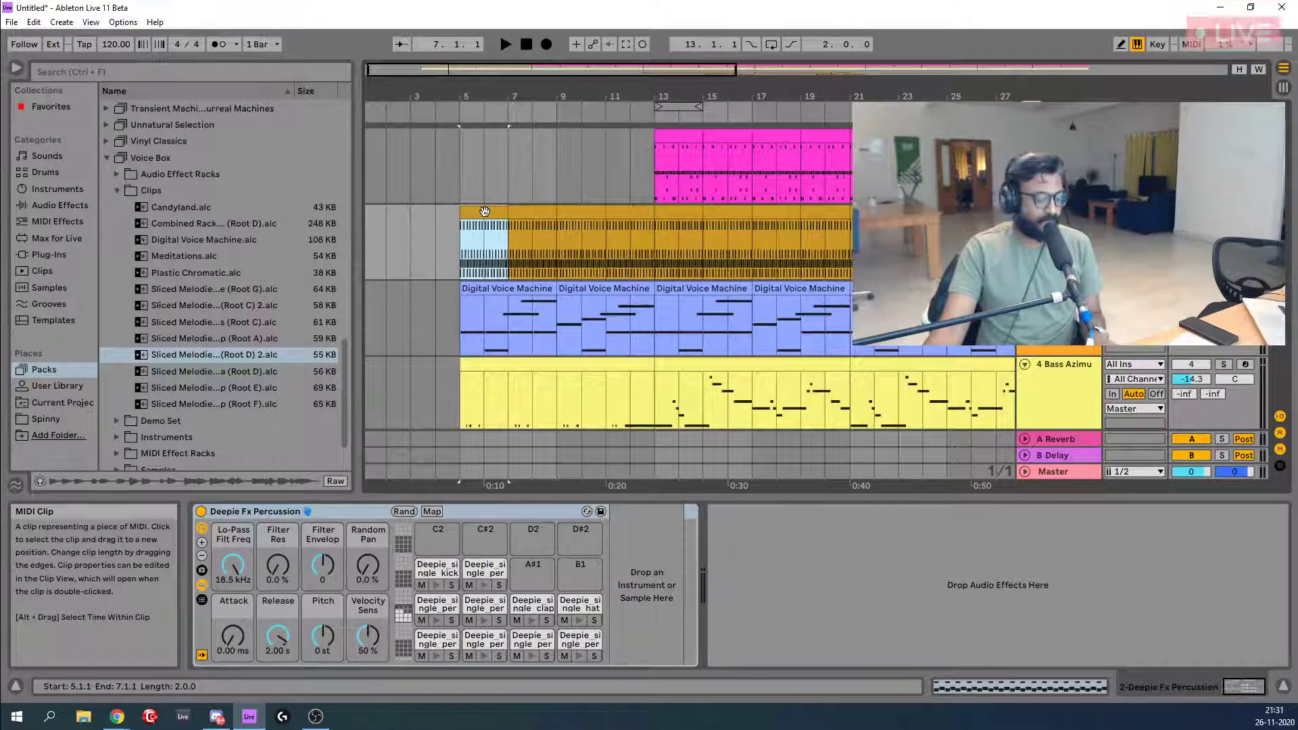
{"action": "key", "text": "ctrl+l"}
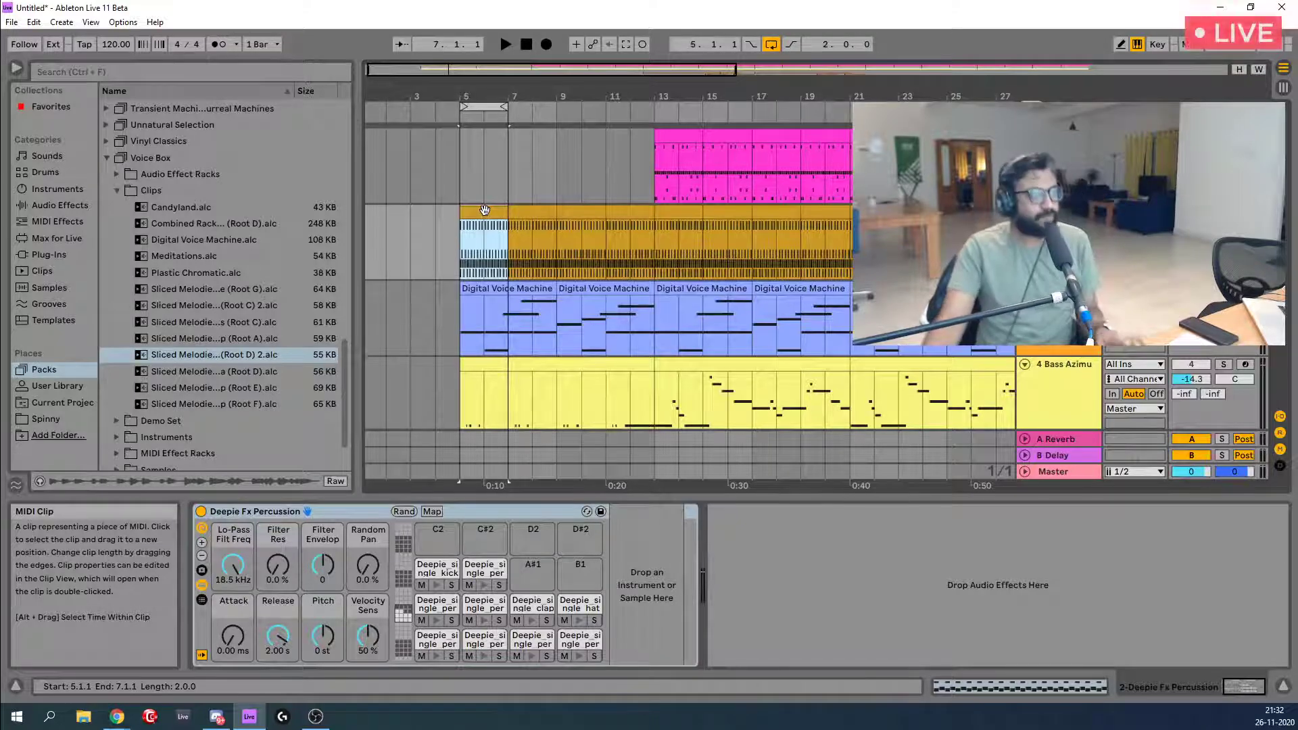
Open the looped percussion clip in the note editor and play it from the start of the loop.
{"action": "double_click", "coordinate": [484, 211]}
{"action": "left_click", "coordinate": [687, 477]}
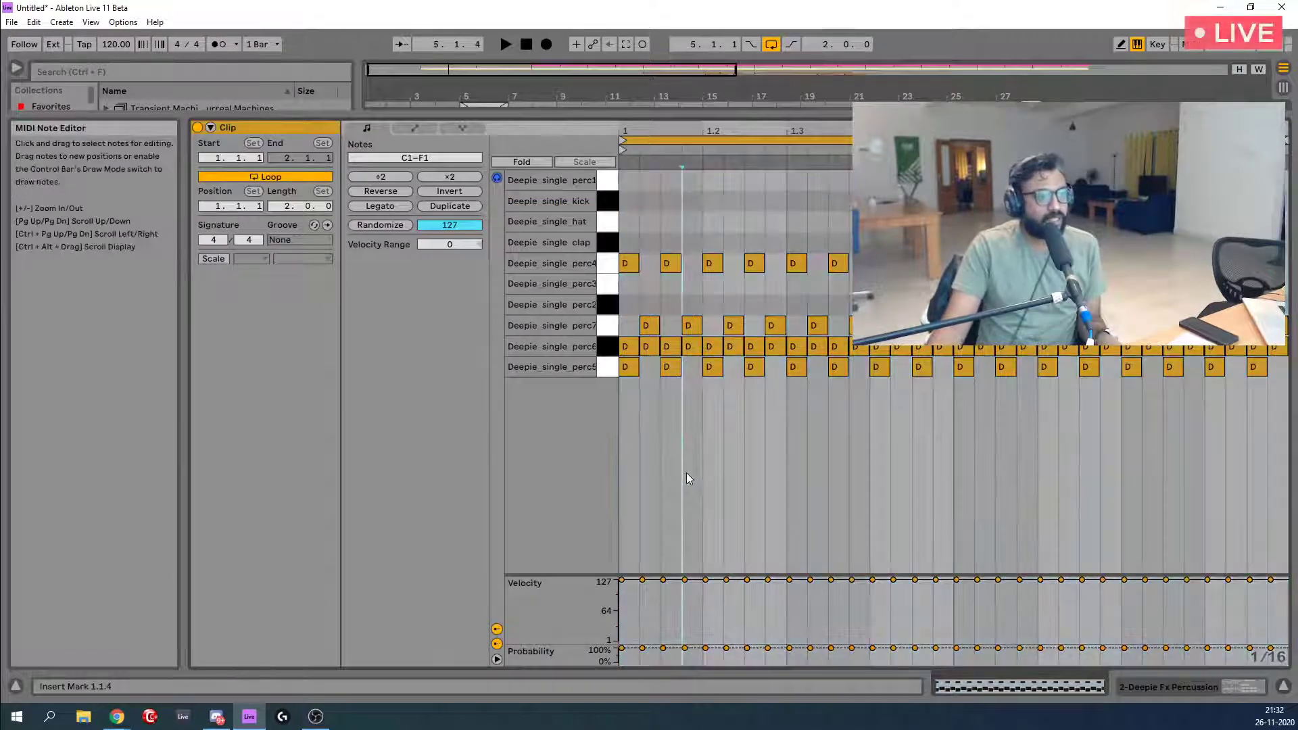
{"action": "left_click", "coordinate": [715, 439]}
{"action": "key", "text": "space"}
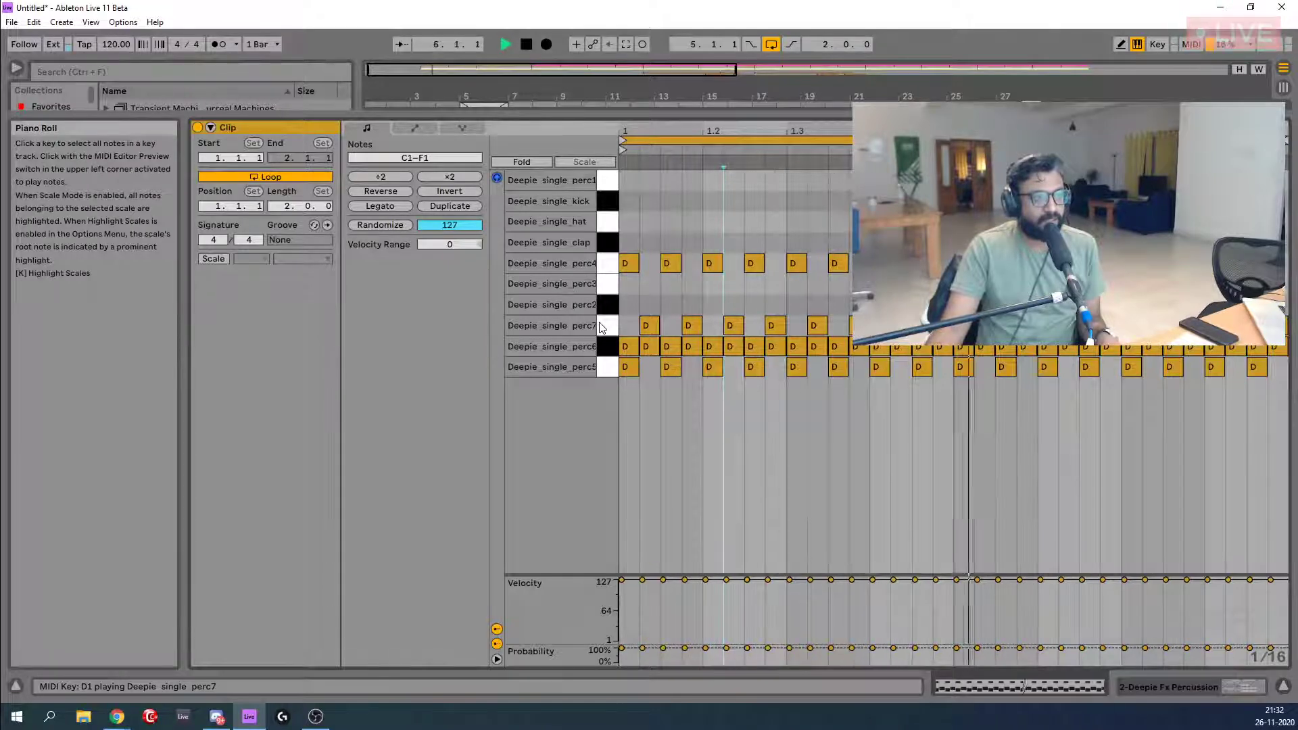
{"action": "key", "text": "space"}
Resize the clip's expression lanes so the Probability lane is tall and the Velocity lane stays short.
{"action": "left_click_drag", "start_coordinate": [576, 574], "coordinate": [576, 413]}
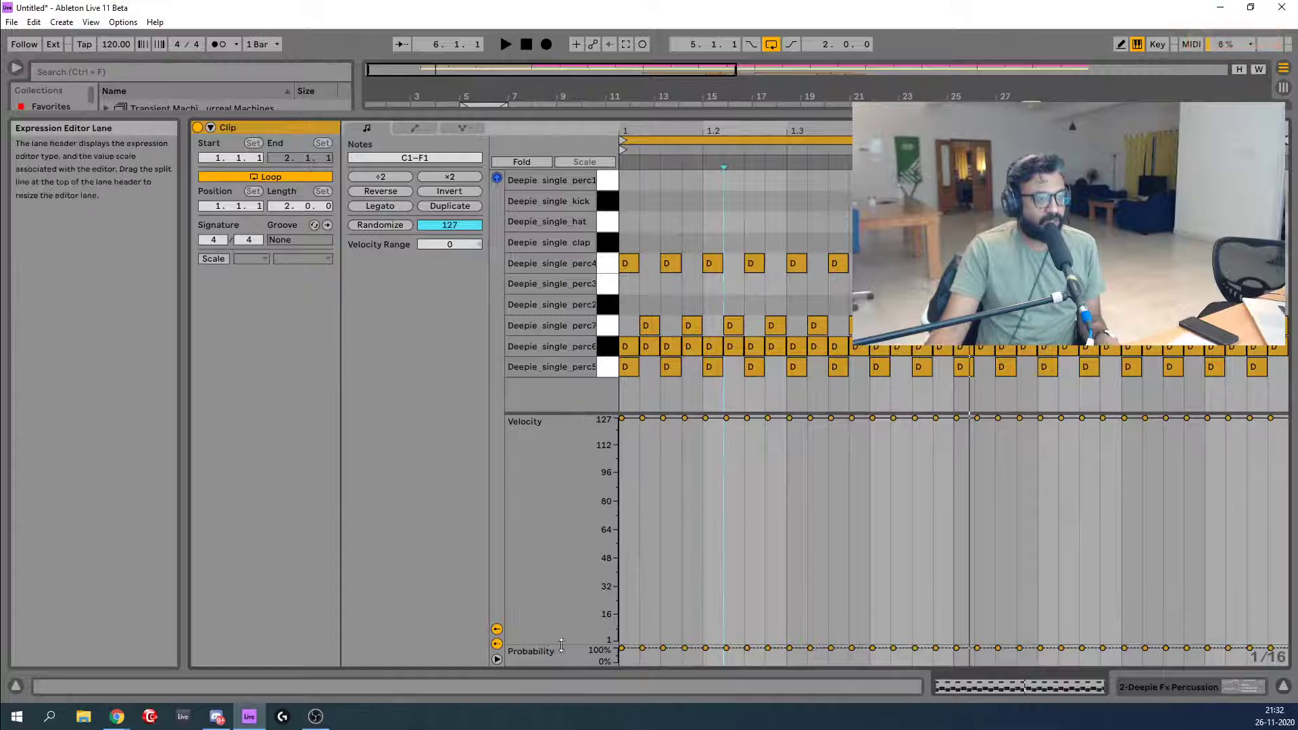
{"action": "left_click_drag", "start_coordinate": [561, 645], "coordinate": [564, 541]}
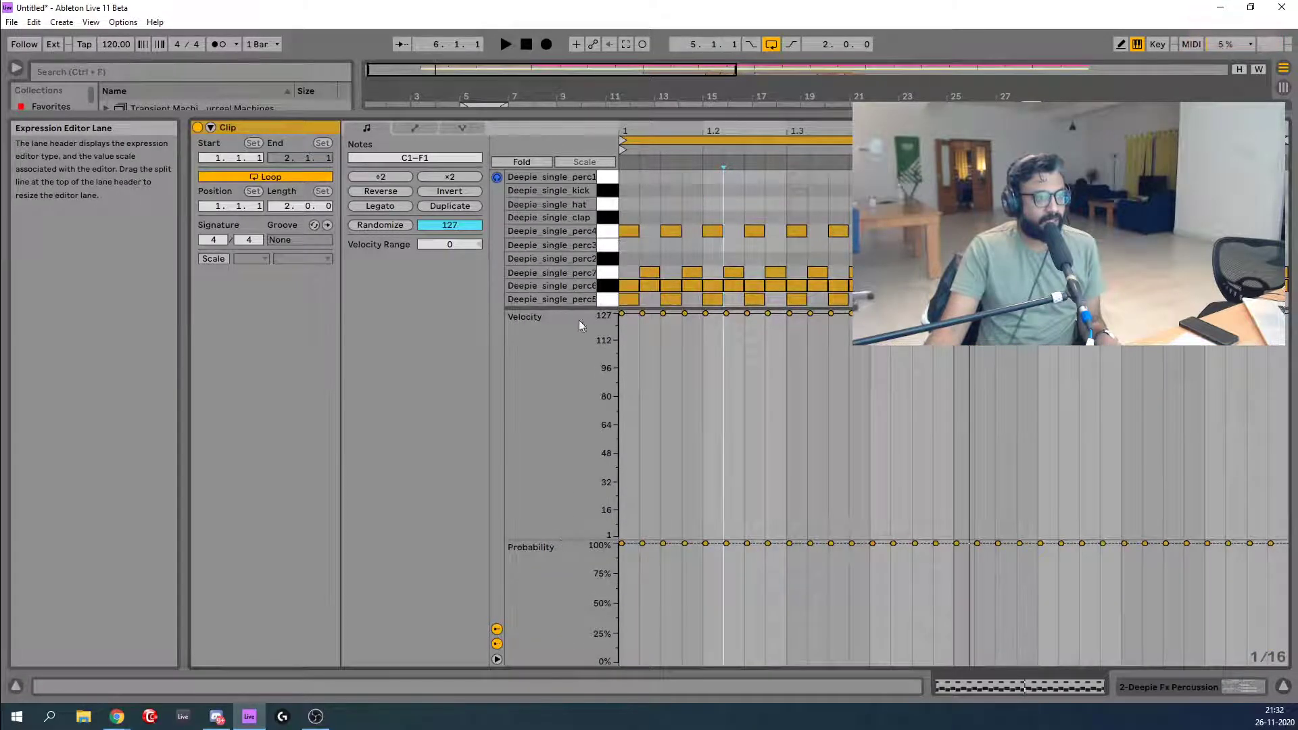
{"action": "left_click_drag", "start_coordinate": [578, 309], "coordinate": [572, 476]}
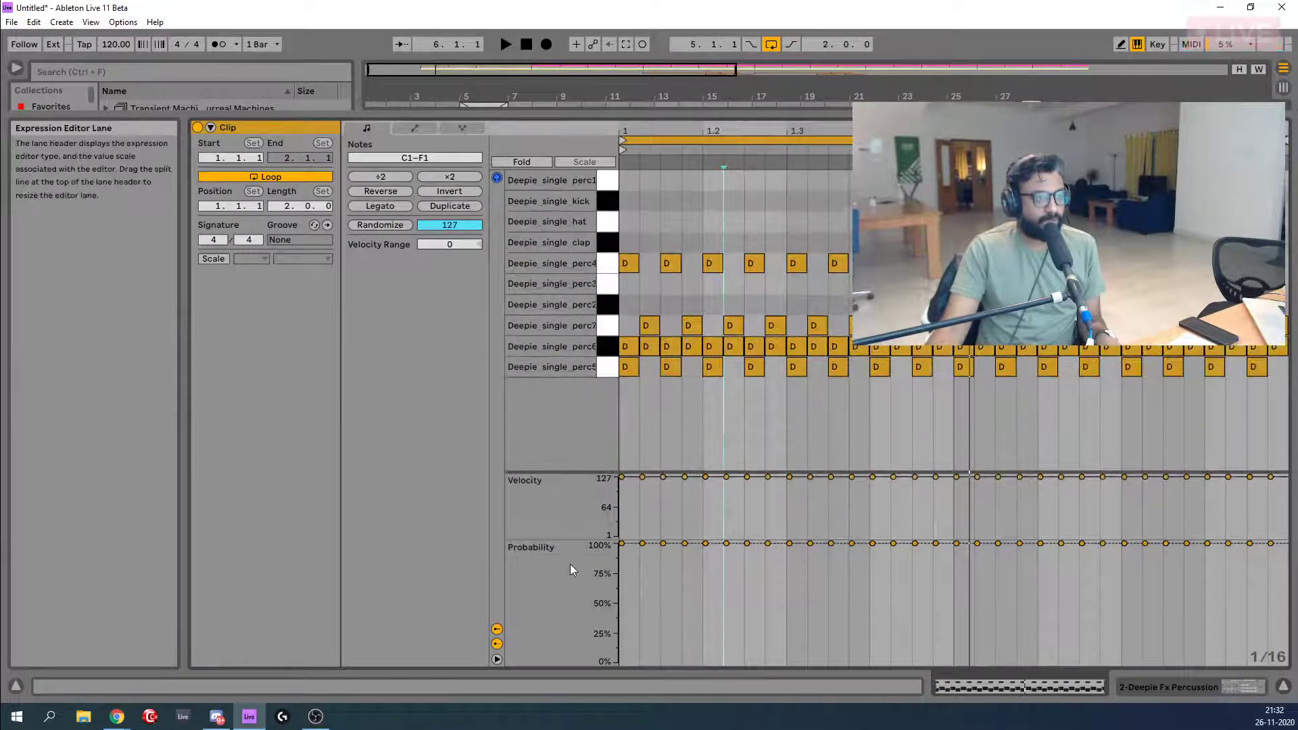
{"action": "left_click_drag", "start_coordinate": [571, 542], "coordinate": [574, 493]}
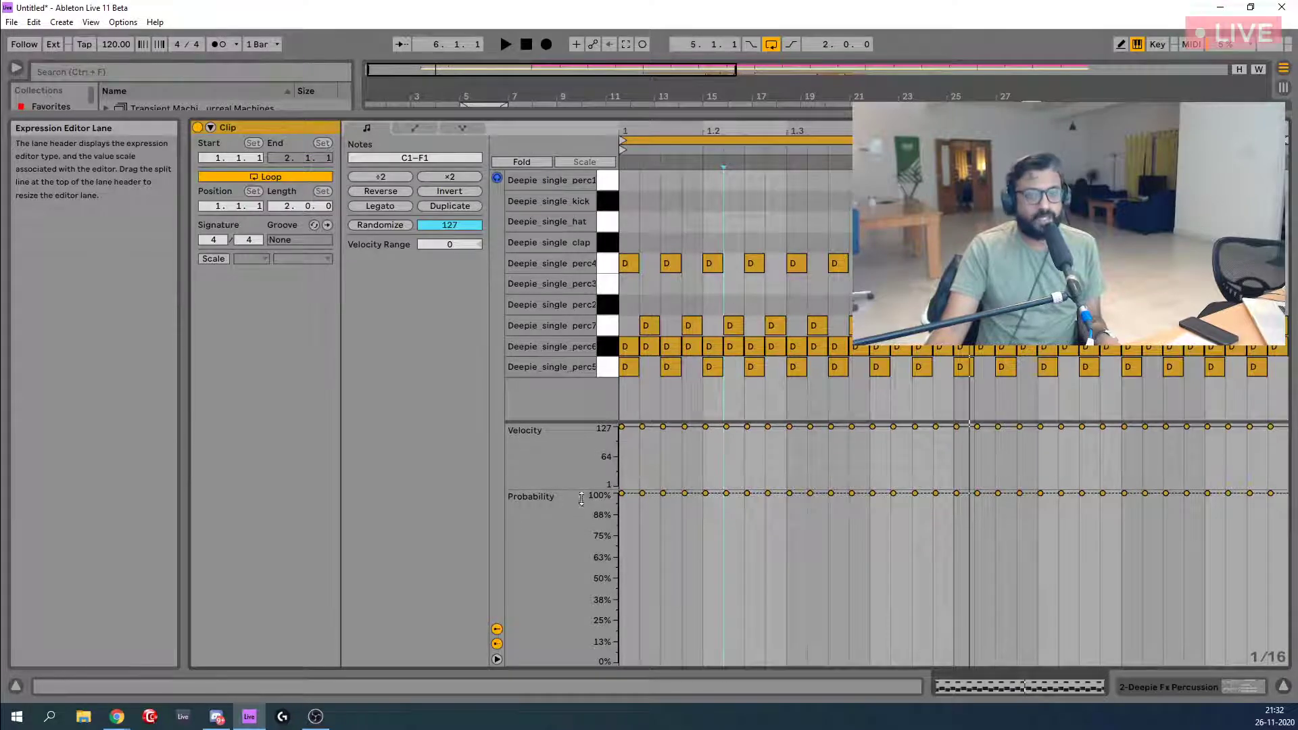
Draw varied probabilities between 26% and 100% for all Deepie_single_perc5 notes and audition the loop.
{"action": "left_click", "coordinate": [608, 372]}
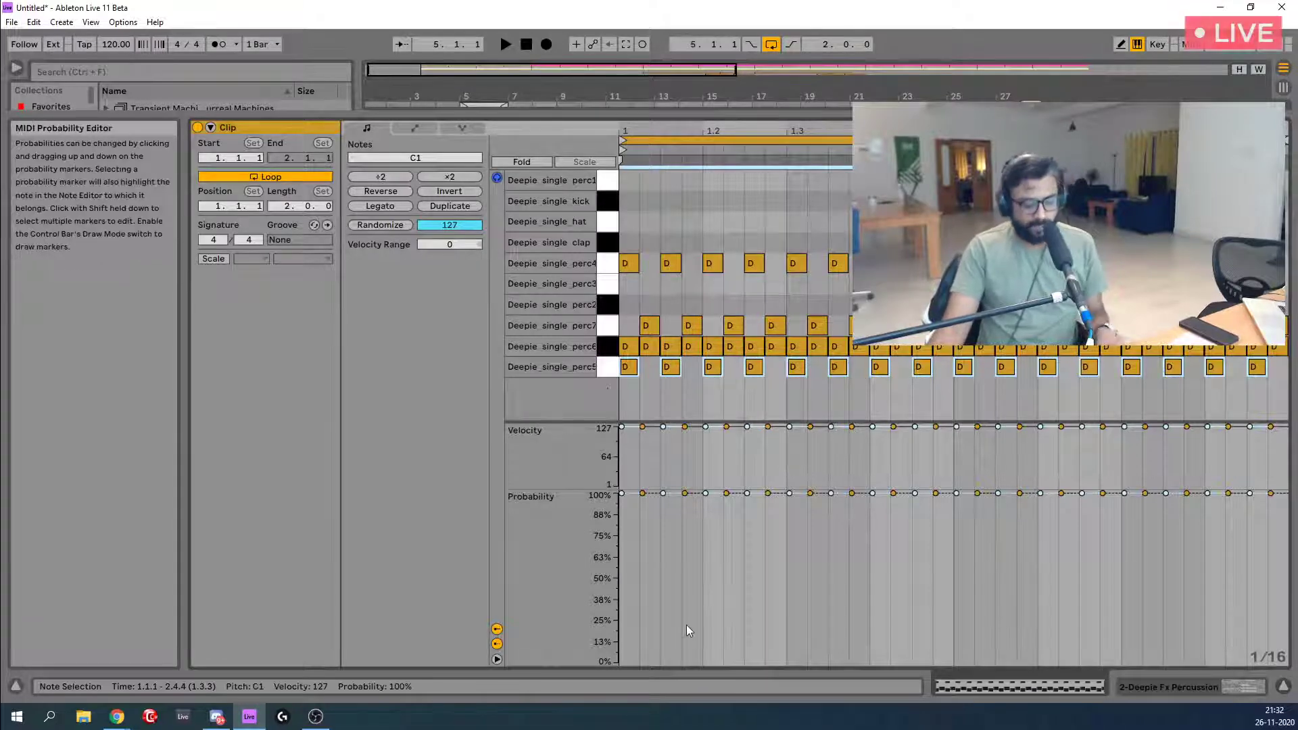
{"action": "key", "text": "b"}
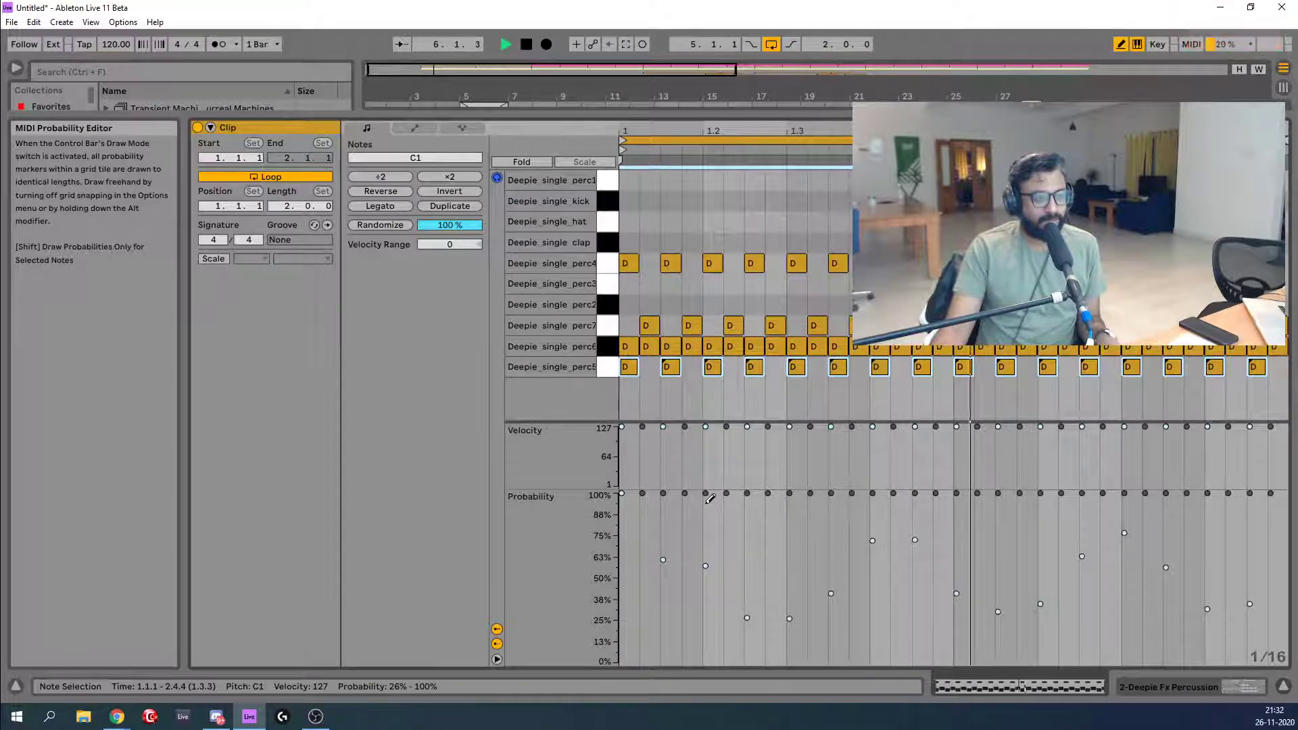
{"action": "key", "text": "space"}
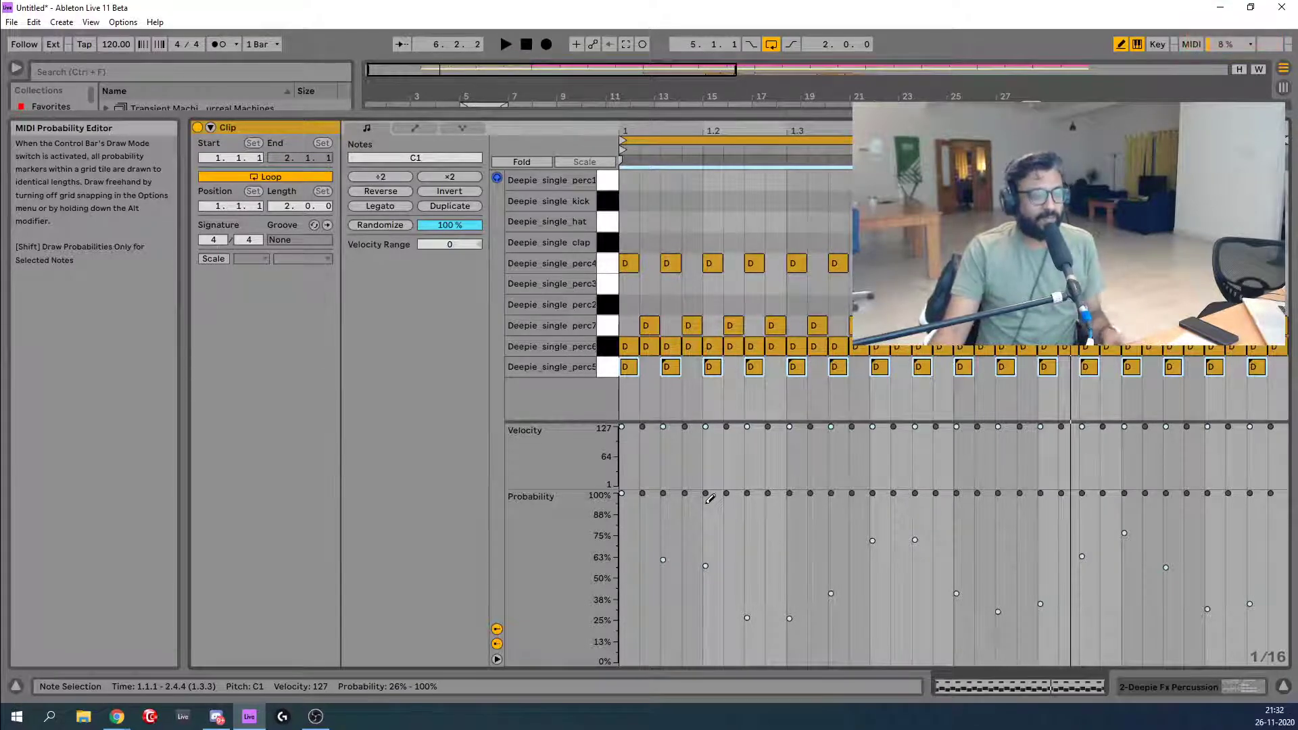
Select all Deepie_single_perc6 notes, draw probabilities between 70% and 92% for them, and audition the result.
{"action": "left_click", "coordinate": [614, 356]}
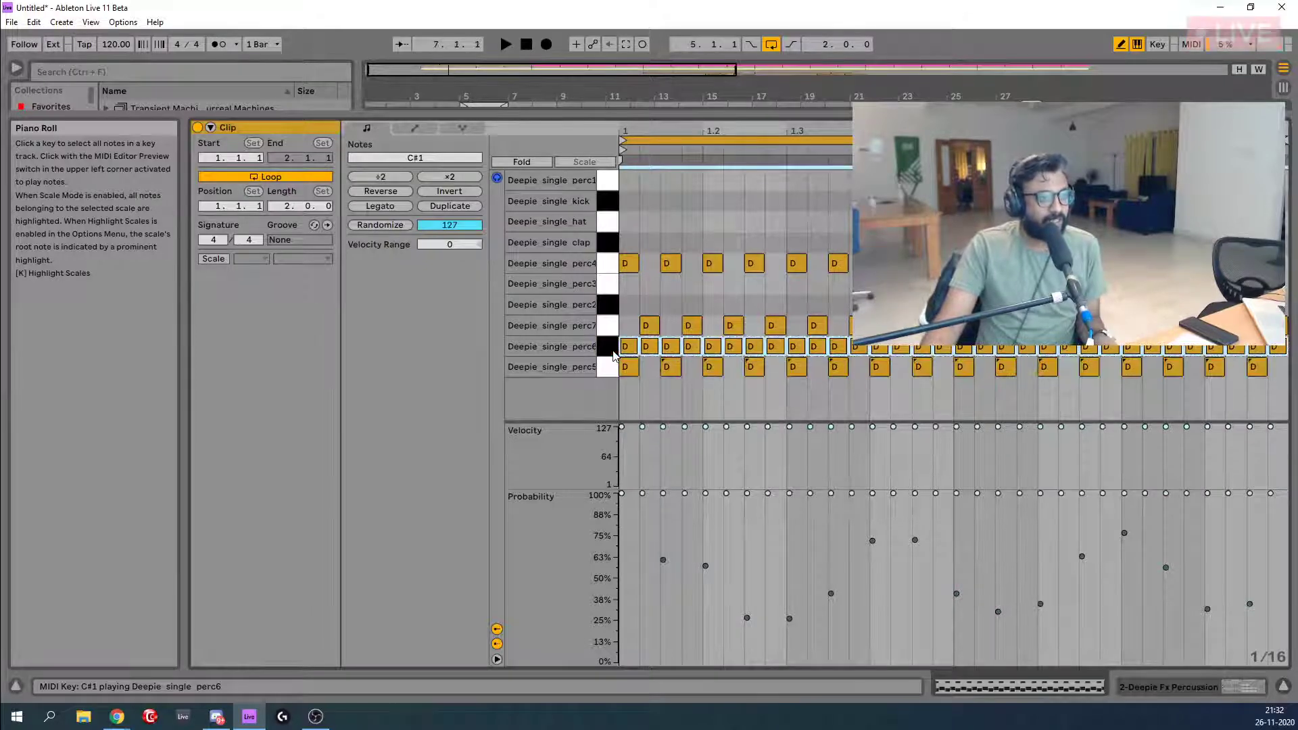
{"action": "left_click", "coordinate": [614, 357]}
{"action": "left_click", "coordinate": [614, 356]}
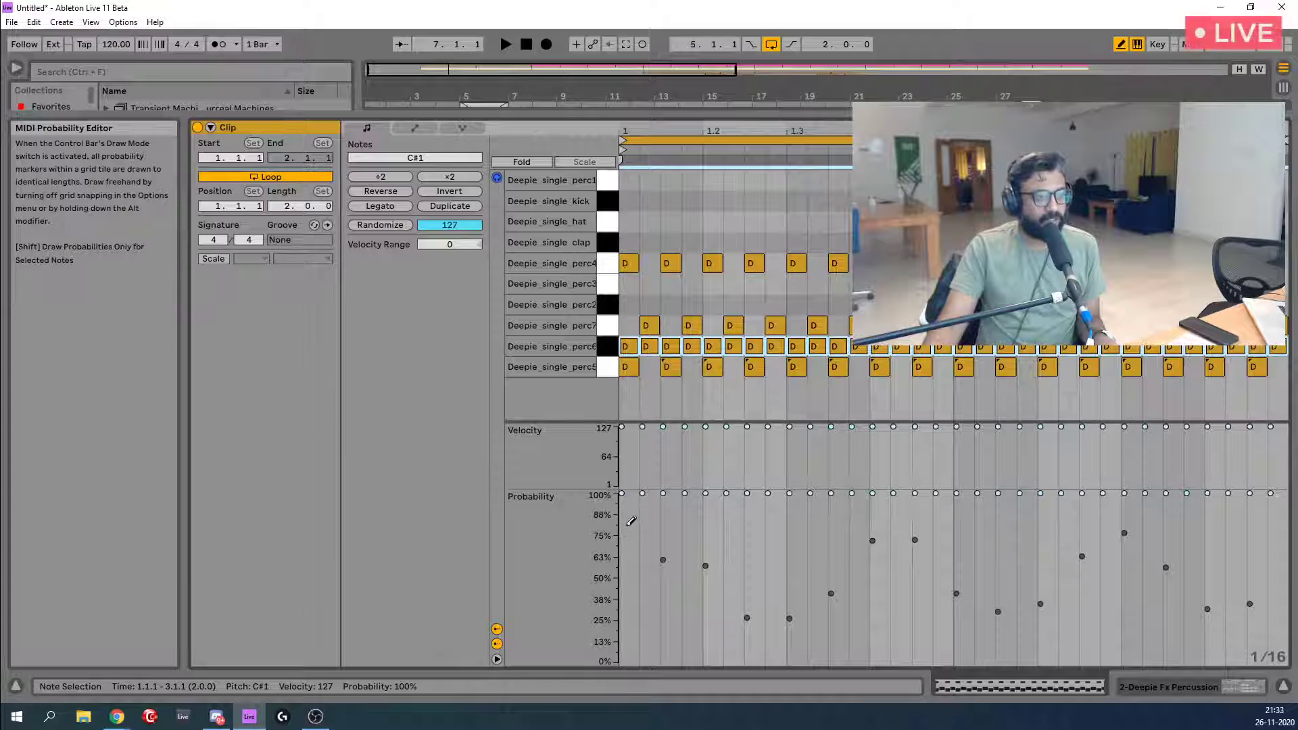
{"action": "left_click", "coordinate": [610, 351]}
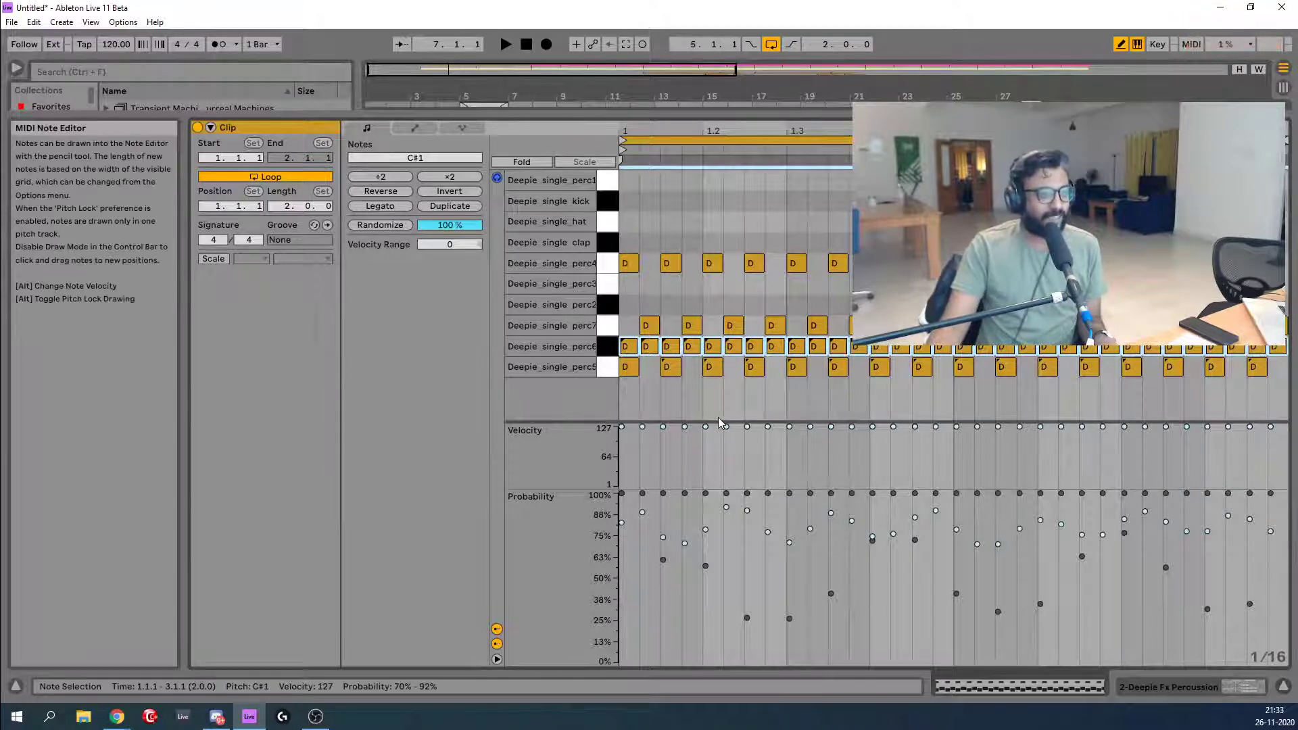
{"action": "key", "text": "space"}
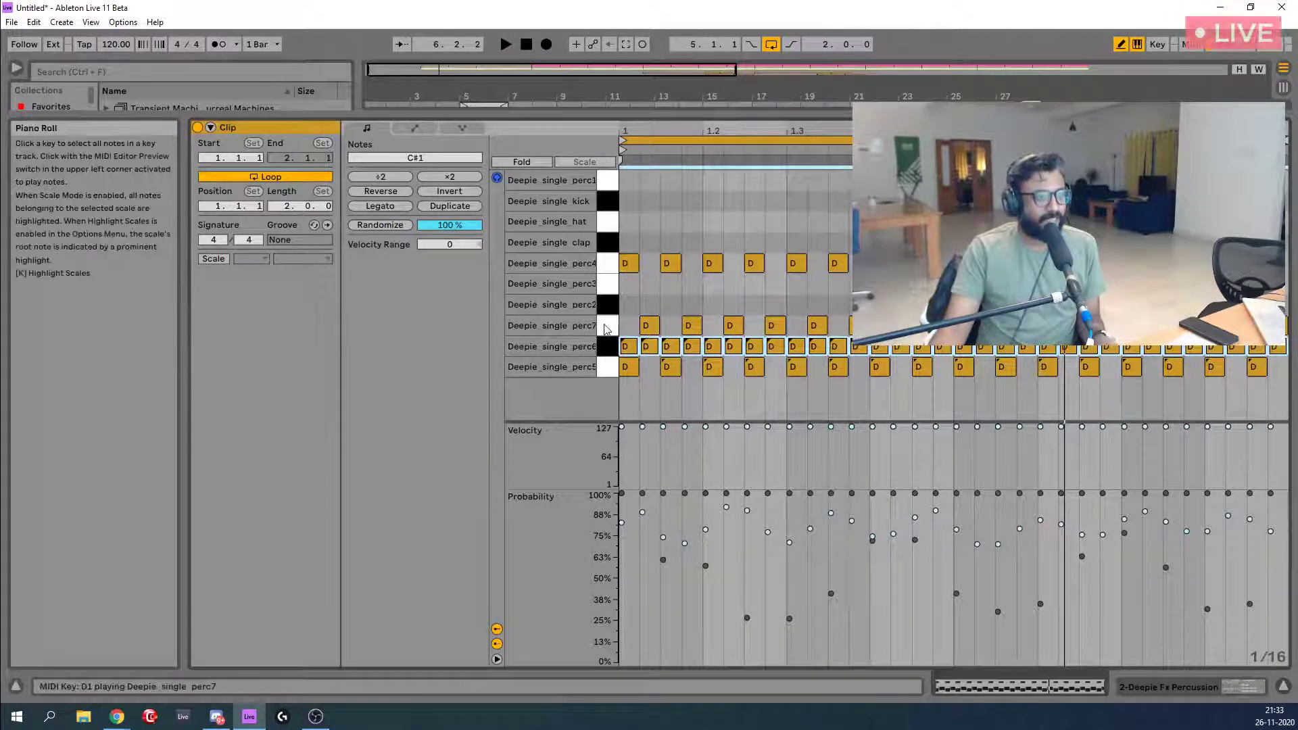
Draw varied probabilities between 43% and 85% for the Deepie_single_perc7 notes and play the loop.
{"action": "left_click", "coordinate": [607, 329]}
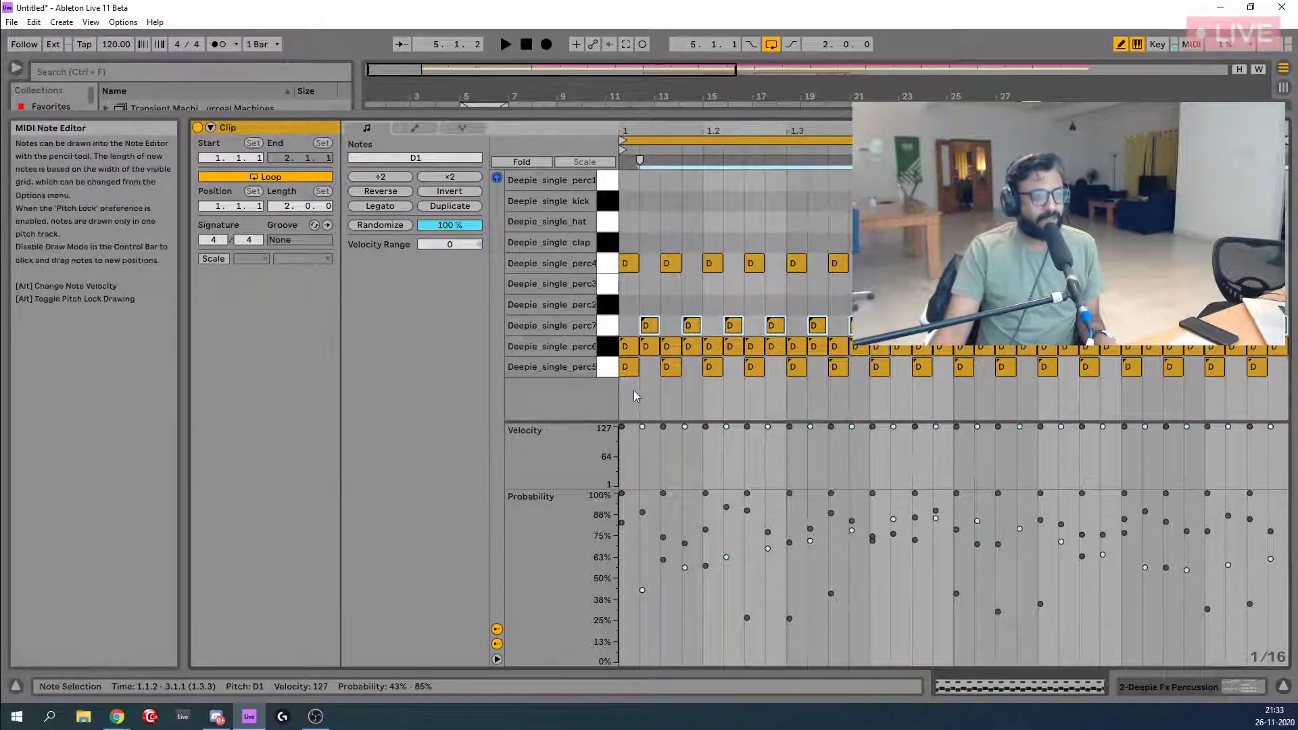
{"action": "key", "text": "space"}
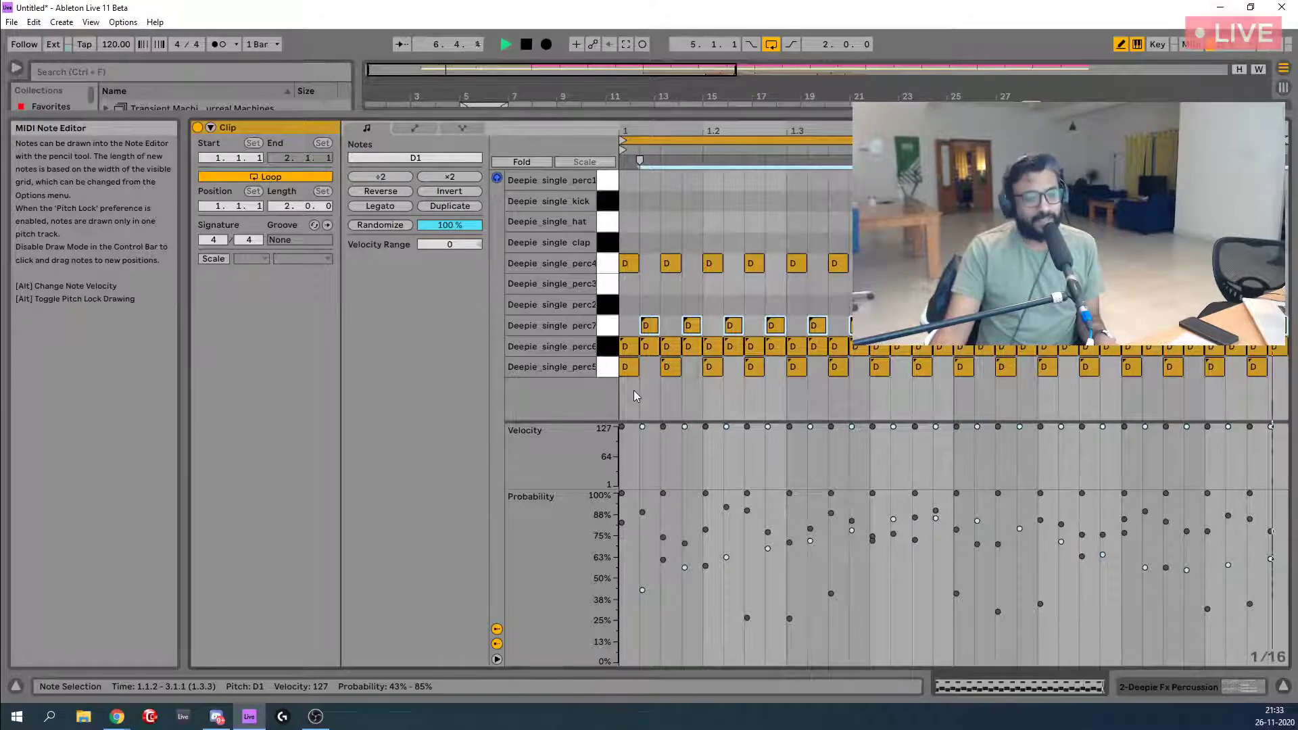
Copy the Deepie_single_perc4 notes one sixteenth later, and draw a probability curve dipping from 100% to 39% and rising again across the row.
{"action": "left_click", "coordinate": [608, 275]}
{"action": "key", "text": "space"}
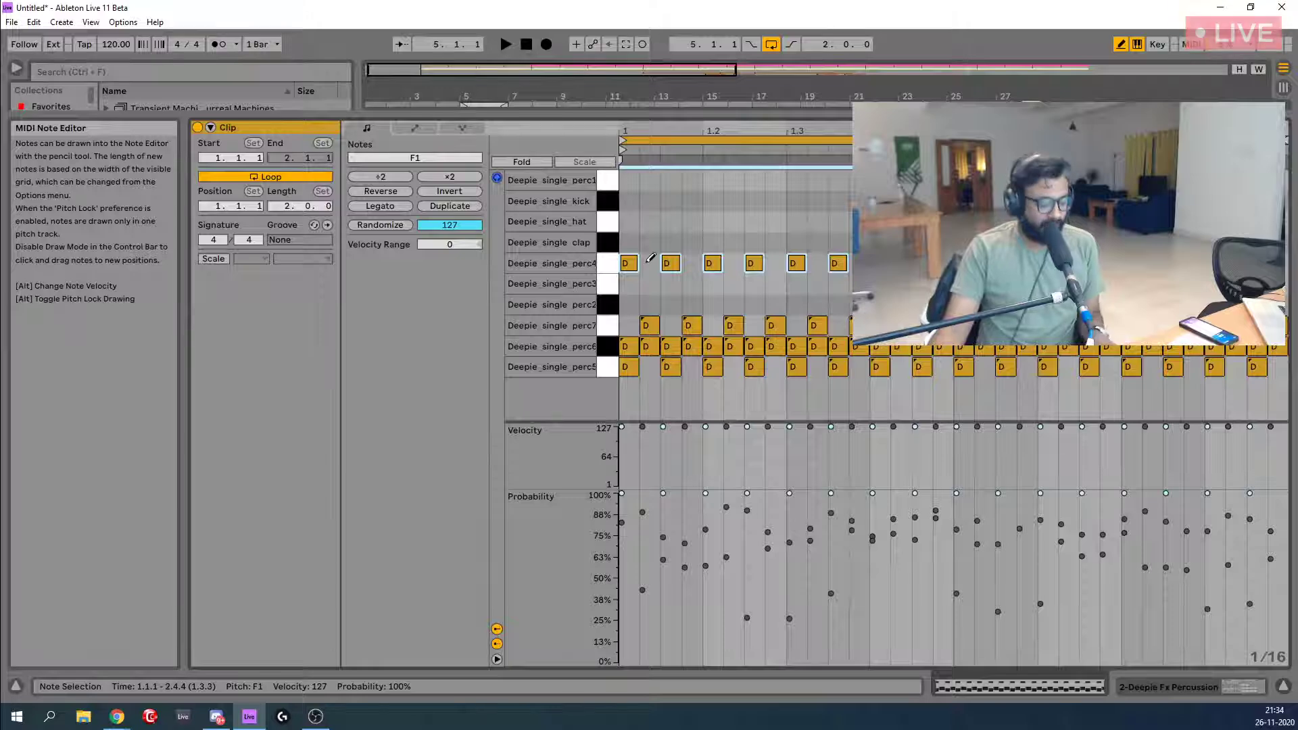
{"action": "key", "text": "b"}
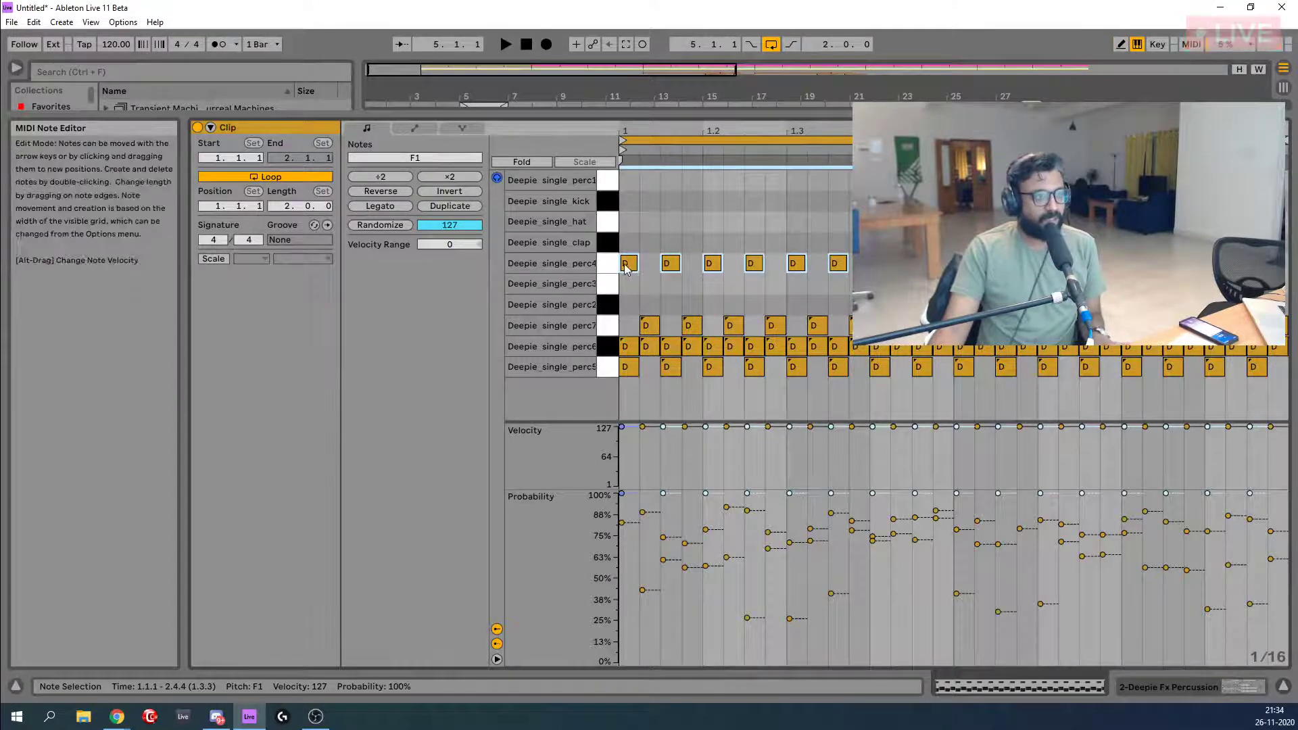
{"action": "left_click_drag", "start_coordinate": [629, 267], "coordinate": [649, 267]}
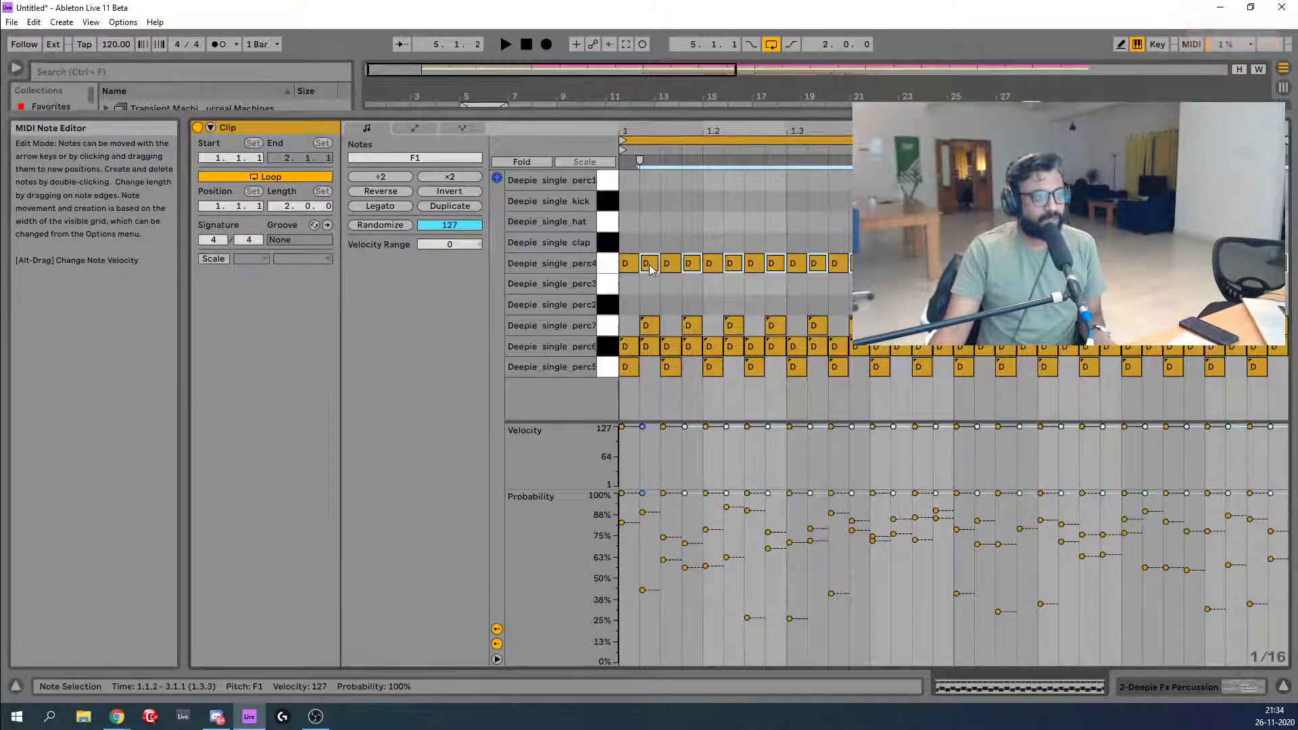
{"action": "left_click", "coordinate": [642, 512]}
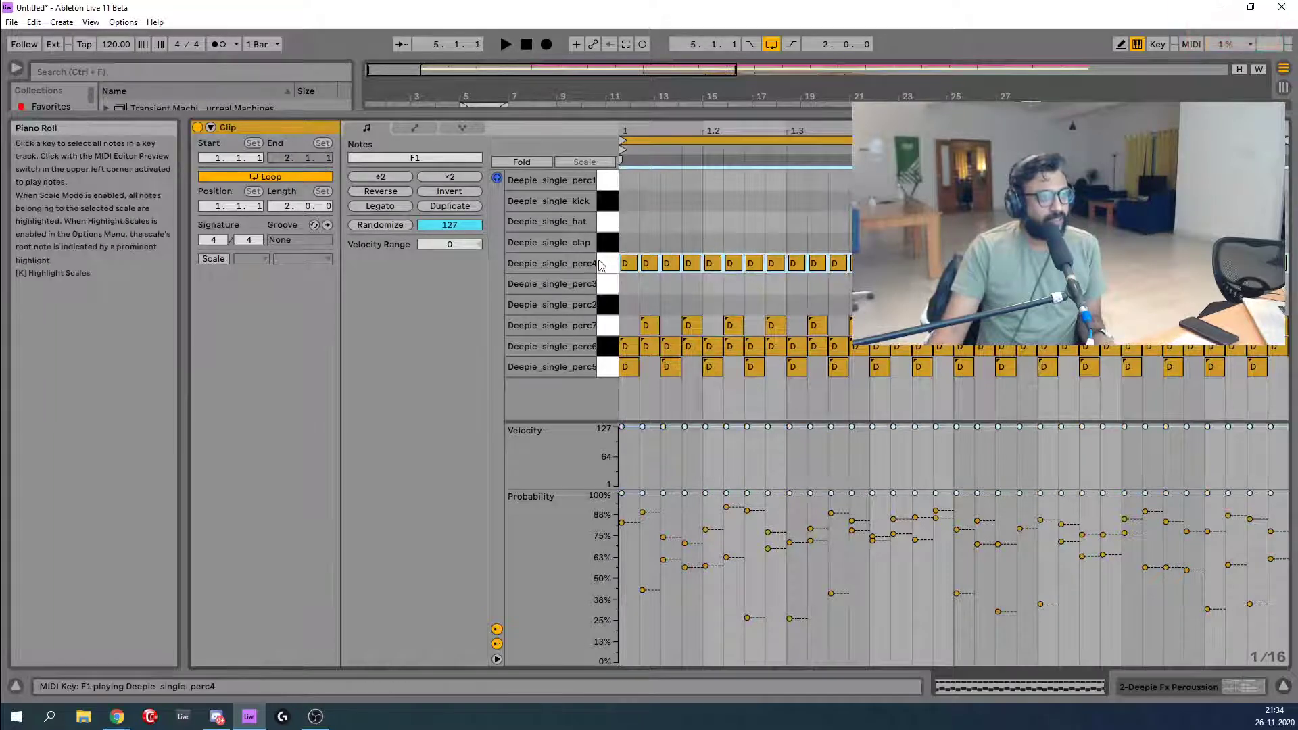
{"action": "key", "text": "b"}
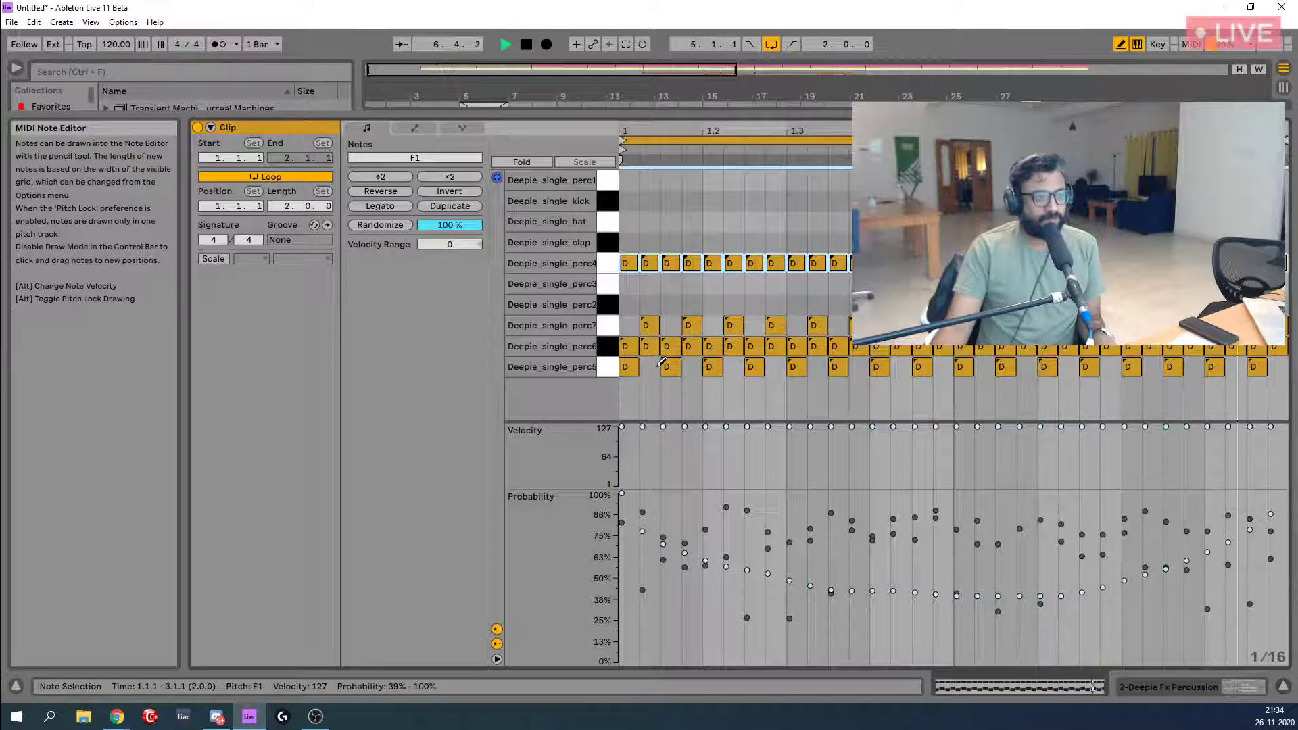
Lower the Deepie_single_perc6 notes' velocity to about 60, set their Velocity Range to +52, and play the loop.
{"action": "left_click", "coordinate": [607, 350]}
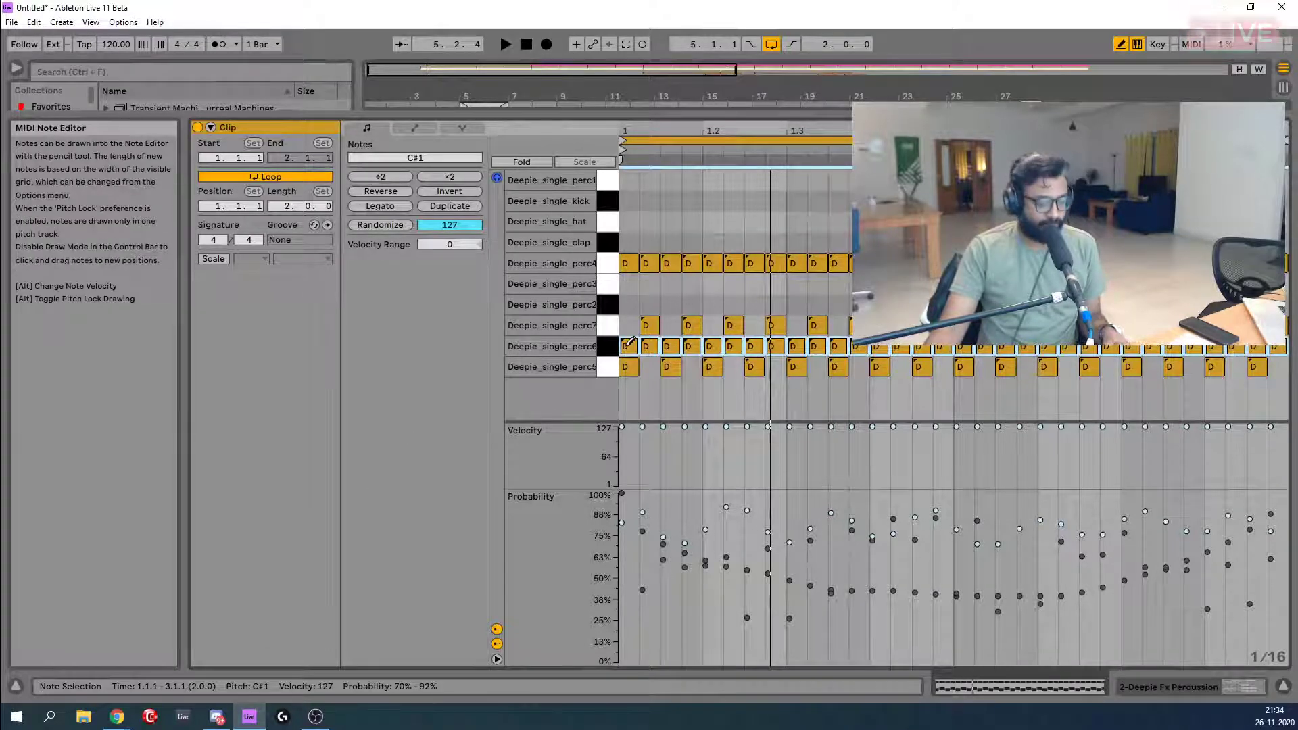
{"action": "key", "text": "b"}
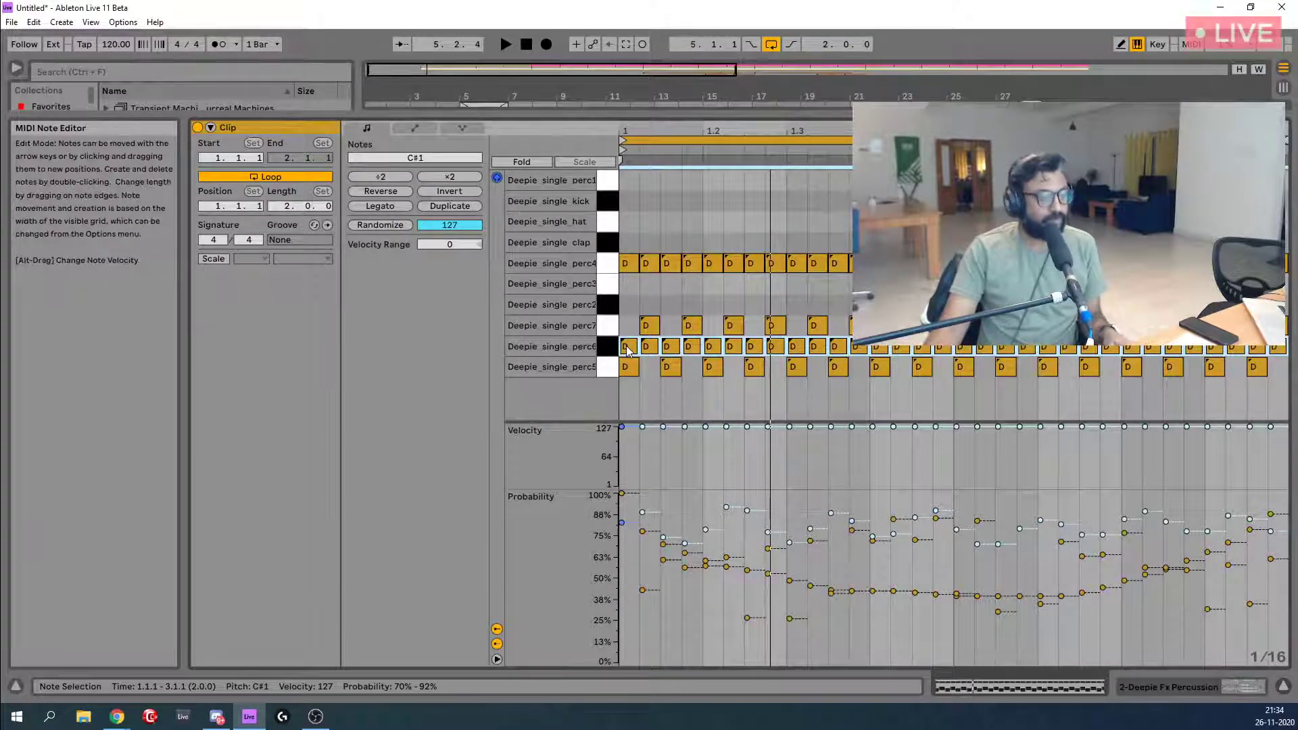
{"action": "left_click_drag", "start_coordinate": [641, 326], "coordinate": [641, 372], "text": "alt"}
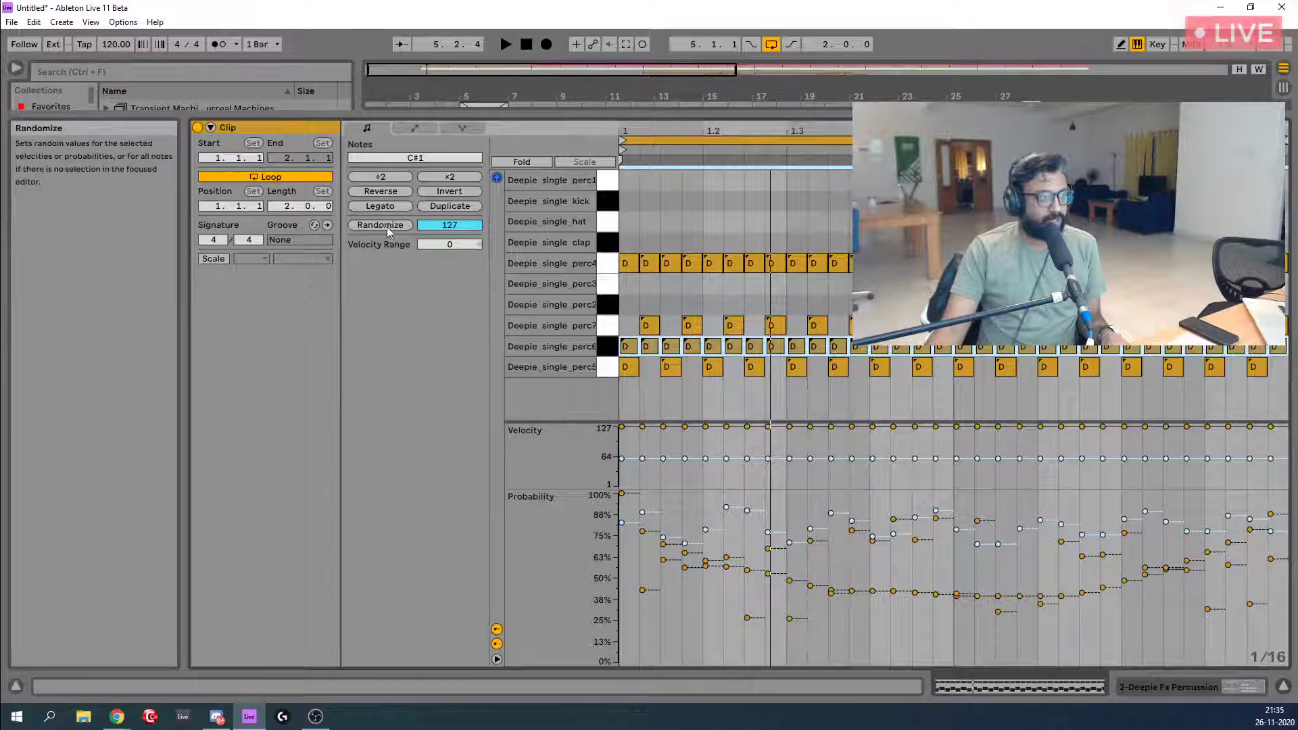
{"action": "mouse_move", "coordinate": [468, 247]}
{"action": "left_mouse_down"}
{"action": "mouse_move", "coordinate": [469, 204]}
{"action": "mouse_move", "coordinate": [449, 252]}
{"action": "left_mouse_up"}
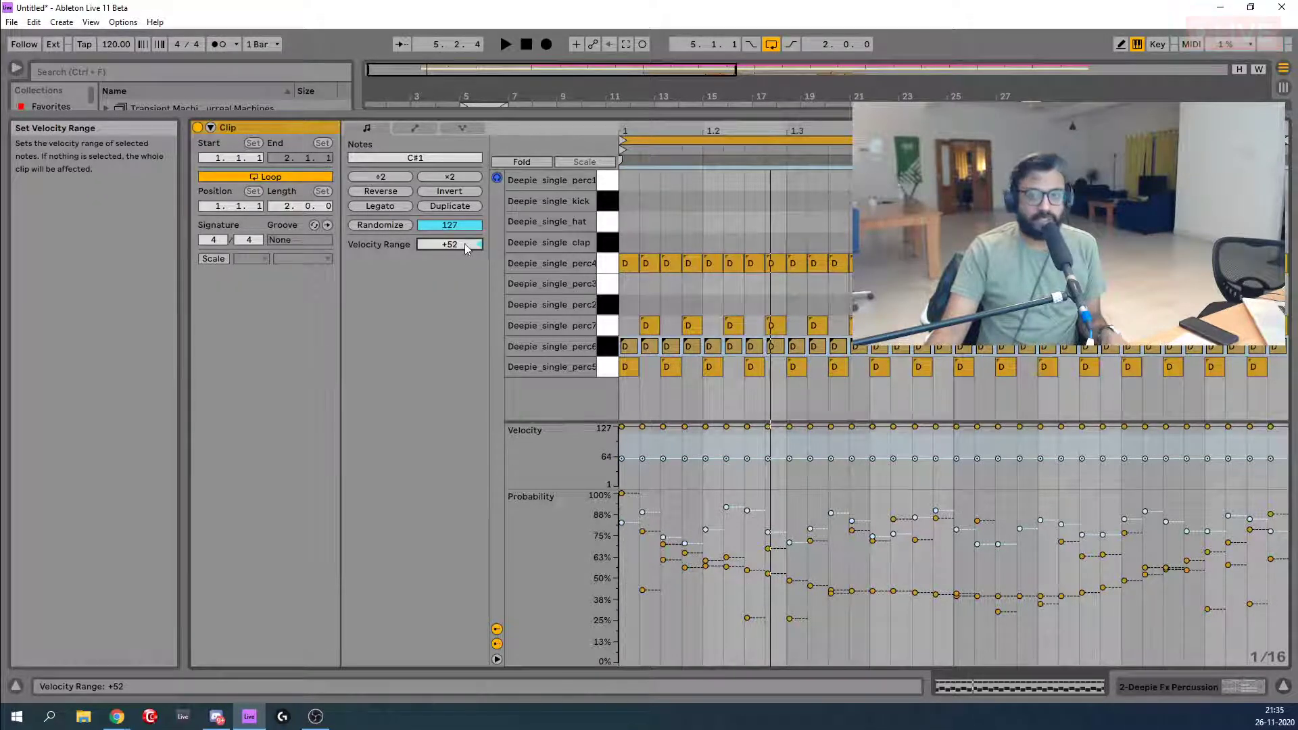
{"action": "key", "text": "space"}
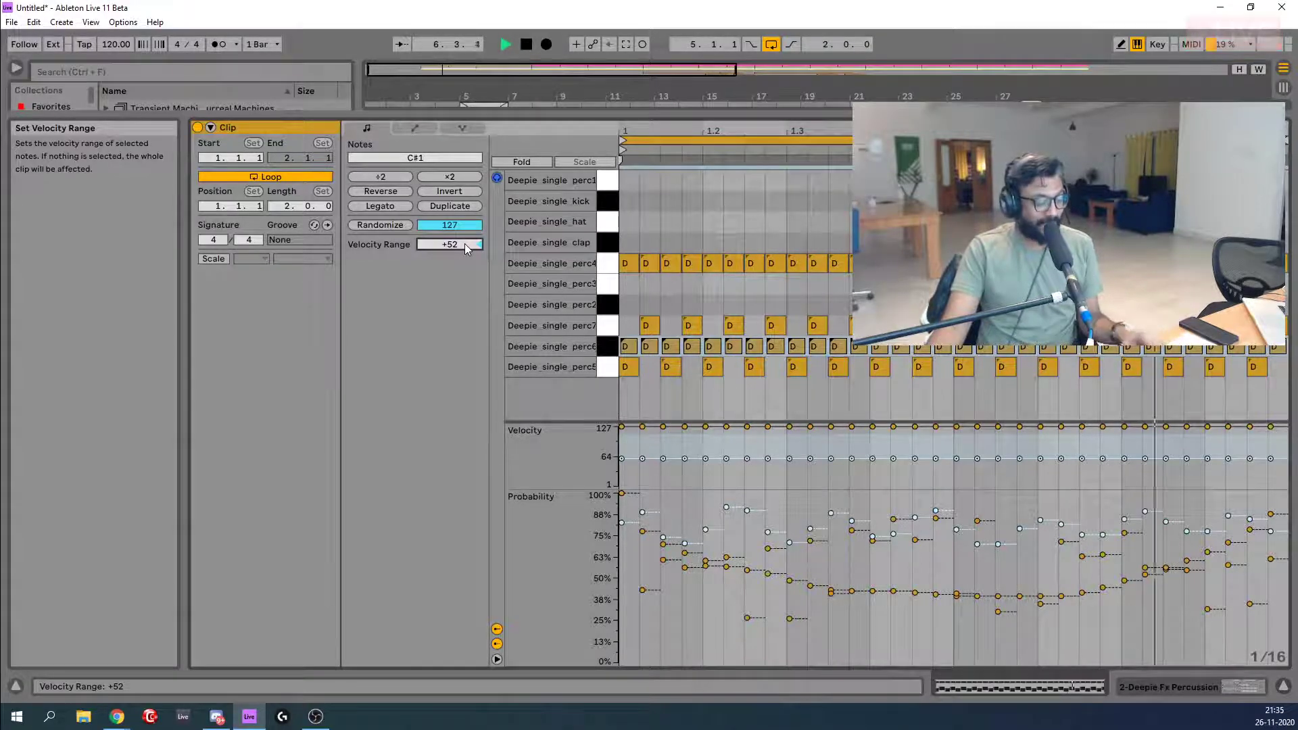
Return to the arrangement and play the percussion from bar 7, just after the edited clip.
{"action": "key", "text": "shift+Tab"}
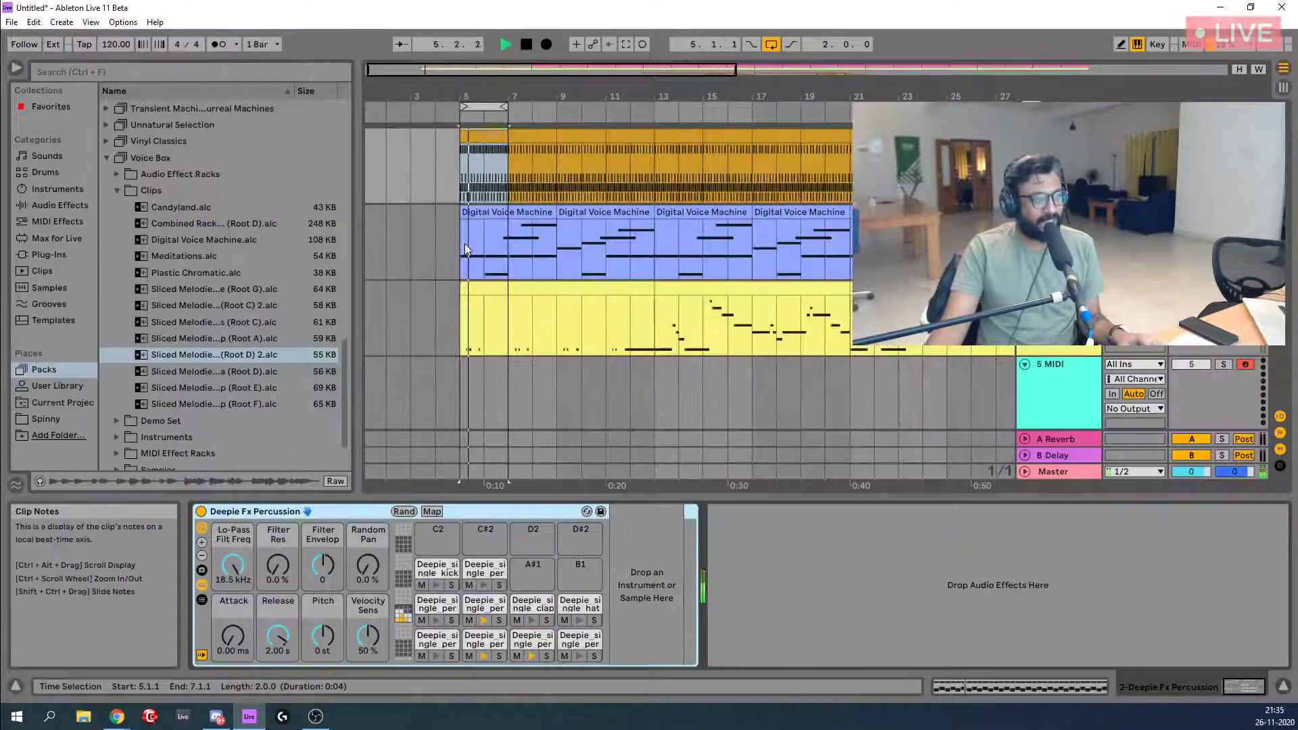
{"action": "key", "text": "space"}
{"action": "left_click", "coordinate": [508, 162]}
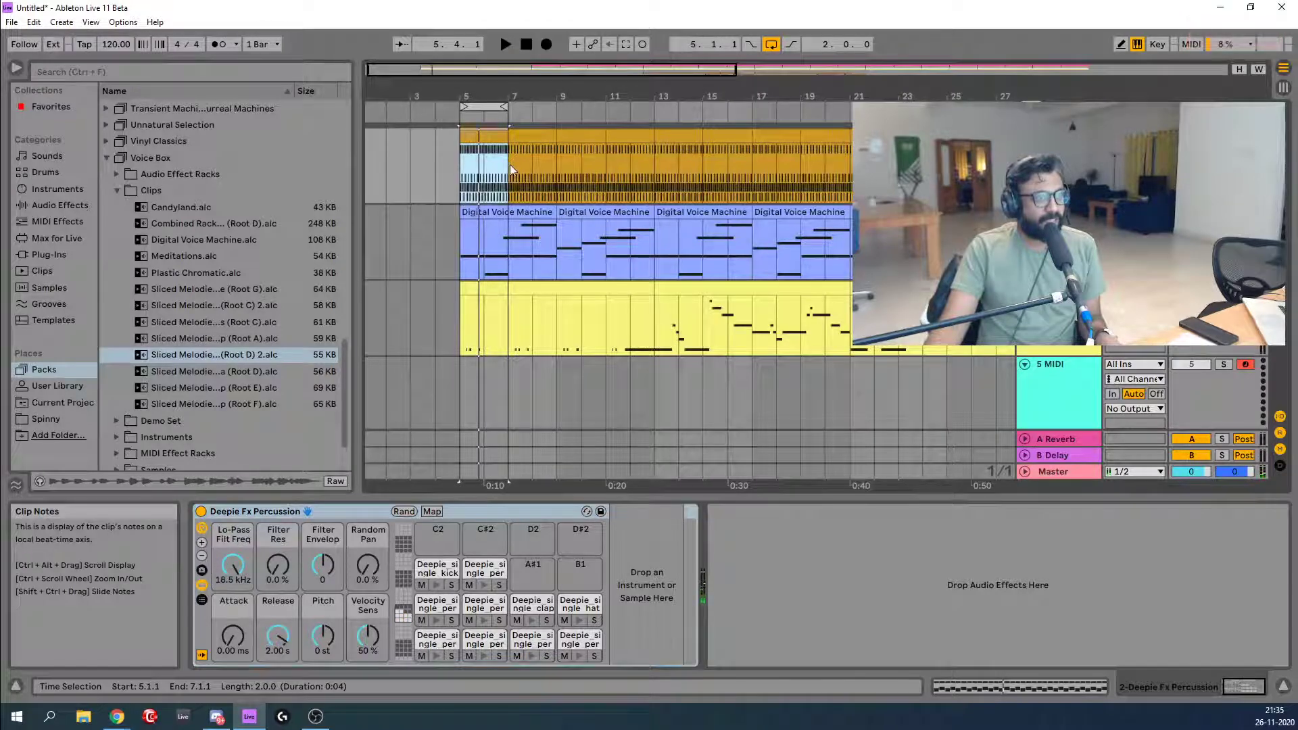
{"action": "key", "text": "space"}
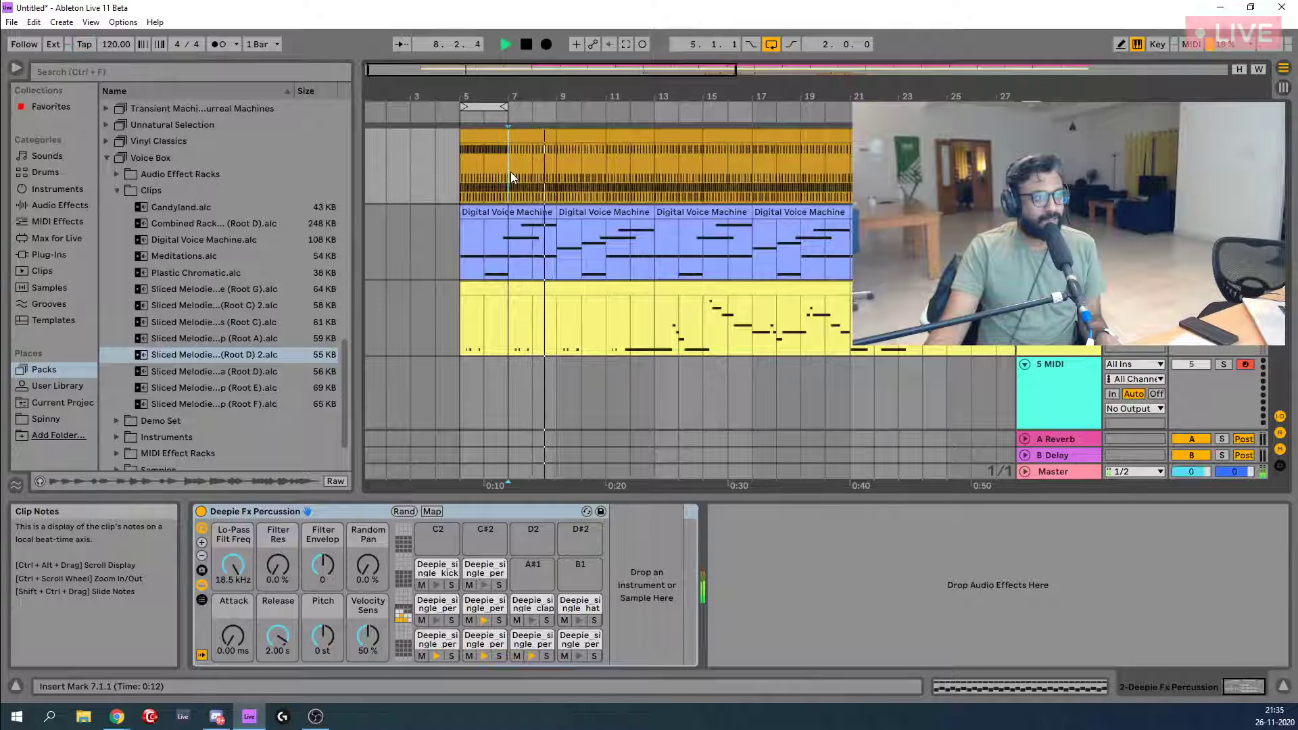
{"action": "key", "text": "space"}
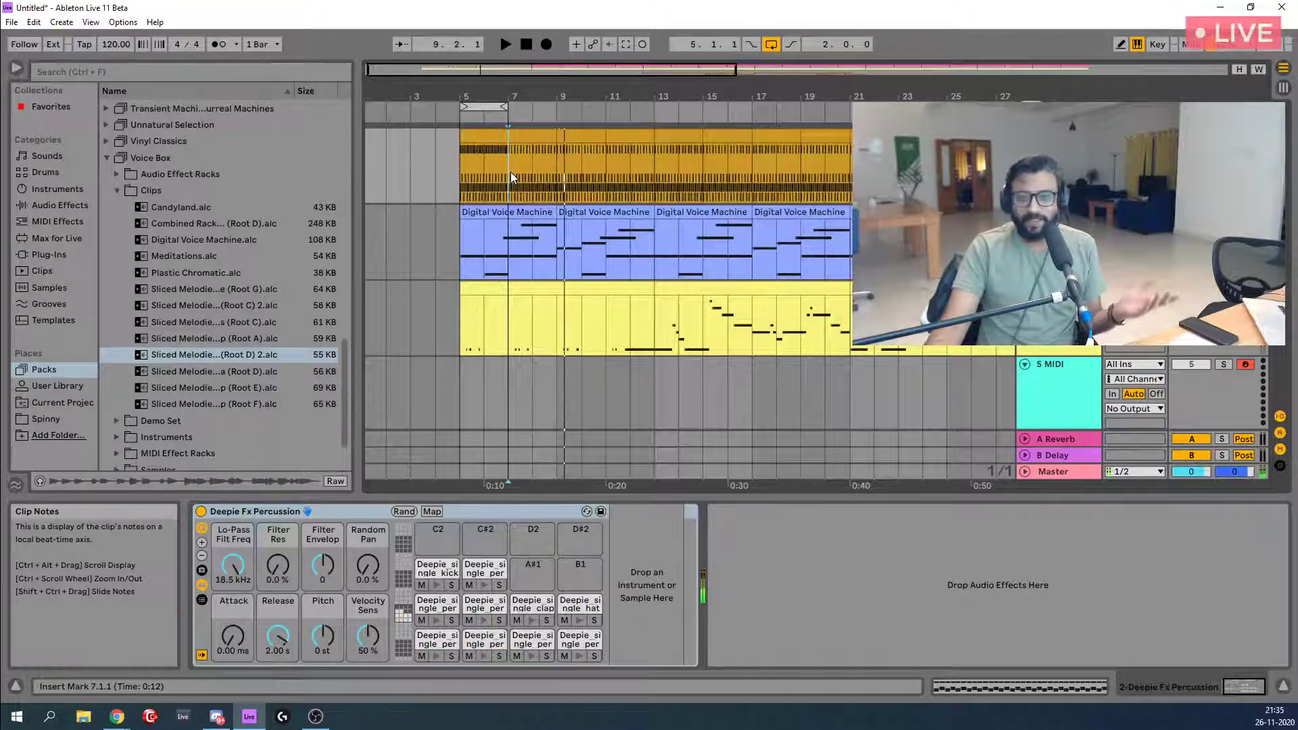
Play the edited percussion clip within its loop from bar 5 to compare it with the unedited part.
{"action": "left_click", "coordinate": [460, 164]}
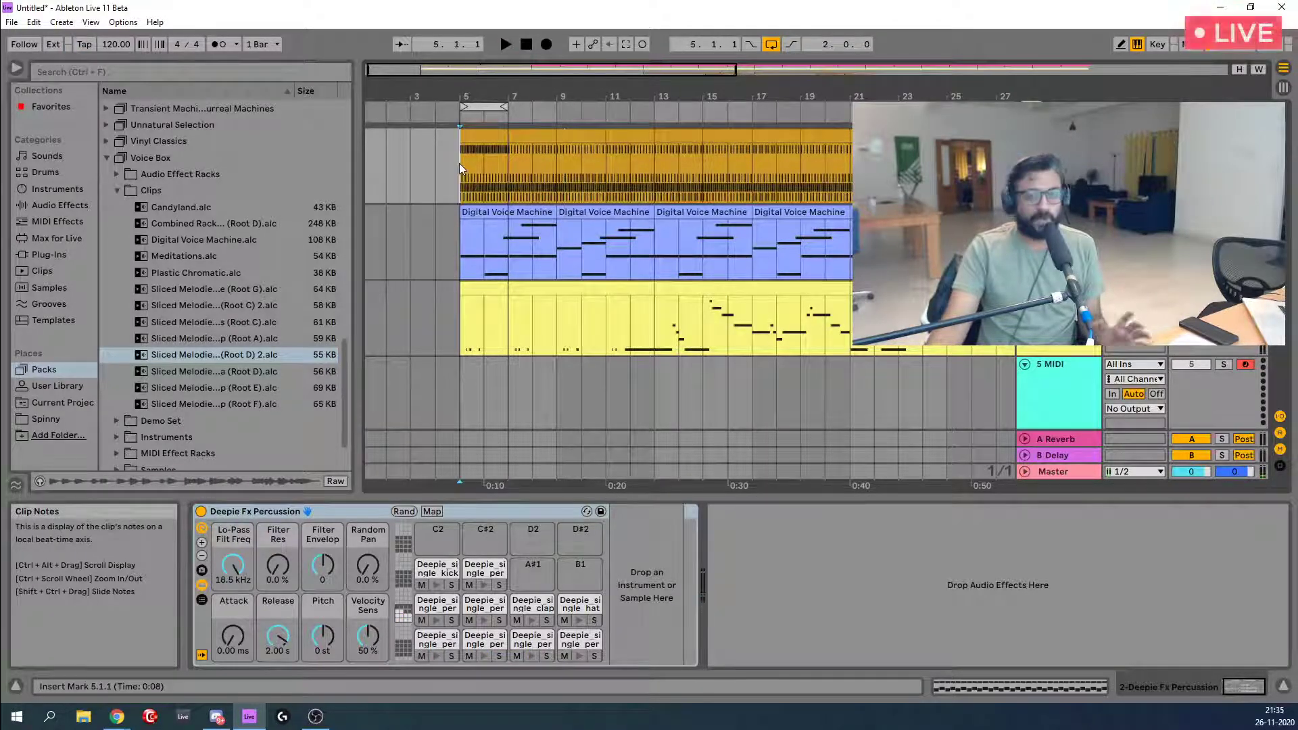
{"action": "key", "text": "space"}
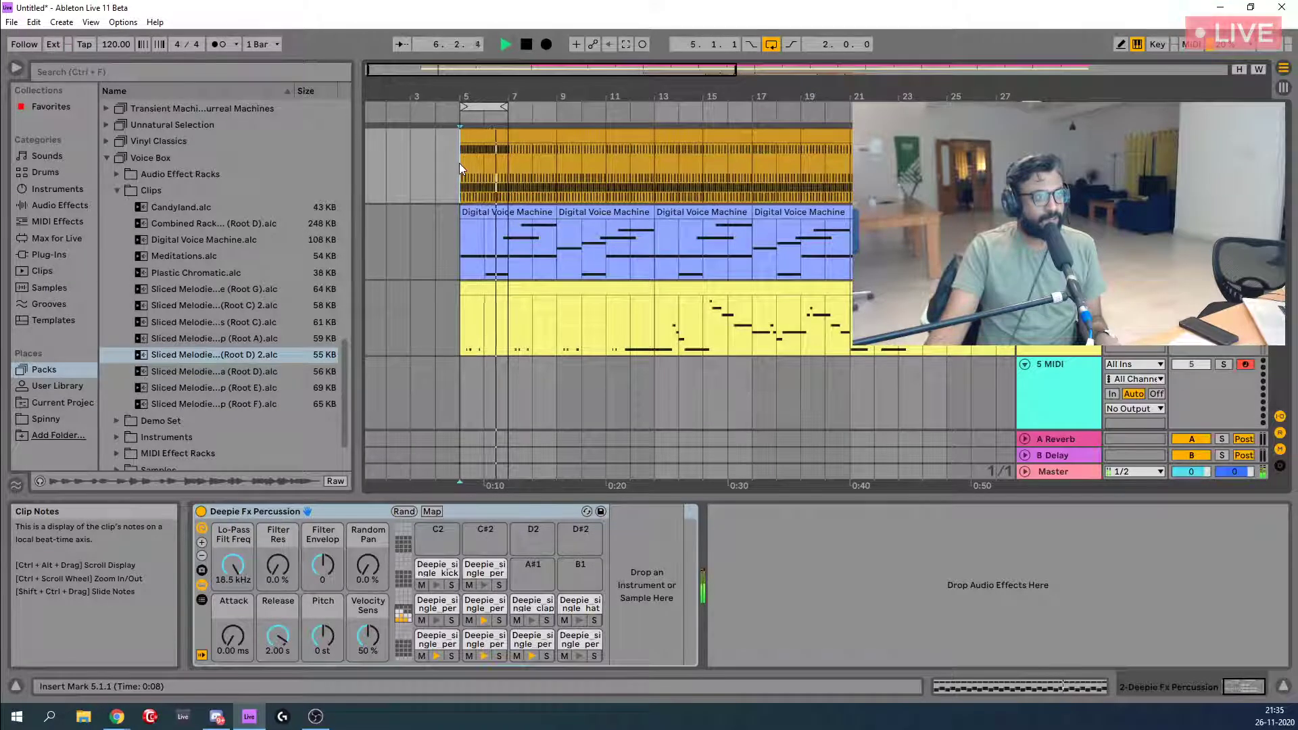
{"action": "key", "text": "space"}
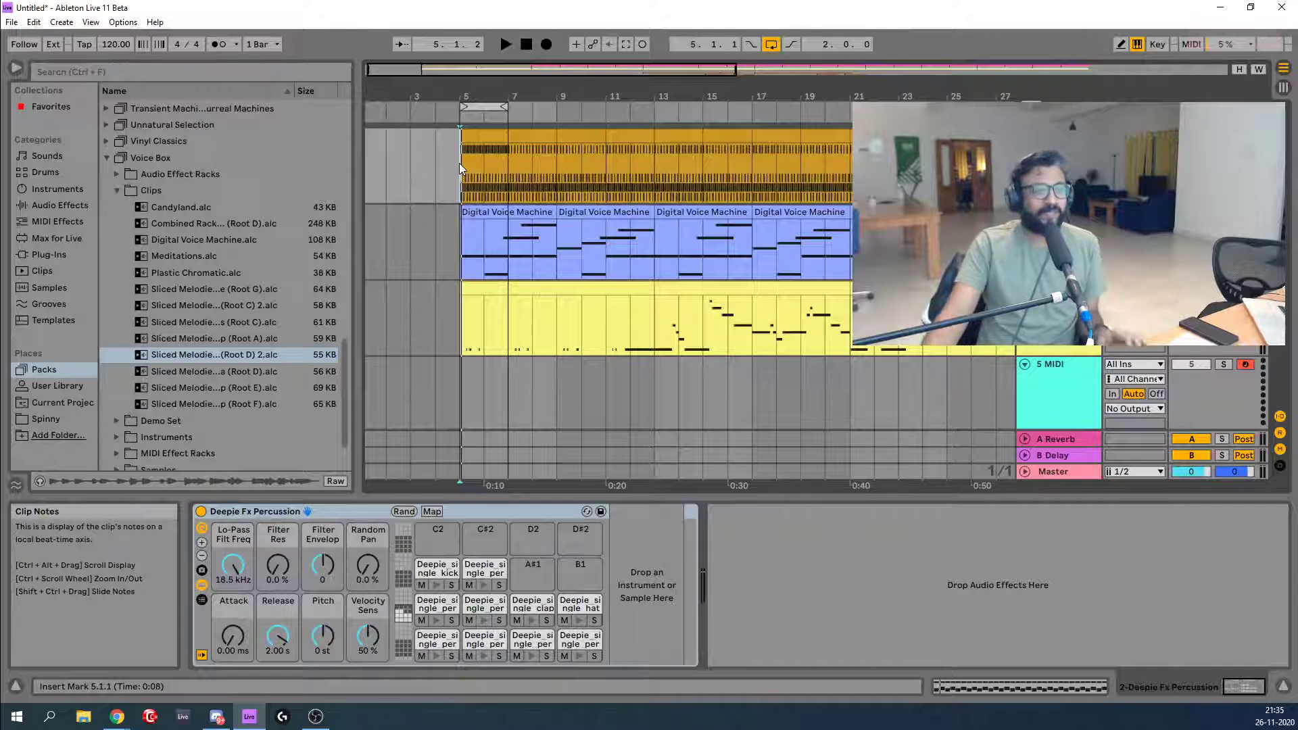
Duplicate the edited two-bar percussion clip at bar 5 repeatedly, filling the percussion track up to bar 53.
{"action": "left_click", "coordinate": [475, 139]}
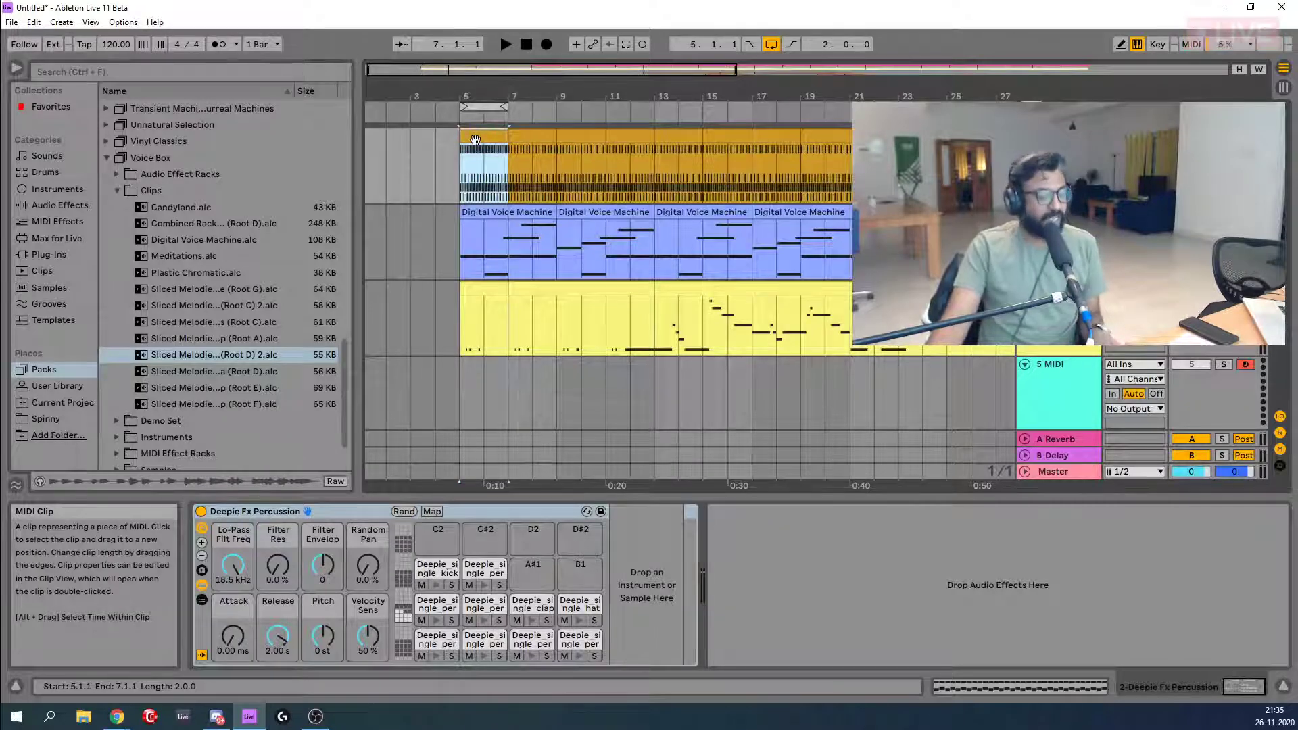
{"action": "key", "text": "Right"}
{"action": "key", "text": "Right"}
{"action": "key", "text": "Right"}
{"action": "key", "text": "Right"}
{"action": "key", "text": "Right"}
{"action": "key", "text": "Right"}
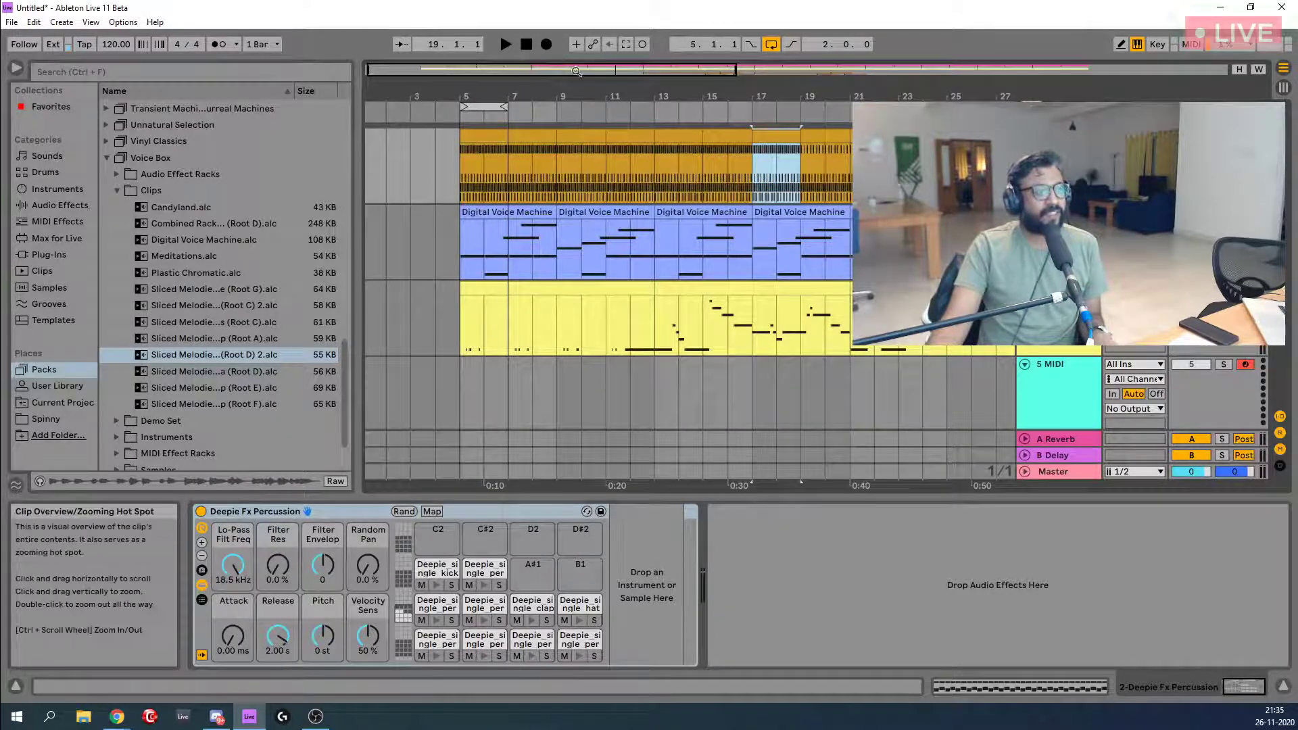
{"action": "left_click_drag", "start_coordinate": [645, 71], "coordinate": [500, 31]}
{"action": "key", "text": "Right"}
{"action": "key", "text": "Right"}
{"action": "key", "text": "Right"}
{"action": "key", "text": "Right"}
{"action": "key", "text": "Right"}
{"action": "key", "text": "Right"}
{"action": "key", "text": "Right"}
{"action": "key", "text": "Right"}
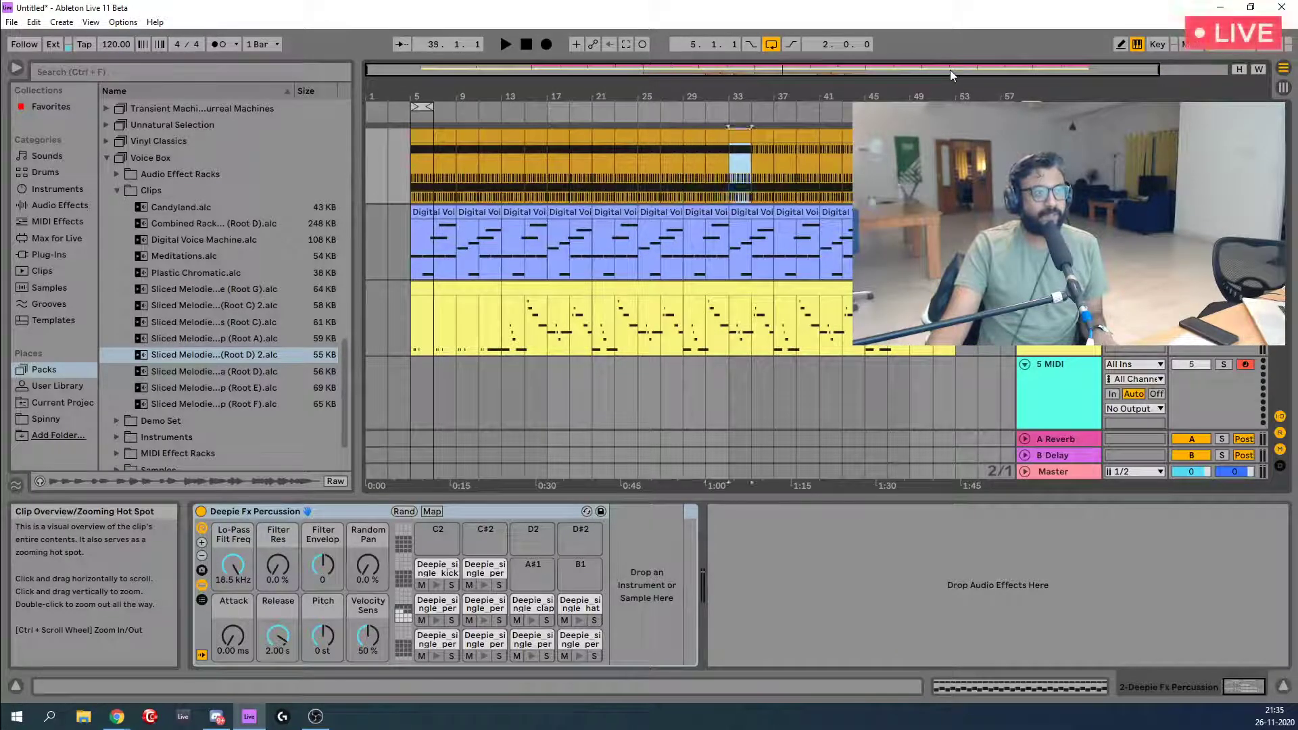
{"action": "key", "text": "Right"}
{"action": "key", "text": "Right"}
{"action": "key", "text": "Right"}
{"action": "key", "text": "Right"}
{"action": "key", "text": "Right"}
{"action": "key", "text": "Right"}
{"action": "key", "text": "Right"}
{"action": "key", "text": "Right"}
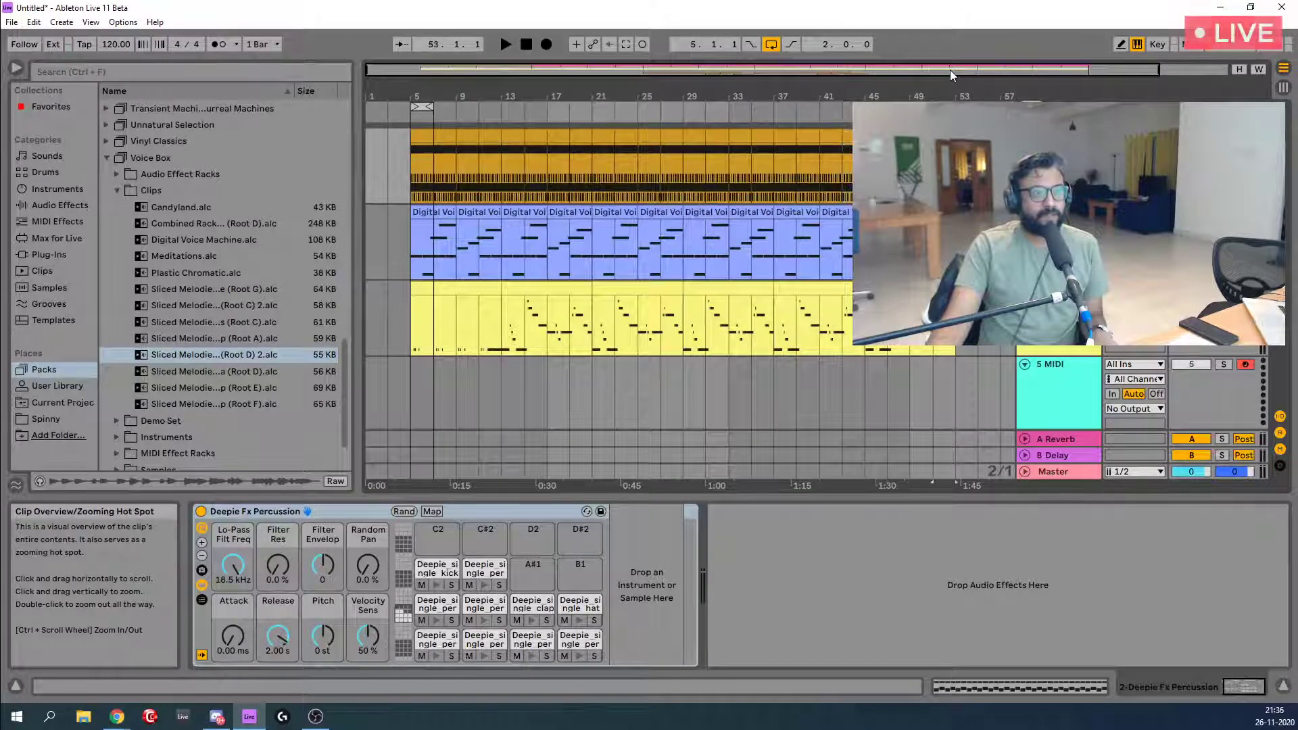
Play the arrangement from bar 5 with the duplicated percussion pattern.
{"action": "left_click", "coordinate": [416, 171]}
{"action": "scroll", "coordinate": [736, 244], "scroll_direction": "up", "scroll_amount": 2}
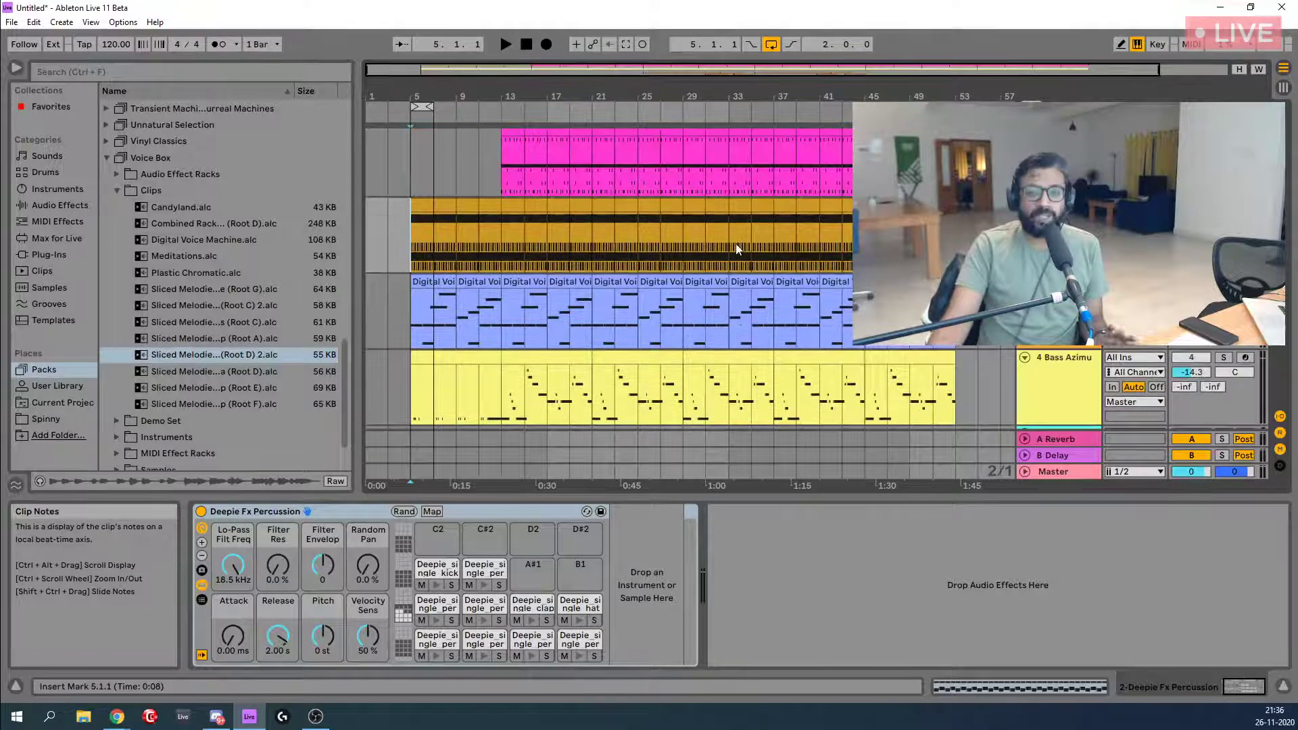
{"action": "scroll", "coordinate": [735, 244], "scroll_direction": "up", "scroll_amount": 1}
{"action": "scroll", "coordinate": [736, 244], "scroll_direction": "down", "scroll_amount": 1}
{"action": "scroll", "coordinate": [1061, 256], "scroll_direction": "up", "scroll_amount": 1}
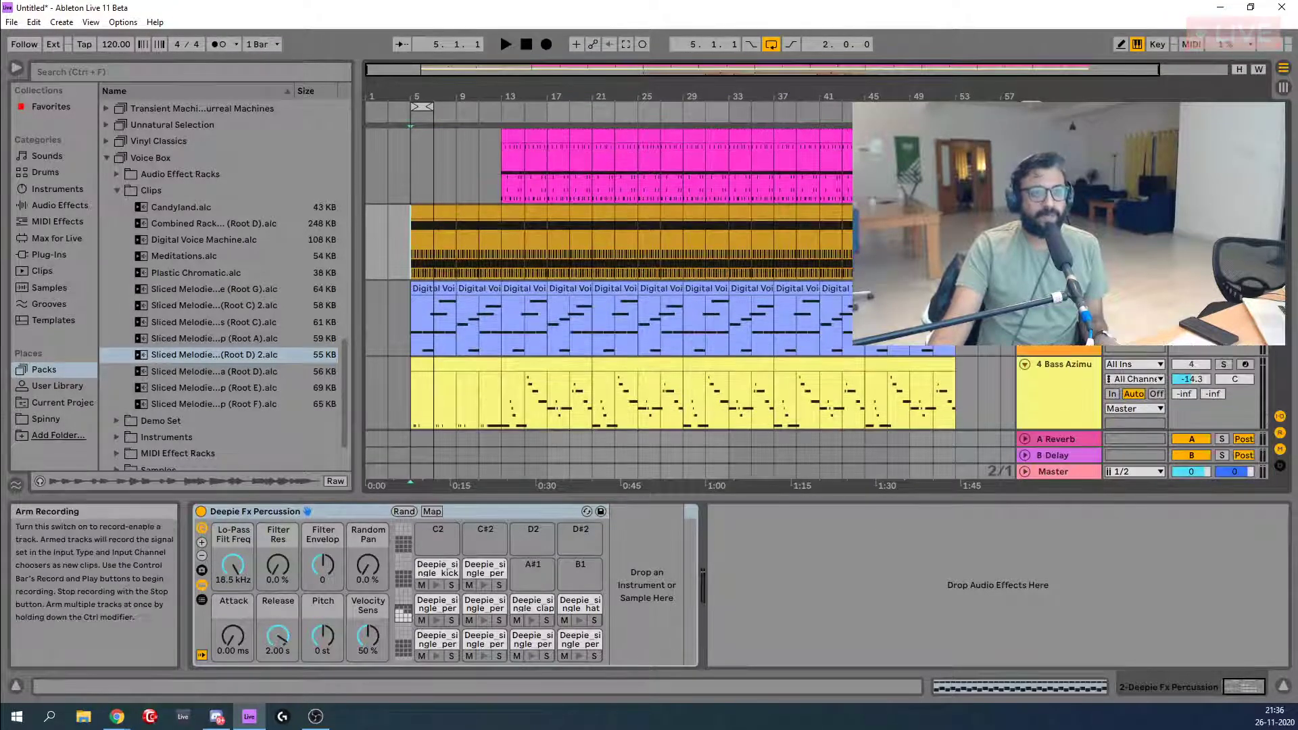
{"action": "key", "text": "space"}
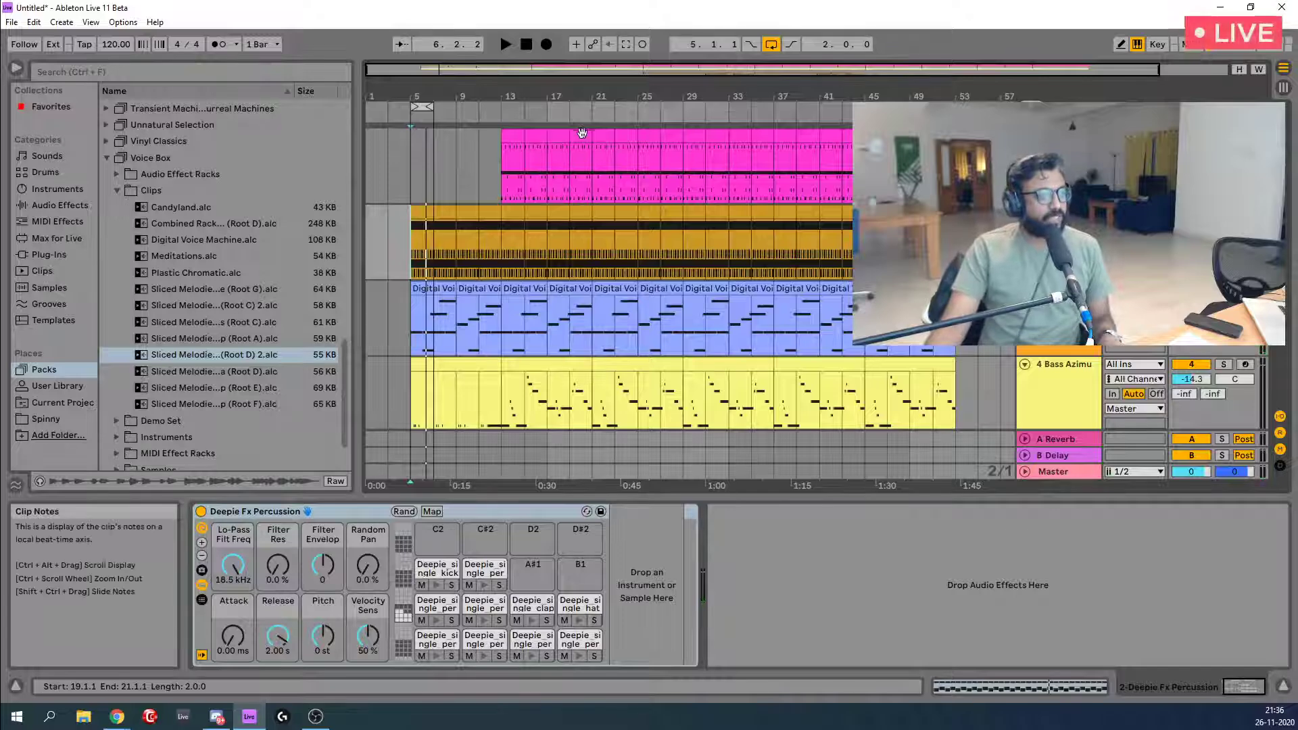
Turn off the arrangement loop and play the project from bar 5.
{"action": "left_click", "coordinate": [768, 46]}
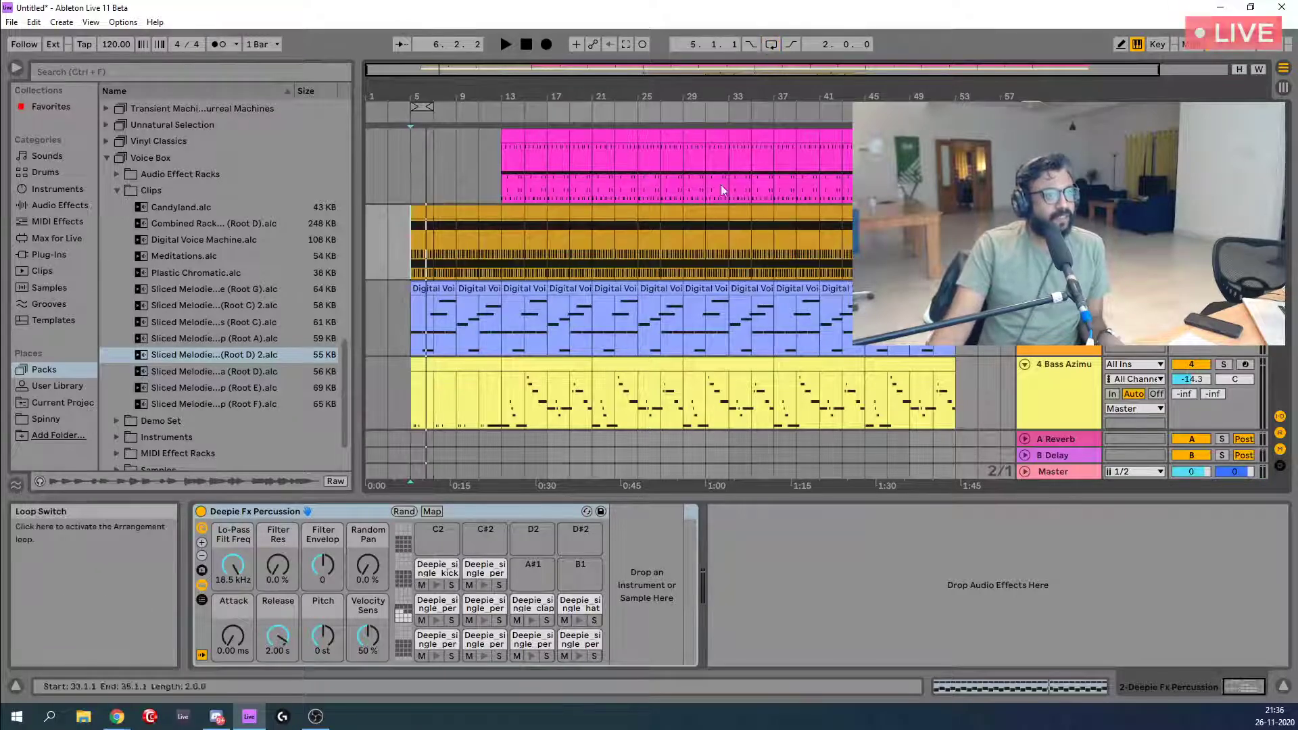
{"action": "scroll", "coordinate": [555, 319], "scroll_direction": "down", "scroll_amount": 1}
{"action": "scroll", "coordinate": [555, 319], "scroll_direction": "up", "scroll_amount": 1}
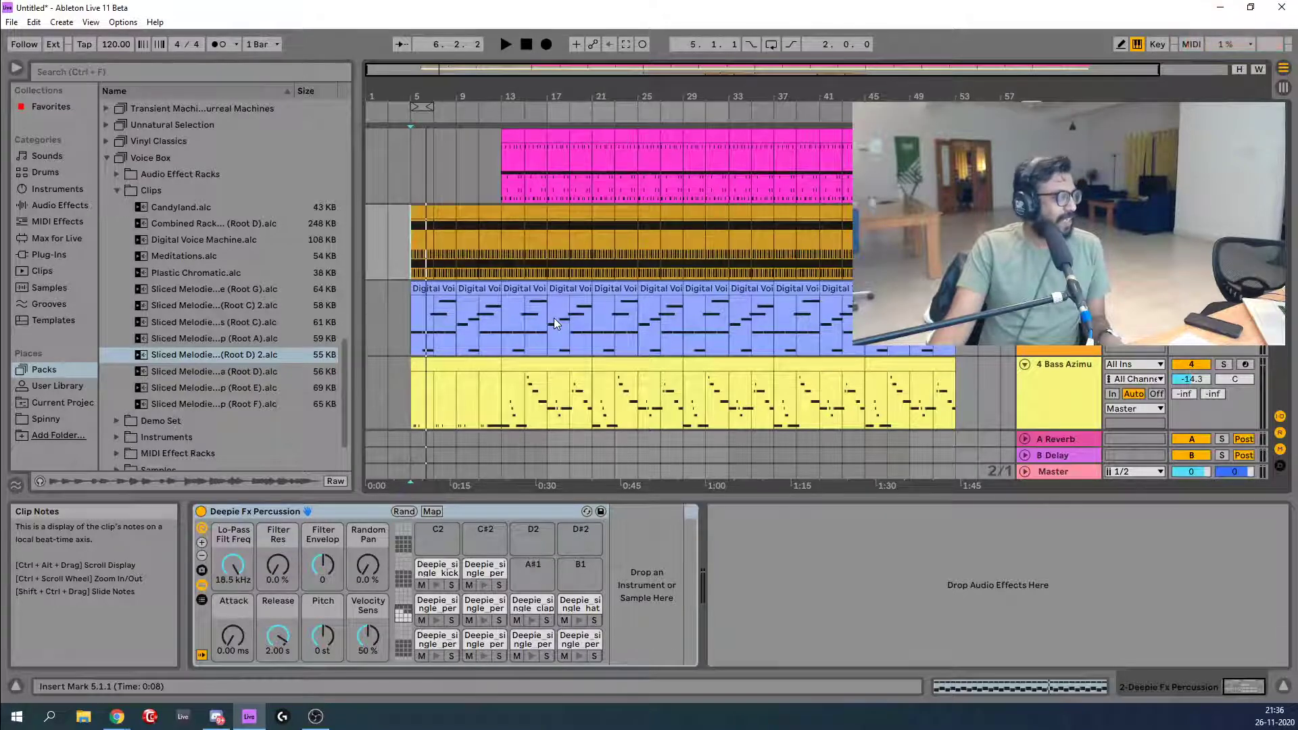
{"action": "left_click", "coordinate": [477, 248]}
{"action": "left_click", "coordinate": [415, 241]}
{"action": "key", "text": "space"}
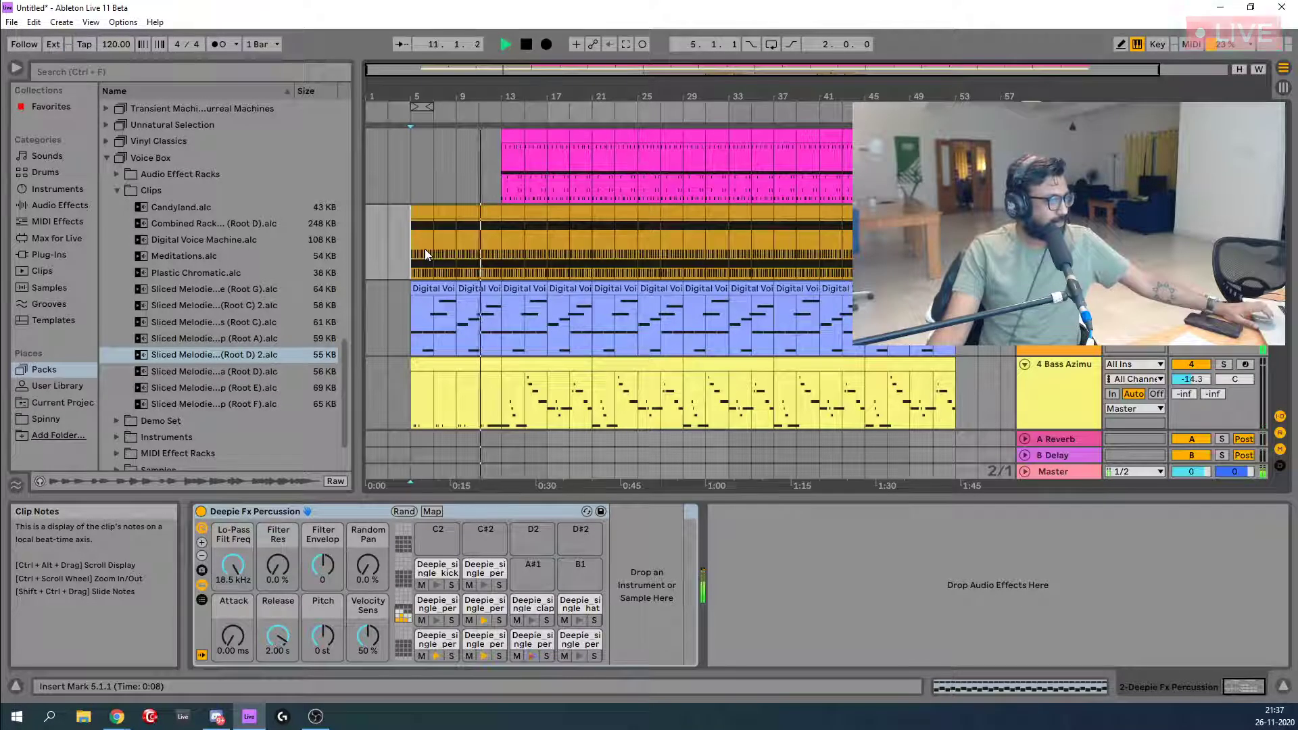
Look over the tracks during playback, from the drums down to the grouped audio clips, and stop playback around bar 37.
{"action": "scroll", "coordinate": [1194, 384], "scroll_direction": "up", "scroll_amount": 3}
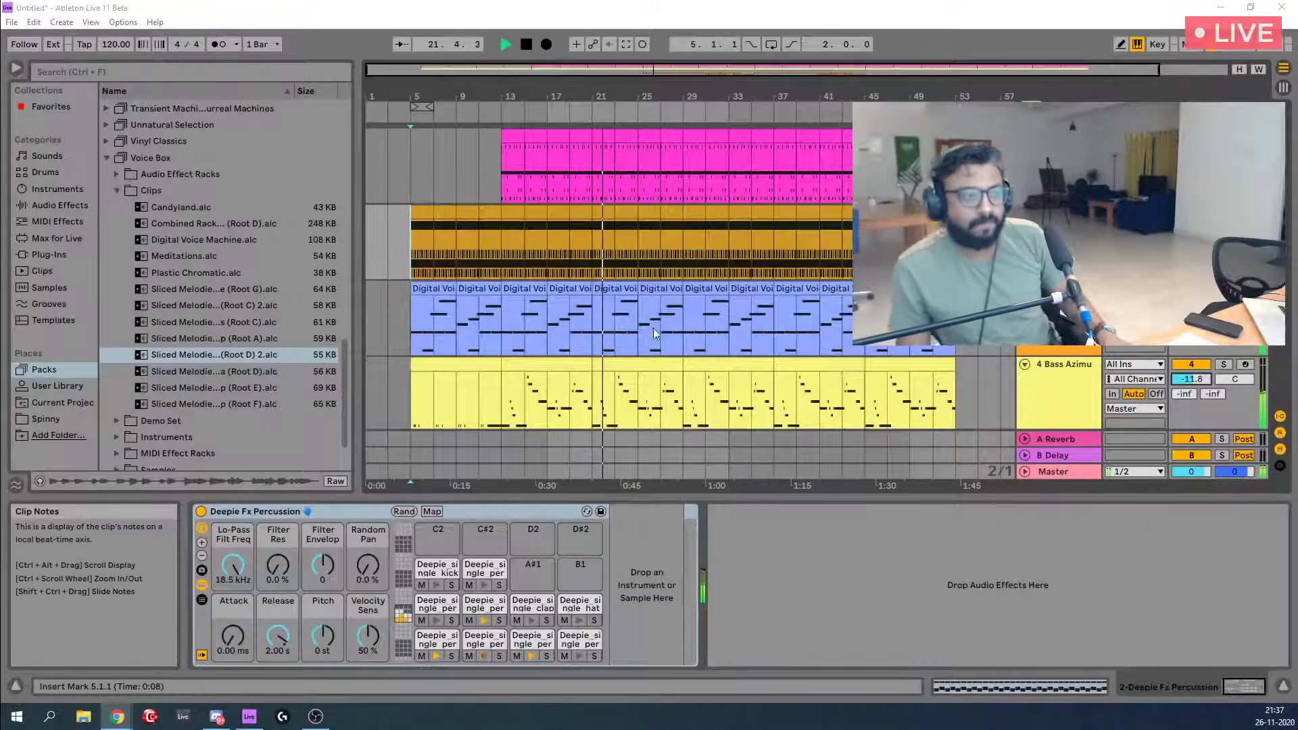
{"action": "scroll", "coordinate": [654, 328], "scroll_direction": "down", "scroll_amount": 3}
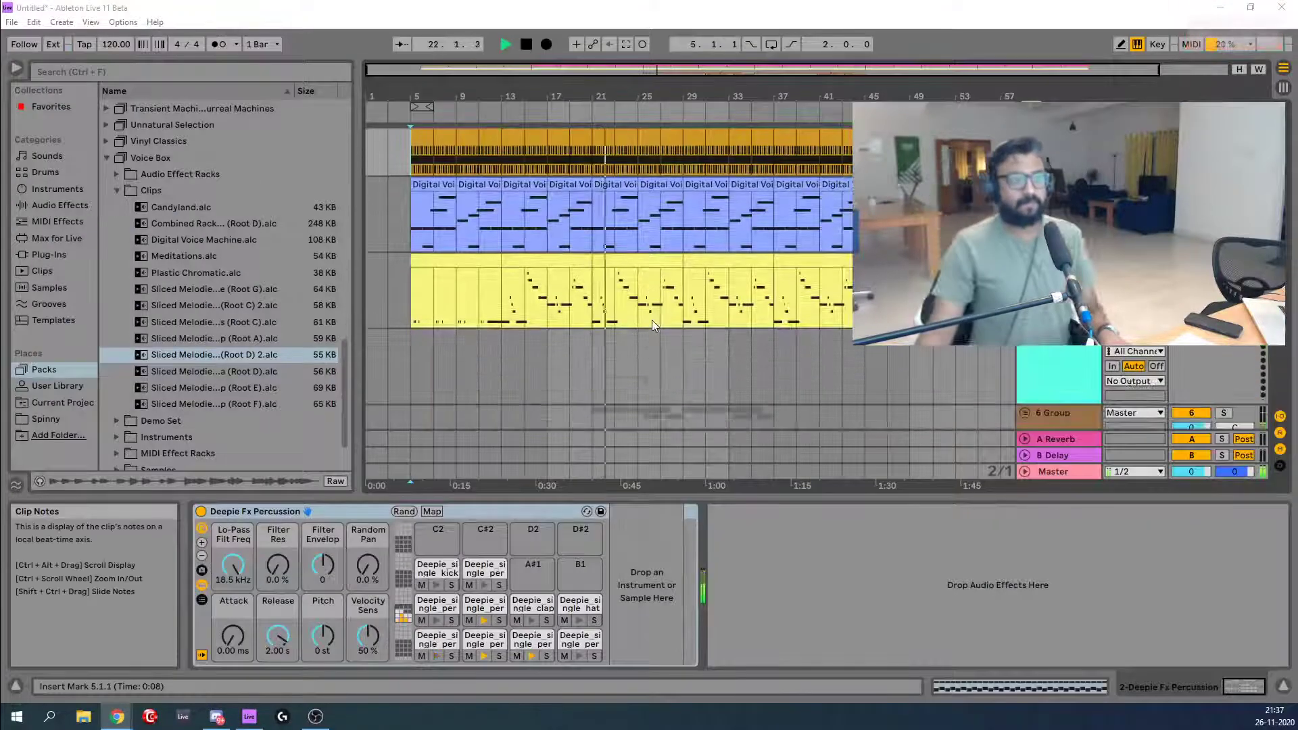
{"action": "scroll", "coordinate": [652, 319], "scroll_direction": "down", "scroll_amount": 8}
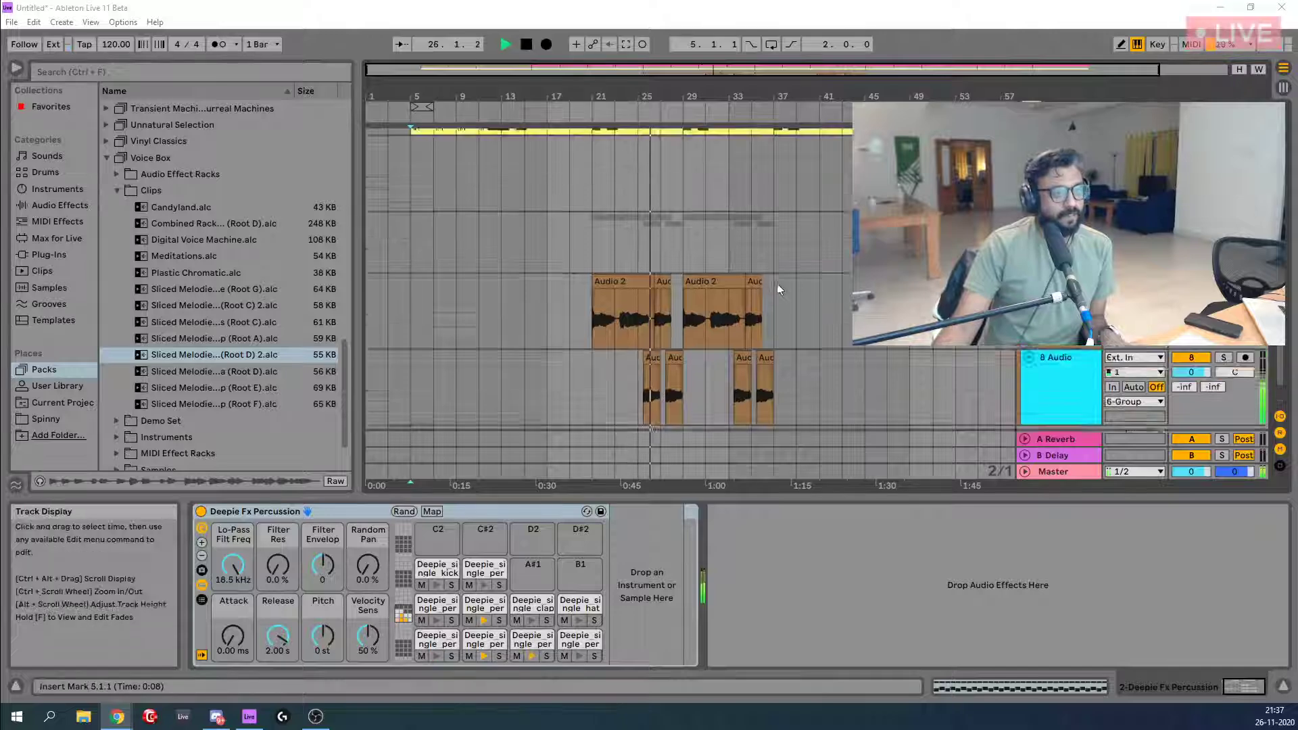
{"action": "scroll", "coordinate": [777, 283], "scroll_direction": "up", "scroll_amount": 2}
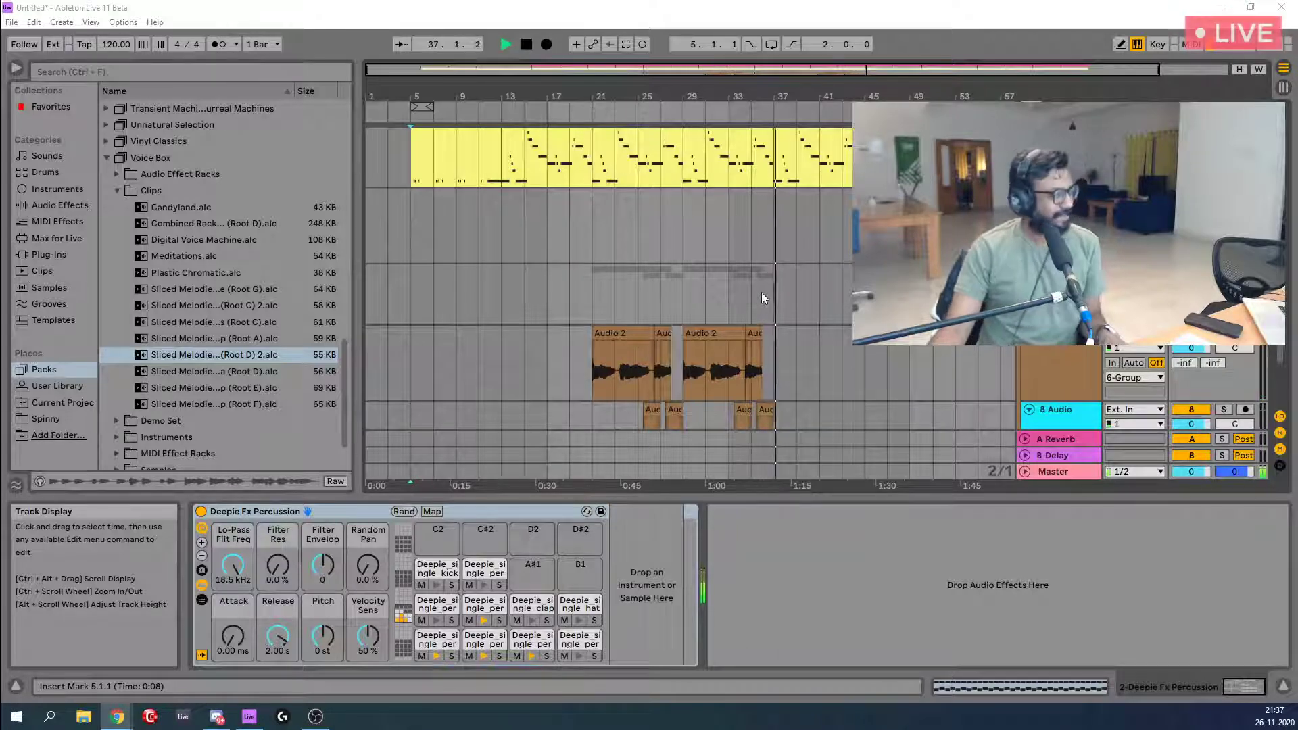
{"action": "left_click", "coordinate": [524, 264]}
{"action": "key", "text": "space"}
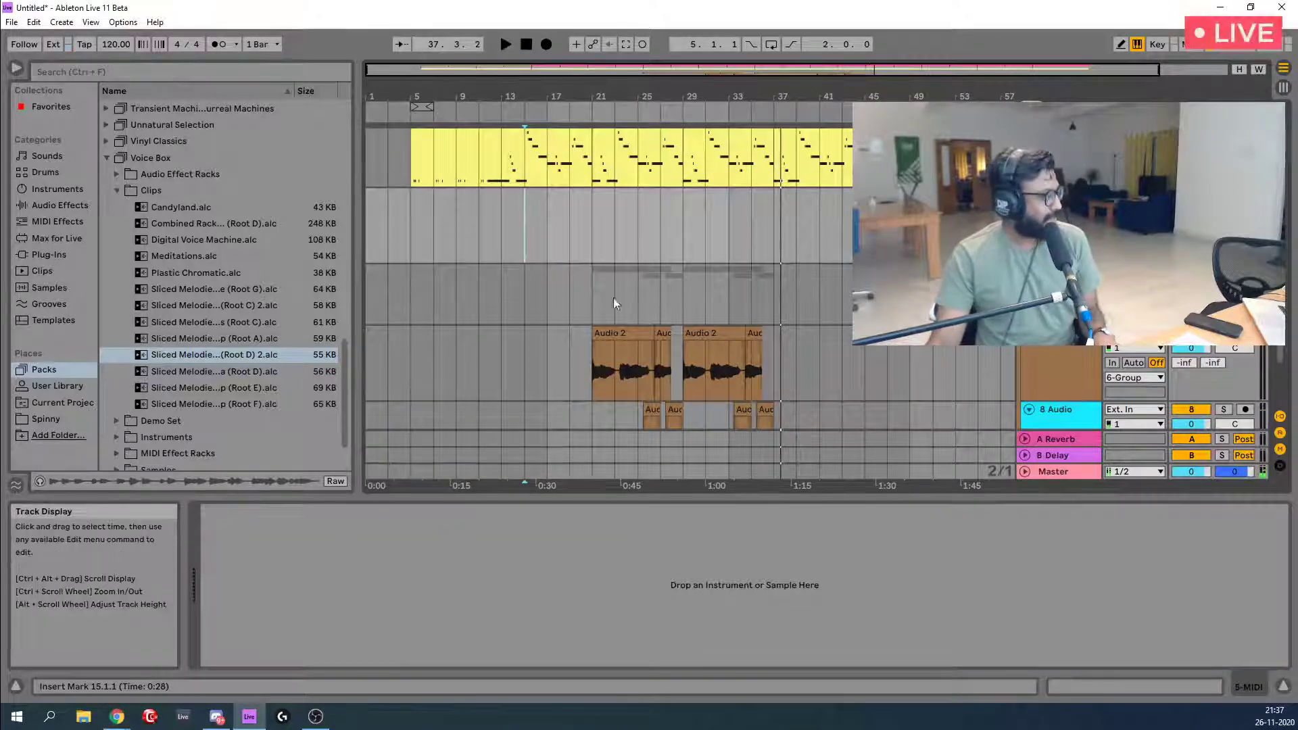
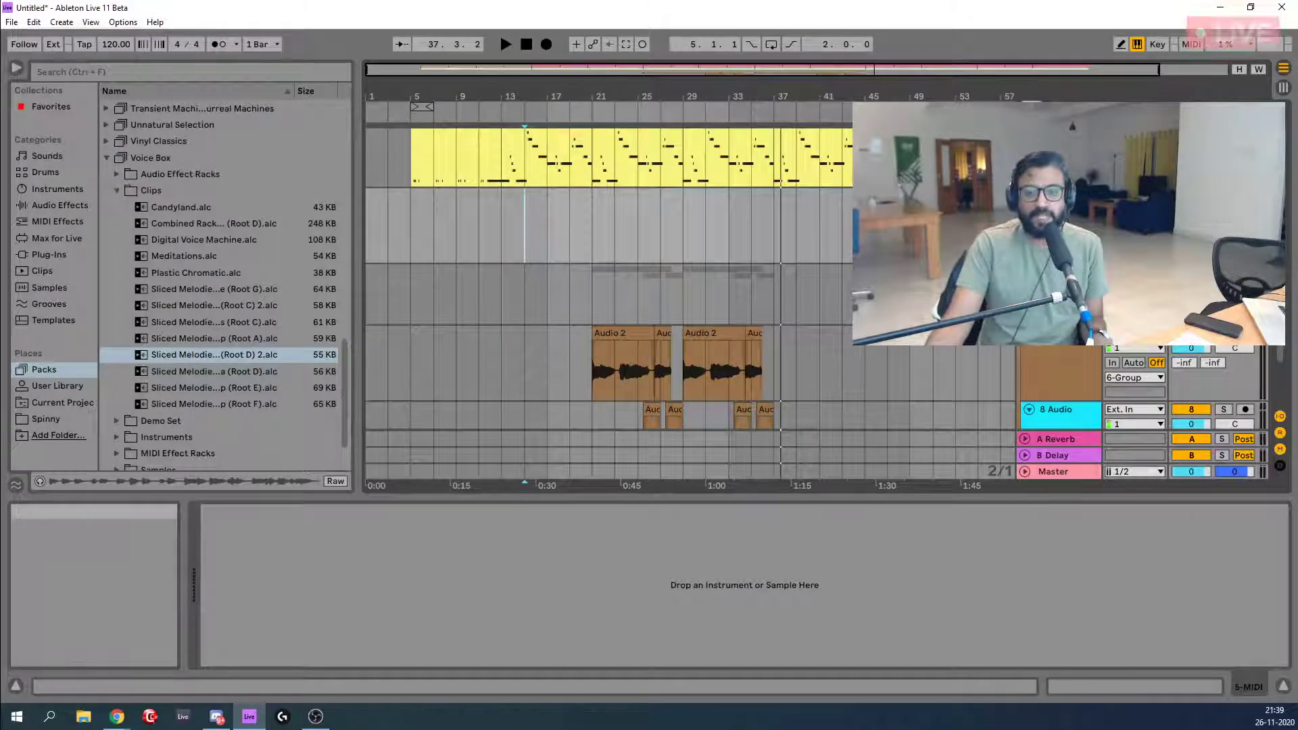
{"action": "left_click", "coordinate": [217, 717]}
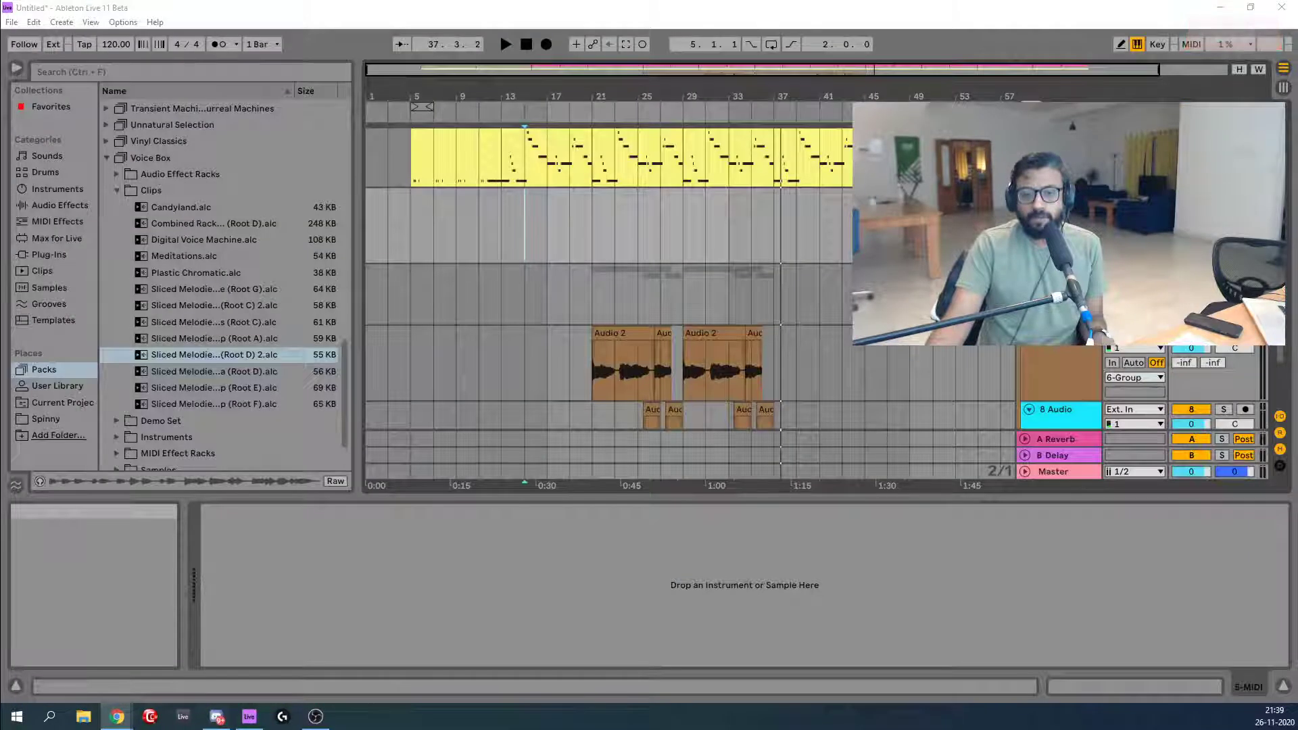
{"action": "scroll", "coordinate": [573, 351], "scroll_direction": "up", "scroll_amount": 5}
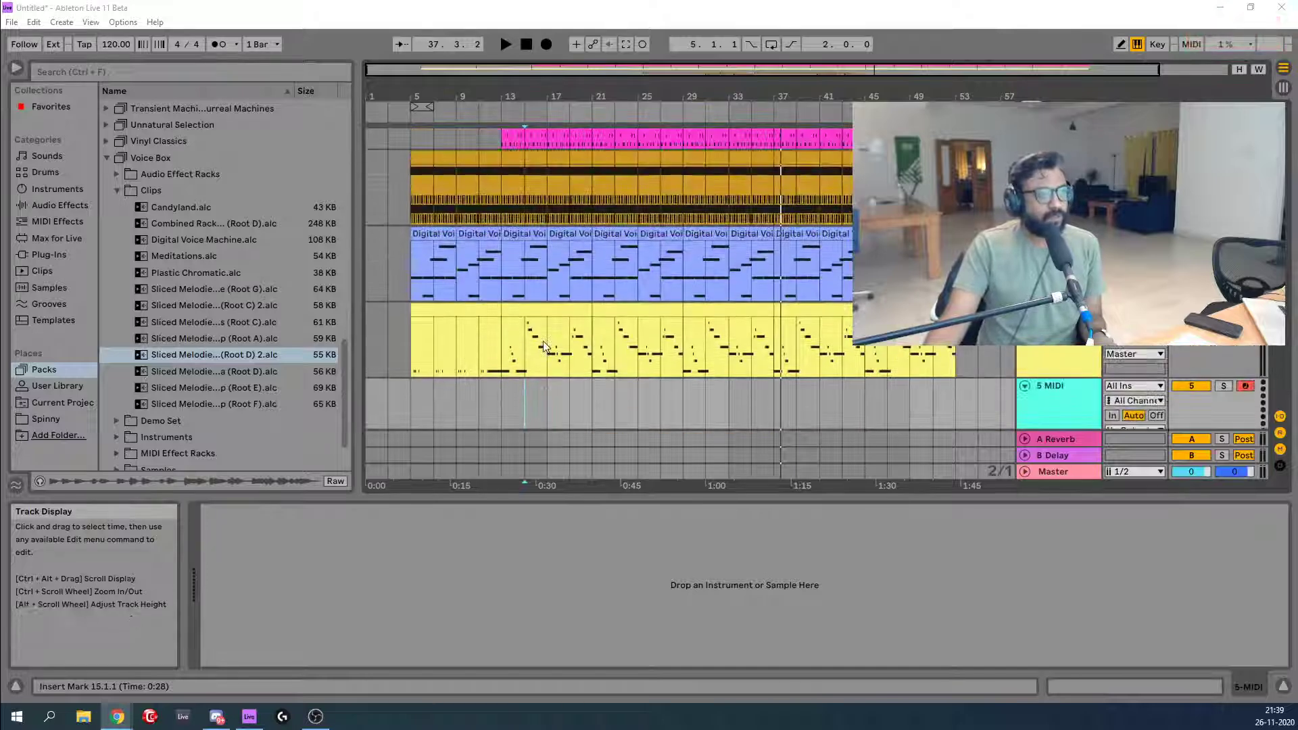
{"action": "scroll", "coordinate": [542, 341], "scroll_direction": "down", "scroll_amount": 2}
{"action": "scroll", "coordinate": [542, 341], "scroll_direction": "up", "scroll_amount": 4}
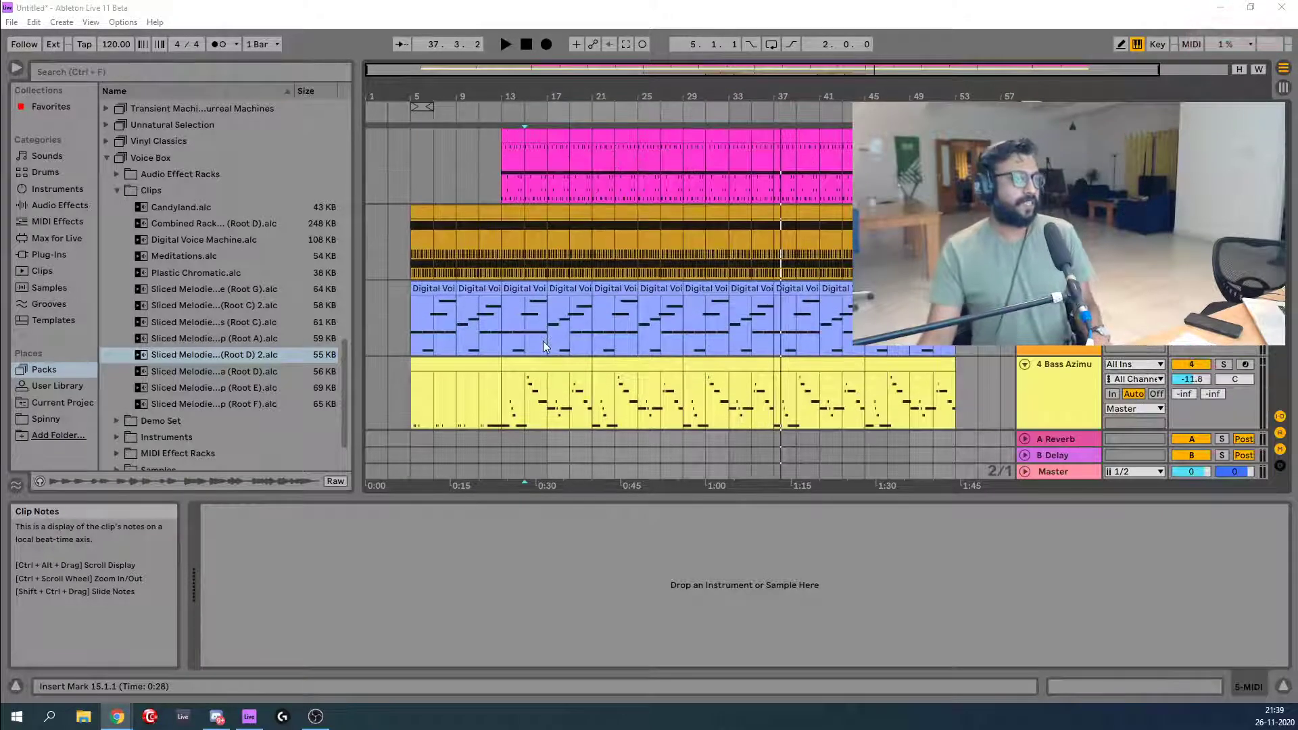
{"action": "scroll", "coordinate": [542, 341], "scroll_direction": "down", "scroll_amount": 4}
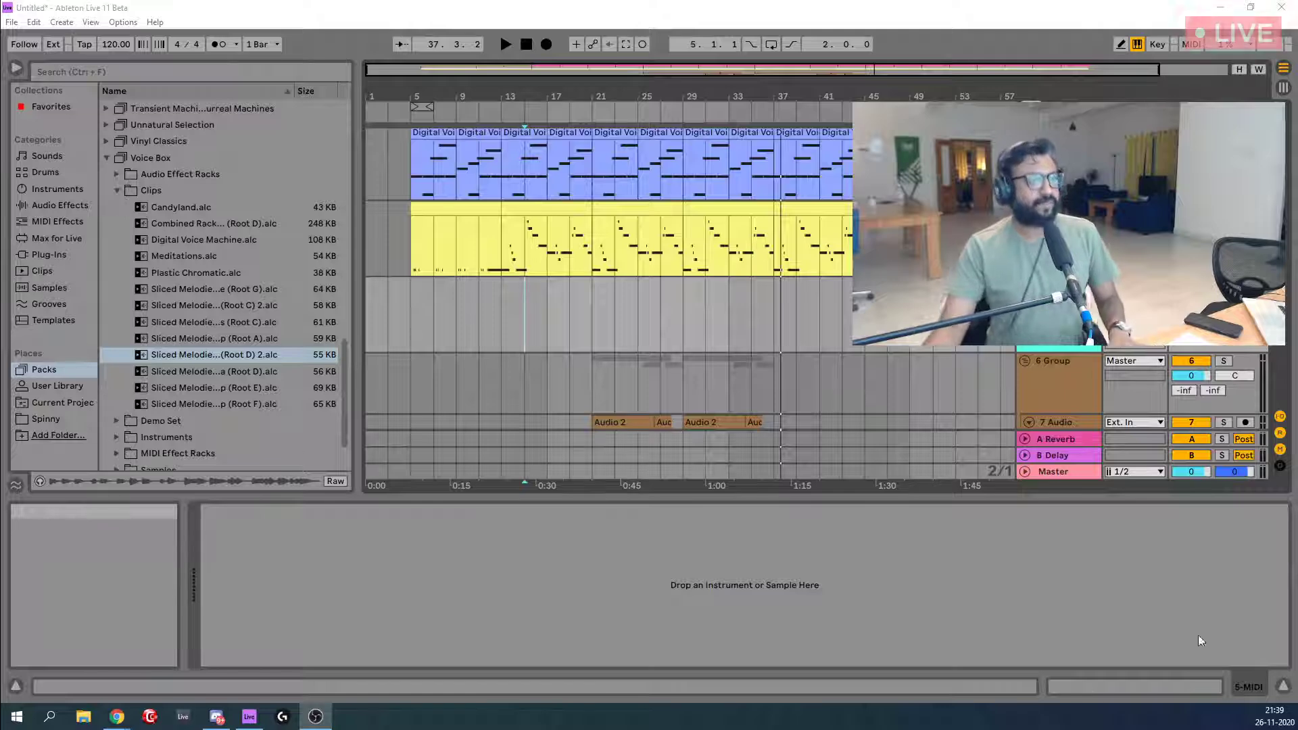
Insert a new audio track directly below the Bass Azimuth track, undoing the MIDI track added by mistake.
{"action": "left_click", "coordinate": [503, 331]}
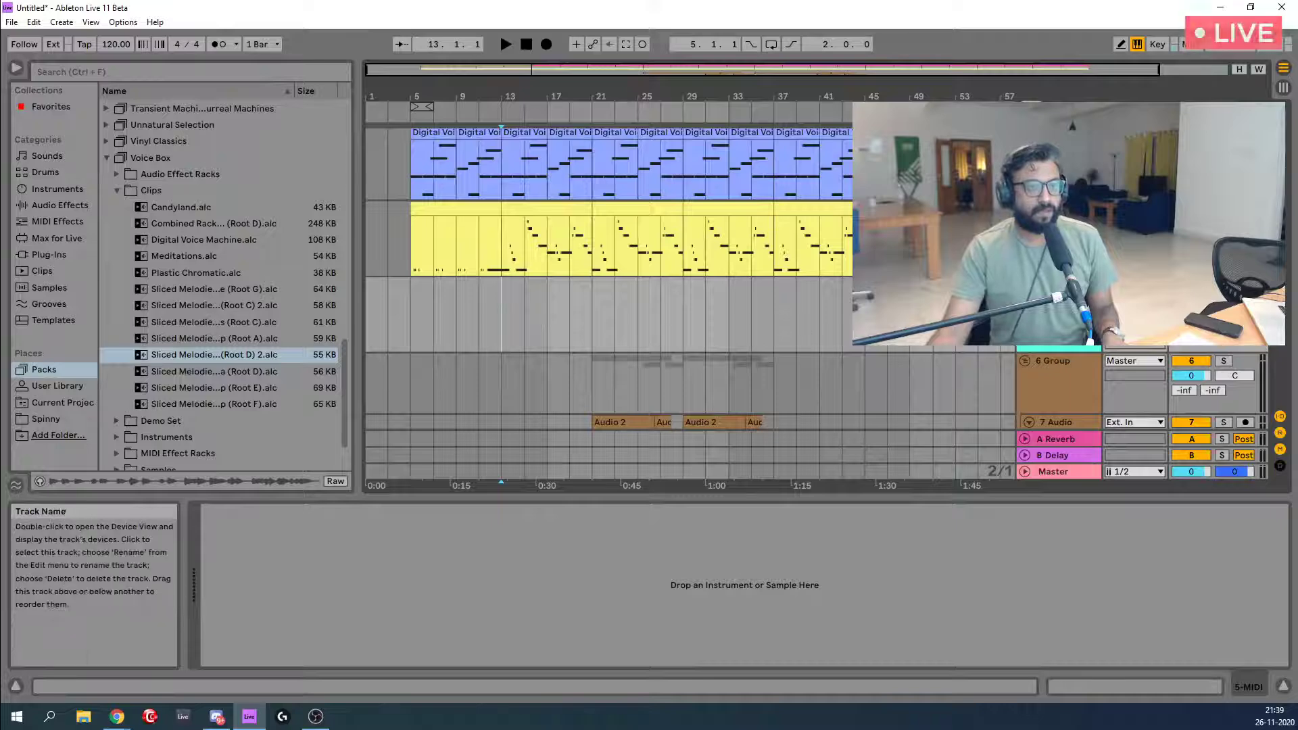
{"action": "left_click", "coordinate": [1058, 209]}
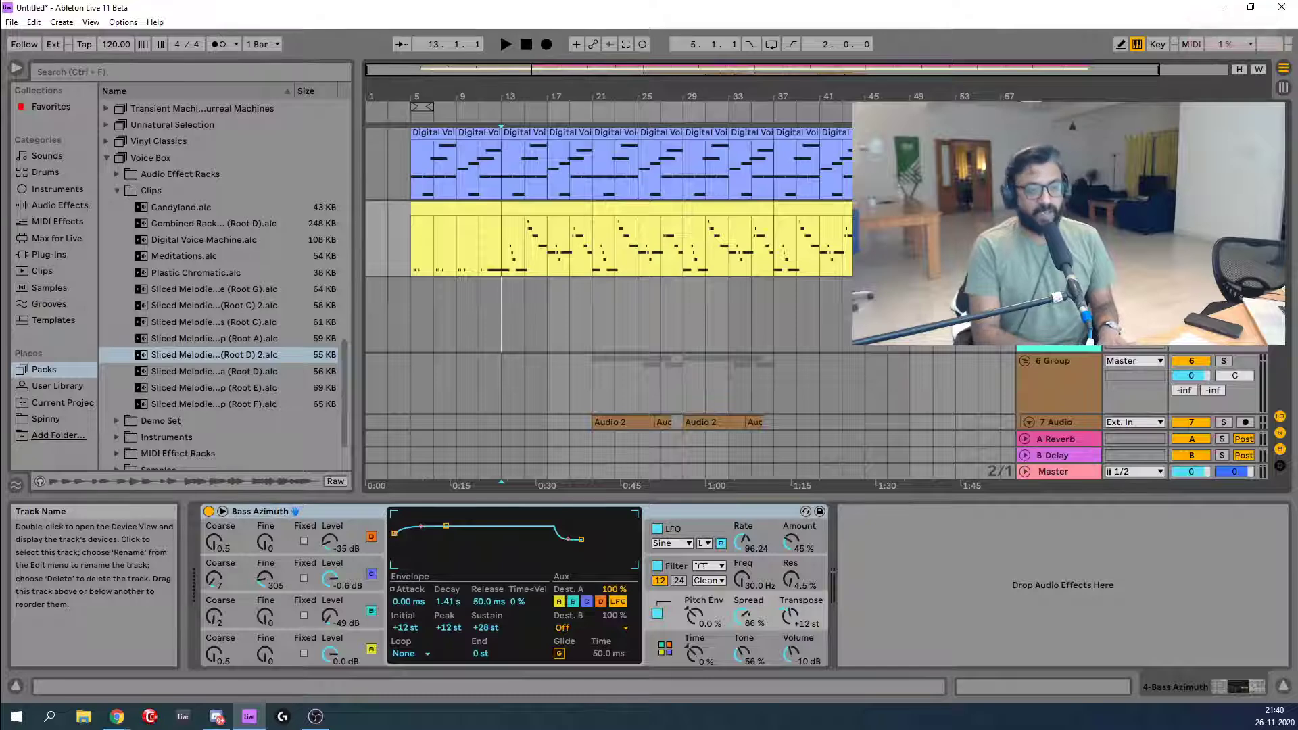
{"action": "key", "text": "ctrl+shift+t"}
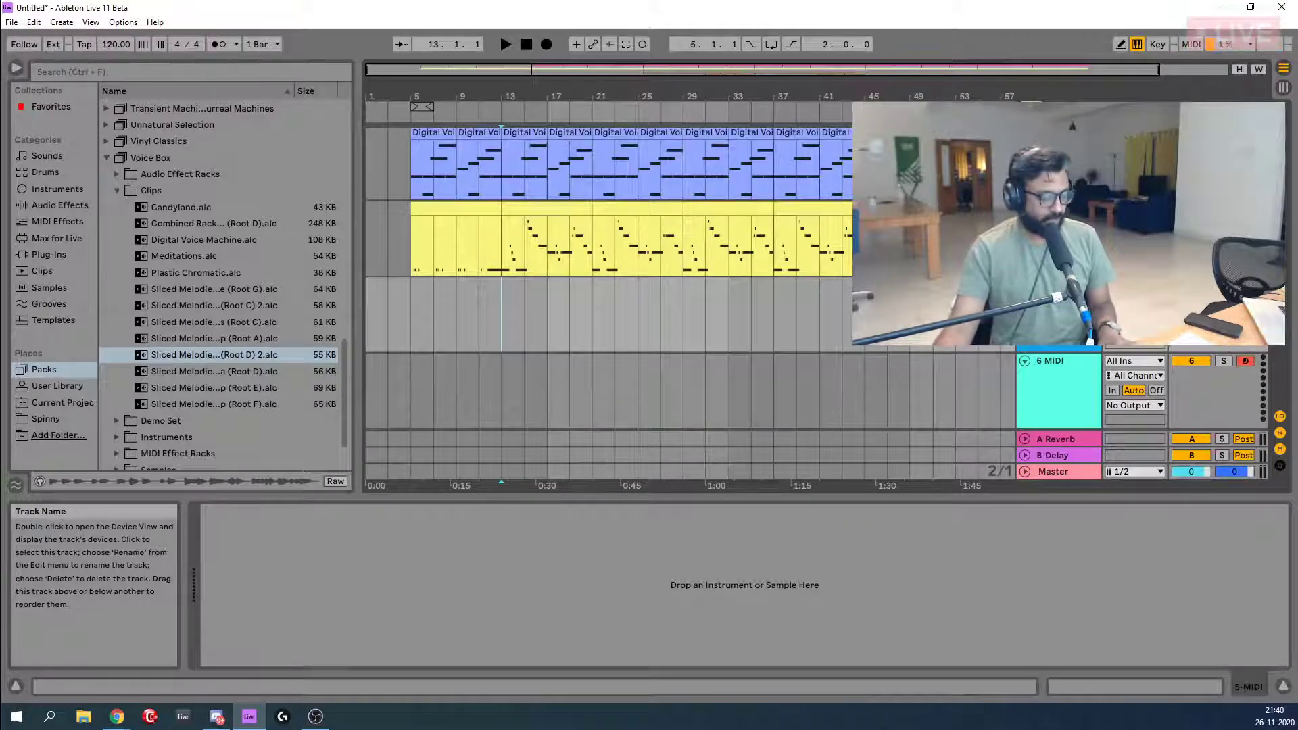
{"action": "key", "text": "ctrl+z"}
{"action": "key", "text": "ctrl+y"}
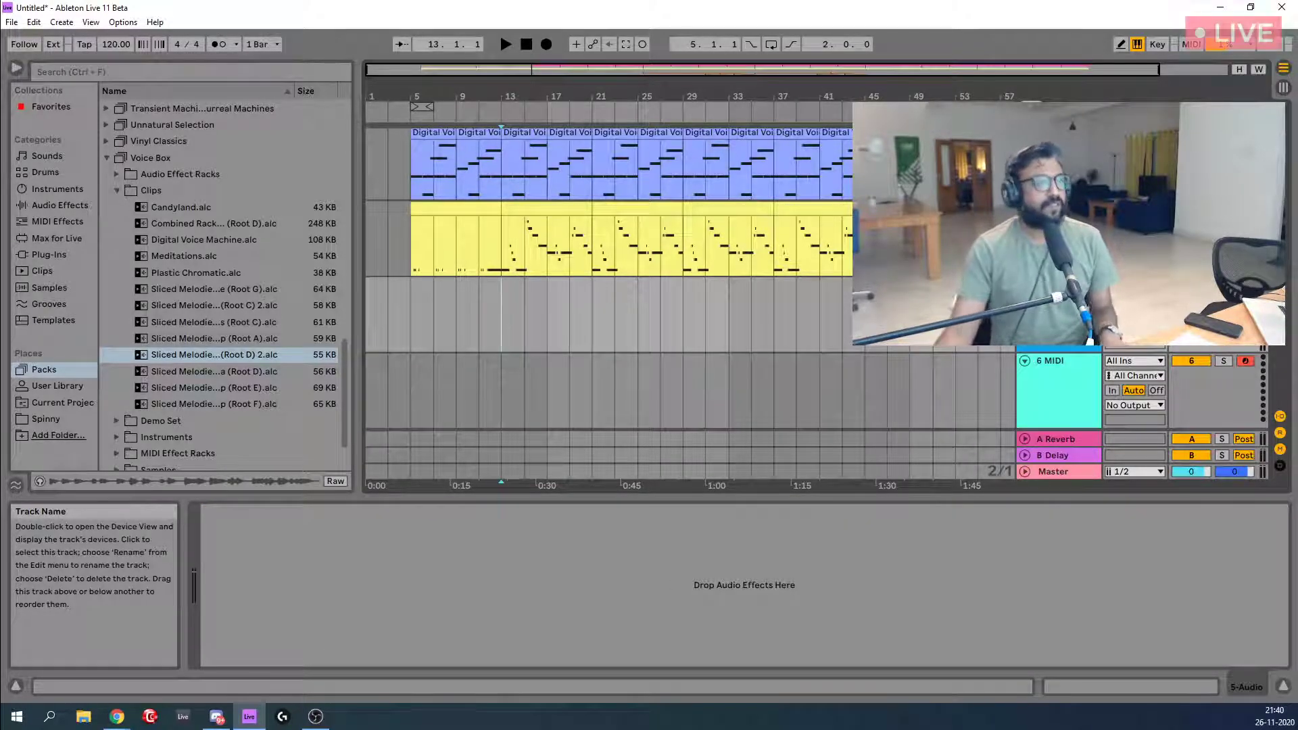
Play from bar 9 to locate the recording spot, and set the arrangement loop to bars 13 to 17.
{"action": "left_click", "coordinate": [631, 326]}
{"action": "left_click", "coordinate": [539, 297]}
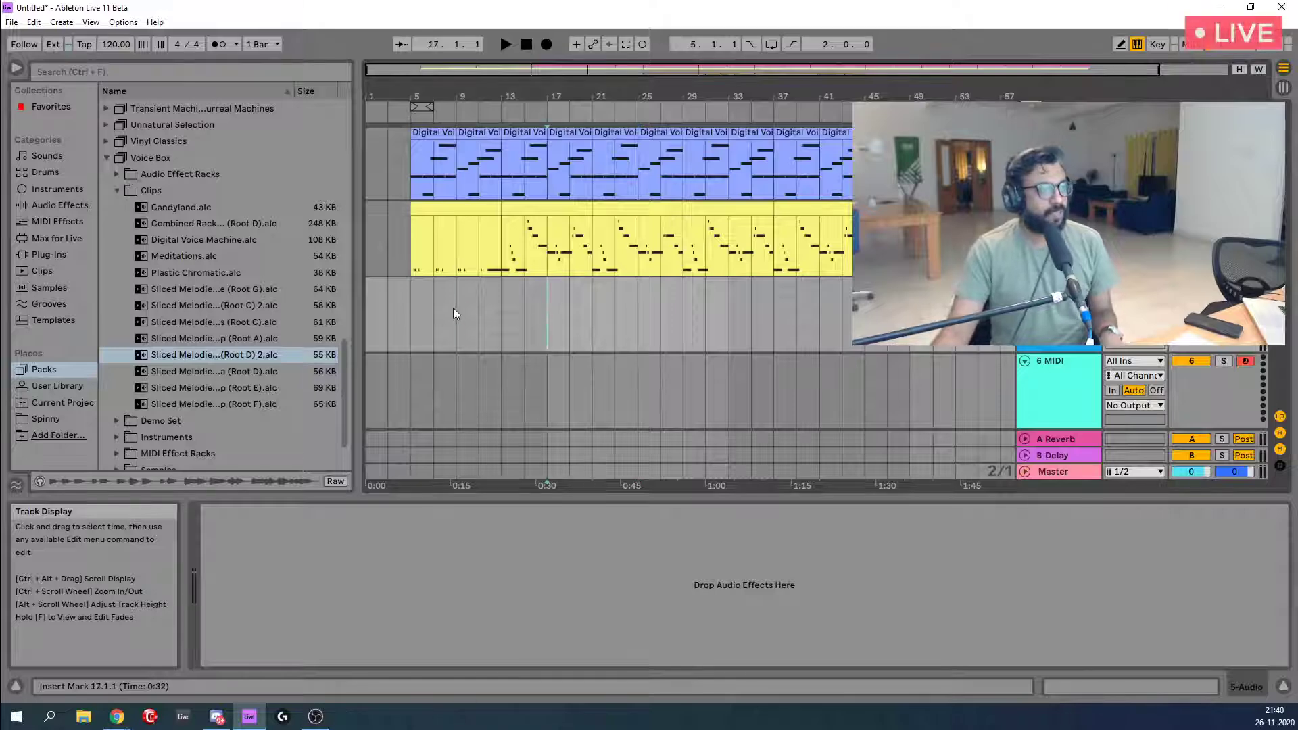
{"action": "left_click", "coordinate": [453, 307]}
{"action": "key", "text": "space"}
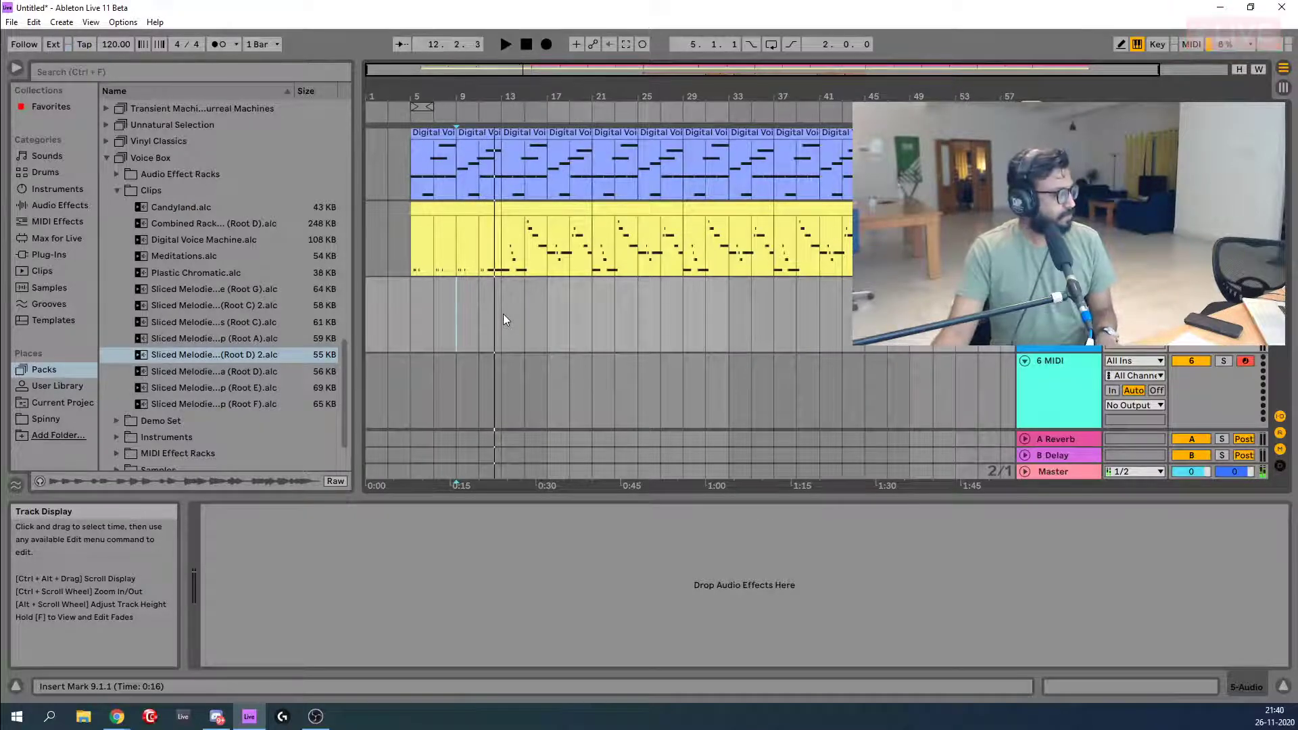
{"action": "left_click_drag", "start_coordinate": [503, 314], "coordinate": [546, 326]}
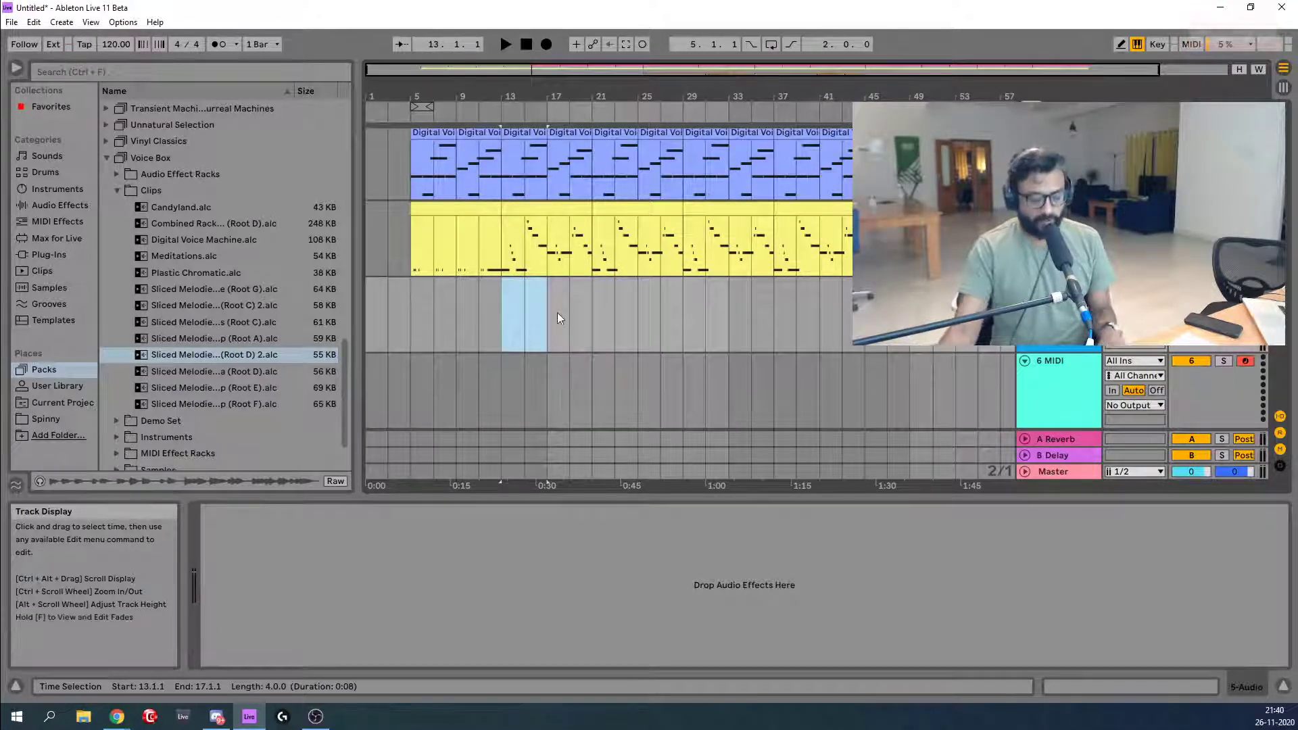
{"action": "key", "text": "ctrl+l"}
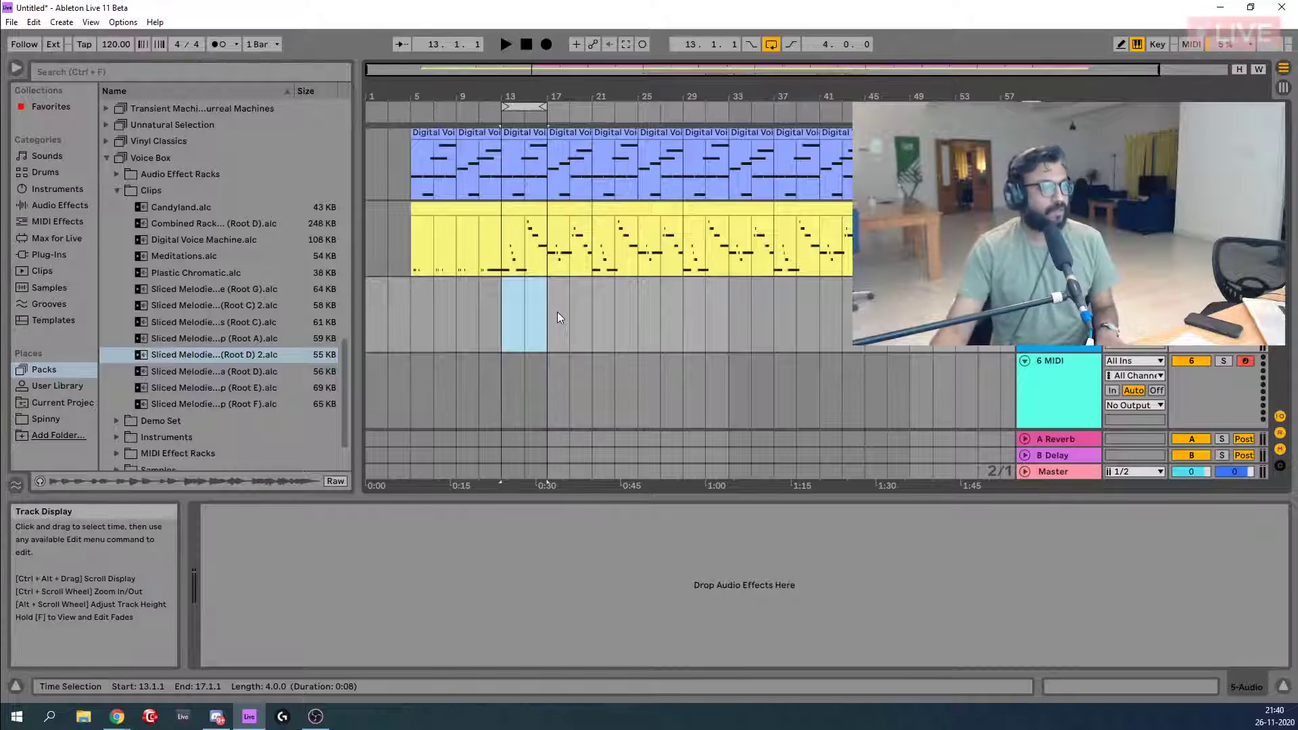
Disarm the 6 MIDI track and choose the input for the new audio track.
{"action": "left_click", "coordinate": [1245, 360]}
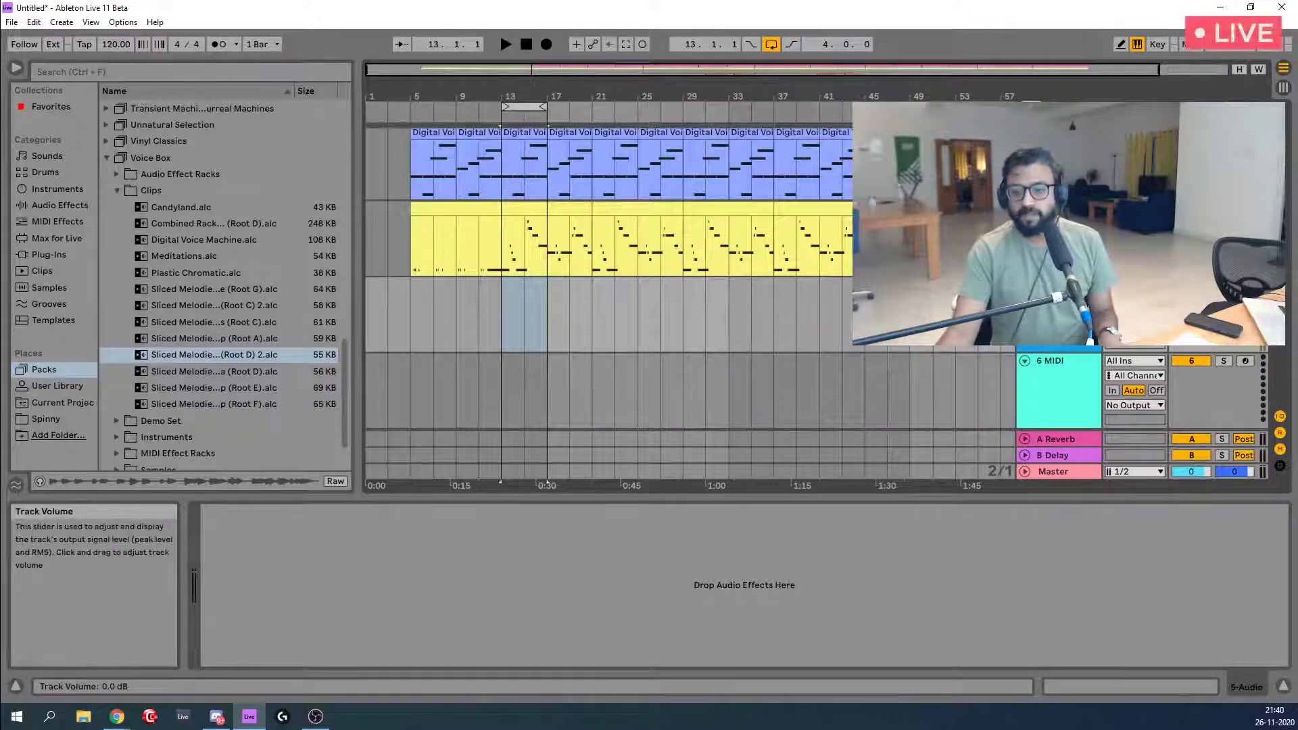
{"action": "left_click", "coordinate": [1134, 360]}
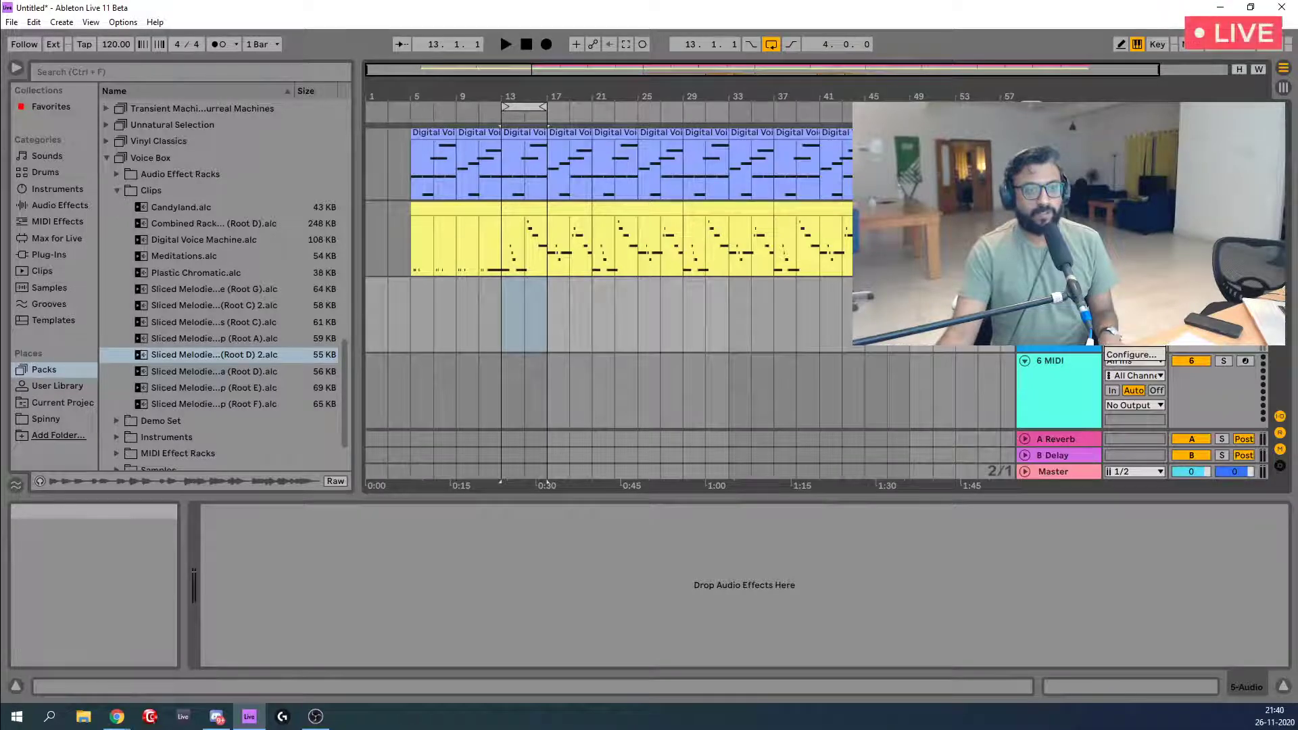
{"action": "left_click", "coordinate": [1146, 344]}
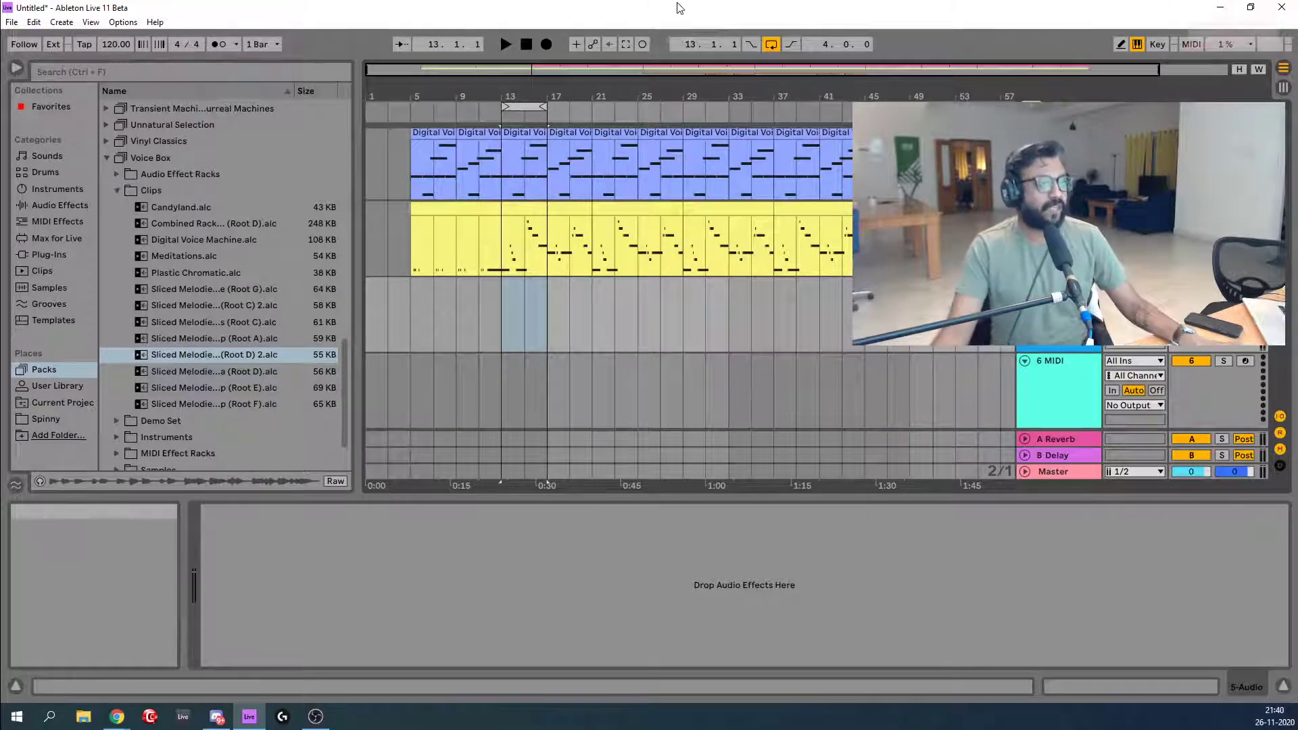
Enable punch-in at bar 13 and record looped takes on the new audio track, starting from bar 9 with the metronome switched on.
{"action": "left_click", "coordinate": [456, 311]}
{"action": "left_click", "coordinate": [749, 46]}
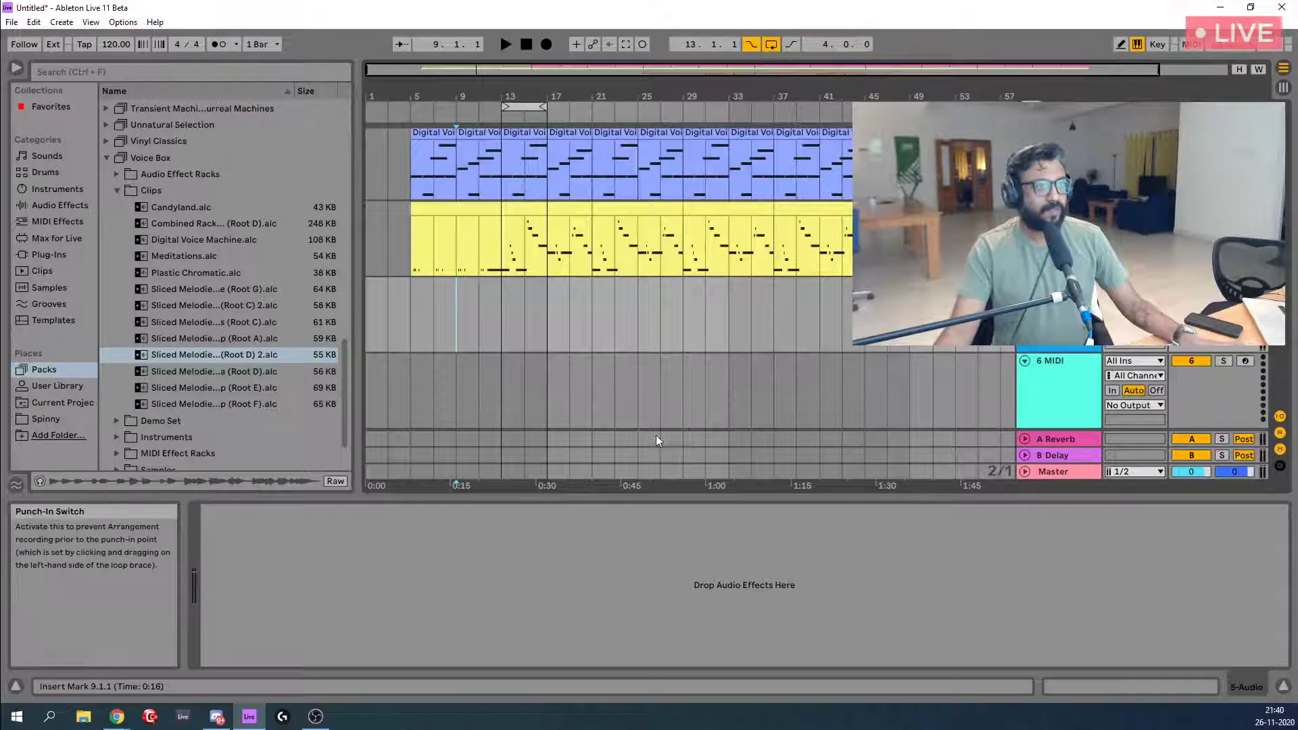
{"action": "left_click", "coordinate": [545, 45]}
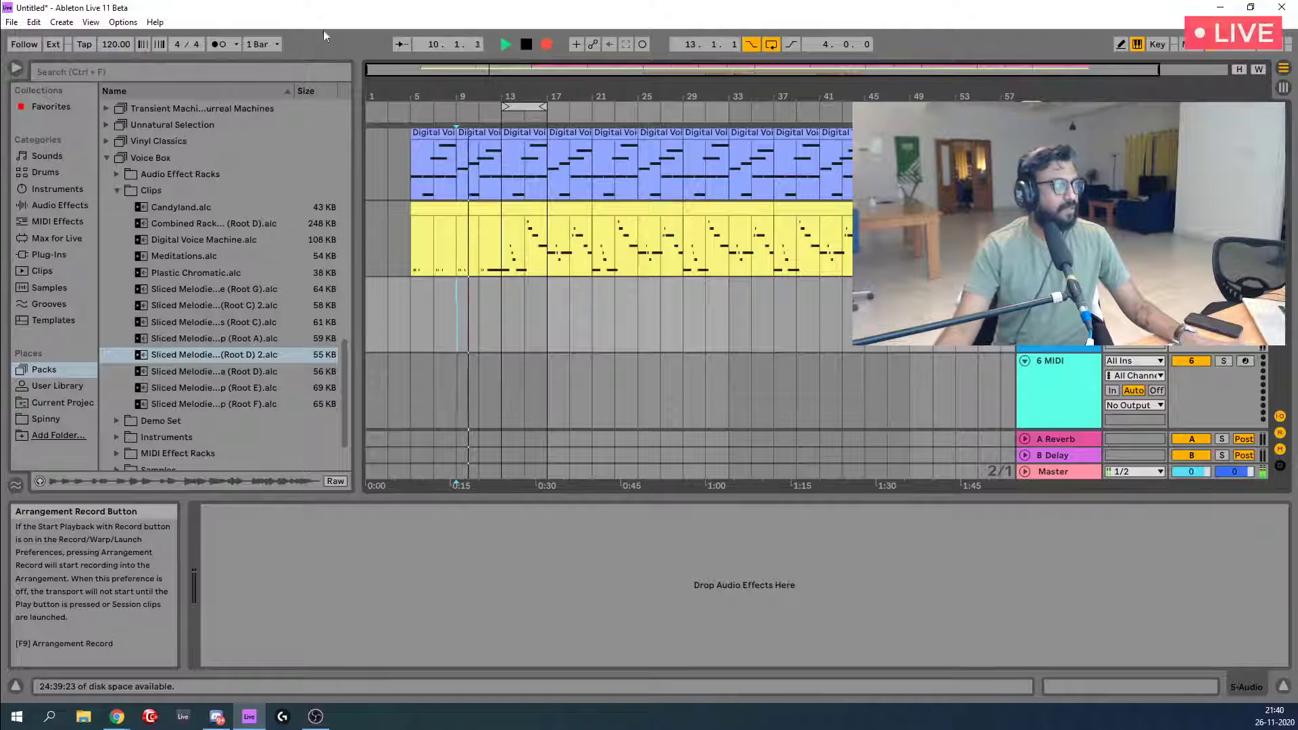
{"action": "left_click", "coordinate": [221, 45]}
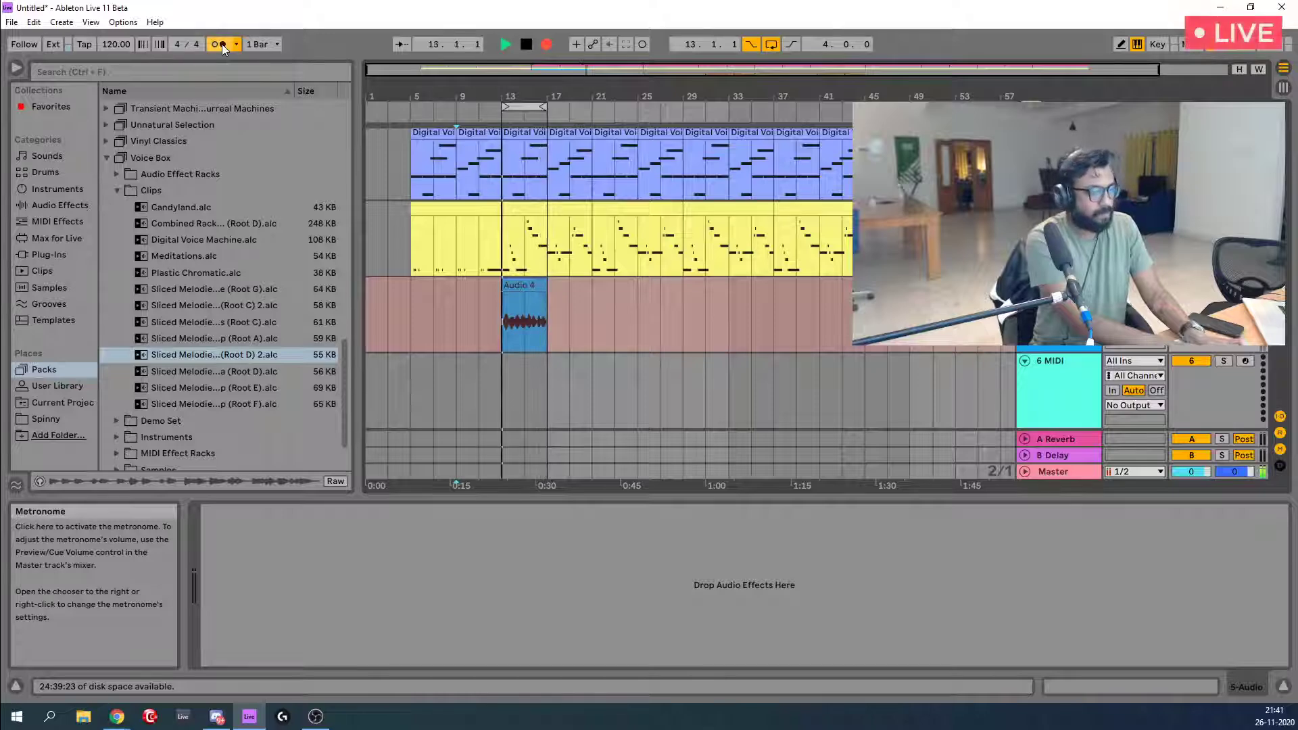
{"action": "key", "text": "space"}
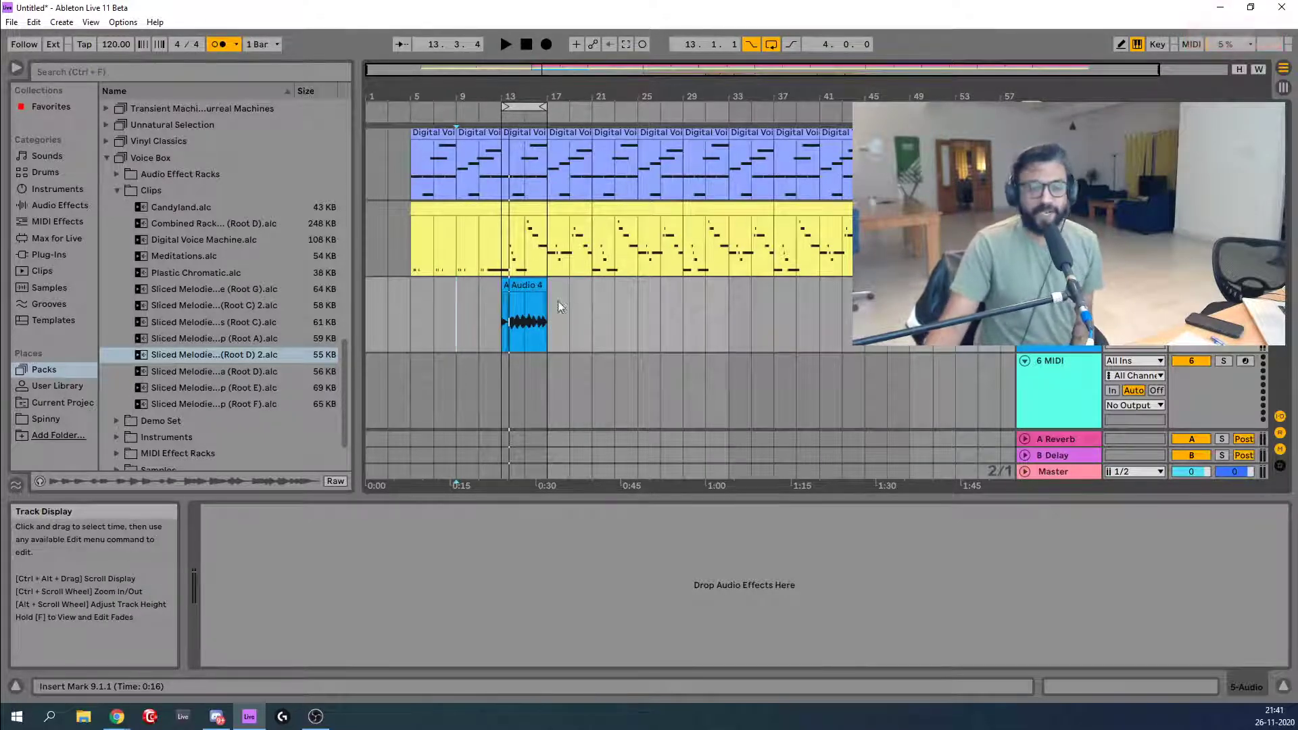
Try to extend the start of the recorded Audio 4 clip back to bar 5.
{"action": "left_click", "coordinate": [513, 287]}
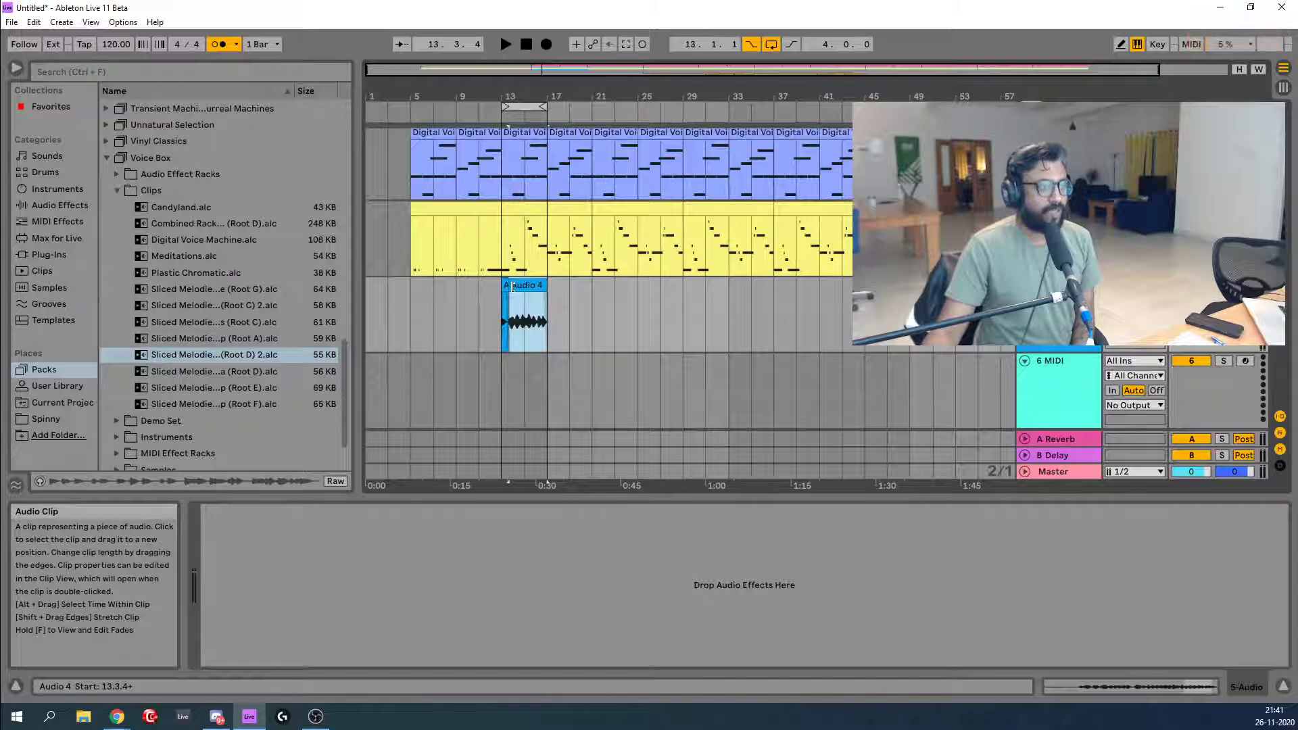
{"action": "left_click_drag", "start_coordinate": [511, 288], "coordinate": [411, 296]}
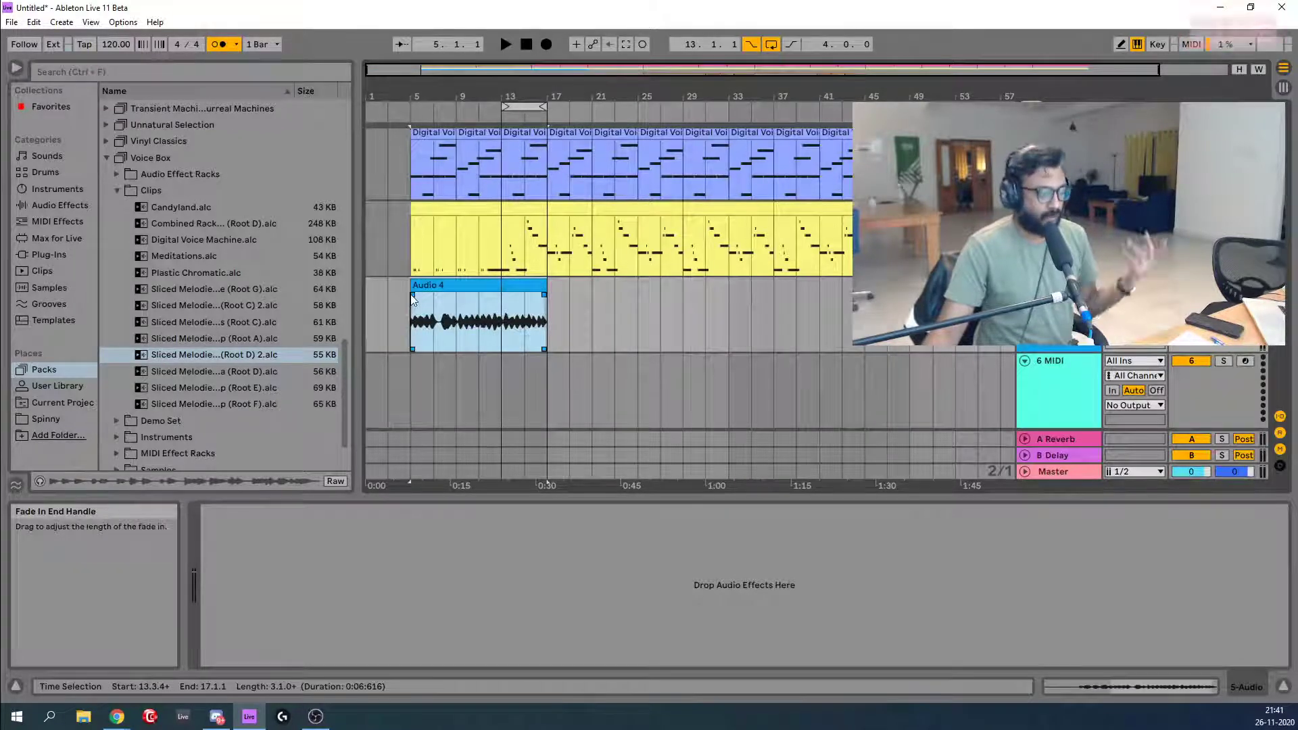
{"action": "key", "text": "ctrl+z"}
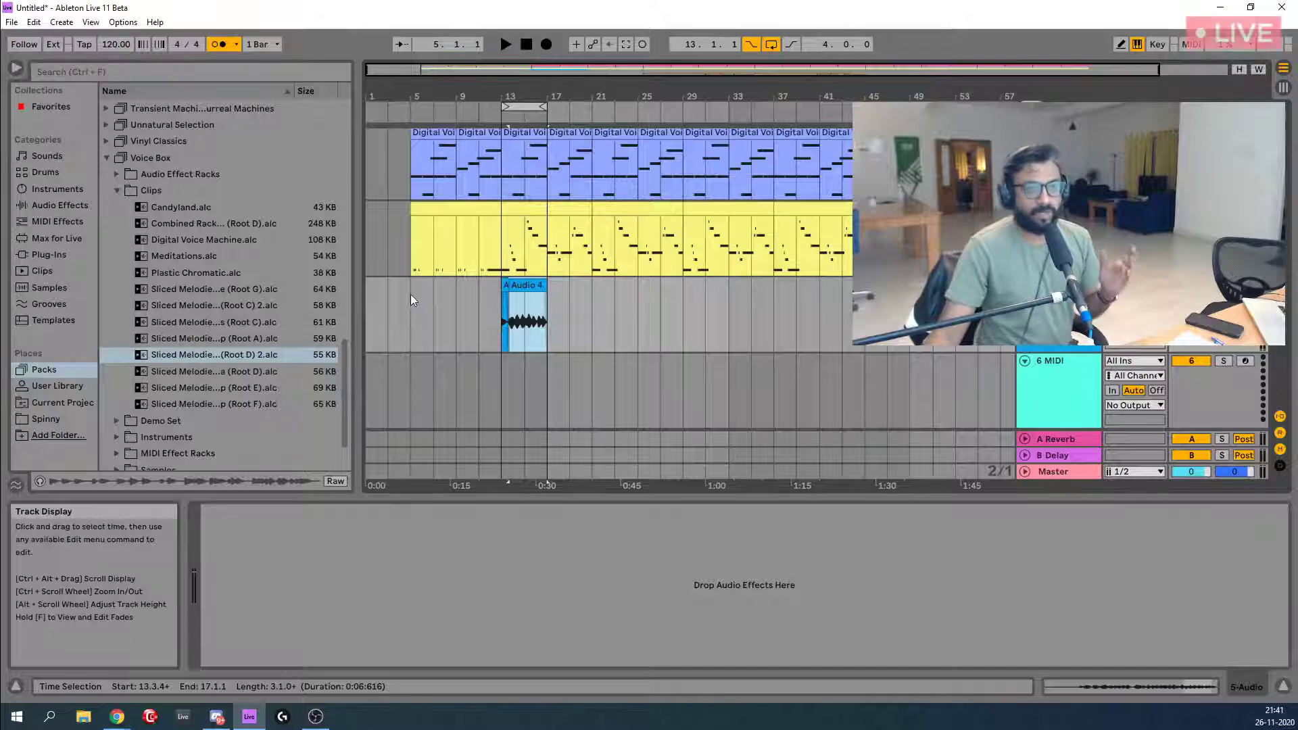
Show the take lanes of the recorded audio track to reveal all the looped takes.
{"action": "right_click", "coordinate": [1047, 285]}
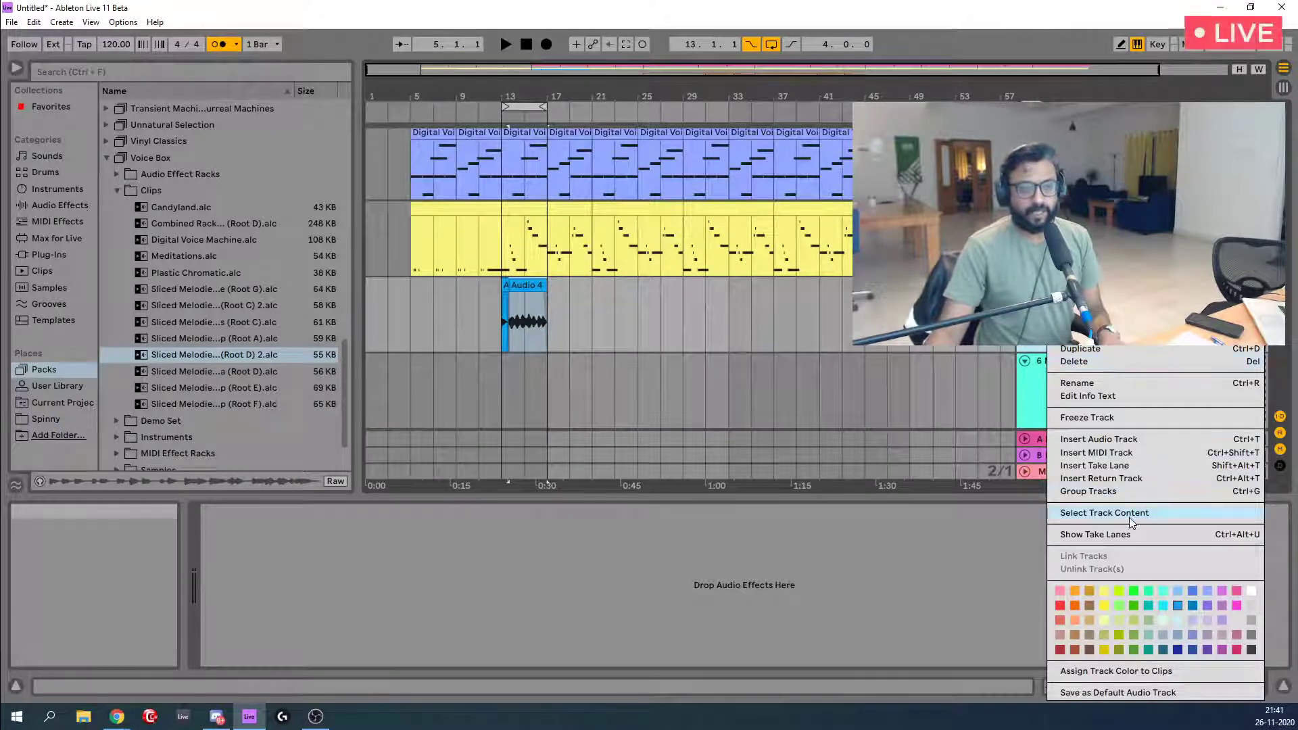
{"action": "left_click", "coordinate": [1096, 534]}
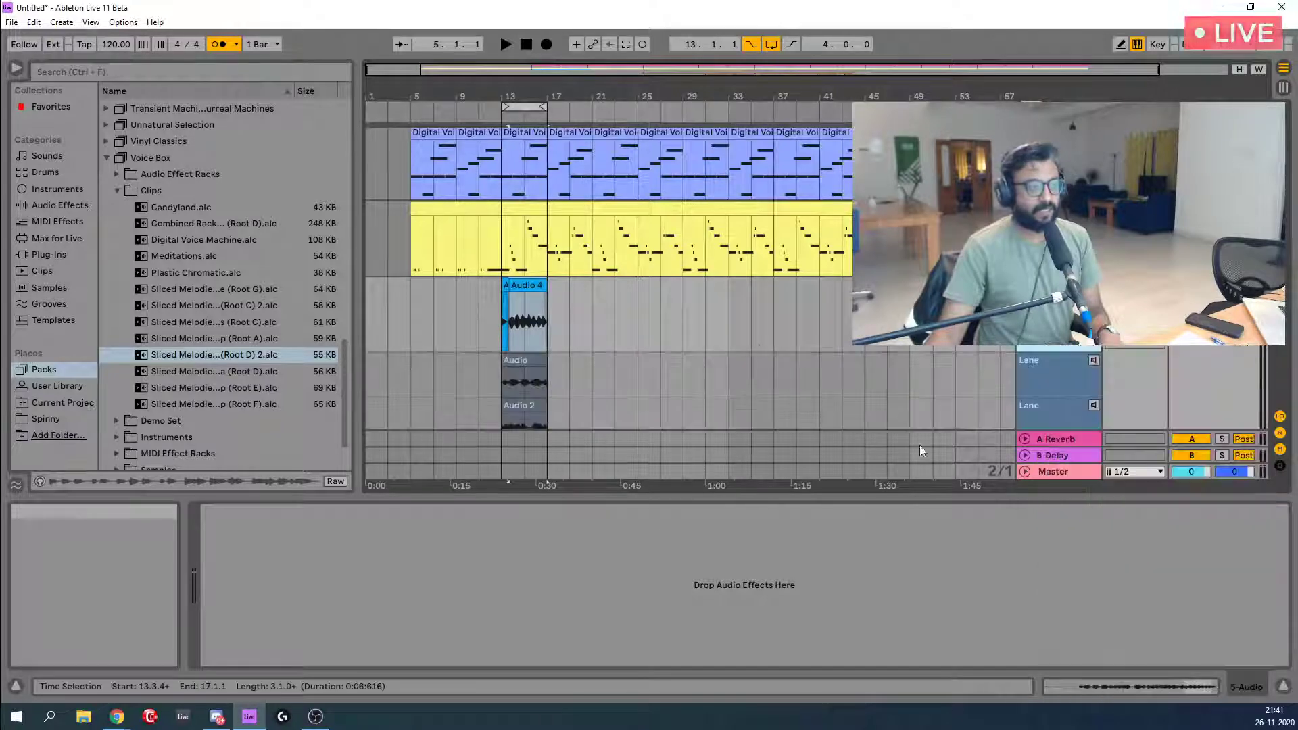
{"action": "scroll", "coordinate": [607, 326], "scroll_direction": "down", "scroll_amount": 5}
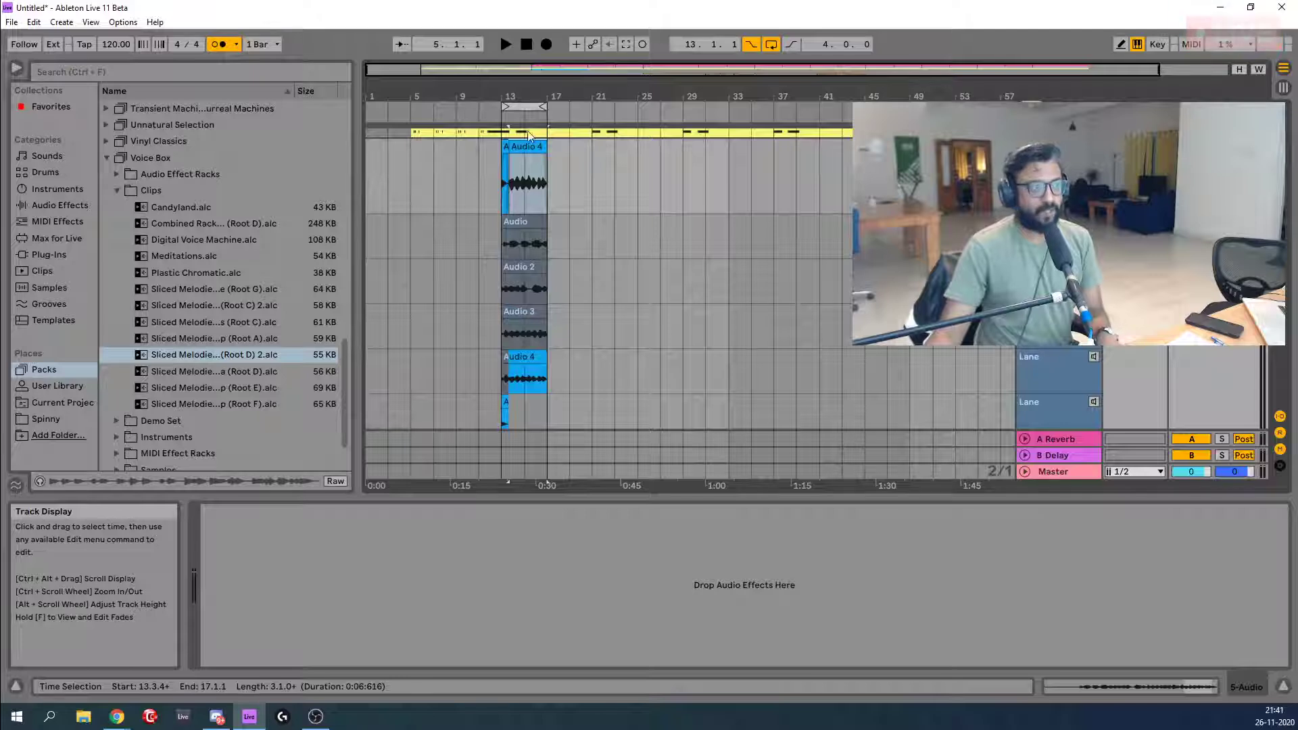
Play the recorded audio track from bar 13 and switch off the metronome.
{"action": "left_click", "coordinate": [501, 197]}
{"action": "key", "text": "space"}
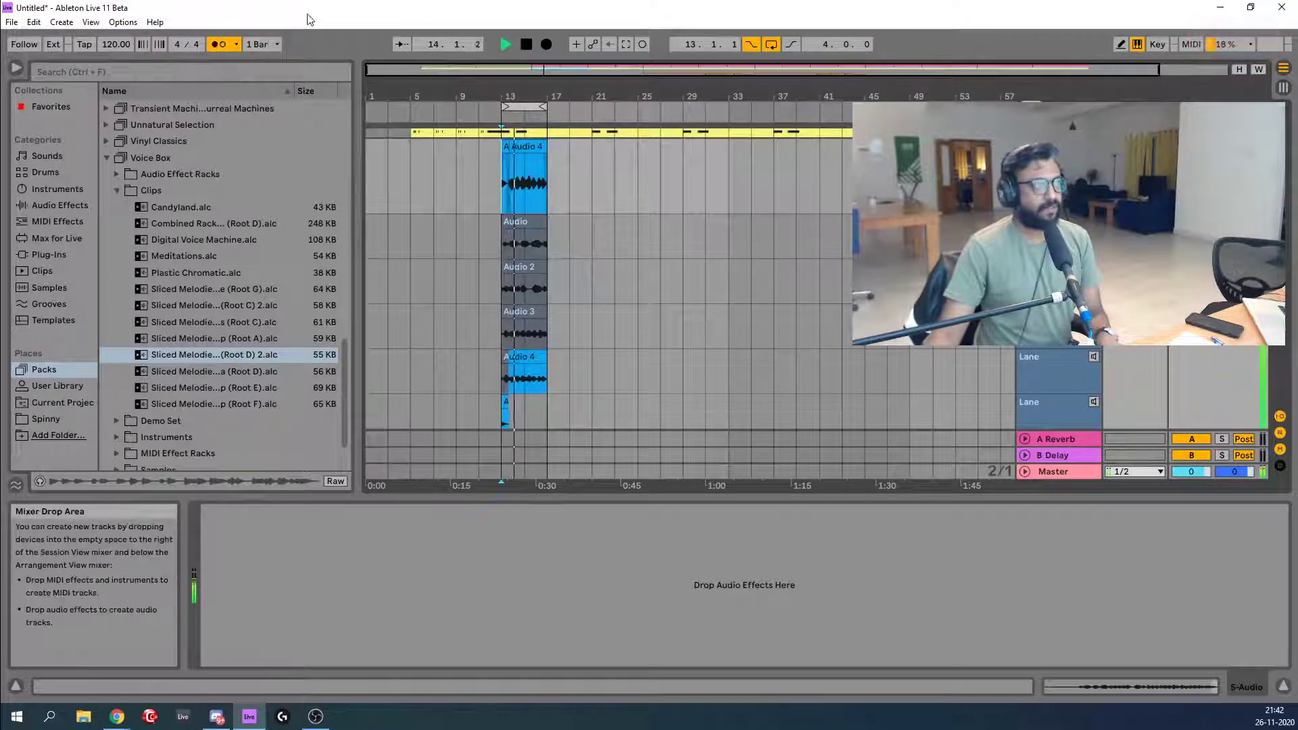
{"action": "left_click", "coordinate": [218, 44]}
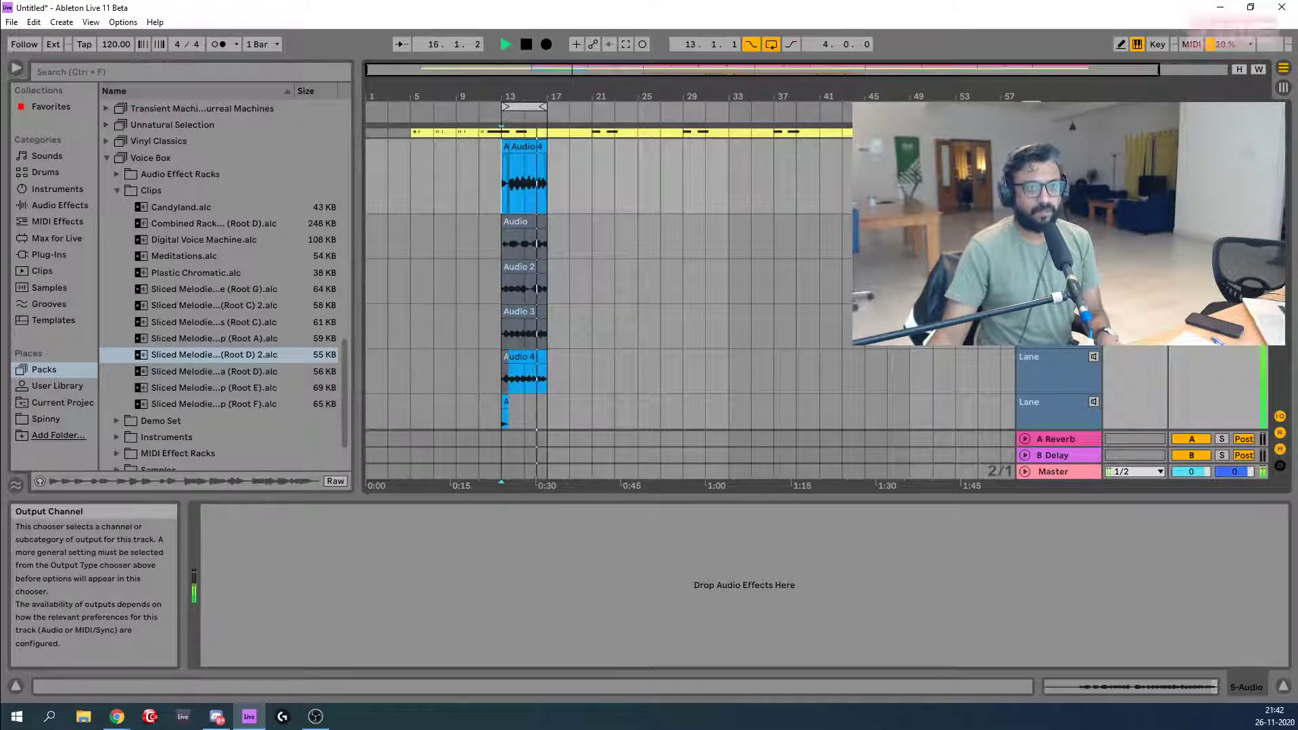
{"action": "key", "text": "space"}
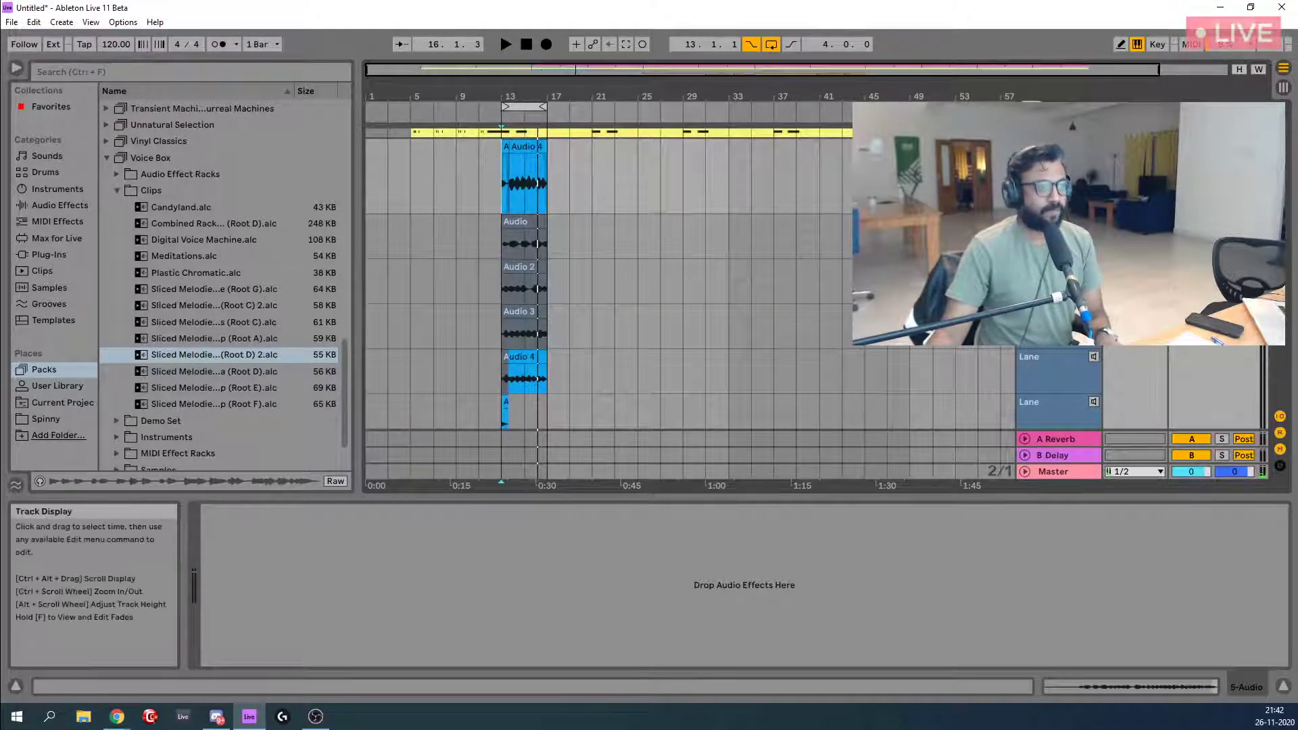
Audition the first take lane from bar 13 and switch the audition to the Audio 2 take lane during playback.
{"action": "left_click", "coordinate": [1093, 222]}
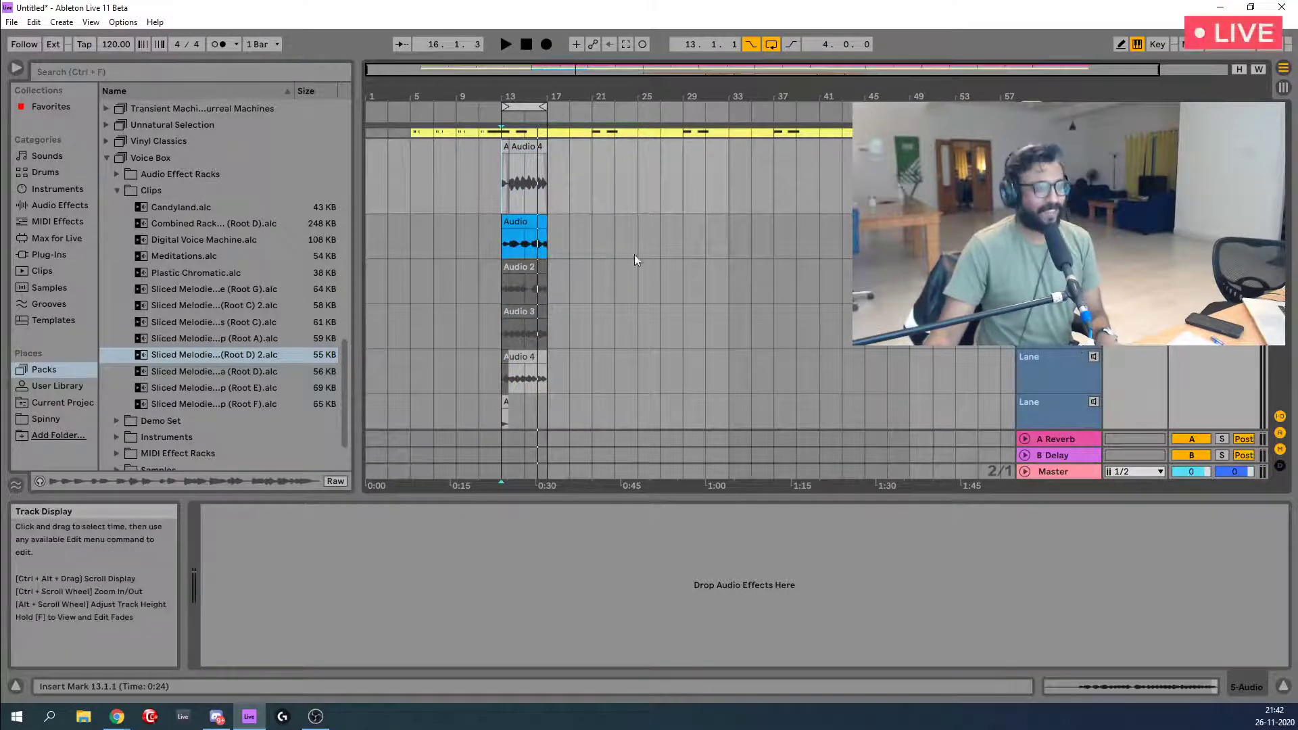
{"action": "left_click", "coordinate": [501, 243]}
{"action": "key", "text": "space"}
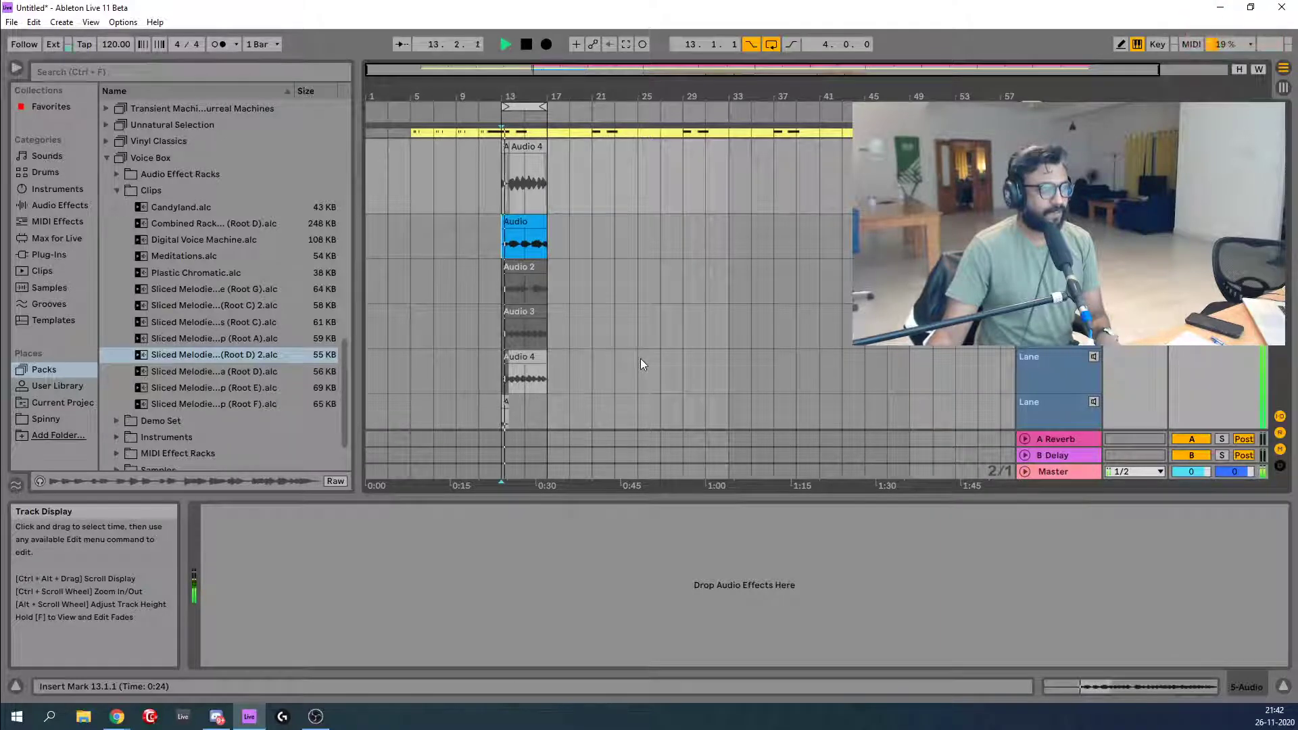
{"action": "left_click", "coordinate": [1093, 267]}
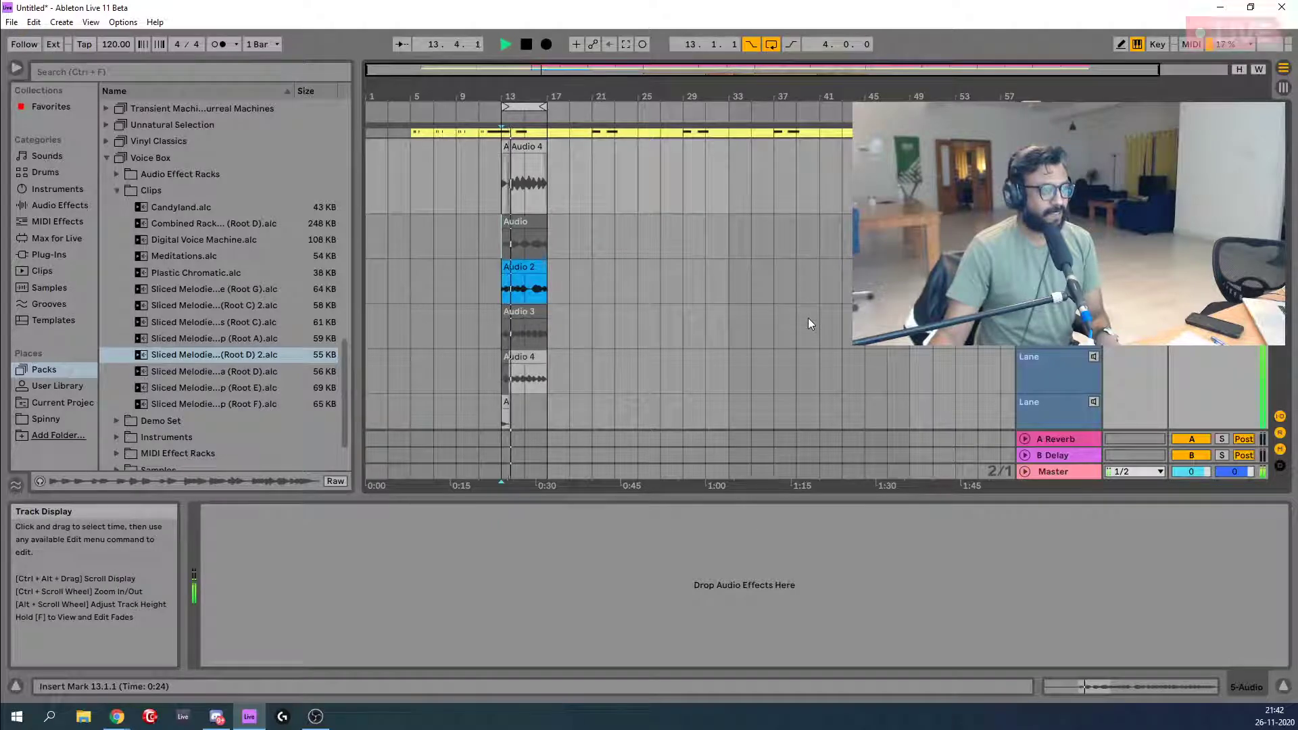
{"action": "key", "text": "space"}
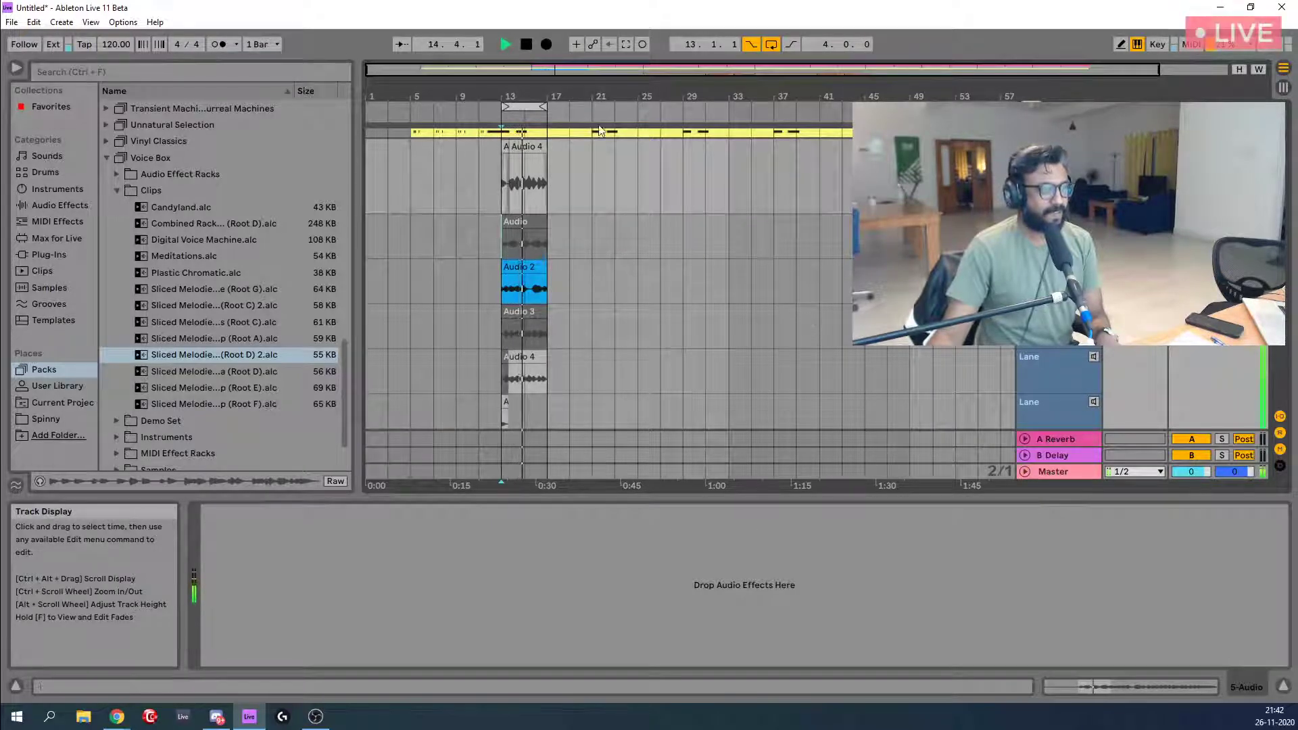
Listen to the auditioned Audio 2 take over bars 13 to 17 at closer zoom, with the Audio 3 take selected for the last playback.
{"action": "left_click_drag", "start_coordinate": [588, 69], "coordinate": [519, 146]}
{"action": "key", "text": "space"}
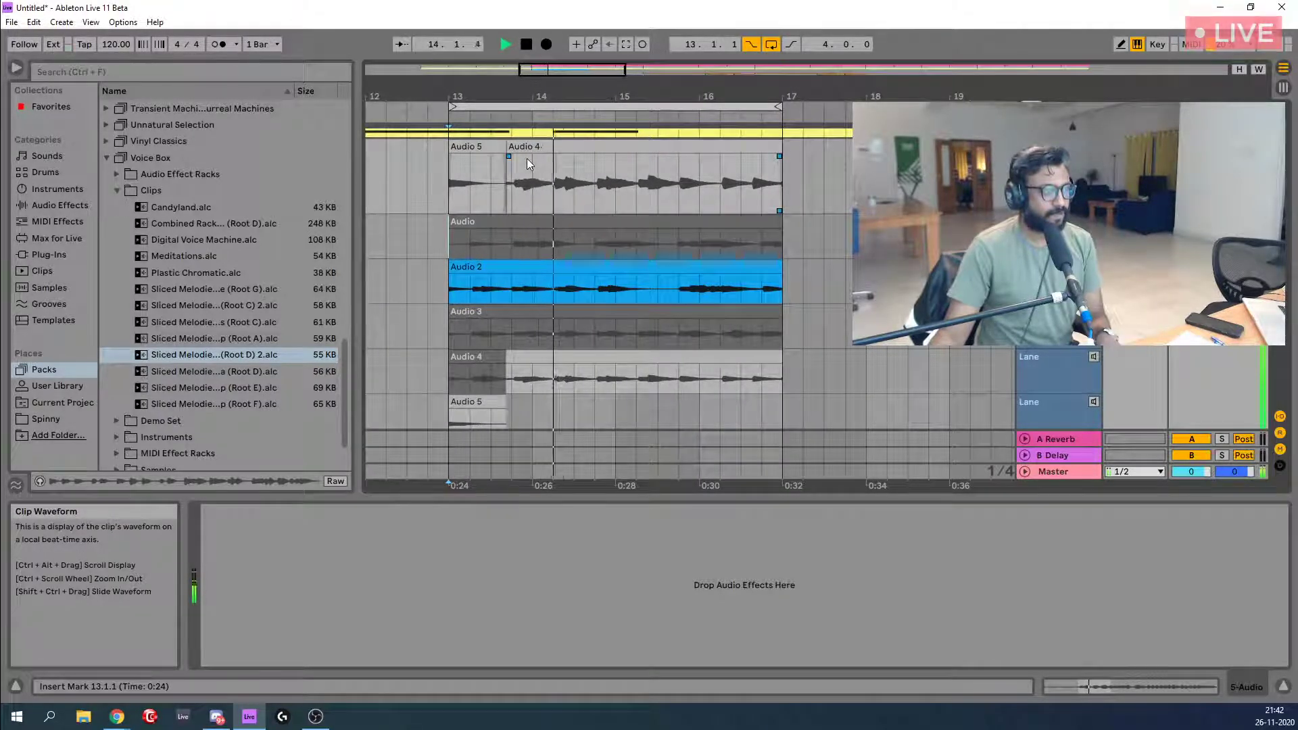
{"action": "key", "text": "space"}
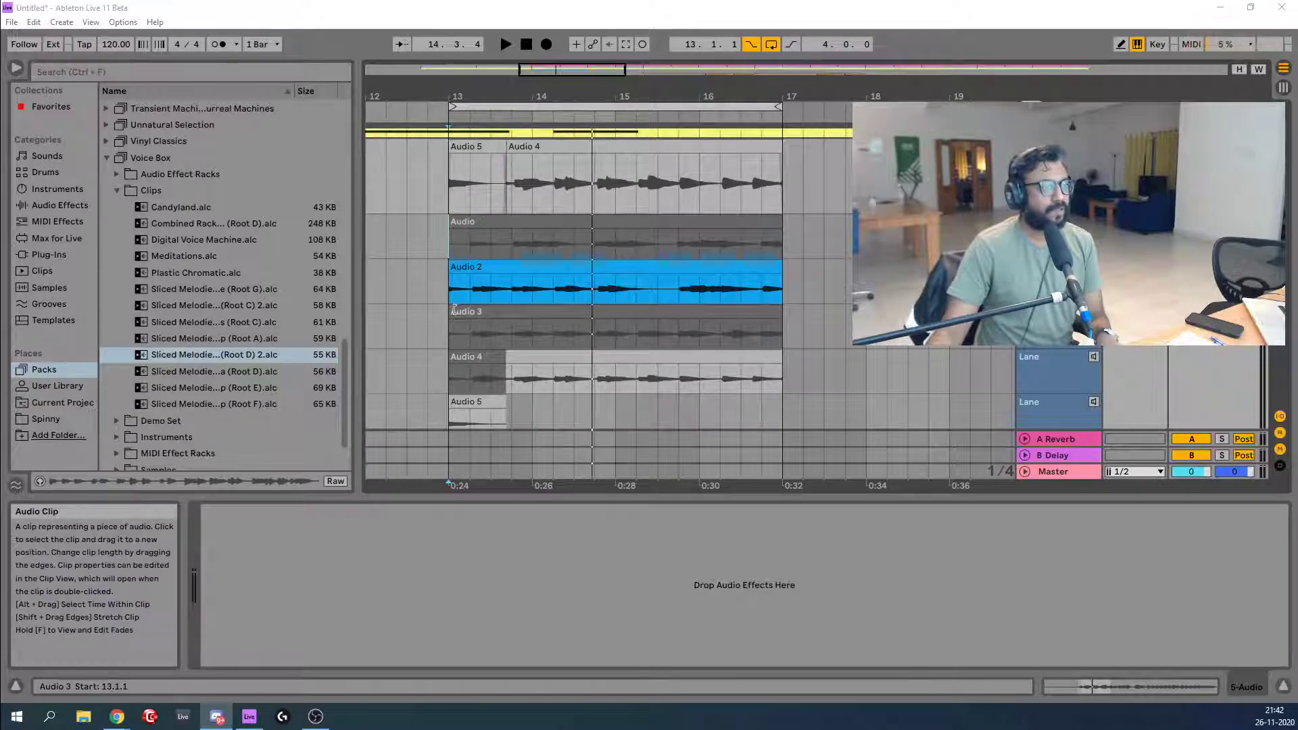
{"action": "left_click", "coordinate": [470, 331]}
{"action": "key", "text": "space"}
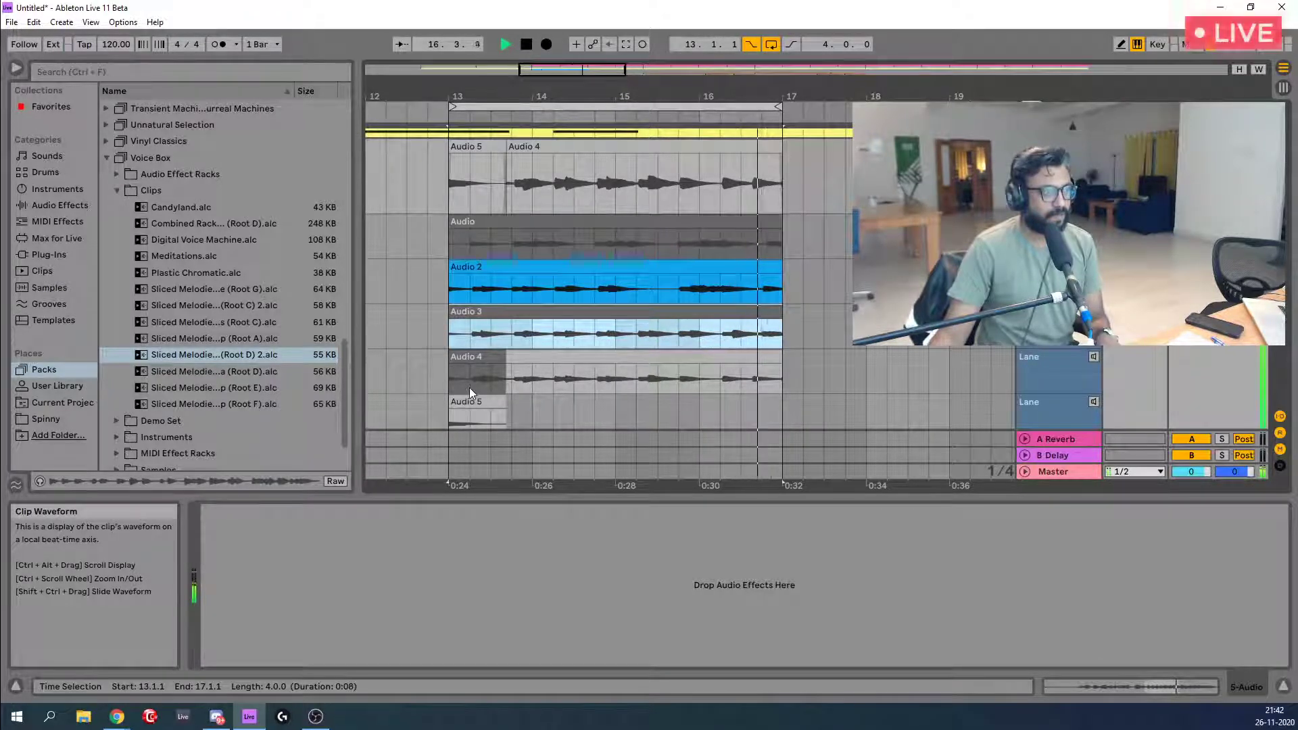
{"action": "key", "text": "space"}
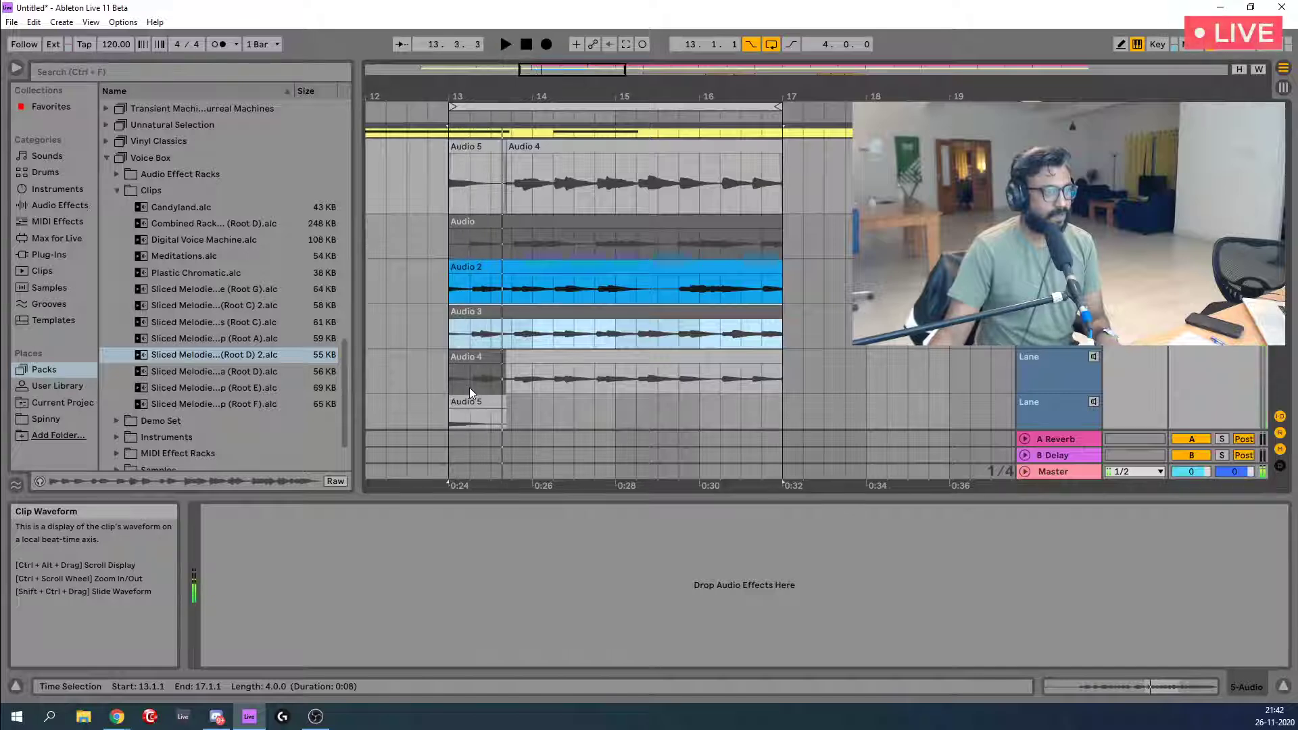
Turn off auditioning of the Audio 2 take lane to return to the main track's clips.
{"action": "key", "text": "ctrl+shift+t"}
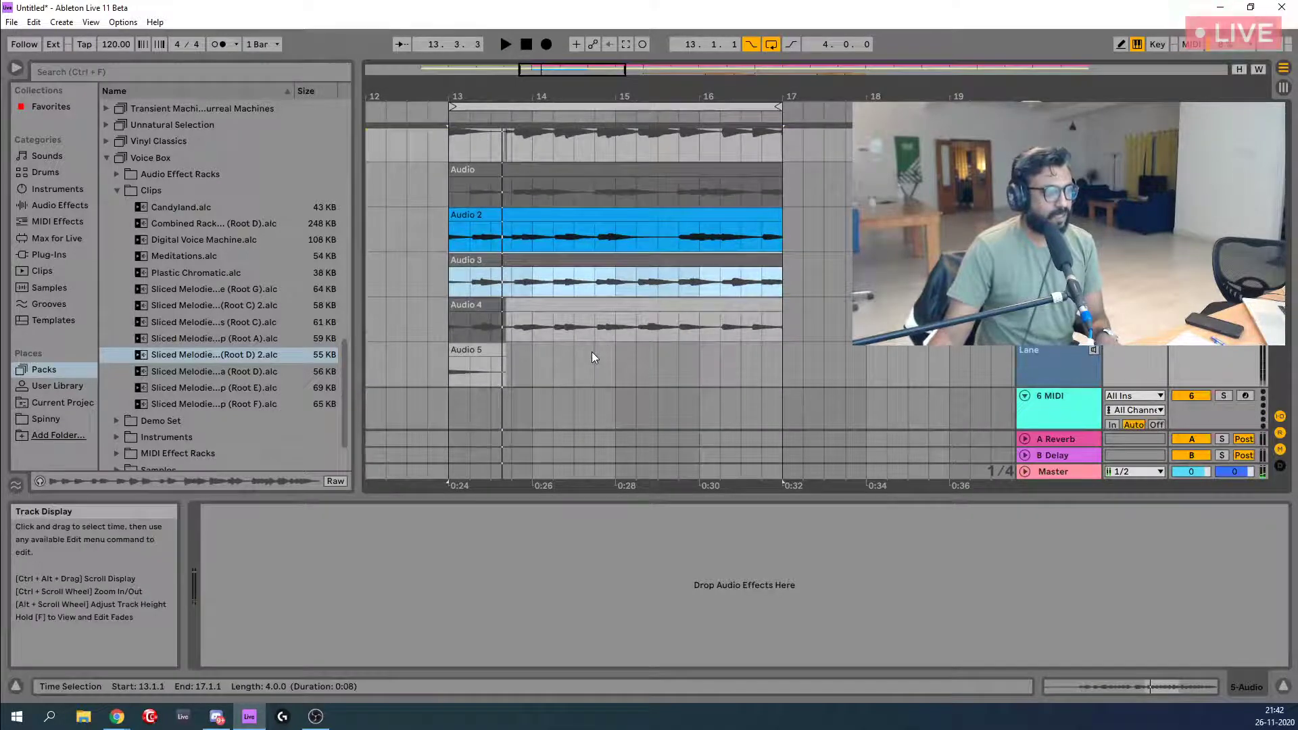
{"action": "scroll", "coordinate": [539, 334], "scroll_direction": "down", "scroll_amount": 2}
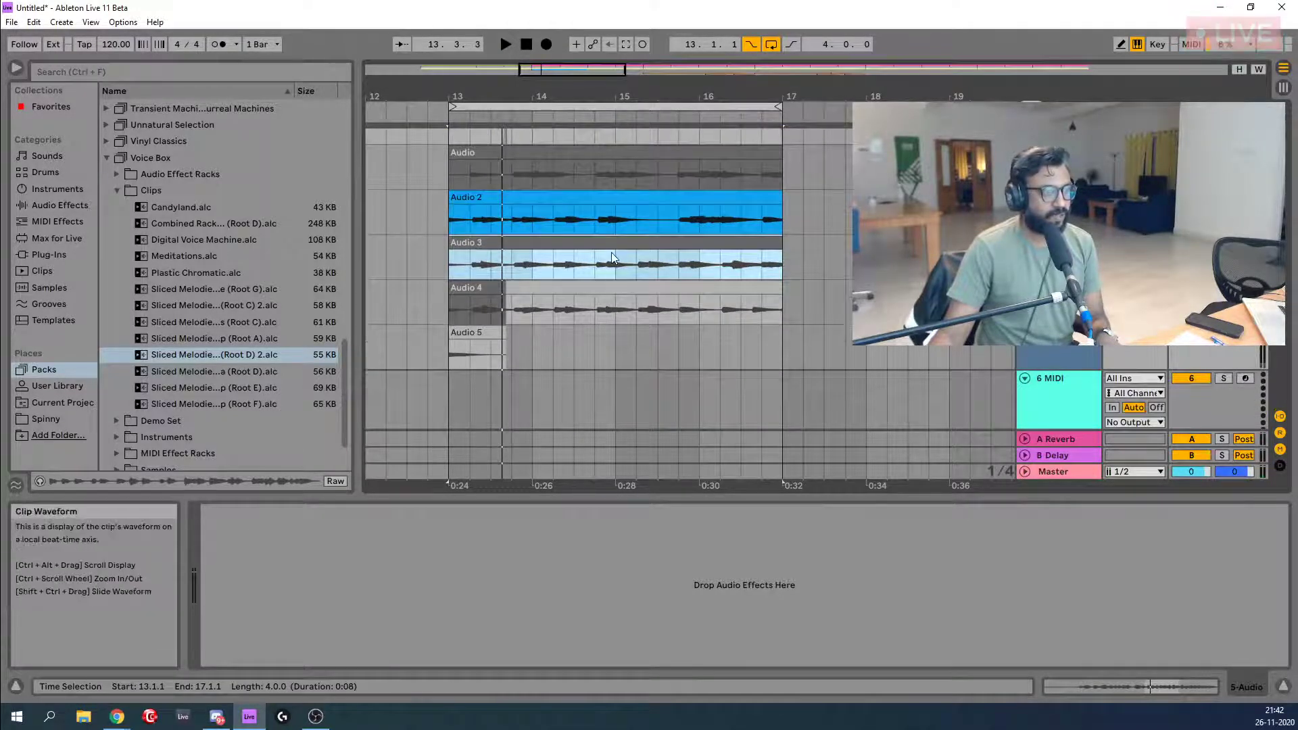
{"action": "scroll", "coordinate": [560, 328], "scroll_direction": "up", "scroll_amount": 4}
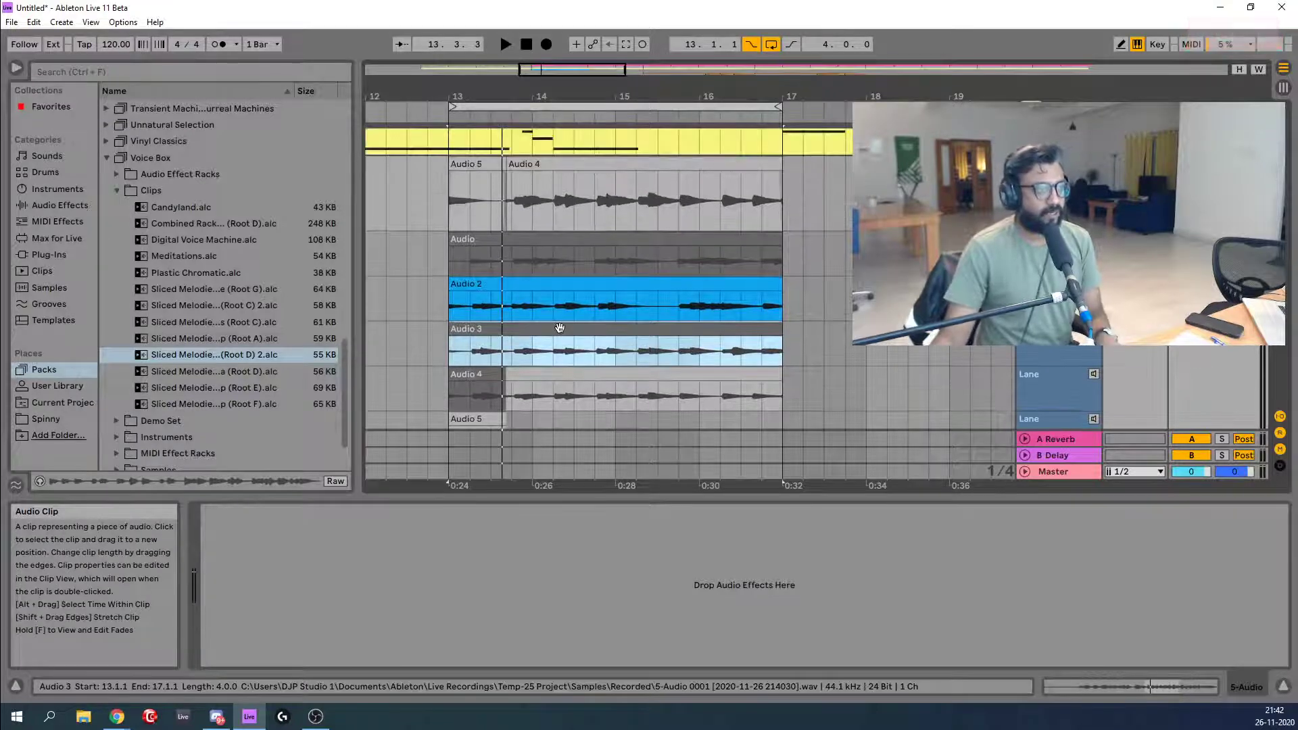
{"action": "scroll", "coordinate": [560, 327], "scroll_direction": "up", "scroll_amount": 1}
{"action": "left_click", "coordinate": [627, 274]}
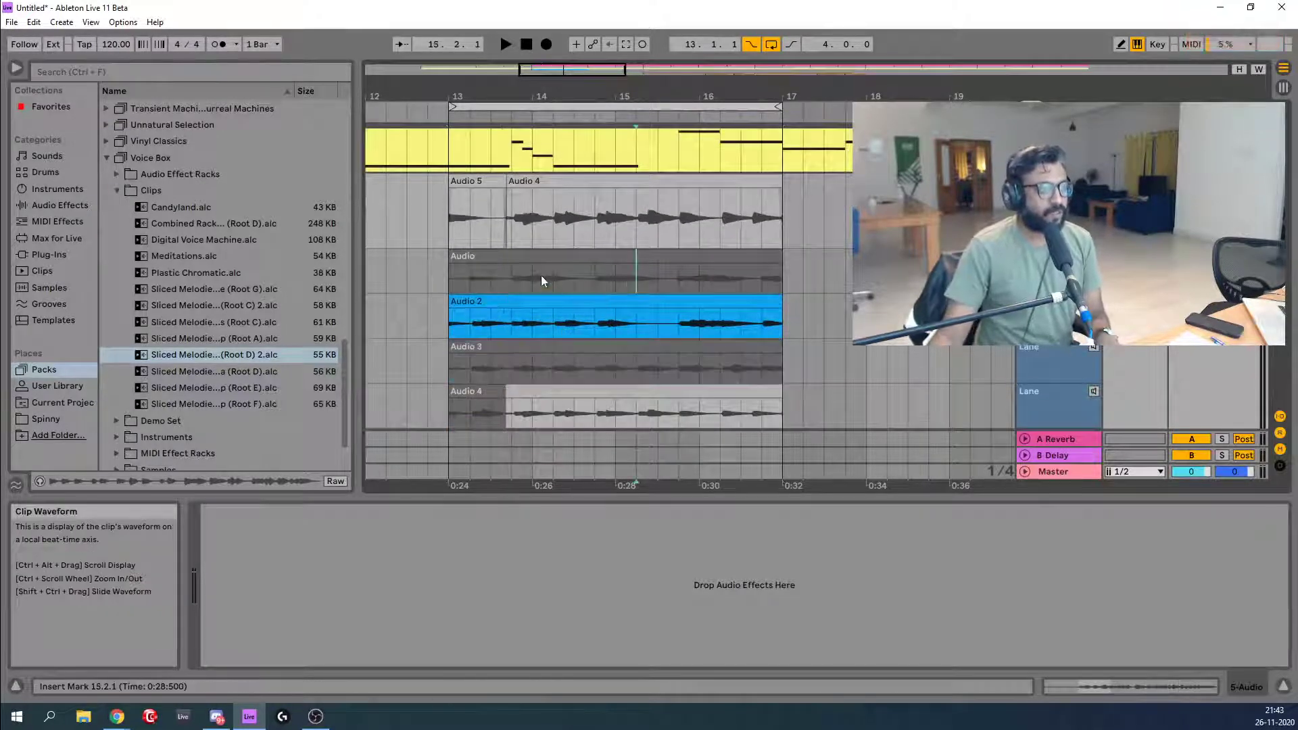
{"action": "left_click", "coordinate": [496, 403]}
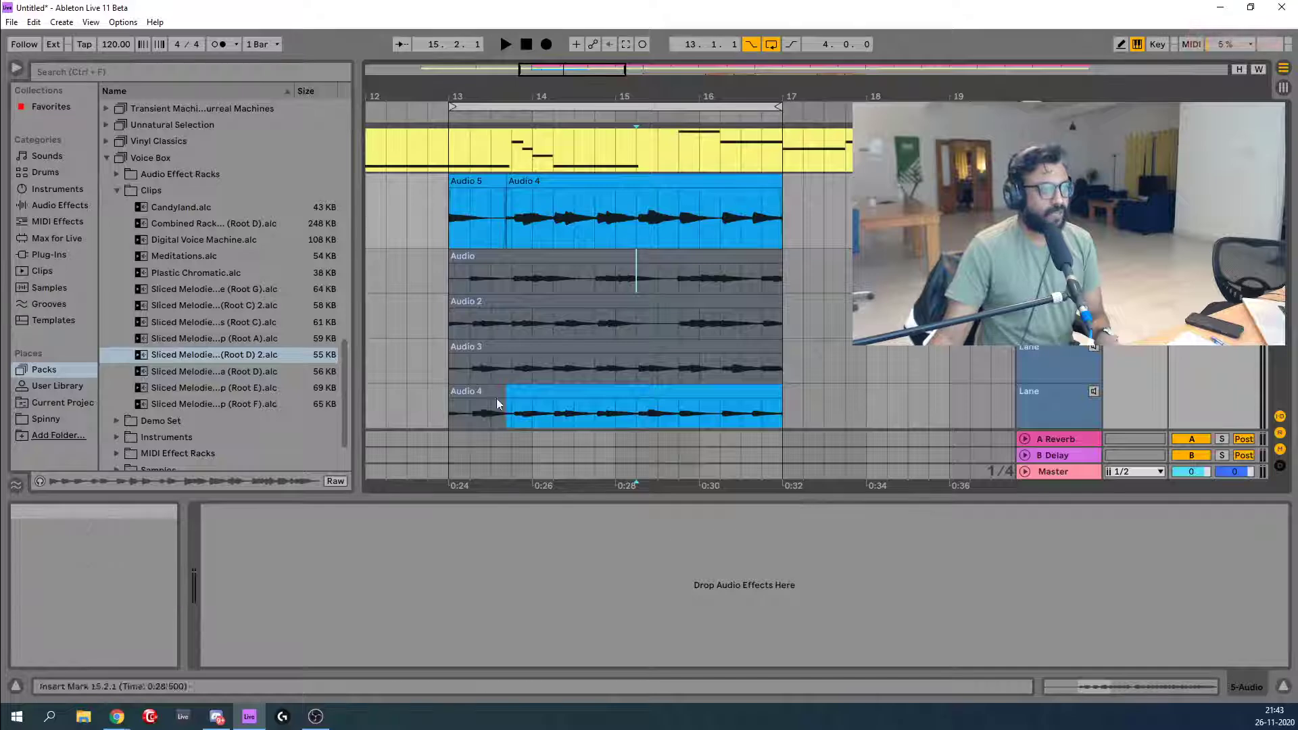
Replace the main track's section from 13.1.1 to 13.4.1 with the Audio 3 take and play back the result.
{"action": "scroll", "coordinate": [529, 334], "scroll_direction": "down", "scroll_amount": 2}
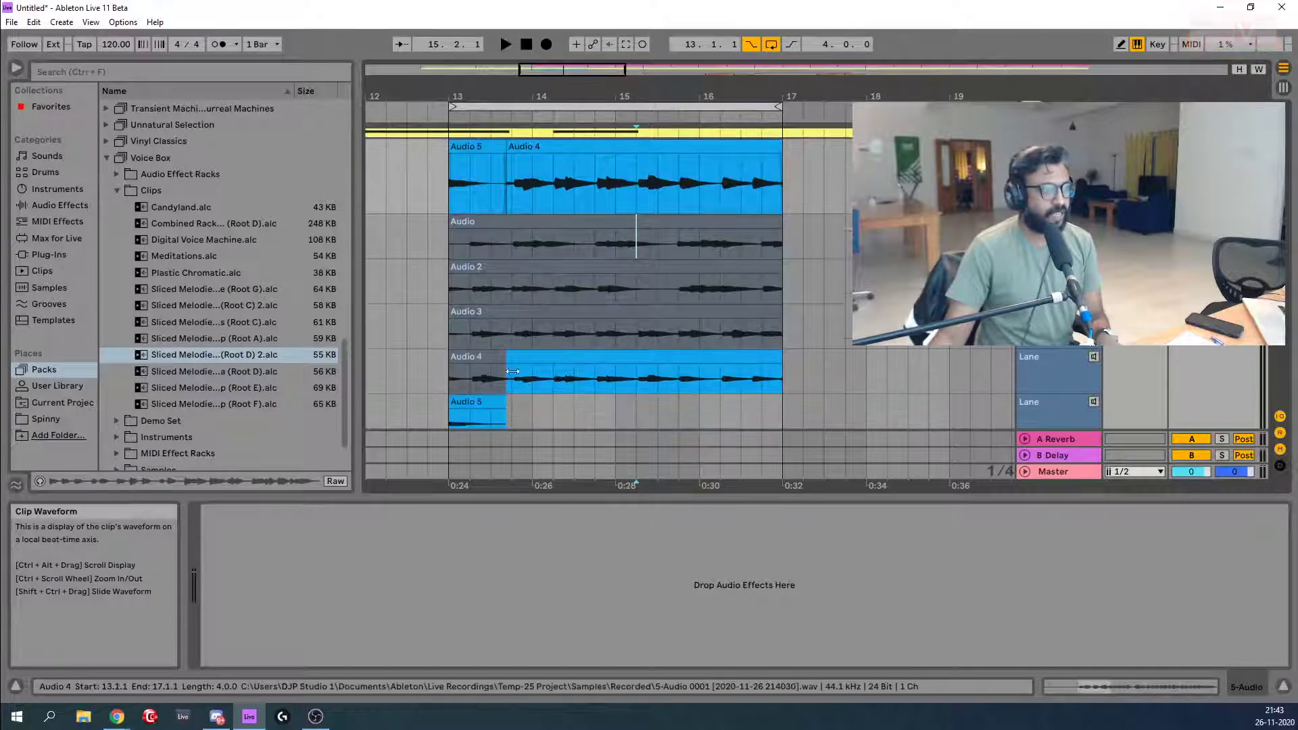
{"action": "scroll", "coordinate": [497, 367], "scroll_direction": "down", "scroll_amount": 1}
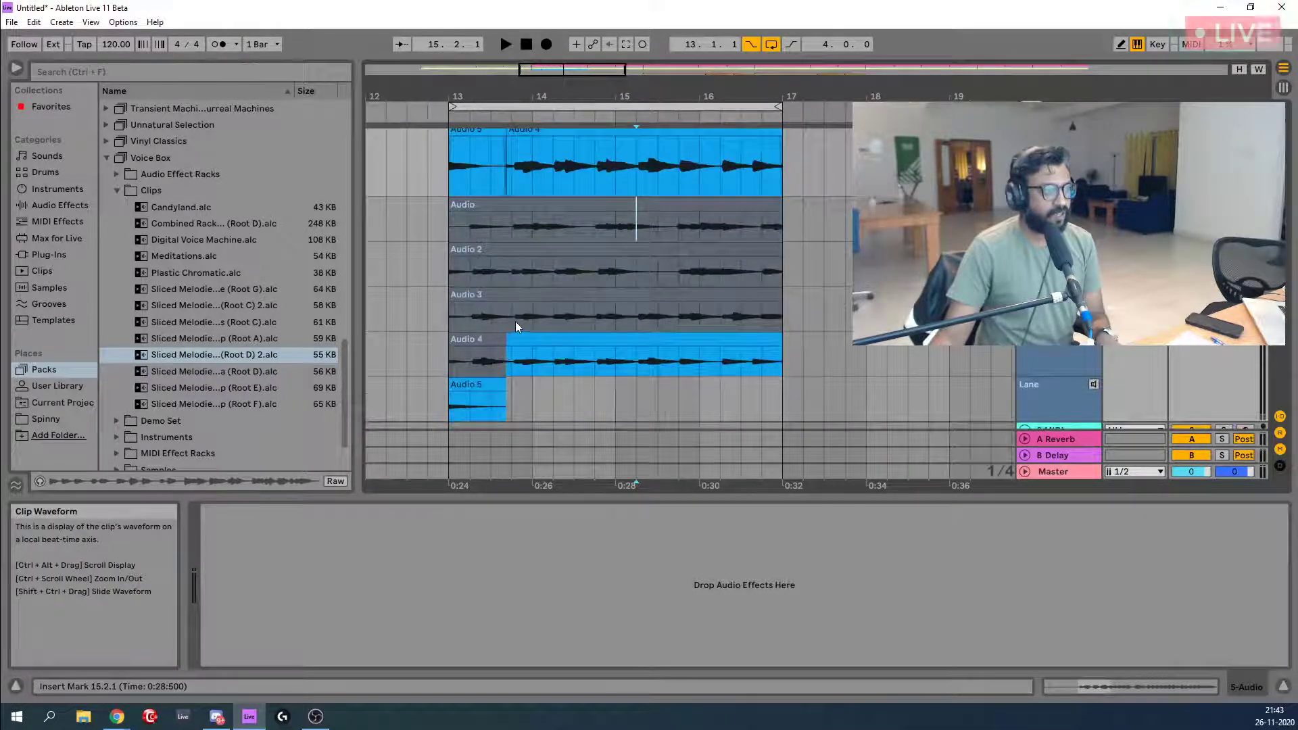
{"action": "left_click_drag", "start_coordinate": [509, 322], "coordinate": [450, 322]}
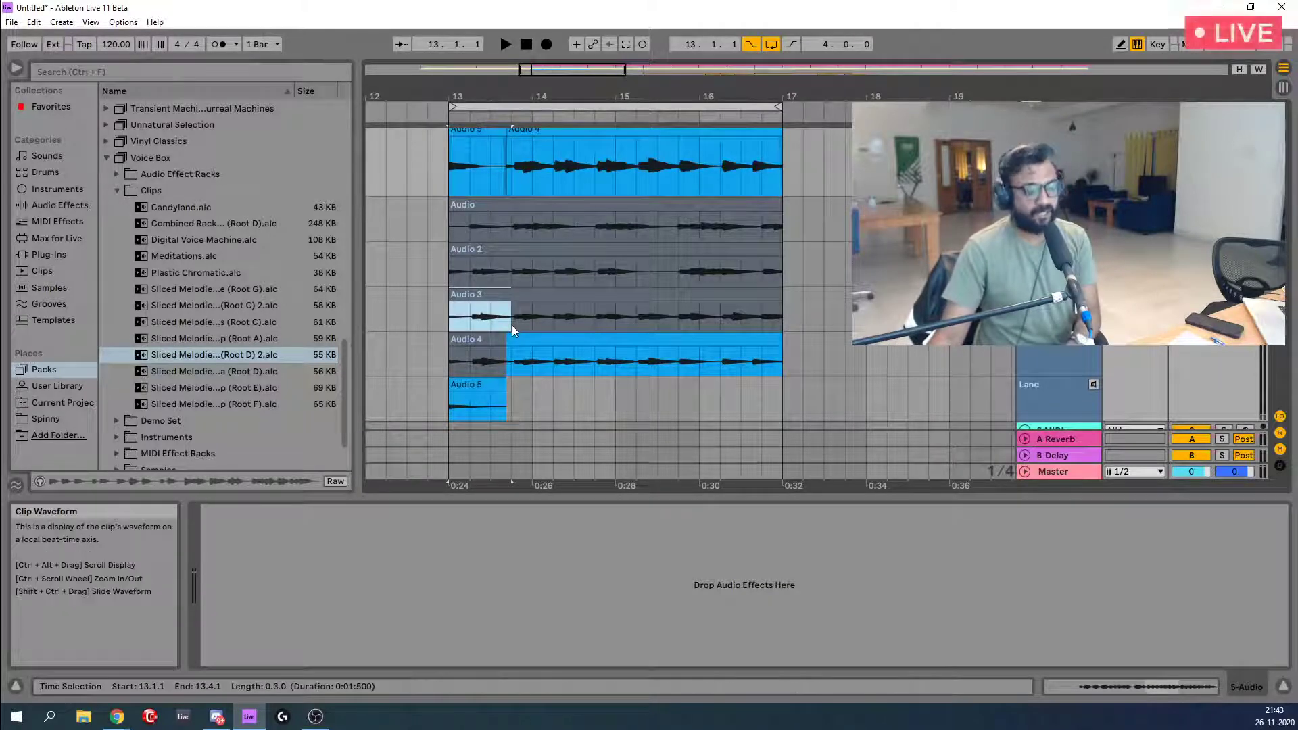
{"action": "key", "text": "Return"}
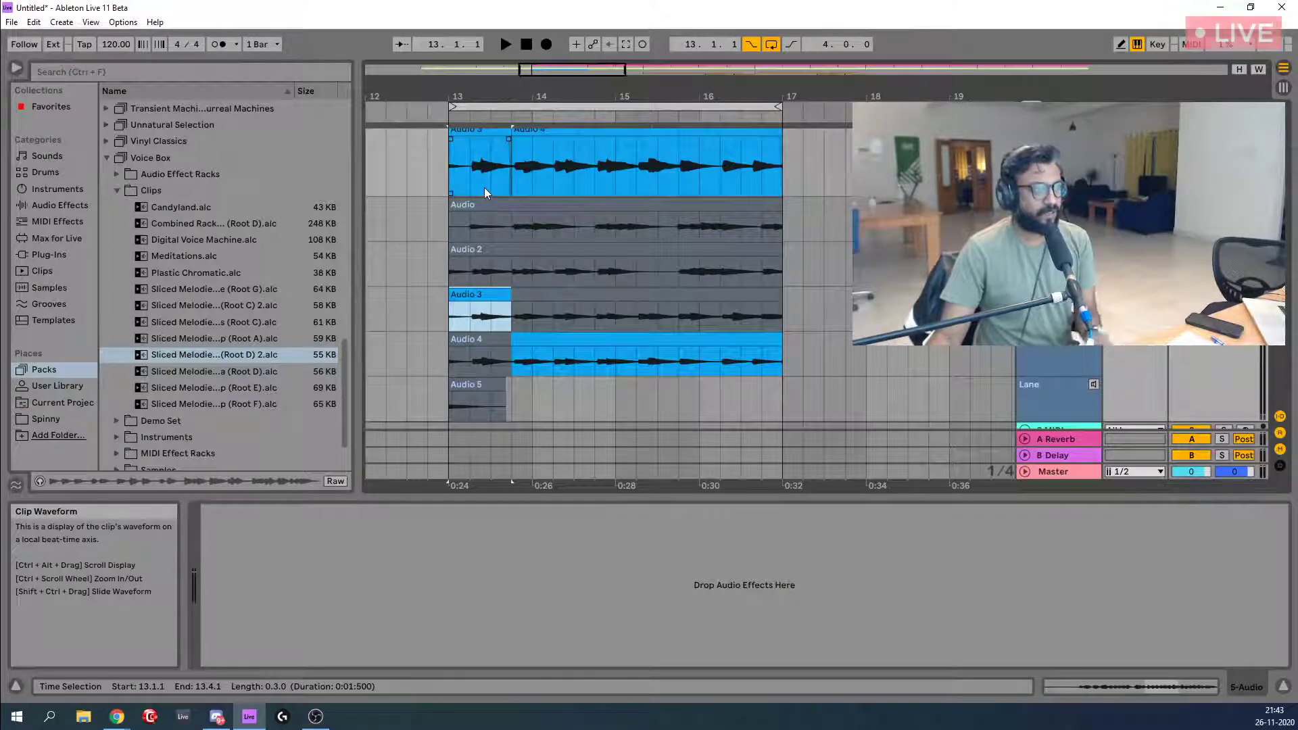
{"action": "key", "text": "space"}
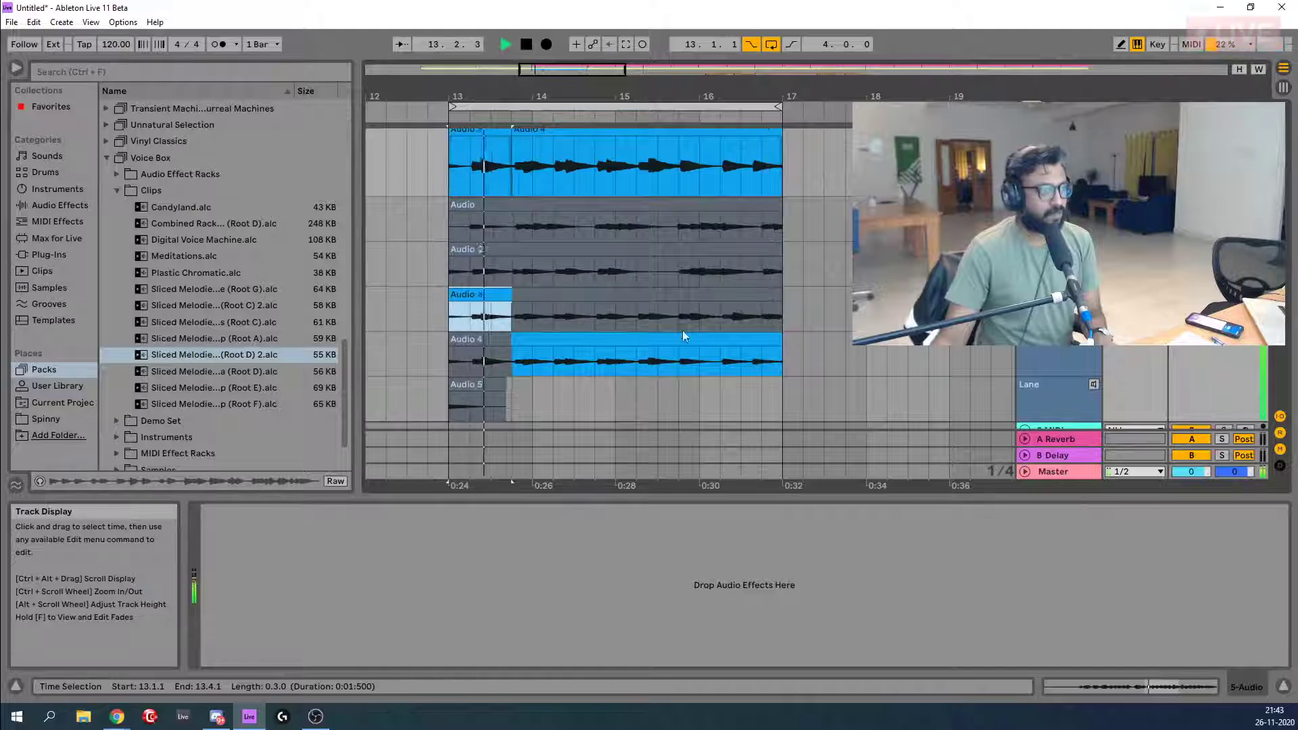
{"action": "key", "text": "space"}
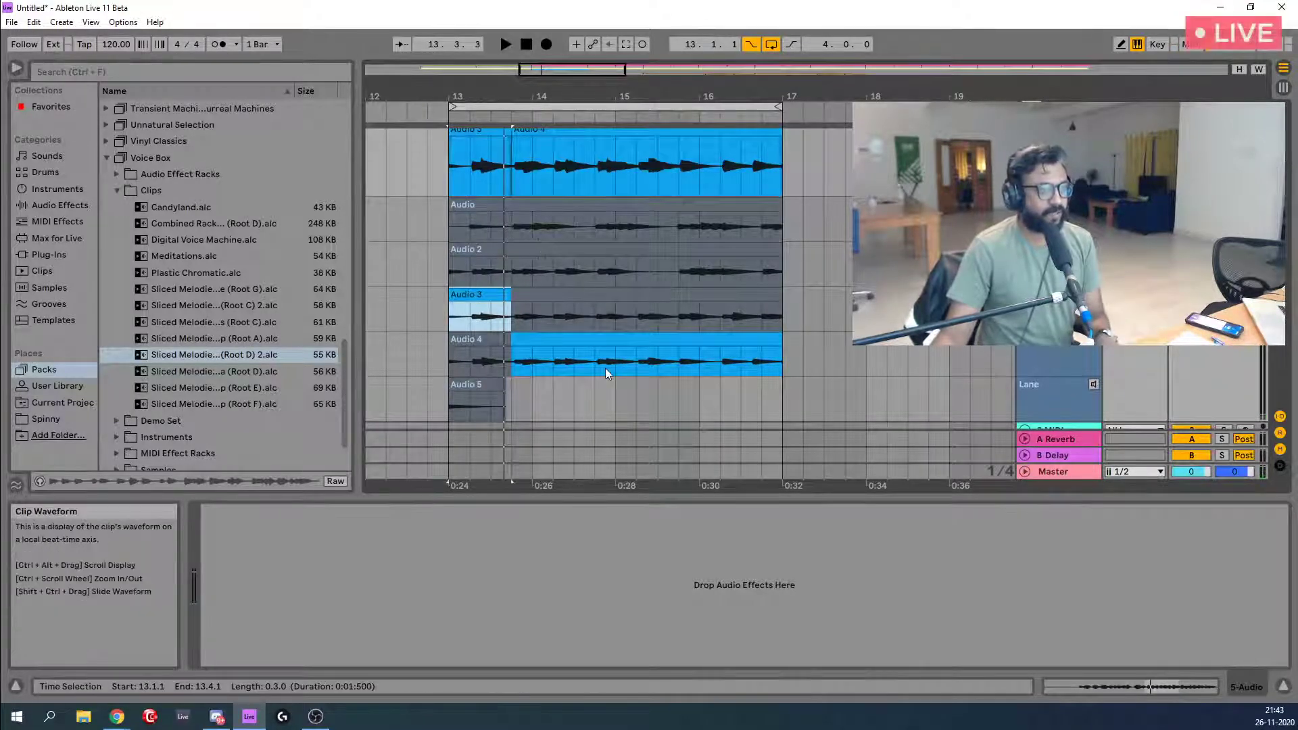
Audition the first take lane during playback, moving the playback start to 14.4.1 and on to 15.4.1.
{"action": "key", "text": "space"}
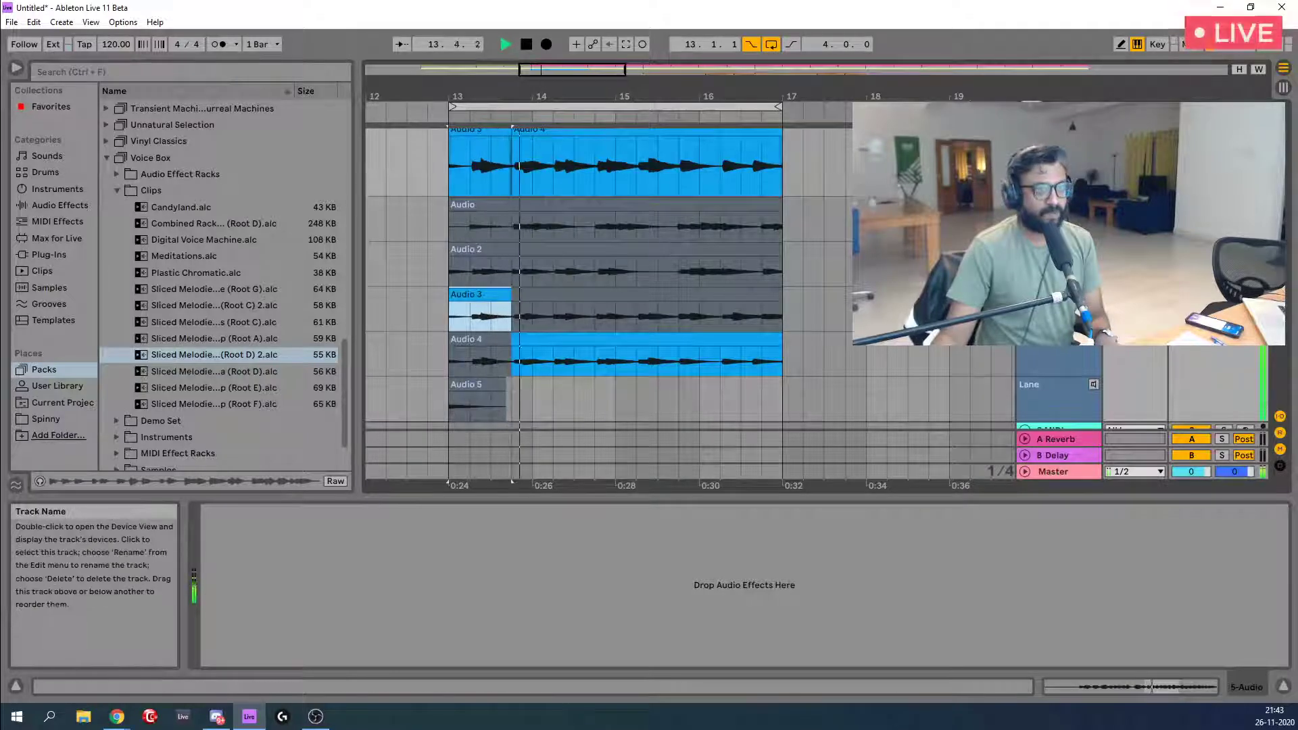
{"action": "left_click", "coordinate": [1094, 204]}
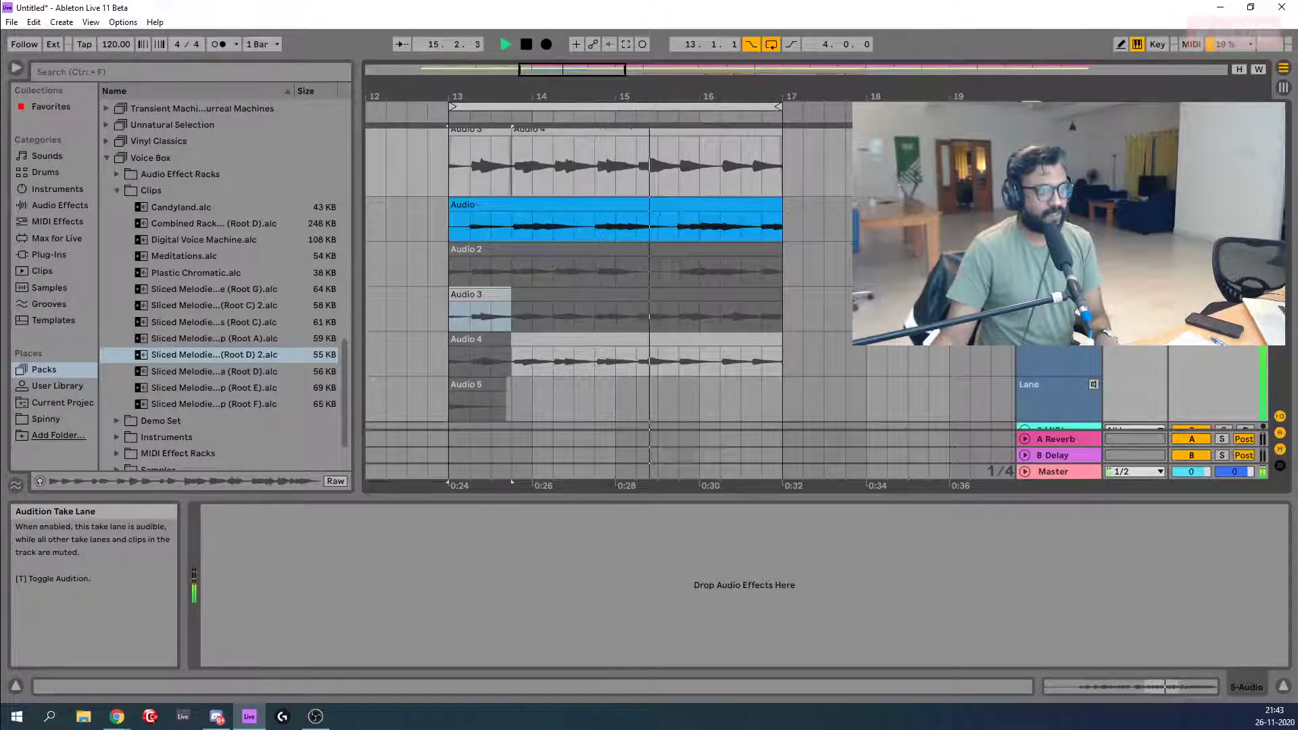
{"action": "left_click", "coordinate": [592, 228]}
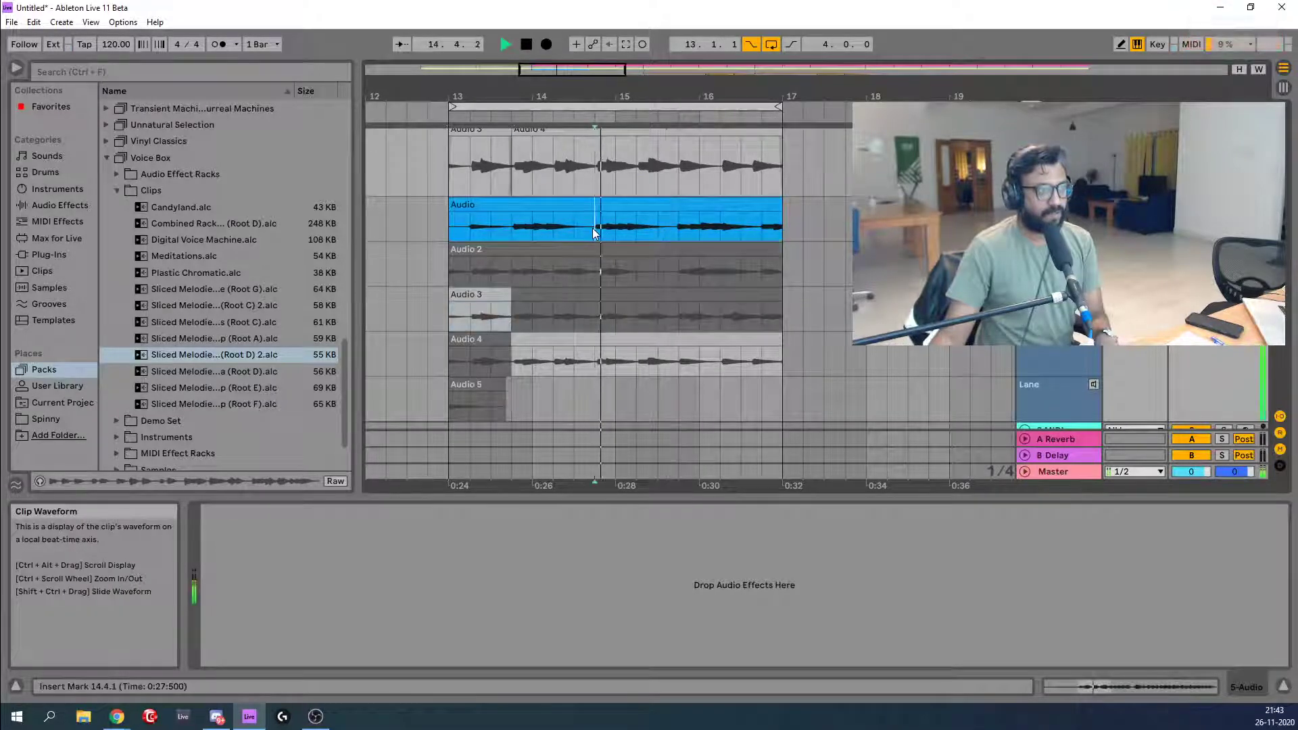
{"action": "left_click", "coordinate": [676, 231]}
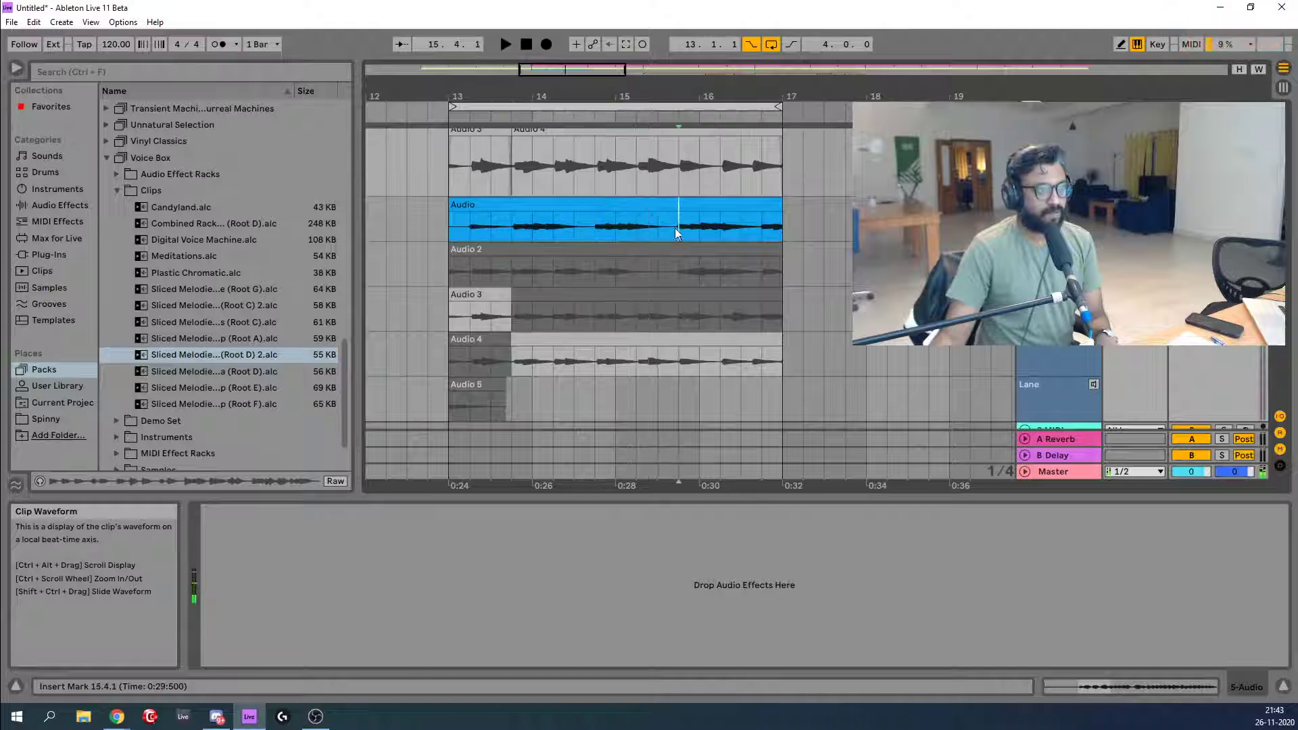
Audition the Audio 2 take lane with playback starting from 15.4.1.
{"action": "left_click", "coordinate": [678, 275]}
{"action": "left_click", "coordinate": [1093, 250]}
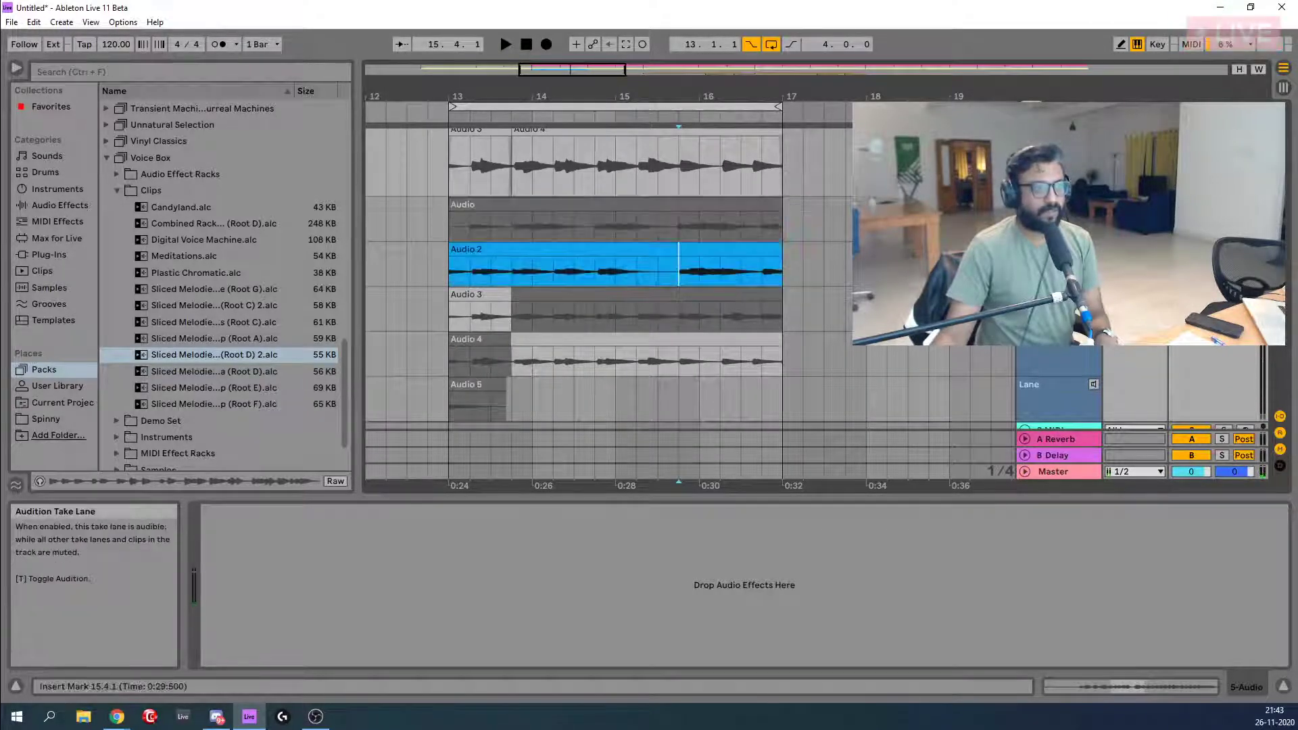
{"action": "key", "text": "space"}
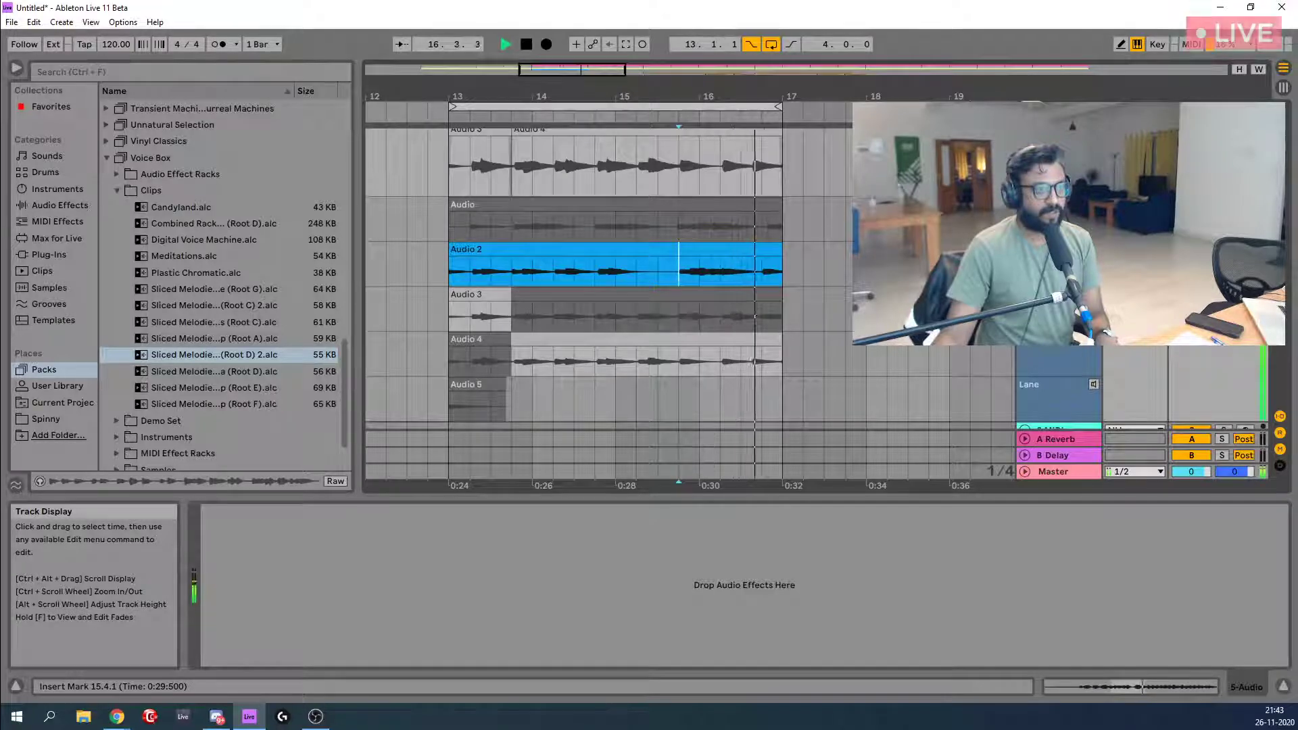
{"action": "key", "text": "space"}
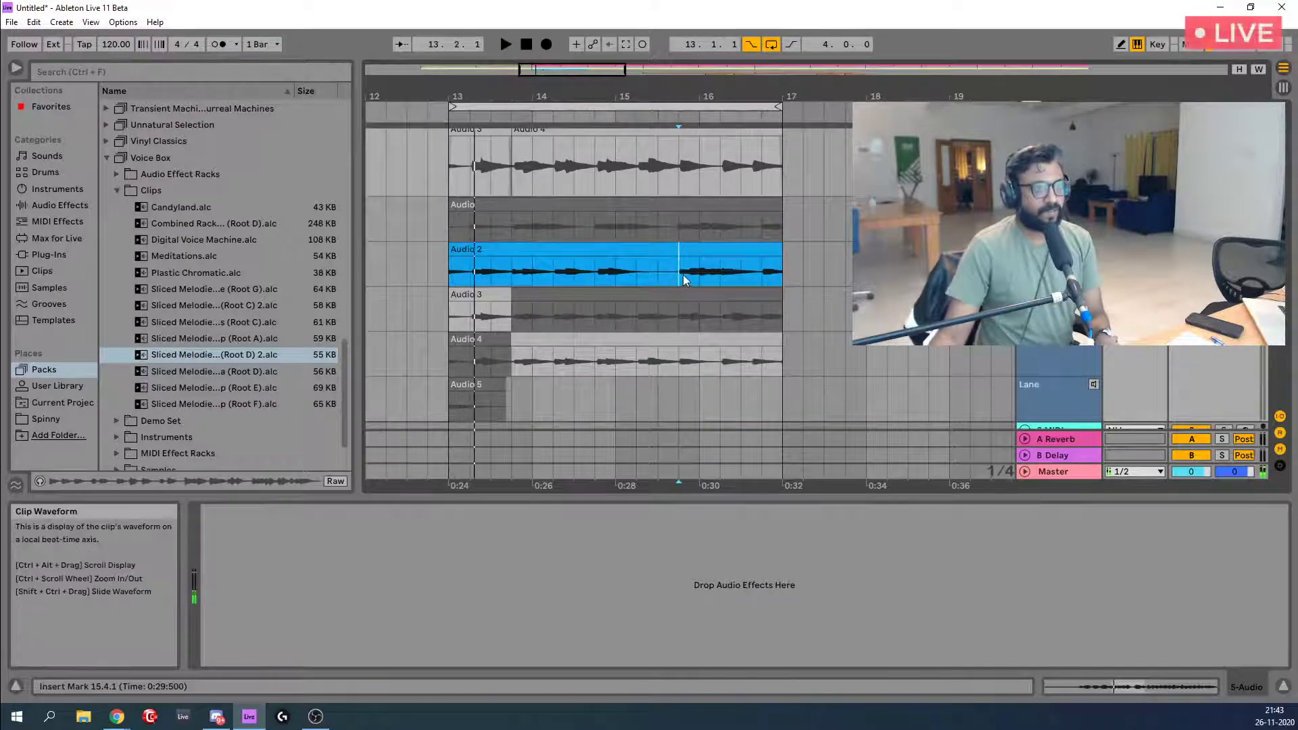
Replace the main track's section from 15.4.1 to 17.1.1 with the Audio 2 take and play back the comp from 13.1.1.
{"action": "left_click_drag", "start_coordinate": [680, 274], "coordinate": [777, 279]}
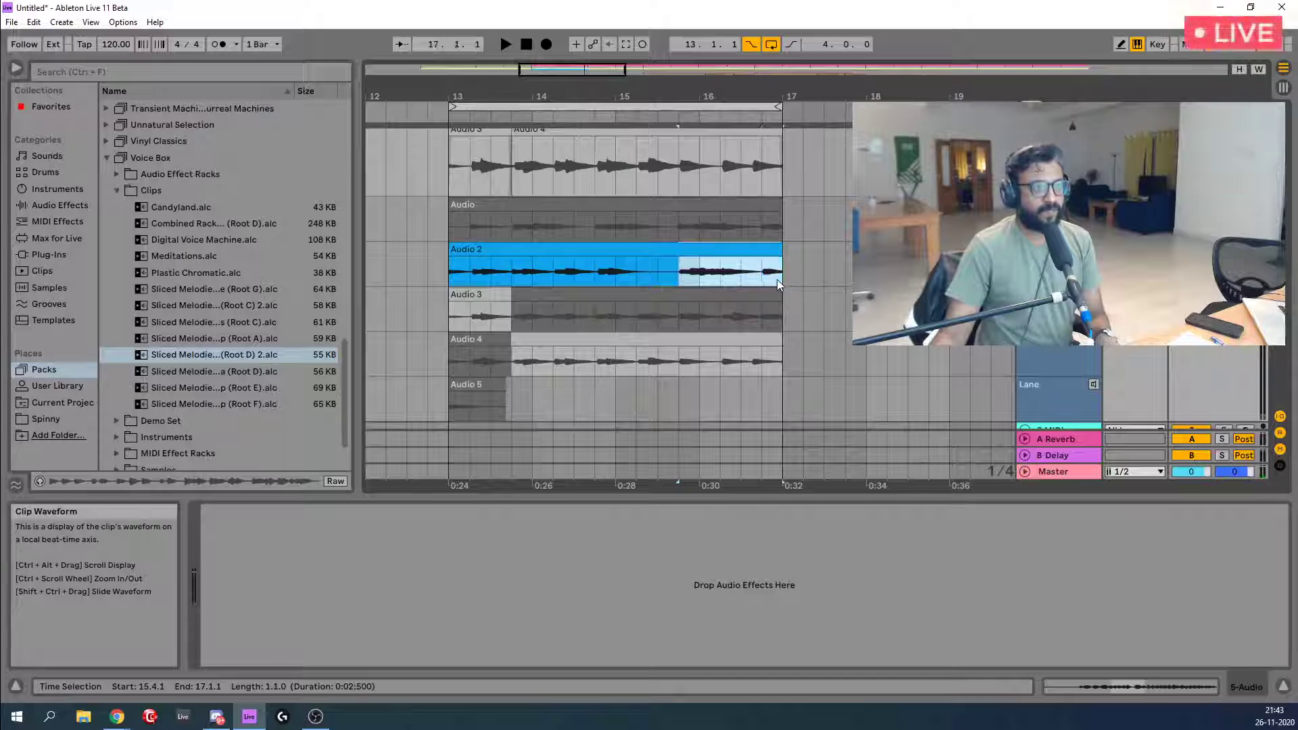
{"action": "key", "text": "Return"}
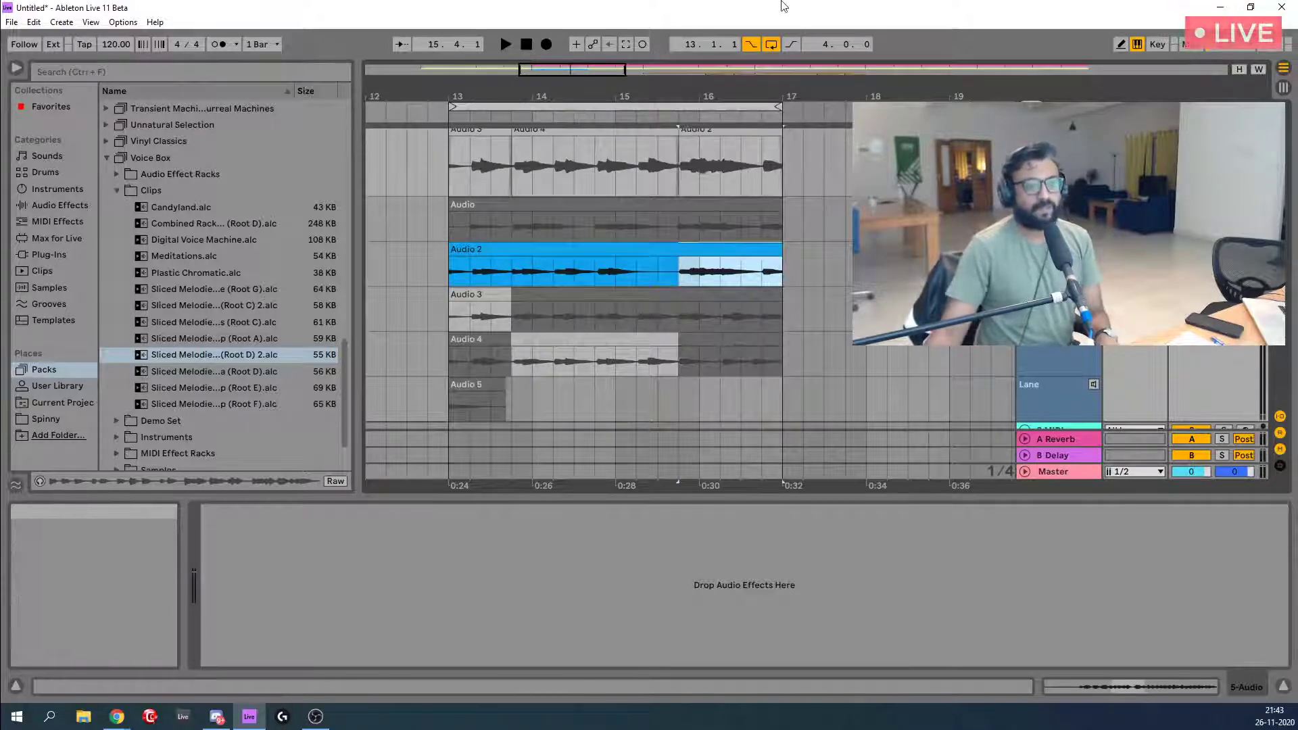
{"action": "left_click", "coordinate": [493, 192]}
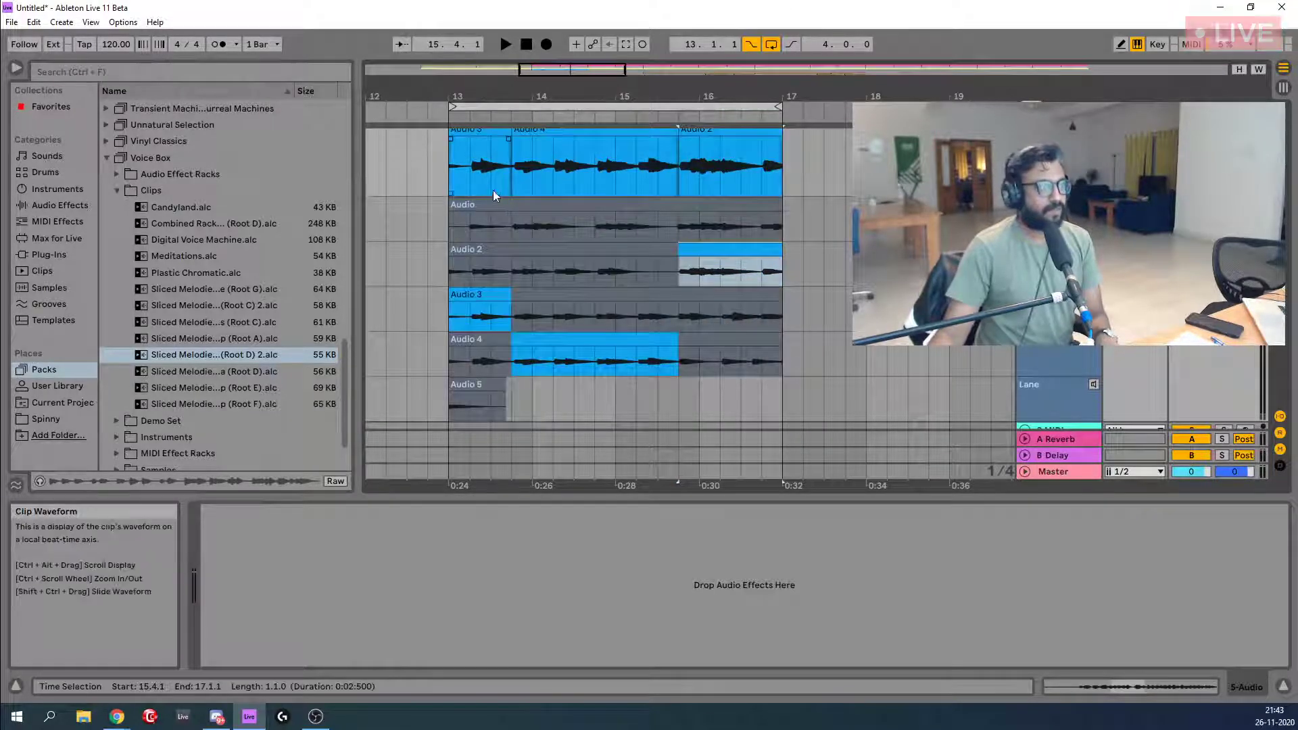
{"action": "left_click", "coordinate": [448, 182]}
{"action": "key", "text": "space"}
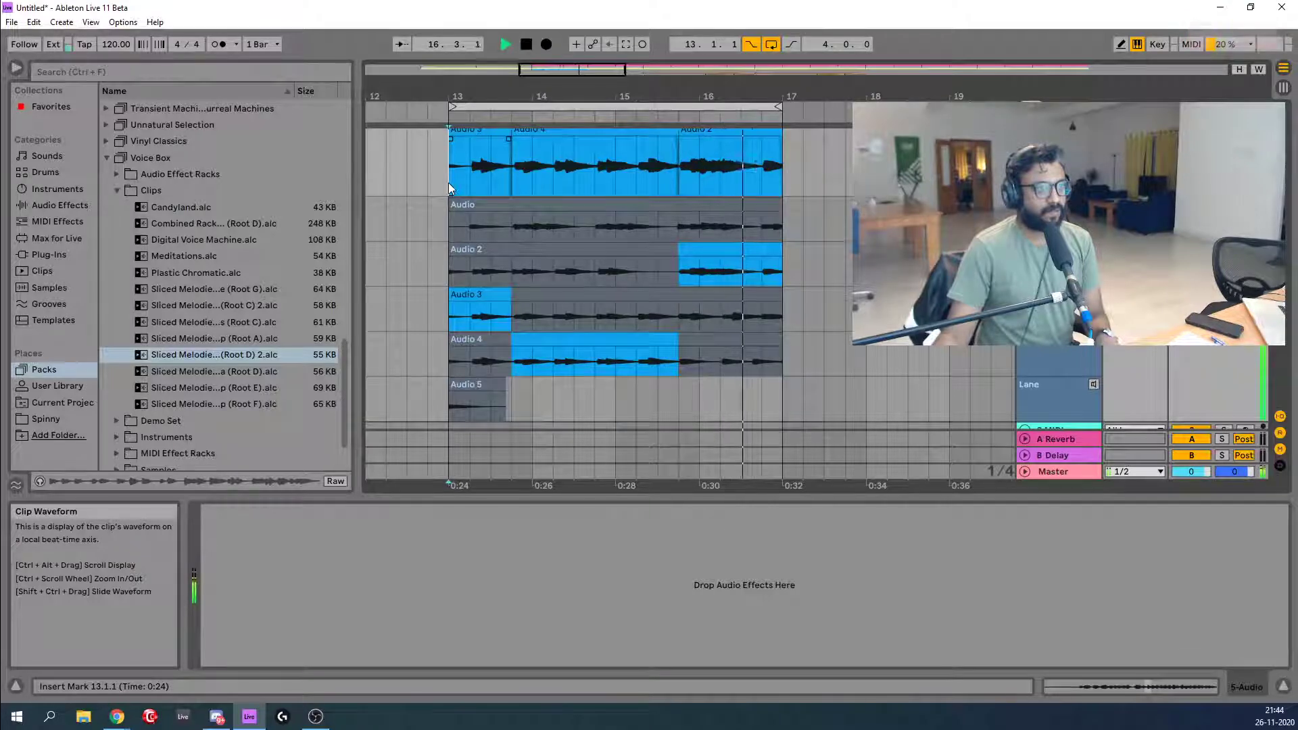
{"action": "key", "text": "space"}
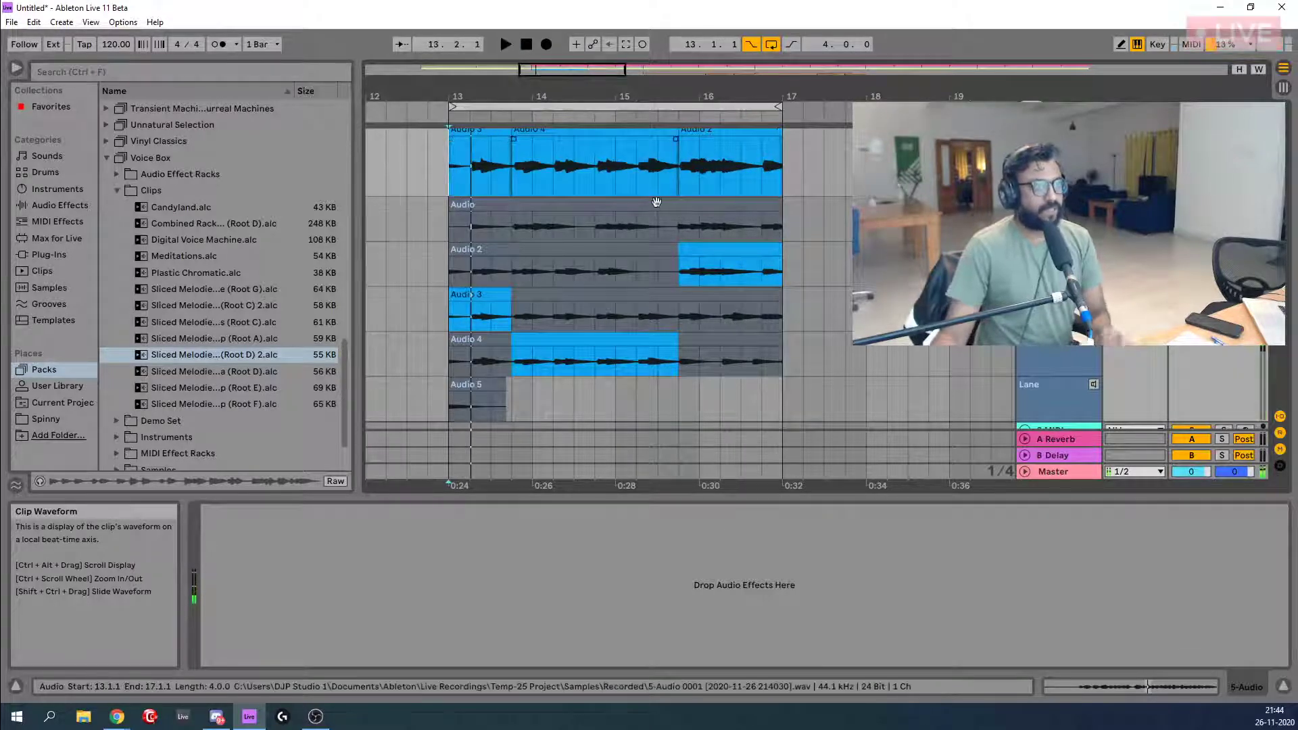
Hide the take lanes of the comped audio track.
{"action": "scroll", "coordinate": [767, 239], "scroll_direction": "up", "scroll_amount": 3}
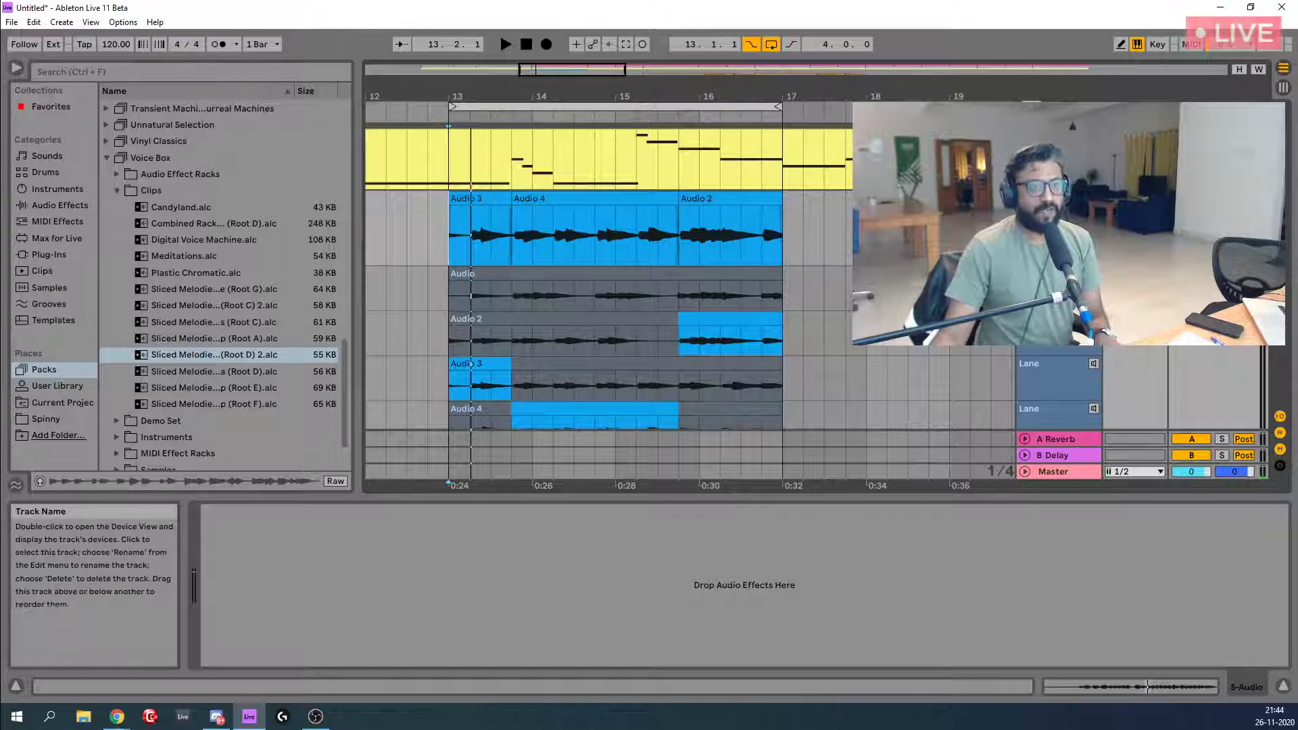
{"action": "right_click", "coordinate": [1058, 203]}
{"action": "left_click", "coordinate": [1106, 461]}
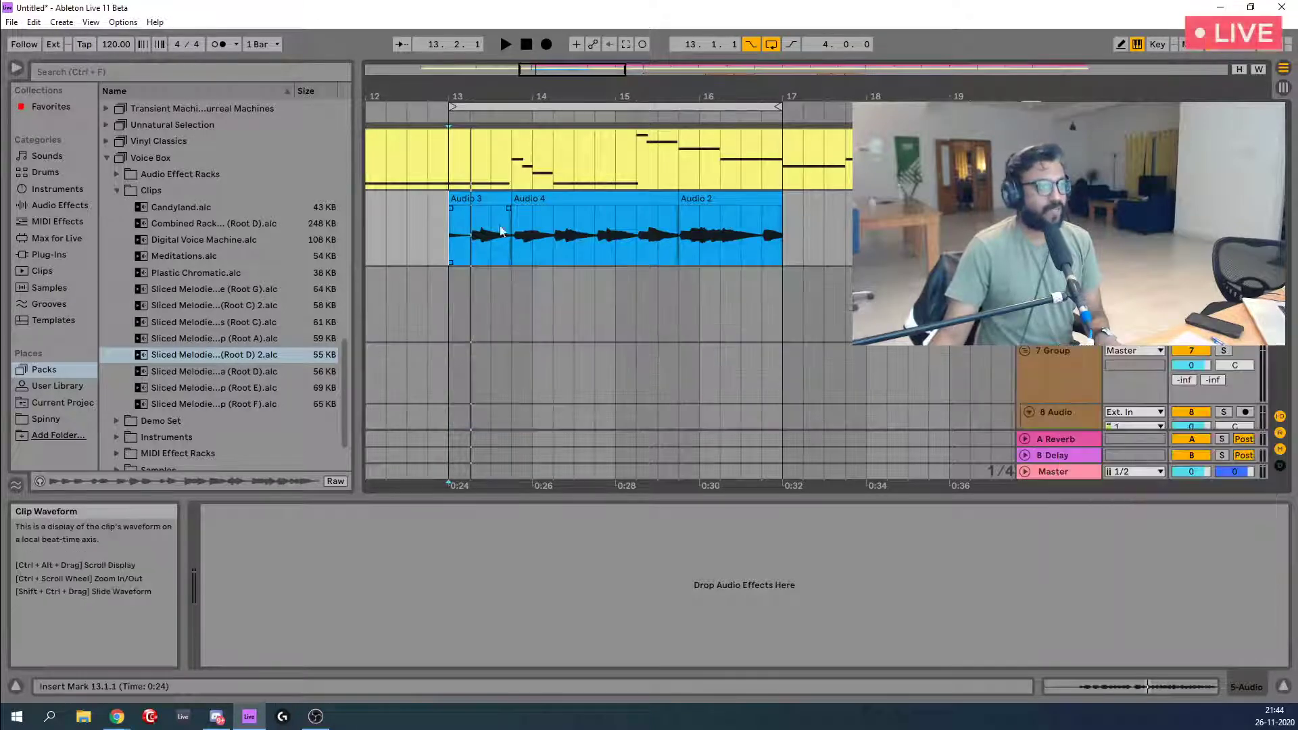
Consolidate the Audio 3, Audio 4 and Audio 2 clips from 13.1.1 to 17.1.1 into a single clip.
{"action": "left_click", "coordinate": [488, 198]}
{"action": "left_click", "coordinate": [764, 201], "text": "shift"}
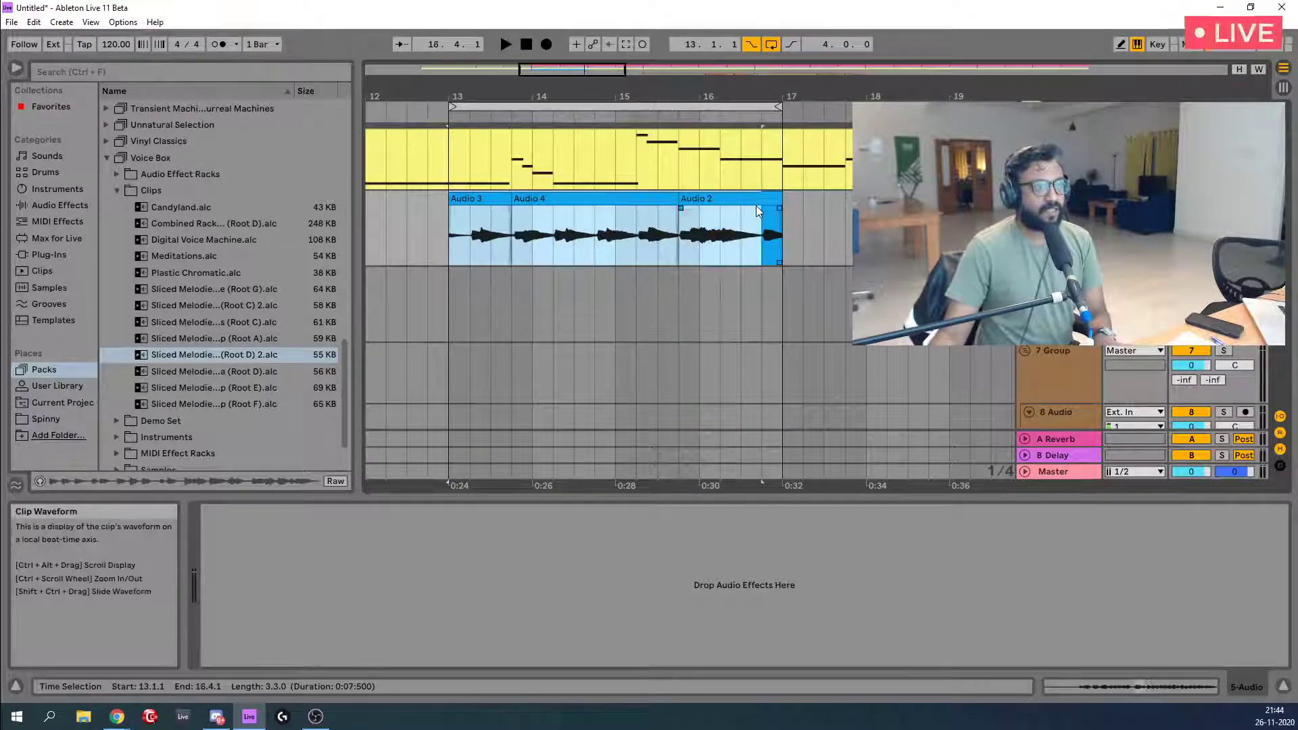
{"action": "left_click", "coordinate": [769, 198], "text": "shift"}
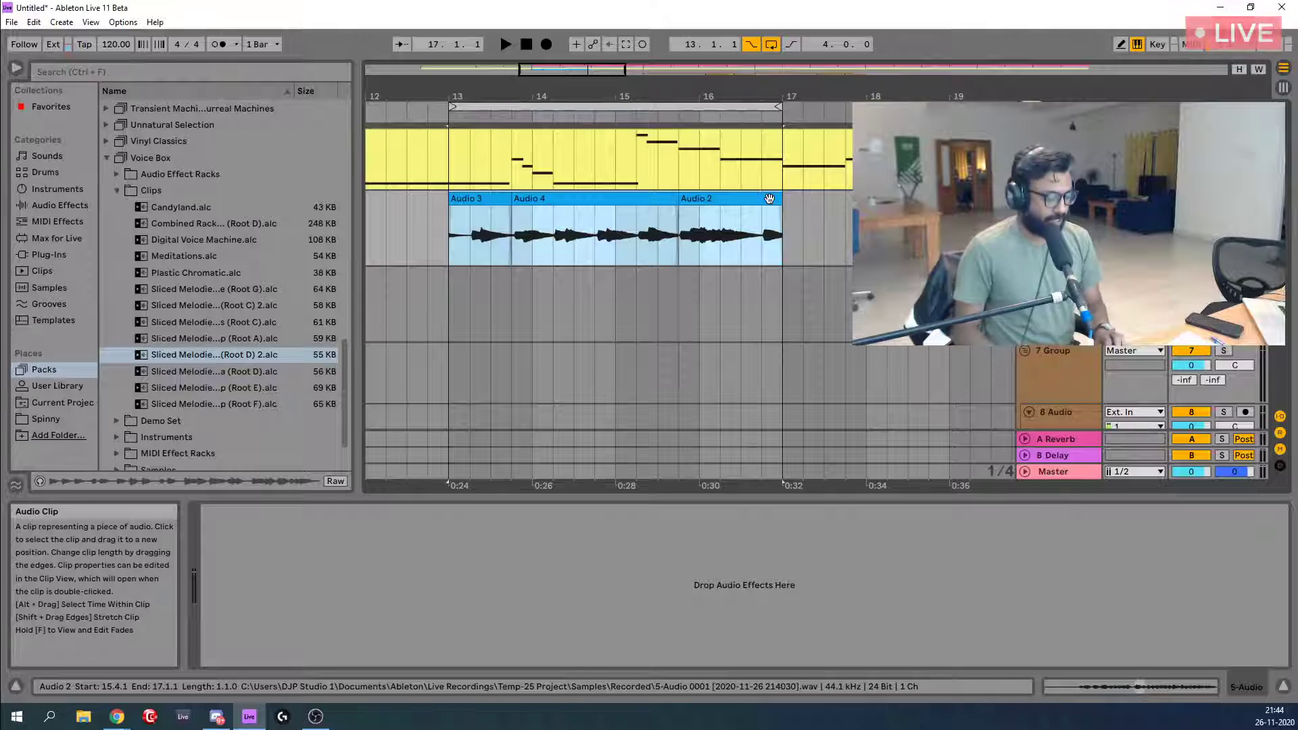
{"action": "key", "text": "ctrl+j"}
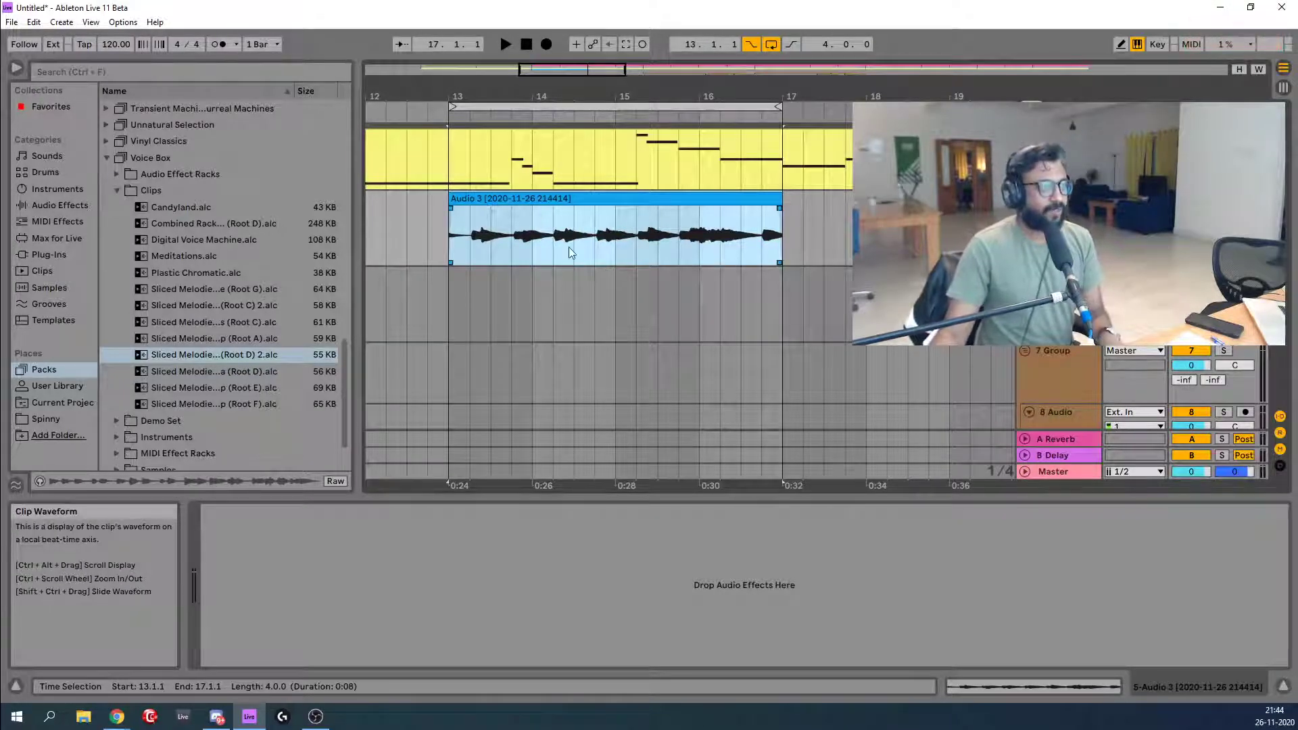
Trim a sliver off the consolidated clip's start and move the clip back to 13.1.1 to tighten its timing.
{"action": "double_click", "coordinate": [460, 243]}
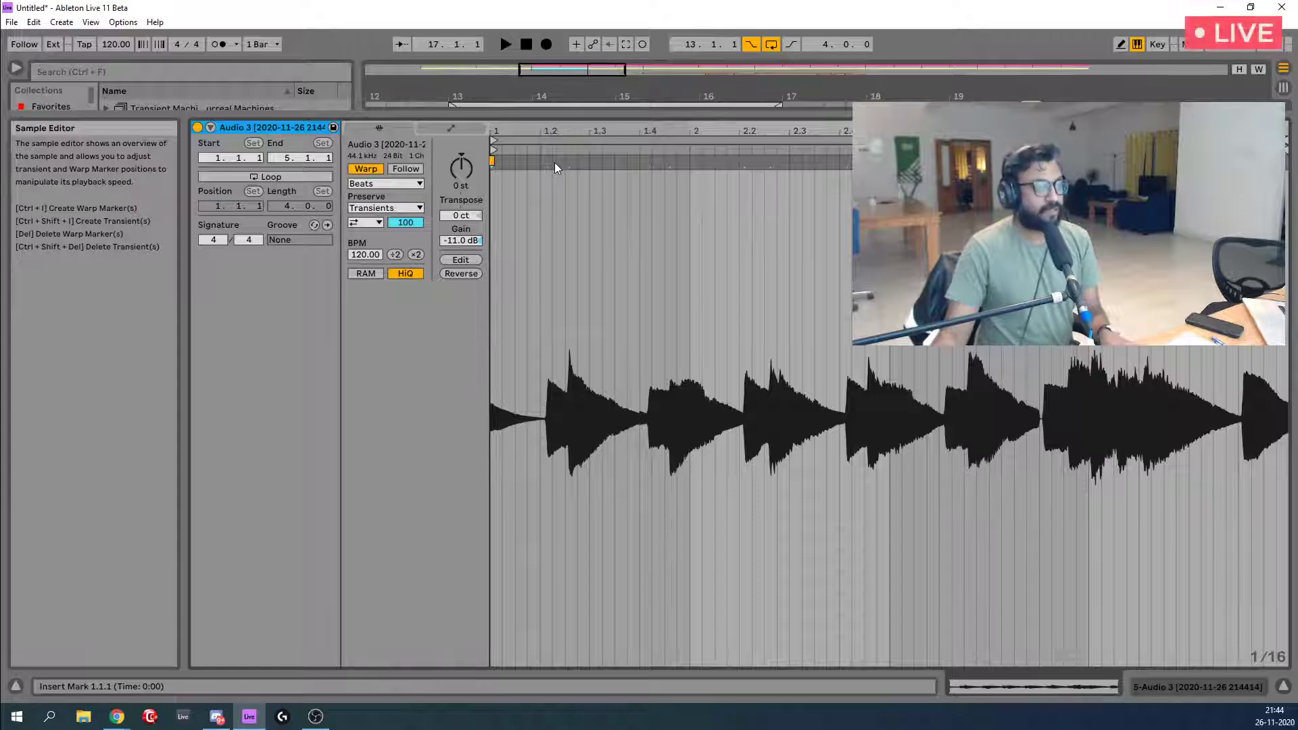
{"action": "key", "text": "ctrl+alt+l"}
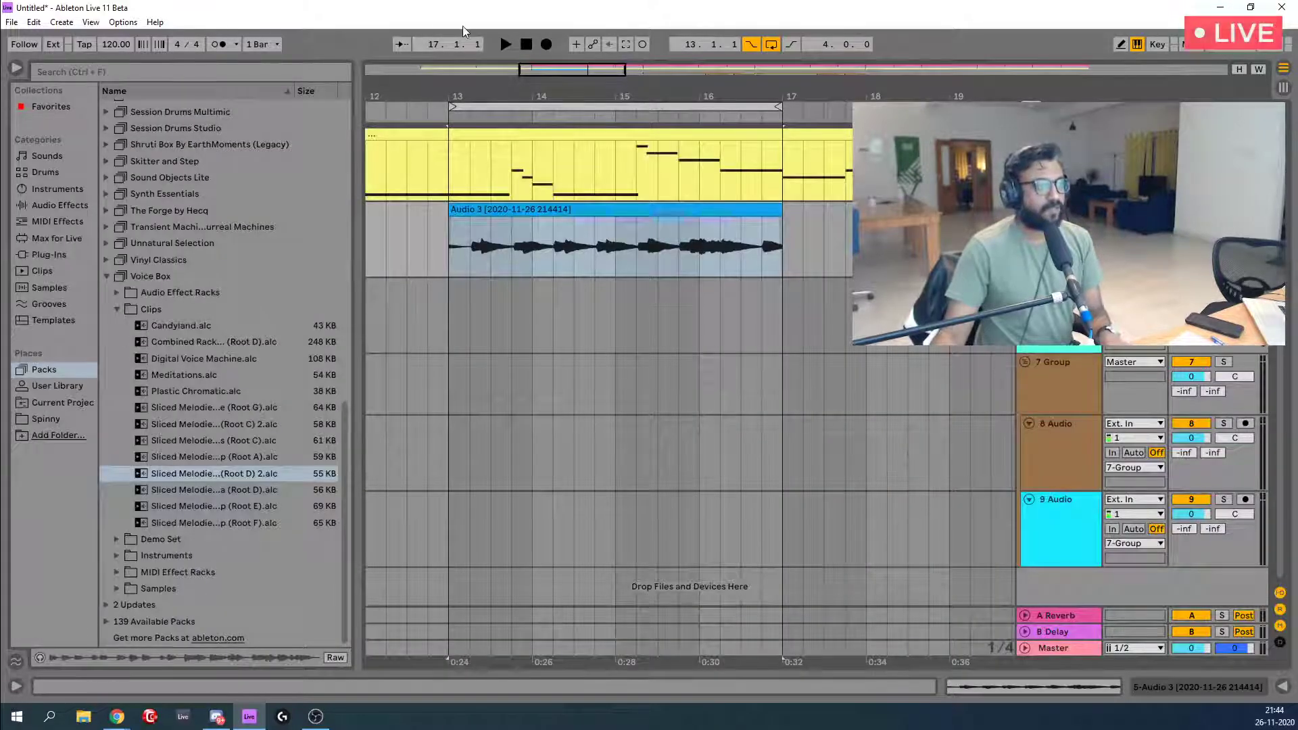
{"action": "key", "text": "plus"}
{"action": "key", "text": "plus"}
{"action": "key", "text": "plus"}
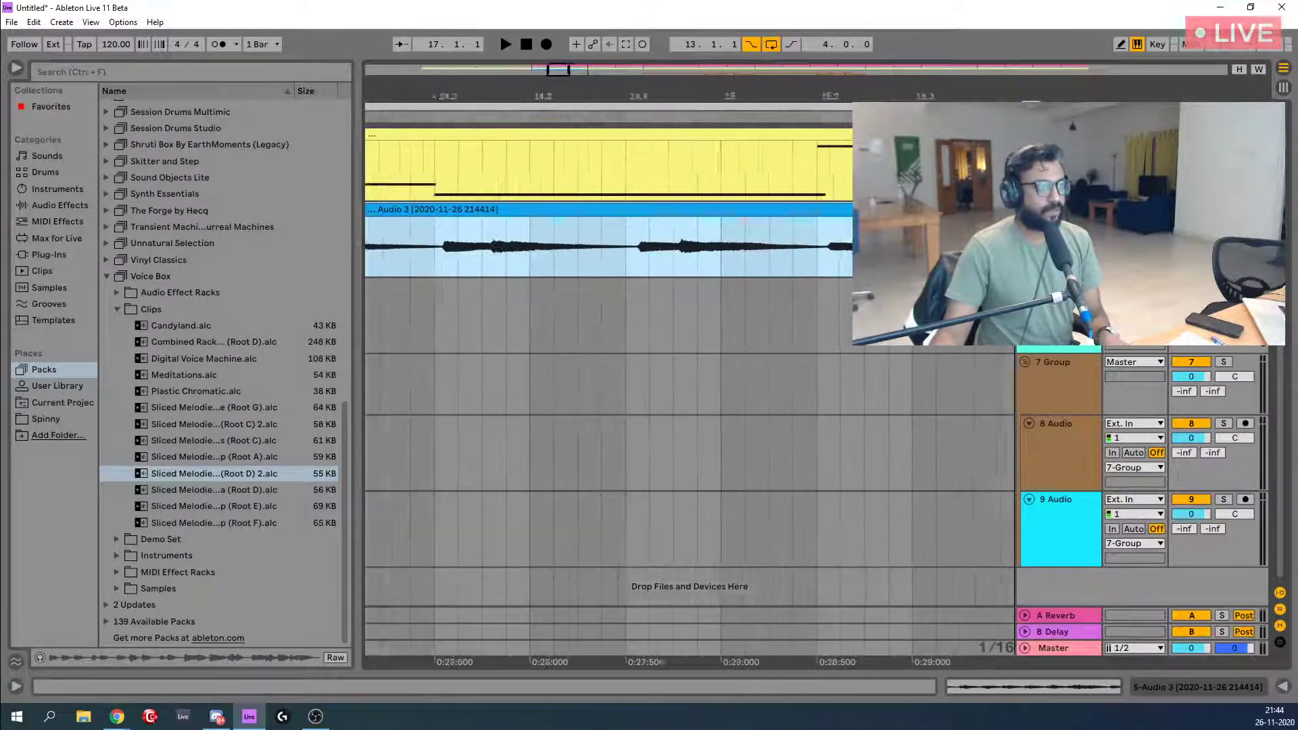
{"action": "key", "text": "plus"}
{"action": "key", "text": "plus"}
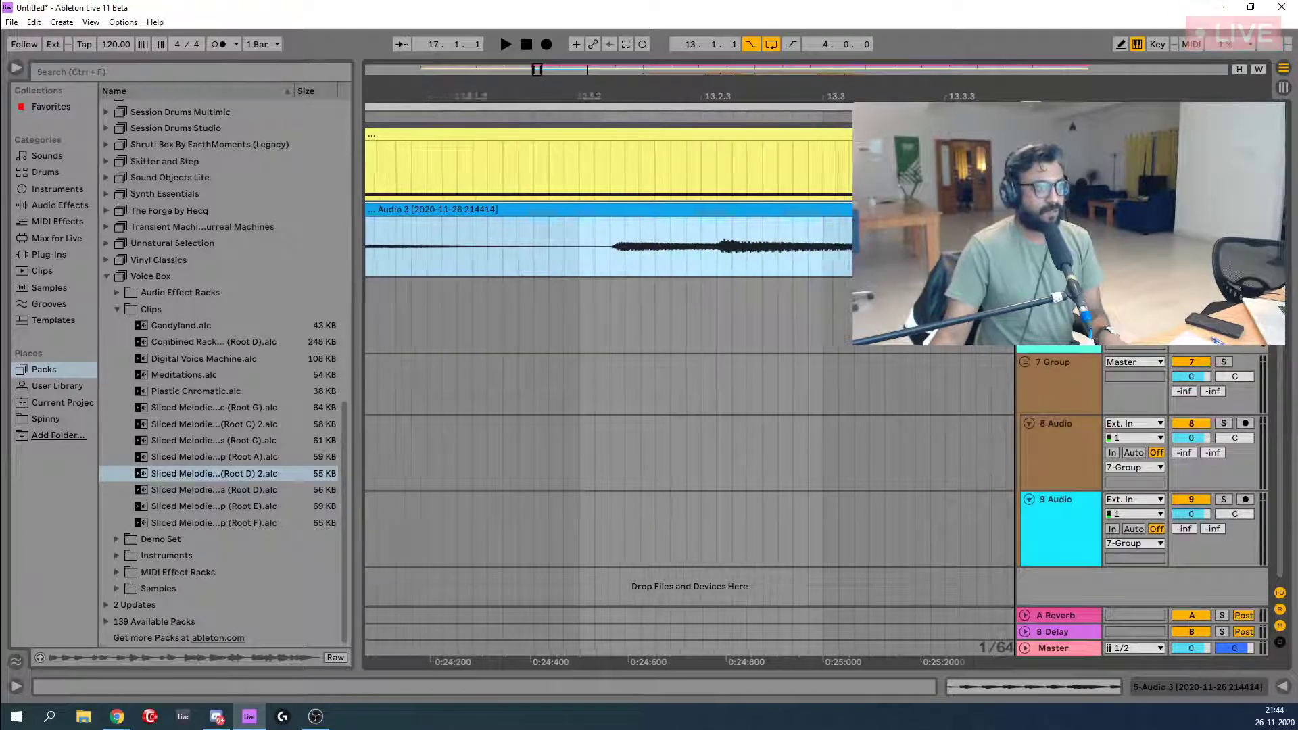
{"action": "key", "text": "minus"}
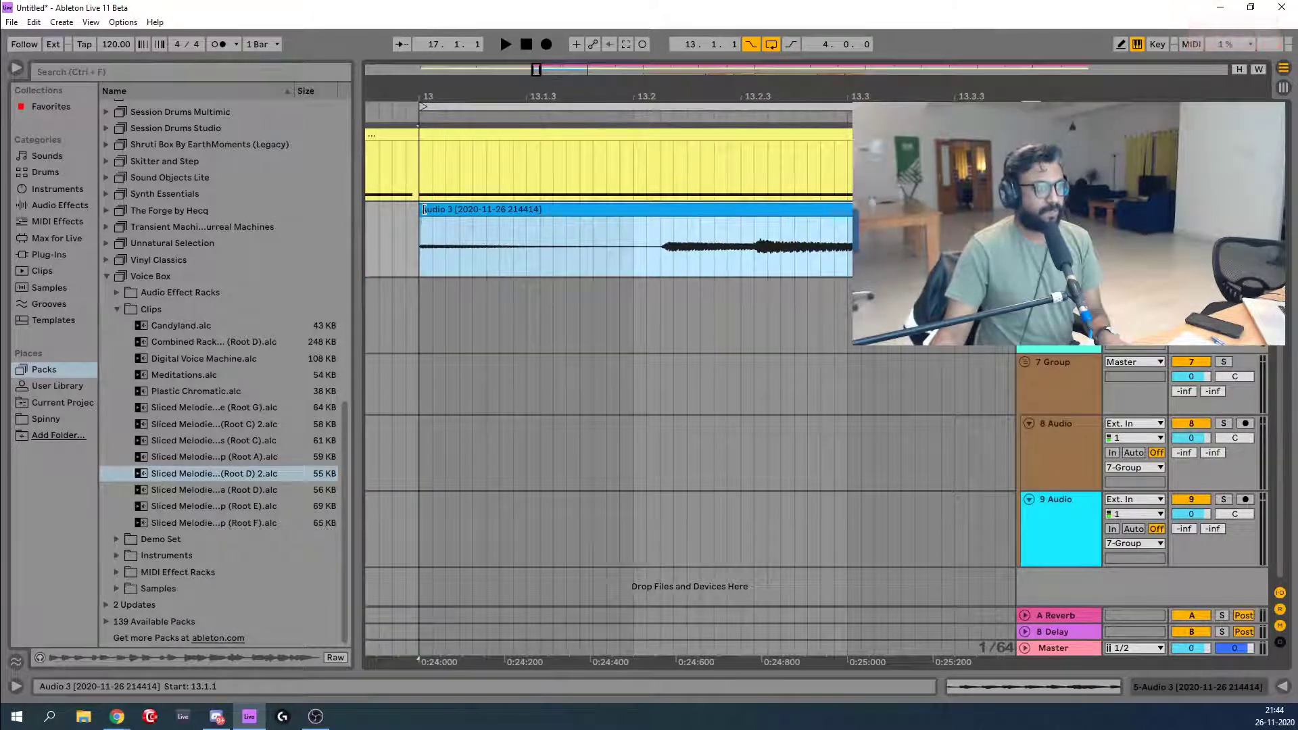
{"action": "left_click_drag", "start_coordinate": [424, 209], "coordinate": [447, 209]}
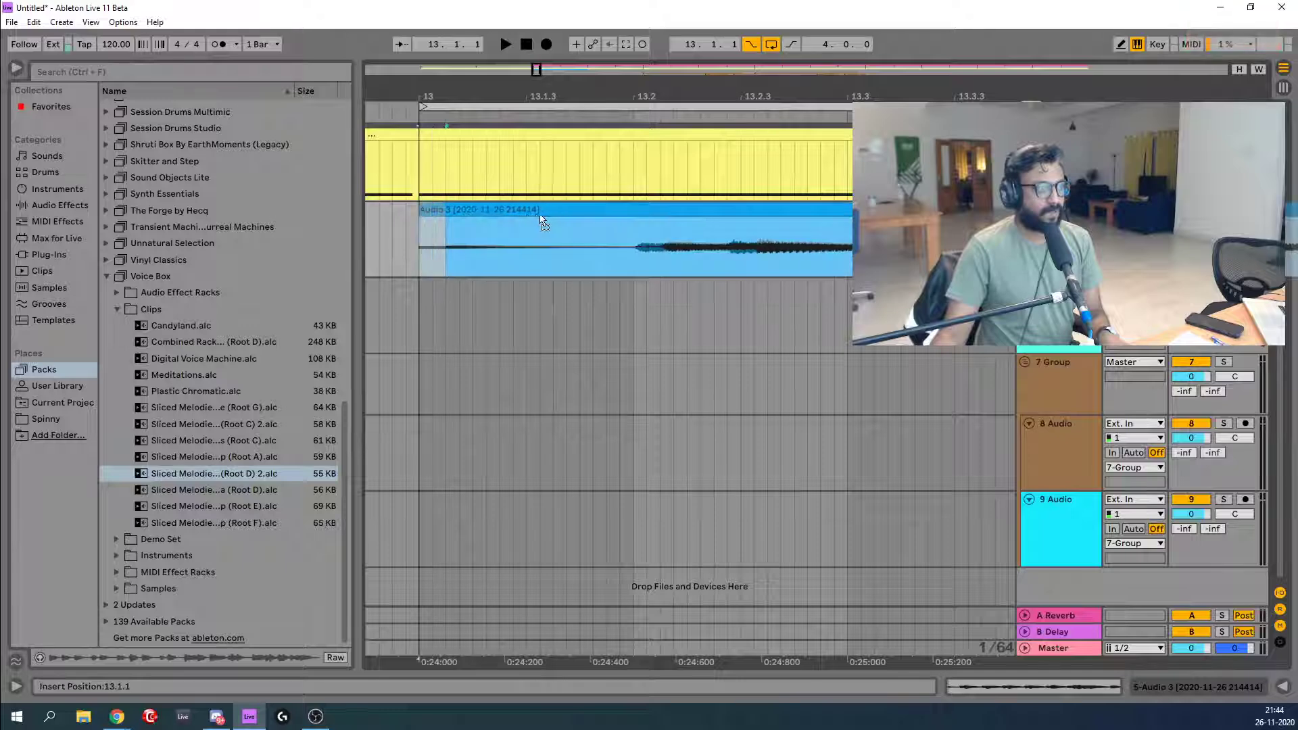
{"action": "key", "text": "ctrl+z"}
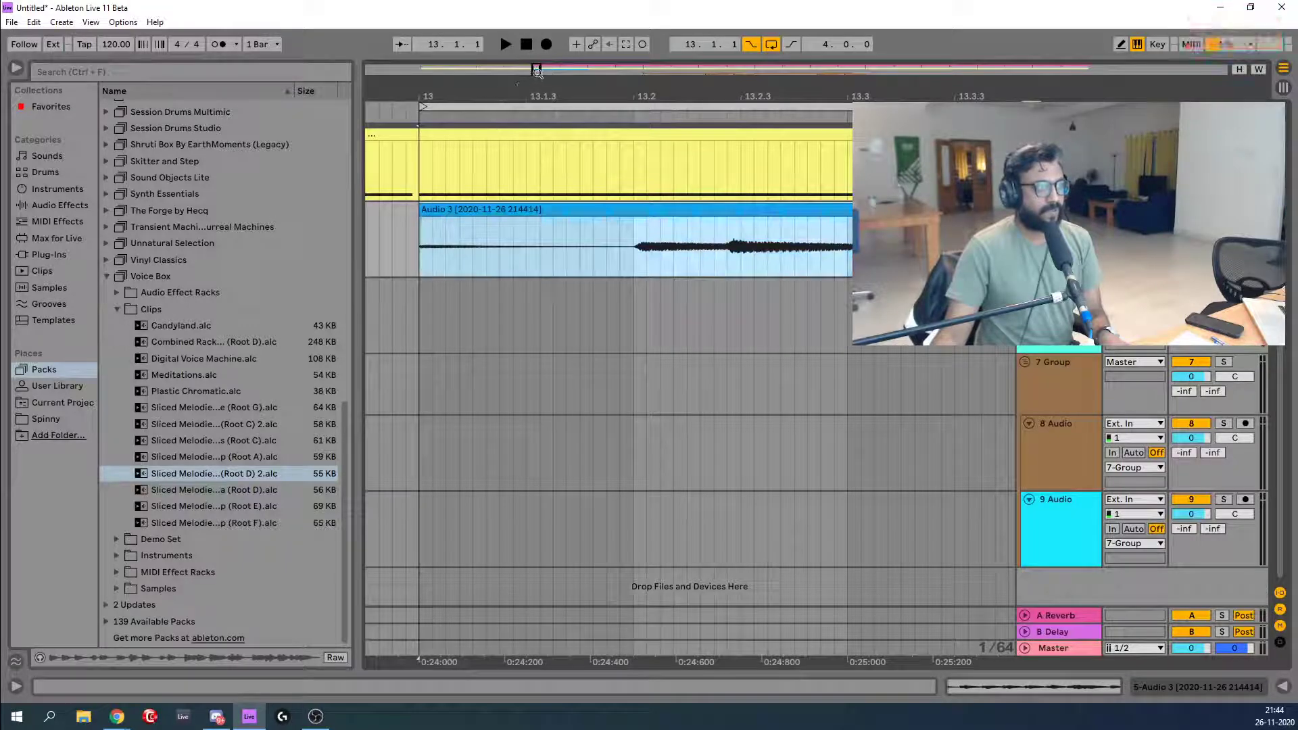
Play back the shifted clip from 13.1.1 and select its full length up to 16.4.4.
{"action": "left_click_drag", "start_coordinate": [536, 71], "coordinate": [500, 31]}
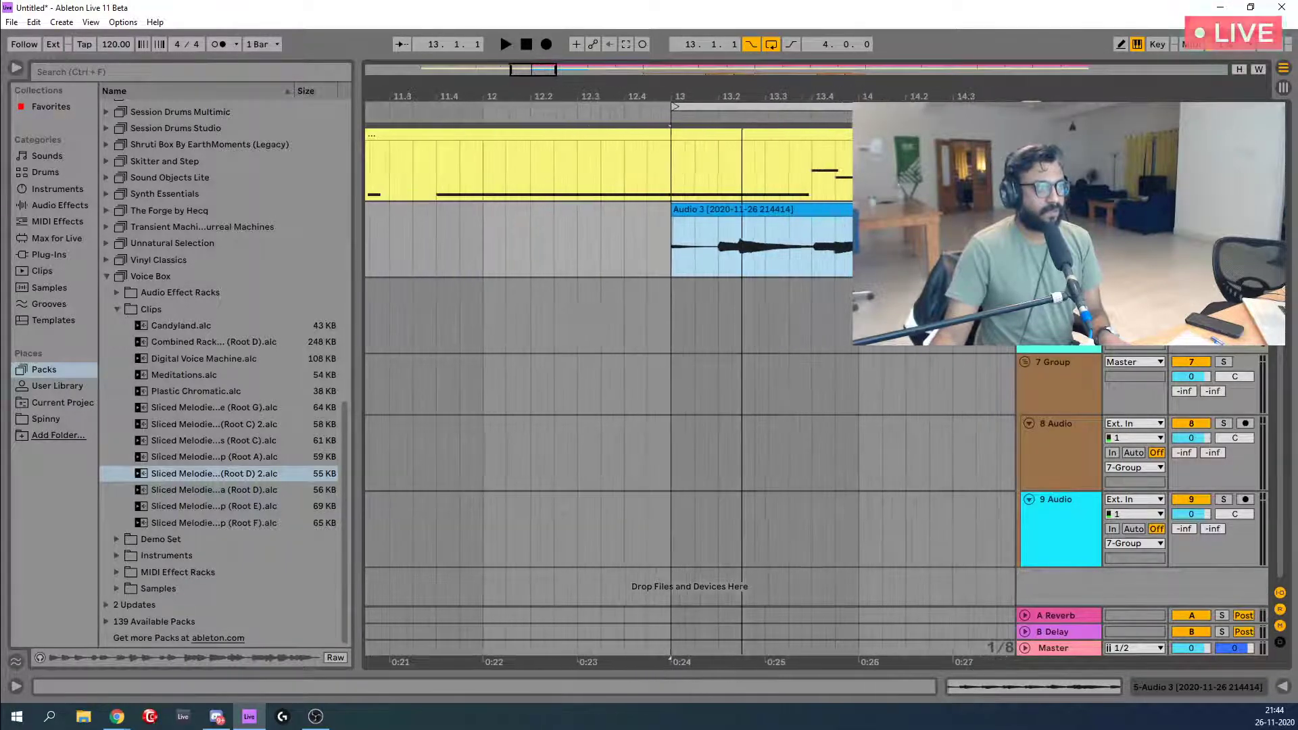
{"action": "left_click", "coordinate": [667, 275]}
{"action": "key", "text": "space"}
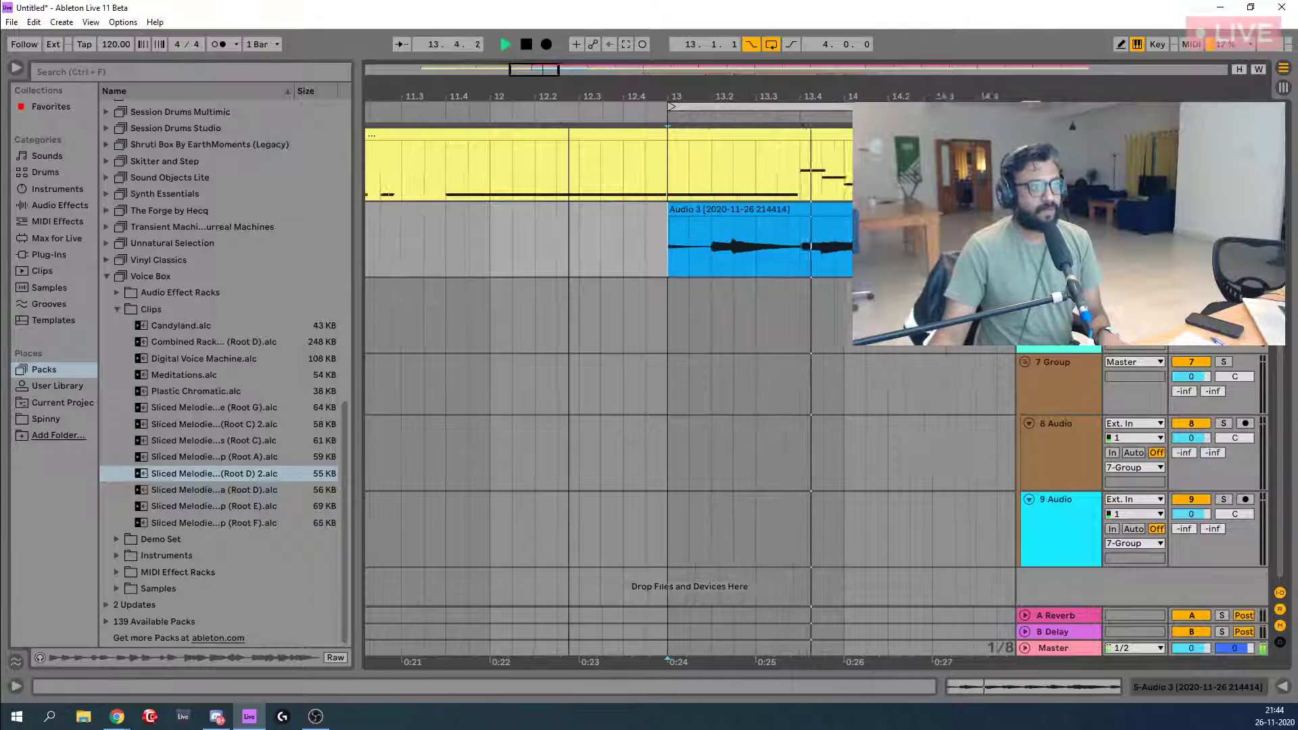
{"action": "left_click_drag", "start_coordinate": [535, 70], "coordinate": [572, 46]}
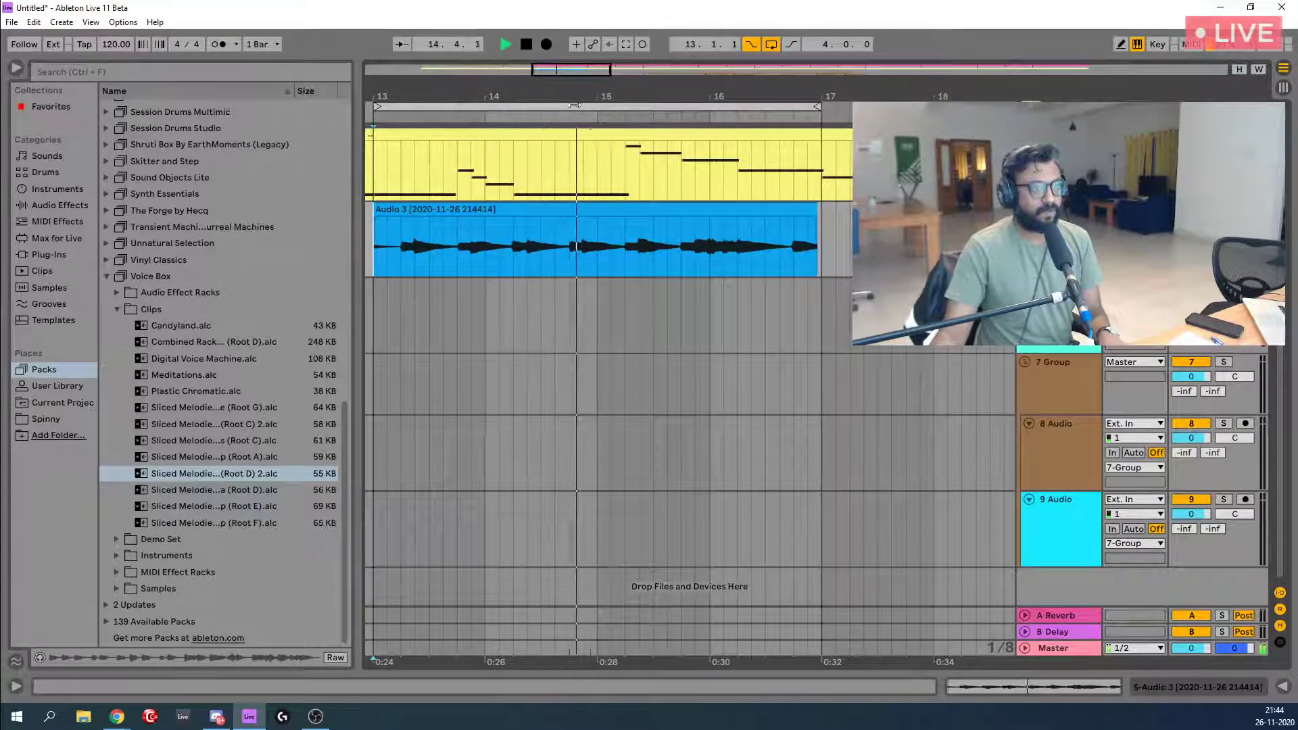
{"action": "left_click", "coordinate": [818, 211]}
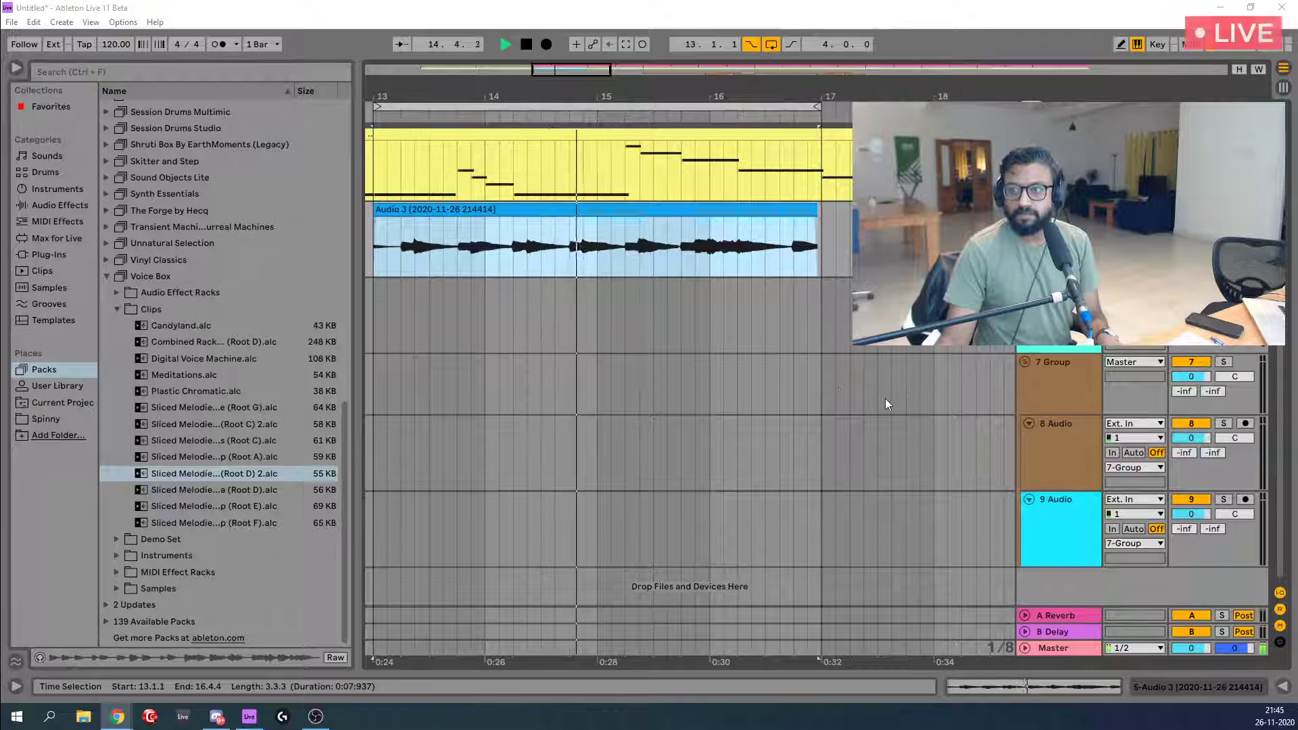
Place the playback start at 13.1.3 and add the Hybrid Reverb audio effect to the comped audio track.
{"action": "left_click", "coordinate": [527, 296]}
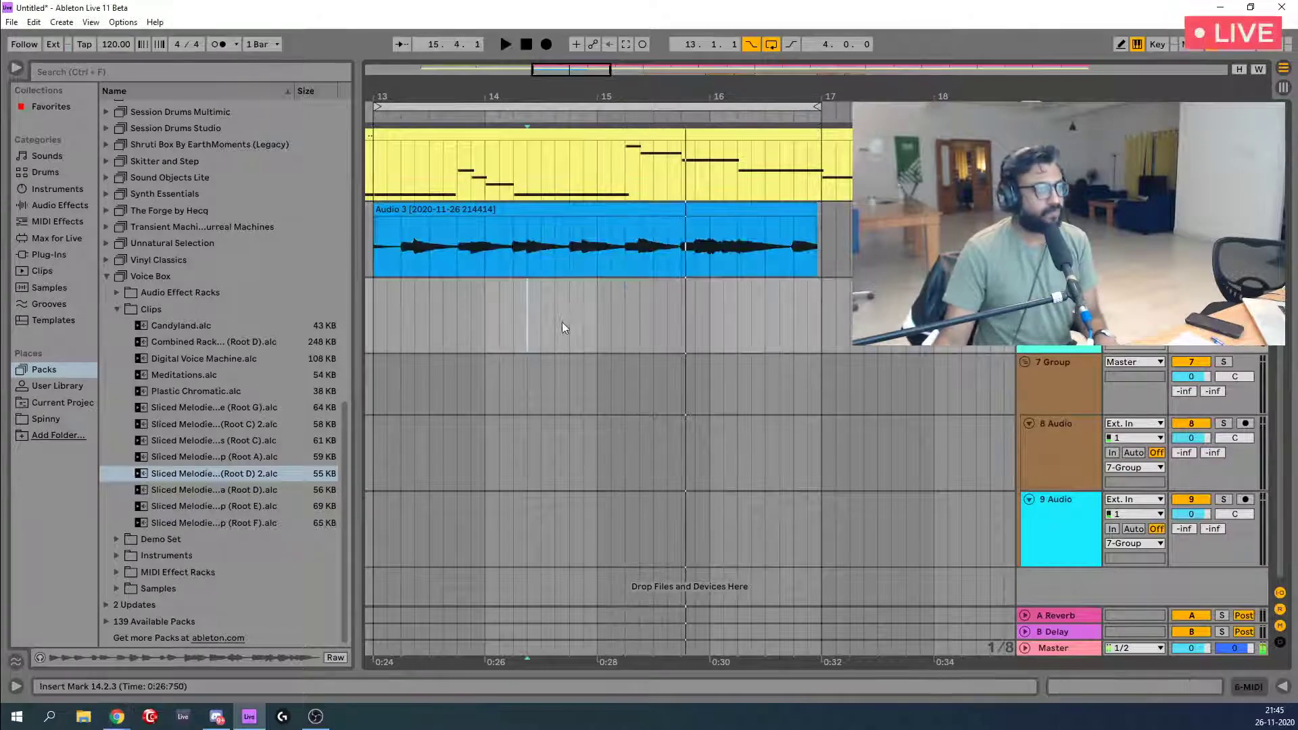
{"action": "left_click", "coordinate": [381, 254]}
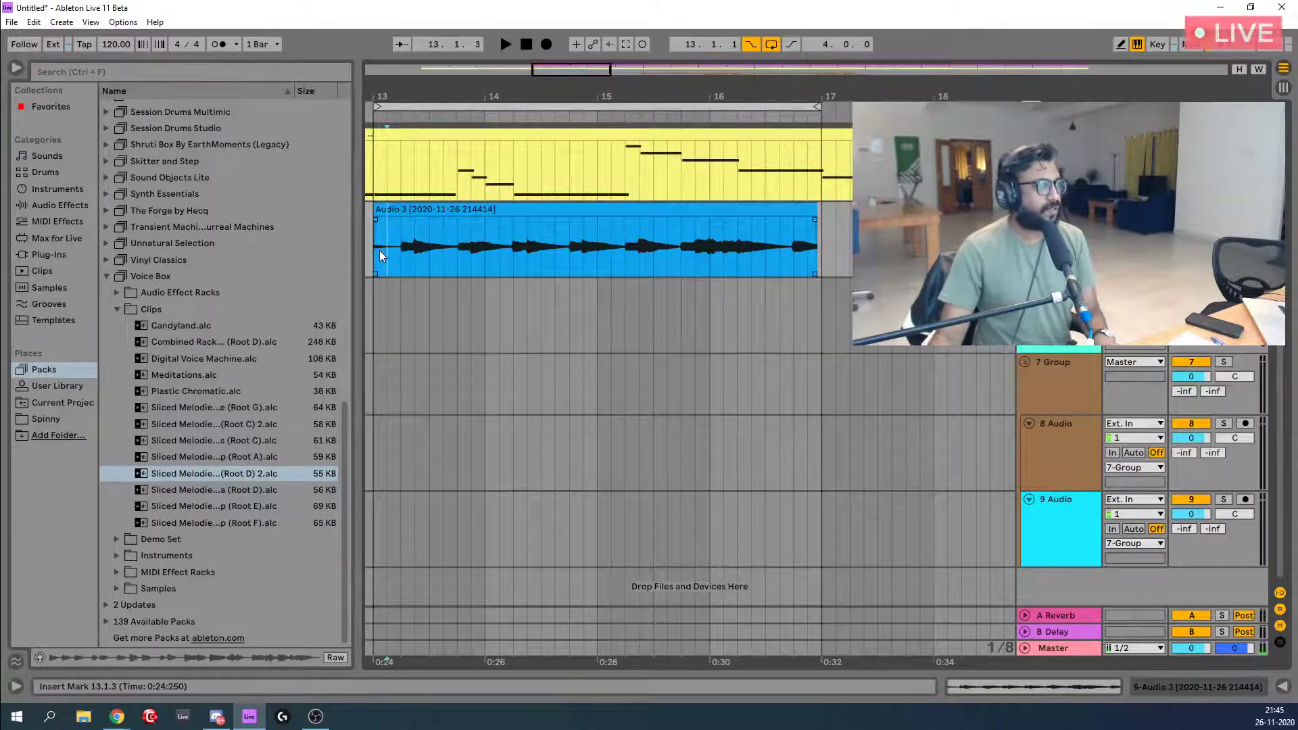
{"action": "left_click", "coordinate": [107, 276]}
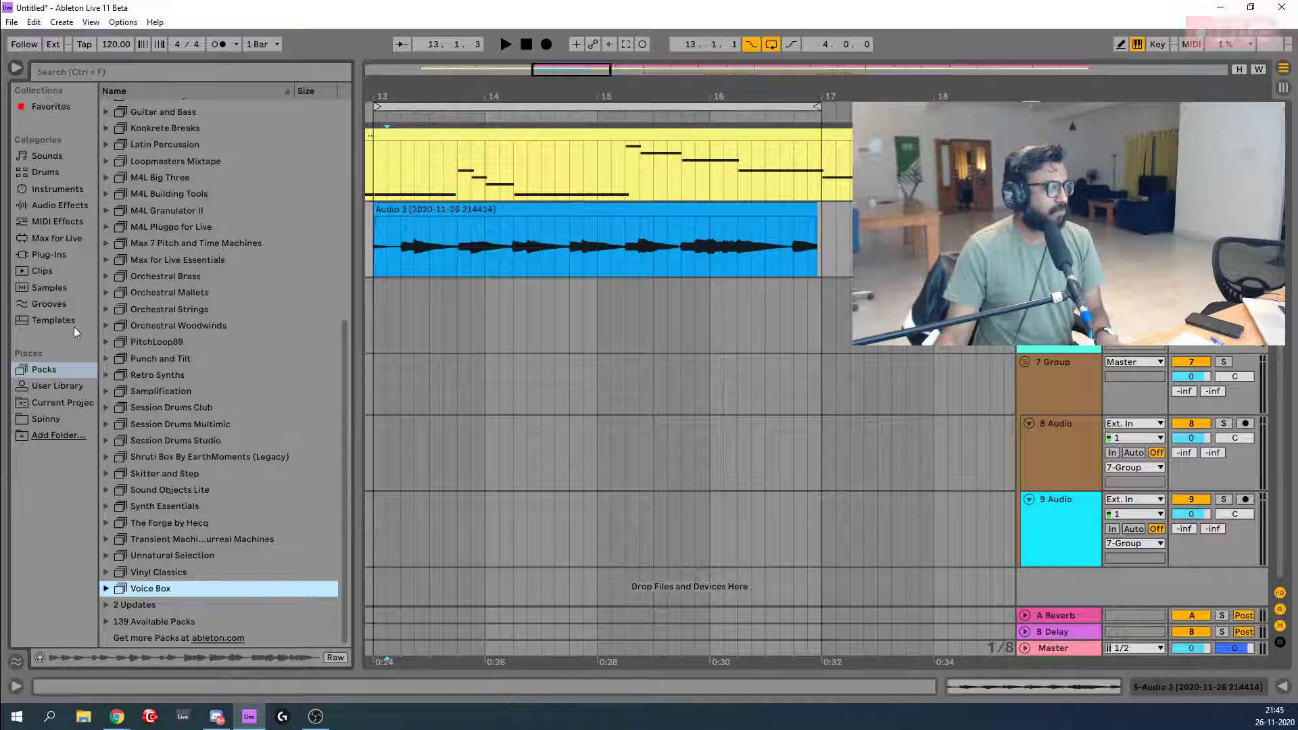
{"action": "left_click", "coordinate": [63, 207]}
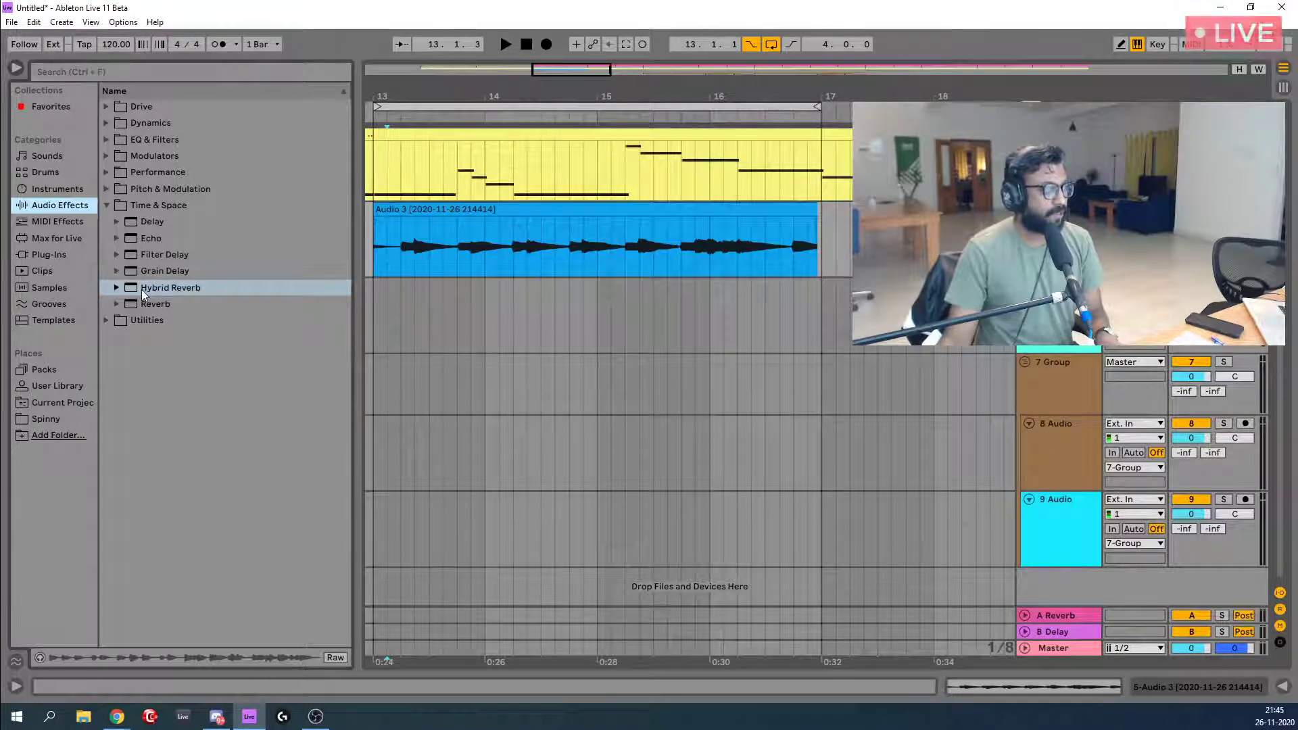
{"action": "left_click_drag", "start_coordinate": [141, 289], "coordinate": [688, 221]}
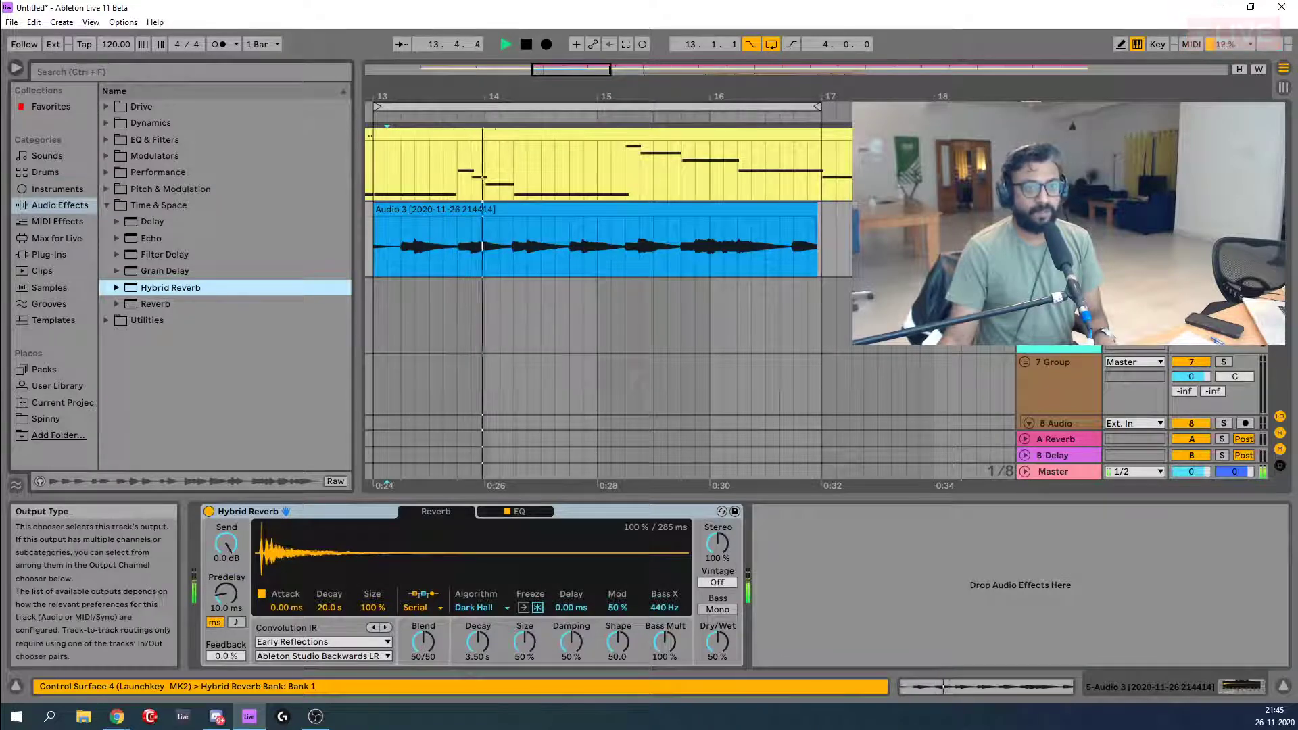
Set the track's volume to -2.4 dB during playback, stop, and place the insert marker at 13.3.3 on the clip.
{"action": "left_click_drag", "start_coordinate": [1191, 224], "coordinate": [1191, 227]}
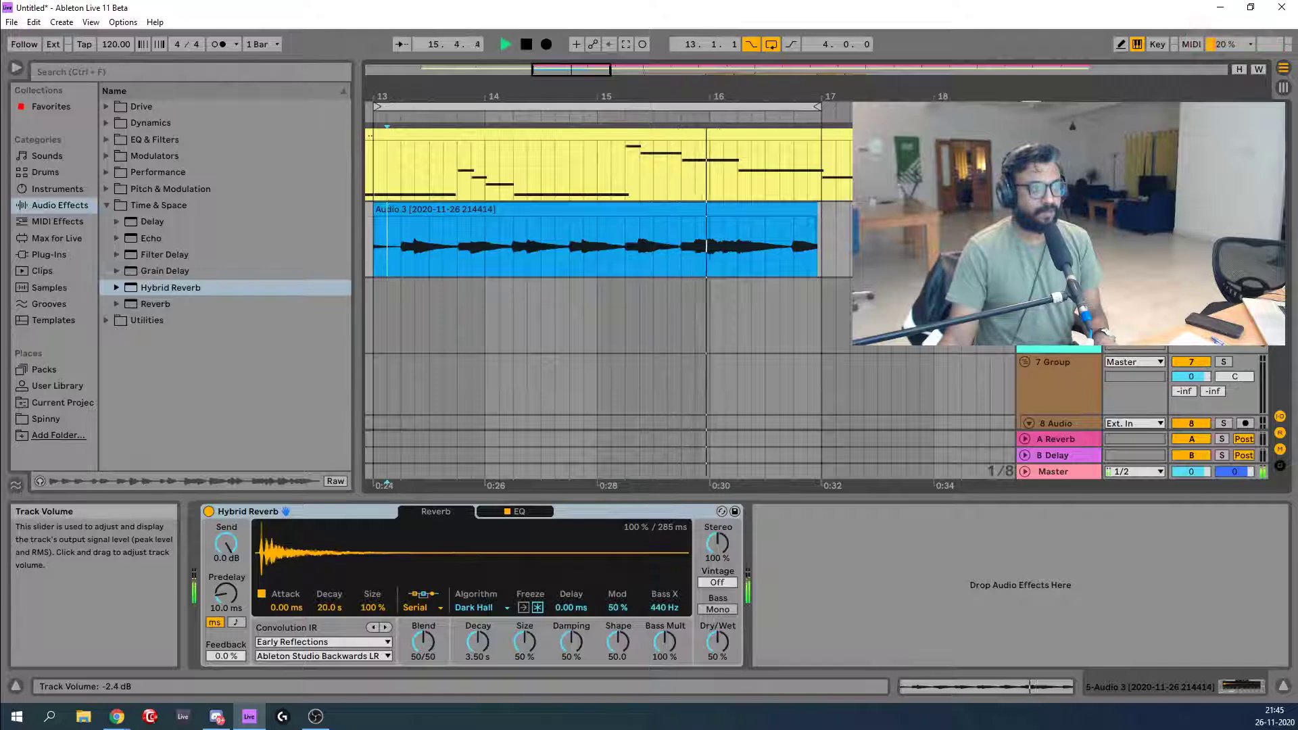
{"action": "key", "text": "space"}
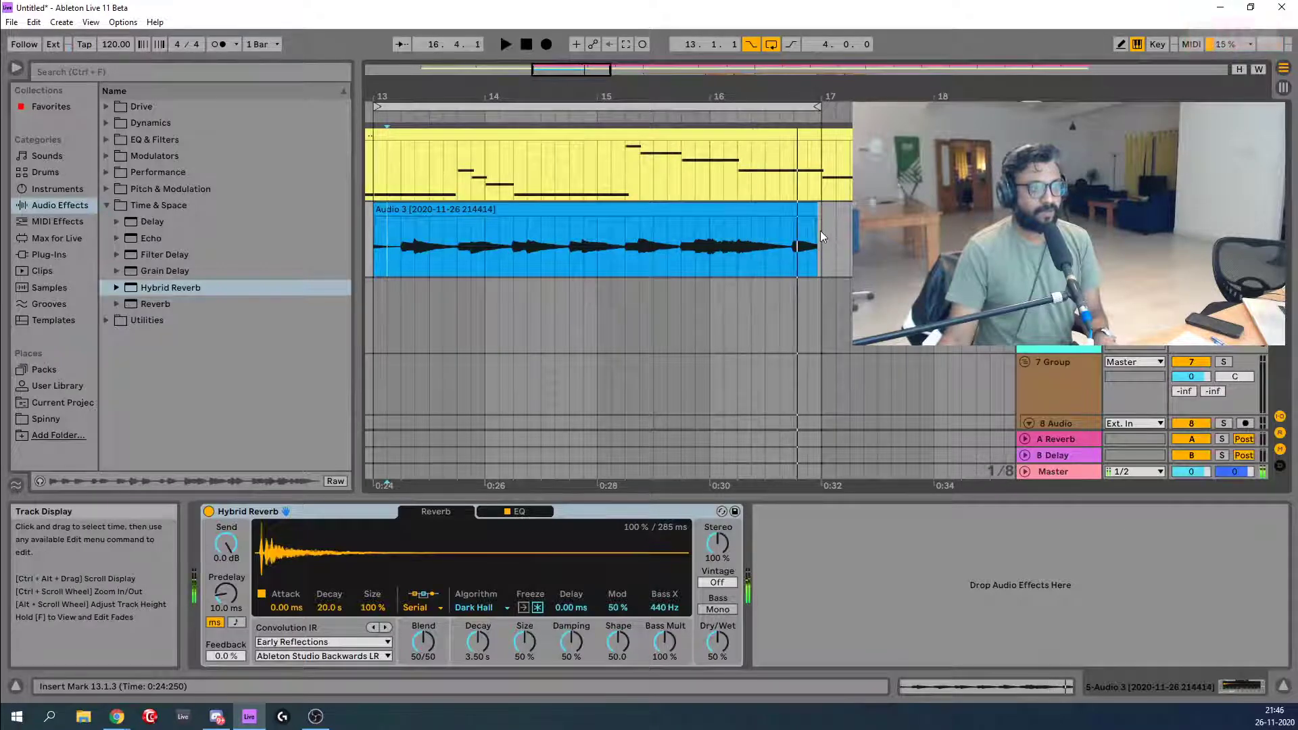
{"action": "left_click_drag", "start_coordinate": [821, 230], "coordinate": [380, 272]}
{"action": "left_click", "coordinate": [486, 250]}
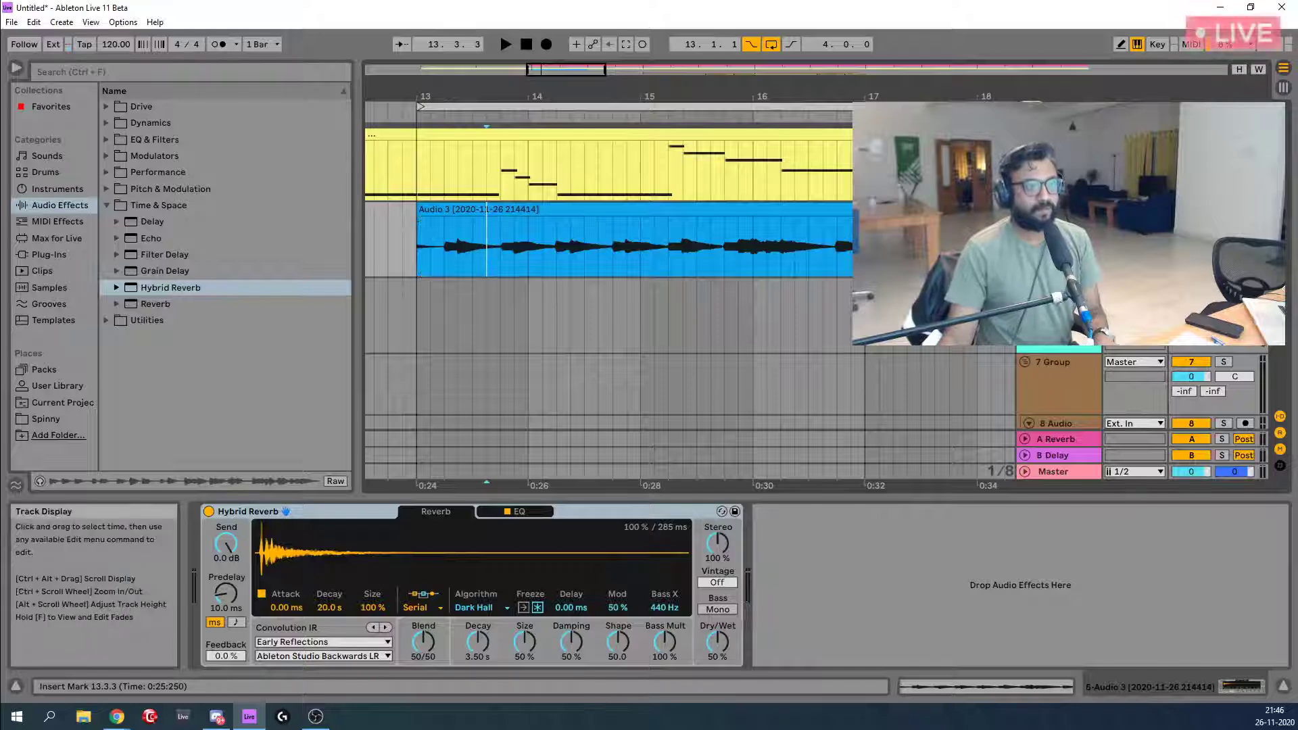
Consolidate the Audio 3 recording from bar 13 to bar 17 into a single clip.
{"action": "left_click_drag", "start_coordinate": [849, 247], "coordinate": [411, 261]}
{"action": "key", "text": "ctrl+j"}
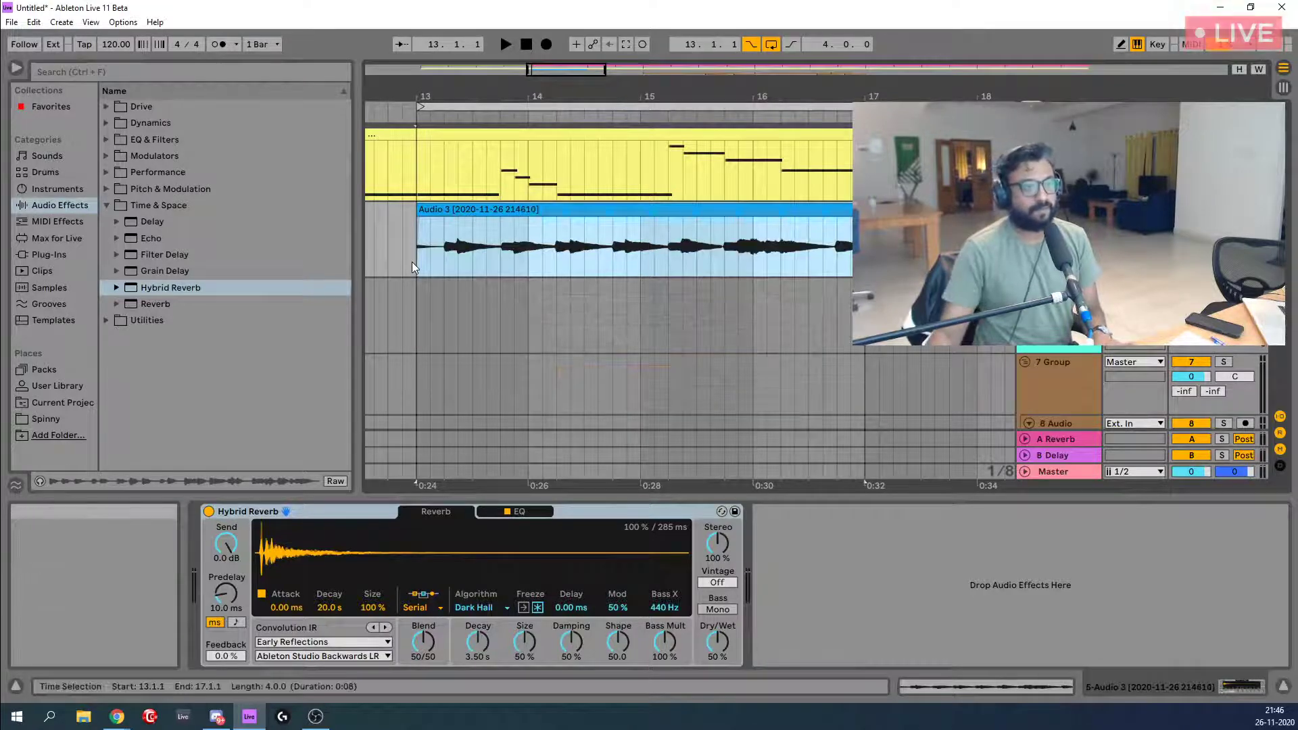
Play the loop and set the Hybrid Reverb's stereo width to 160% and Dry/Wet to 53%.
{"action": "left_click", "coordinate": [571, 258]}
{"action": "key", "text": "space"}
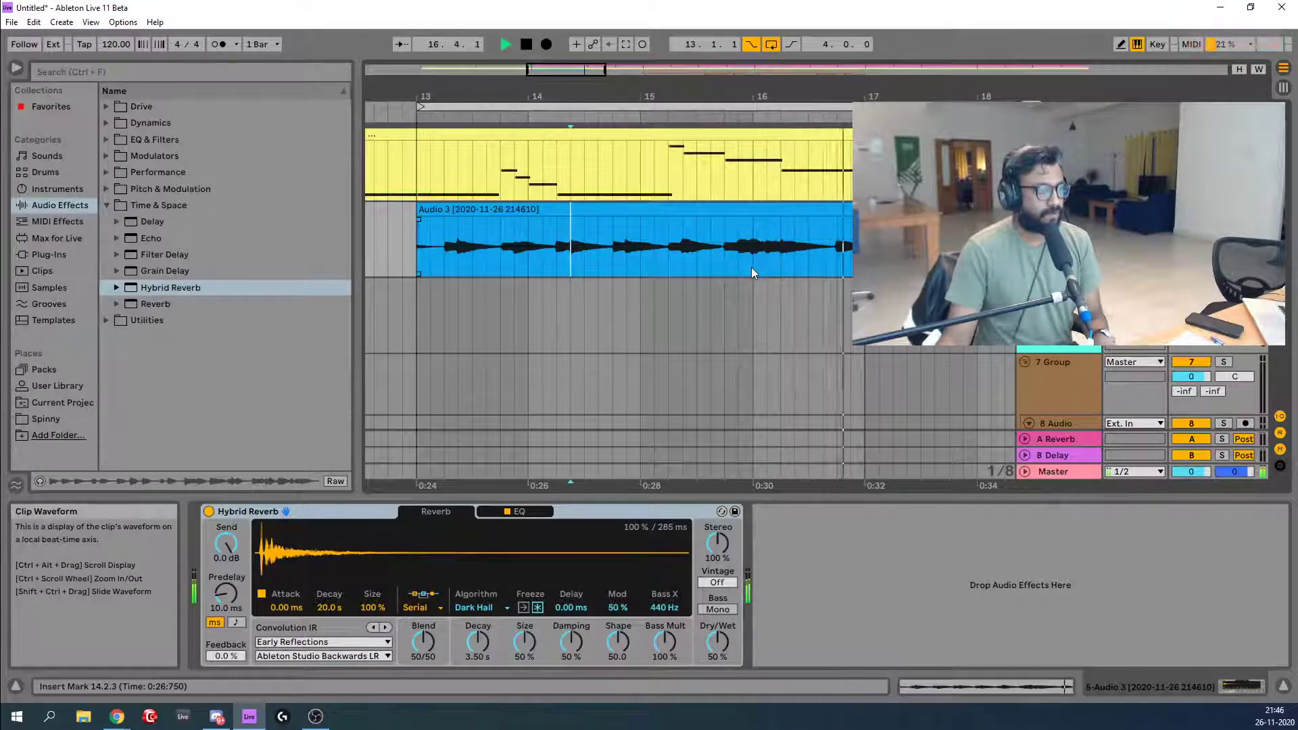
{"action": "left_click_drag", "start_coordinate": [718, 641], "coordinate": [718, 626]}
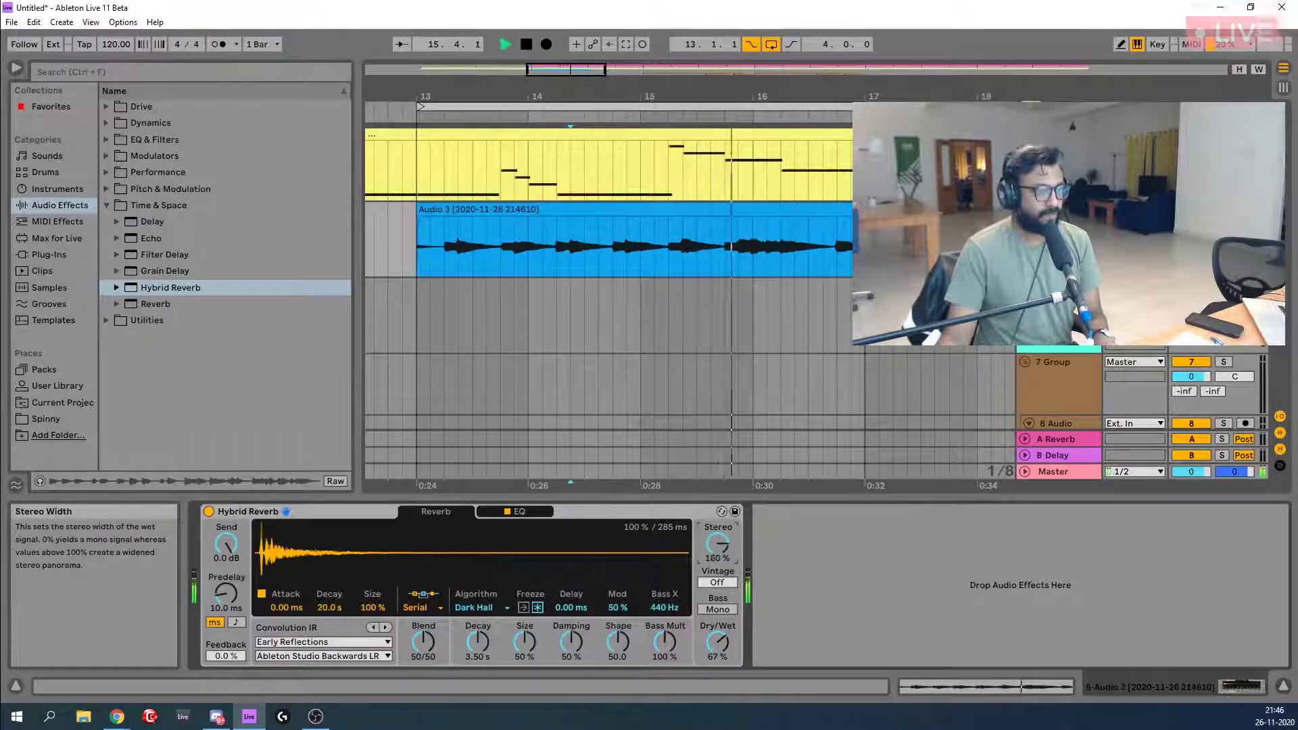
{"action": "left_click_drag", "start_coordinate": [717, 641], "coordinate": [718, 655]}
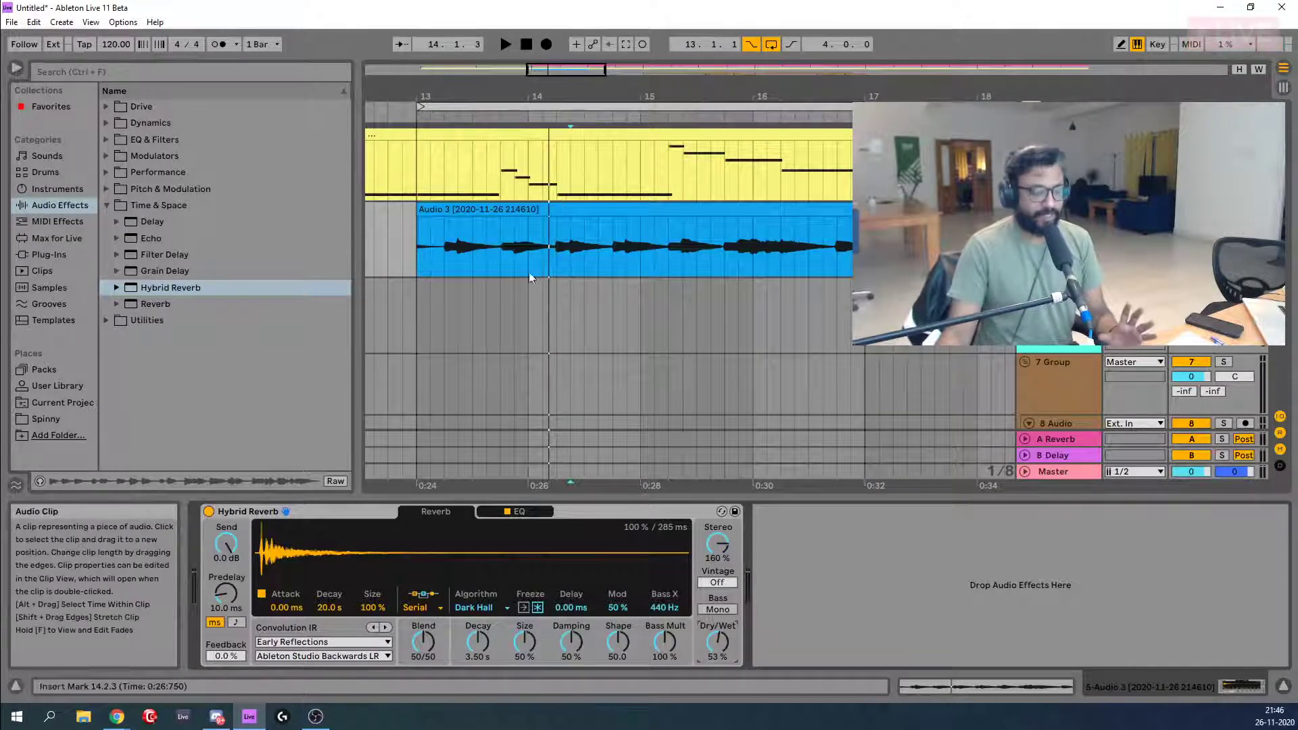
Load the consolidated Audio 3 clip into the Hybrid Reverb as its convolution impulse response and audition it.
{"action": "left_click", "coordinate": [596, 208]}
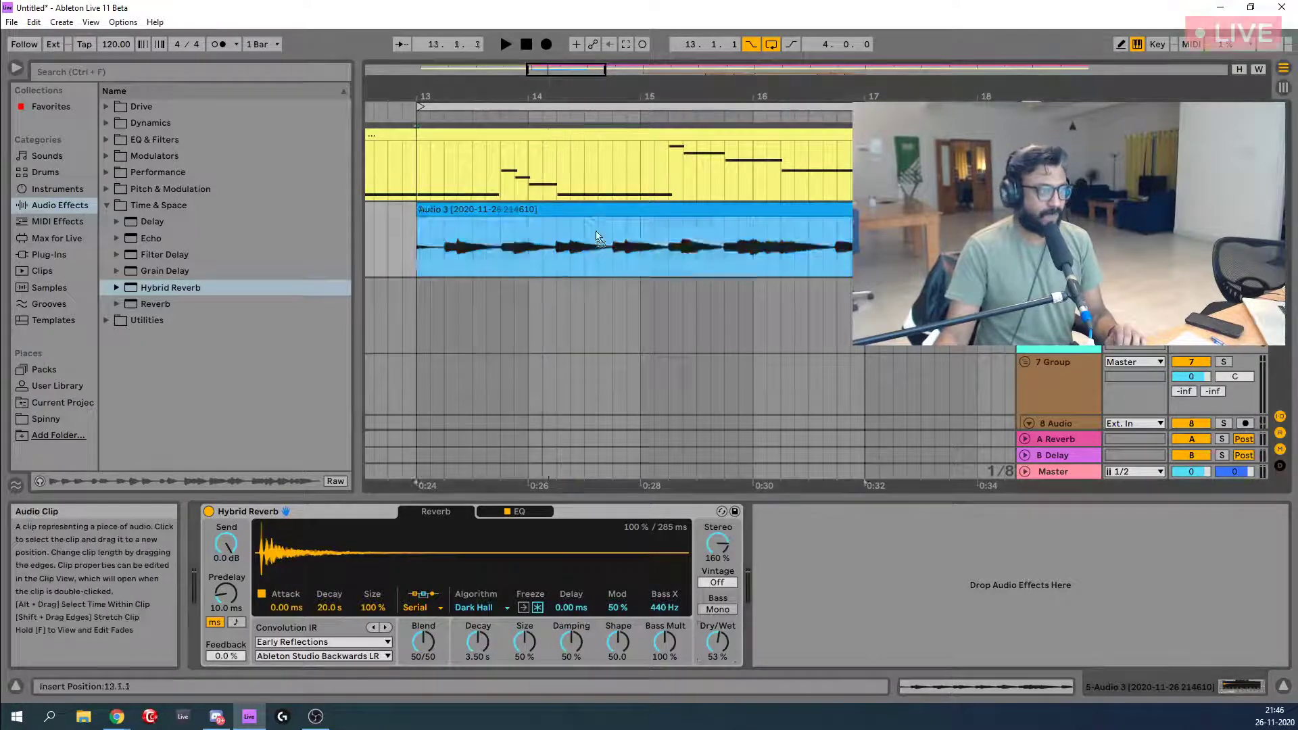
{"action": "left_click_drag", "start_coordinate": [391, 554], "coordinate": [392, 555]}
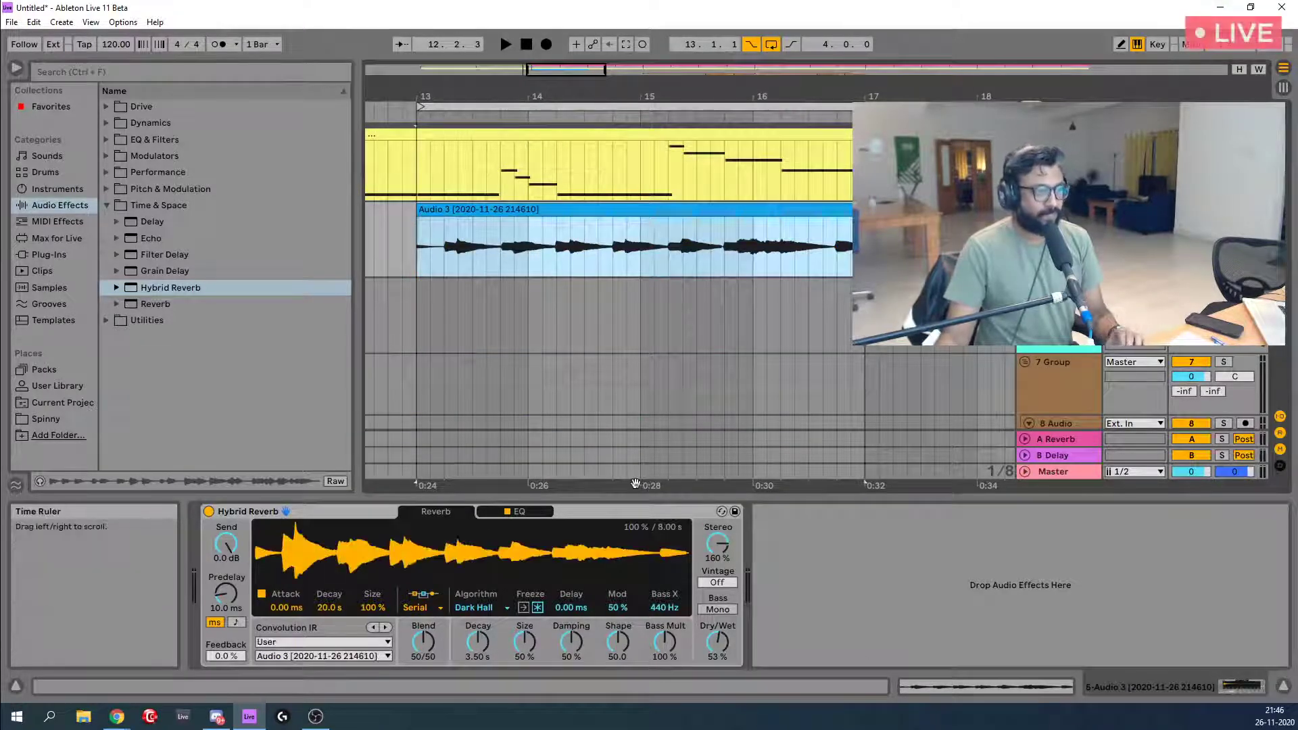
{"action": "key", "text": "space"}
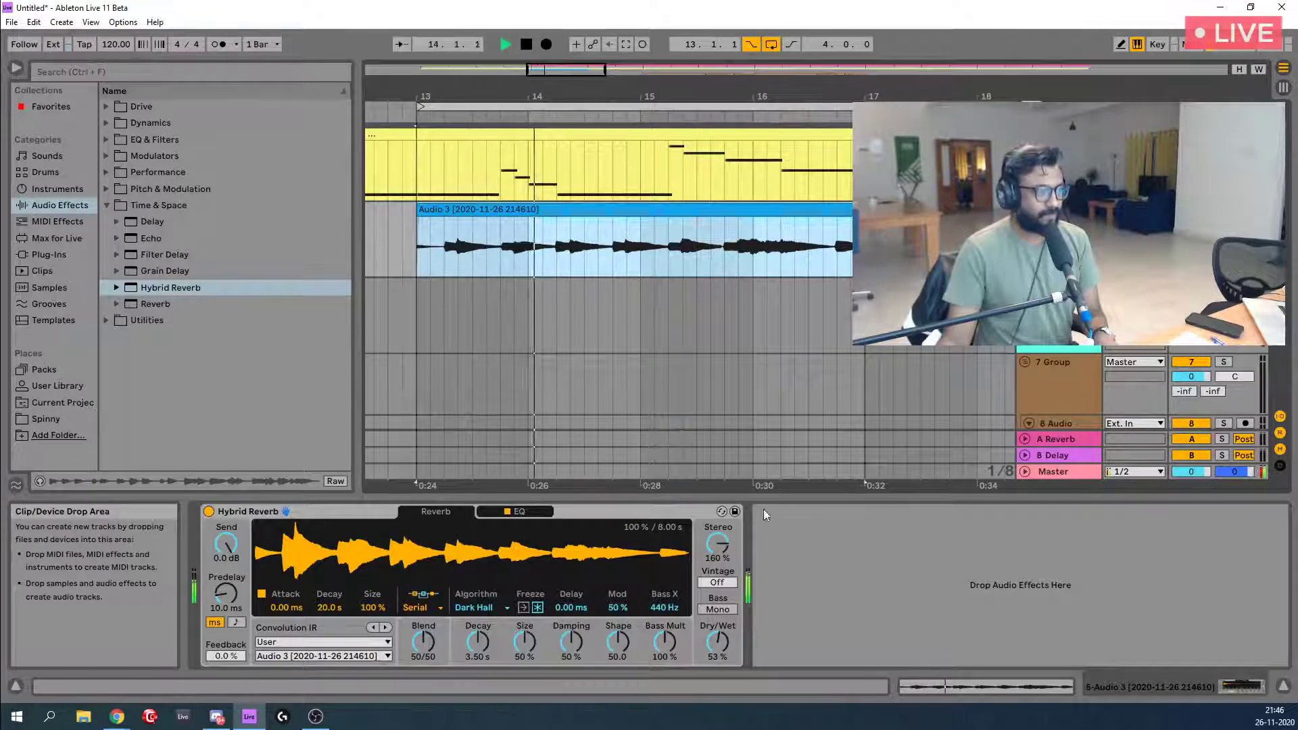
{"action": "key", "text": "space"}
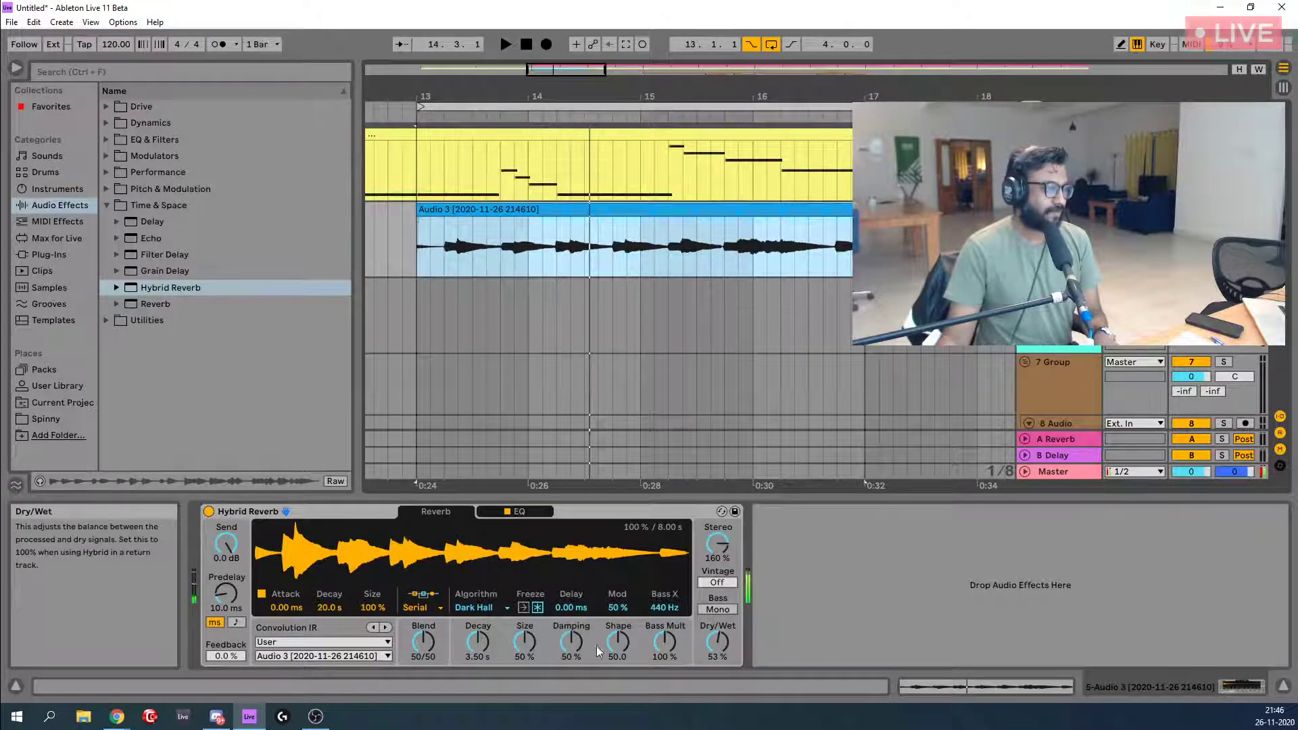
Set the Hybrid Reverb's blend to 83/17, send to -2.6 dB, stereo width to 103% and Dry/Wet to 37%, and play the loop.
{"action": "left_click_drag", "start_coordinate": [423, 643], "coordinate": [423, 605]}
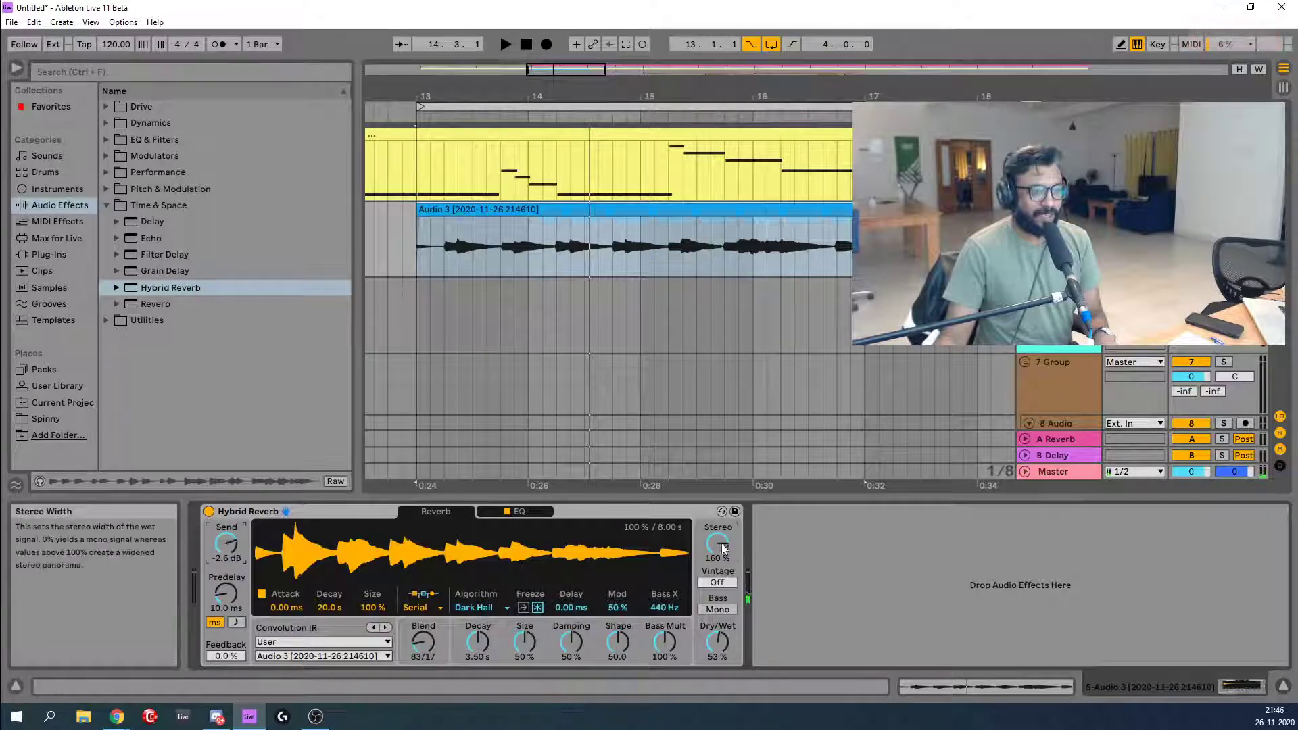
{"action": "left_click_drag", "start_coordinate": [718, 639], "coordinate": [720, 647]}
{"action": "key", "text": "space"}
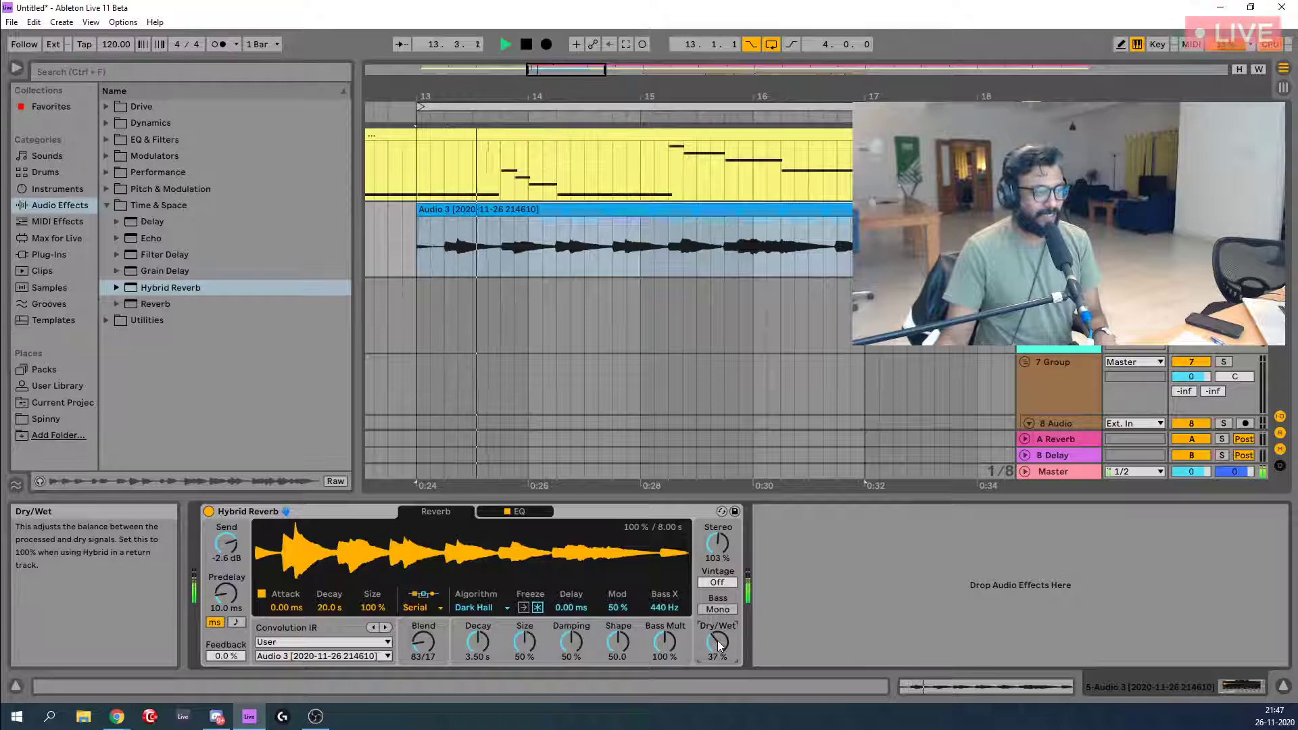
Switch the Hybrid Reverb's routing from serial to Parallel and review its EQ curve.
{"action": "left_click", "coordinate": [538, 607]}
{"action": "left_click", "coordinate": [523, 608]}
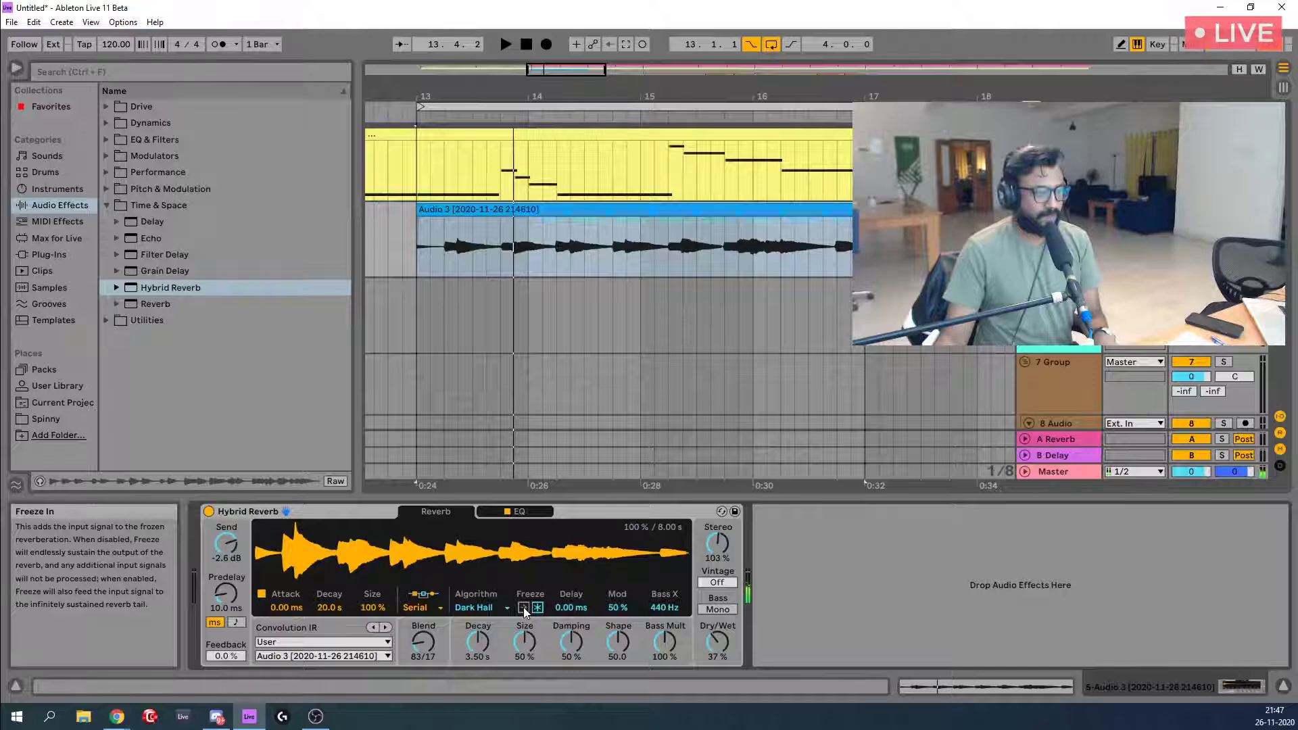
{"action": "left_click", "coordinate": [439, 609]}
{"action": "left_click", "coordinate": [438, 634]}
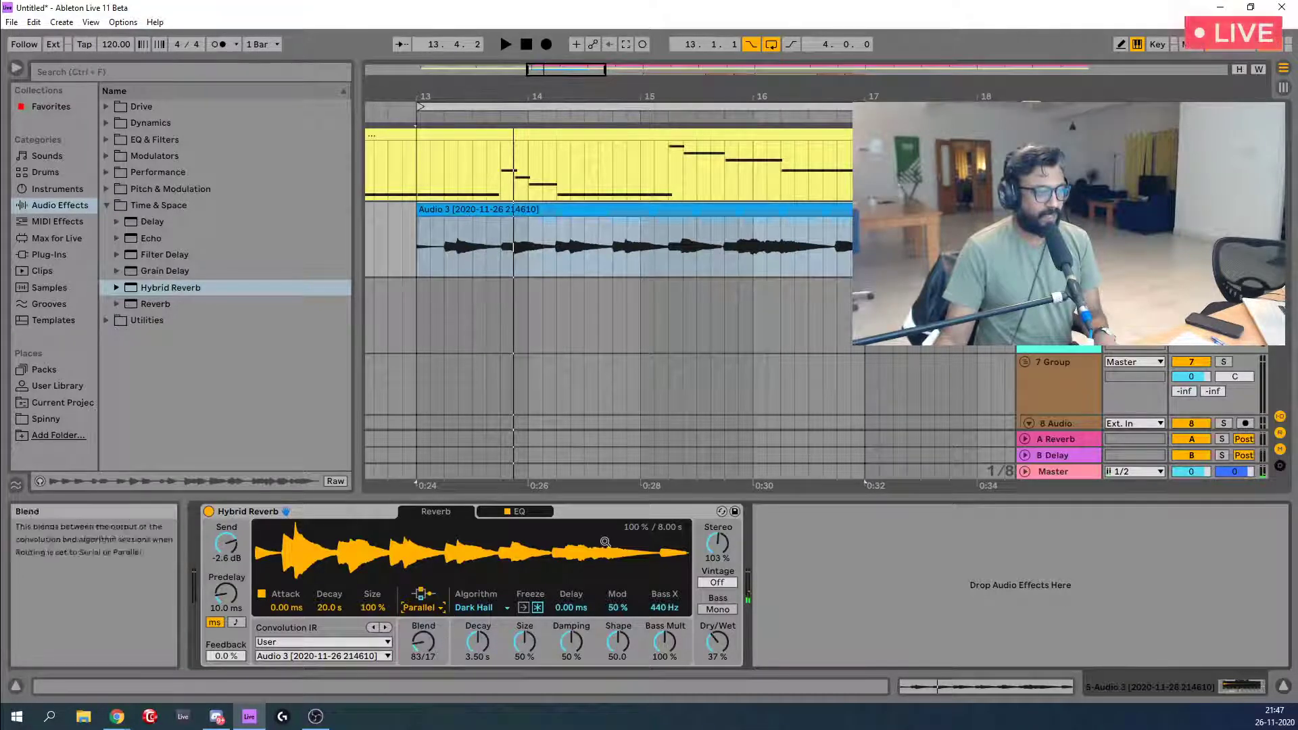
{"action": "left_click", "coordinate": [519, 512]}
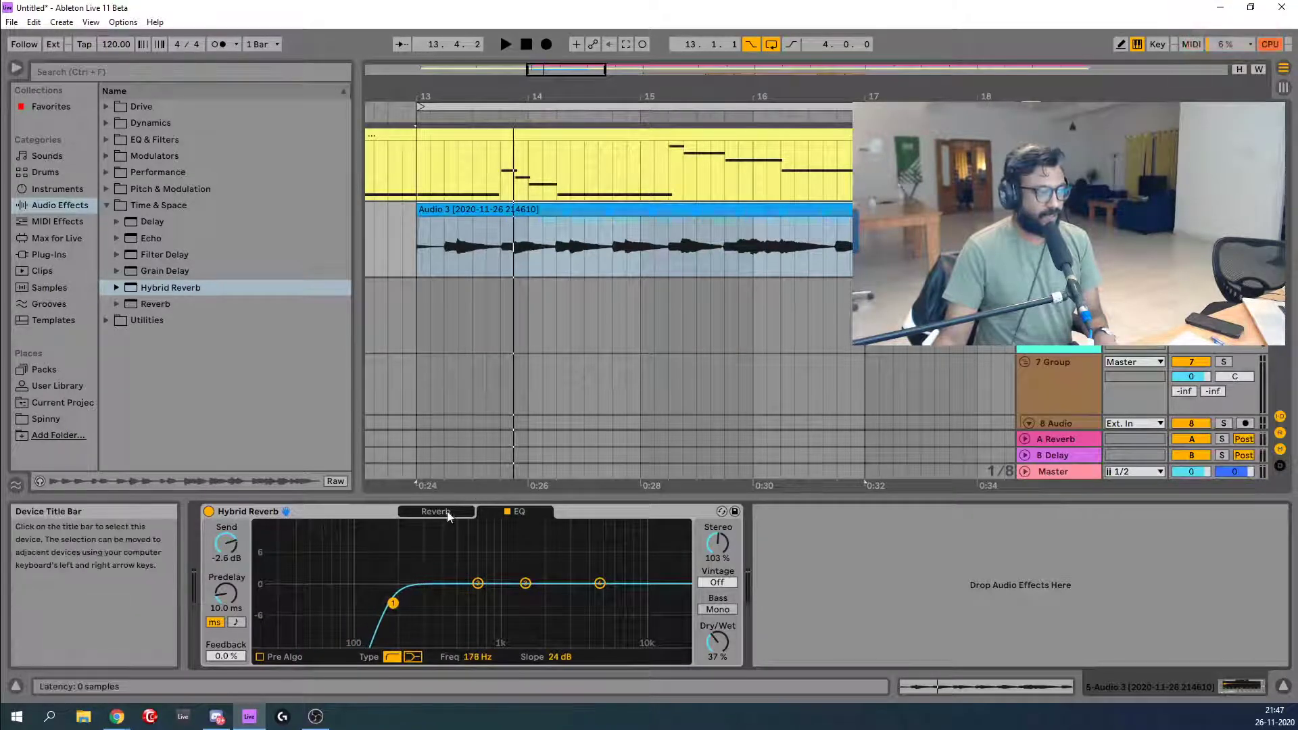
{"action": "left_click", "coordinate": [467, 511]}
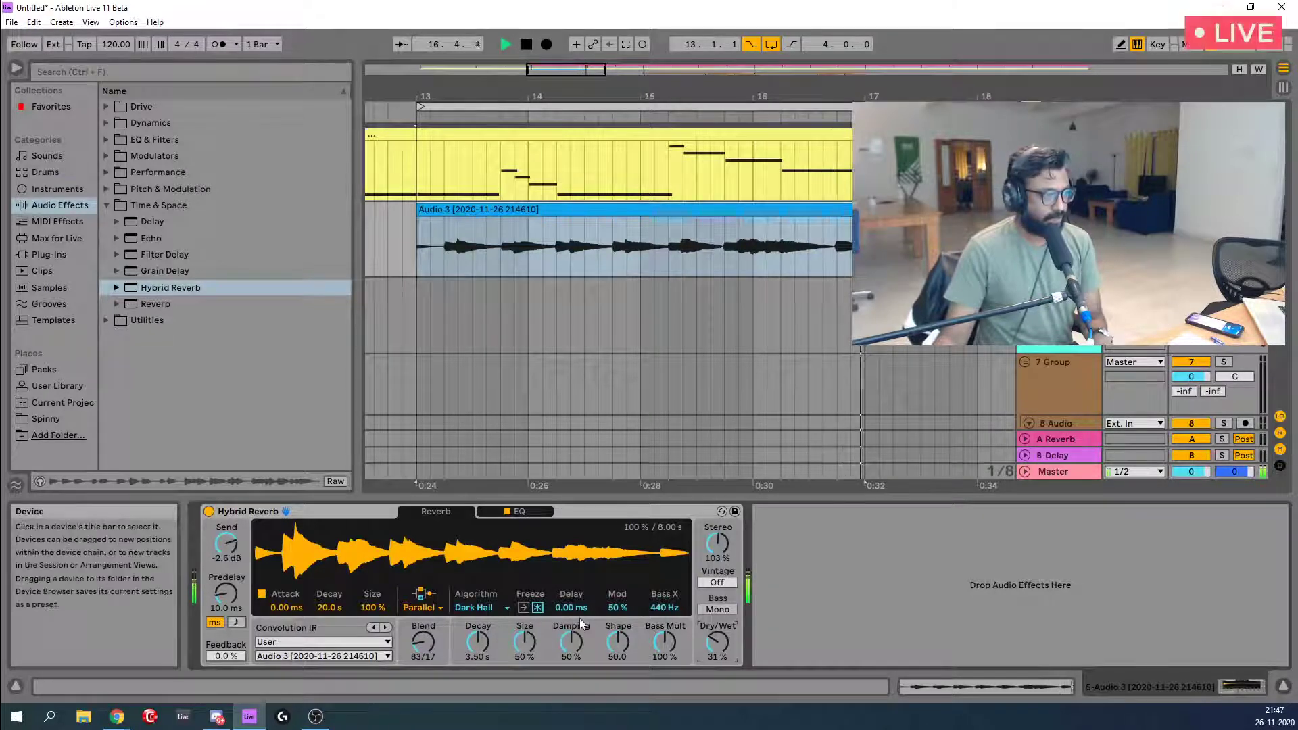
Set the reverb's decay to 1.46 s, size to 34%, predelay to 2.66 ms and send to -9.1 dB.
{"action": "left_click_drag", "start_coordinate": [525, 641], "coordinate": [478, 659]}
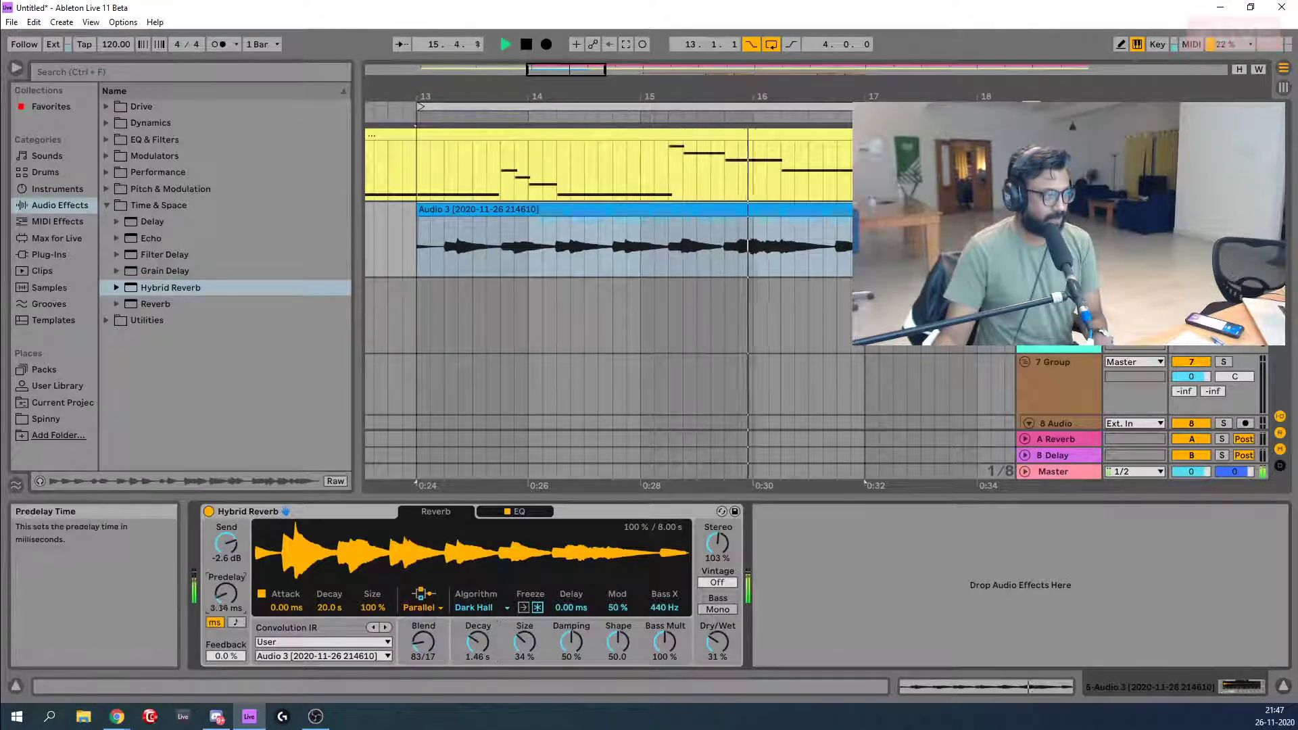
{"action": "left_click_drag", "start_coordinate": [232, 553], "coordinate": [232, 573]}
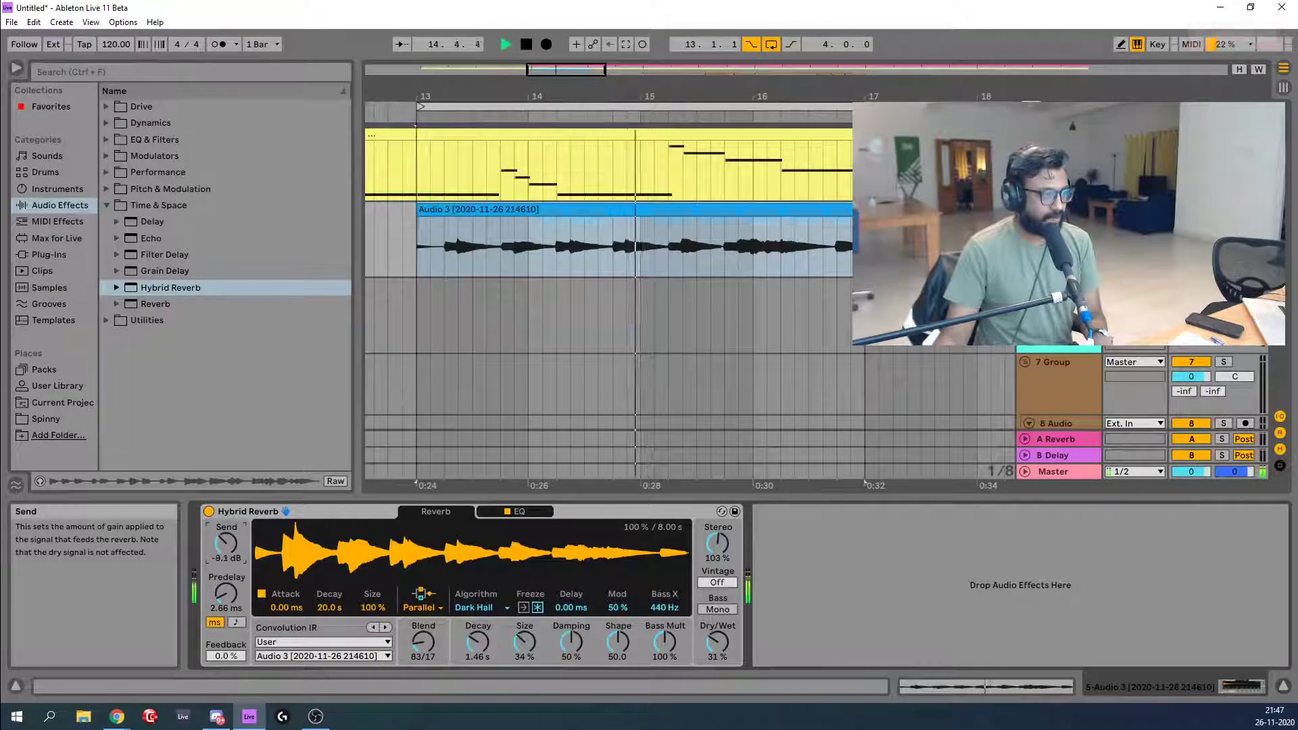
Widen the Hybrid Reverb's stereo width to 135% and set its Dry/Wet to 25%.
{"action": "left_click_drag", "start_coordinate": [706, 635], "coordinate": [706, 670]}
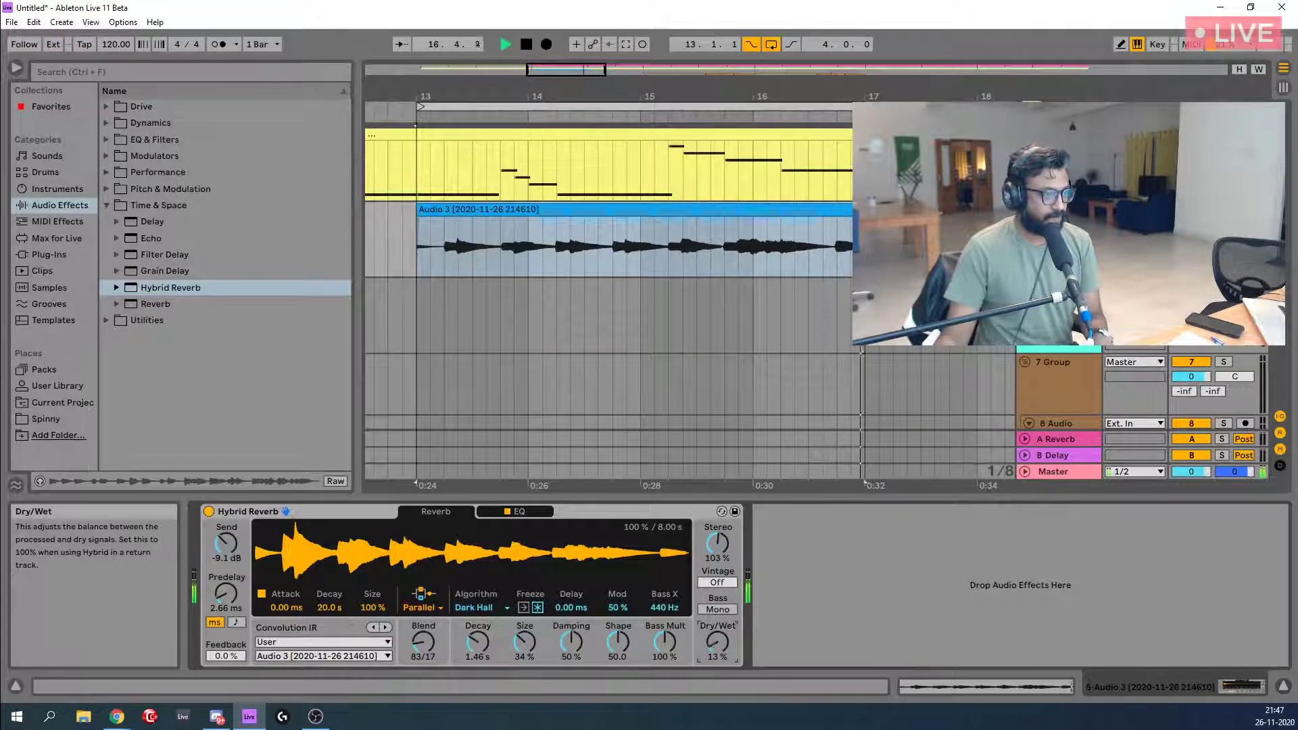
{"action": "left_click_drag", "start_coordinate": [717, 641], "coordinate": [717, 622]}
{"action": "left_click_drag", "start_coordinate": [718, 544], "coordinate": [718, 528]}
{"action": "left_click", "coordinate": [715, 636]}
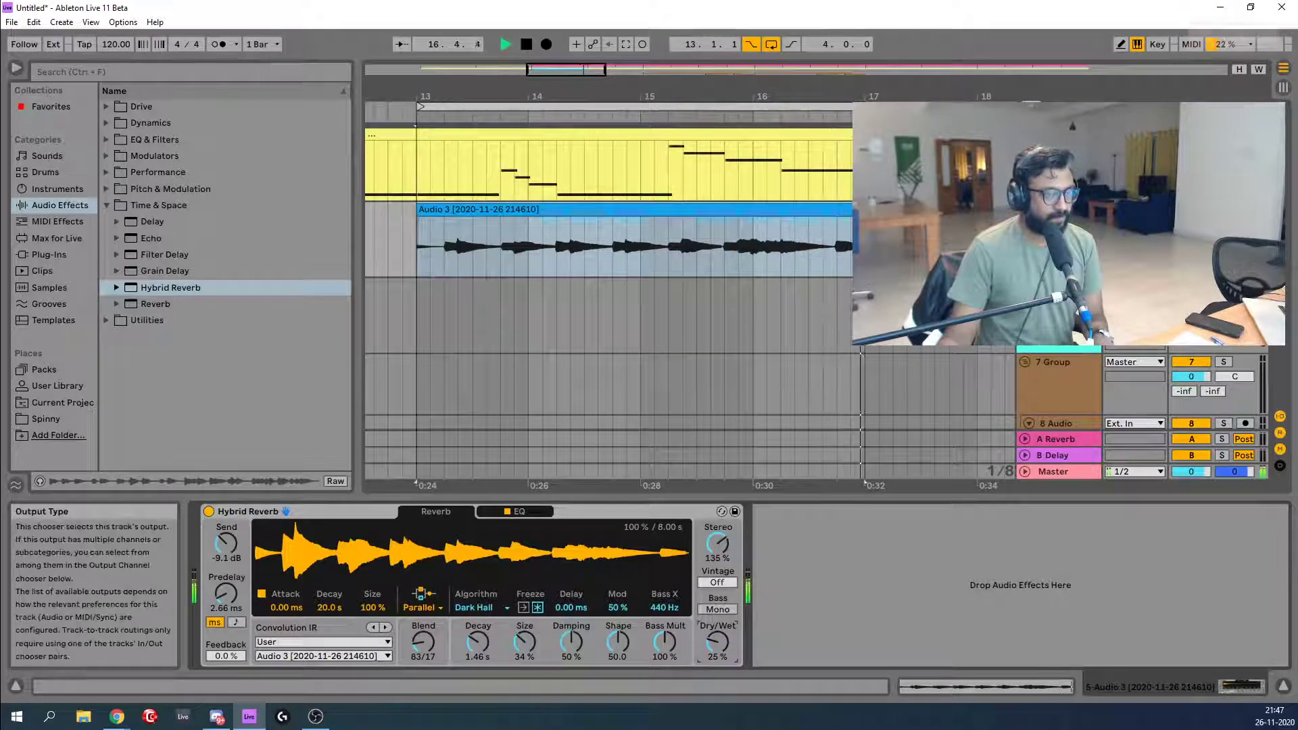
Deactivate the 8 Audio track and play the loop from bar 13.
{"action": "left_click", "coordinate": [1192, 423]}
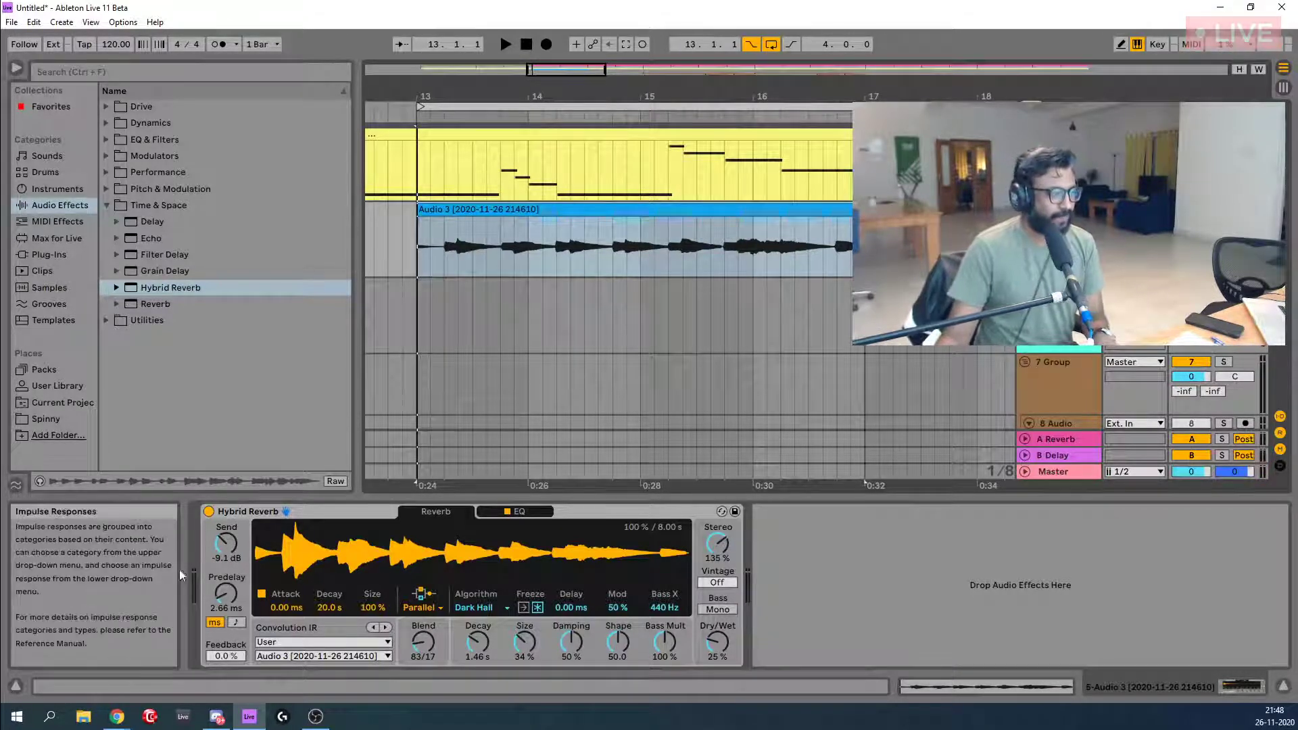
{"action": "key", "text": "space"}
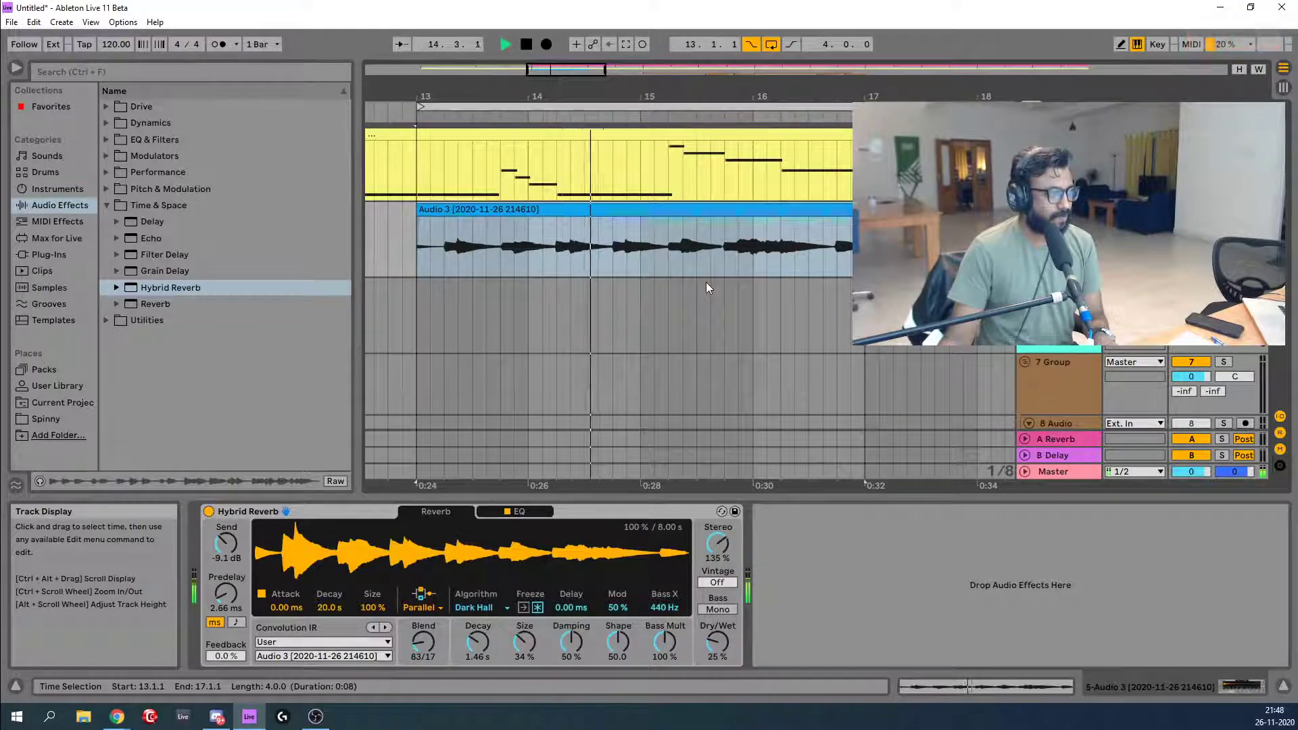
Set the Hybrid Reverb's Dry/Wet to 12% and its algorithm size to 56%, and listen to the loop.
{"action": "left_click_drag", "start_coordinate": [723, 651], "coordinate": [723, 657]}
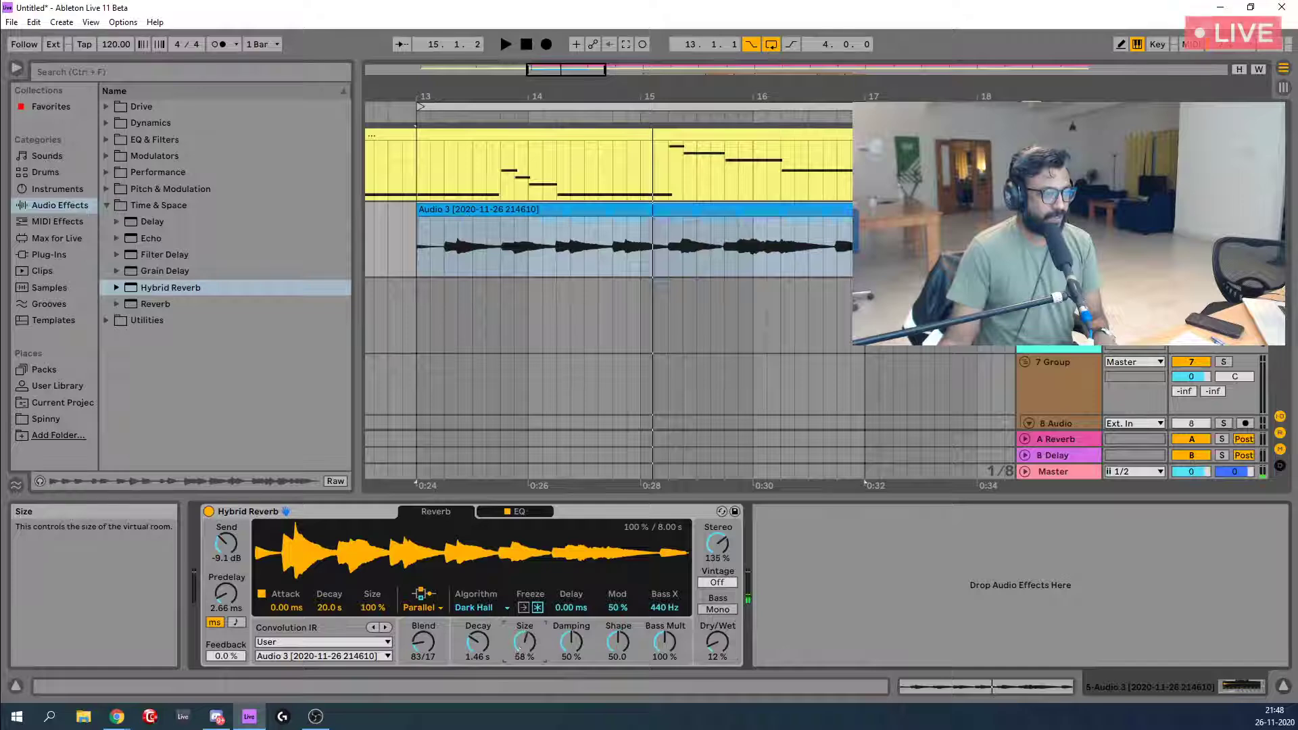
{"action": "left_click_drag", "start_coordinate": [524, 643], "coordinate": [525, 645]}
{"action": "key", "text": "space"}
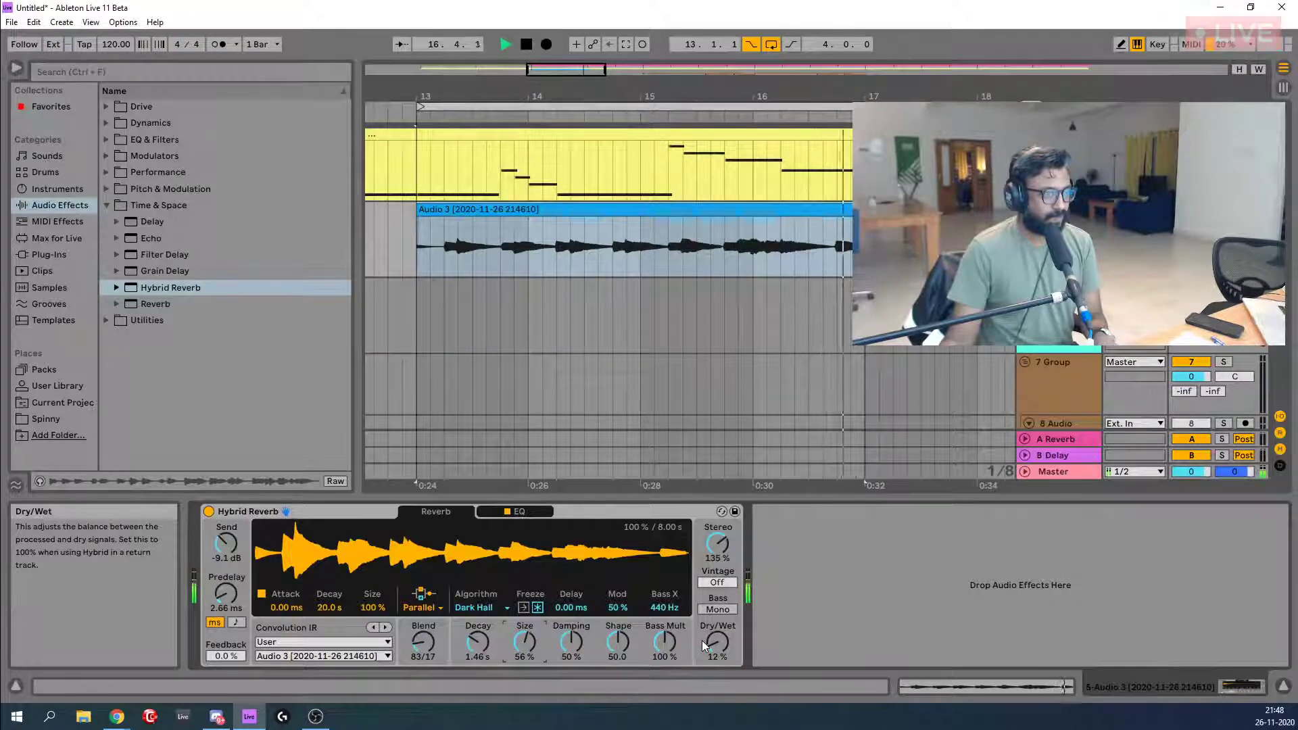
{"action": "key", "text": "space"}
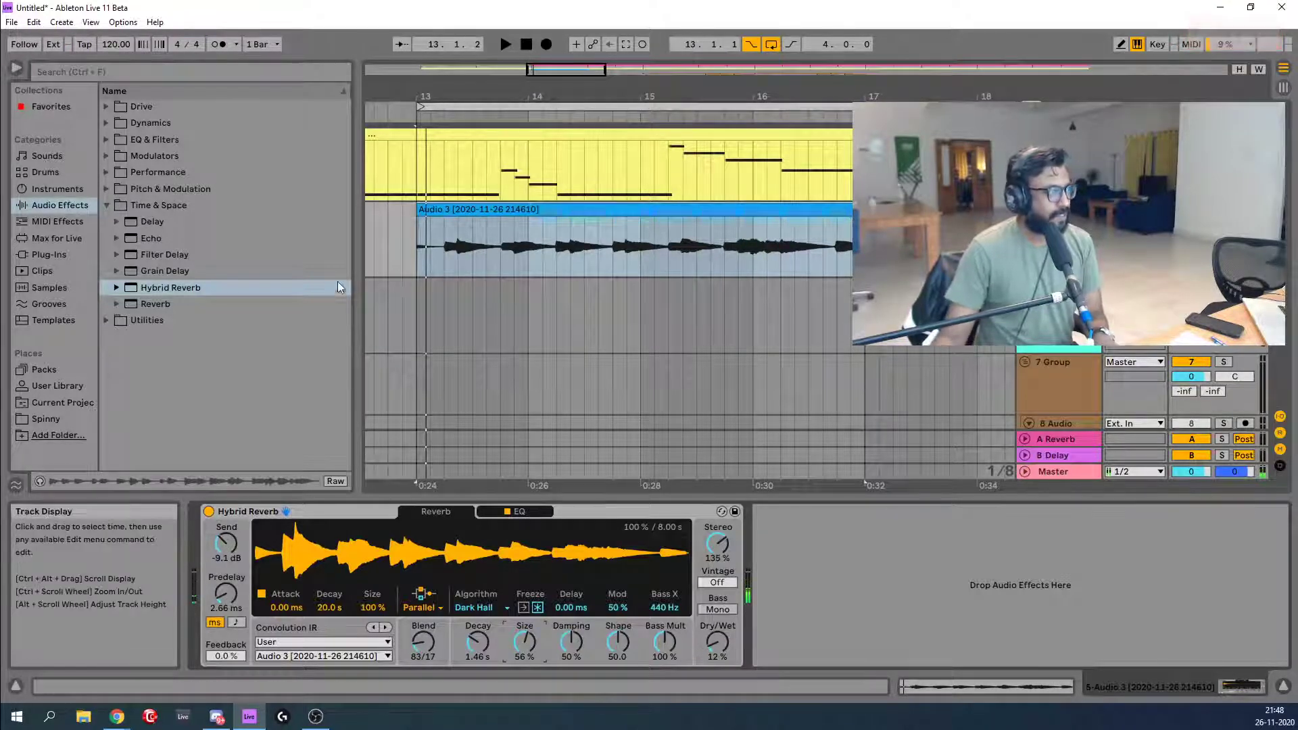
Add the Chorus-Ensemble effect from Pitch & Modulation after the Hybrid Reverb.
{"action": "left_click", "coordinate": [106, 206]}
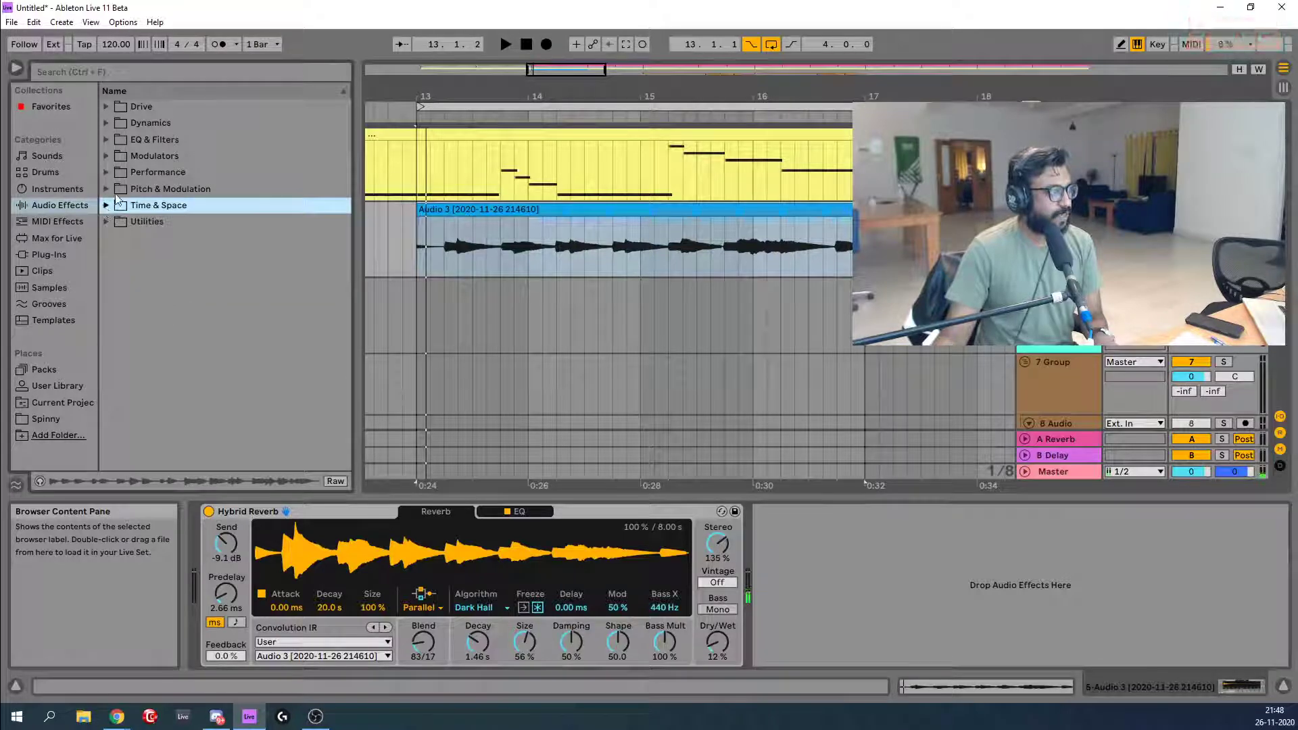
{"action": "left_click", "coordinate": [107, 190]}
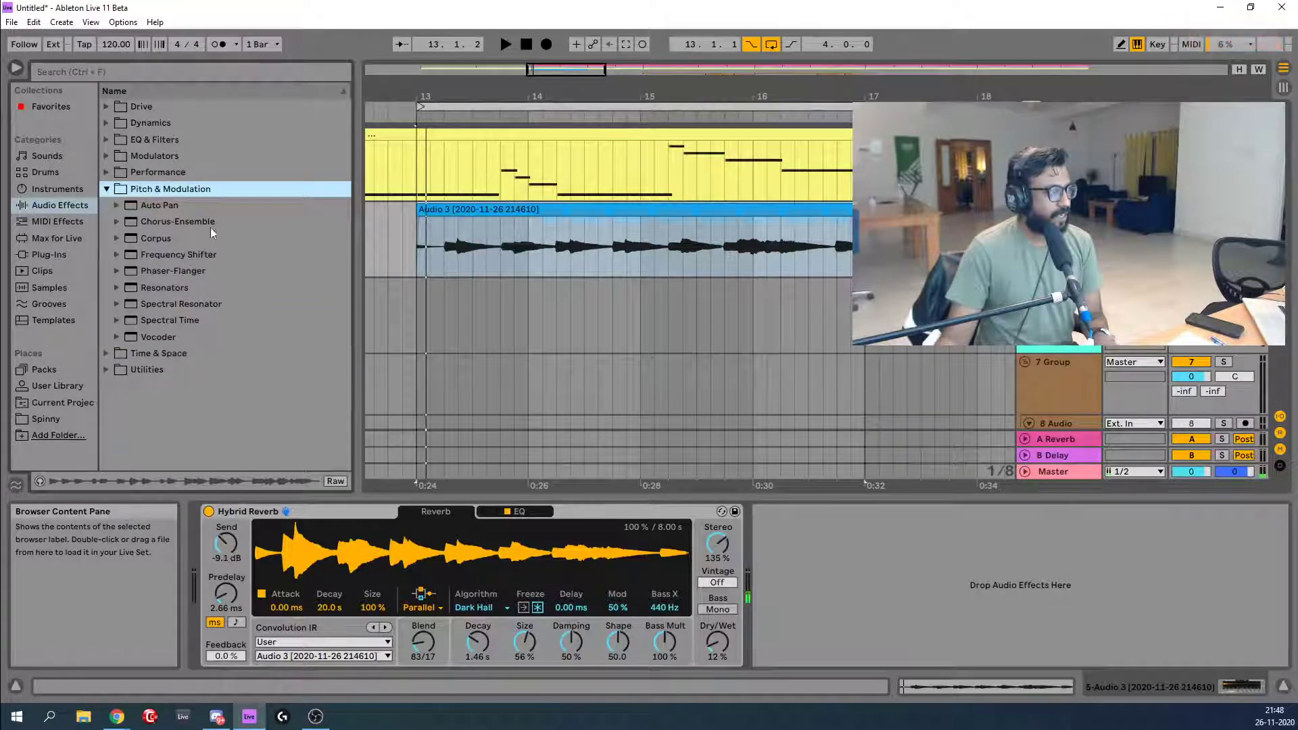
{"action": "left_click", "coordinate": [193, 225]}
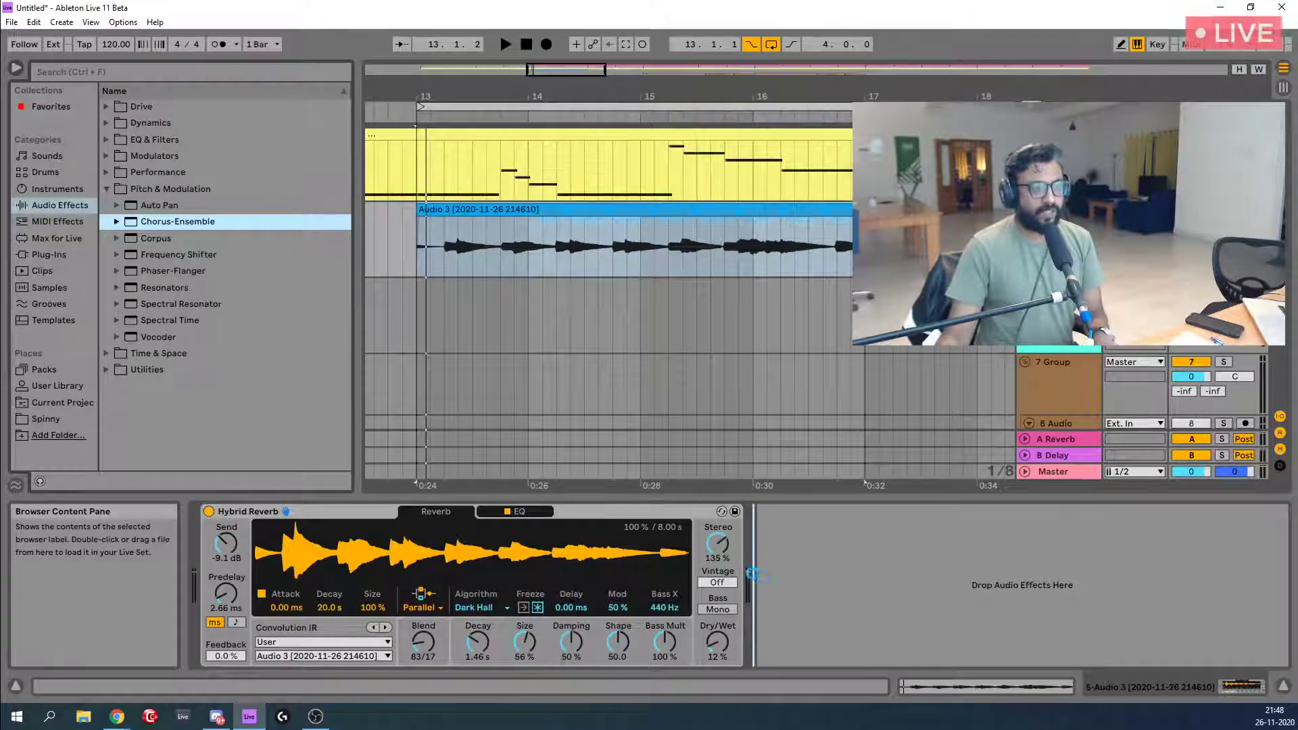
{"action": "left_click_drag", "start_coordinate": [762, 578], "coordinate": [764, 578]}
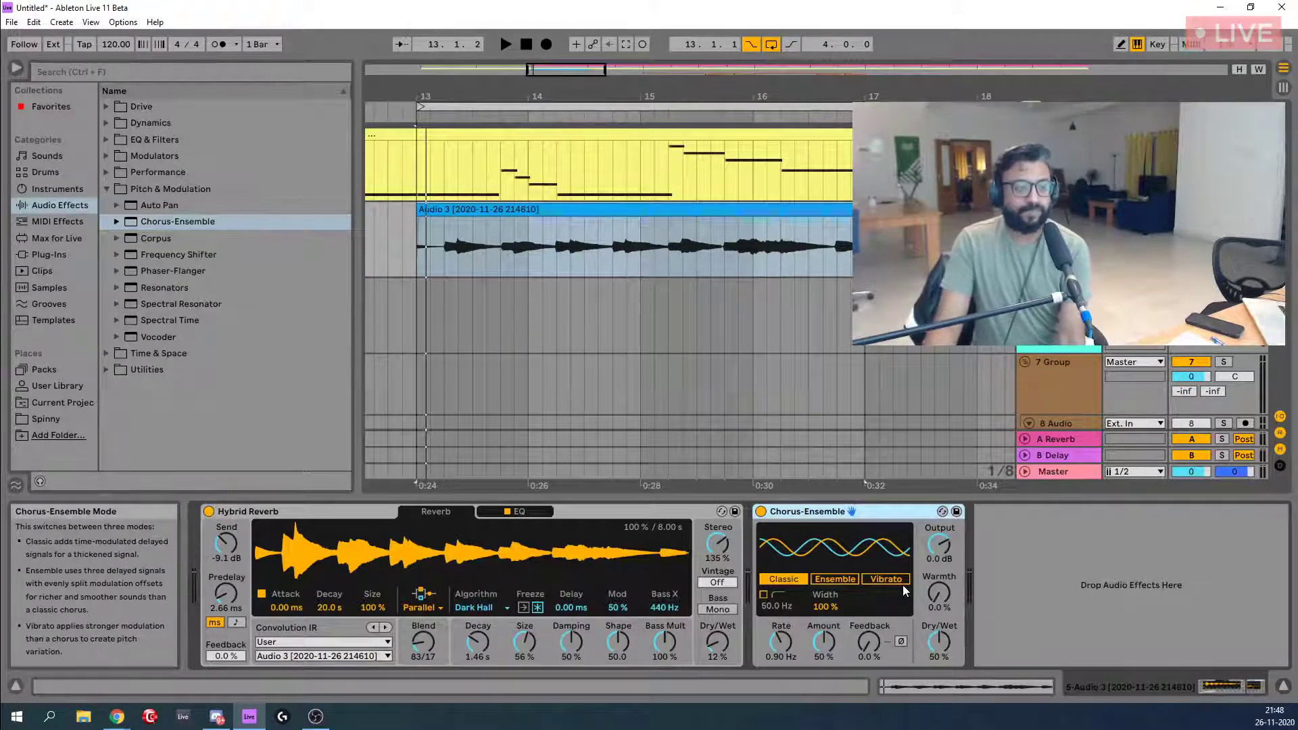
While the loop plays, switch Chorus-Ensemble to Ensemble mode with Dry/Wet at 41% and amount at 73%.
{"action": "key", "text": "space"}
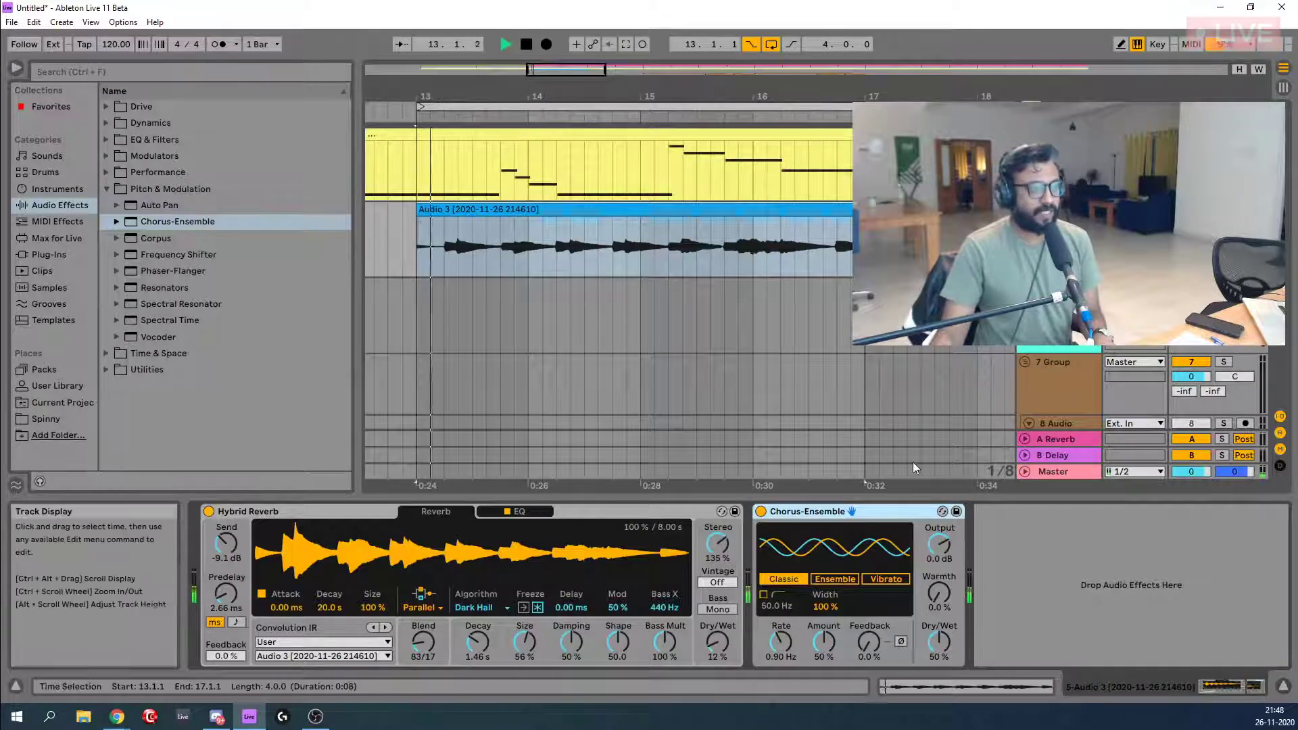
{"action": "left_click_drag", "start_coordinate": [939, 641], "coordinate": [938, 655]}
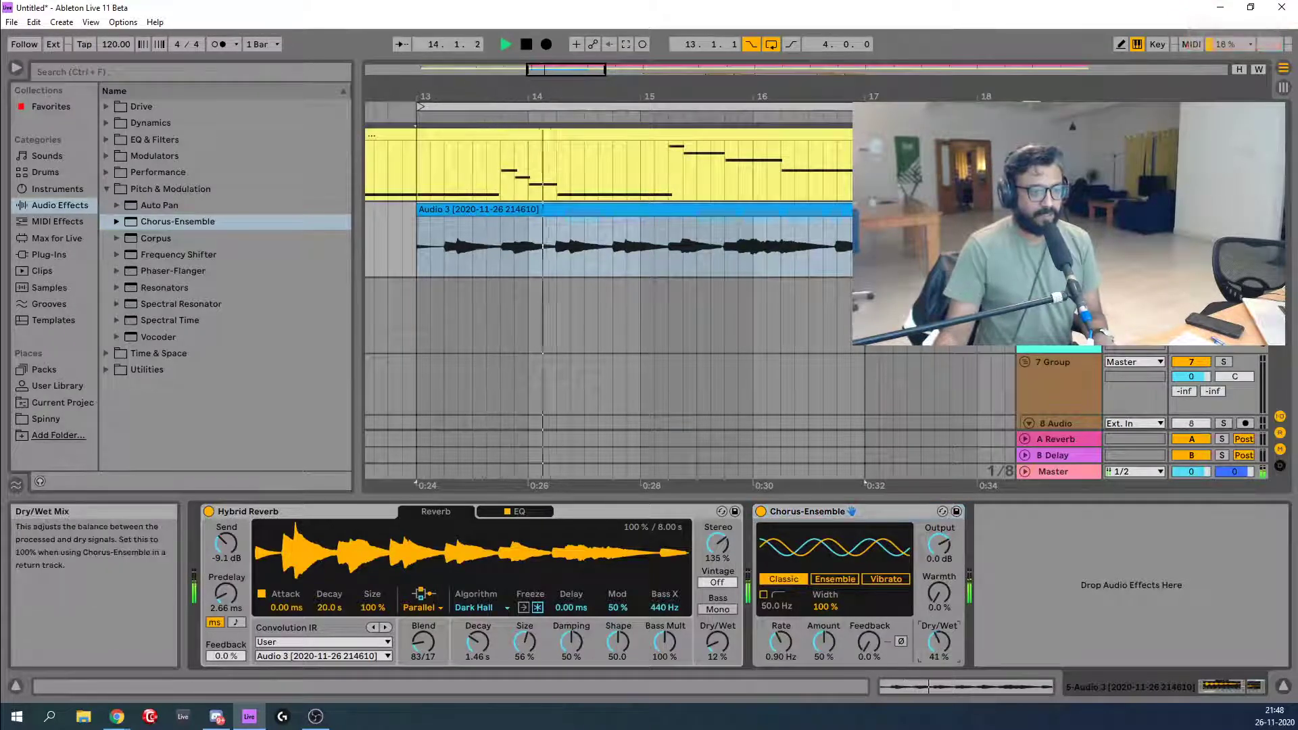
{"action": "left_click", "coordinate": [835, 578]}
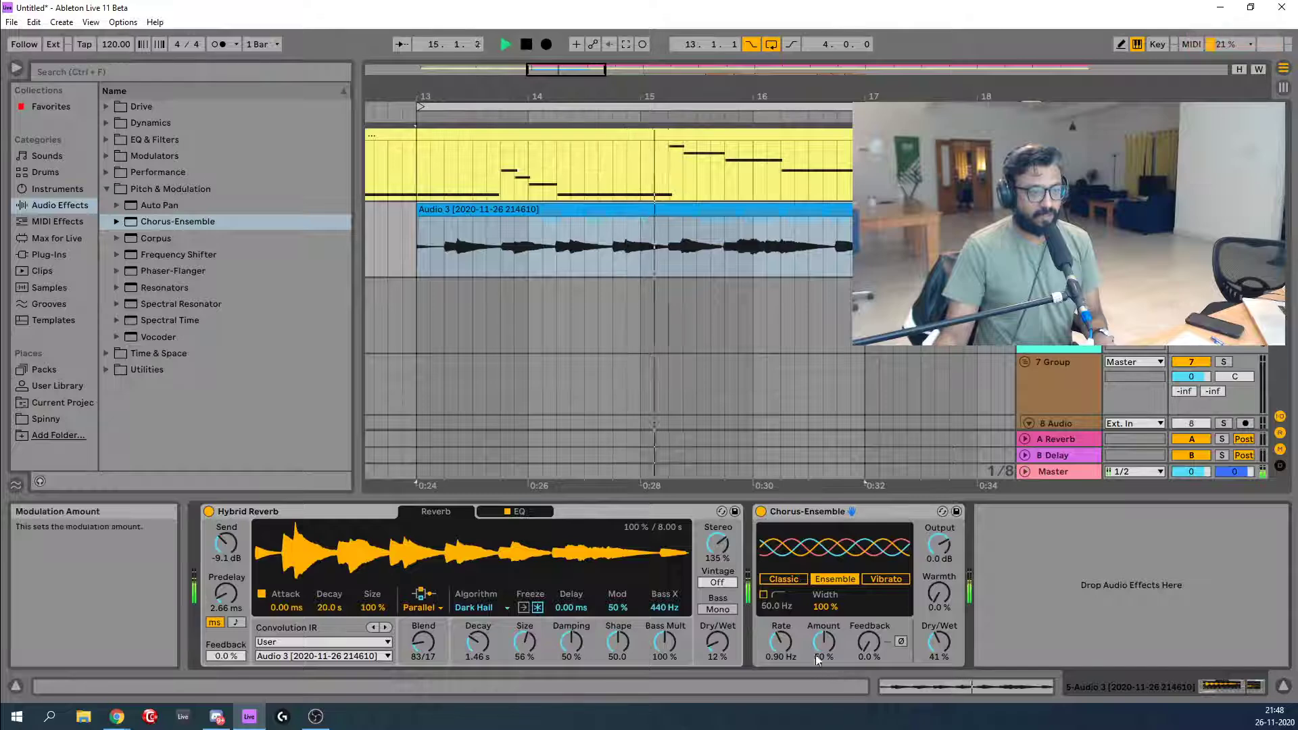
{"action": "left_click_drag", "start_coordinate": [818, 661], "coordinate": [818, 636]}
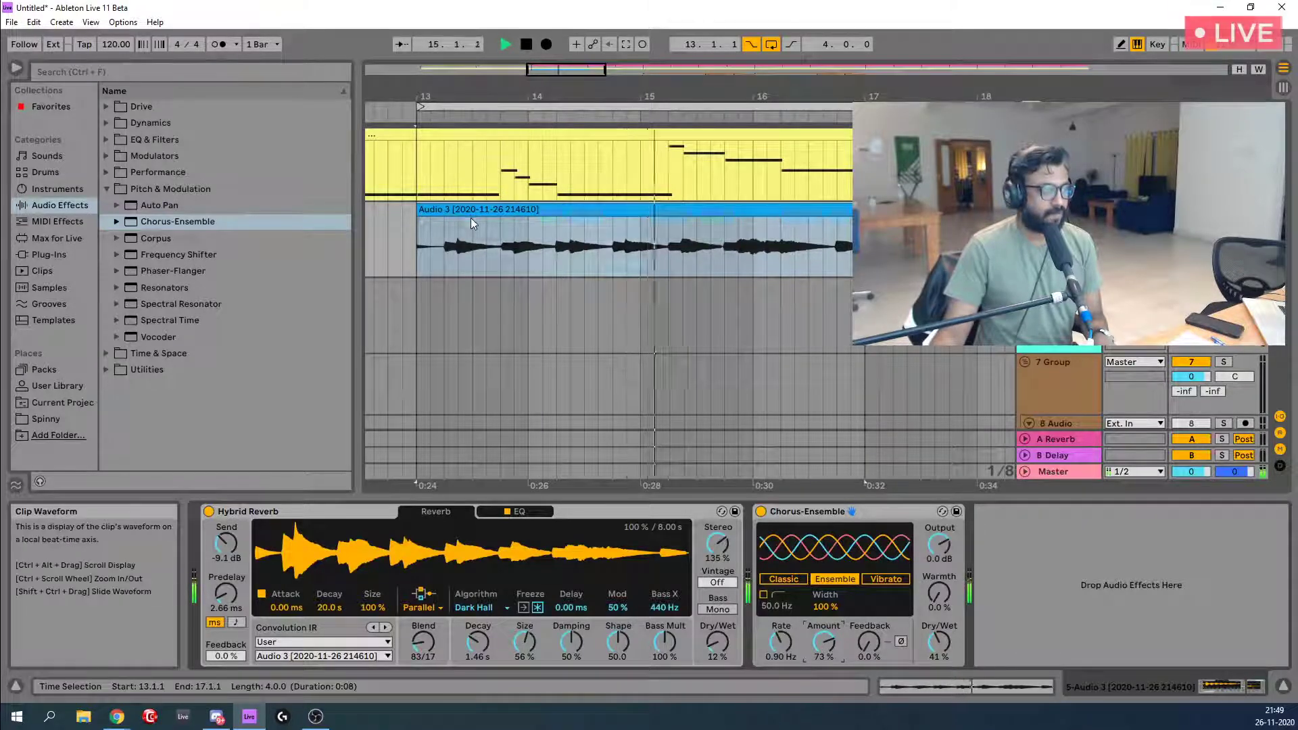
Add a short fade-in at the start of the Audio 3 clip at bar 13.
{"action": "left_click", "coordinate": [420, 215]}
{"action": "left_click", "coordinate": [420, 221]}
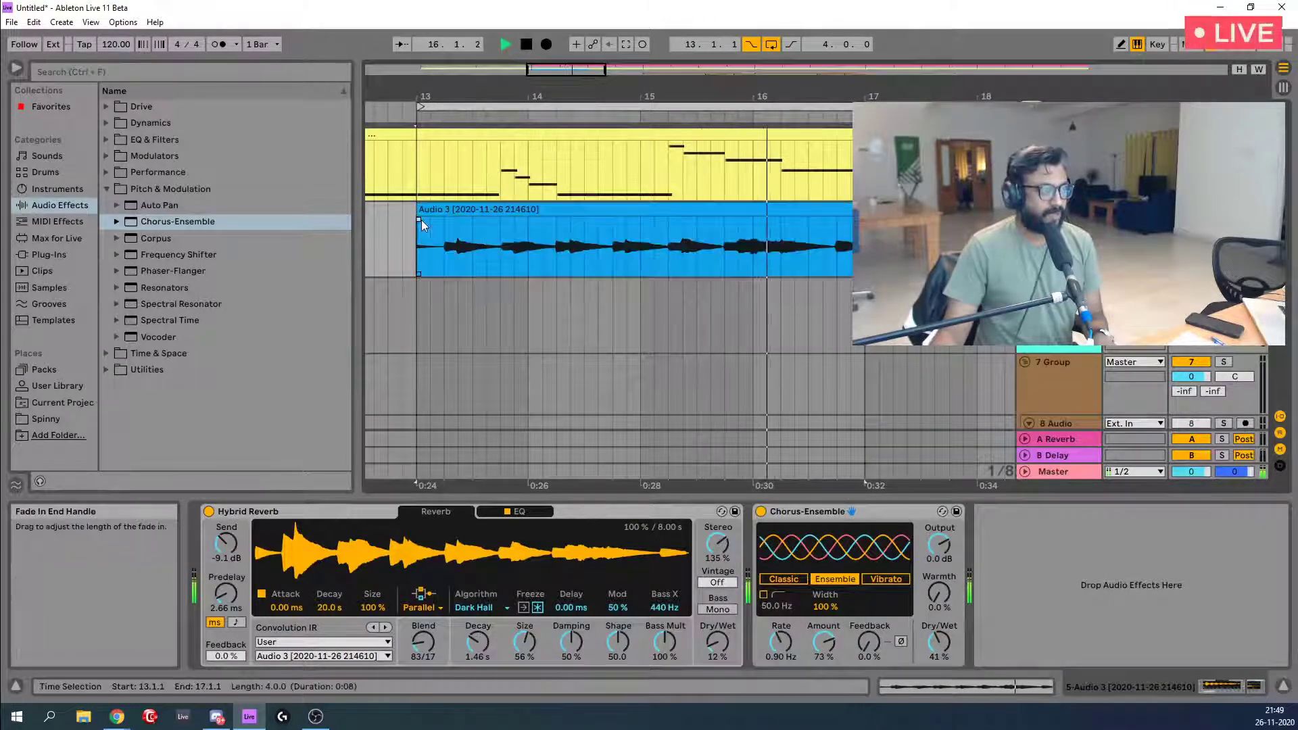
{"action": "left_click_drag", "start_coordinate": [433, 221], "coordinate": [440, 223]}
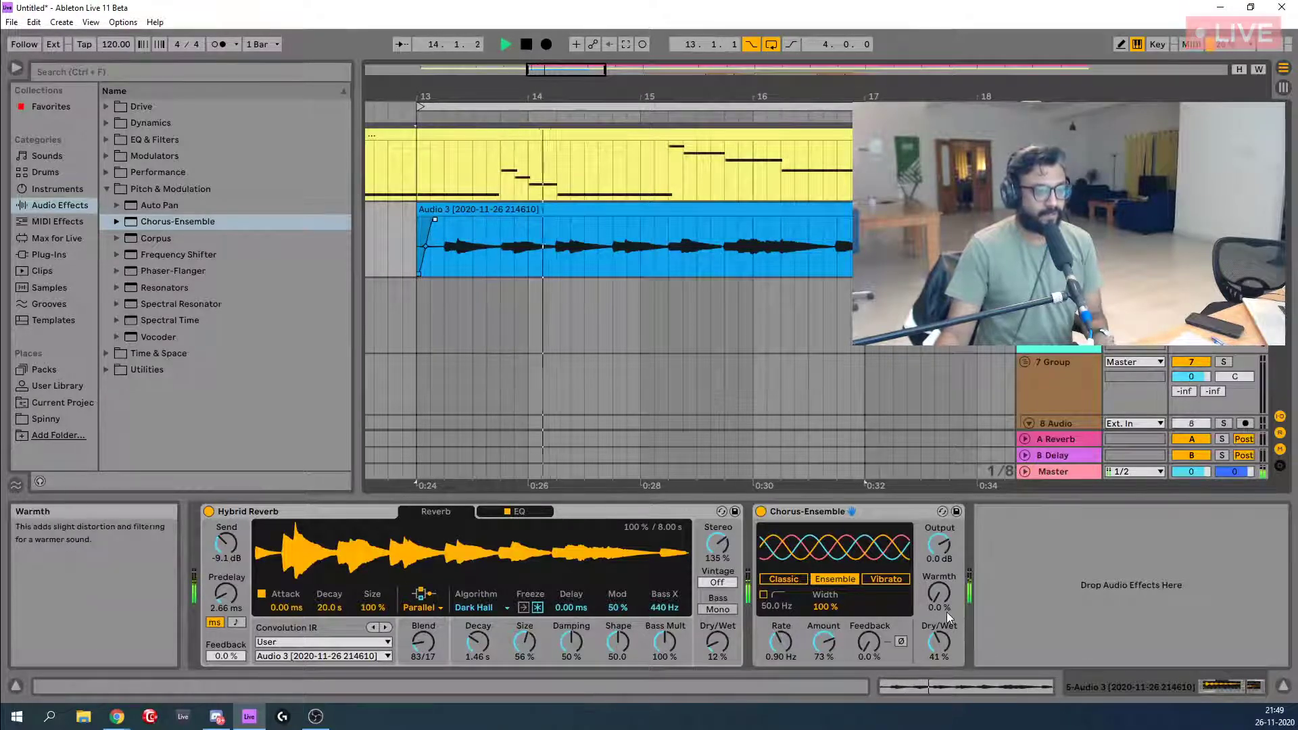
Set the Chorus-Ensemble warmth to 2.4% and switch its mode to Vibrato.
{"action": "left_click_drag", "start_coordinate": [947, 598], "coordinate": [947, 592]}
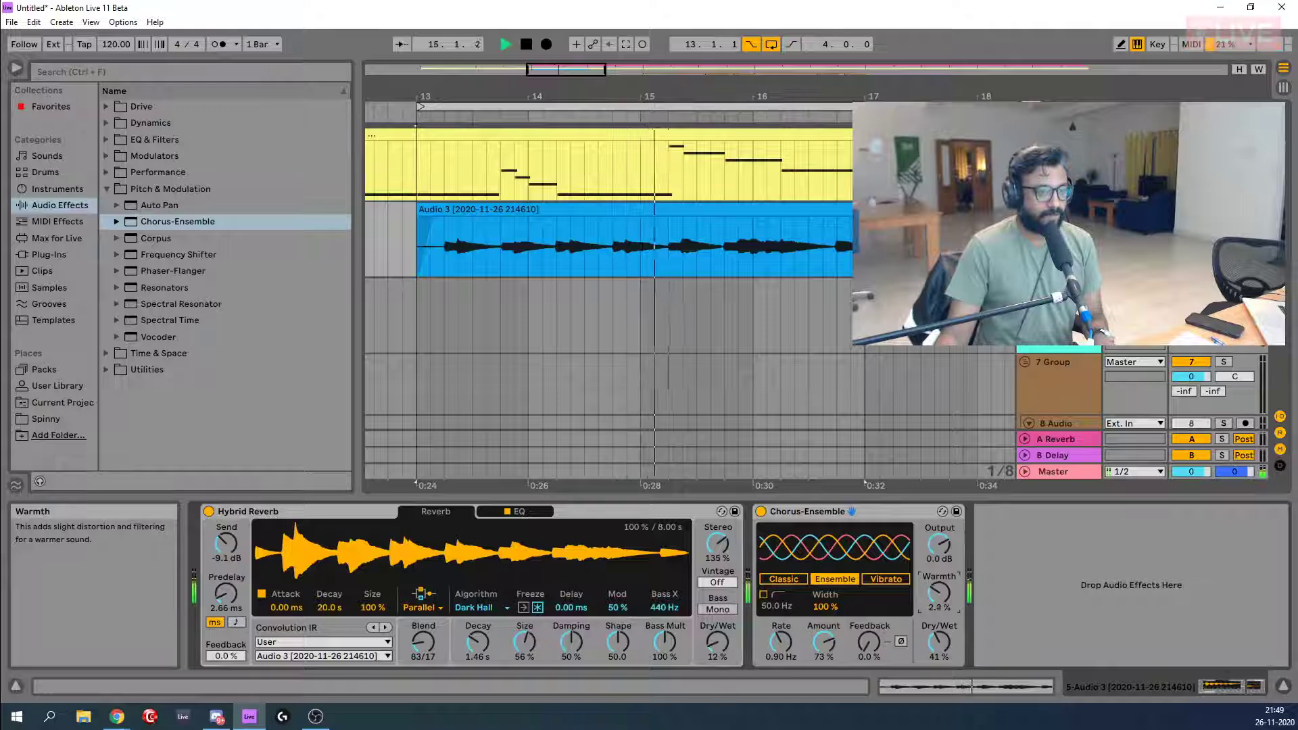
{"action": "left_click", "coordinate": [885, 578]}
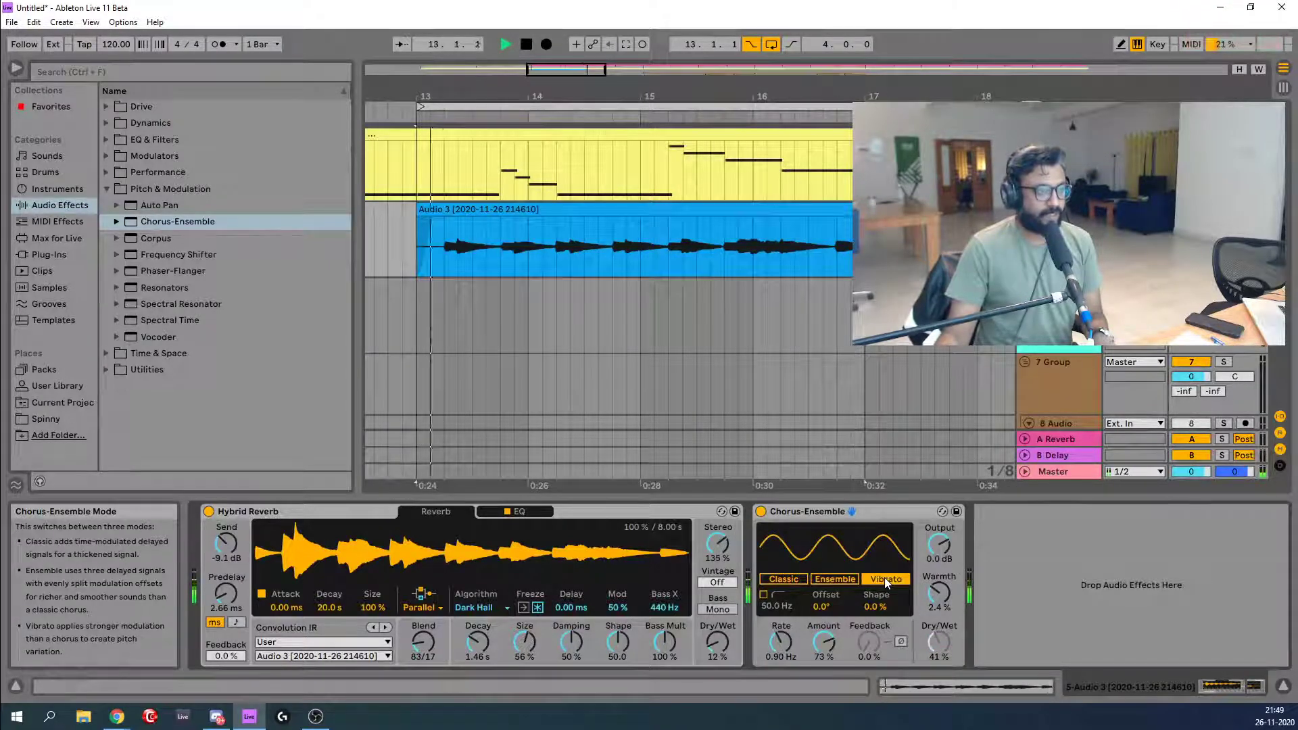
Switch the Chorus-Ensemble back to Ensemble mode and replay the loop to hear it.
{"action": "left_click", "coordinate": [847, 579]}
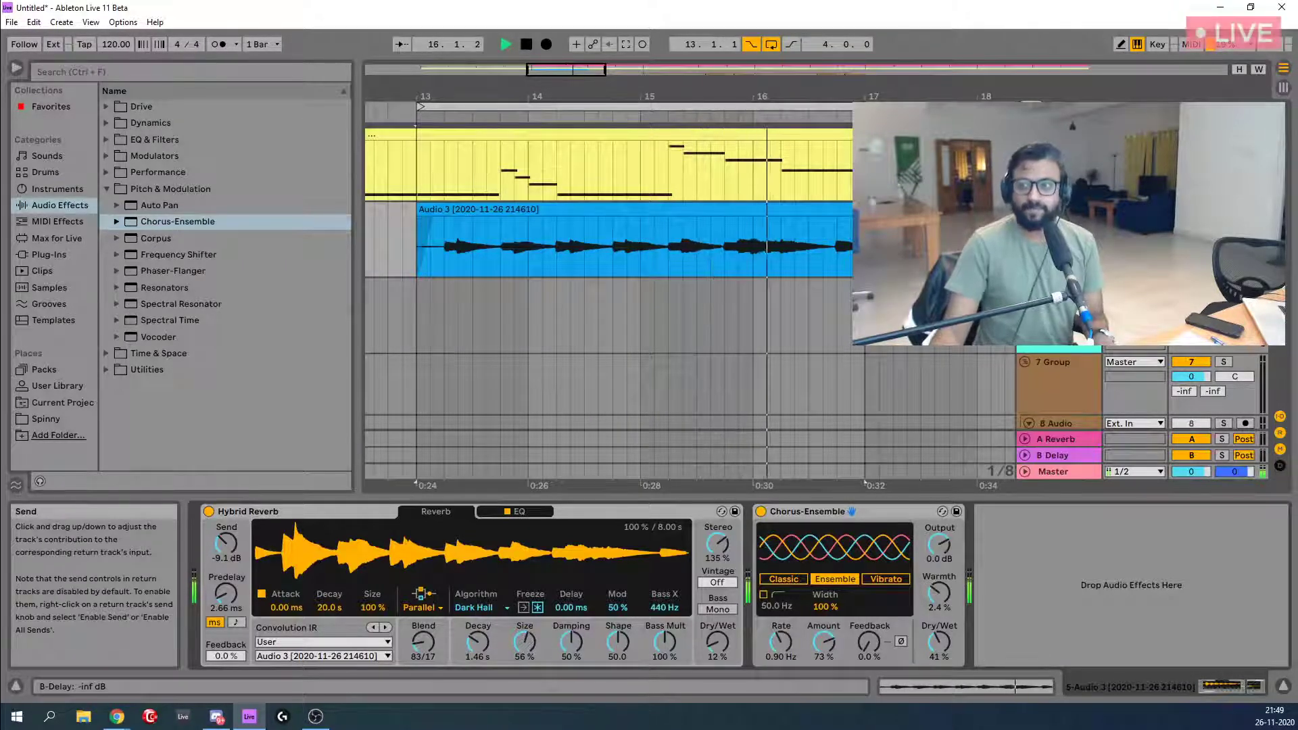
{"action": "key", "text": "space"}
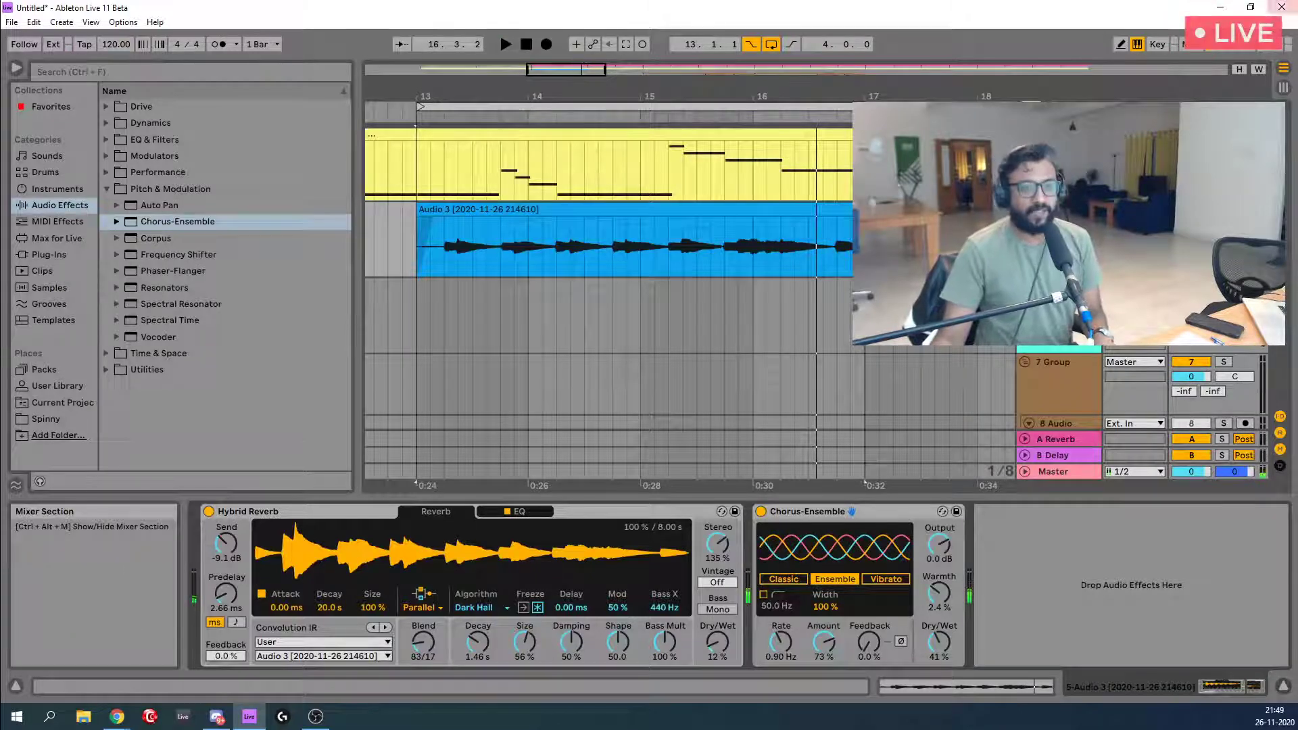
{"action": "key", "text": "space"}
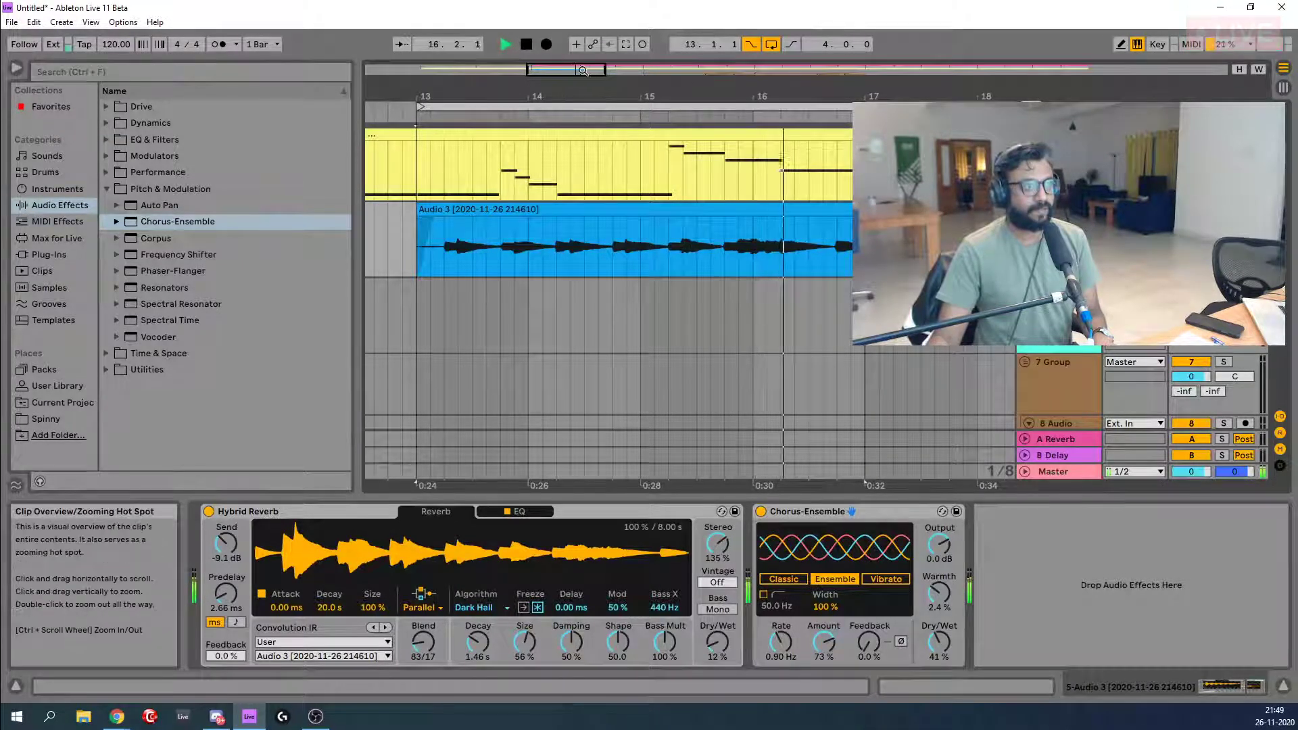
Turn off punch-in and looping, duplicate the Audio 3 clip at bar 13 back to back past bar 33, and stop playback.
{"action": "left_click_drag", "start_coordinate": [566, 68], "coordinate": [842, 66]}
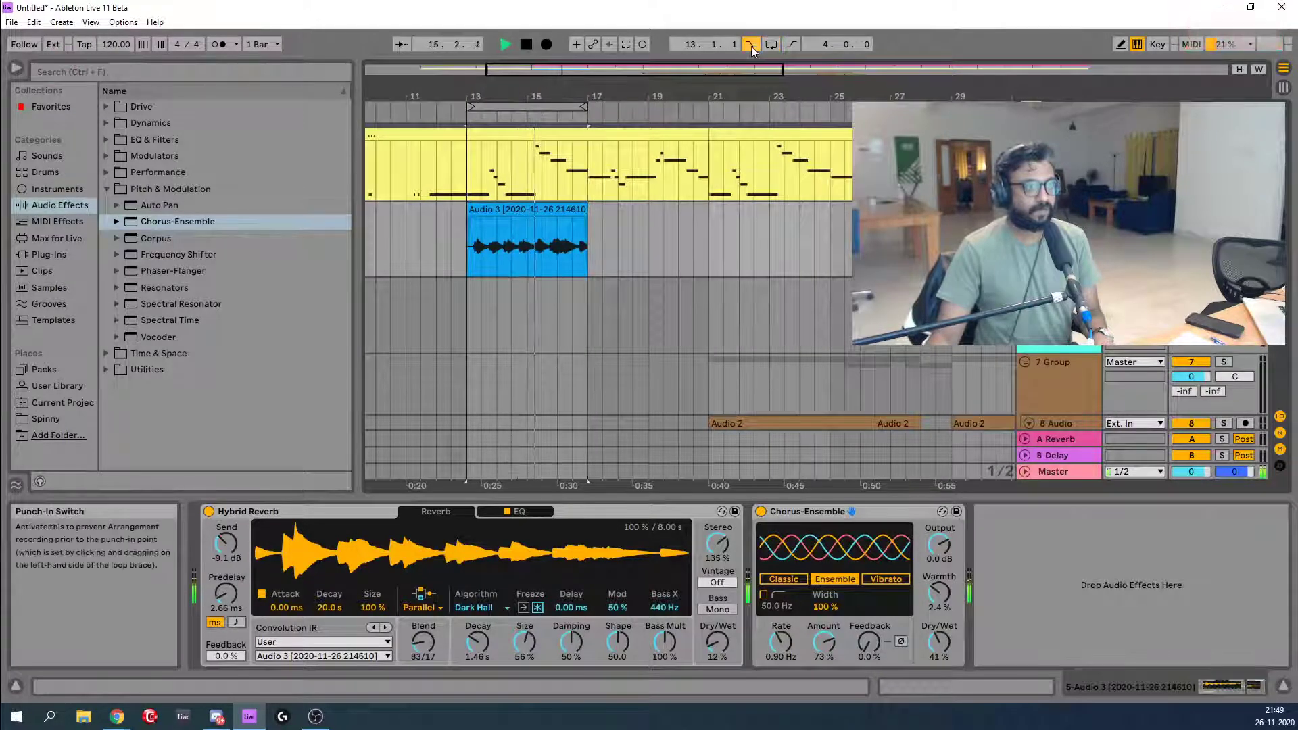
{"action": "left_click", "coordinate": [538, 209]}
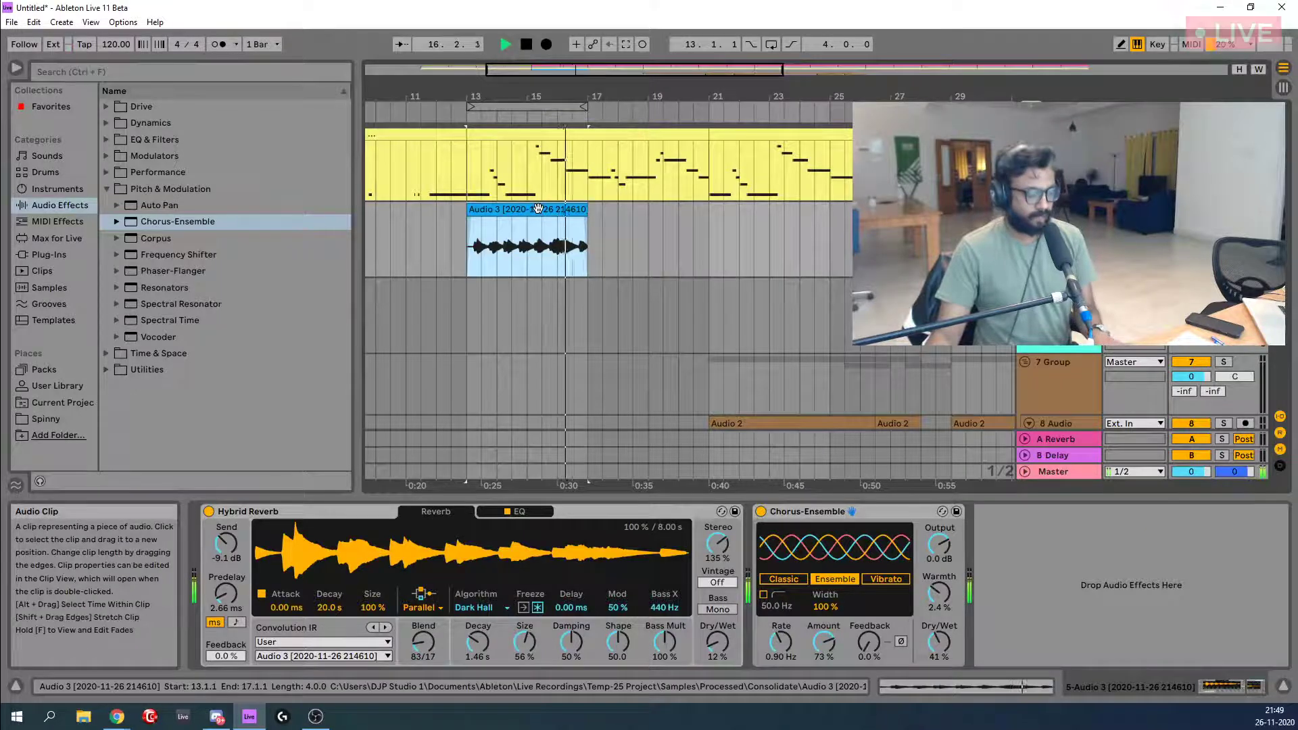
{"action": "key", "text": "ctrl+d"}
{"action": "key", "text": "ctrl+d"}
{"action": "key", "text": "ctrl+d"}
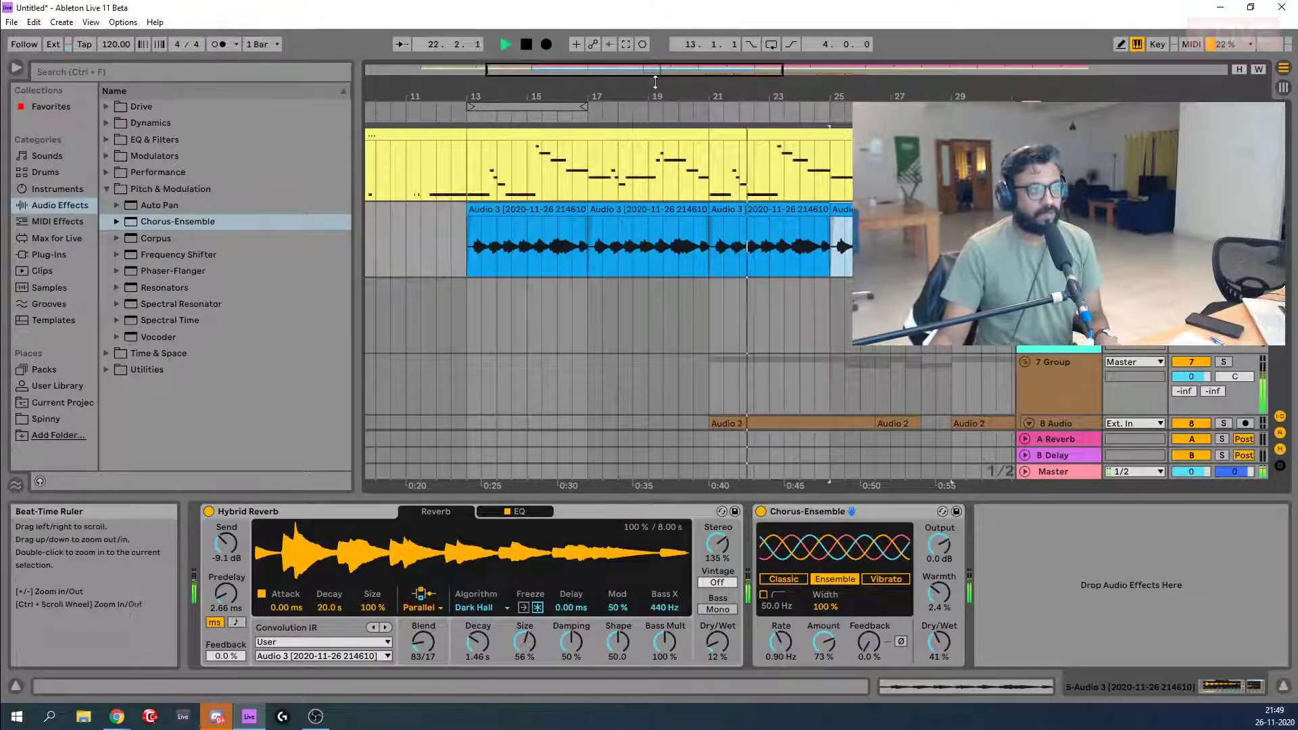
{"action": "left_click_drag", "start_coordinate": [655, 81], "coordinate": [659, 48]}
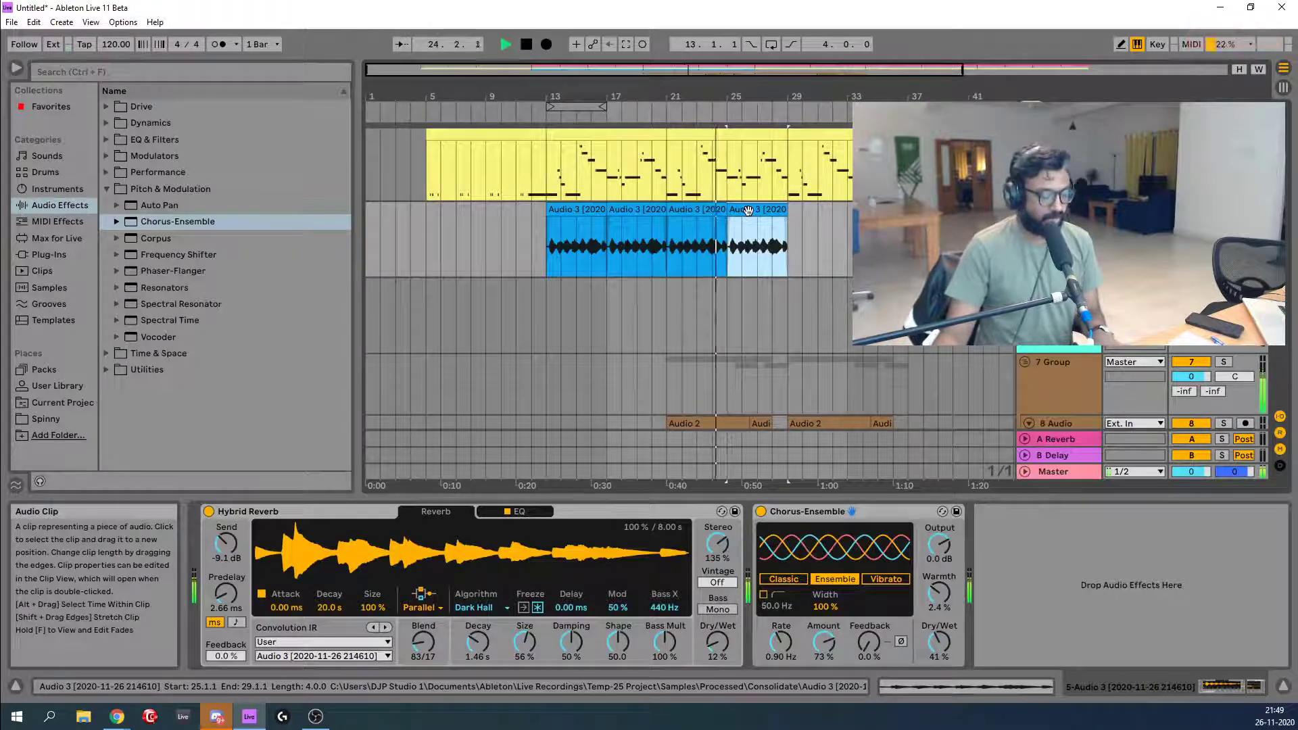
{"action": "key", "text": "ctrl+d"}
{"action": "key", "text": "ctrl+d"}
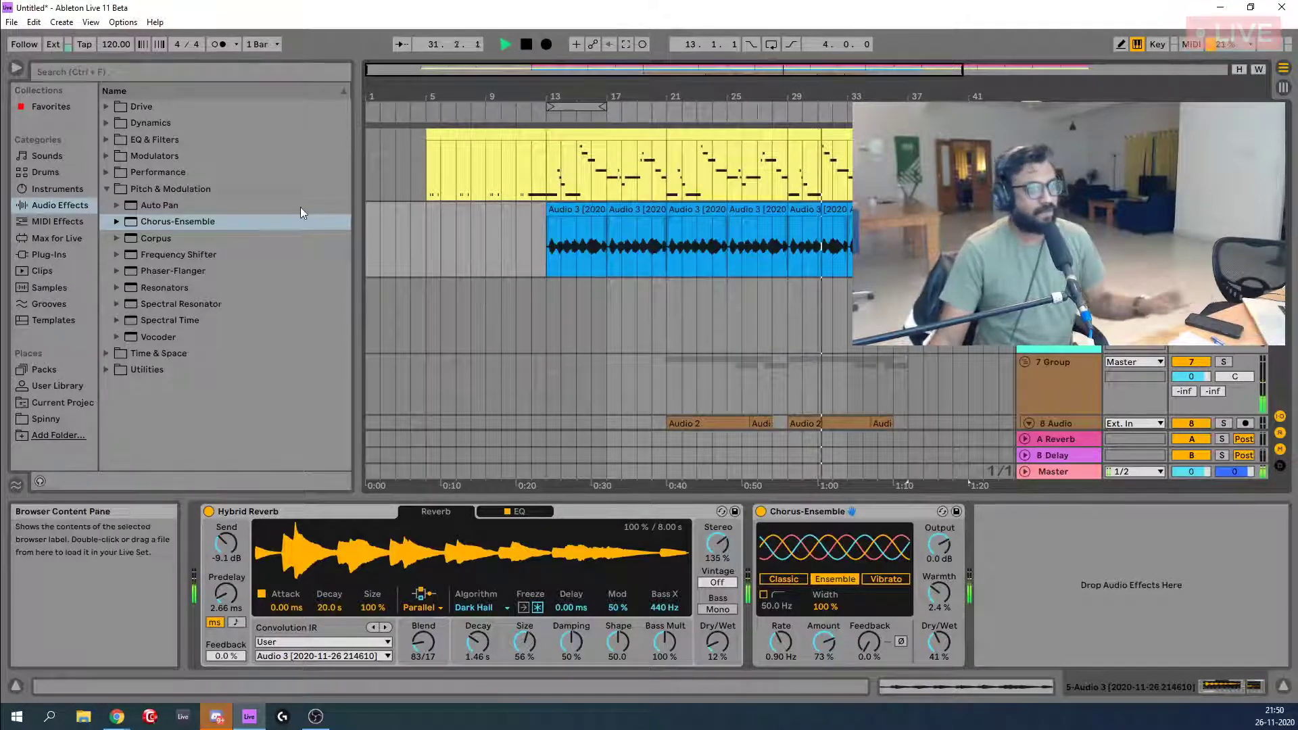
{"action": "left_click", "coordinate": [937, 344]}
{"action": "scroll", "coordinate": [937, 343], "scroll_direction": "down", "scroll_amount": 2}
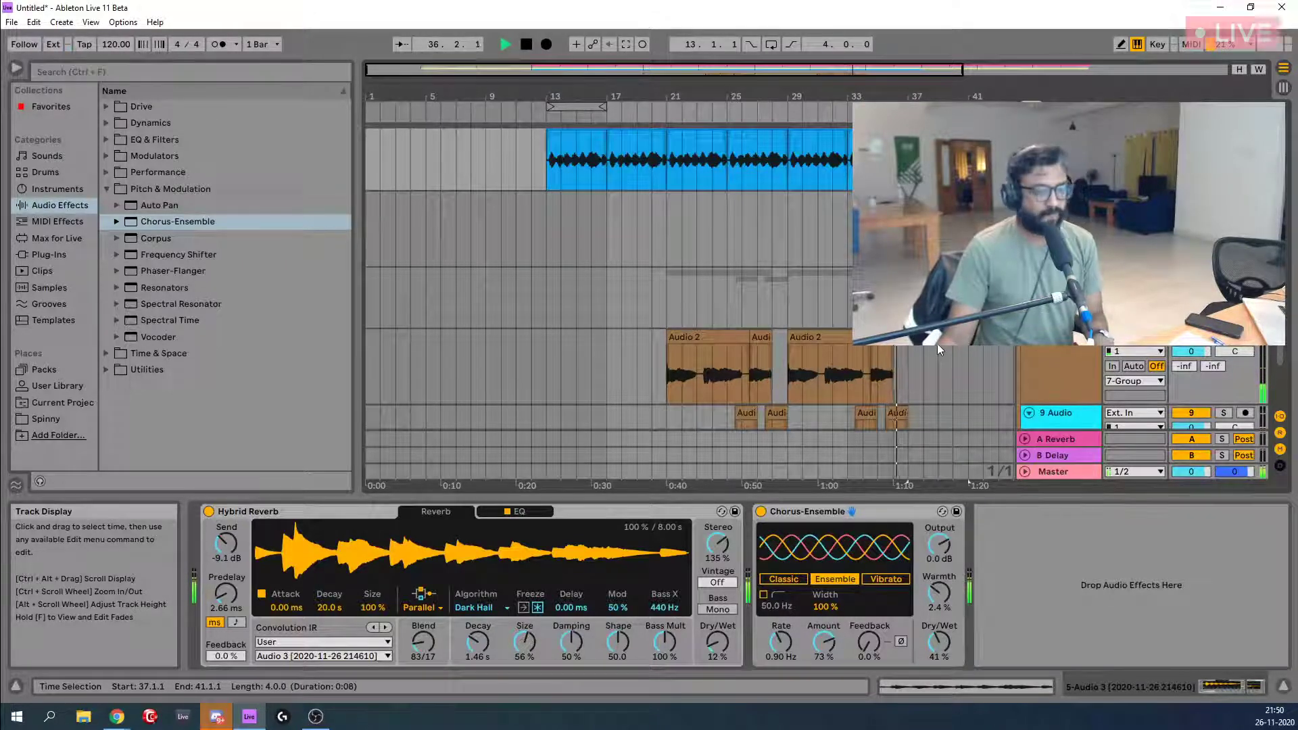
{"action": "key", "text": "space"}
{"action": "scroll", "coordinate": [967, 284], "scroll_direction": "up", "scroll_amount": 3}
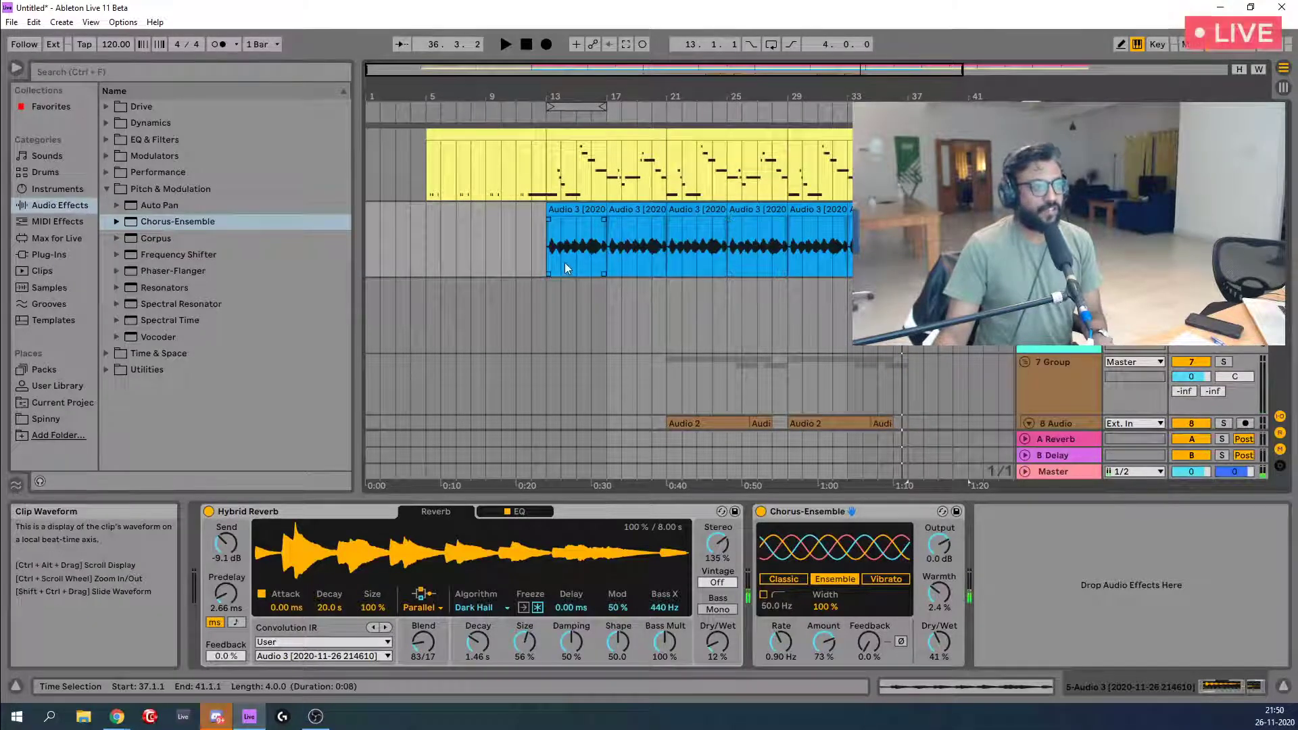
Show the take lanes of the track holding the Audio 3 clips.
{"action": "scroll", "coordinate": [575, 261], "scroll_direction": "down", "scroll_amount": 1}
{"action": "right_click", "coordinate": [1048, 196]}
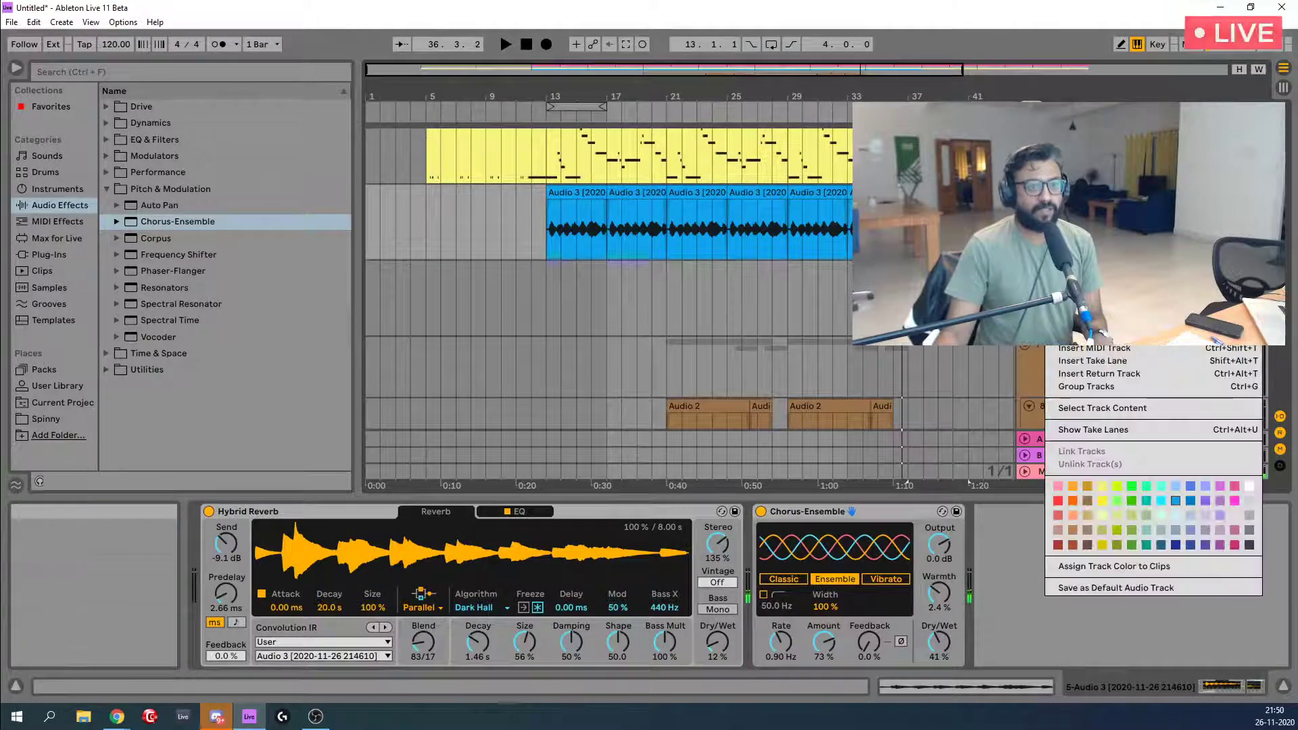
{"action": "left_click", "coordinate": [1129, 429]}
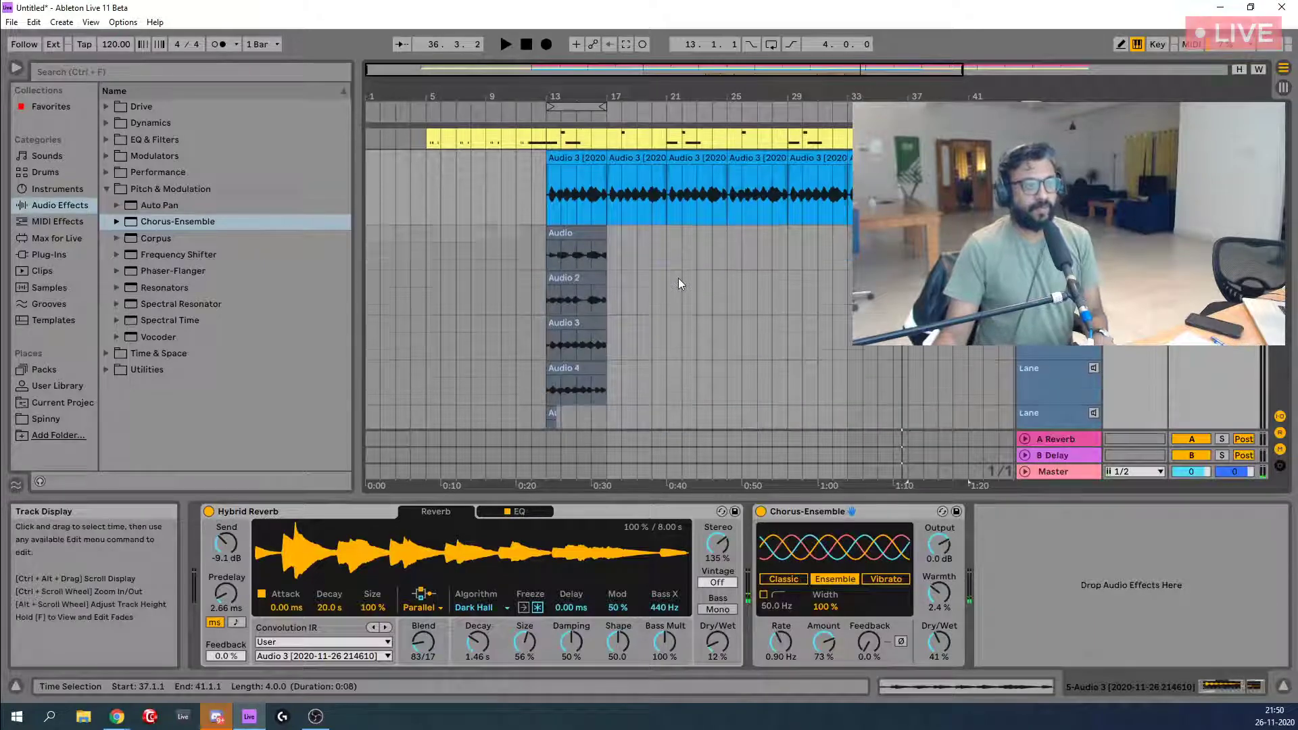
{"action": "scroll", "coordinate": [676, 277], "scroll_direction": "down", "scroll_amount": 2}
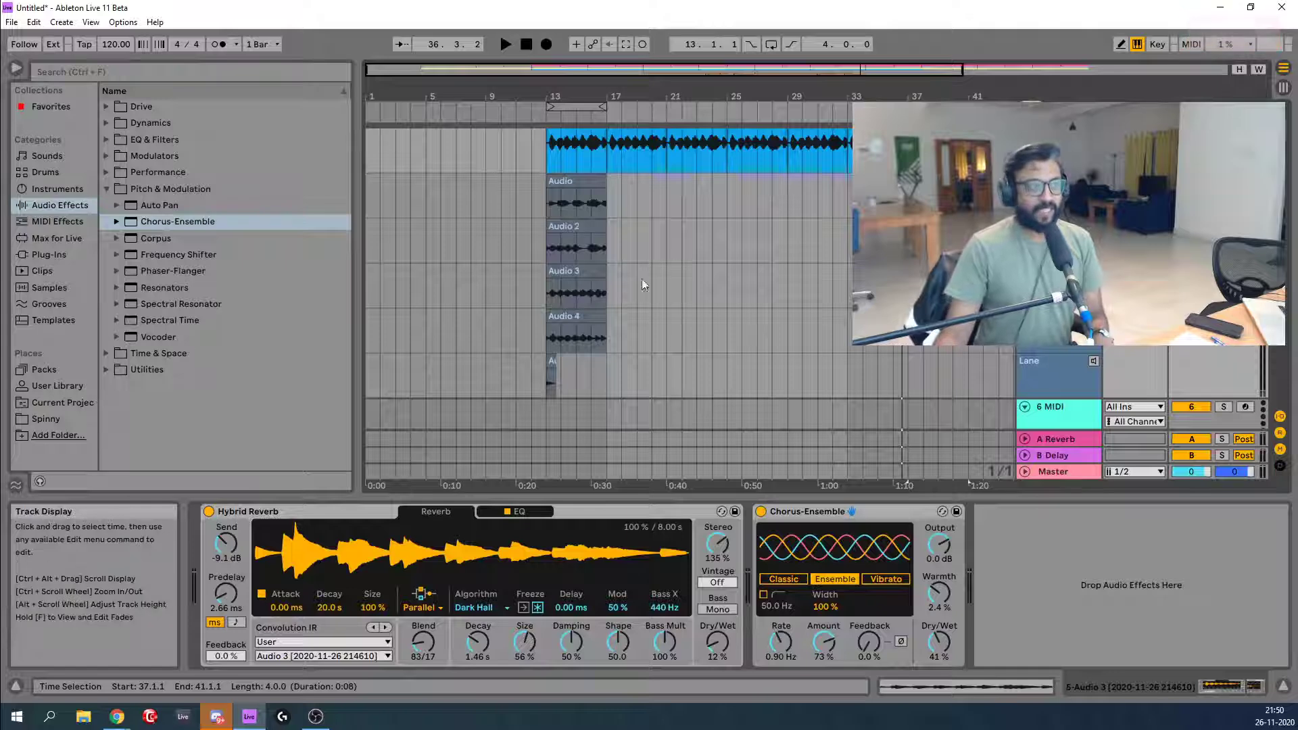
Try moving the one-bar section at bar 14 of the Audio 2 take onto the main track at bar 22.
{"action": "left_click_drag", "start_coordinate": [563, 250], "coordinate": [574, 252]}
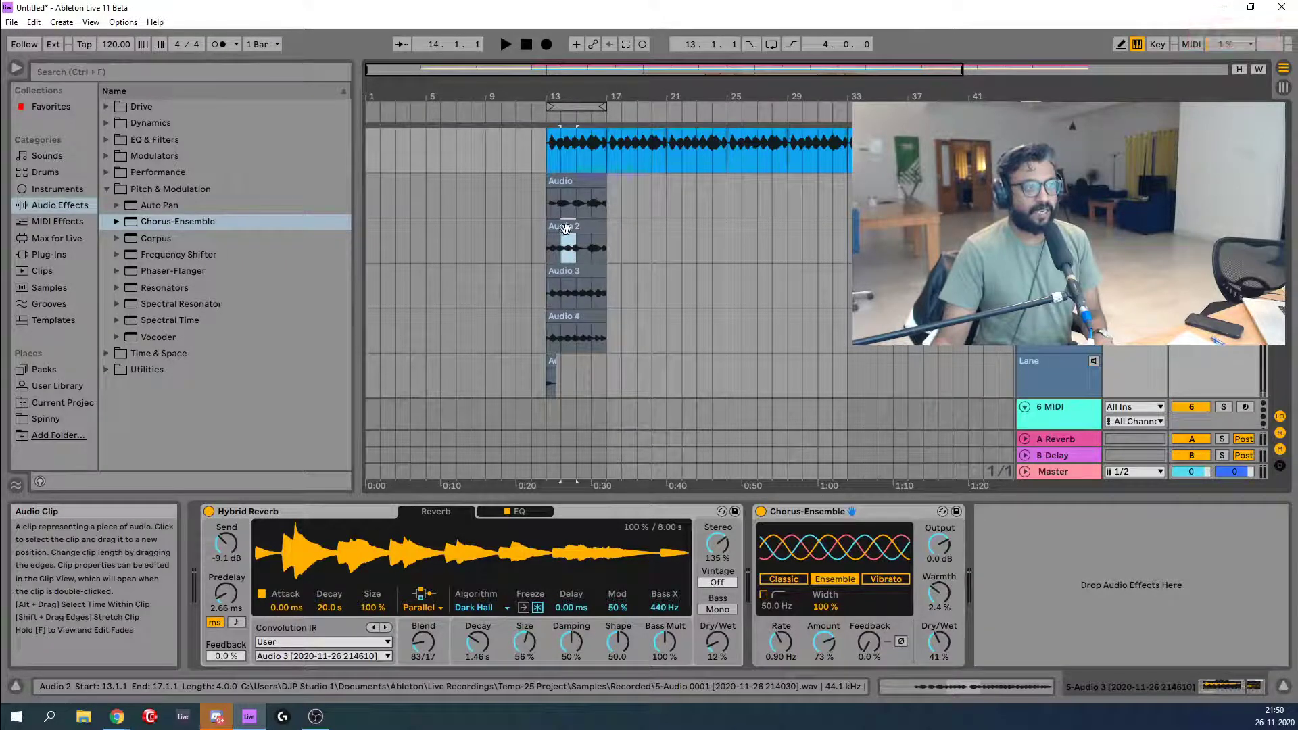
{"action": "left_click", "coordinate": [662, 156]}
{"action": "left_click", "coordinate": [684, 157]}
{"action": "left_click_drag", "start_coordinate": [684, 154], "coordinate": [685, 156]}
{"action": "scroll", "coordinate": [690, 298], "scroll_direction": "up", "scroll_amount": 1}
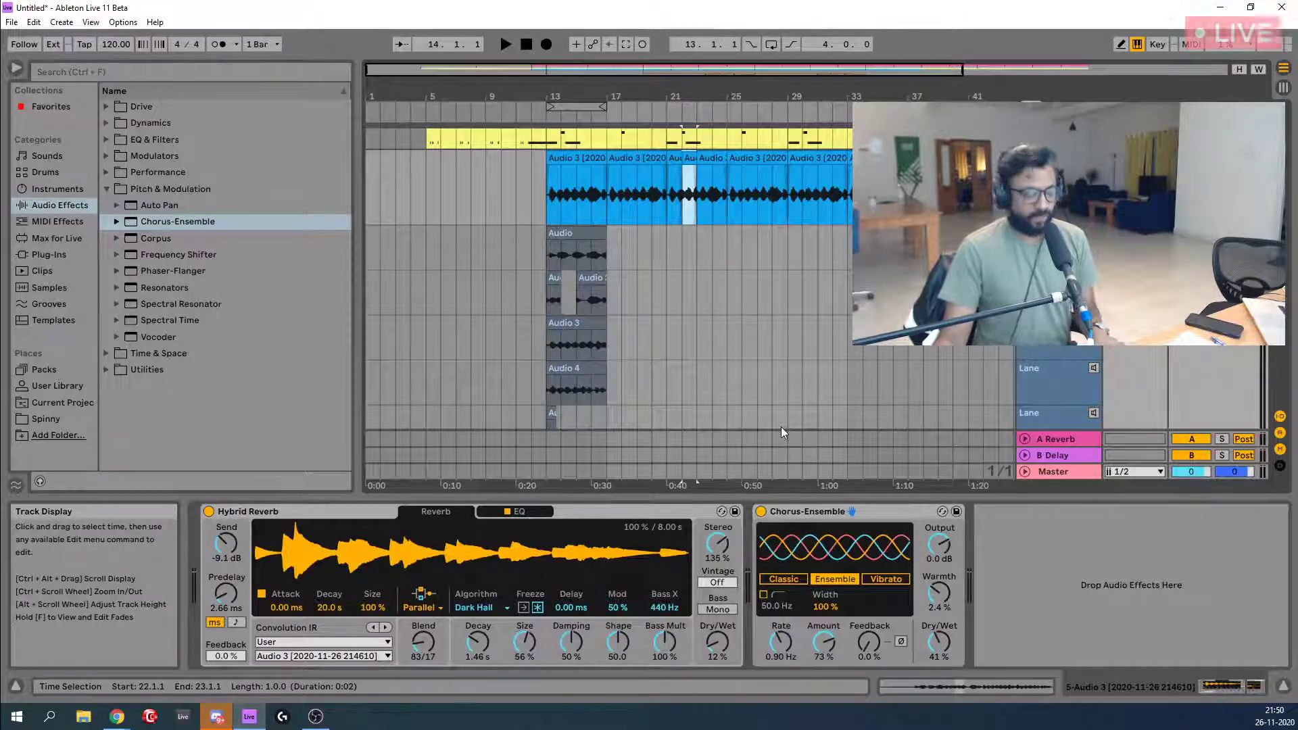
Undo the move of the take section and hide the track's take lanes.
{"action": "key", "text": "ctrl+z"}
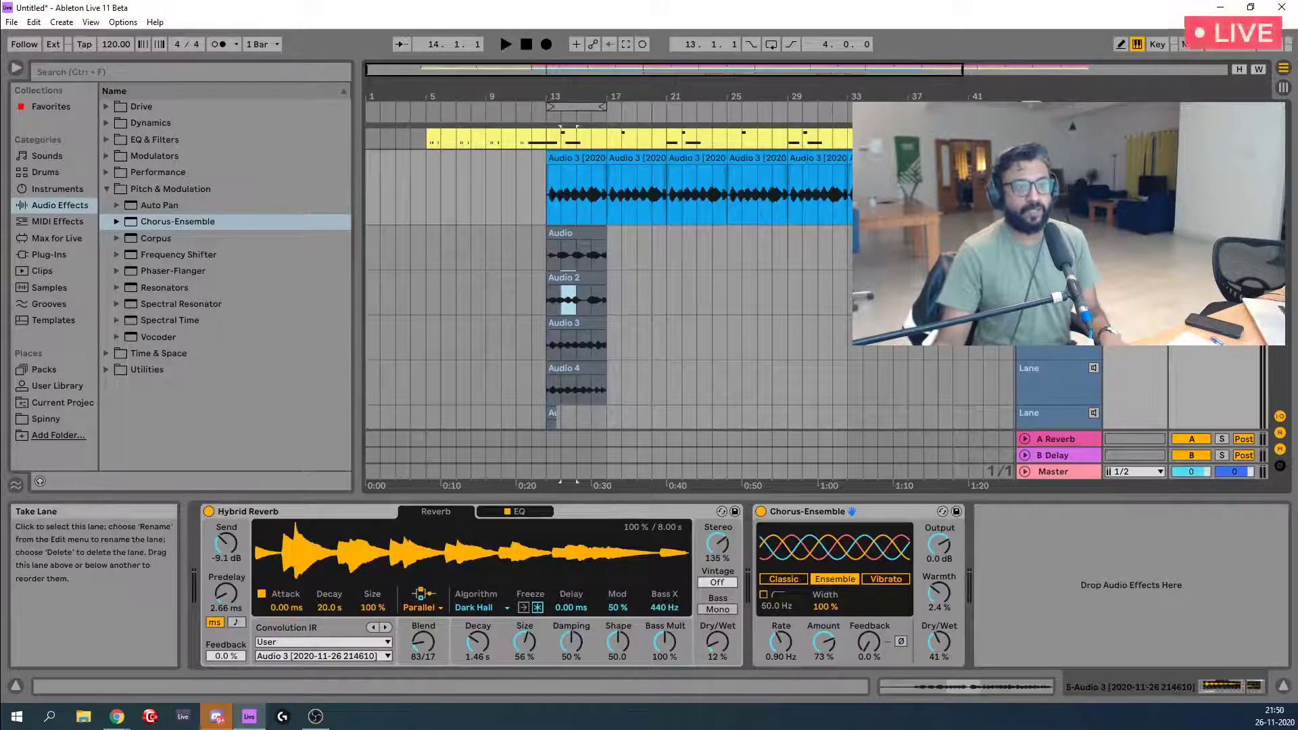
{"action": "right_click", "coordinate": [1070, 207]}
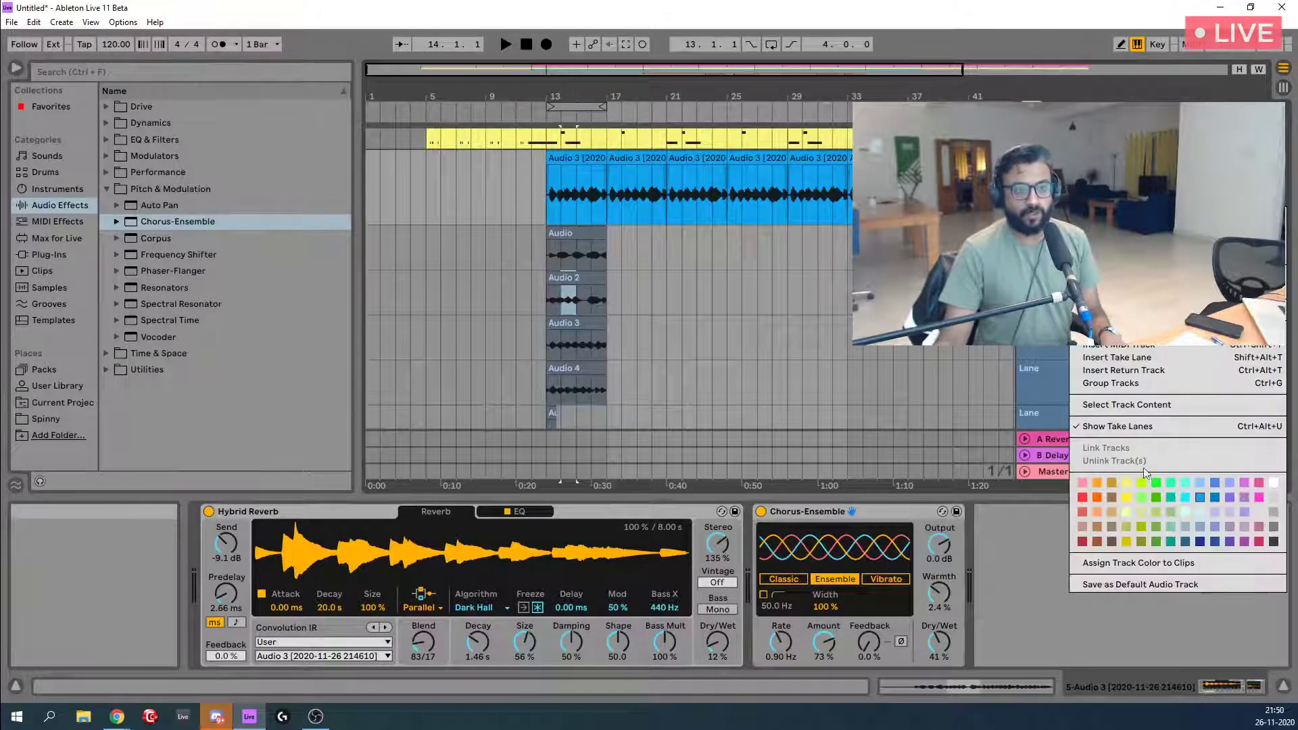
{"action": "left_click", "coordinate": [1140, 431]}
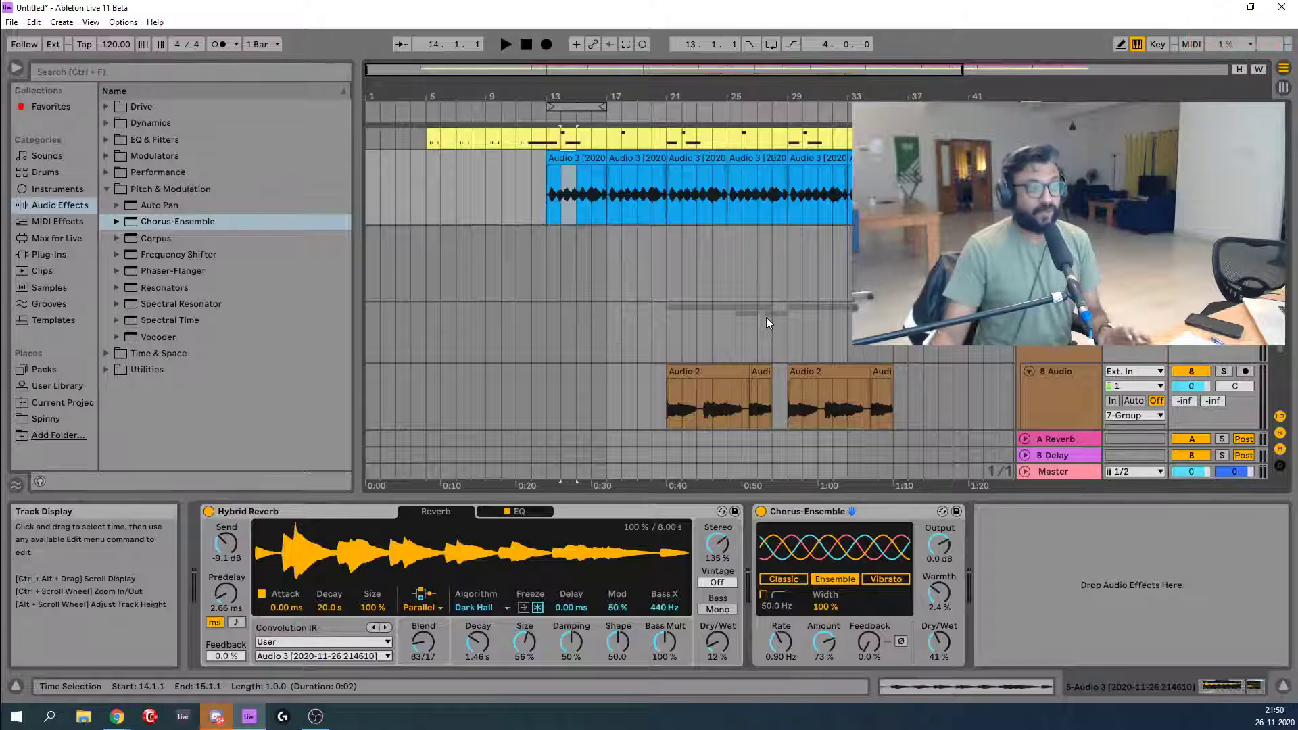
{"action": "left_click", "coordinate": [593, 203]}
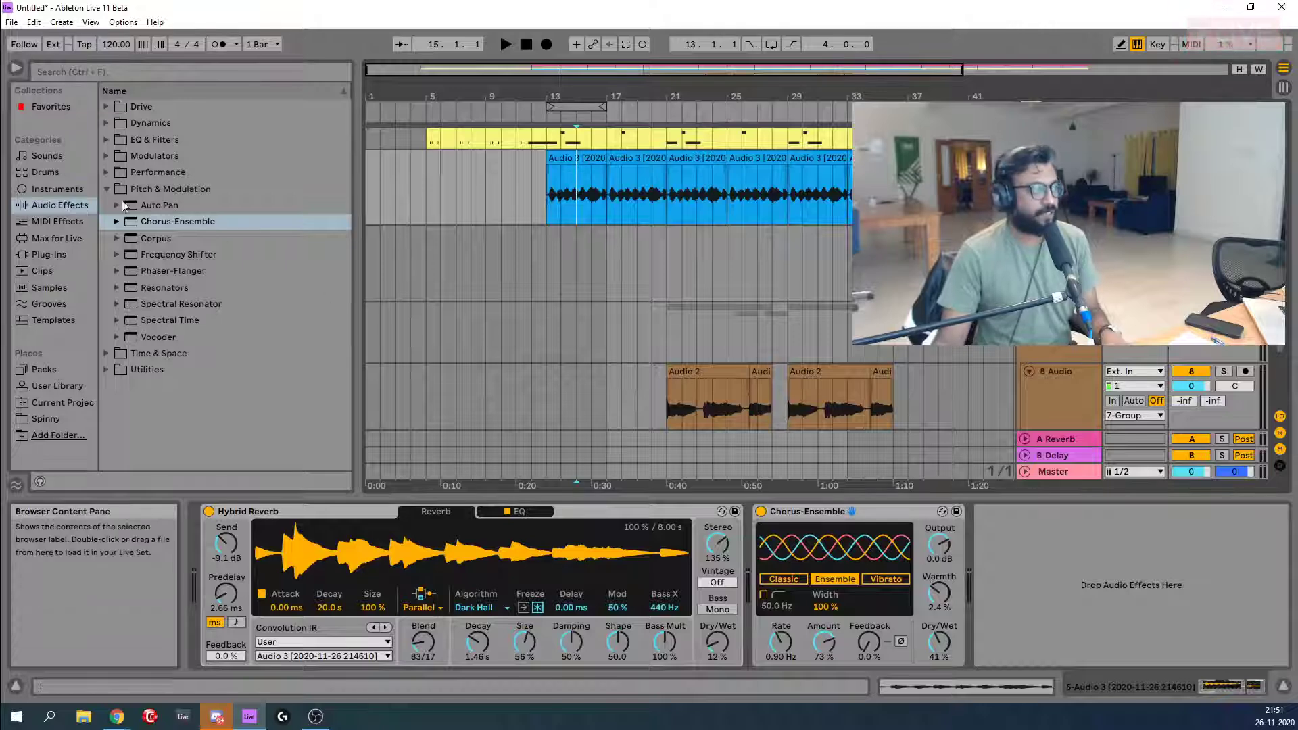
Play the arrangement from bar 21, where the first Audio 2 clip on the 8 Audio track starts, and review the tracks.
{"action": "left_click", "coordinate": [104, 189]}
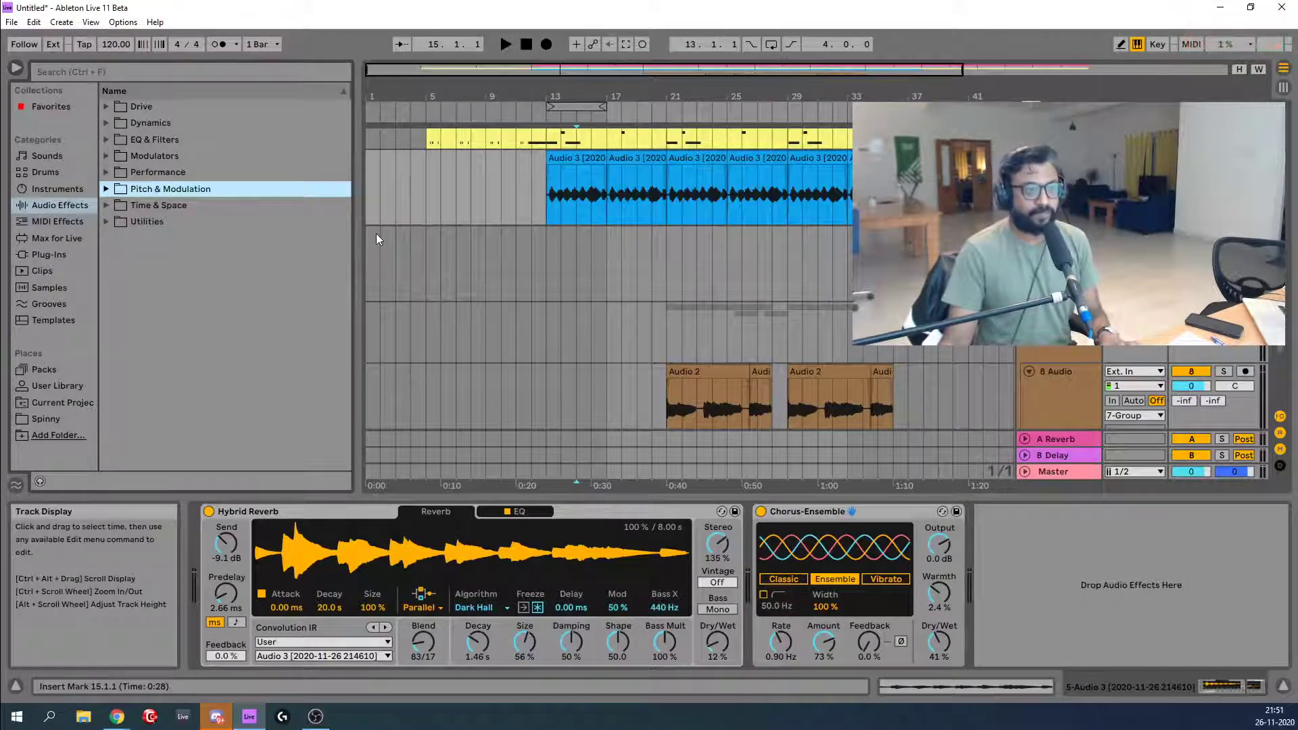
{"action": "scroll", "coordinate": [652, 223], "scroll_direction": "down", "scroll_amount": 2}
{"action": "scroll", "coordinate": [651, 218], "scroll_direction": "down", "scroll_amount": 3}
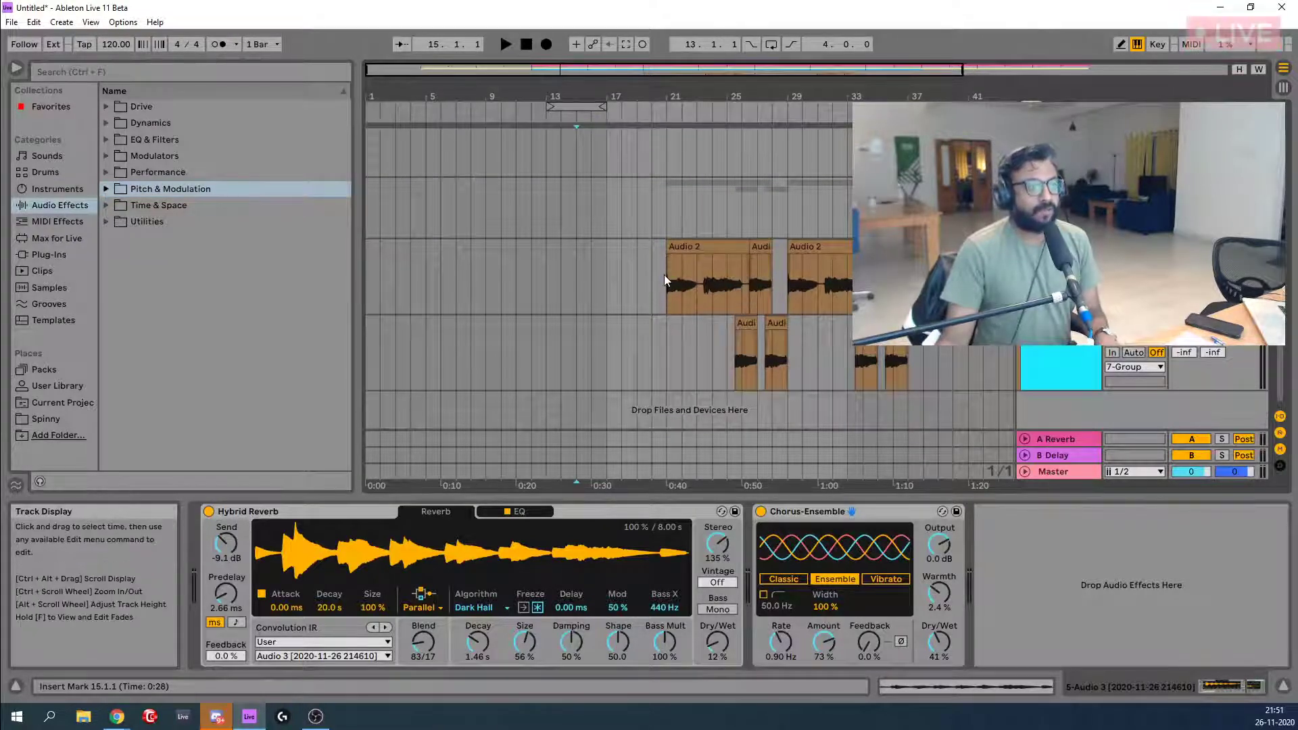
{"action": "left_click", "coordinate": [664, 275]}
{"action": "key", "text": "space"}
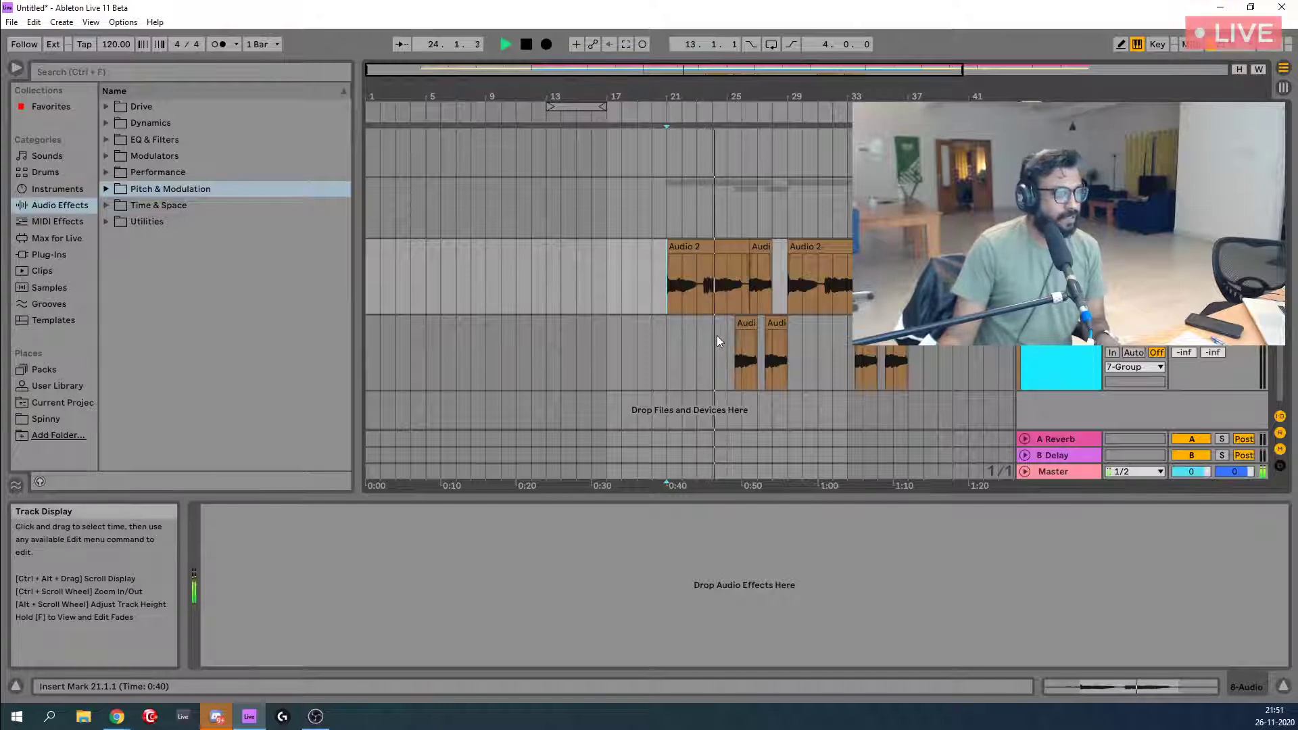
{"action": "scroll", "coordinate": [716, 406], "scroll_direction": "up", "scroll_amount": 5}
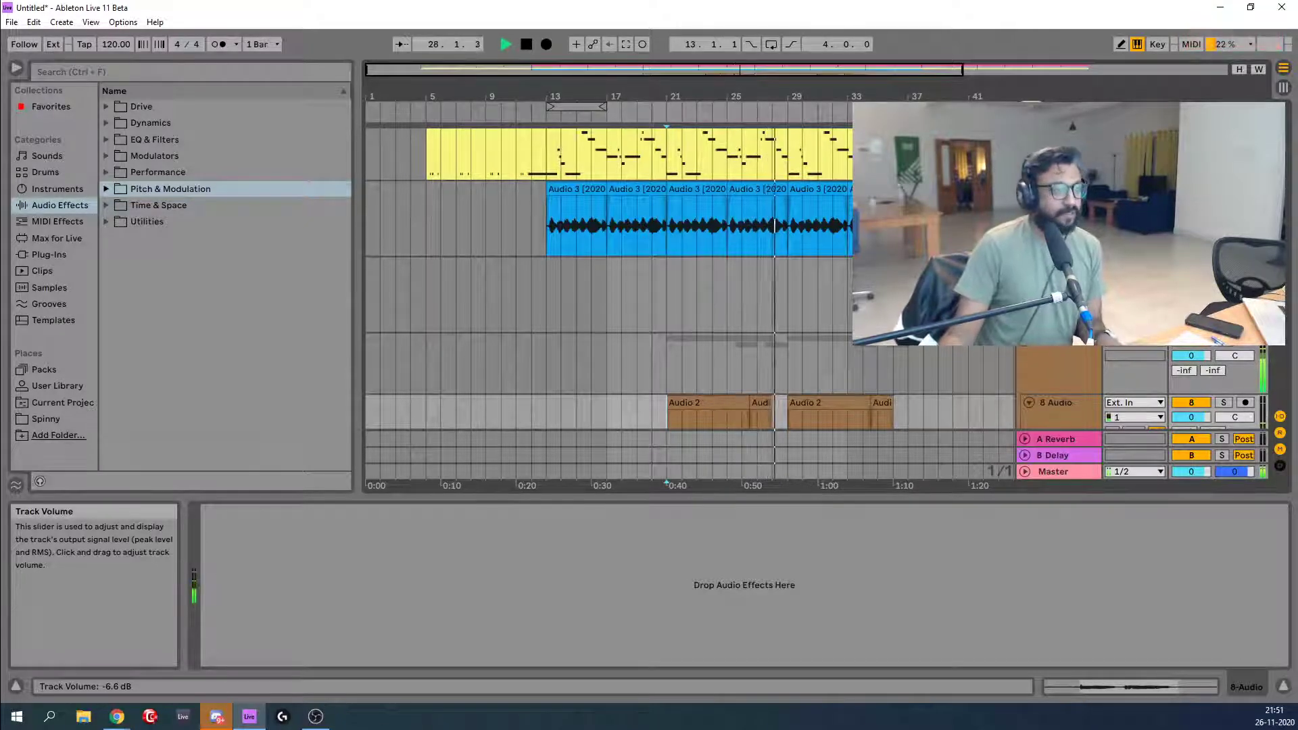
{"action": "scroll", "coordinate": [811, 304], "scroll_direction": "down", "scroll_amount": 3}
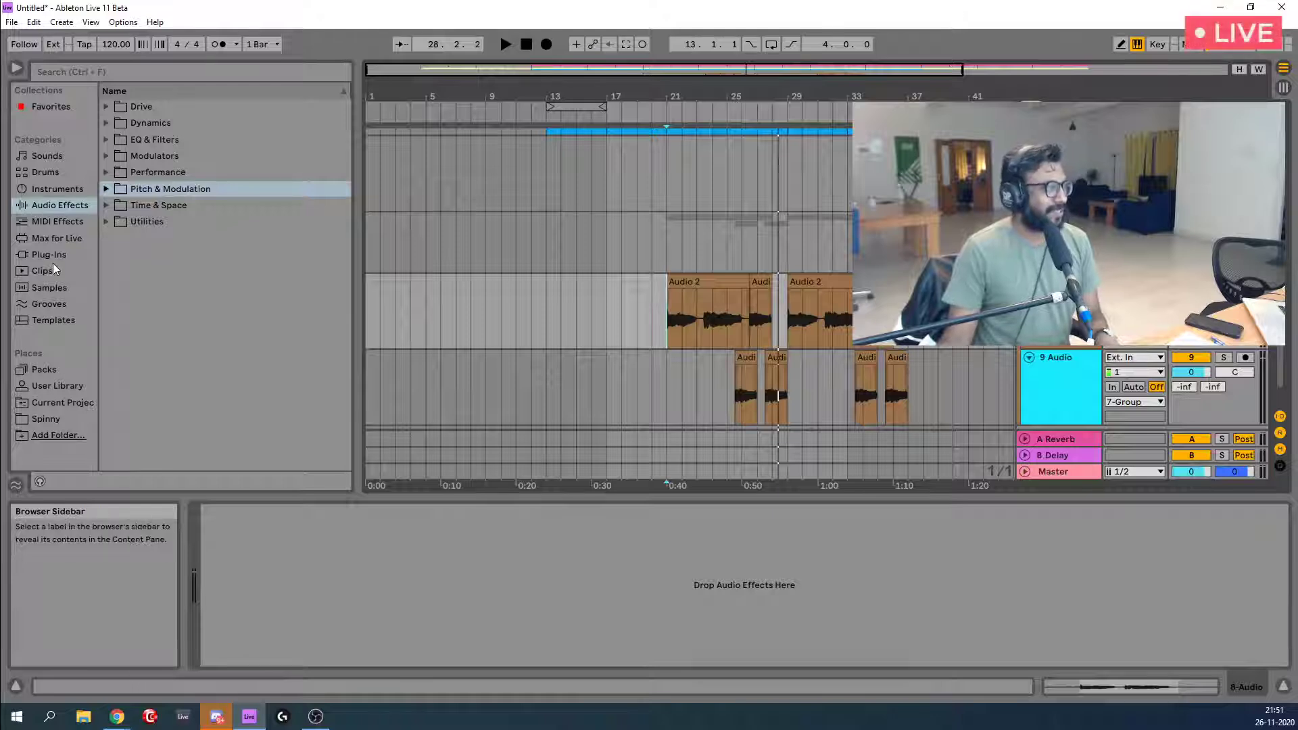
Add the Spectral Resonator effect from Pitch & Modulation to the 7 Group track and play it back.
{"action": "left_click", "coordinate": [105, 190]}
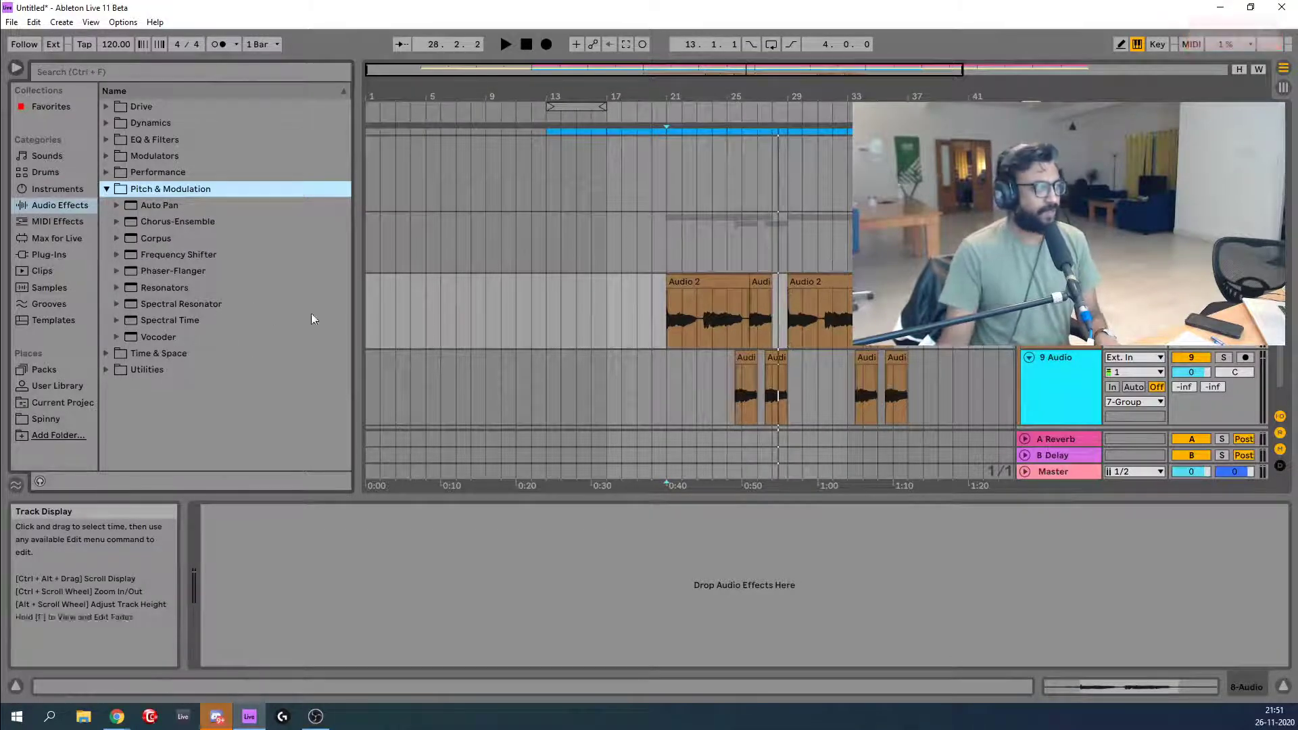
{"action": "left_click_drag", "start_coordinate": [194, 304], "coordinate": [678, 237]}
{"action": "key", "text": "space"}
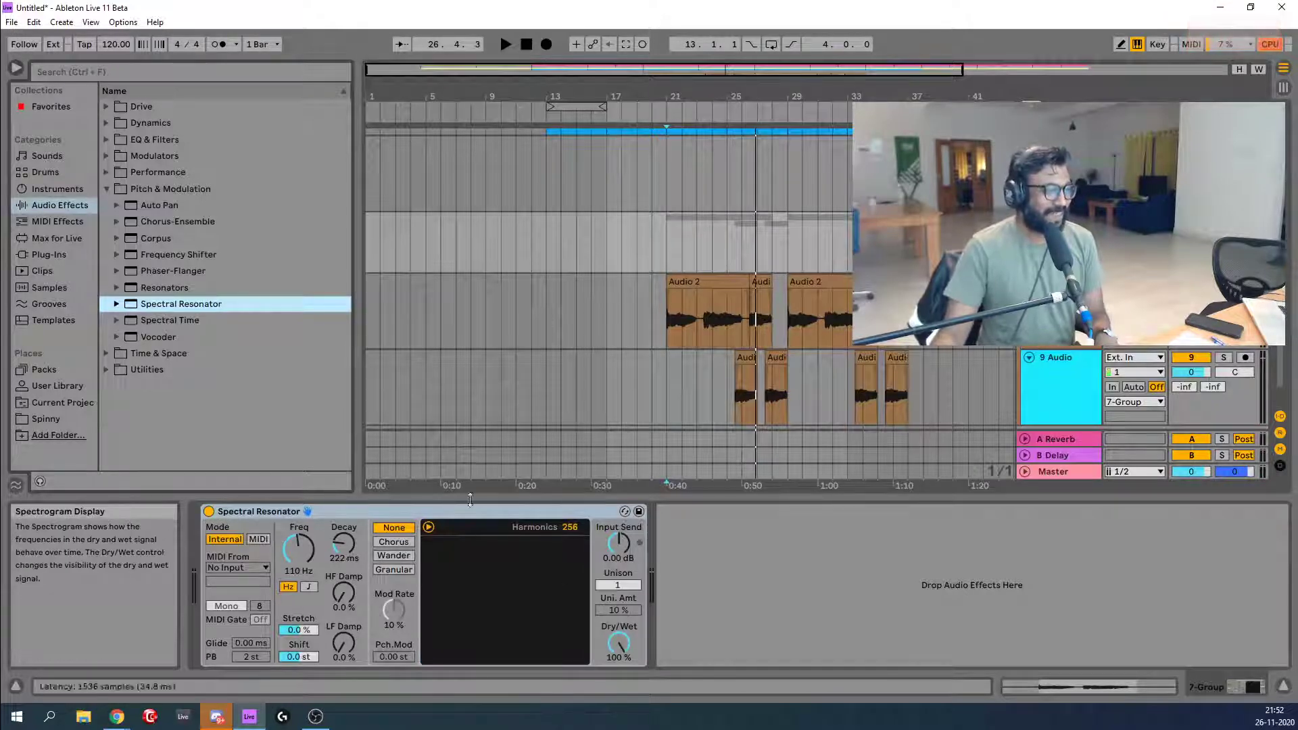
Set the Spectral Resonator to Chorus modulation with Unison 4 and a unison amount of 15% while listening.
{"action": "left_click", "coordinate": [391, 543]}
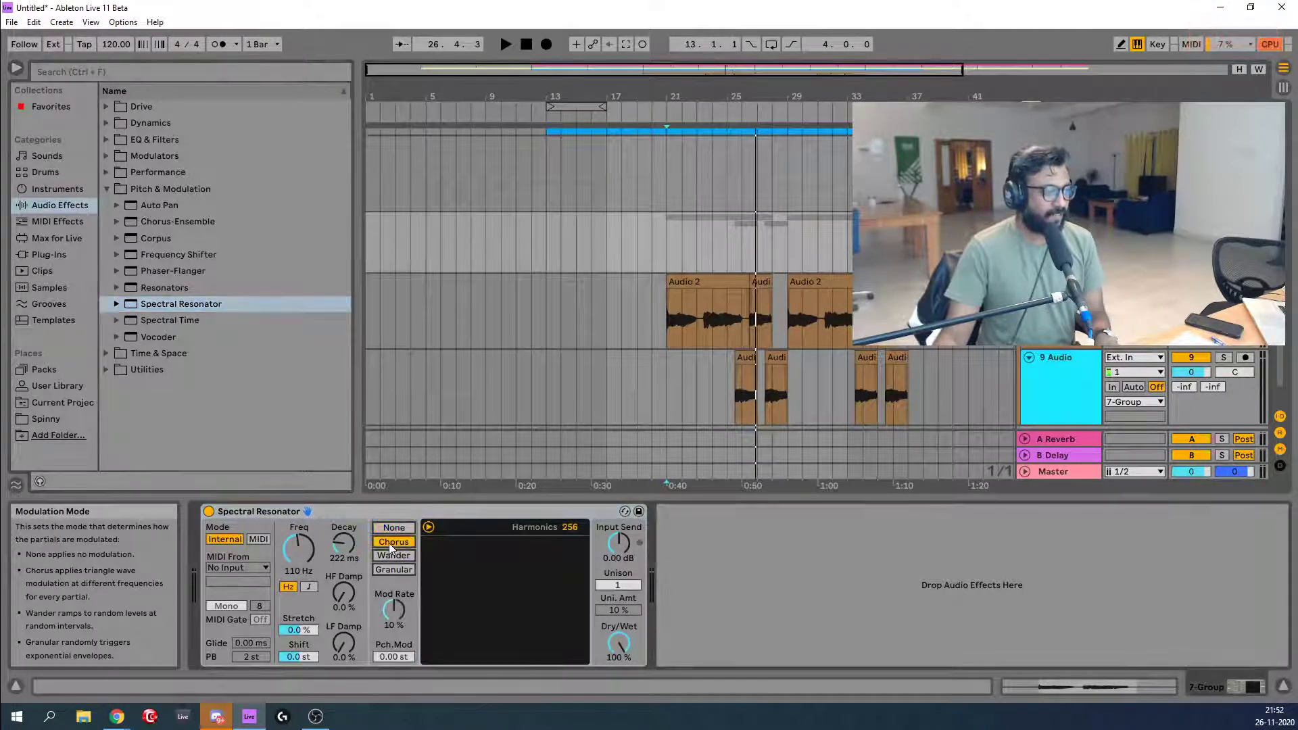
{"action": "key", "text": "space"}
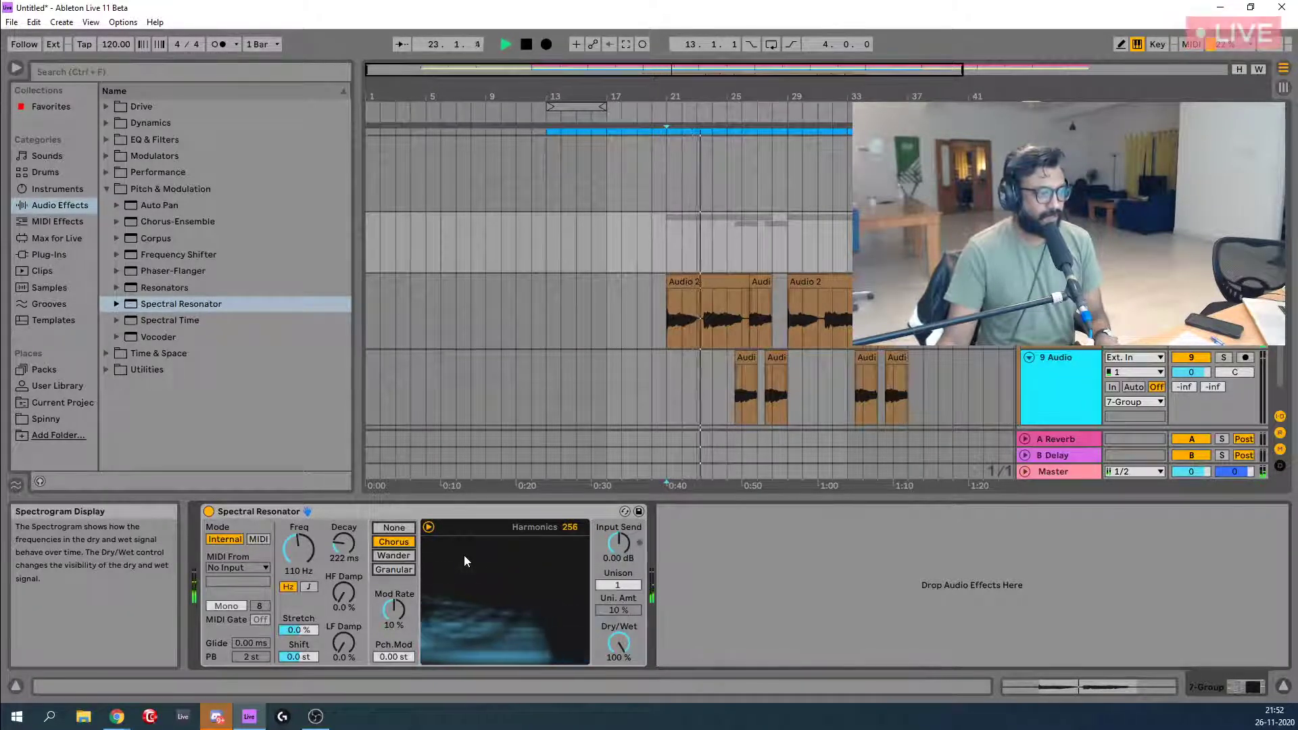
{"action": "left_click_drag", "start_coordinate": [599, 586], "coordinate": [598, 561]}
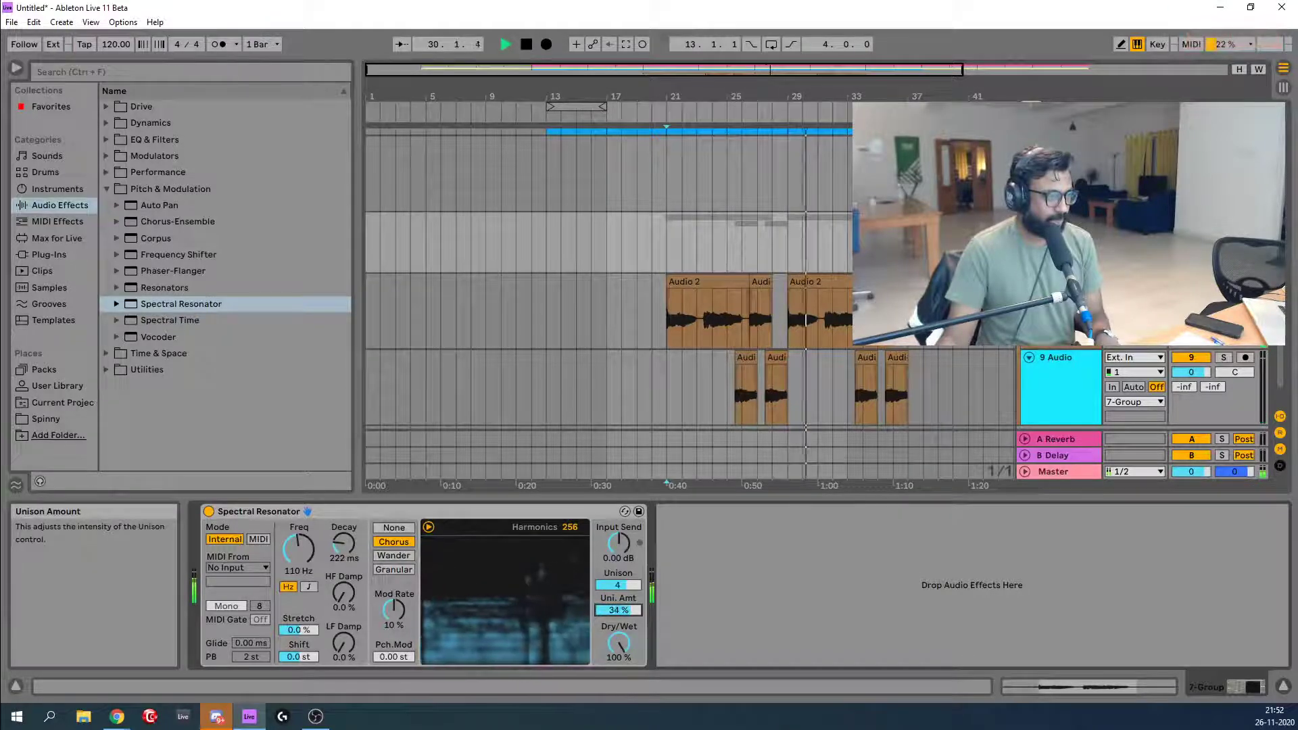
{"action": "left_click_drag", "start_coordinate": [622, 611], "coordinate": [622, 608]}
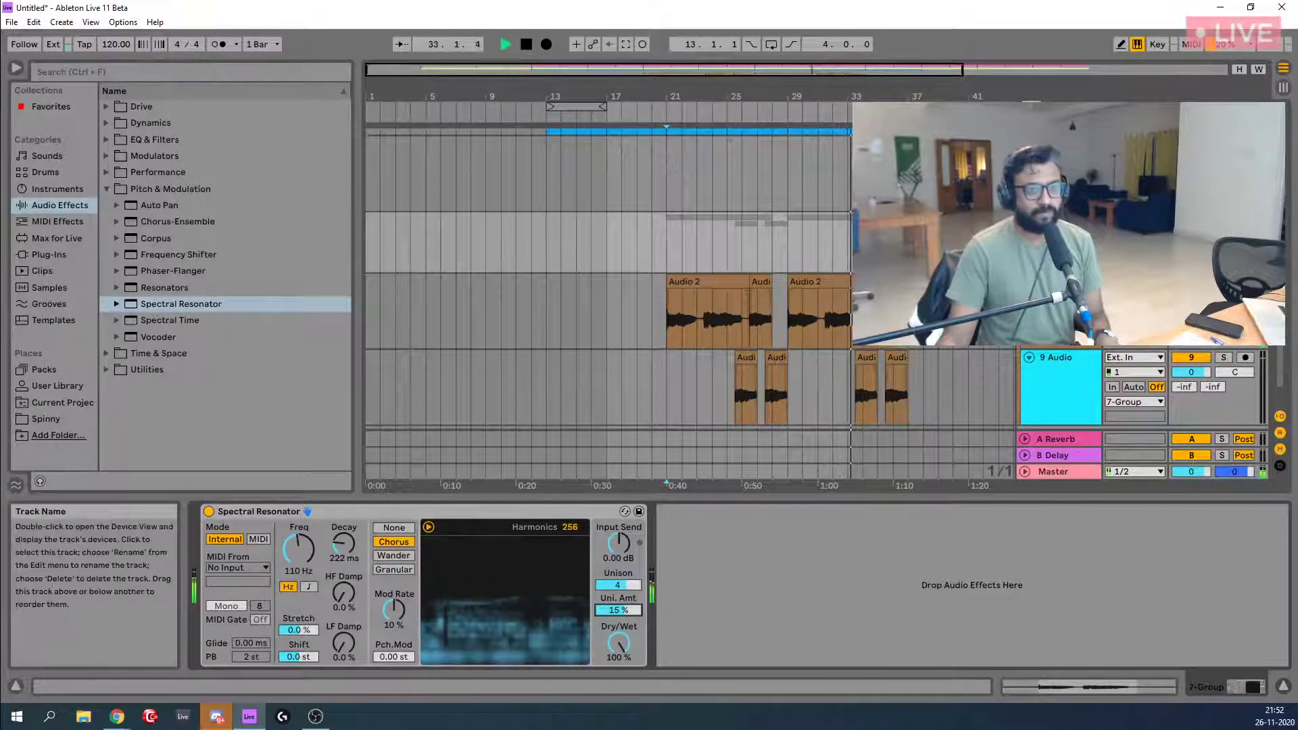
{"action": "key", "text": "space"}
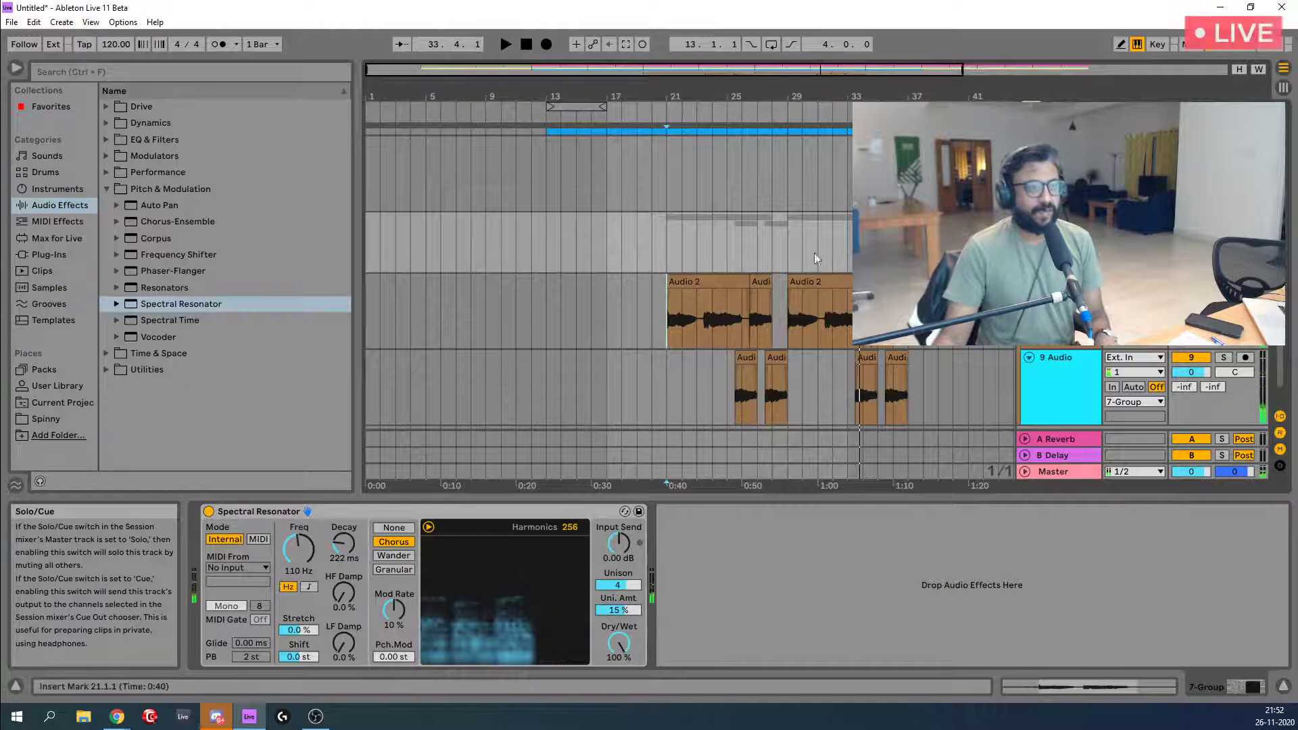
Play from bar 20, adjust the 7 Group track's A-Reverb send, and set the Spectral Resonator decay to 1.18 s.
{"action": "left_click", "coordinate": [652, 240]}
{"action": "key", "text": "space"}
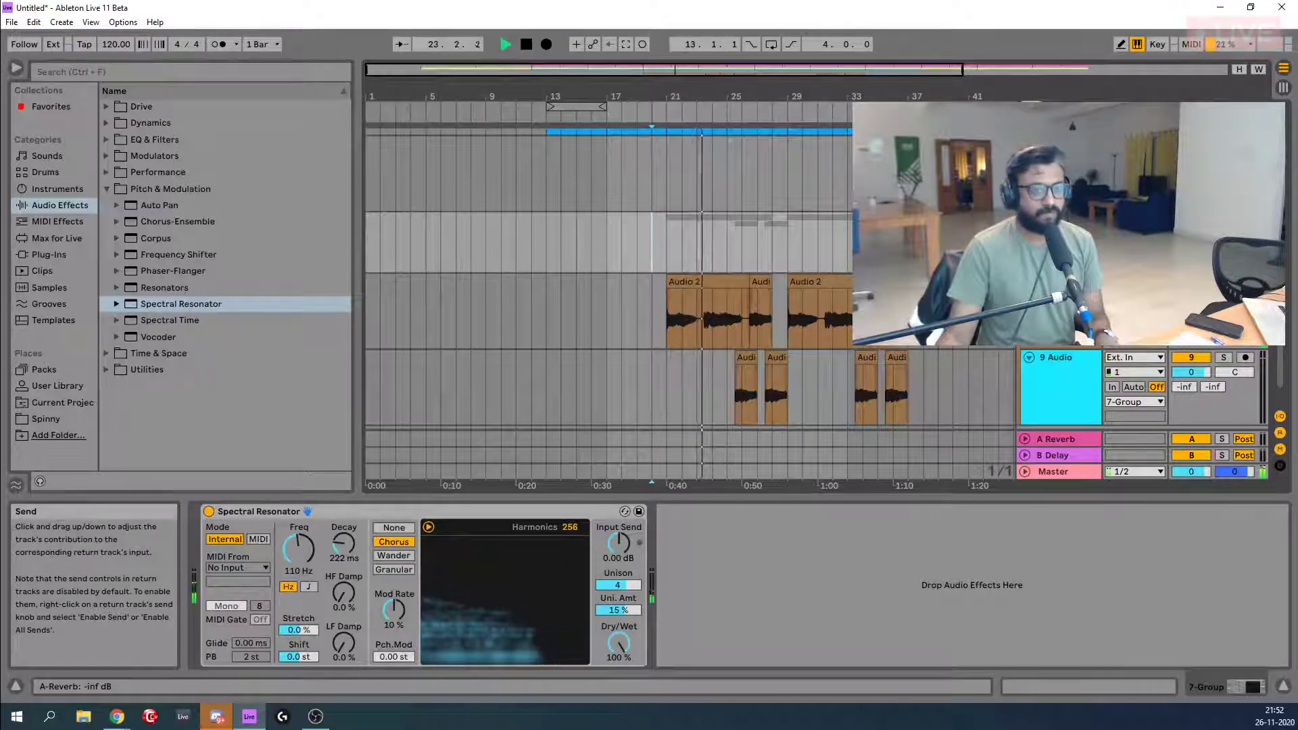
{"action": "left_click_drag", "start_coordinate": [1191, 235], "coordinate": [1192, 228]}
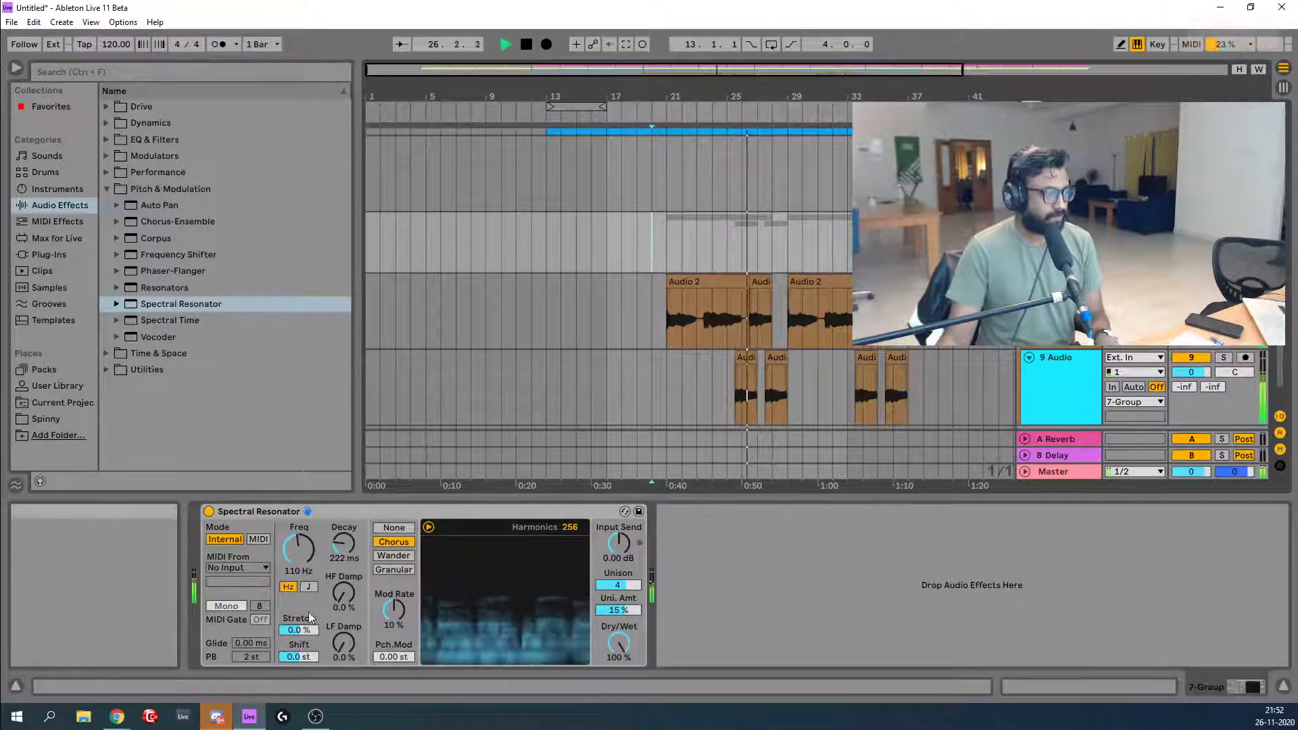
{"action": "left_click_drag", "start_coordinate": [344, 544], "coordinate": [344, 504]}
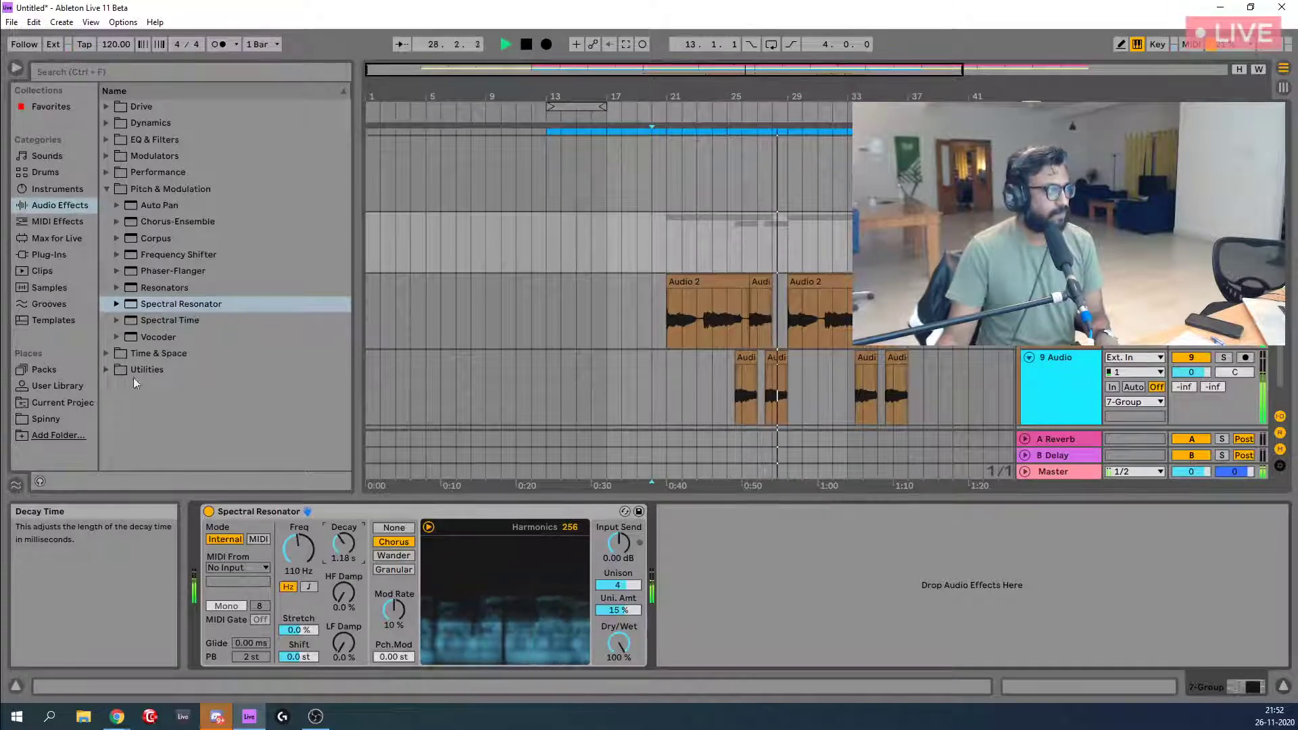
Add the Utility effect after the Spectral Resonator on the 7 Group track and set its gain to 6.67 dB.
{"action": "left_click", "coordinate": [131, 371]}
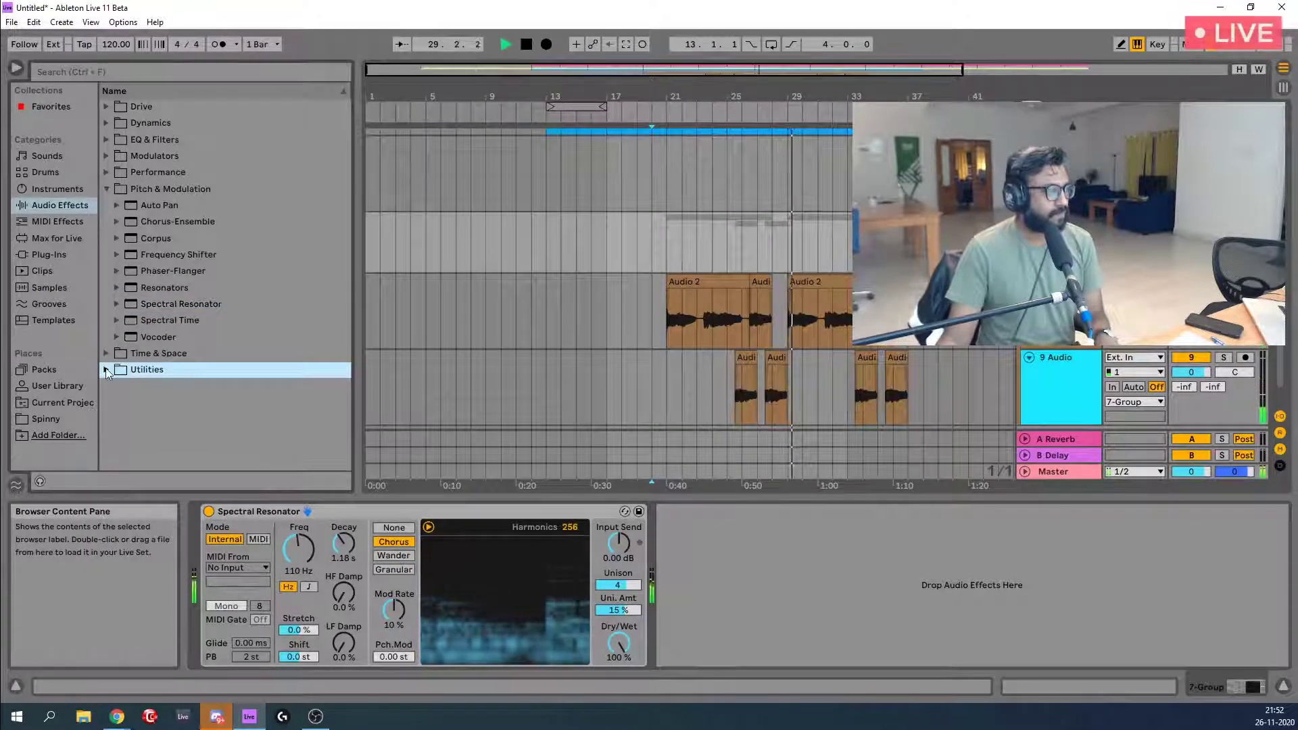
{"action": "left_click", "coordinate": [105, 369]}
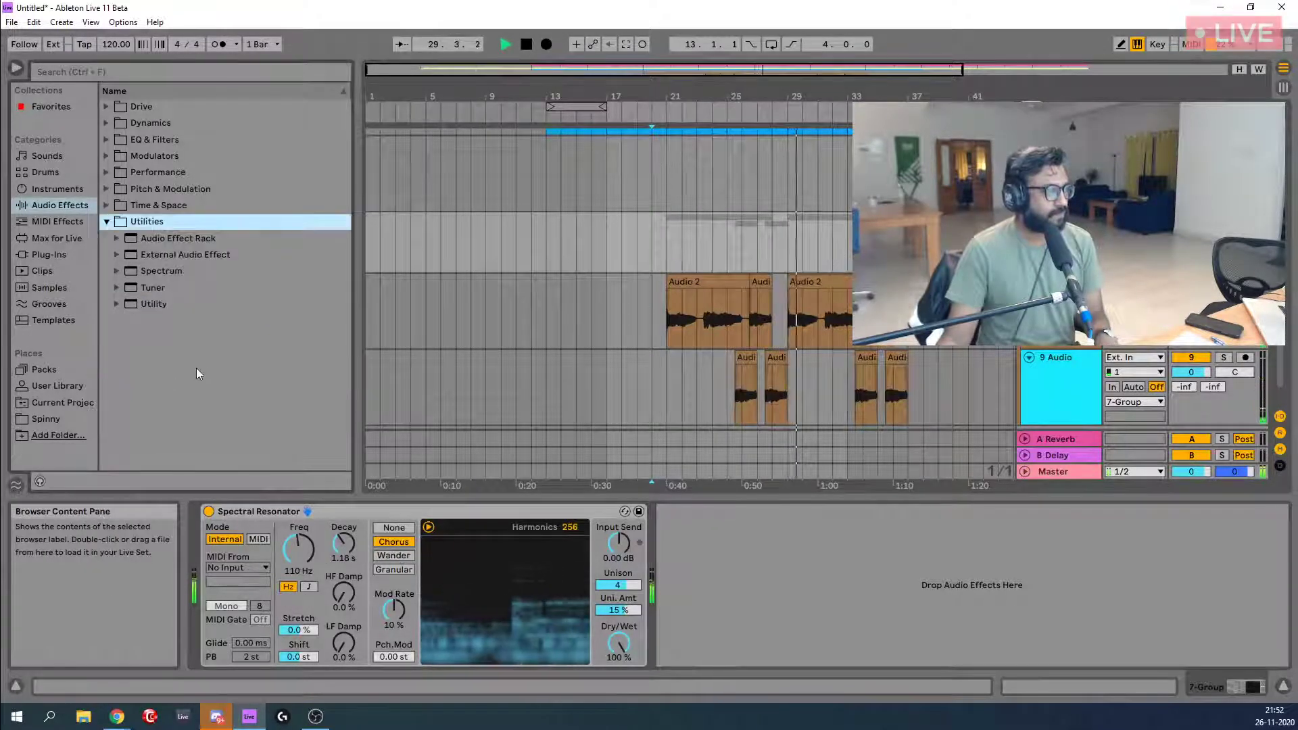
{"action": "left_click", "coordinate": [157, 303]}
{"action": "left_click_drag", "start_coordinate": [616, 510], "coordinate": [701, 556]}
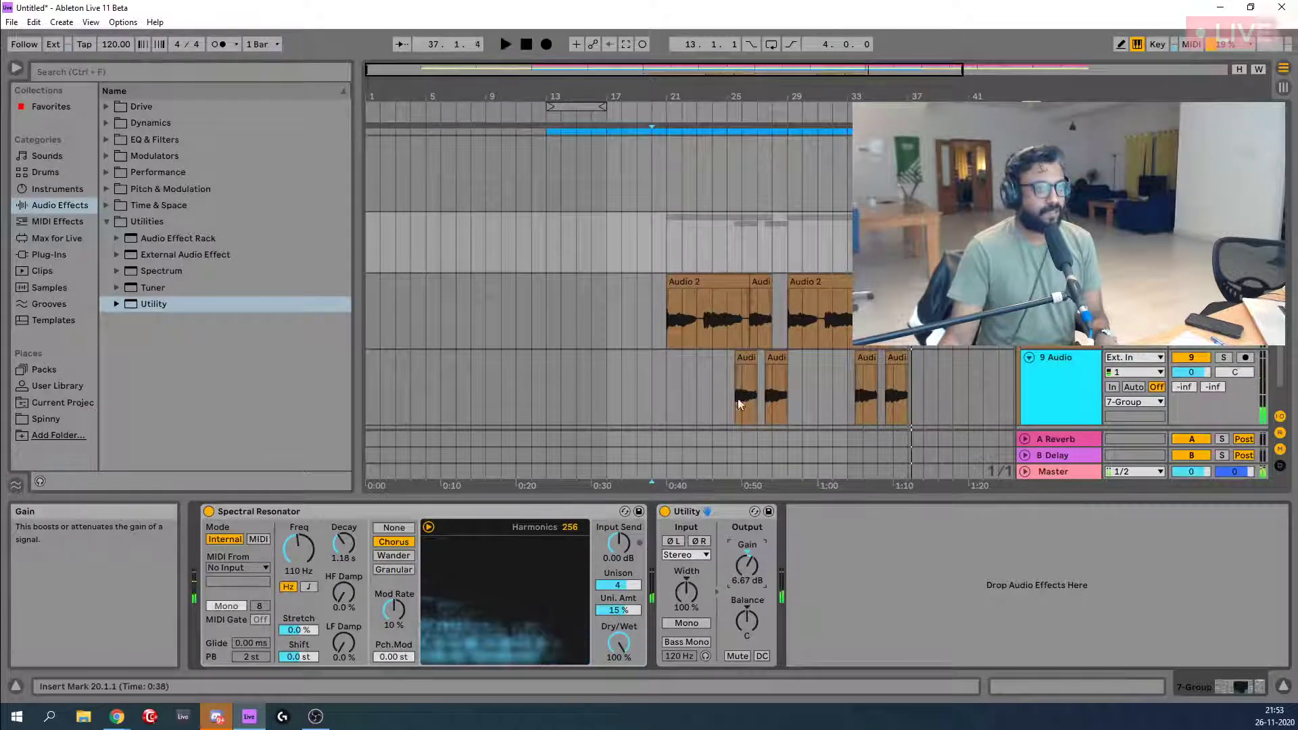
Select bars 21 to 29 across the 8 Audio and 9 Audio tracks and loop that range.
{"action": "left_click", "coordinate": [676, 282]}
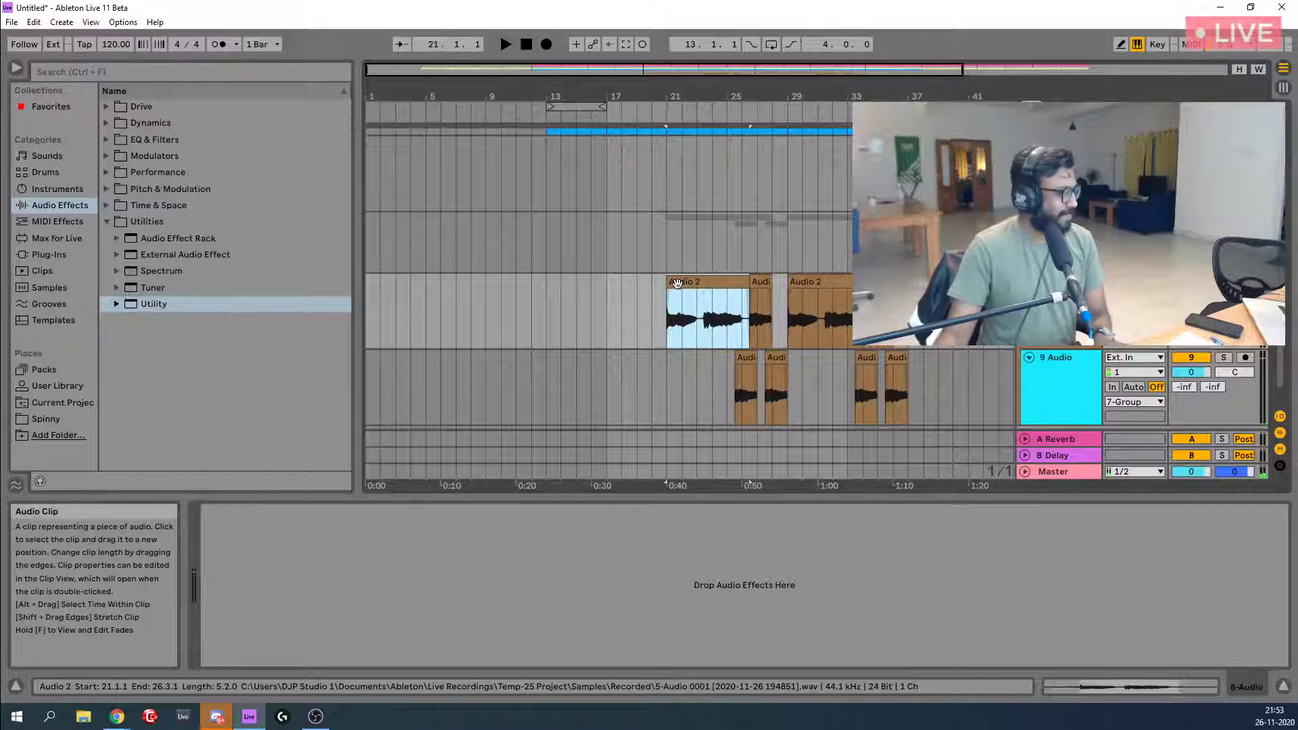
{"action": "left_click", "coordinate": [785, 397], "text": "shift"}
{"action": "left_click", "coordinate": [785, 383], "text": "shift"}
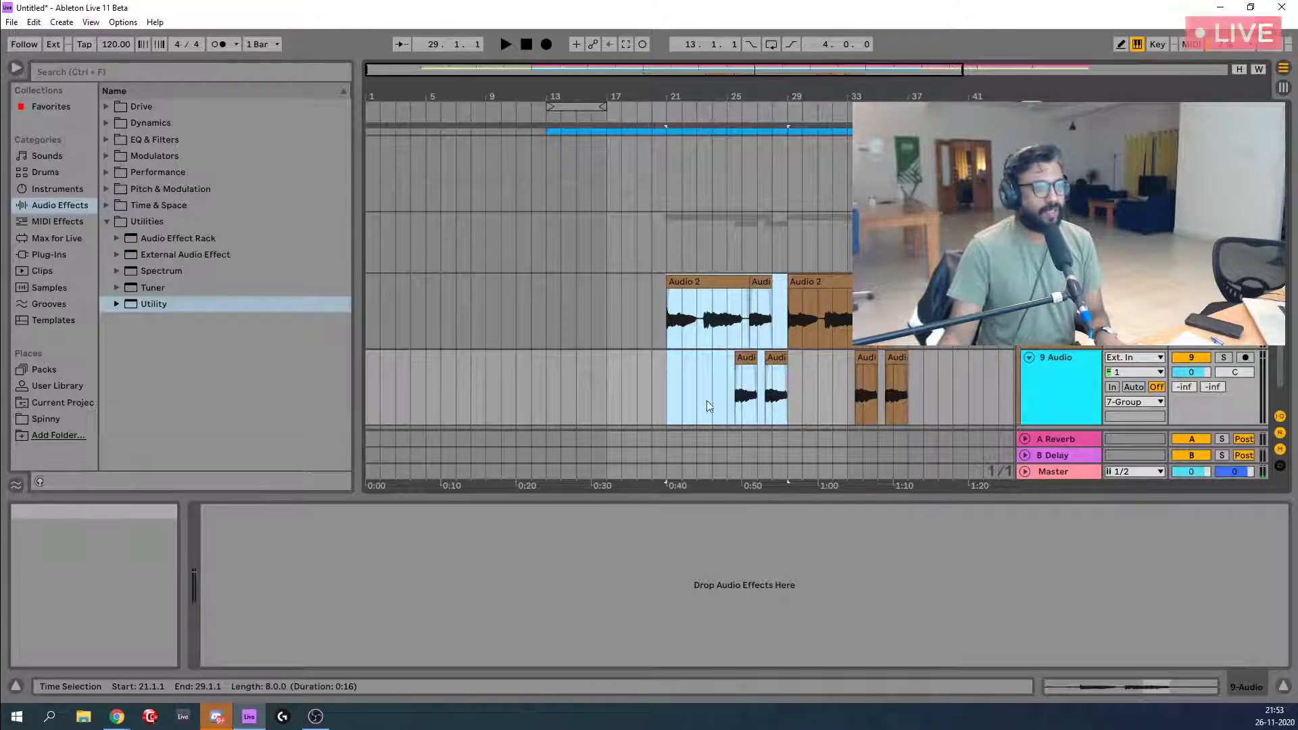
{"action": "left_click", "coordinate": [1059, 236]}
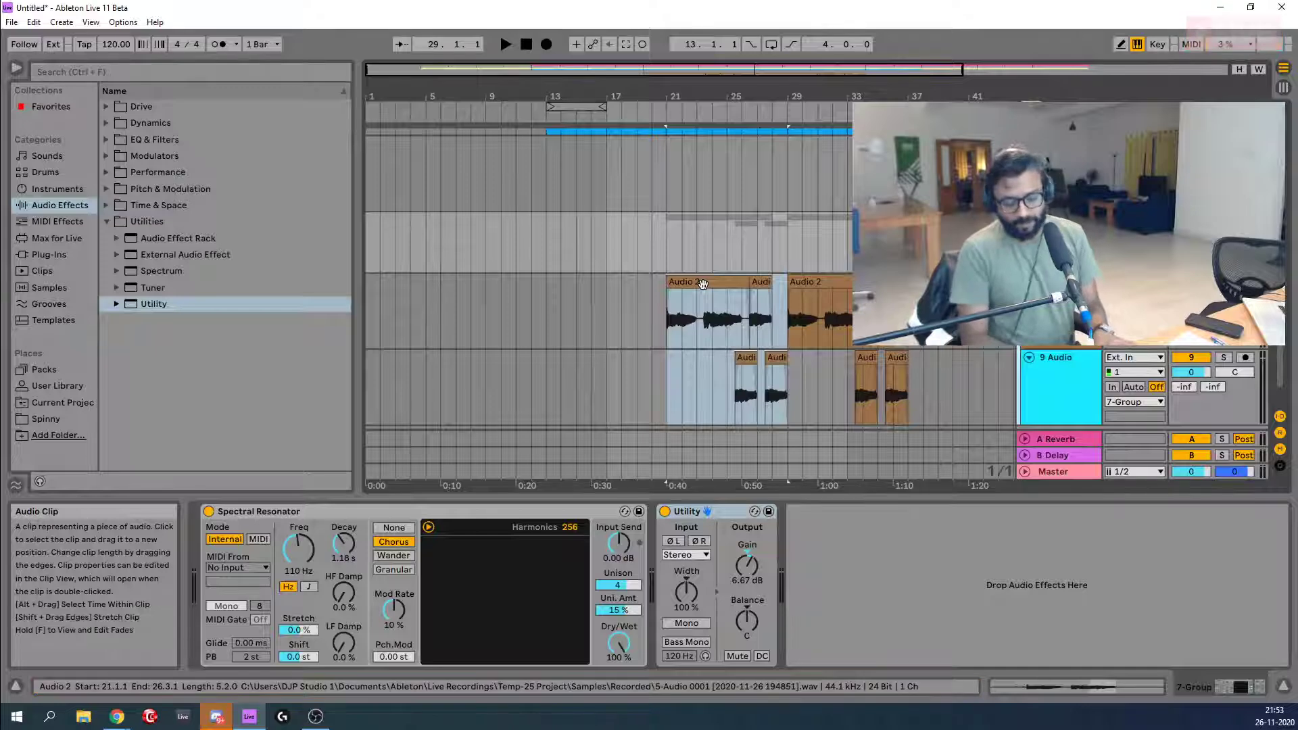
{"action": "key", "text": "ctrl+l"}
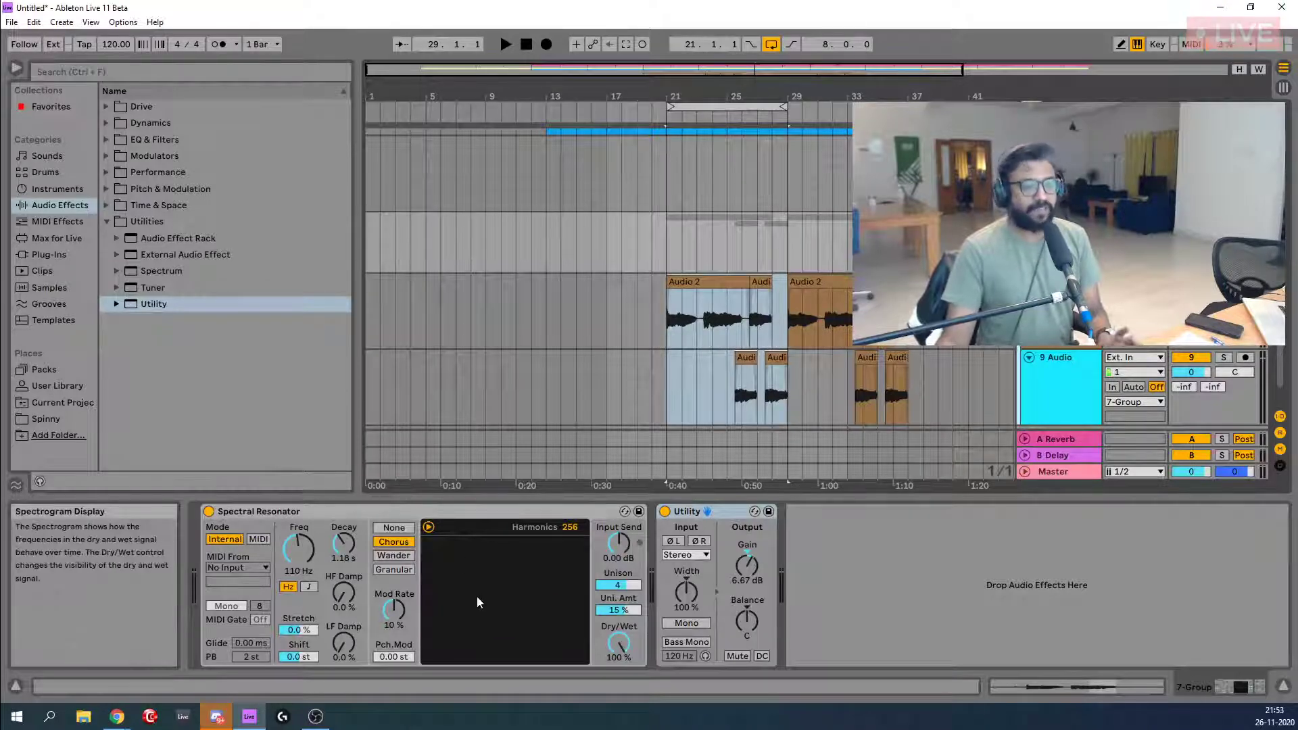
Set the 7 Group track's Spectral Resonator to MIDI mode with 6-MIDI as its source and briefly play it.
{"action": "left_click", "coordinate": [258, 539]}
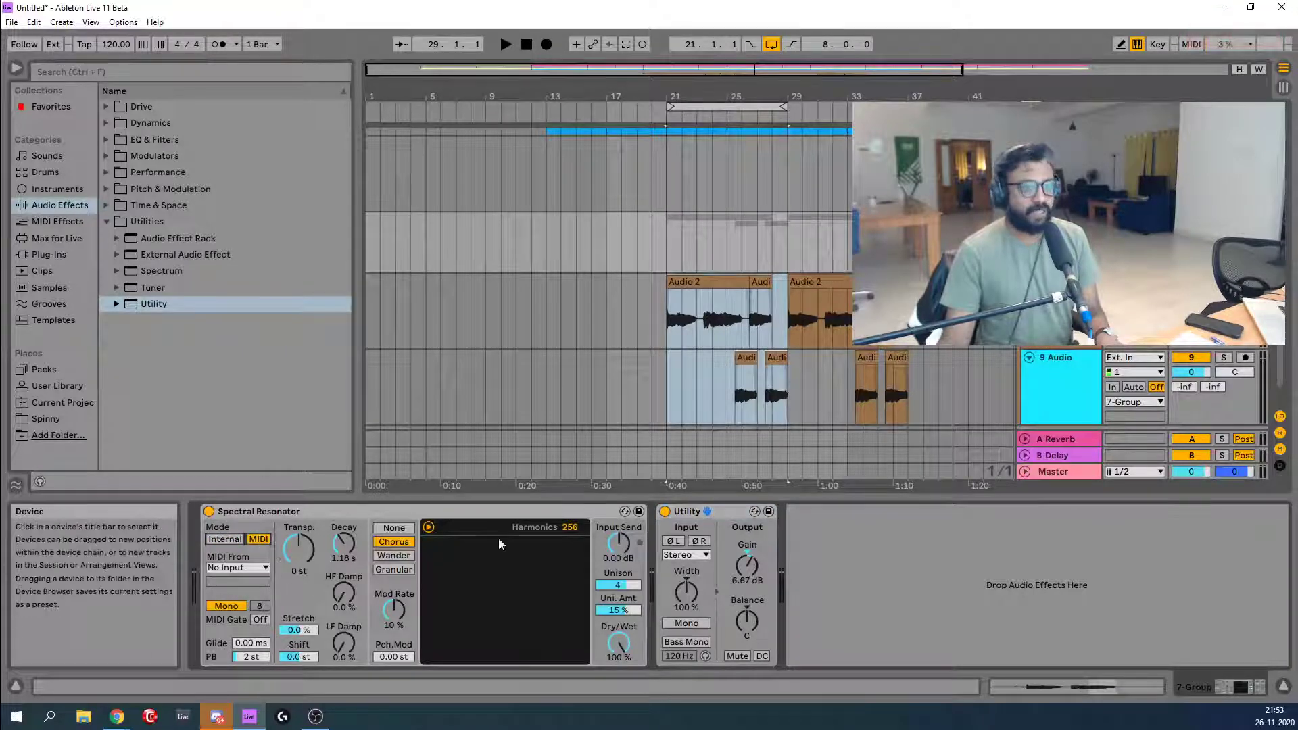
{"action": "scroll", "coordinate": [933, 270], "scroll_direction": "up", "scroll_amount": 1}
{"action": "scroll", "coordinate": [933, 270], "scroll_direction": "up", "scroll_amount": 1}
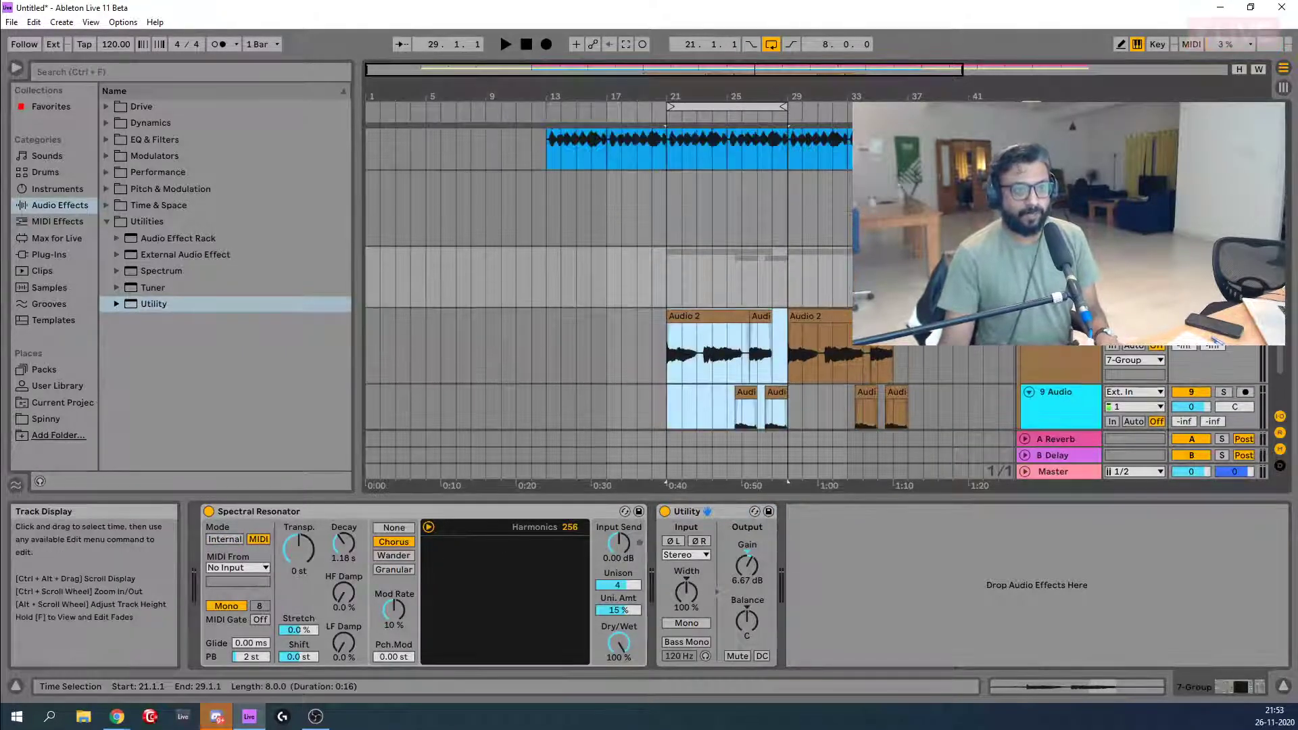
{"action": "left_click", "coordinate": [260, 567]}
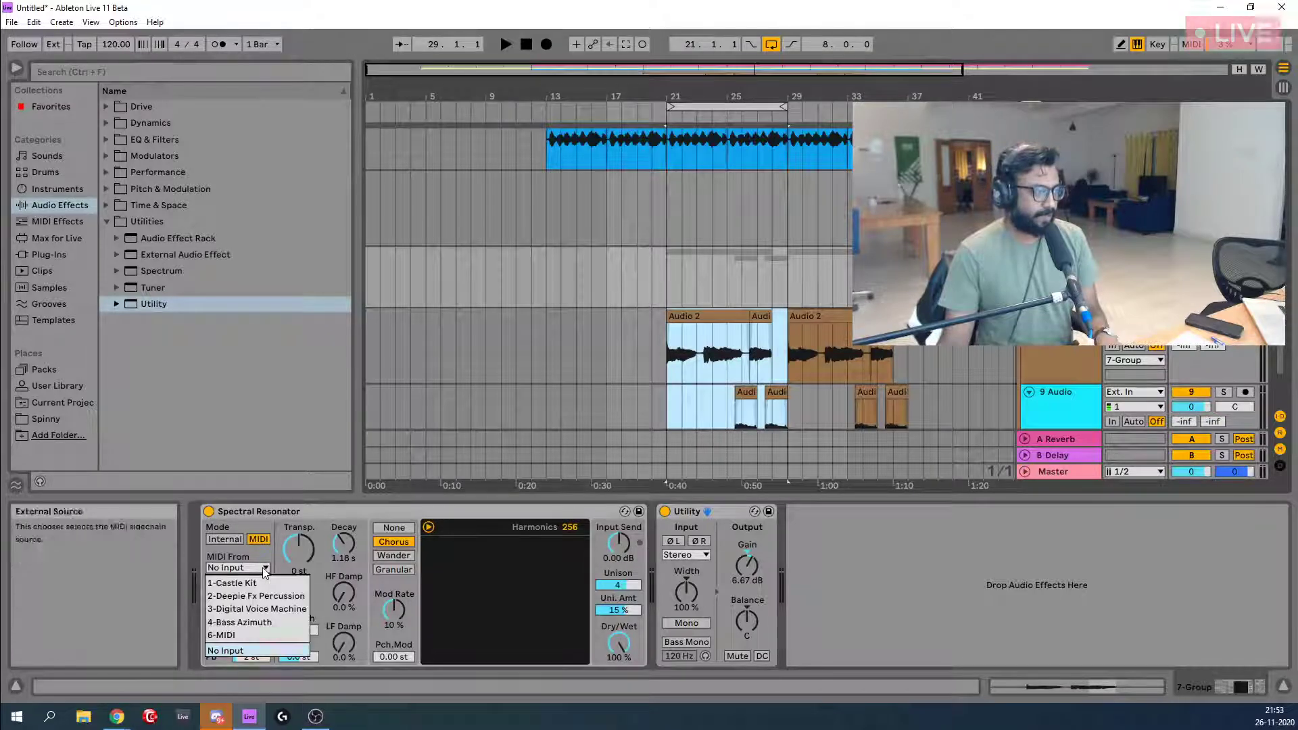
{"action": "left_click", "coordinate": [274, 636]}
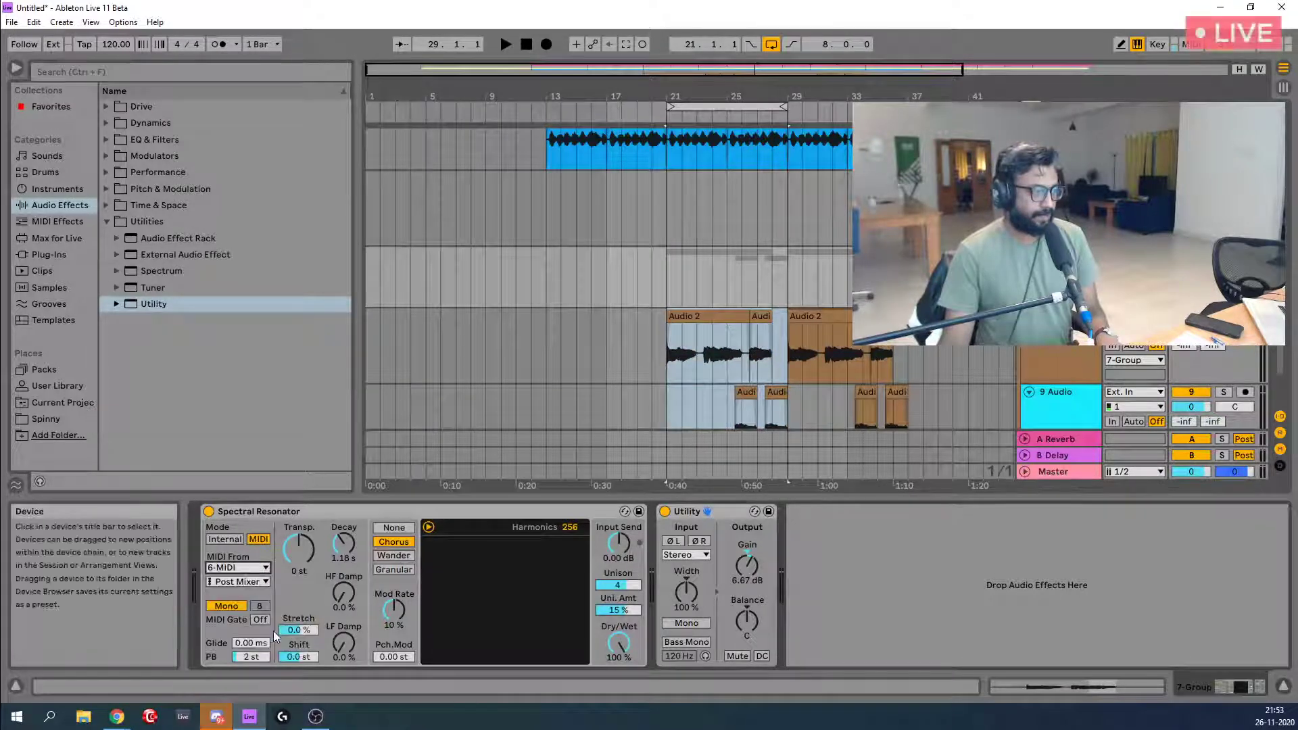
{"action": "key", "text": "space"}
{"action": "key", "text": "space"}
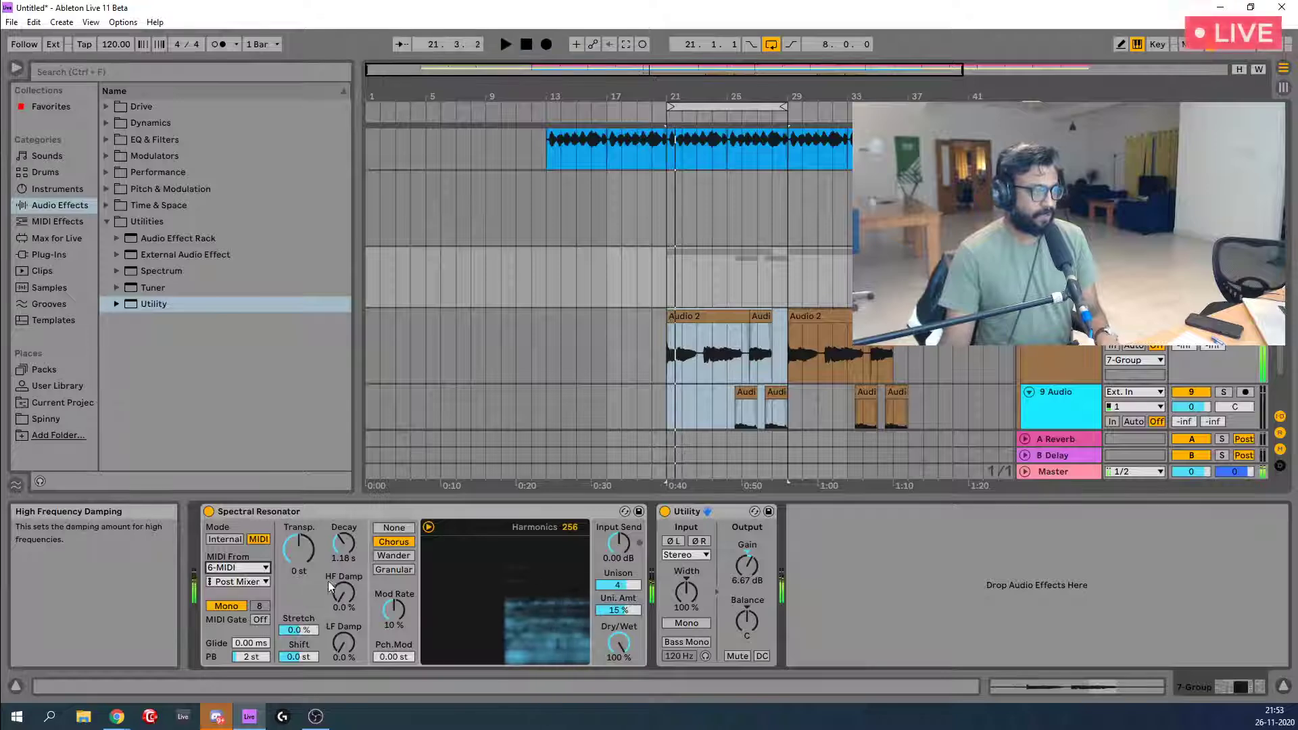
Switch the Spectral Resonator from Mono to Poly and audition it from around bars 19 to 22.
{"action": "left_click", "coordinate": [224, 606]}
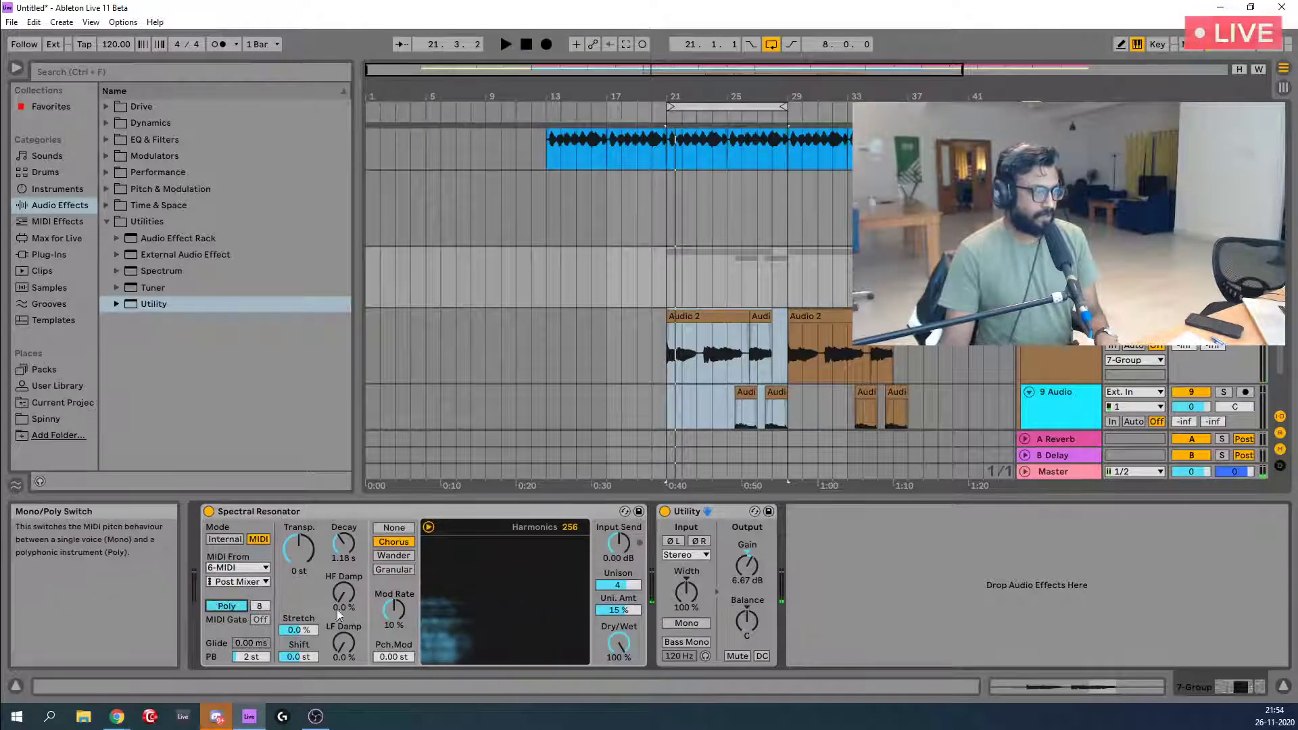
{"action": "key", "text": "space"}
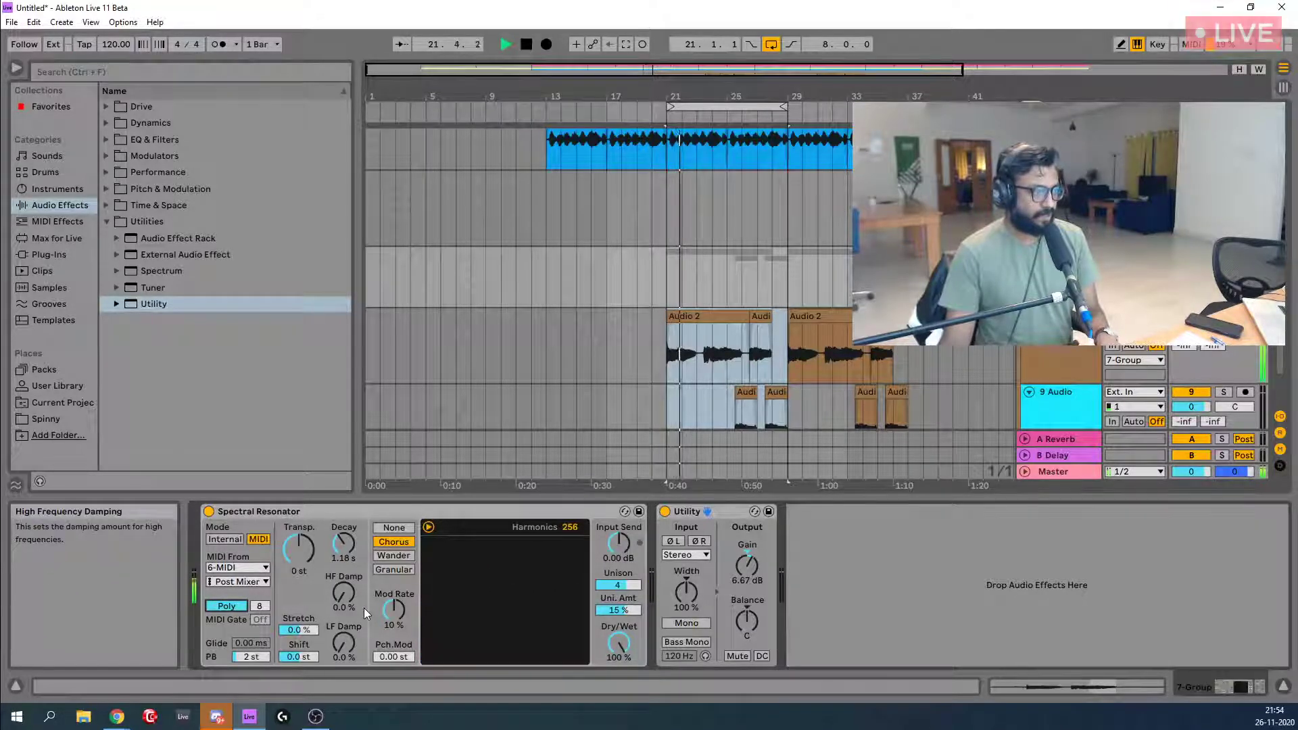
{"action": "key", "text": "space"}
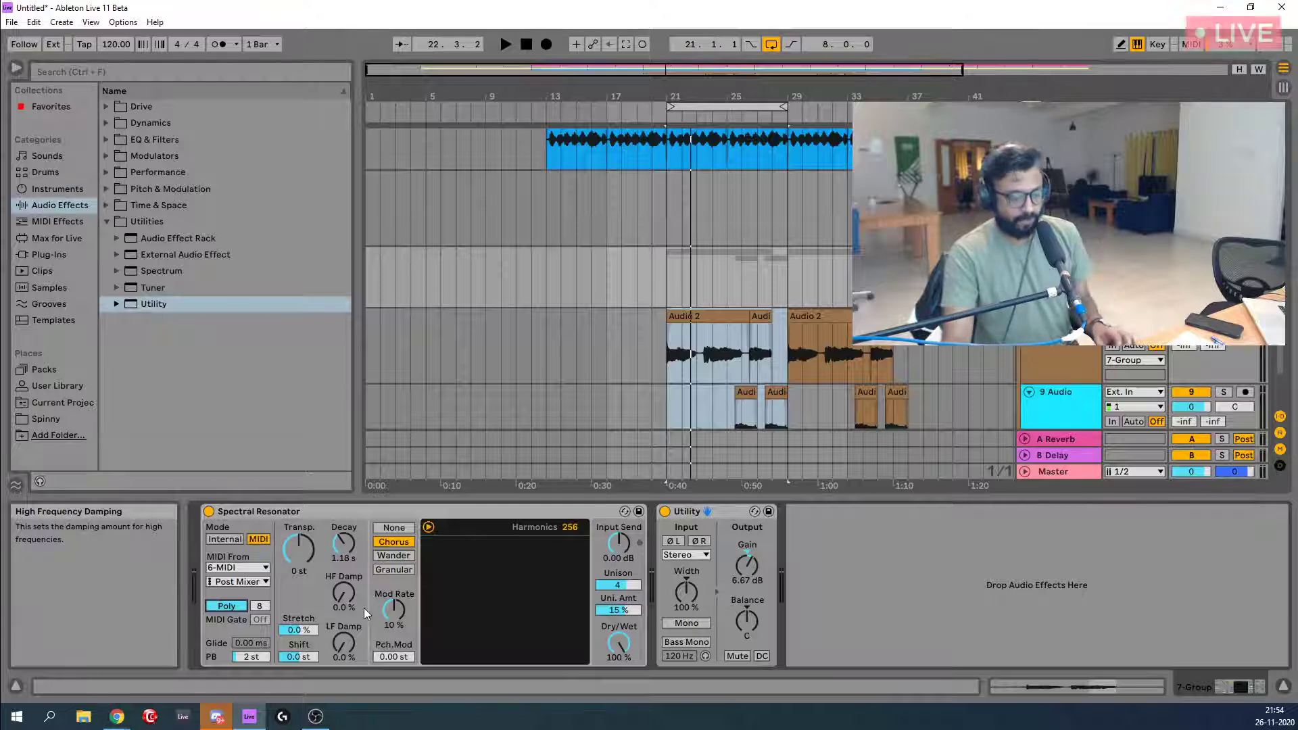
{"action": "left_click", "coordinate": [651, 279]}
{"action": "key", "text": "space"}
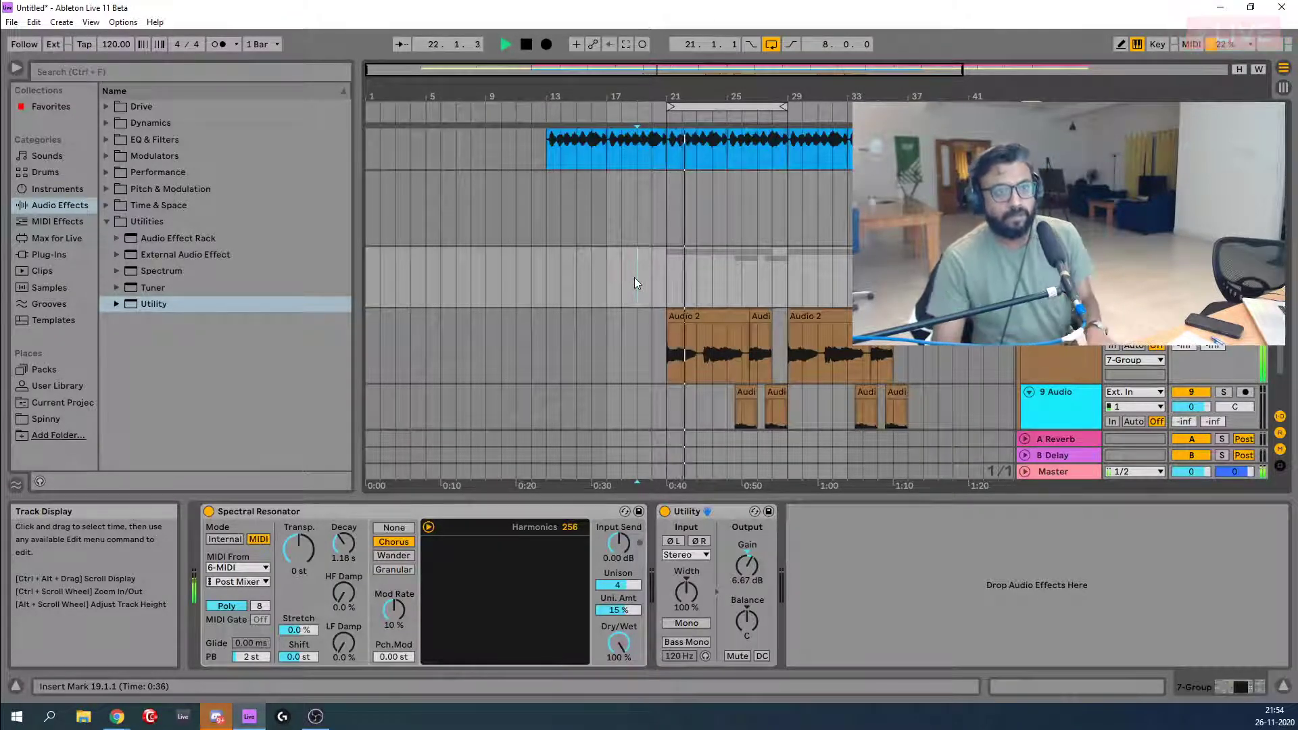
{"action": "key", "text": "space"}
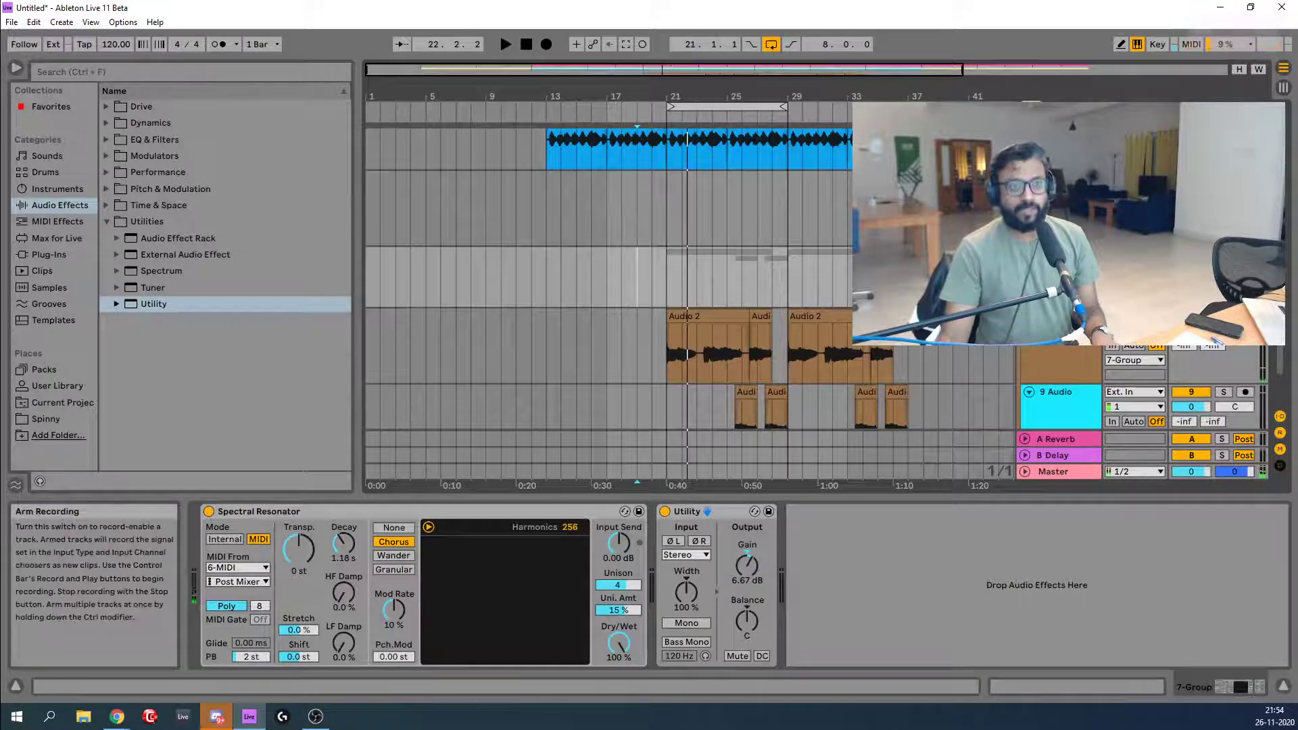
Select the empty 6-MIDI track and play the looped section to test the resonator.
{"action": "left_click", "coordinate": [637, 227]}
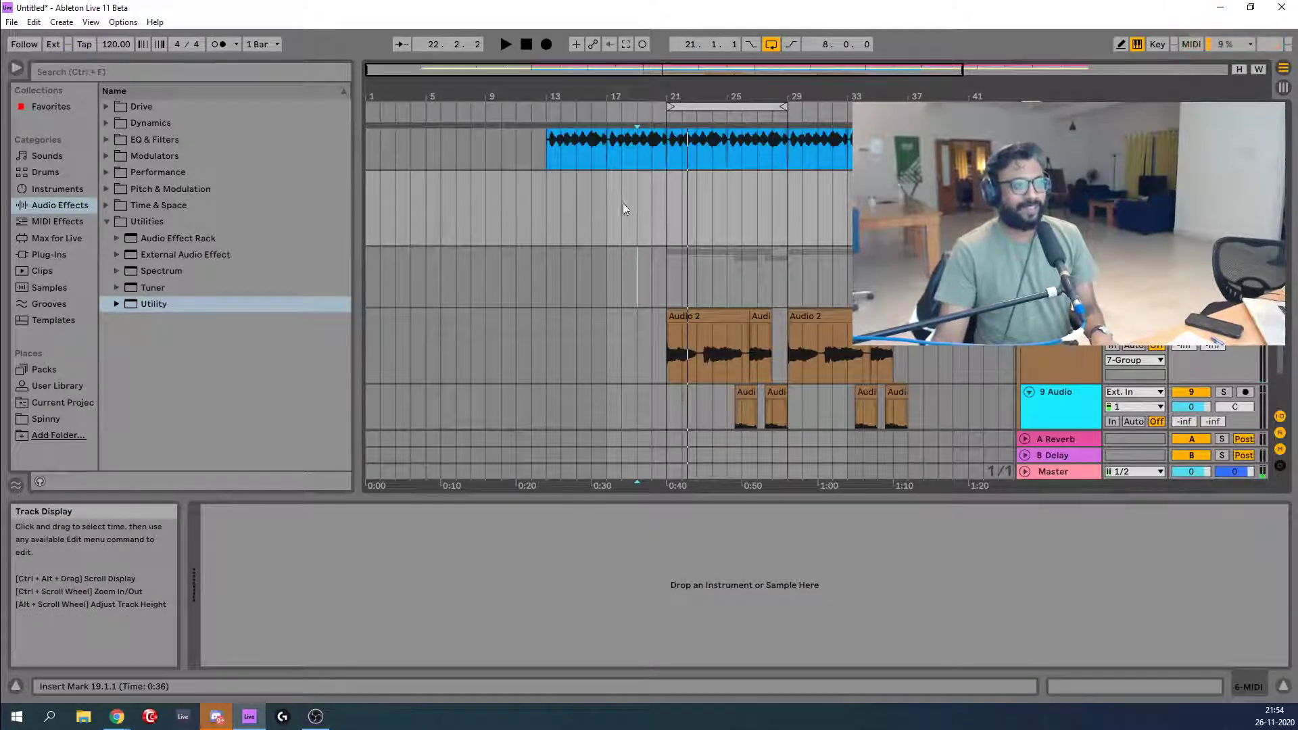
{"action": "key", "text": "space"}
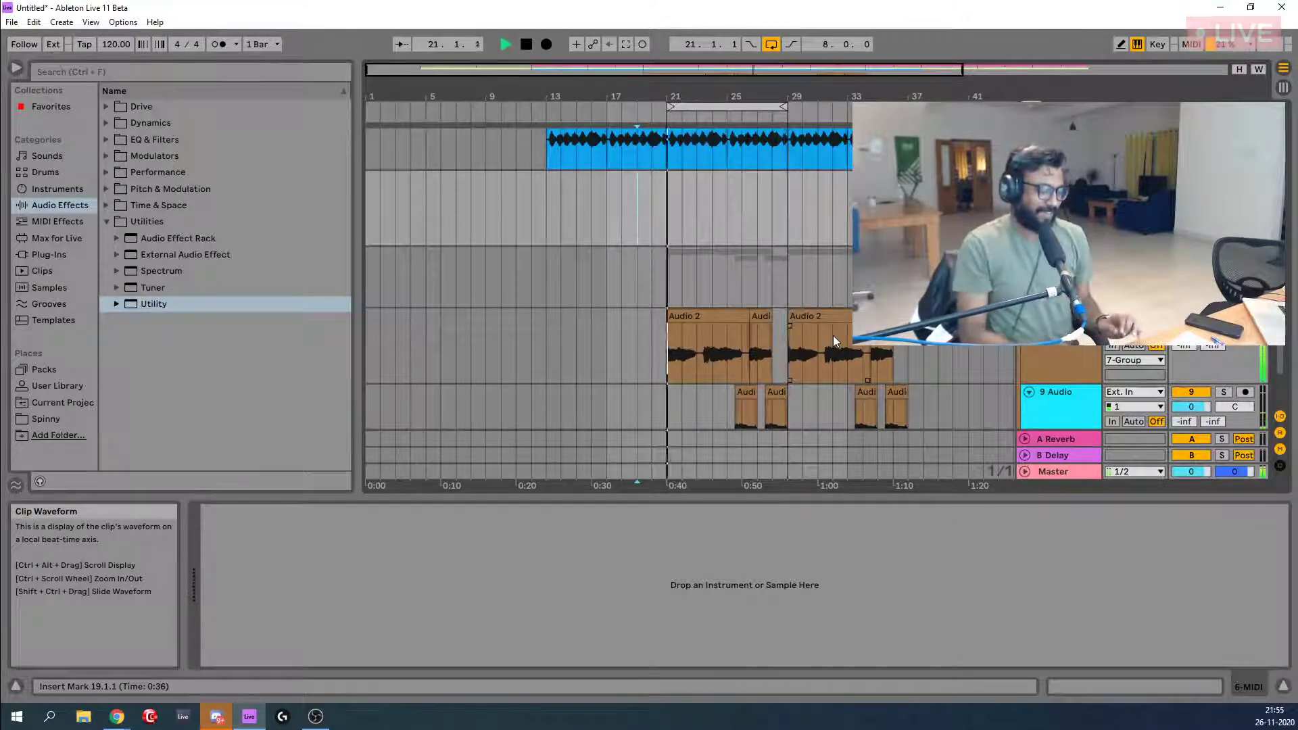
{"action": "key", "text": "space"}
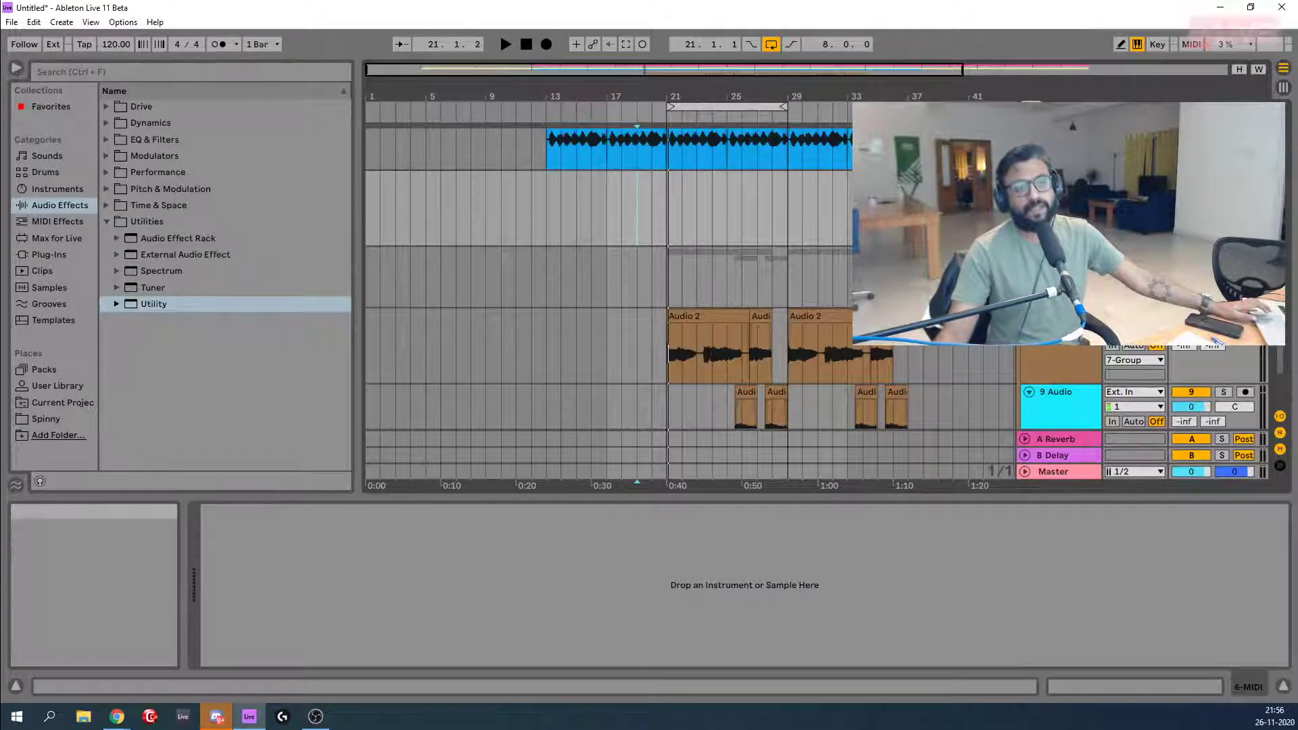
Return the Spectral Resonator to Internal mode with its frequency as note A1, and play the loop from bar 21.
{"action": "left_click", "coordinate": [1060, 255]}
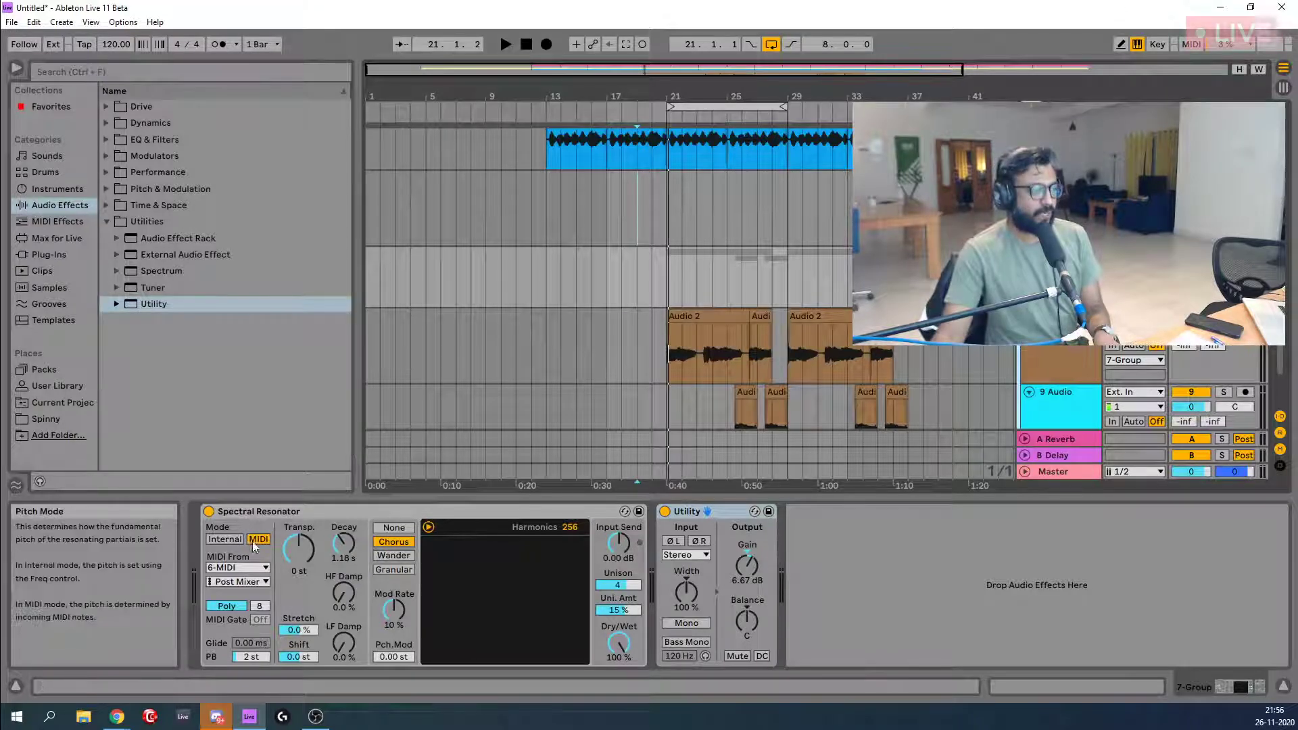
{"action": "left_click", "coordinate": [223, 540]}
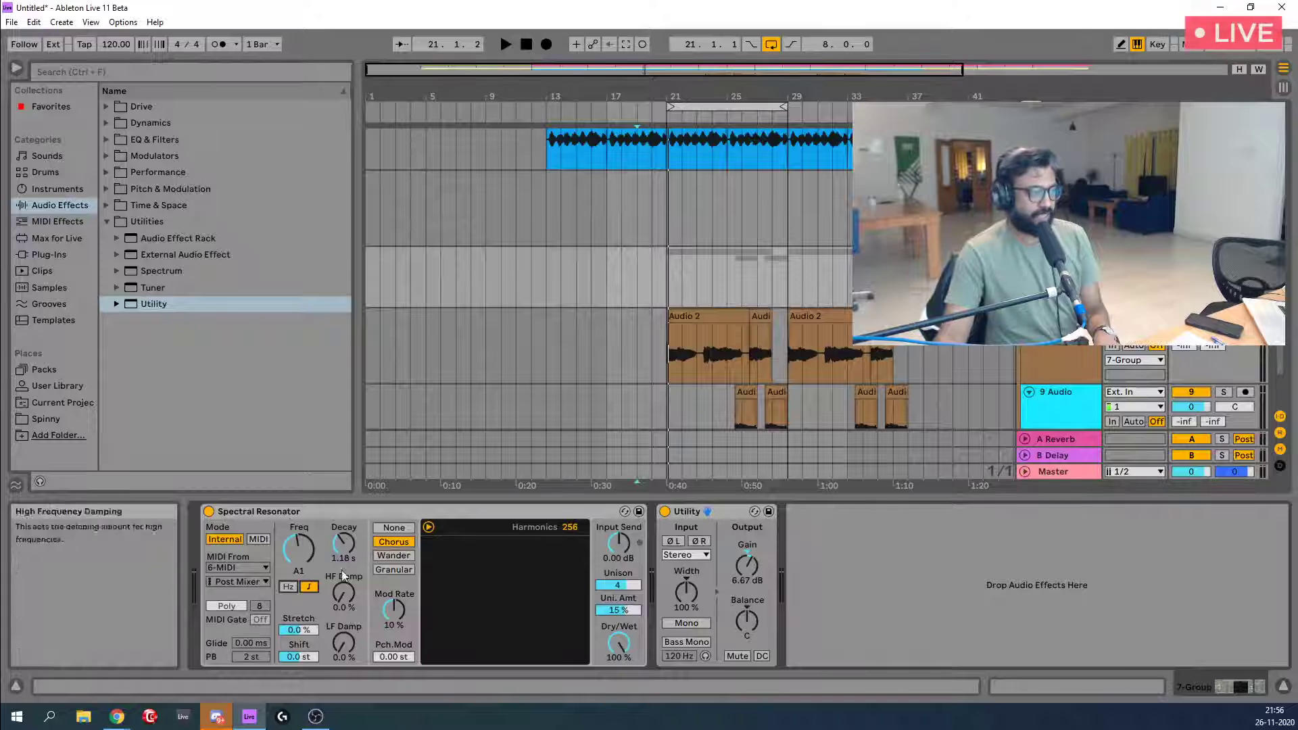
{"action": "key", "text": "space"}
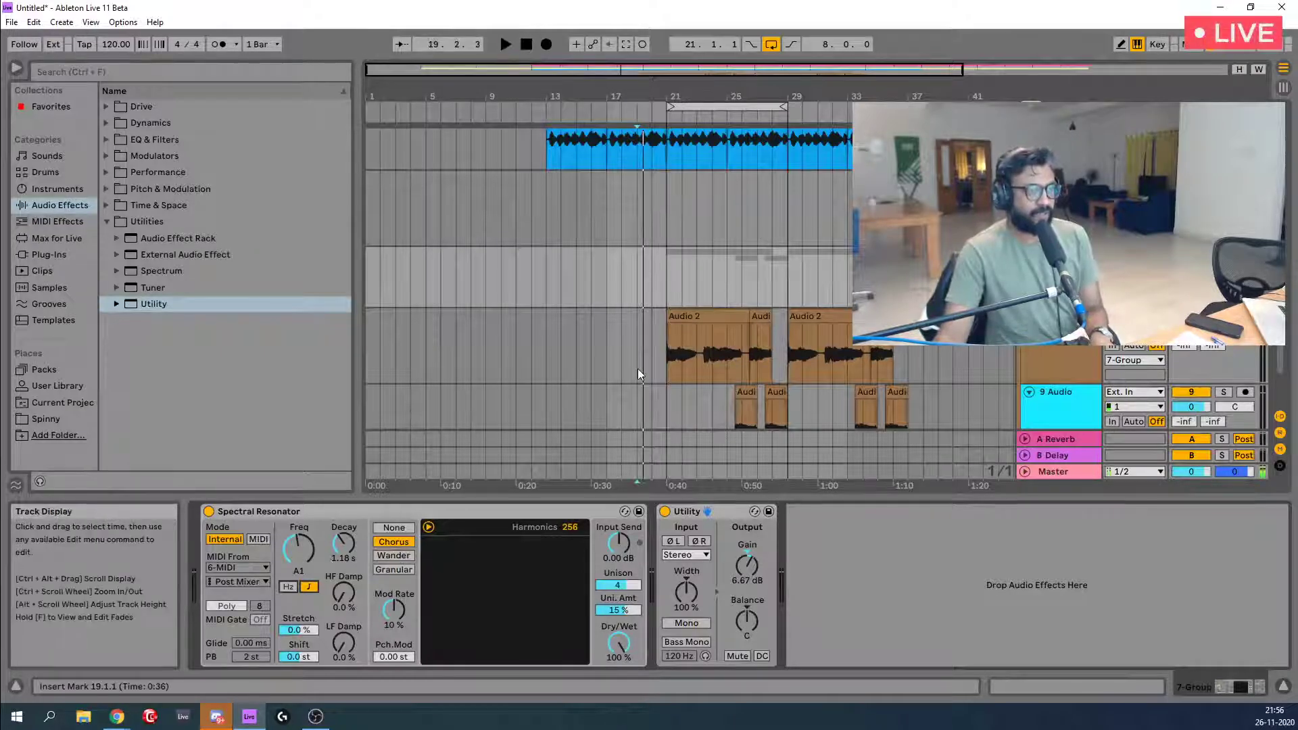
{"action": "left_click", "coordinate": [662, 338]}
{"action": "scroll", "coordinate": [703, 323], "scroll_direction": "down", "scroll_amount": 2}
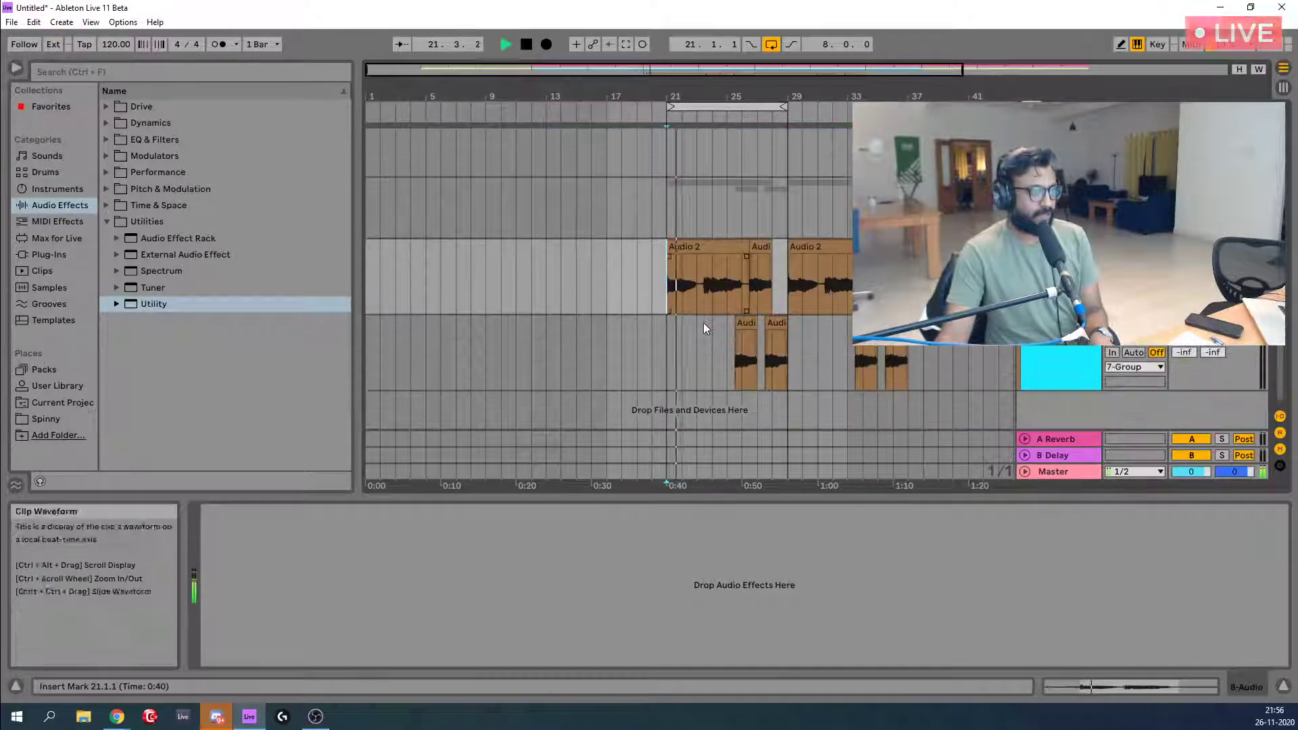
{"action": "scroll", "coordinate": [703, 322], "scroll_direction": "up", "scroll_amount": 2}
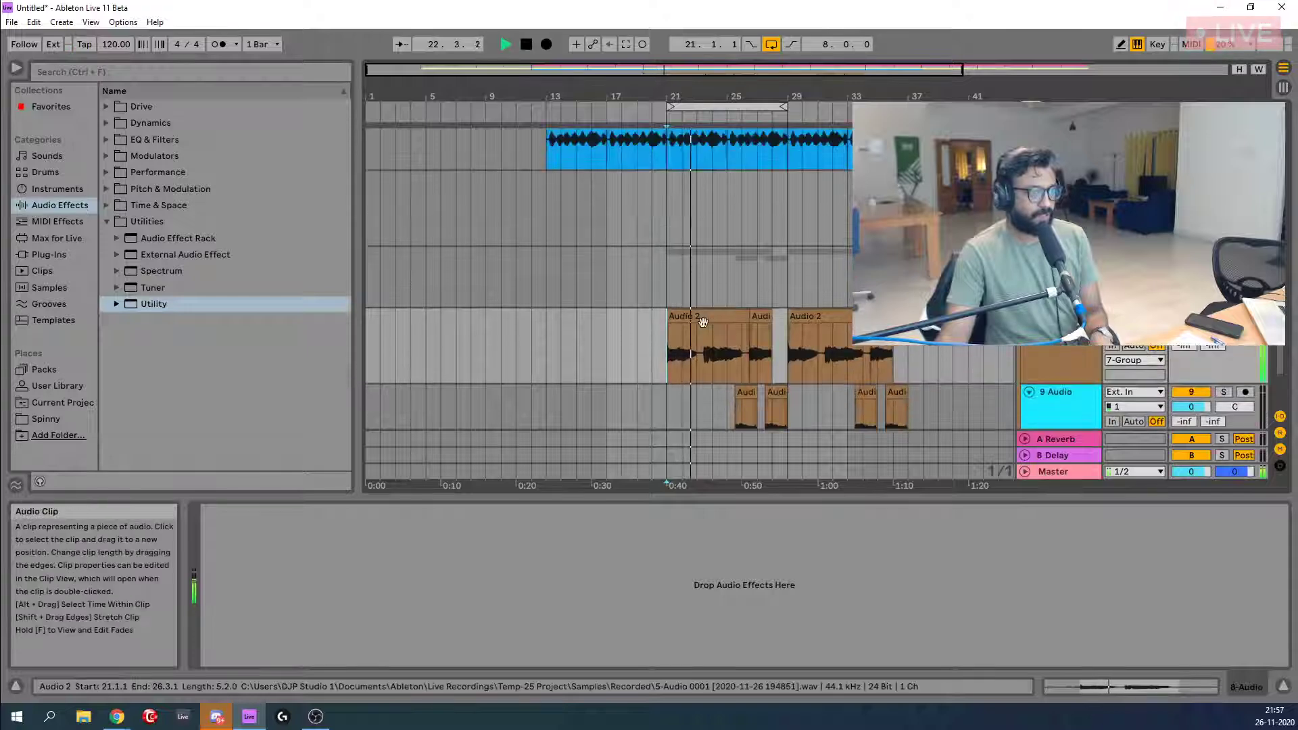
{"action": "scroll", "coordinate": [703, 323], "scroll_direction": "down", "scroll_amount": 2}
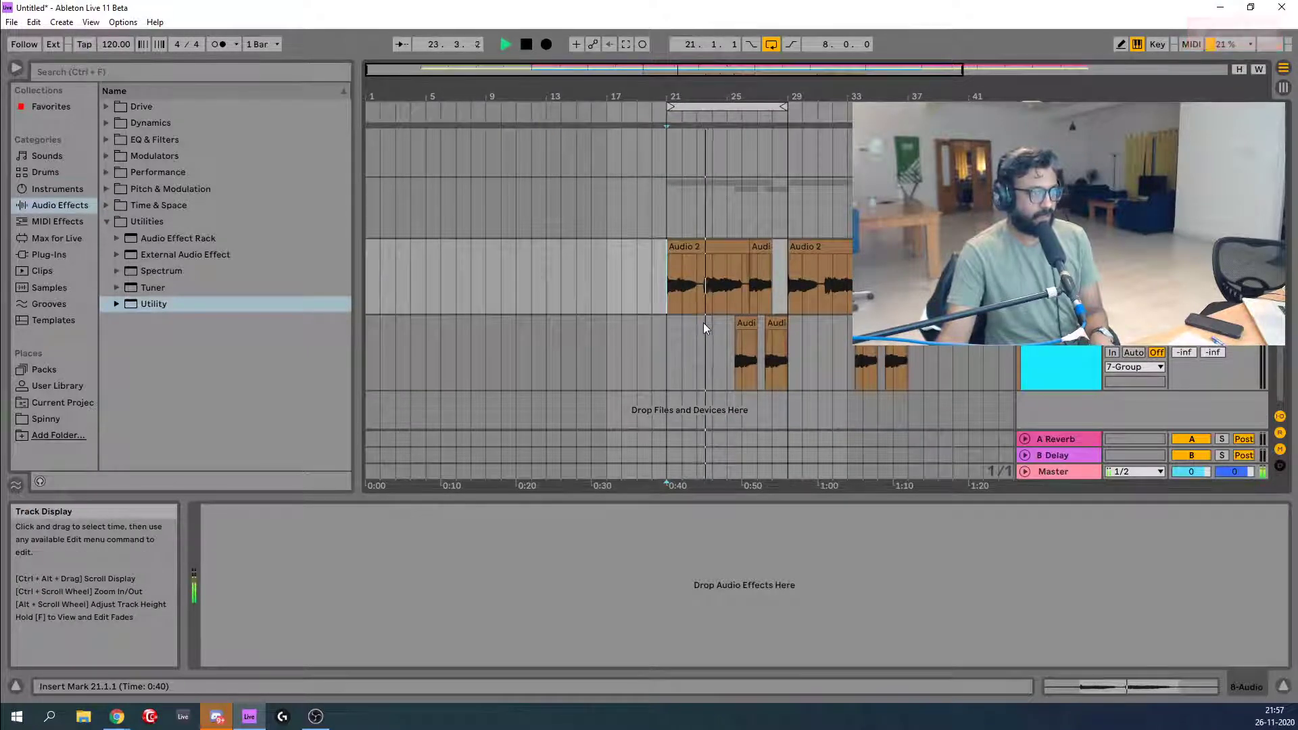
{"action": "scroll", "coordinate": [703, 323], "scroll_direction": "up", "scroll_amount": 1}
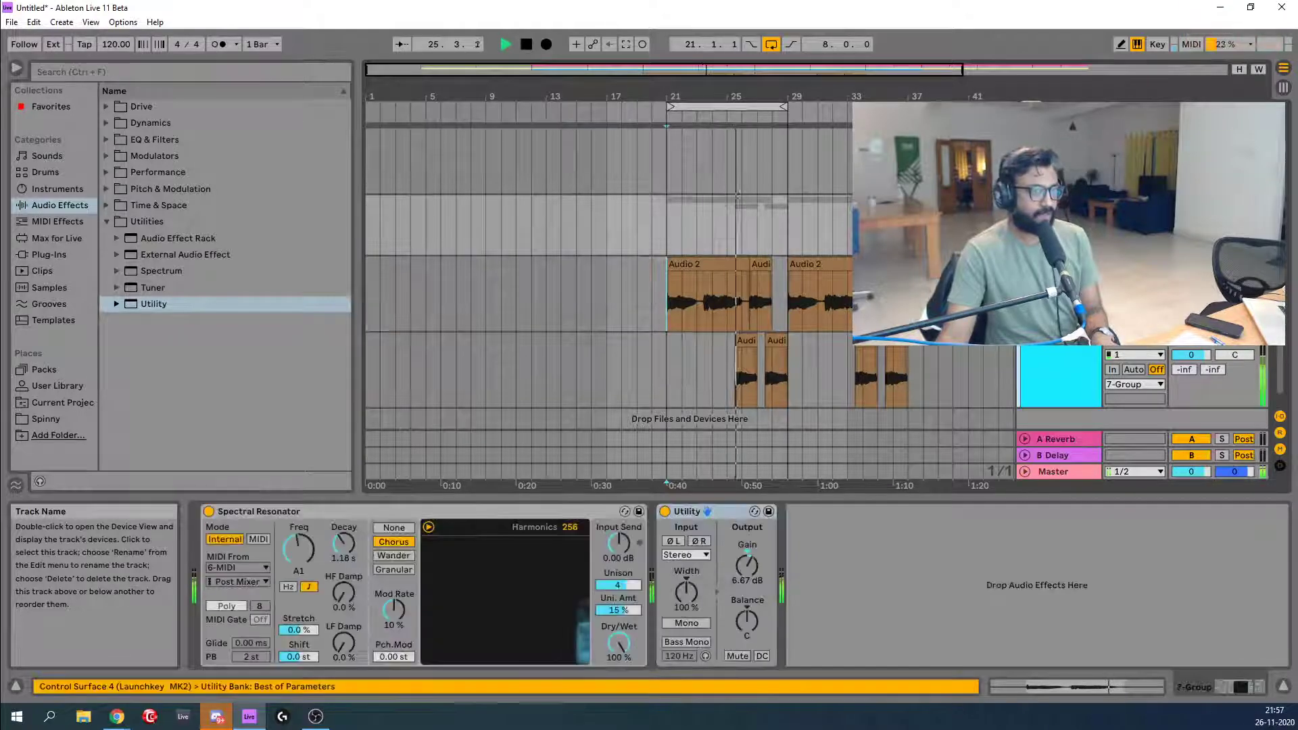
{"action": "key", "text": "Up"}
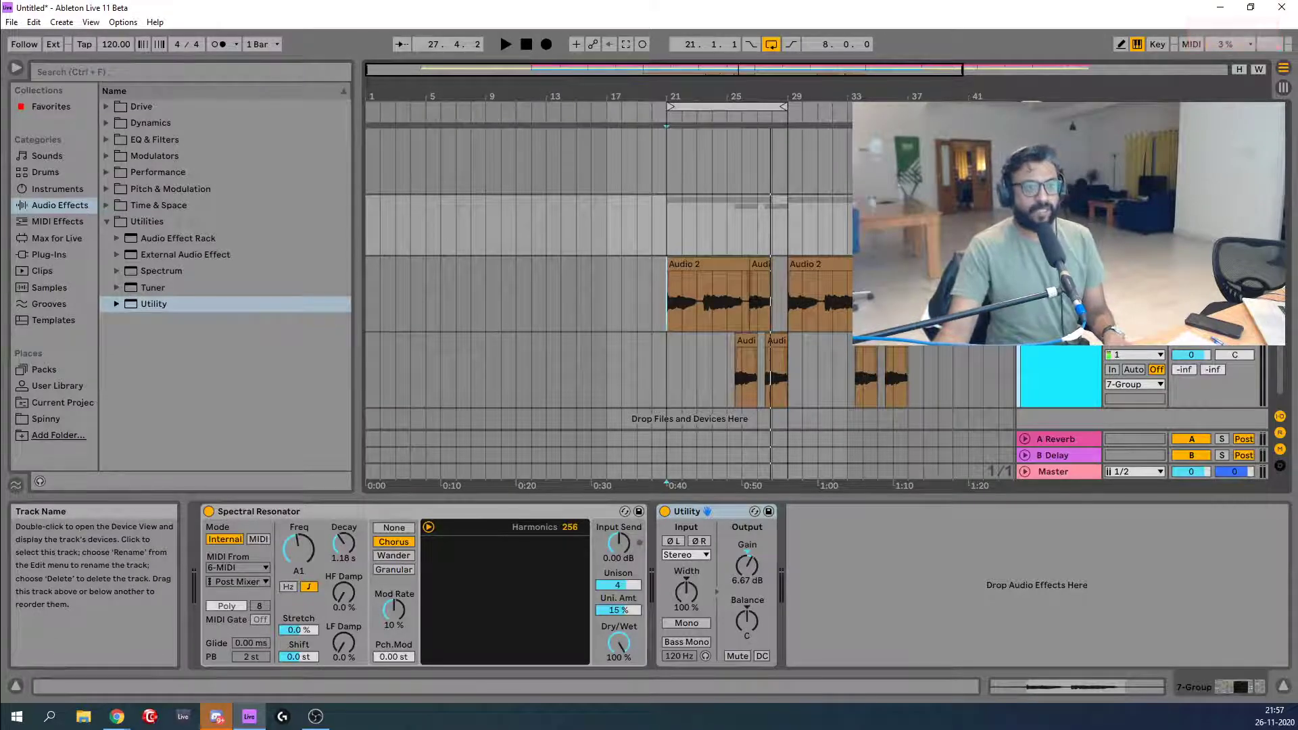
Duplicate the 8 Audio track twice inside the 7 Group track.
{"action": "scroll", "coordinate": [1055, 355], "scroll_direction": "down", "scroll_amount": 1}
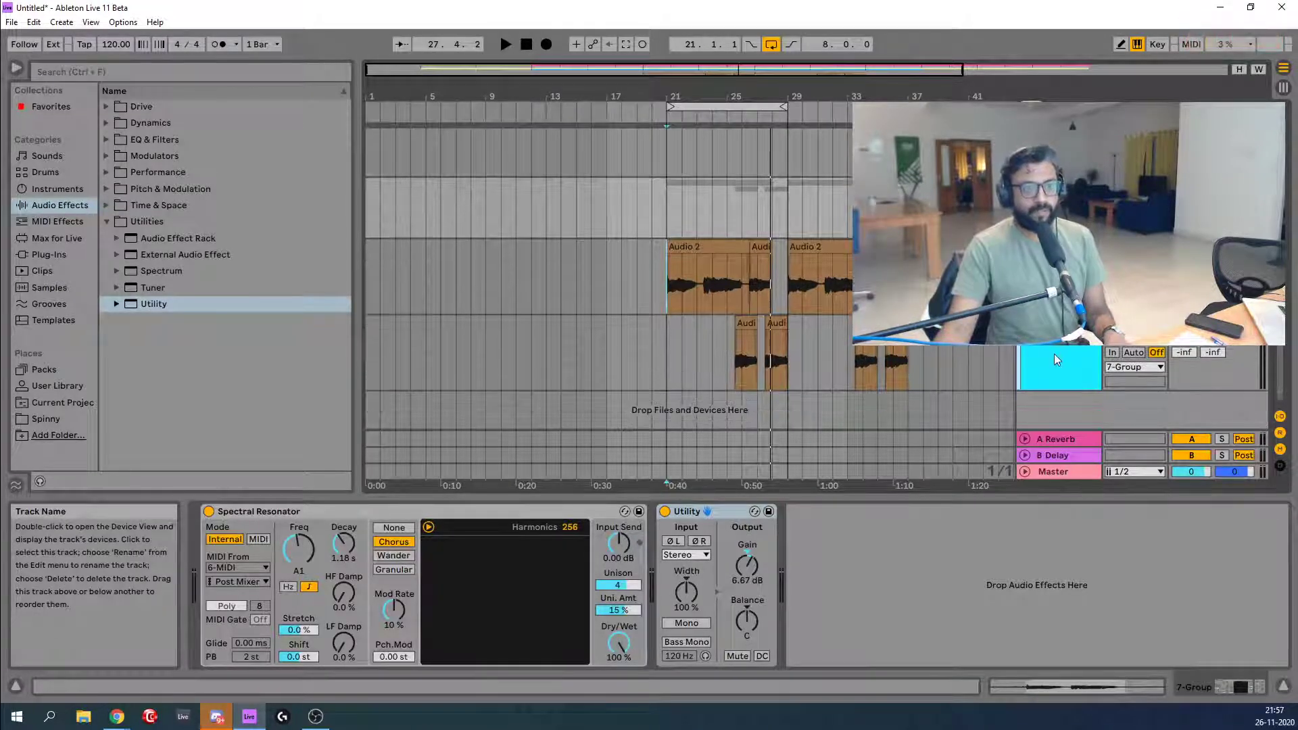
{"action": "scroll", "coordinate": [1055, 355], "scroll_direction": "up", "scroll_amount": 1}
{"action": "left_click", "coordinate": [1056, 303]}
{"action": "key", "text": "Down"}
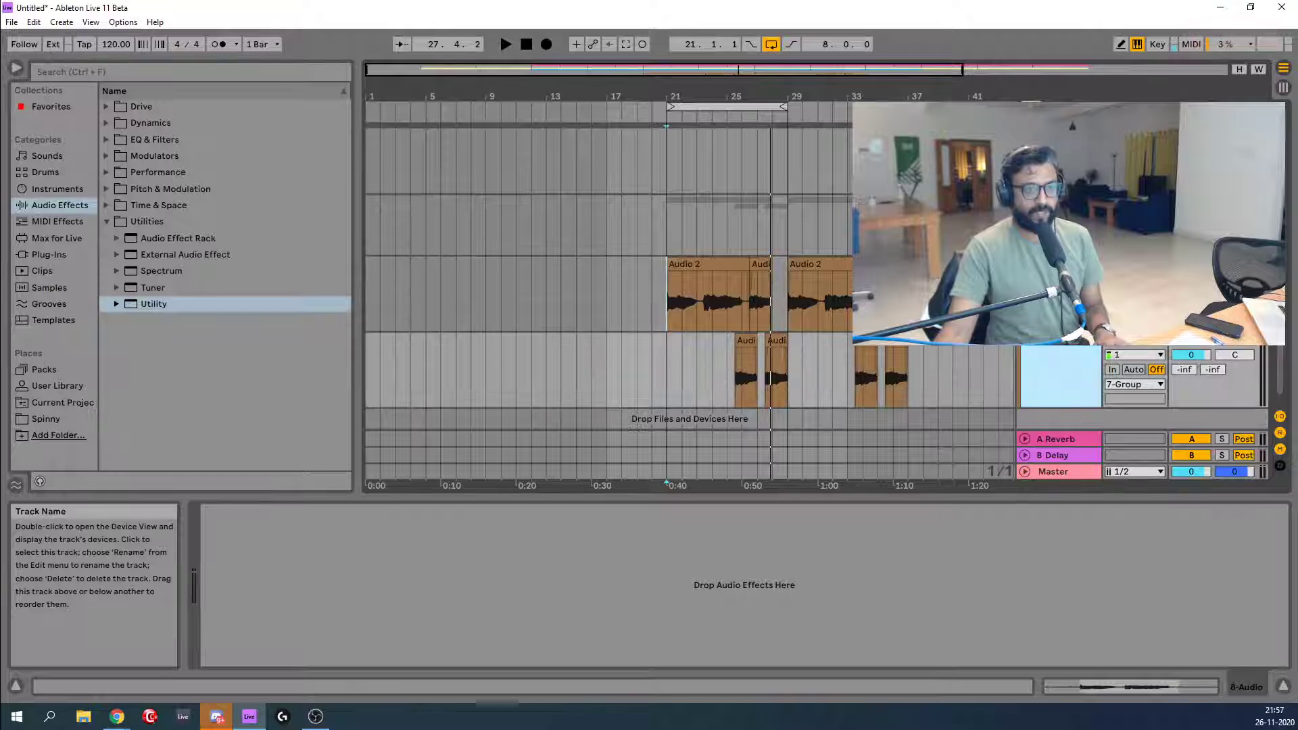
{"action": "key", "text": "Up"}
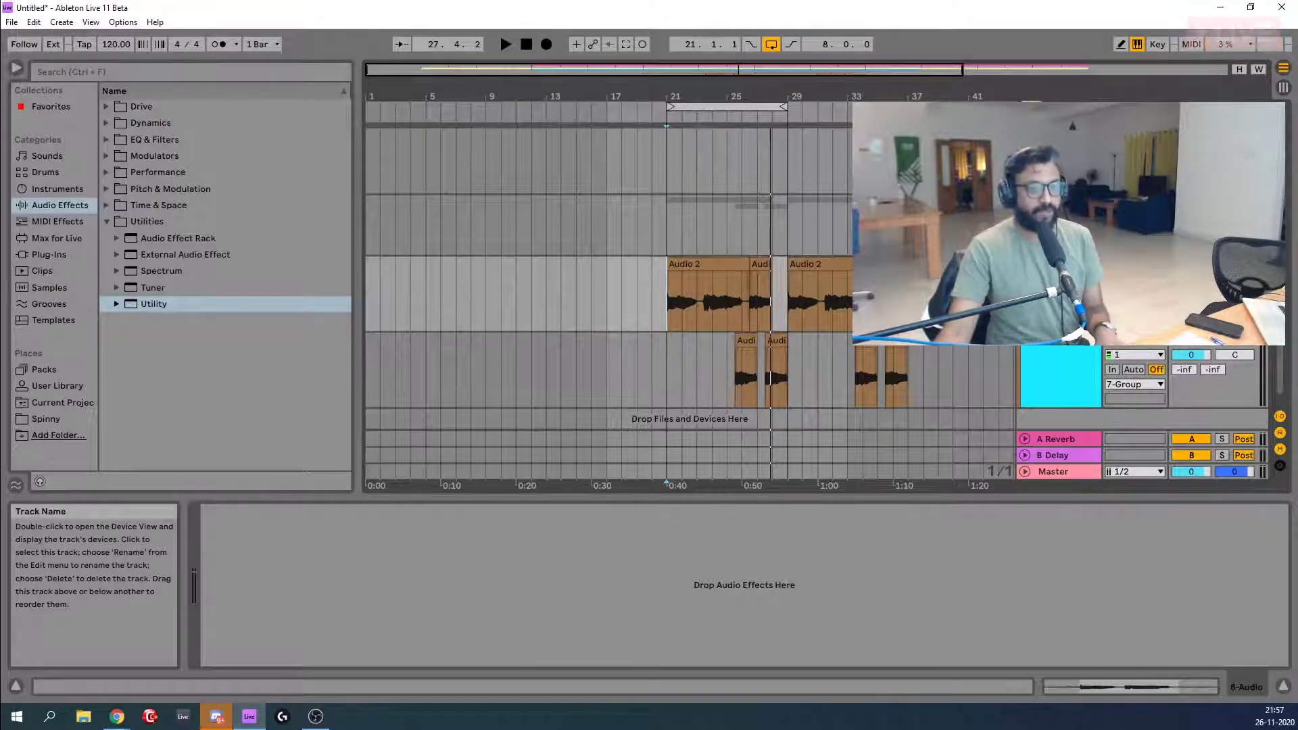
{"action": "key", "text": "ctrl+d"}
{"action": "scroll", "coordinate": [1049, 388], "scroll_direction": "down", "scroll_amount": 2}
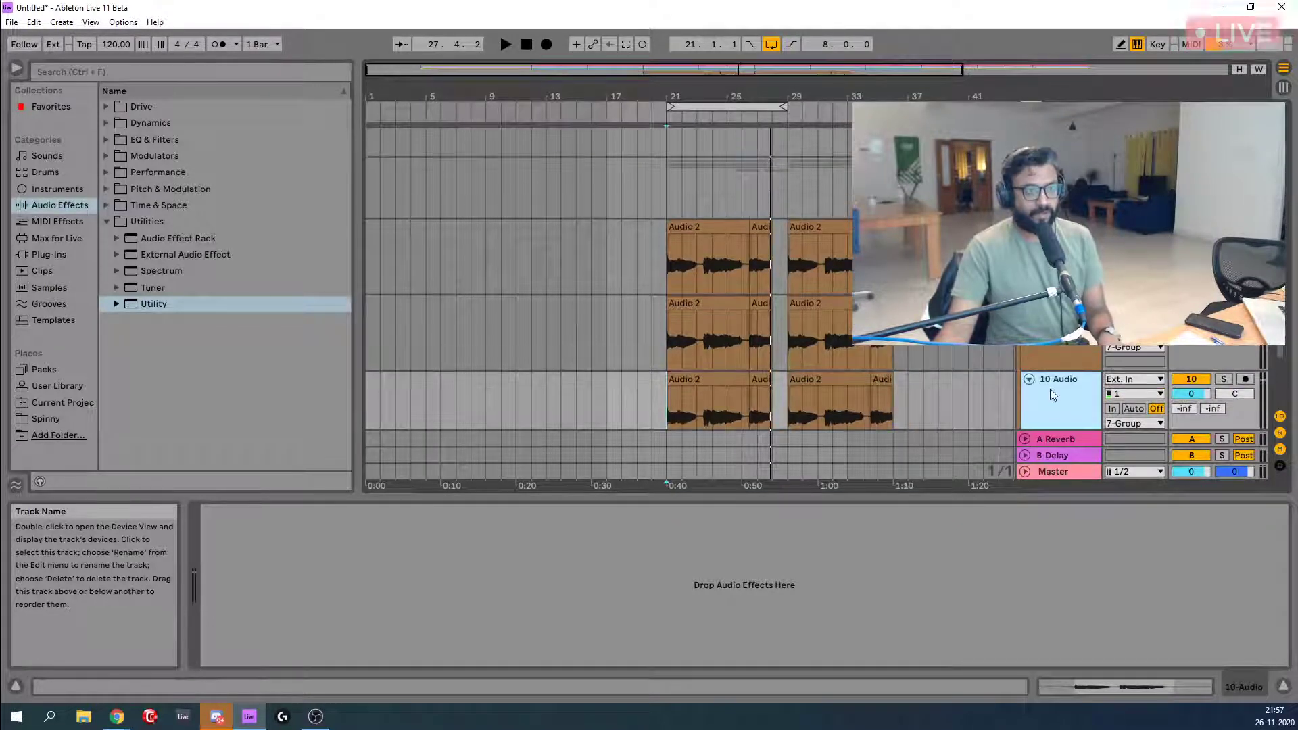
Move the Spectral Resonator from the 7 Group track to the 8 Audio track and play it briefly.
{"action": "left_click", "coordinate": [1059, 162]}
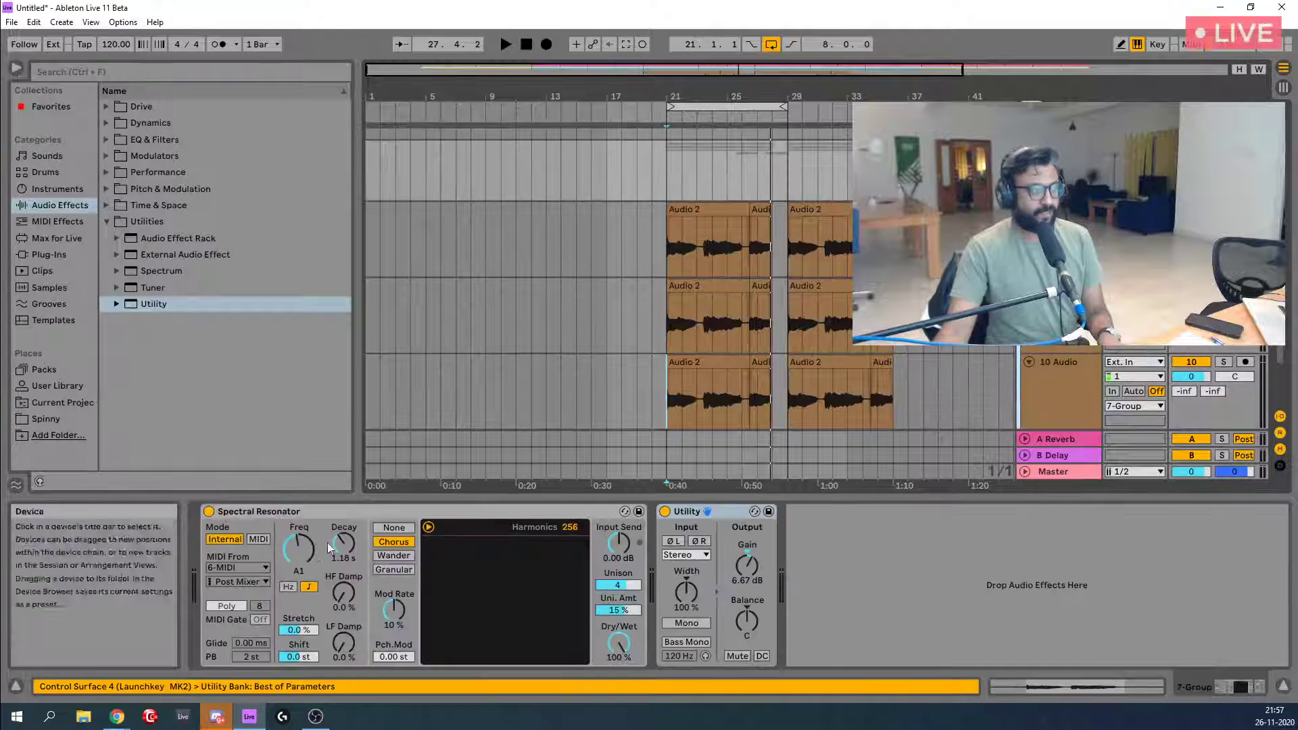
{"action": "left_click_drag", "start_coordinate": [327, 510], "coordinate": [514, 240]}
{"action": "key", "text": "space"}
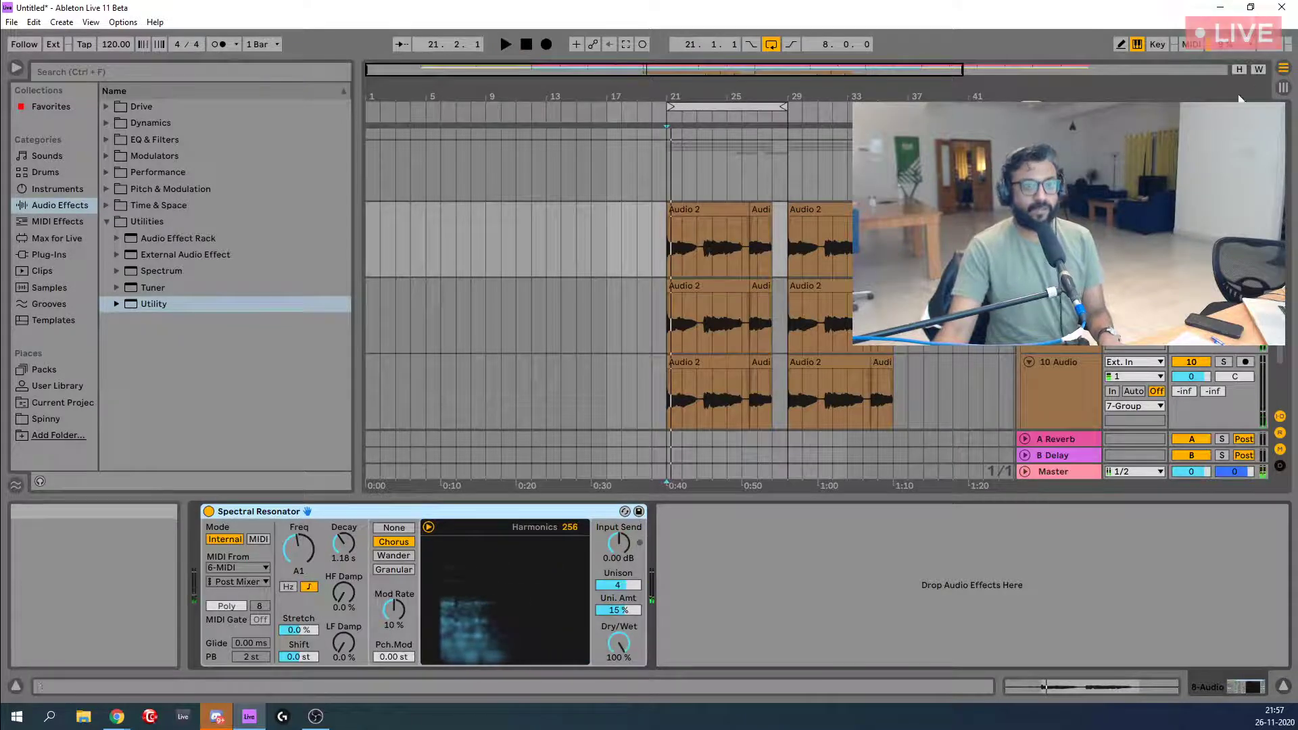
{"action": "key", "text": "space"}
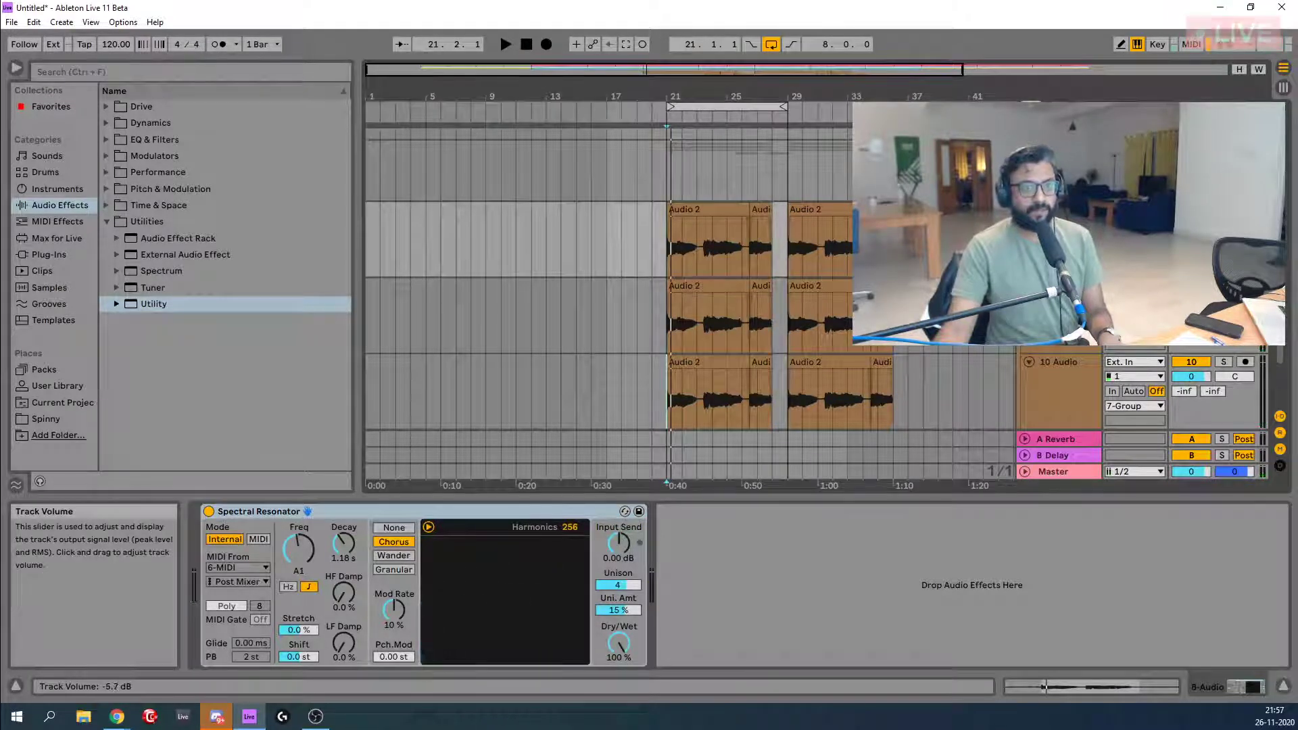
Play the loop briefly, and copy the Spectral Resonator from 8 Audio onto the 9, 10 and 11 Audio tracks.
{"action": "key", "text": "space"}
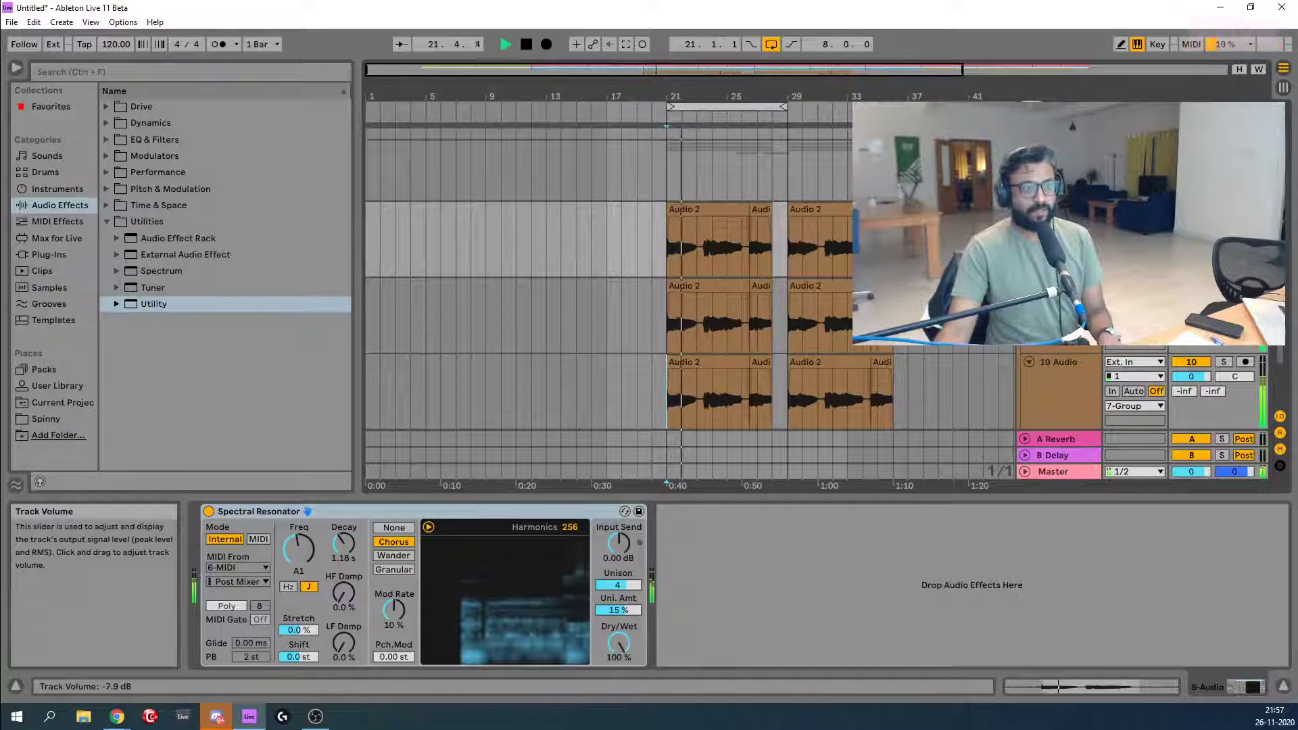
{"action": "key", "text": "space"}
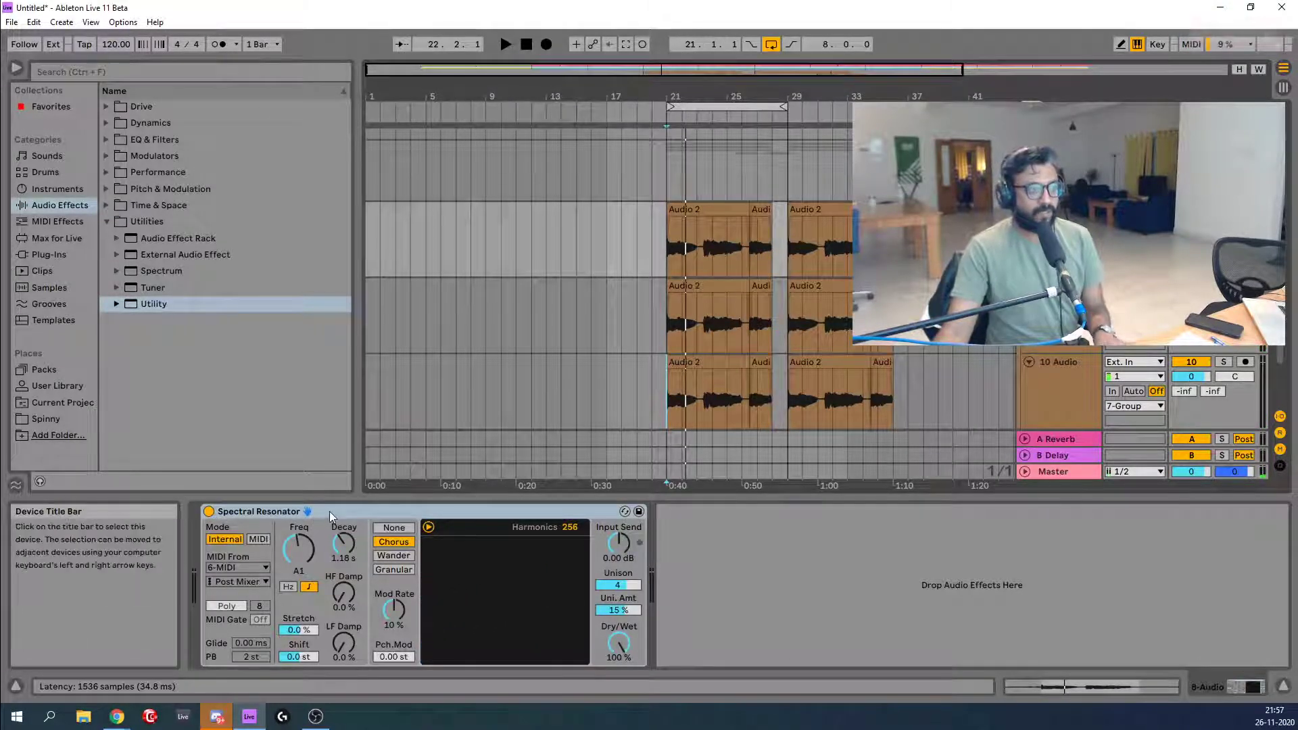
{"action": "left_click_drag", "start_coordinate": [330, 511], "coordinate": [811, 318]}
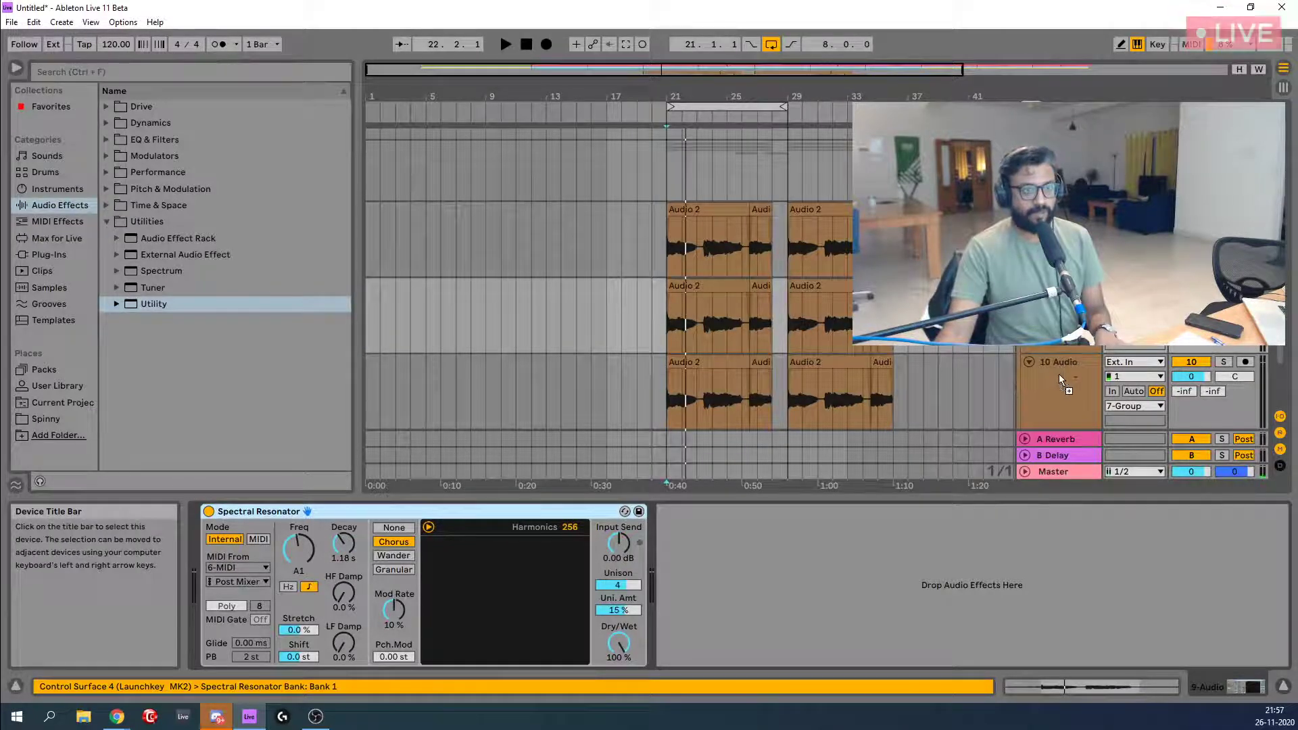
{"action": "left_click_drag", "start_coordinate": [1059, 374], "coordinate": [1060, 376]}
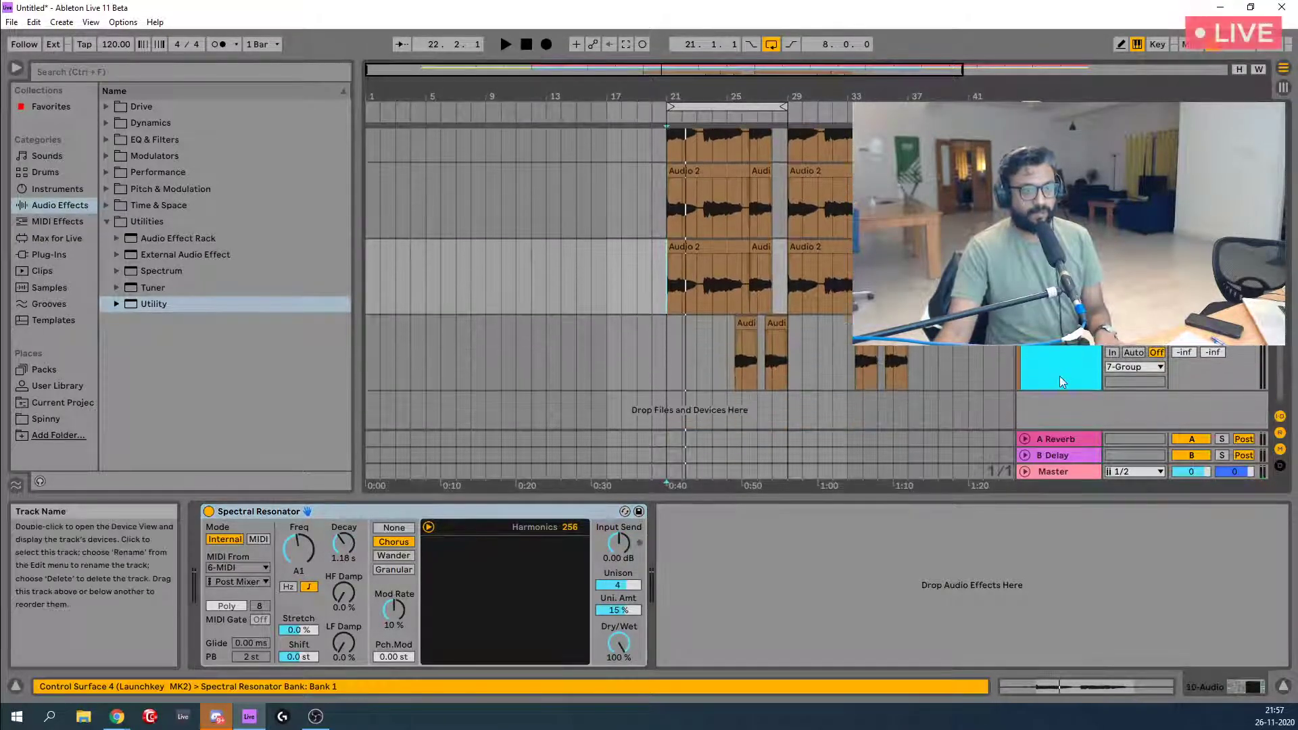
{"action": "left_click_drag", "start_coordinate": [324, 512], "coordinate": [1063, 350]}
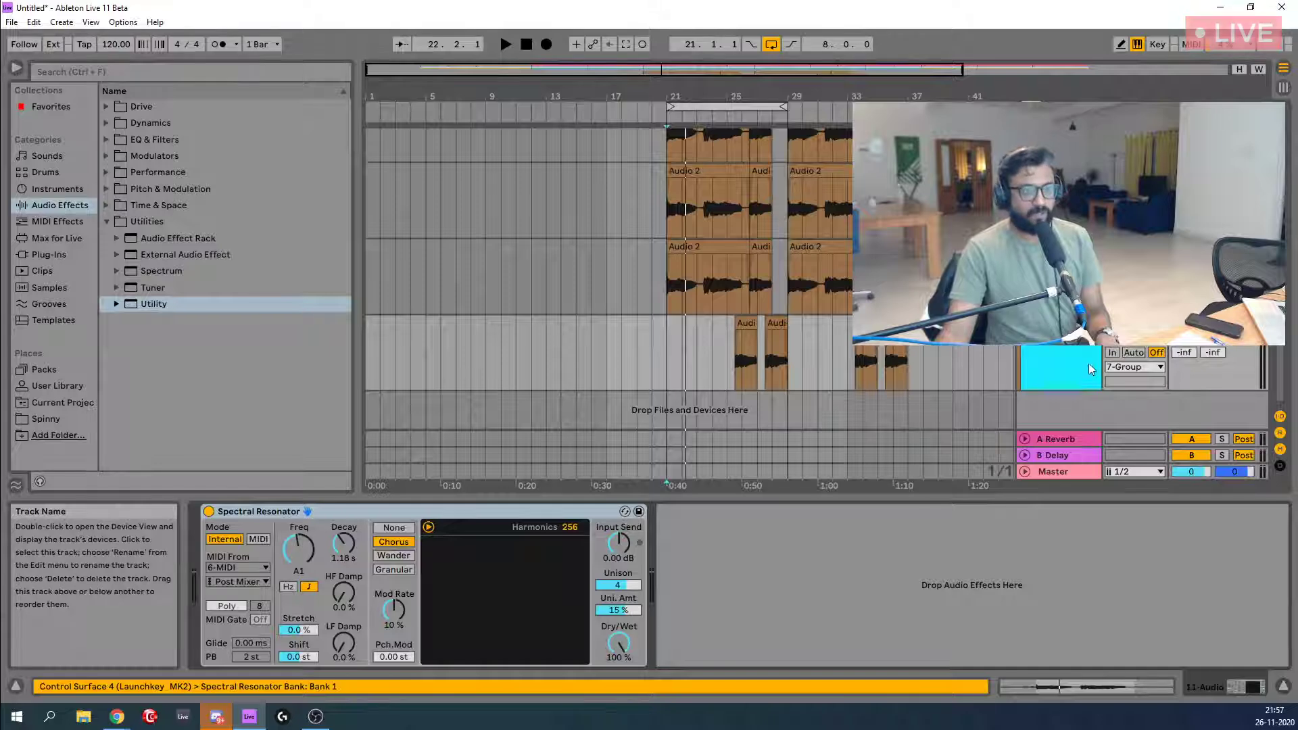
{"action": "left_click", "coordinate": [975, 406]}
Set the Spectral Resonator frequency to A2 on the 11 Audio track and to D3 on the 9 Audio track.
{"action": "mouse_move", "coordinate": [298, 549]}
{"action": "left_mouse_down"}
{"action": "mouse_move", "coordinate": [298, 531]}
{"action": "mouse_move", "coordinate": [298, 545]}
{"action": "left_mouse_up"}
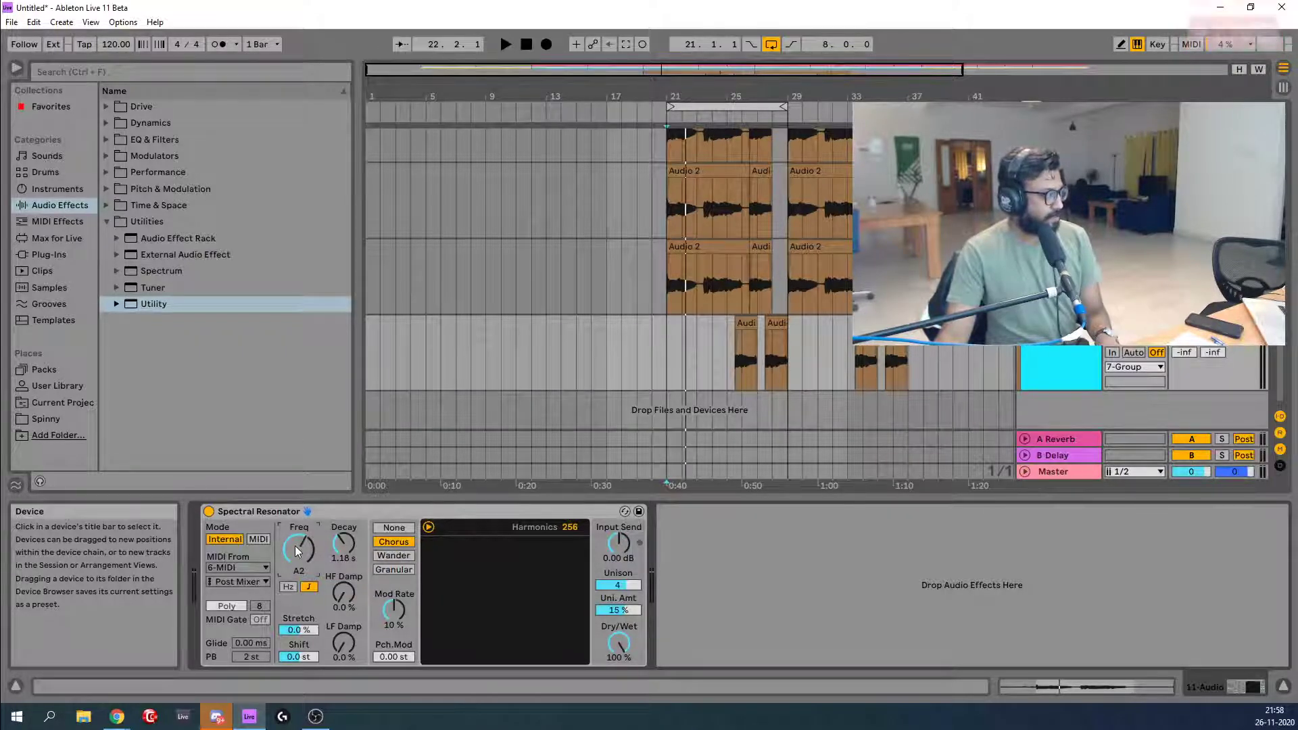
{"action": "scroll", "coordinate": [756, 287], "scroll_direction": "up", "scroll_amount": 1}
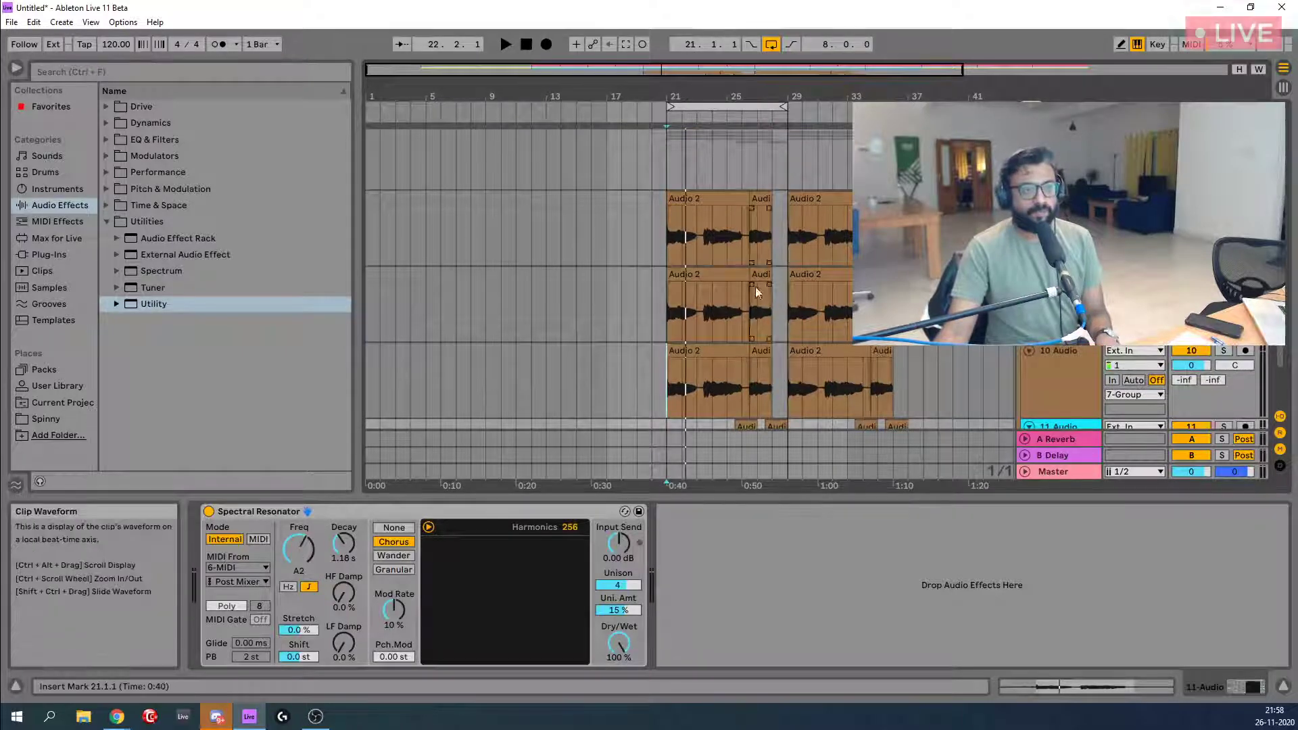
{"action": "left_click", "coordinate": [744, 318]}
{"action": "left_click", "coordinate": [1059, 287]}
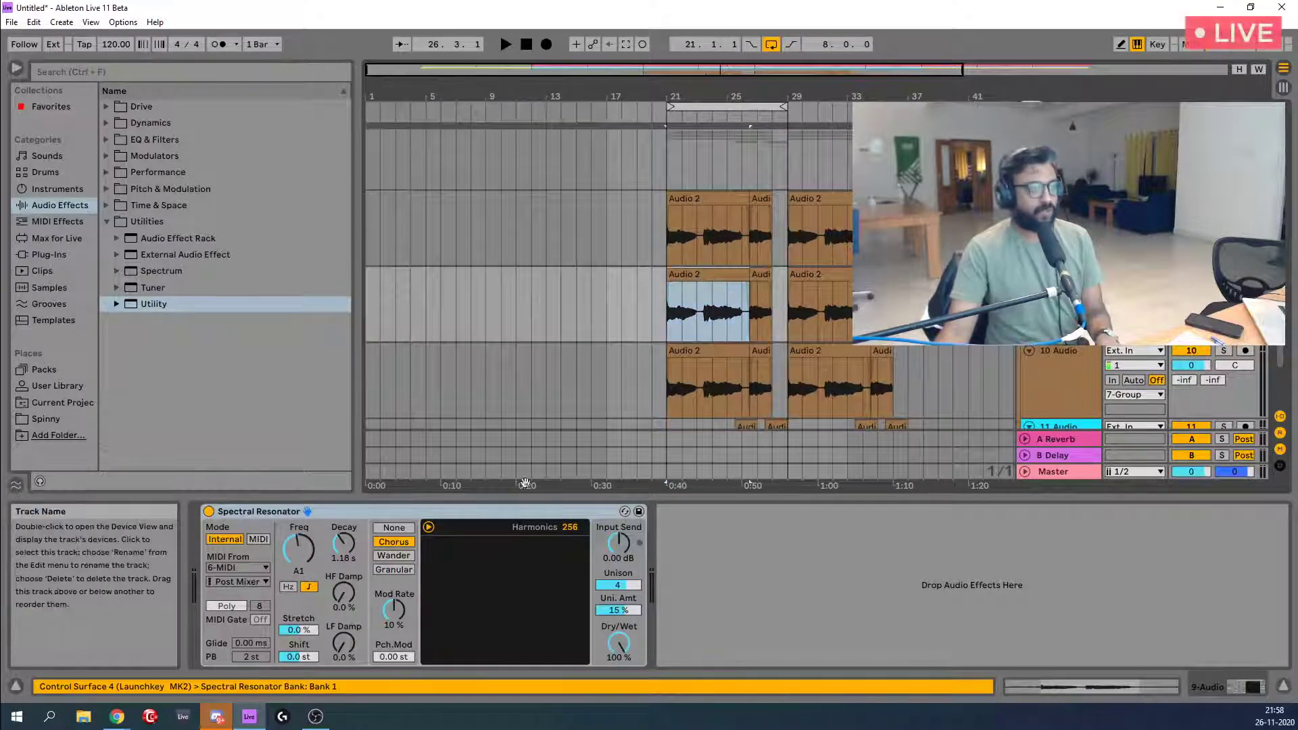
{"action": "left_click", "coordinate": [298, 548]}
{"action": "left_click_drag", "start_coordinate": [299, 548], "coordinate": [298, 537]}
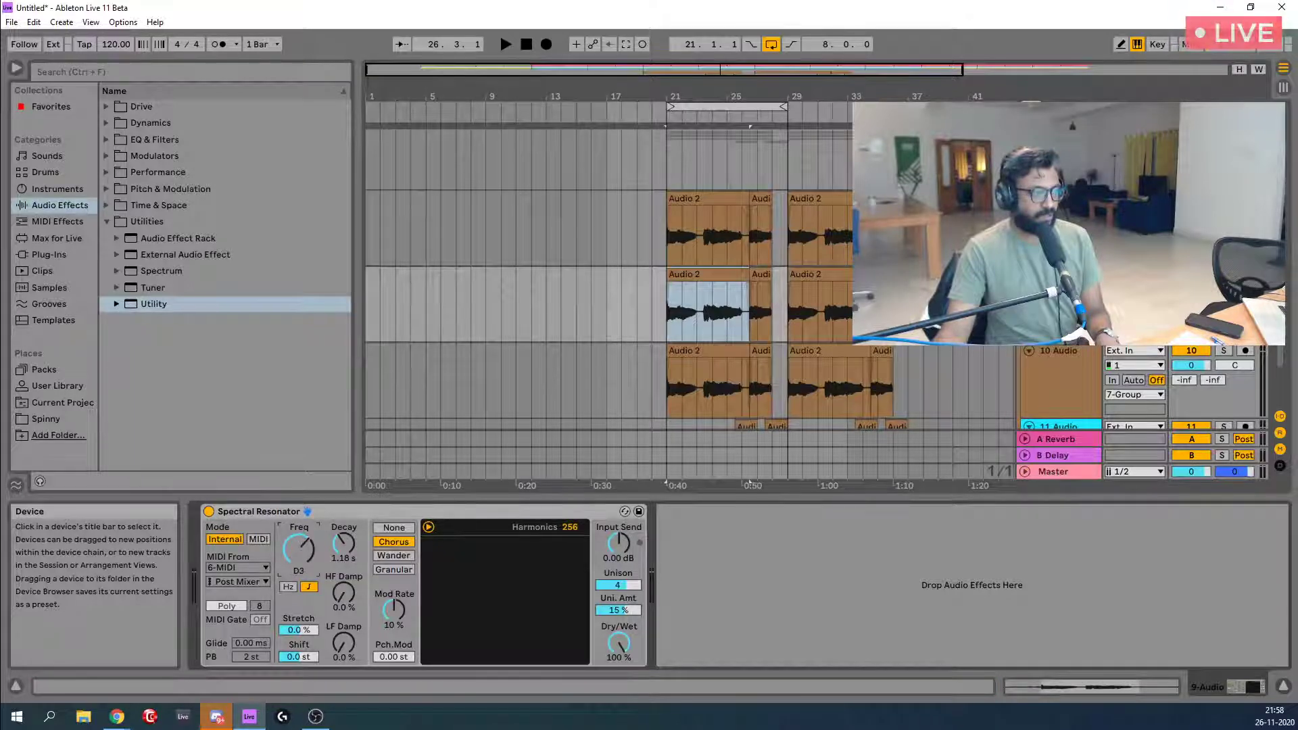
Set the Spectral Resonator frequency on the 10 Audio track to E3.
{"action": "left_click", "coordinate": [1056, 364]}
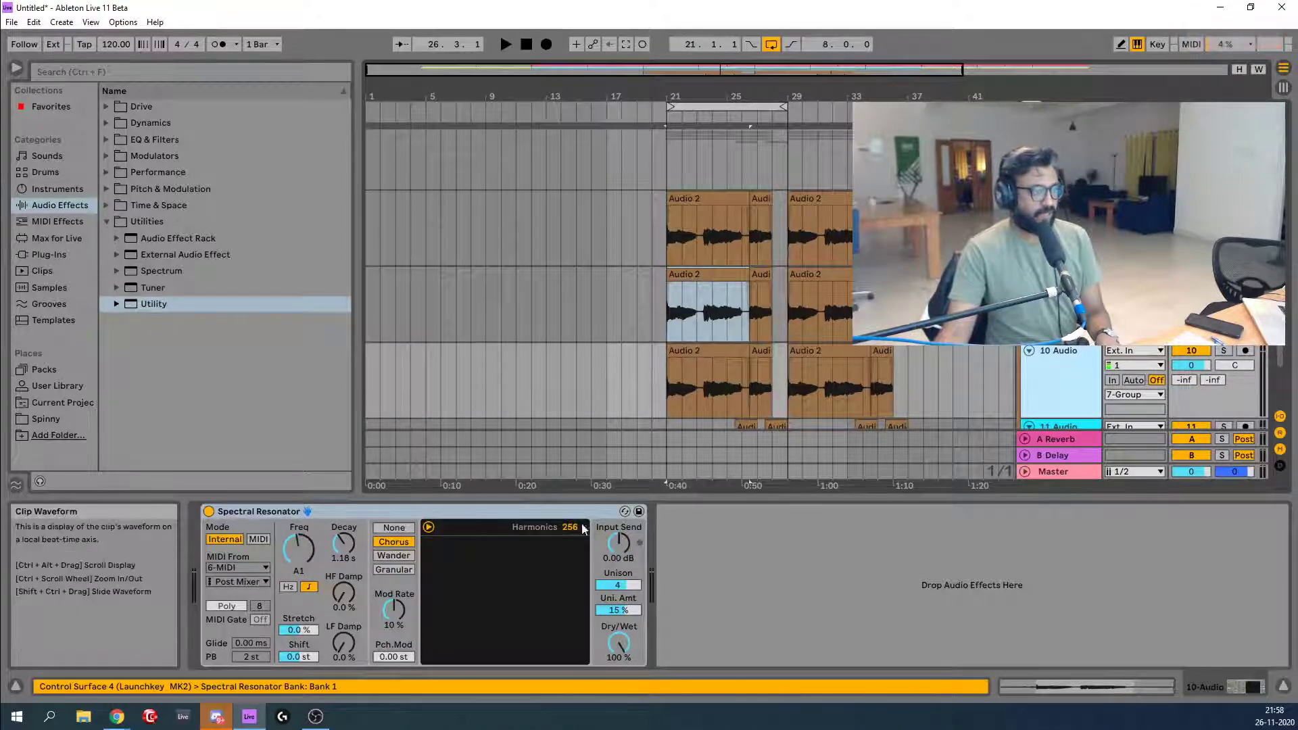
{"action": "left_click_drag", "start_coordinate": [301, 547], "coordinate": [301, 544]}
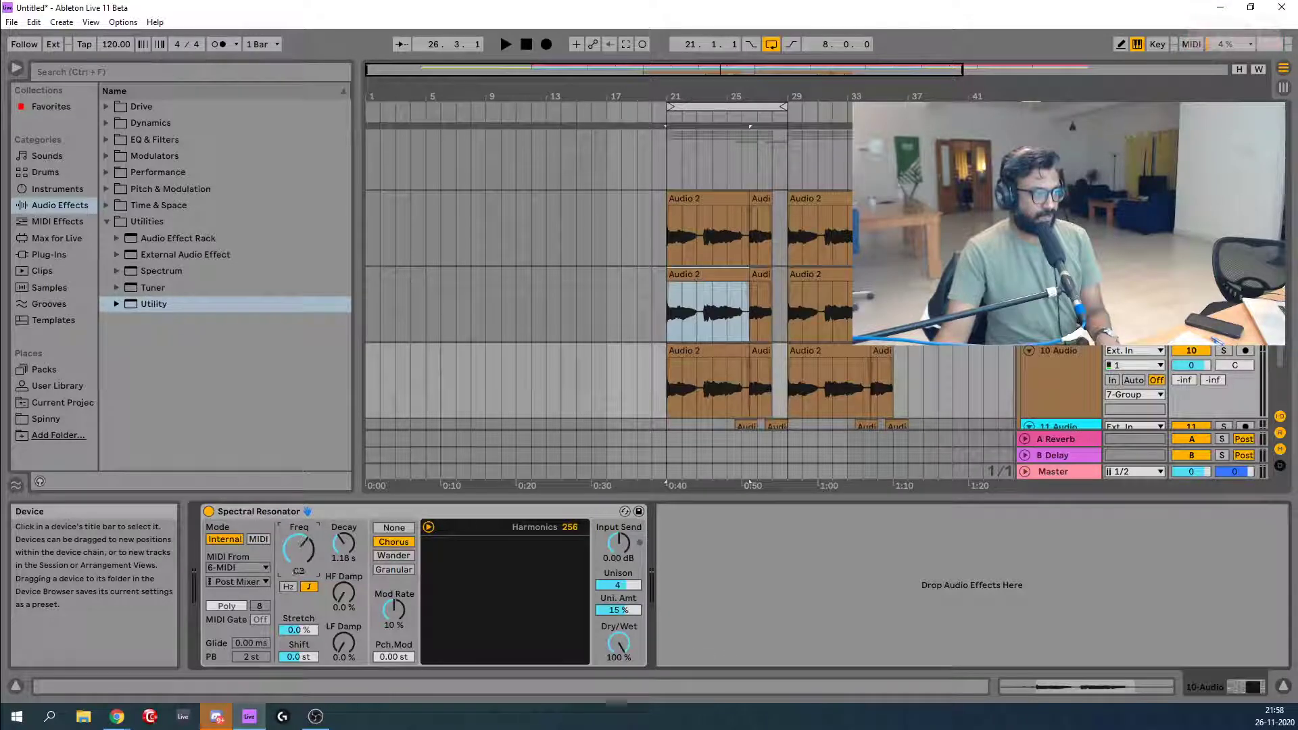
{"action": "left_click_drag", "start_coordinate": [298, 549], "coordinate": [298, 547]}
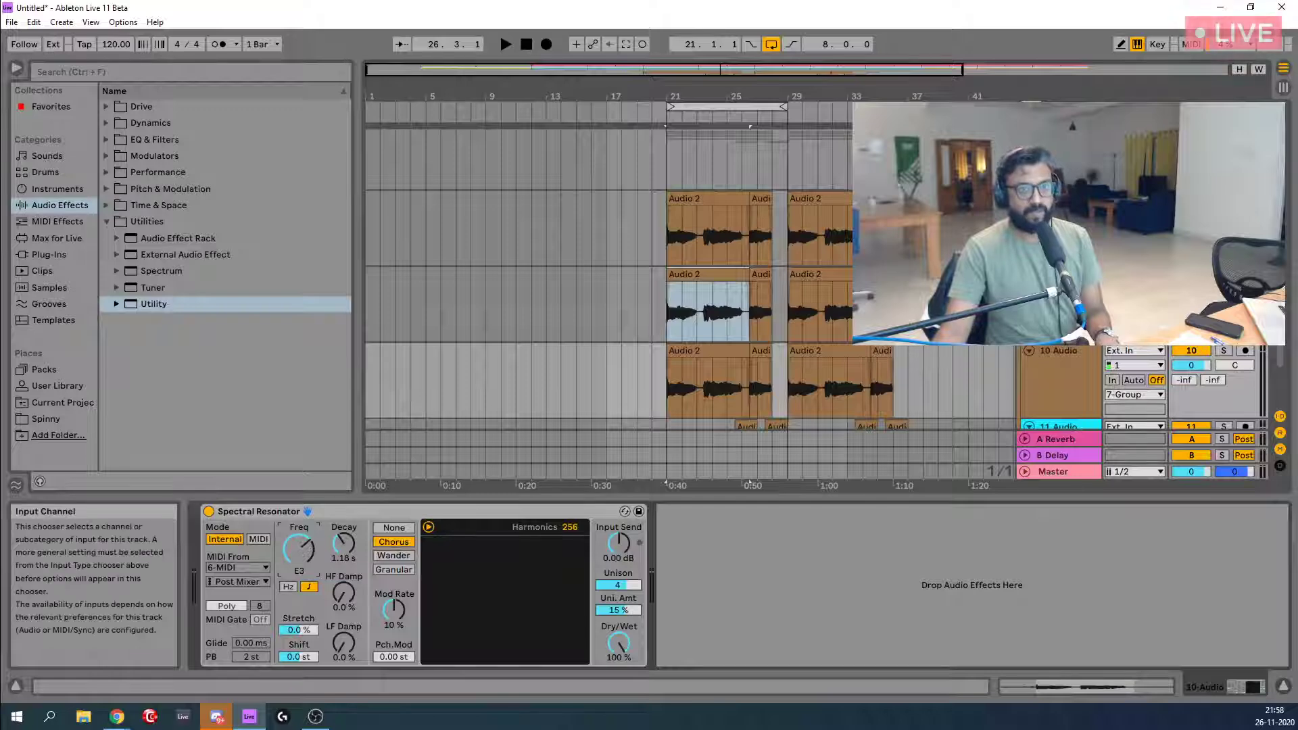
Play the looped section to hear the stacked resonator harmonies across the vocal tracks in the 7 Group.
{"action": "scroll", "coordinate": [1136, 365], "scroll_direction": "up", "scroll_amount": 1}
{"action": "key", "text": "space"}
{"action": "scroll", "coordinate": [1135, 372], "scroll_direction": "down", "scroll_amount": 3}
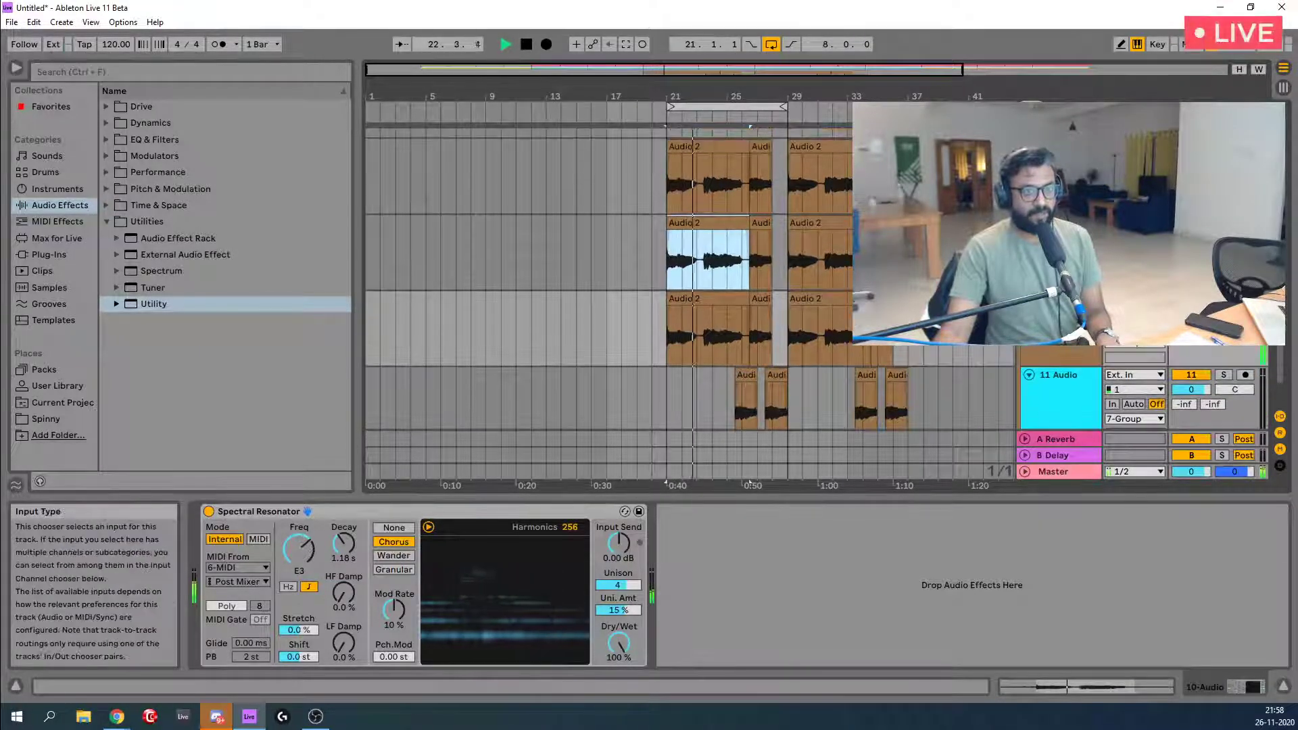
{"action": "scroll", "coordinate": [1136, 372], "scroll_direction": "up", "scroll_amount": 3}
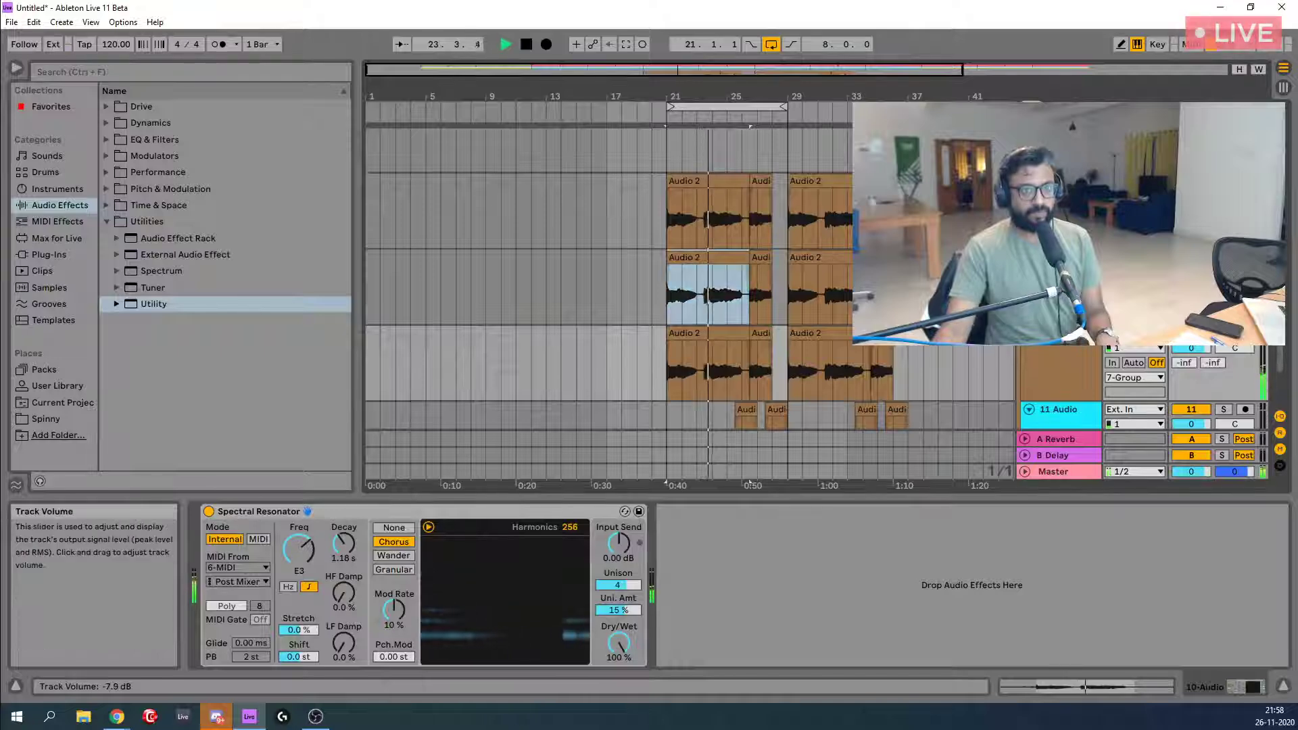
{"action": "scroll", "coordinate": [1190, 420], "scroll_direction": "up", "scroll_amount": 5}
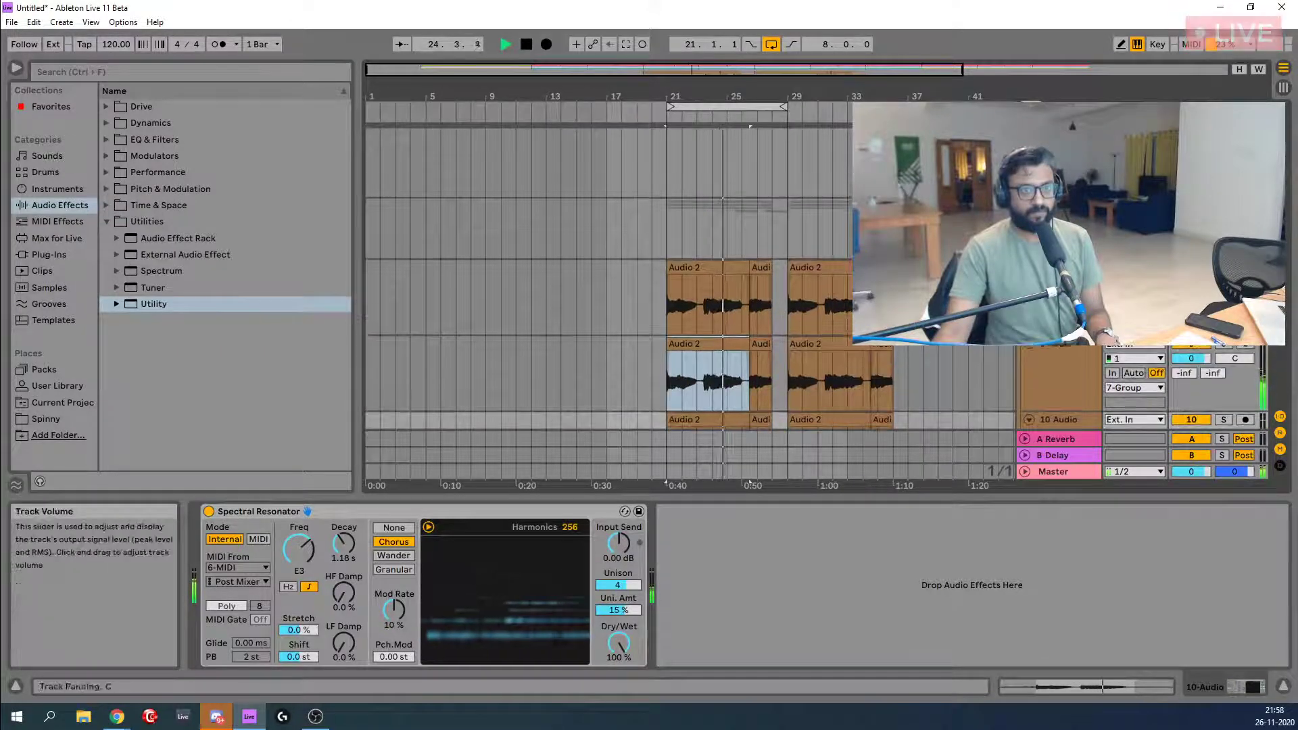
{"action": "scroll", "coordinate": [1190, 378], "scroll_direction": "down", "scroll_amount": 5}
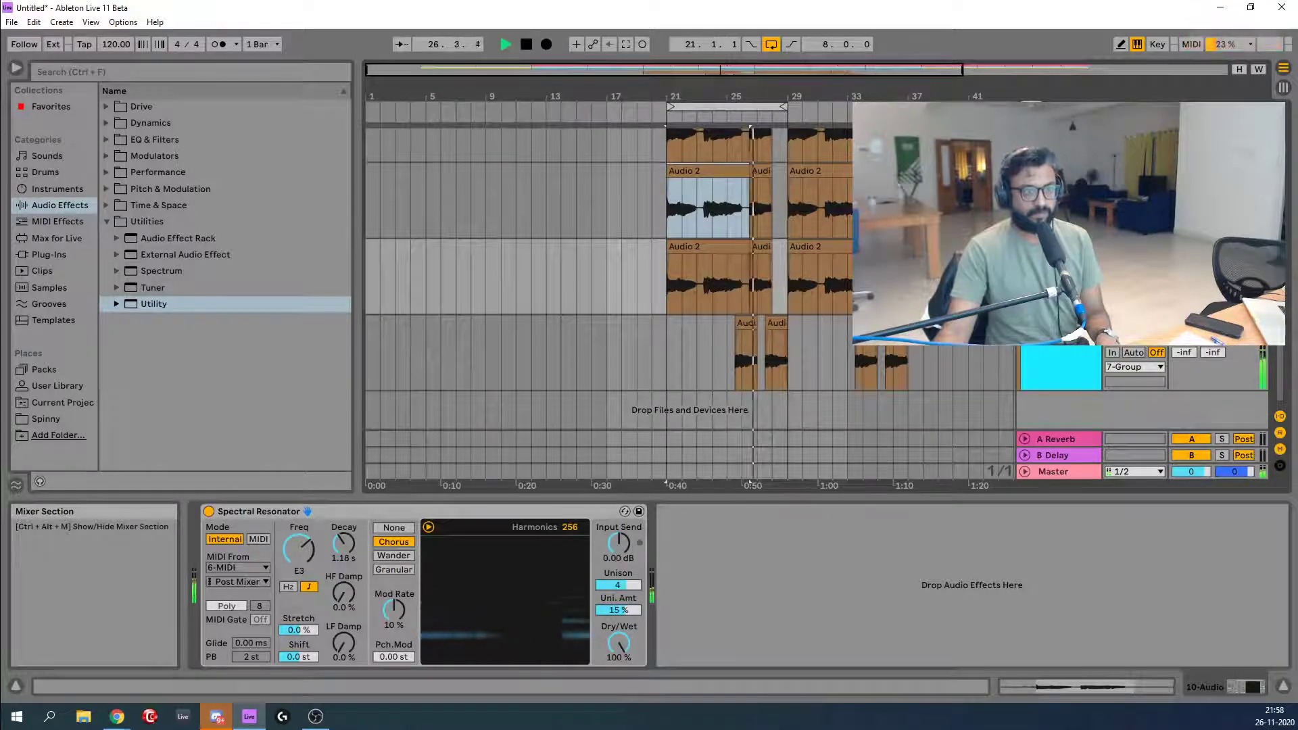
{"action": "scroll", "coordinate": [1075, 353], "scroll_direction": "up", "scroll_amount": 4}
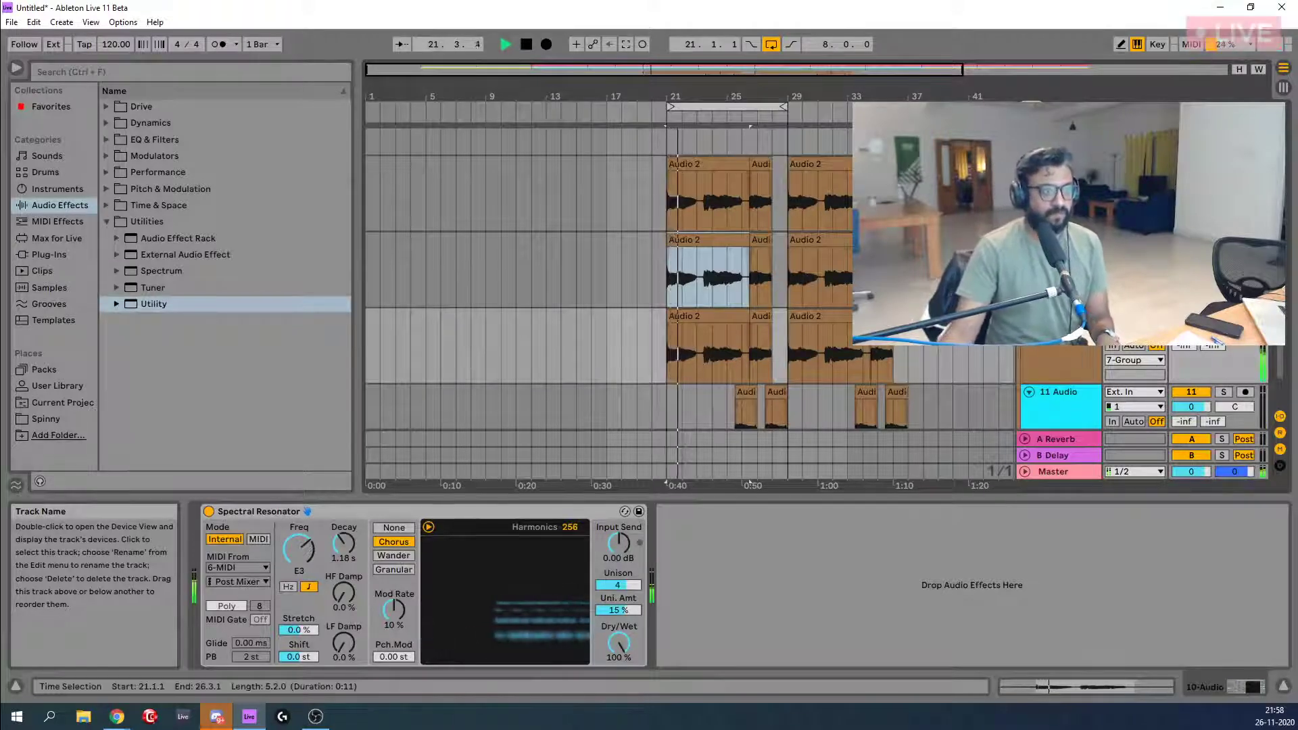
Turn off arrangement looping and let the vocal clips play through to their end before stopping playback.
{"action": "left_click", "coordinate": [771, 44]}
{"action": "scroll", "coordinate": [1136, 406], "scroll_direction": "up", "scroll_amount": 4}
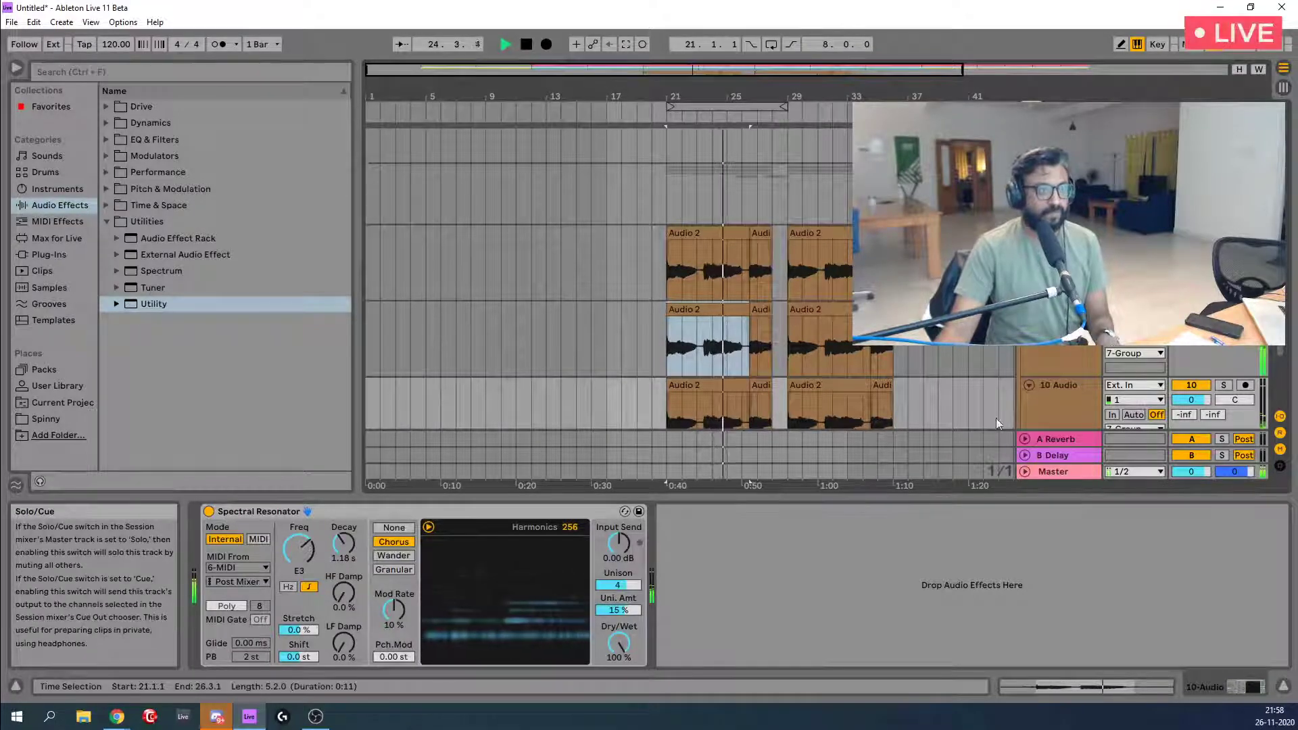
{"action": "scroll", "coordinate": [916, 355], "scroll_direction": "down", "scroll_amount": 2}
{"action": "scroll", "coordinate": [915, 355], "scroll_direction": "down", "scroll_amount": 1}
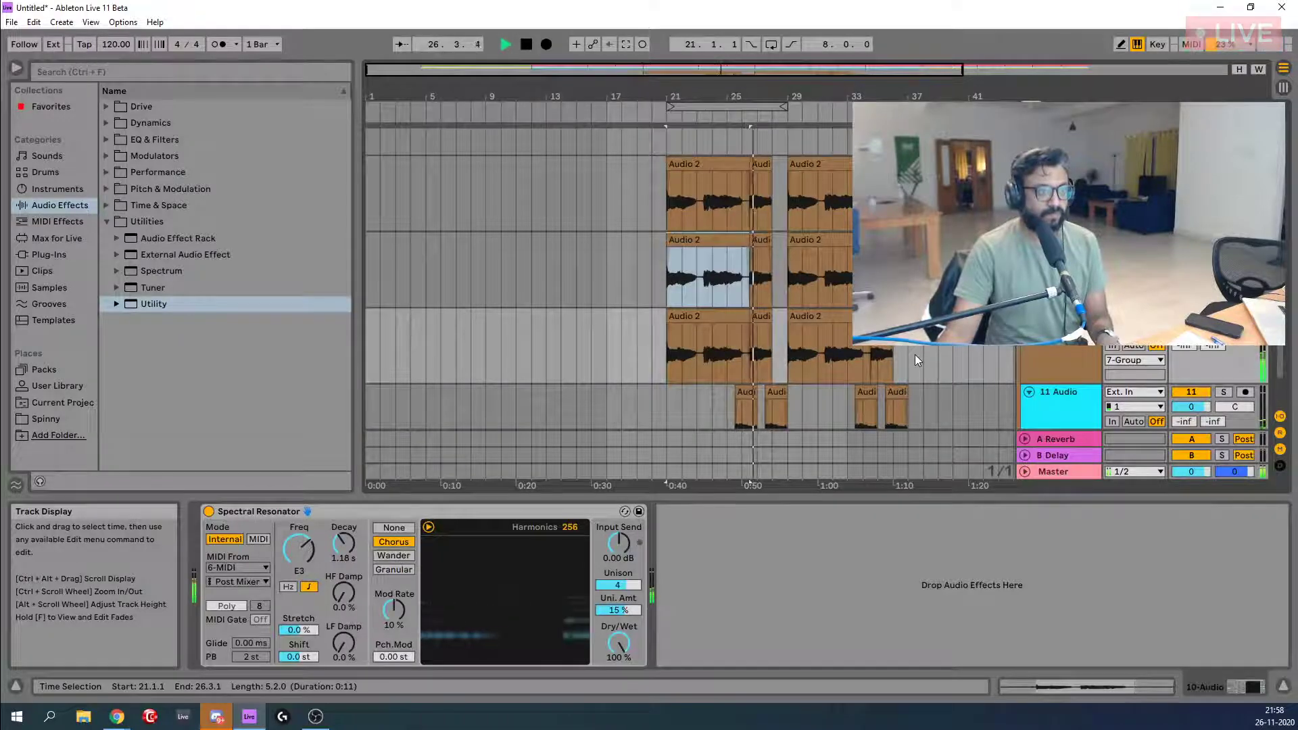
{"action": "scroll", "coordinate": [915, 354], "scroll_direction": "up", "scroll_amount": 2}
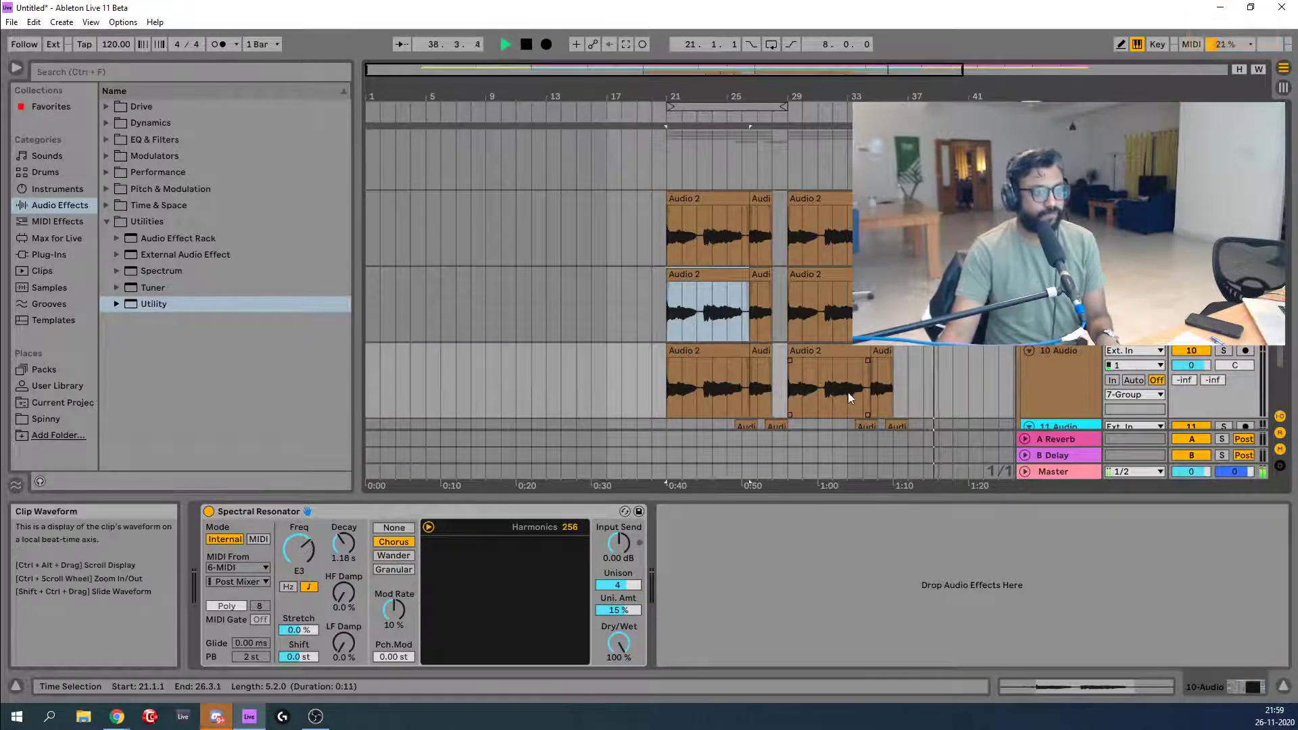
{"action": "key", "text": "space"}
Place the insert marker at bar 21 on the empty 6-MIDI track and start and stop playback from there.
{"action": "scroll", "coordinate": [847, 391], "scroll_direction": "down", "scroll_amount": 2}
{"action": "scroll", "coordinate": [851, 392], "scroll_direction": "down", "scroll_amount": 1}
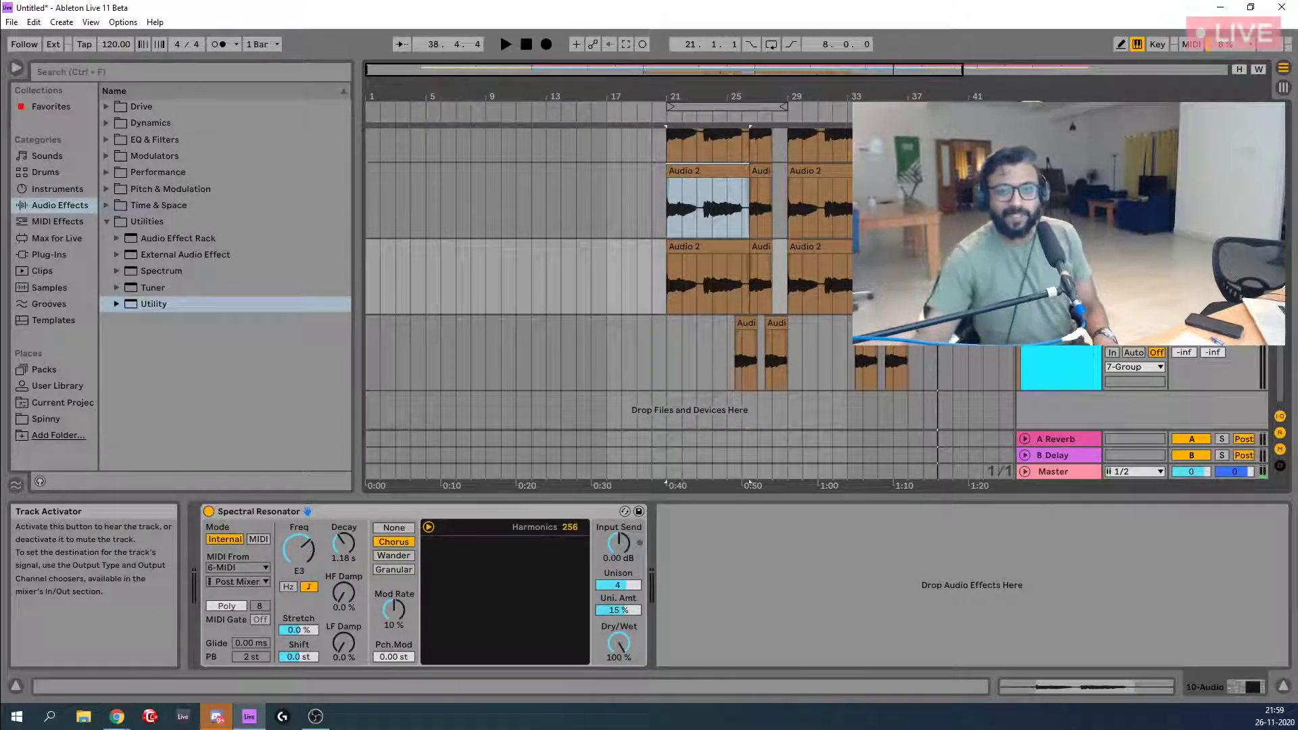
{"action": "scroll", "coordinate": [830, 304], "scroll_direction": "up", "scroll_amount": 2}
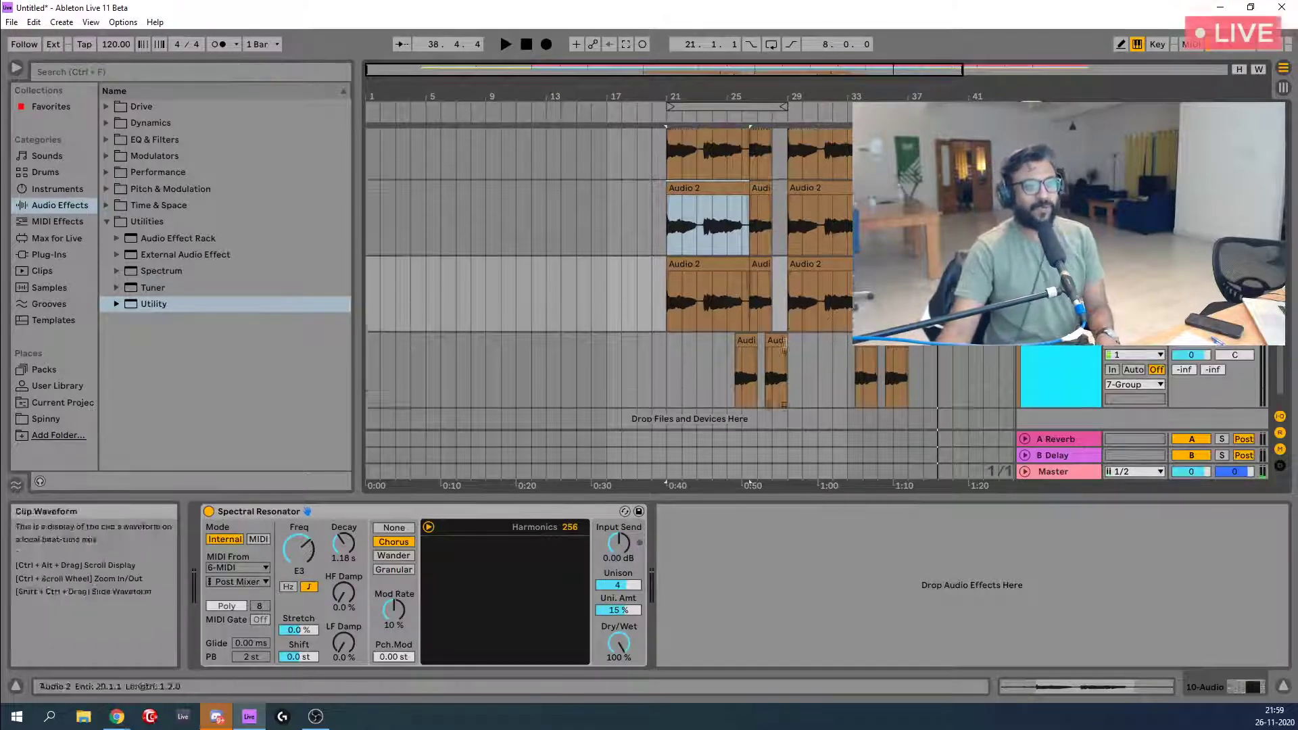
{"action": "scroll", "coordinate": [690, 290], "scroll_direction": "up", "scroll_amount": 1}
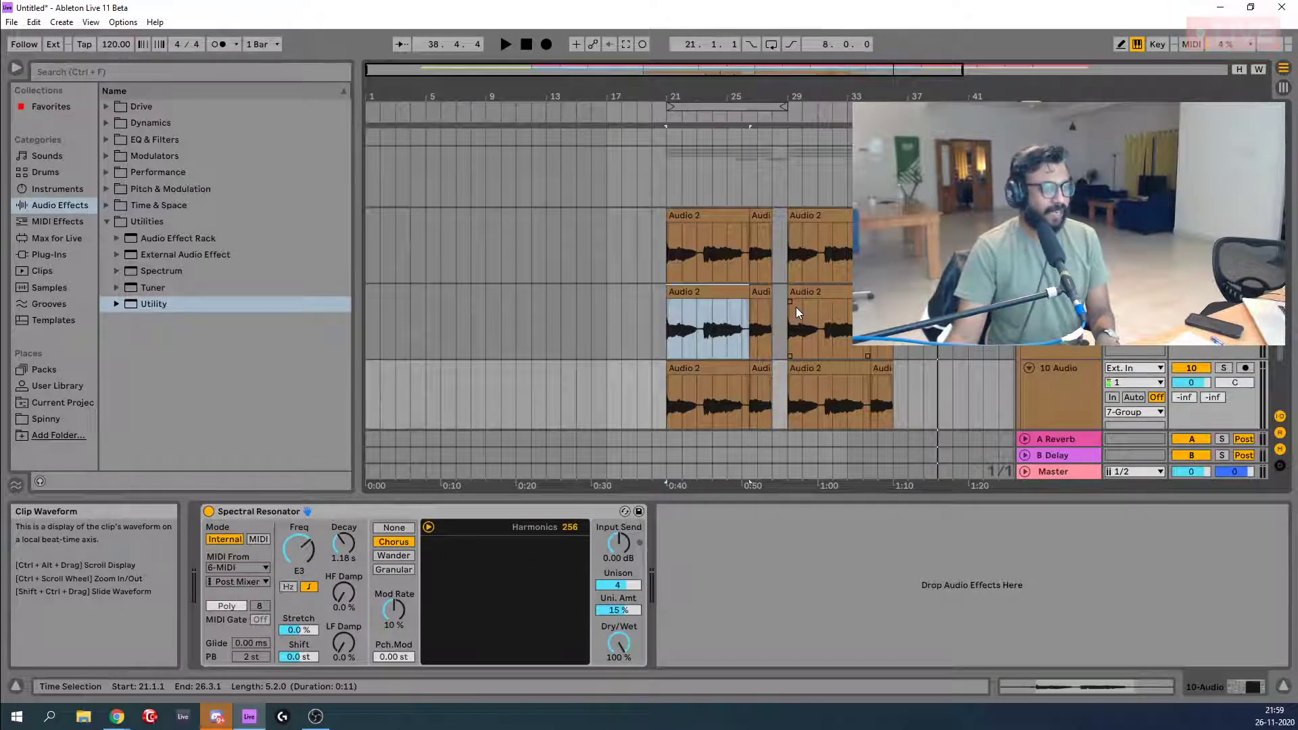
{"action": "scroll", "coordinate": [796, 308], "scroll_direction": "up", "scroll_amount": 2}
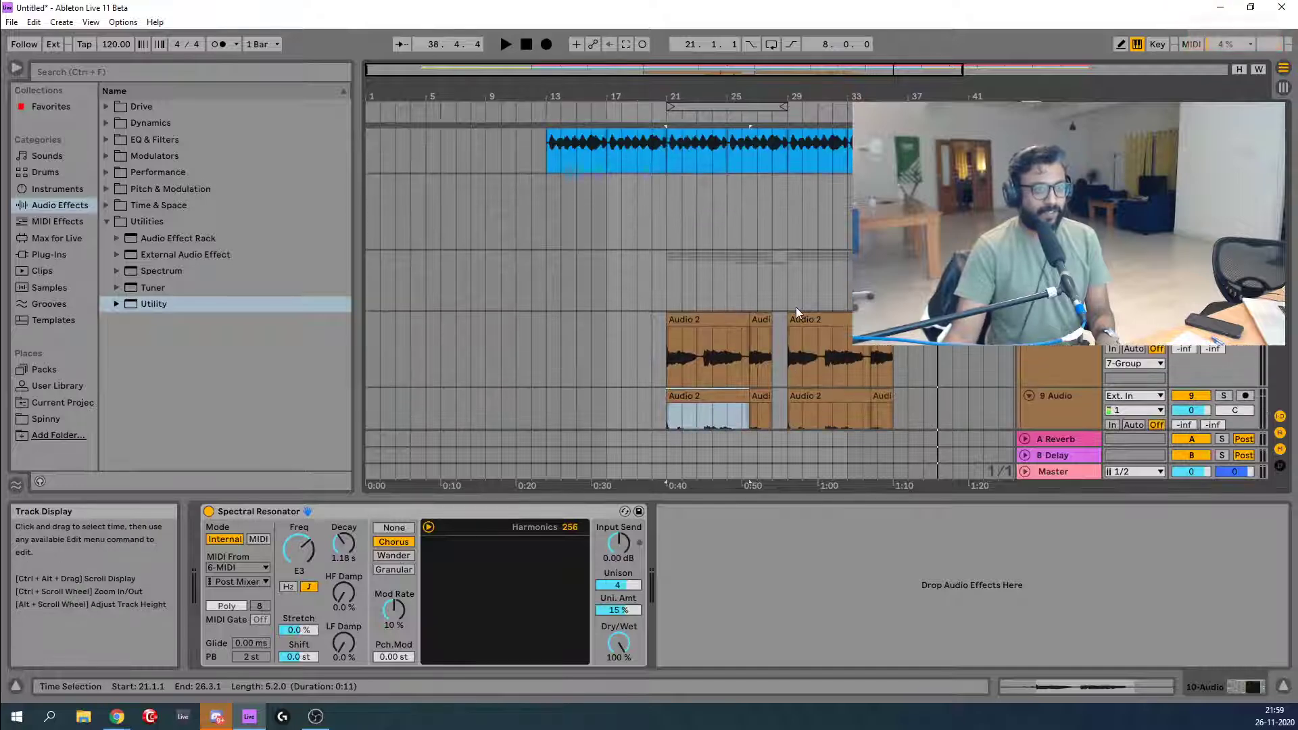
{"action": "scroll", "coordinate": [797, 307], "scroll_direction": "up", "scroll_amount": 3}
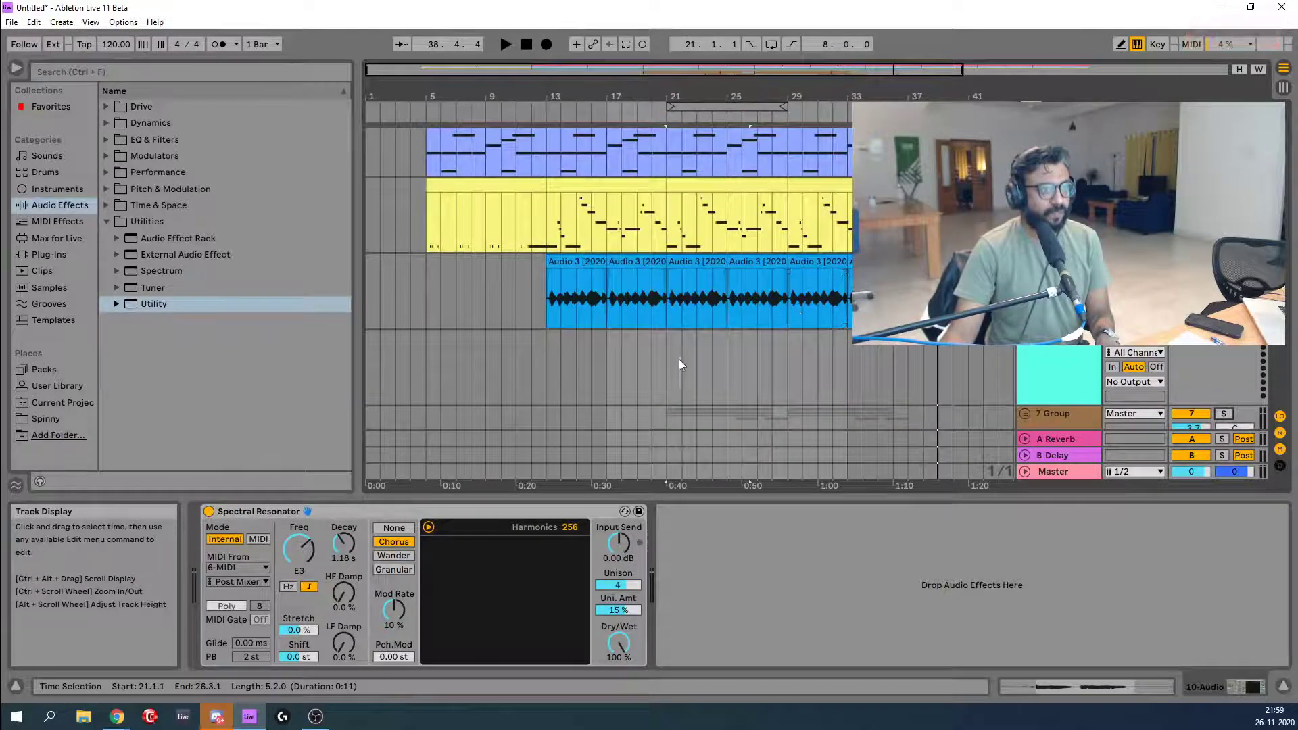
{"action": "left_click", "coordinate": [680, 359]}
{"action": "scroll", "coordinate": [706, 329], "scroll_direction": "down", "scroll_amount": 2}
{"action": "key", "text": "space"}
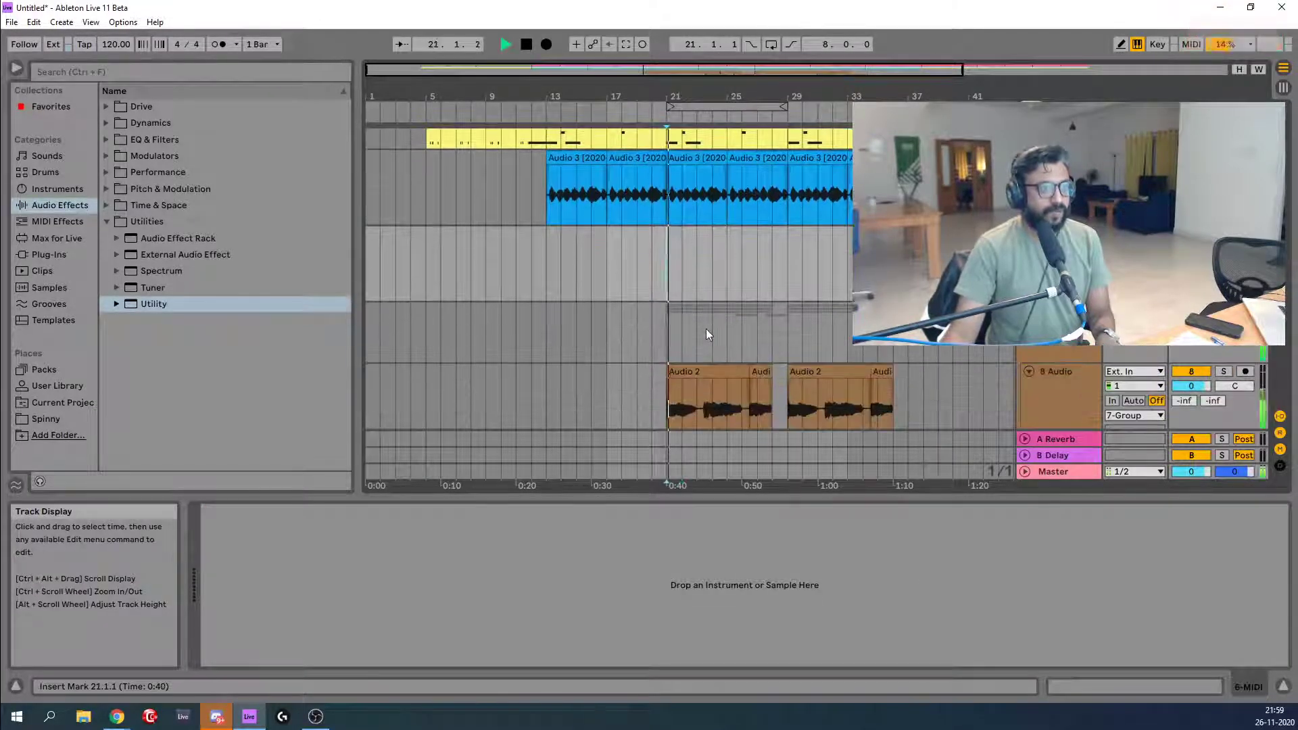
{"action": "key", "text": "space"}
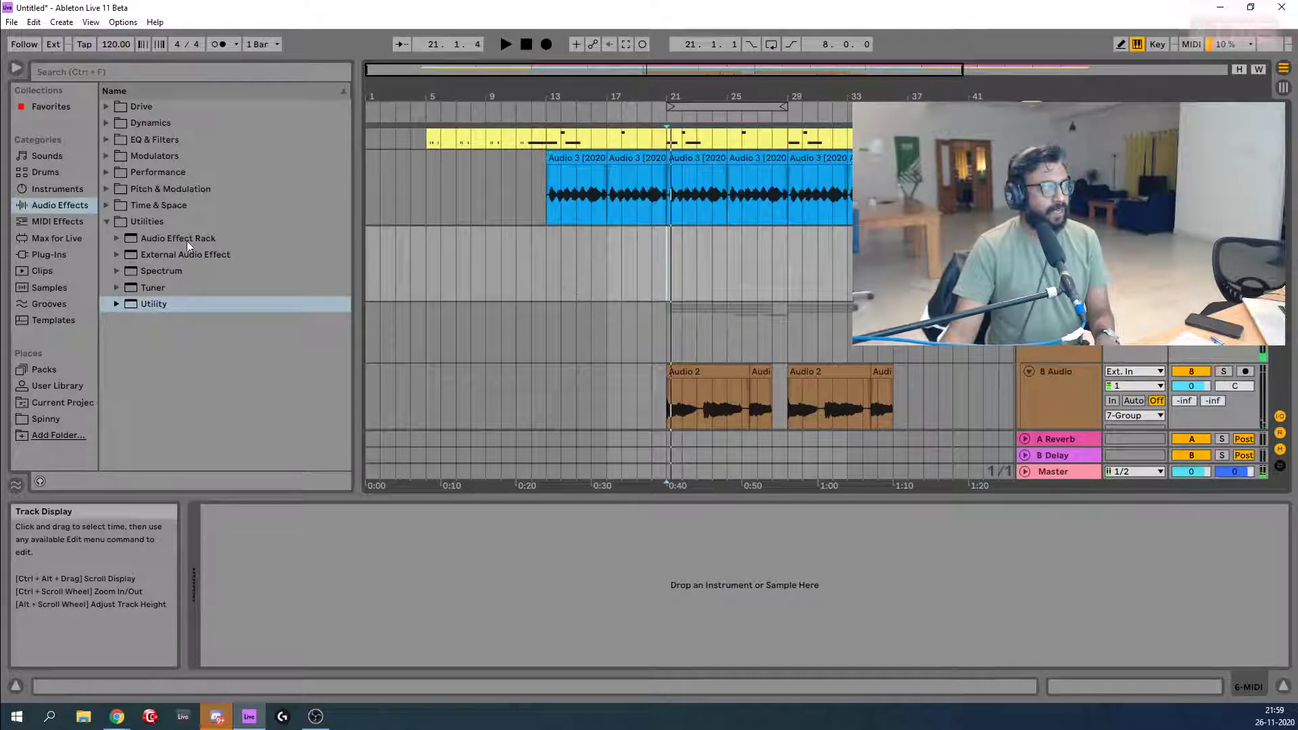
Collapse the Utilities effects folder, select the 6-MIDI track, and browse the Sounds library to the Piano & Keys category.
{"action": "left_click", "coordinate": [104, 221]}
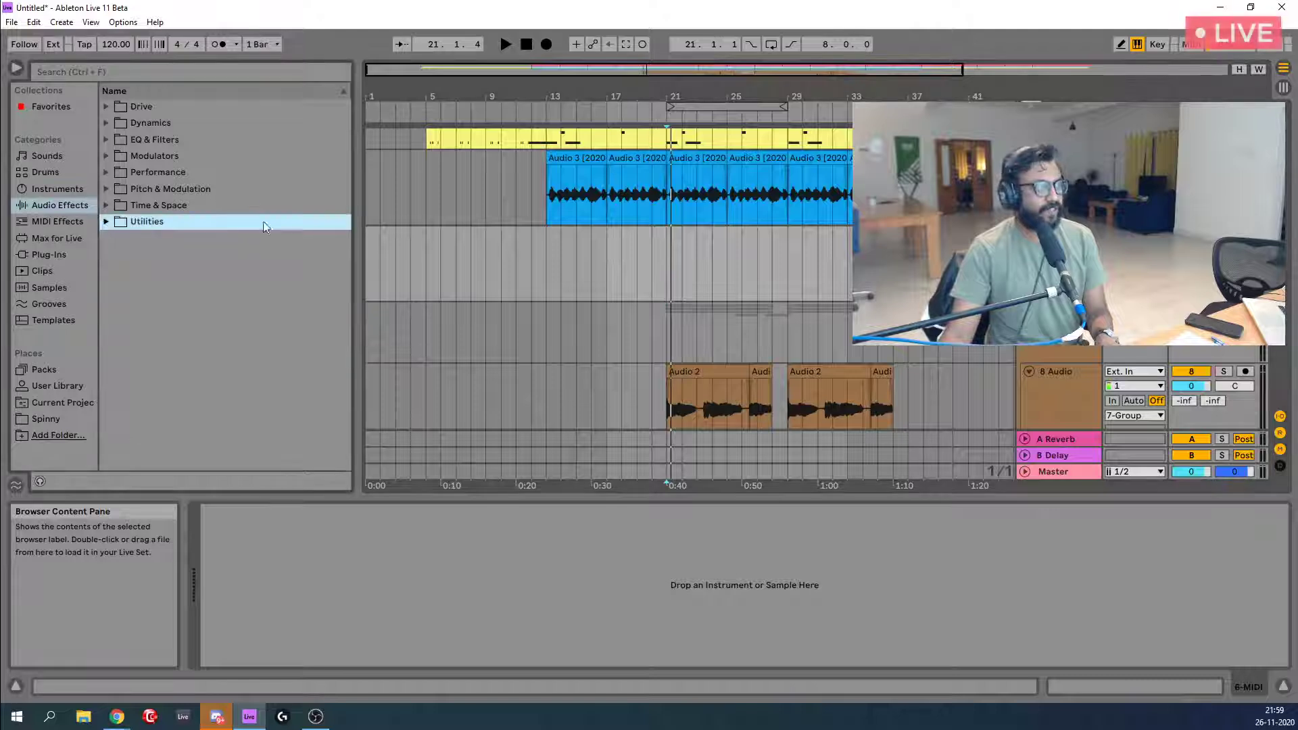
{"action": "left_click", "coordinate": [1058, 263]}
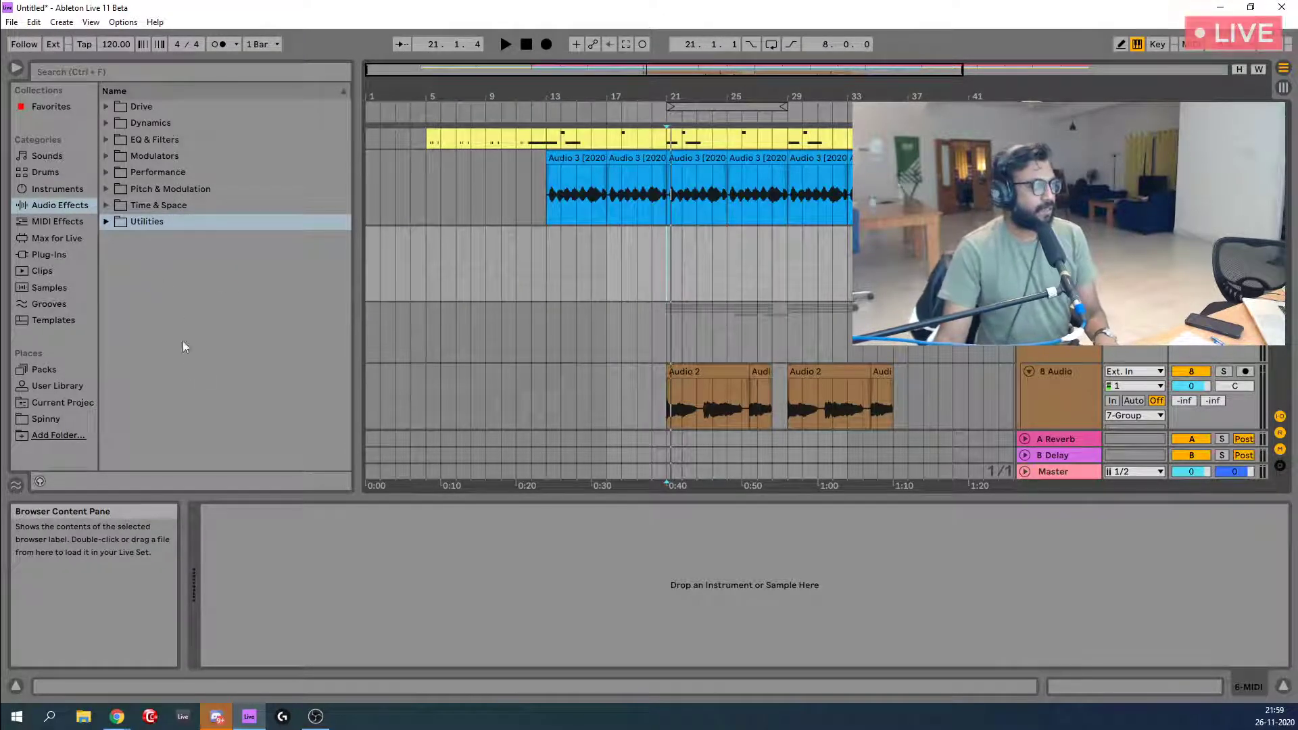
{"action": "left_click", "coordinate": [54, 153]}
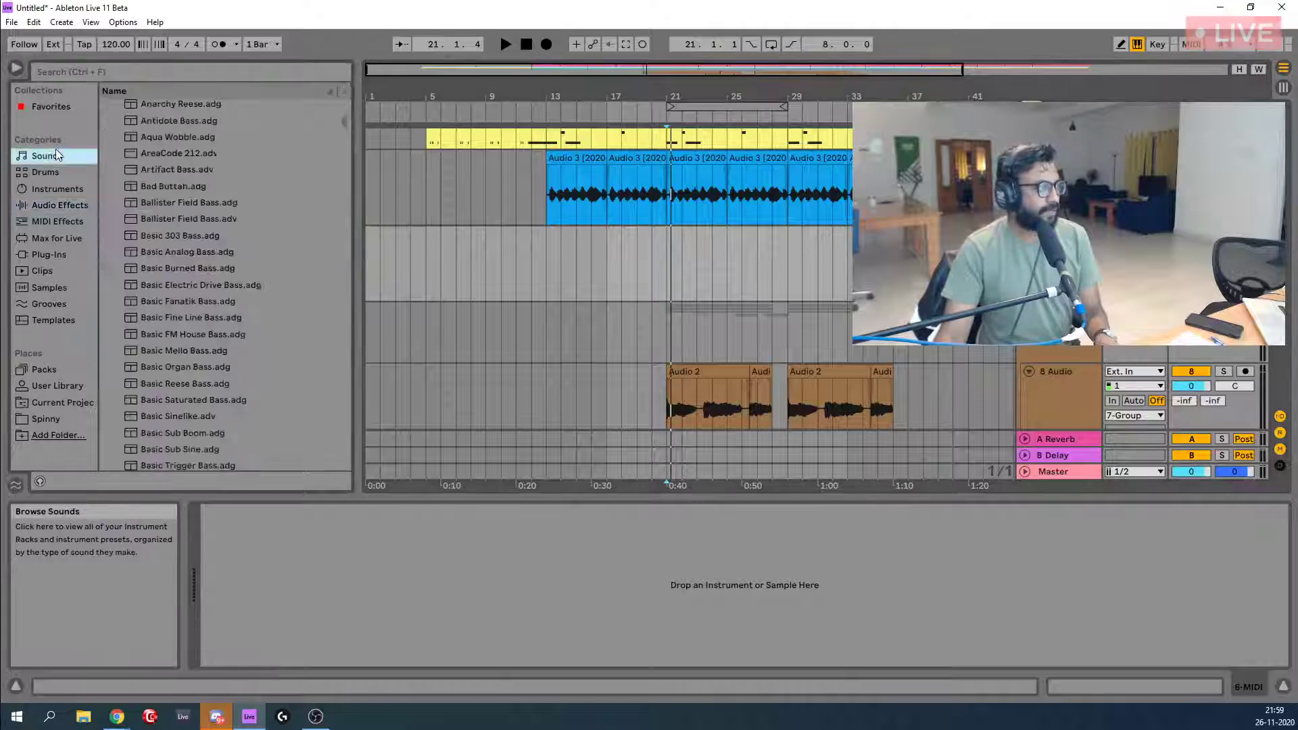
{"action": "scroll", "coordinate": [172, 292], "scroll_direction": "up", "scroll_amount": 8}
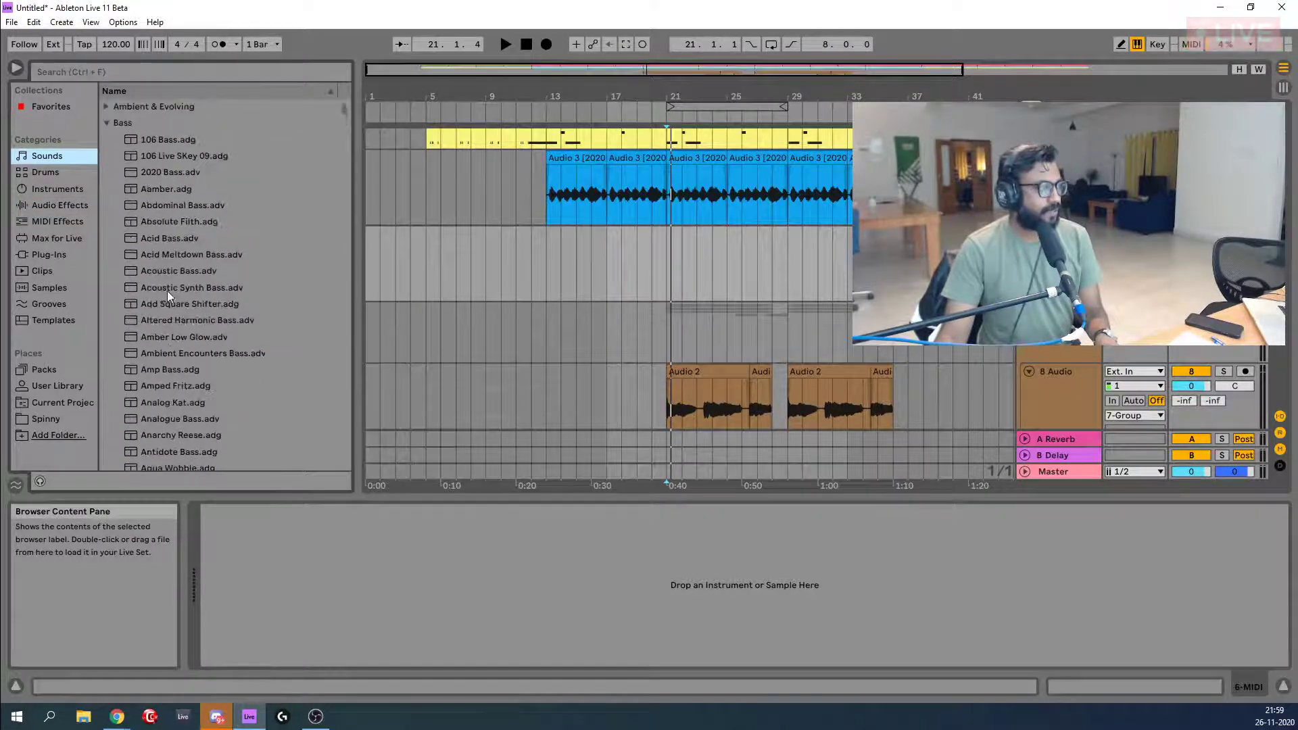
{"action": "left_click", "coordinate": [110, 123]}
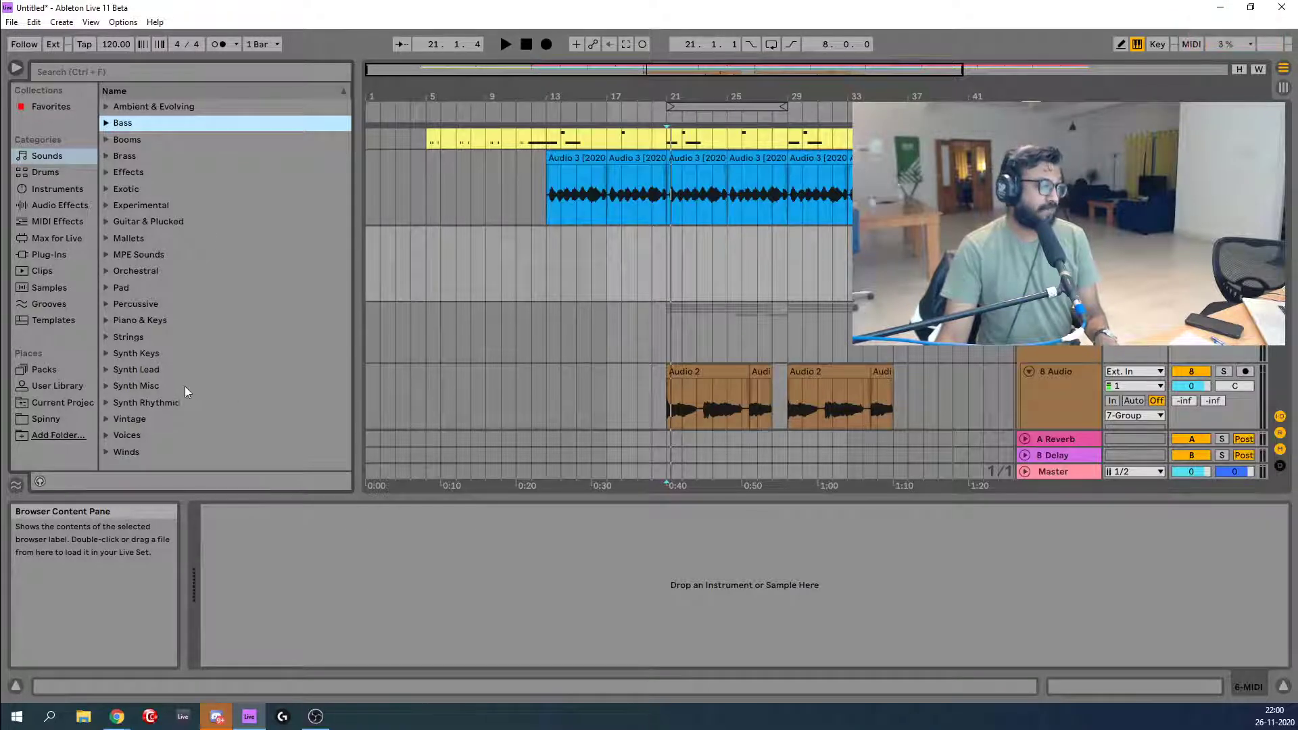
{"action": "left_click", "coordinate": [102, 318]}
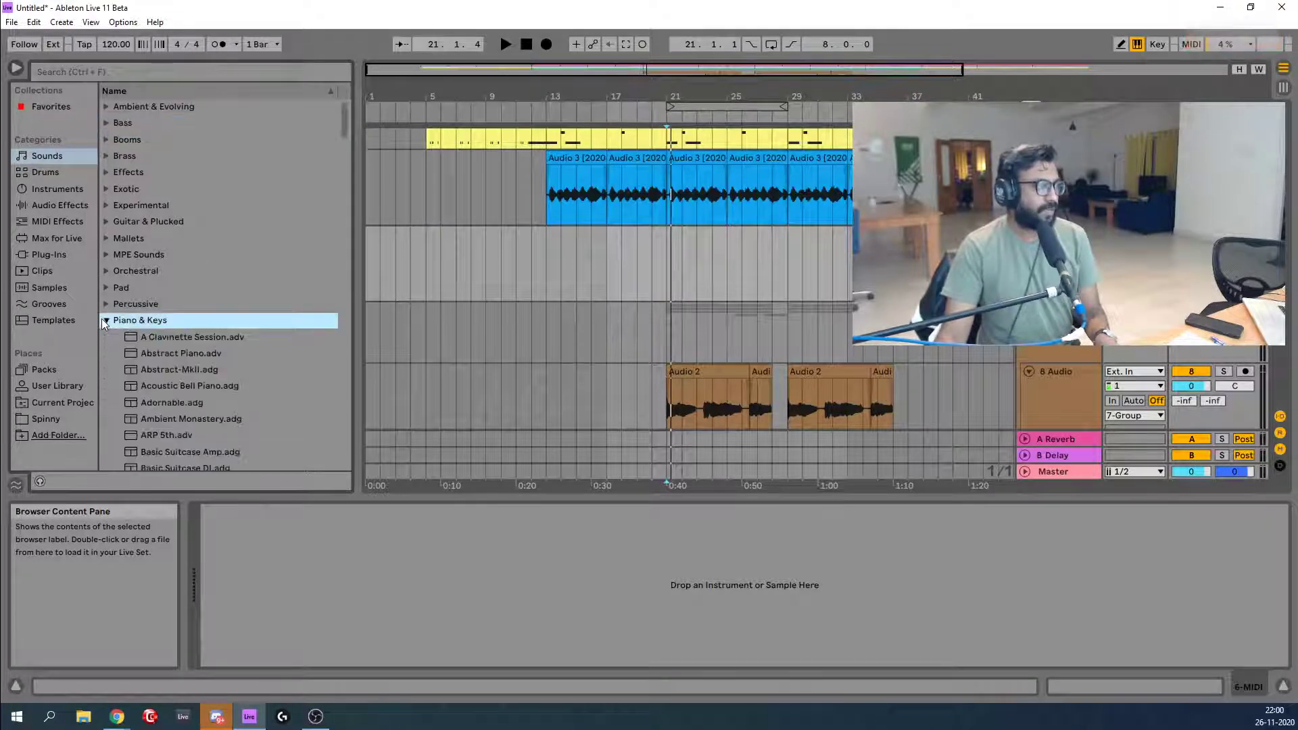
Turn on browser previewing and audition the Abstract Piano preset.
{"action": "left_click", "coordinate": [237, 339]}
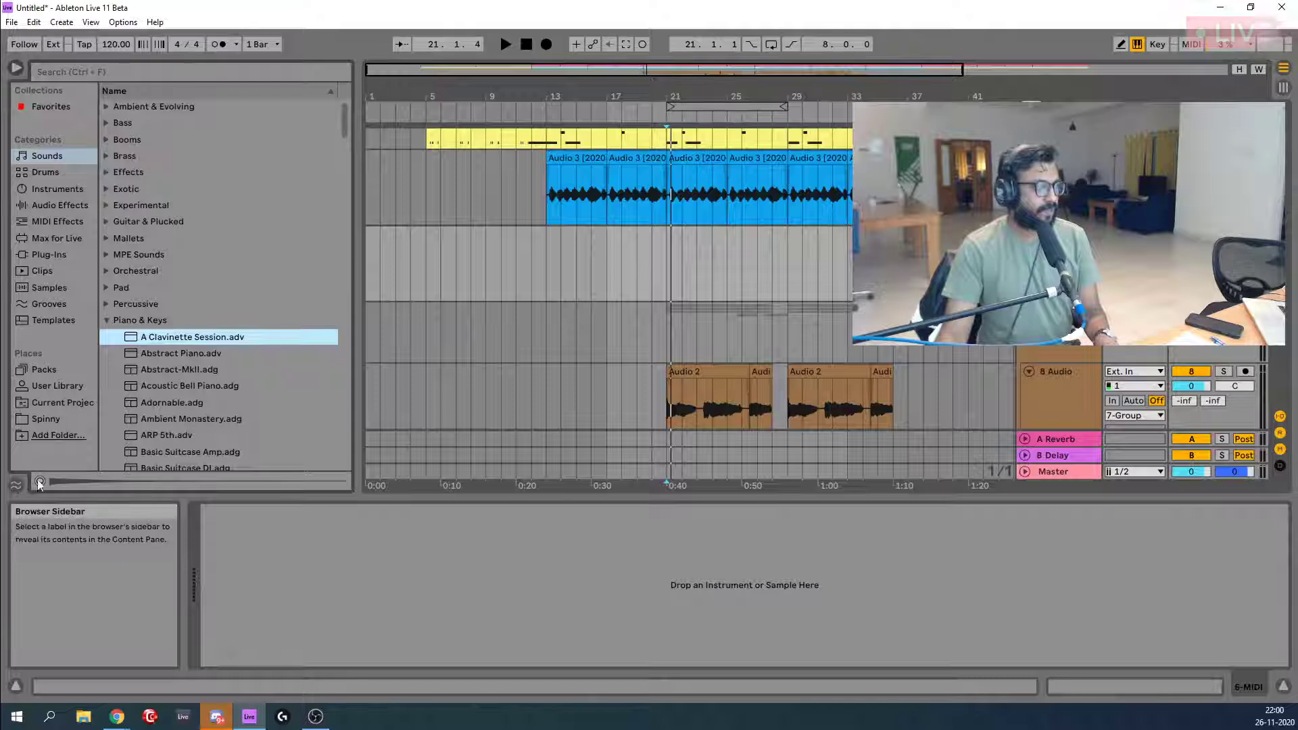
{"action": "left_click", "coordinate": [165, 368]}
{"action": "left_click", "coordinate": [172, 353]}
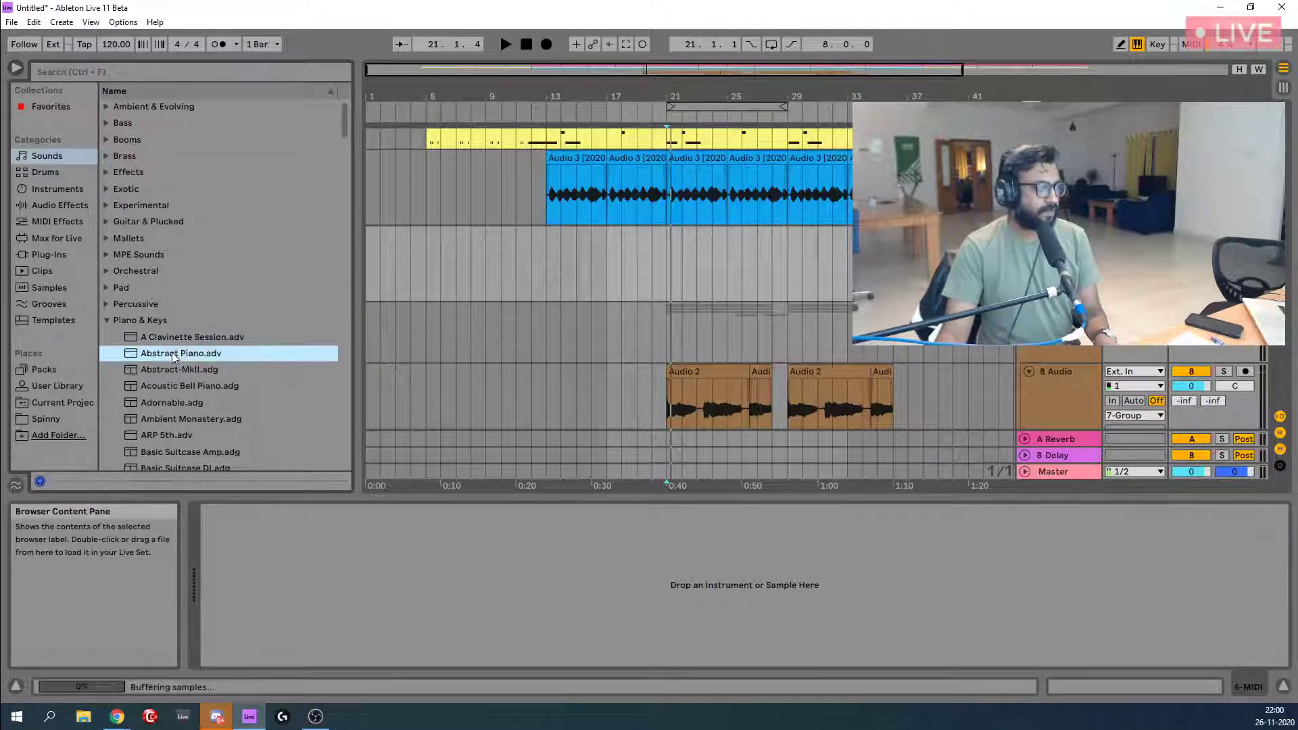
Audition the Acoustic Bell Piano, Adornable and Abstract-MkII presets, and load Abstract-MkII onto the empty MIDI track.
{"action": "left_click", "coordinate": [176, 370]}
{"action": "left_click", "coordinate": [180, 387]}
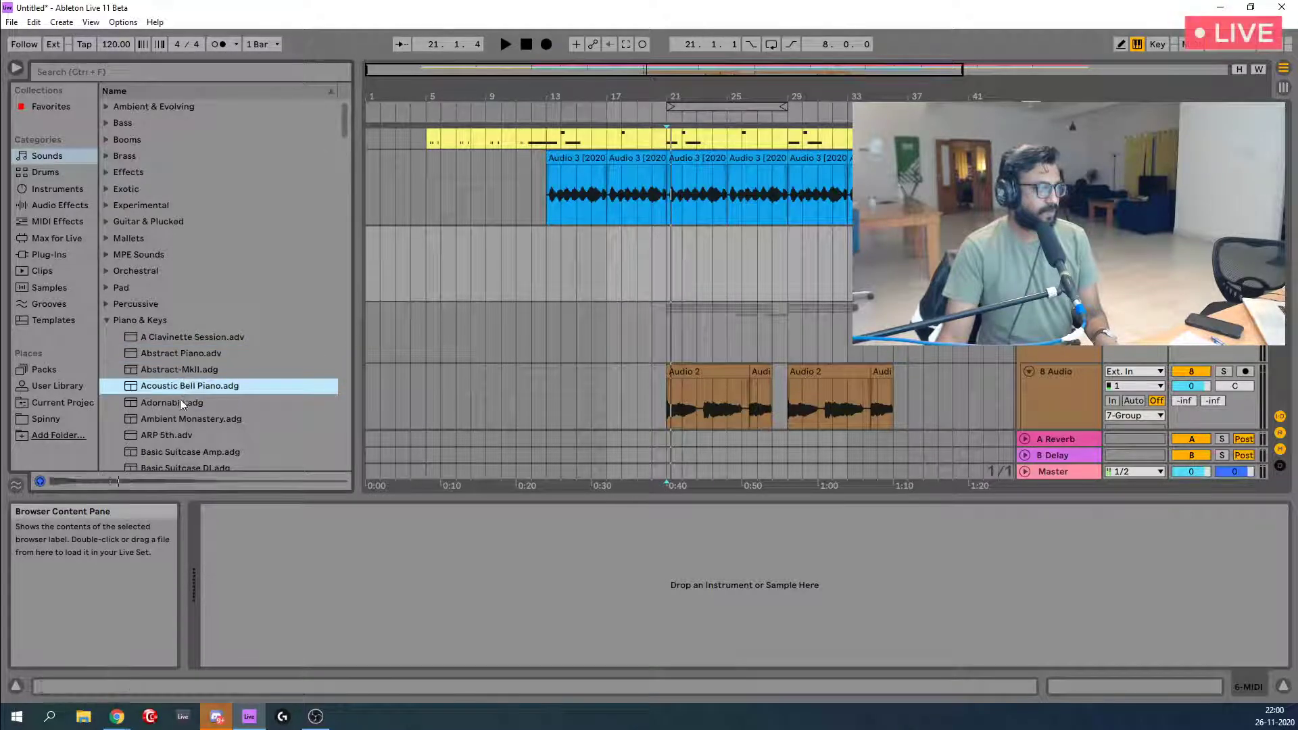
{"action": "left_click", "coordinate": [180, 398]}
{"action": "left_click", "coordinate": [193, 361]}
{"action": "left_click", "coordinate": [193, 370]}
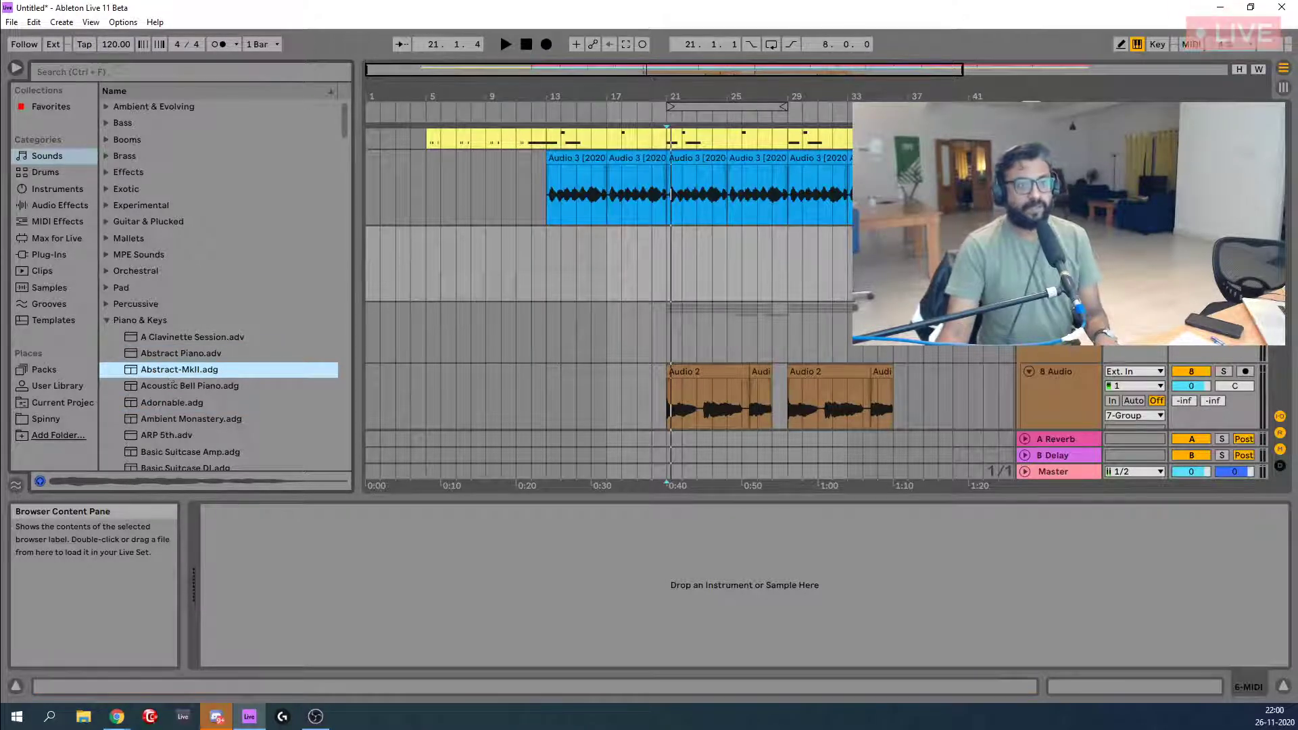
{"action": "key", "text": "Return"}
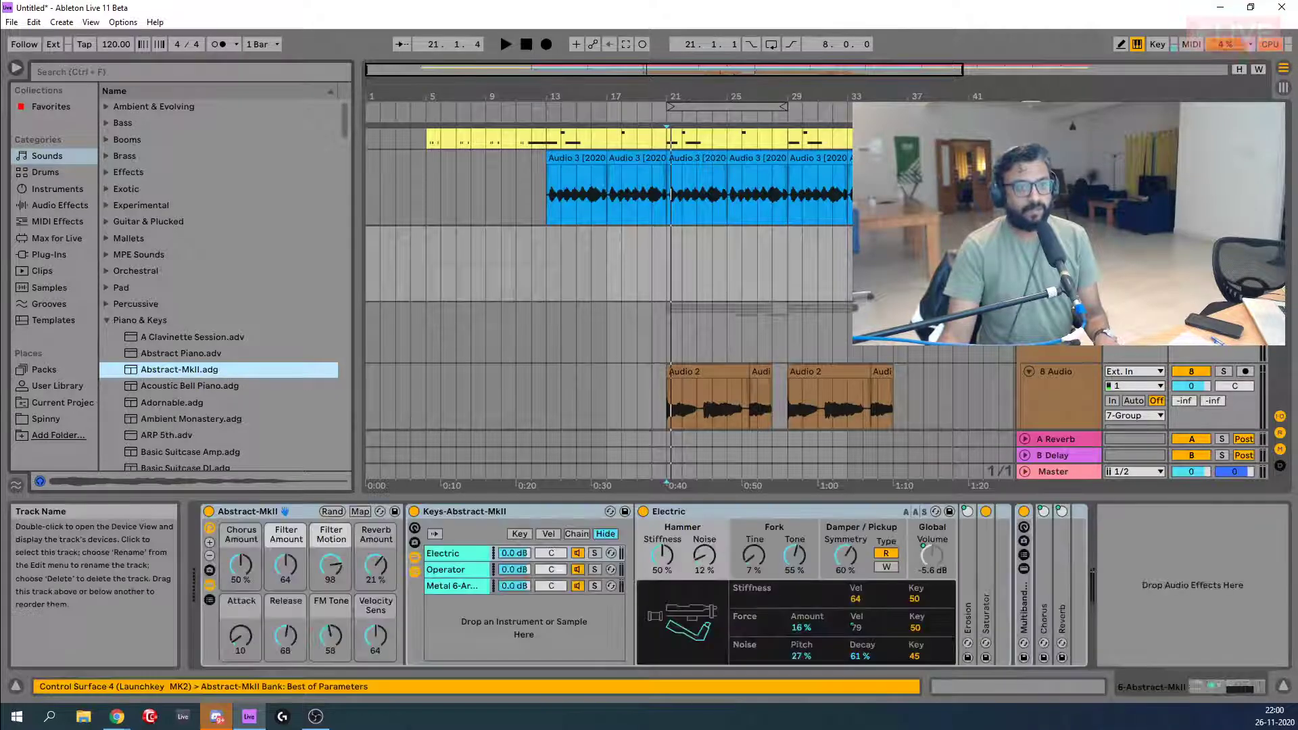
Create a MIDI clip at bar 13 on the Abstract-MkII track, extend it to bar 15, and show its note editor.
{"action": "double_click", "coordinate": [555, 274]}
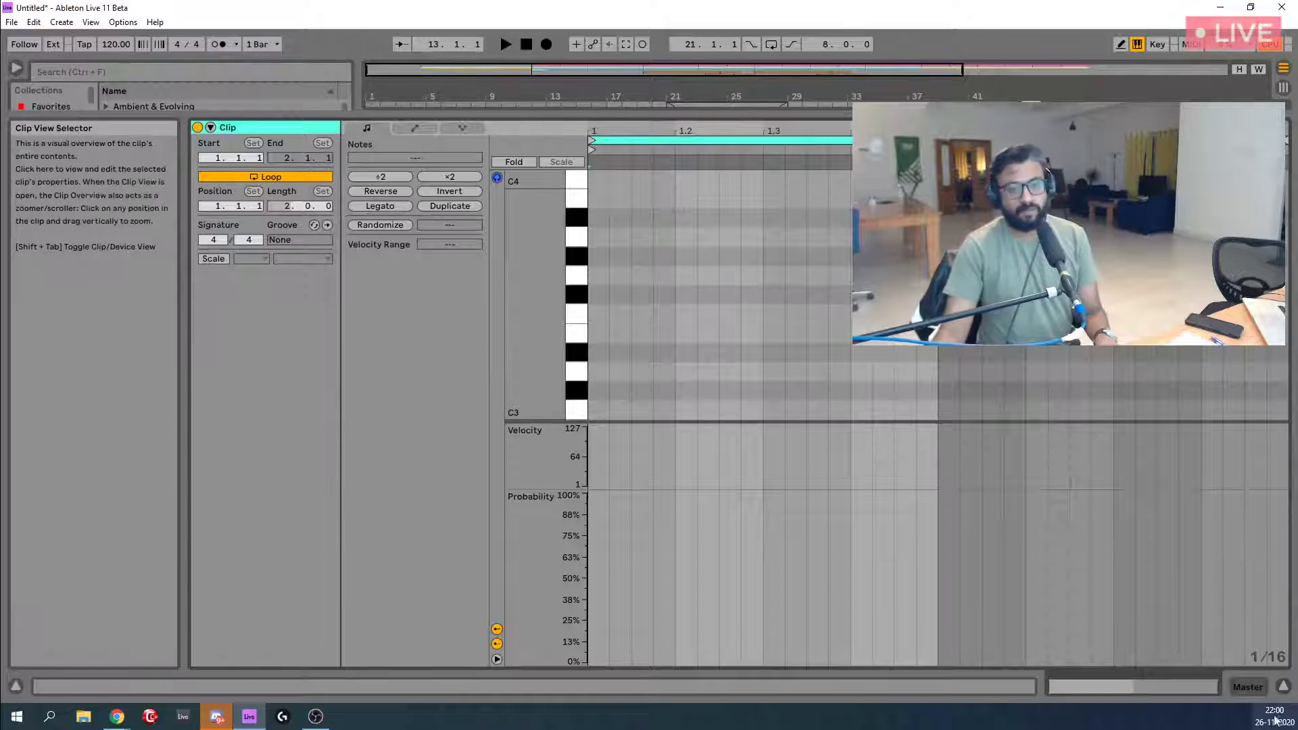
{"action": "left_click", "coordinate": [1284, 687]}
{"action": "scroll", "coordinate": [635, 237], "scroll_direction": "up", "scroll_amount": 1}
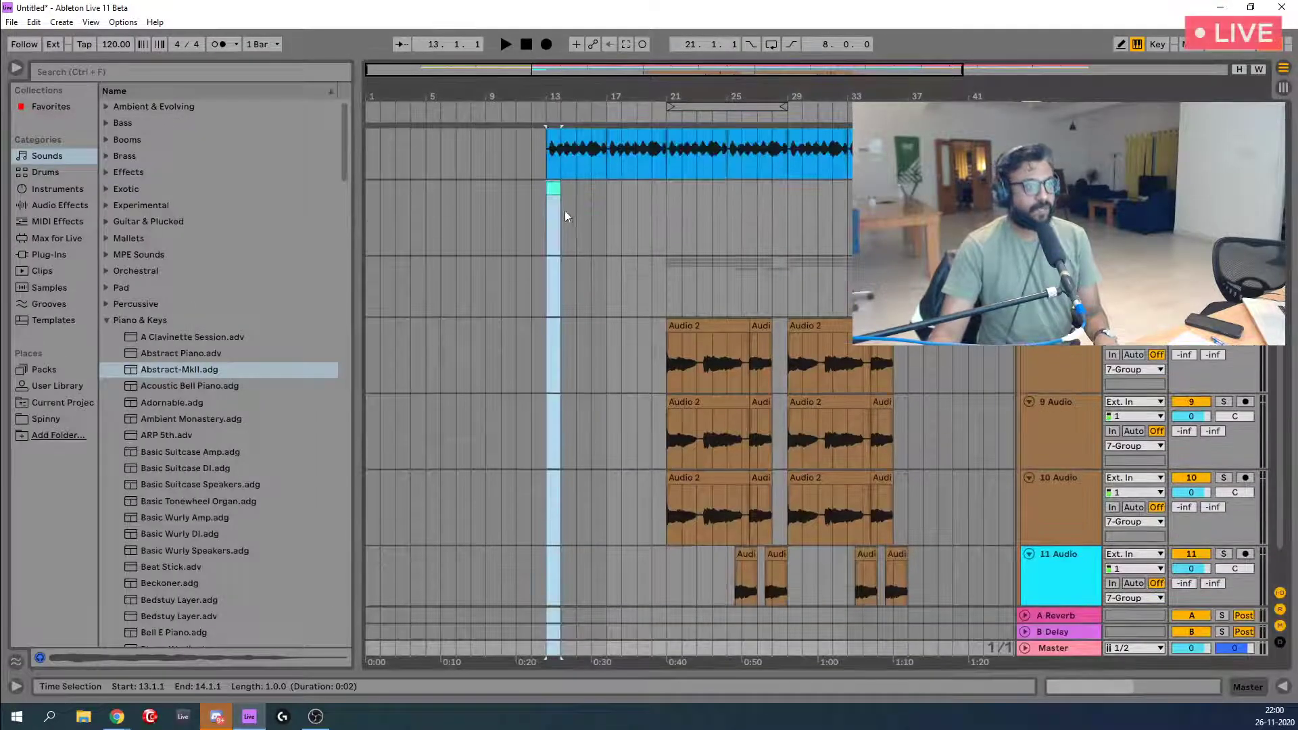
{"action": "left_click_drag", "start_coordinate": [558, 190], "coordinate": [573, 190]}
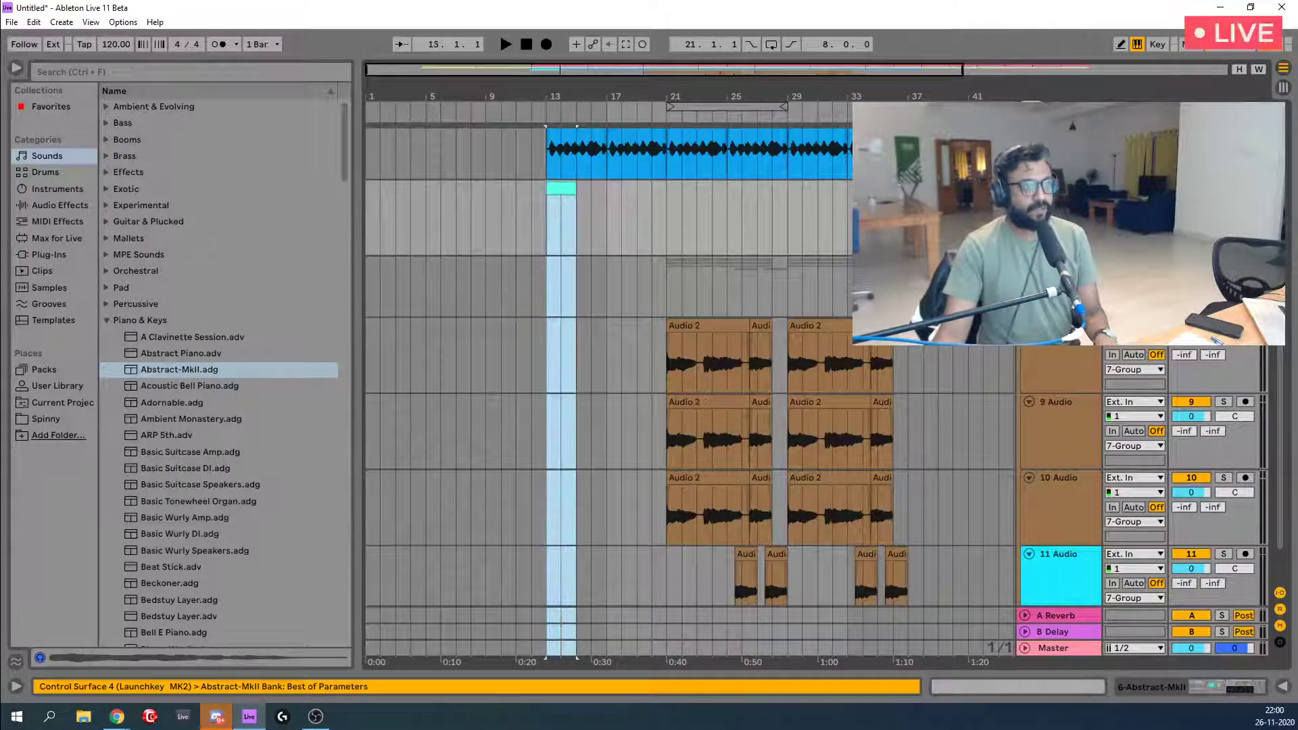
{"action": "left_click", "coordinate": [1281, 688]}
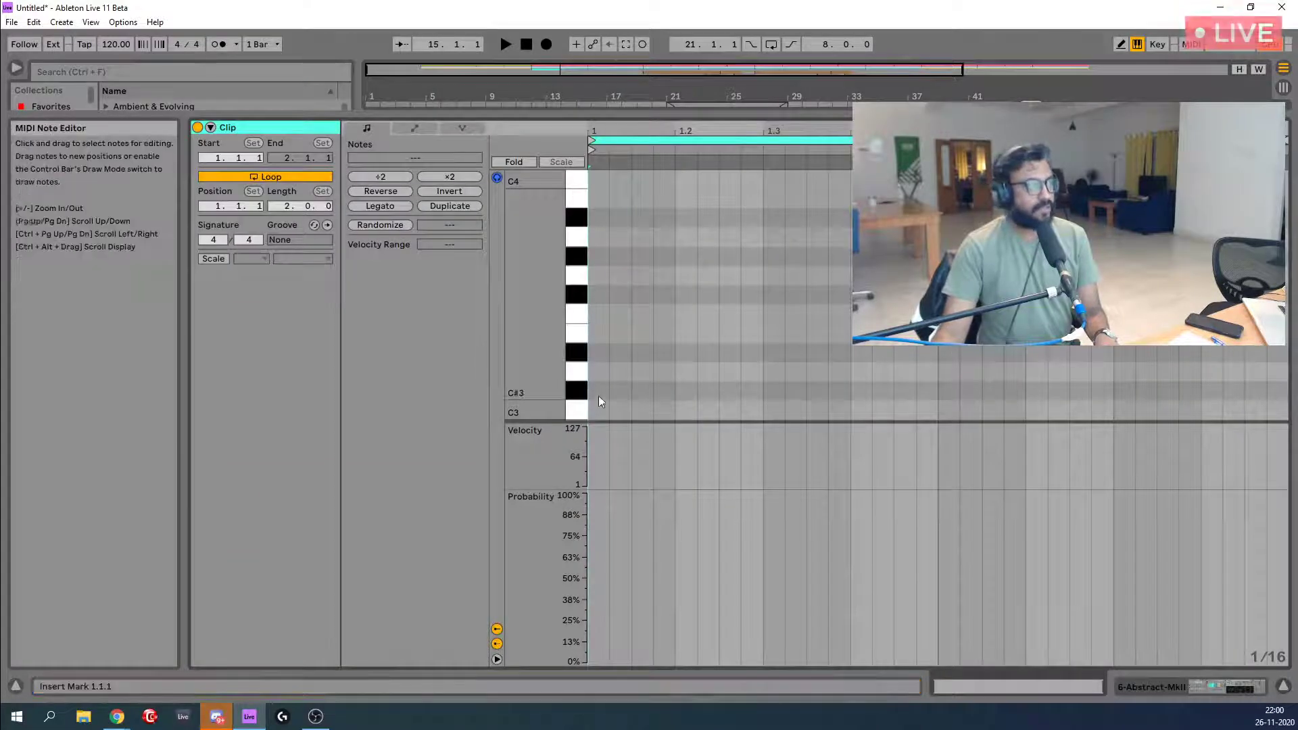
Enable the scale setting for the clip and set it to A Minor.
{"action": "left_click", "coordinate": [211, 260]}
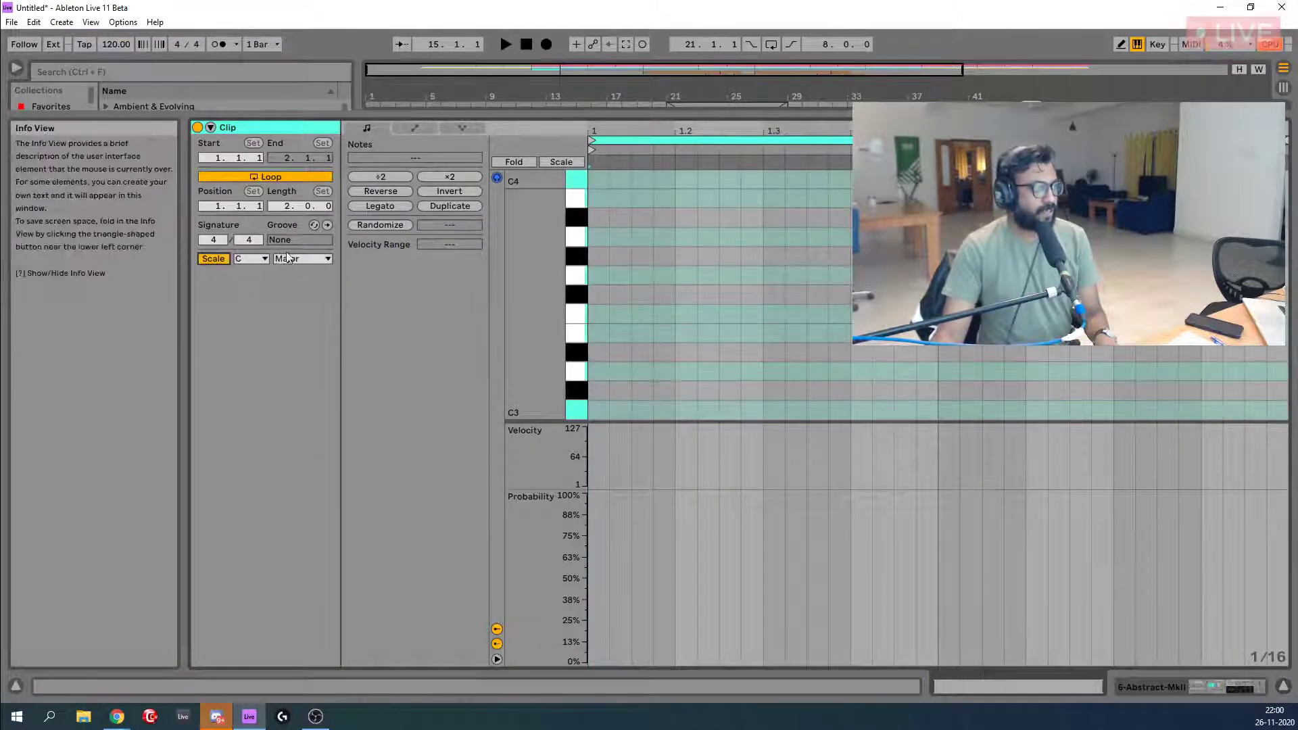
{"action": "left_click", "coordinate": [257, 259]}
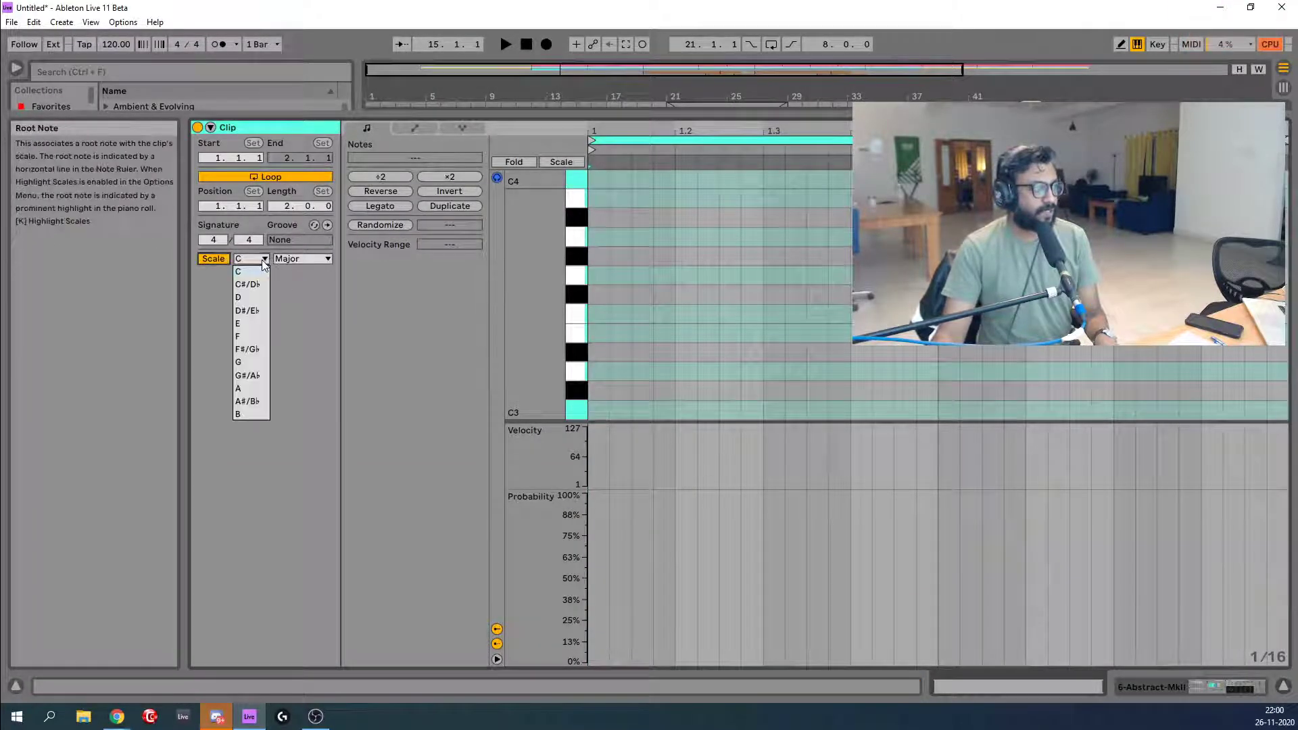
{"action": "left_click", "coordinate": [255, 389]}
{"action": "left_click", "coordinate": [307, 260]}
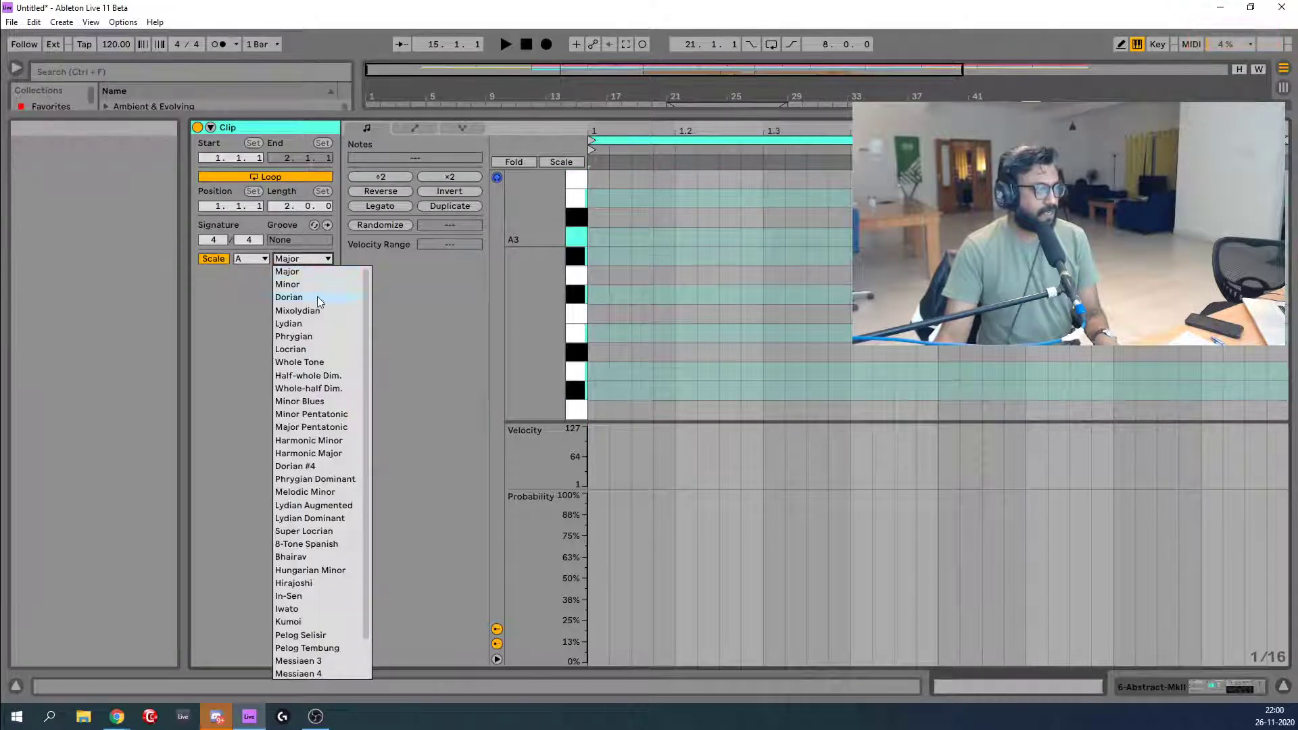
{"action": "left_click", "coordinate": [314, 284]}
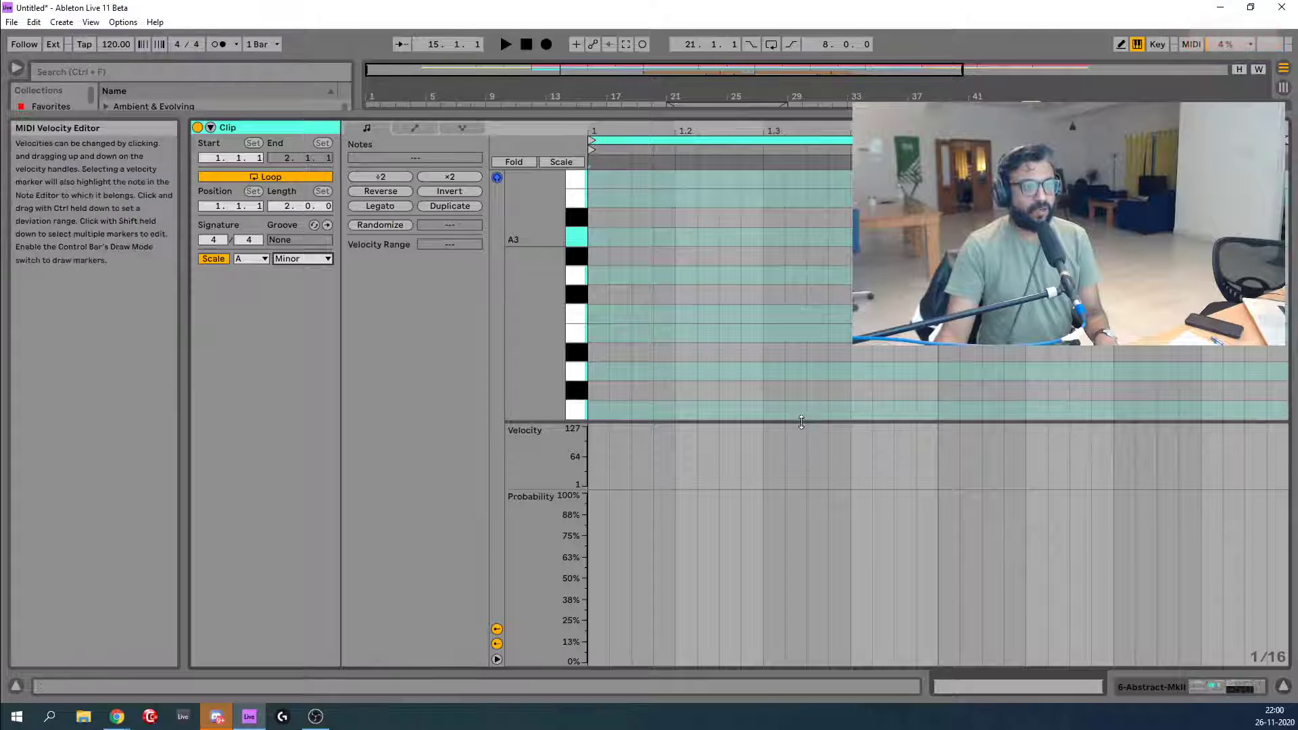
Shrink the velocity and probability lanes to enlarge the note editor, and restrict its rows to the notes of the scale.
{"action": "left_click_drag", "start_coordinate": [802, 423], "coordinate": [838, 618]}
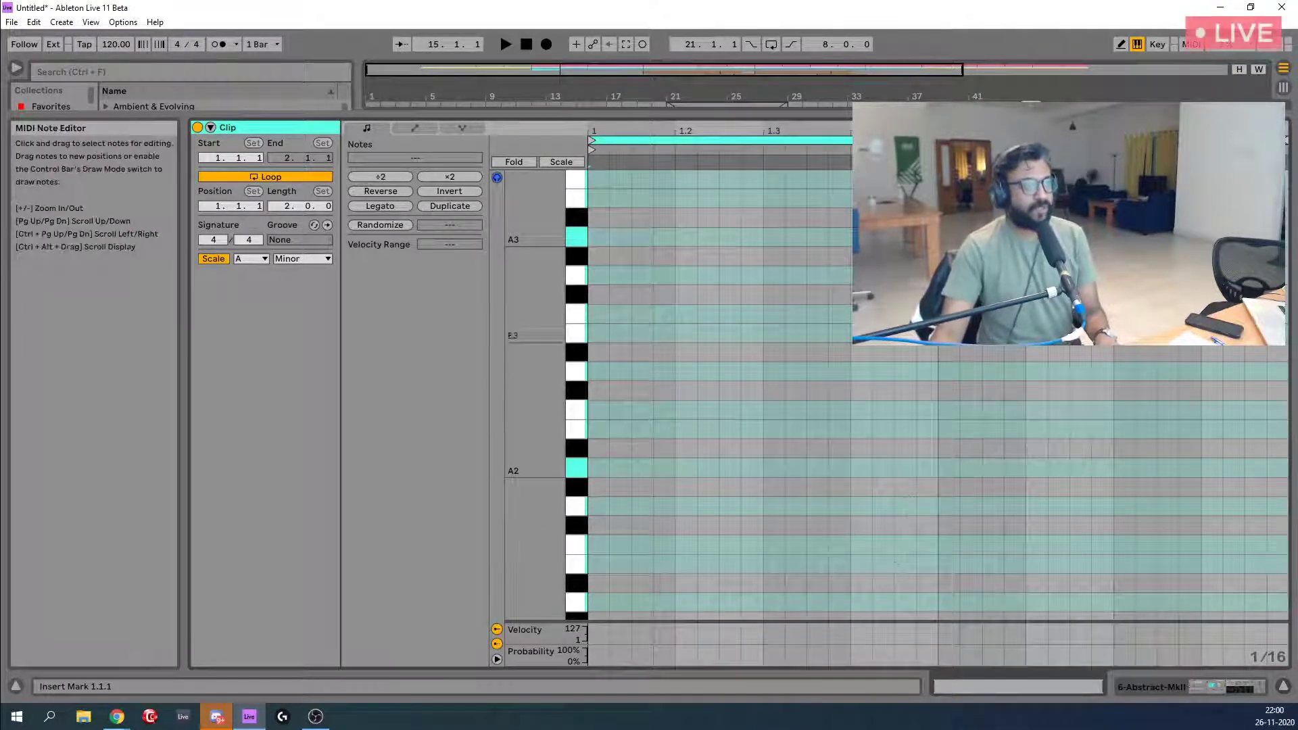
{"action": "left_click", "coordinate": [570, 161]}
{"action": "scroll", "coordinate": [621, 470], "scroll_direction": "up", "scroll_amount": 4}
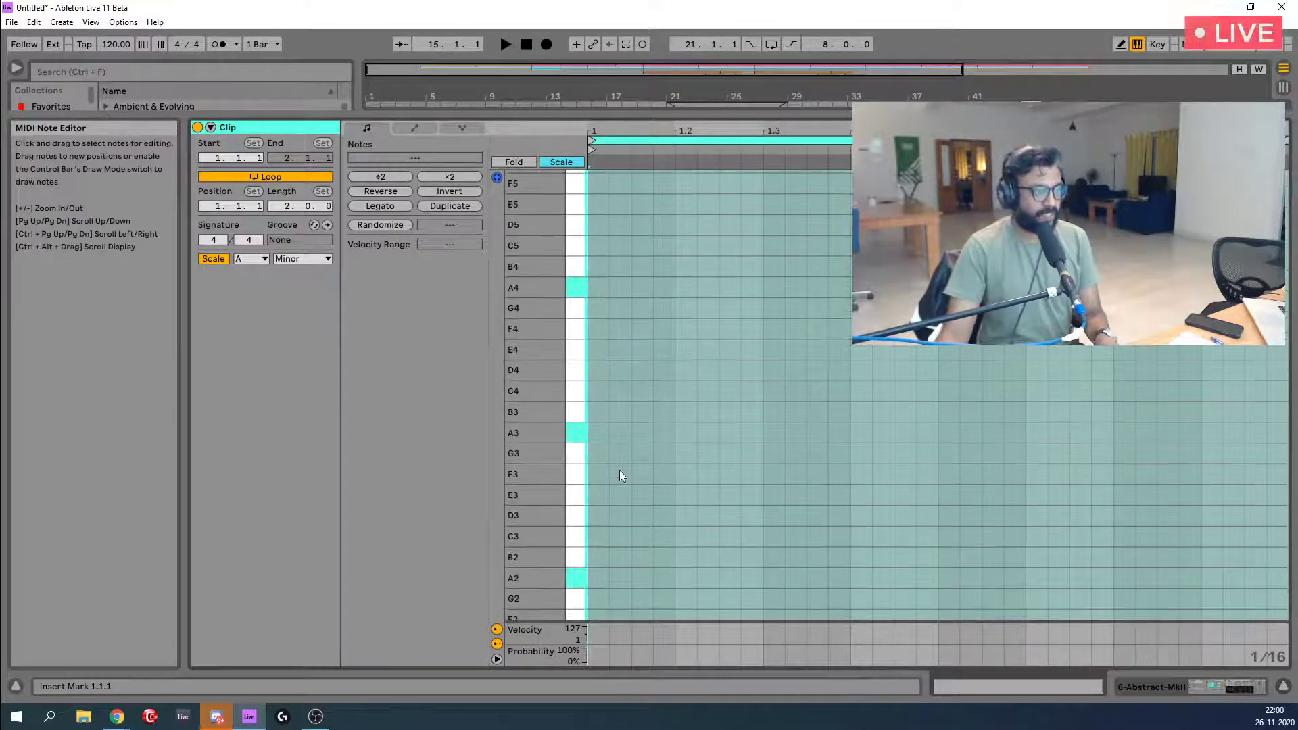
{"action": "scroll", "coordinate": [620, 471], "scroll_direction": "down", "scroll_amount": 1}
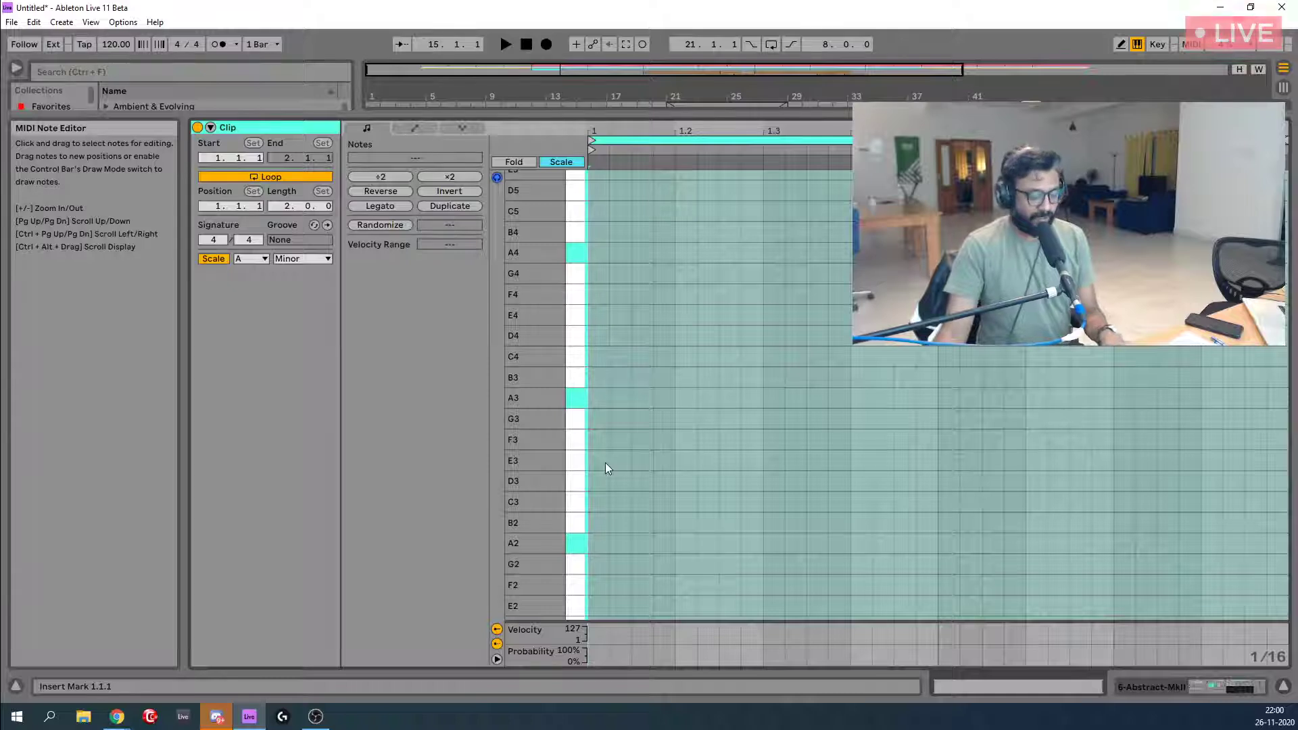
Draw a freehand sixteenth-note melody across the two-bar clip, starting on E3 and ranging between B2 and E4.
{"action": "key", "text": "b"}
{"action": "mouse_move", "coordinate": [606, 463]}
{"action": "left_mouse_down"}
{"action": "mouse_move", "coordinate": [760, 357]}
{"action": "mouse_move", "coordinate": [961, 428]}
{"action": "left_mouse_up"}
{"action": "mouse_move", "coordinate": [1014, 357]}
{"action": "left_mouse_down"}
{"action": "mouse_move", "coordinate": [1081, 379]}
{"action": "mouse_move", "coordinate": [1118, 516]}
{"action": "mouse_move", "coordinate": [1170, 534]}
{"action": "mouse_move", "coordinate": [1210, 418]}
{"action": "mouse_move", "coordinate": [1267, 379]}
{"action": "mouse_move", "coordinate": [1252, 474]}
{"action": "left_mouse_up"}
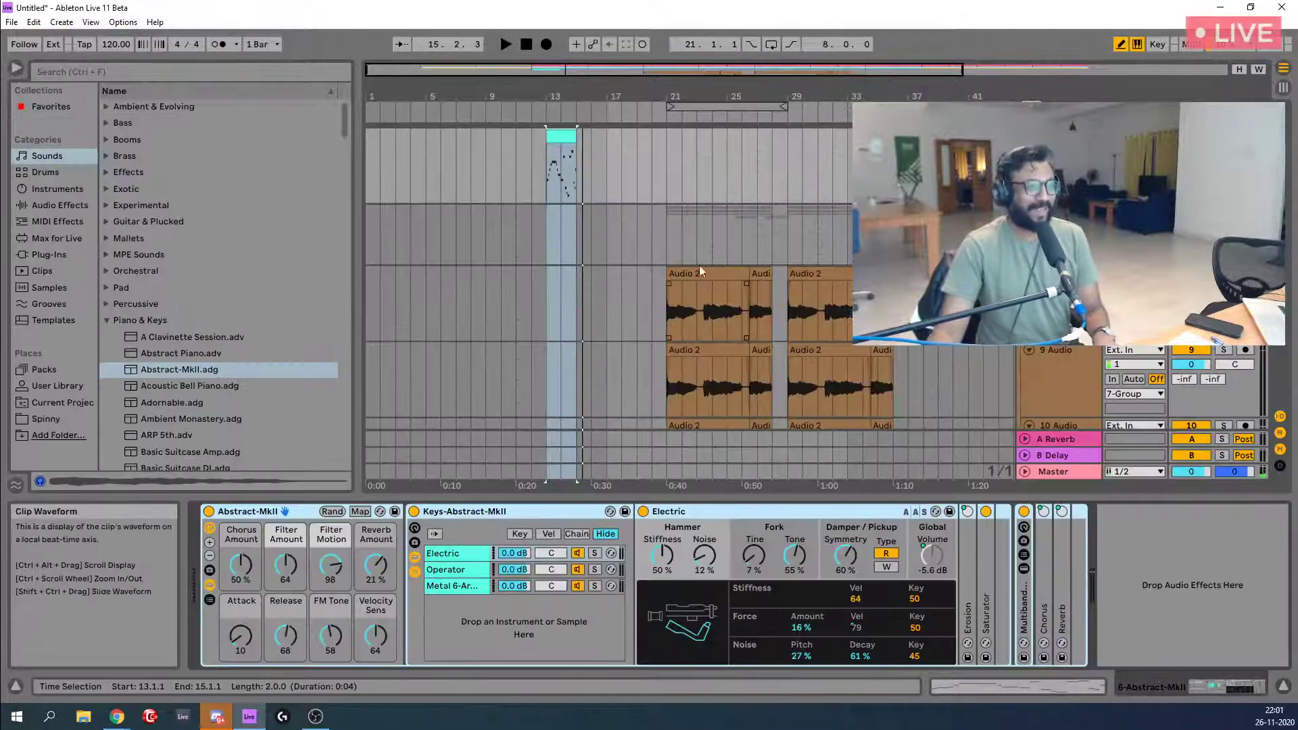
Duplicate the melody clip twice and play the arrangement from bar 13.
{"action": "left_click", "coordinate": [561, 134]}
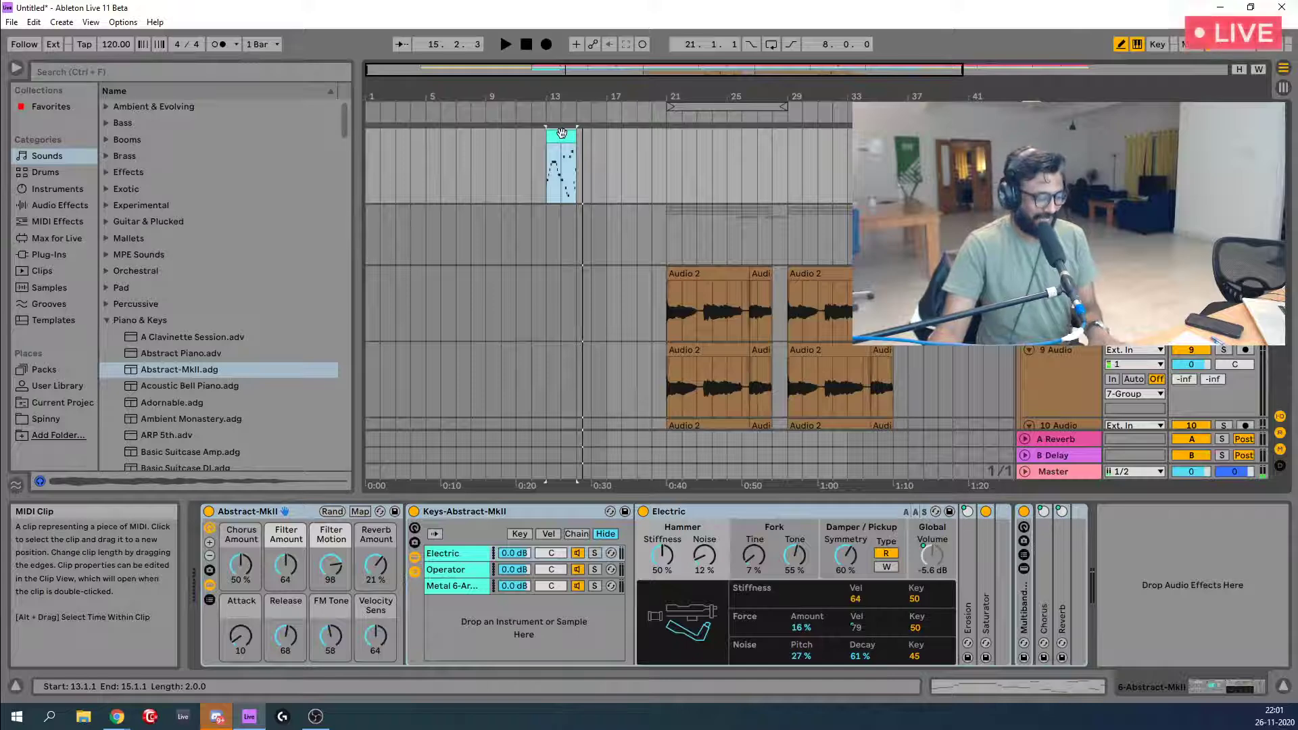
{"action": "key", "text": "ctrl+d"}
{"action": "key", "text": "ctrl+d"}
{"action": "left_click", "coordinate": [549, 169]}
{"action": "key", "text": "space"}
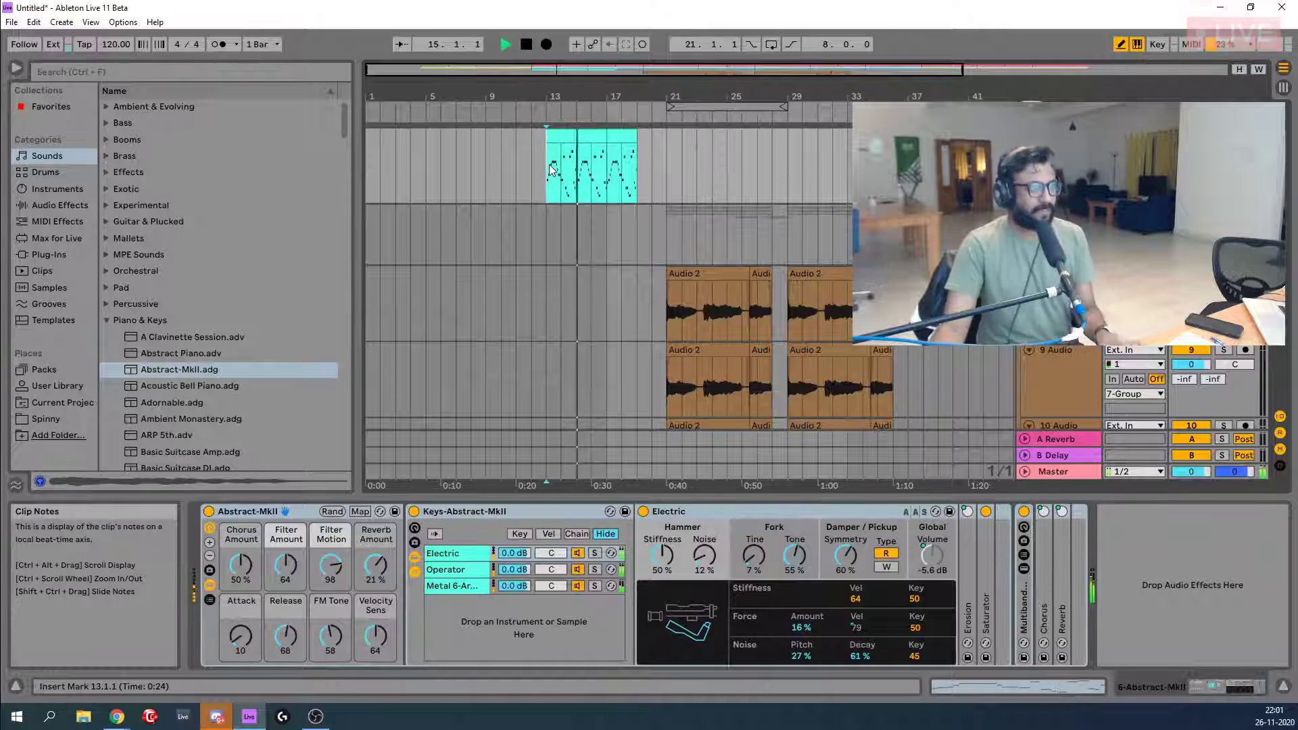
Stop playback and delete the two duplicated melody clips.
{"action": "left_click", "coordinate": [594, 138]}
{"action": "key", "text": "space"}
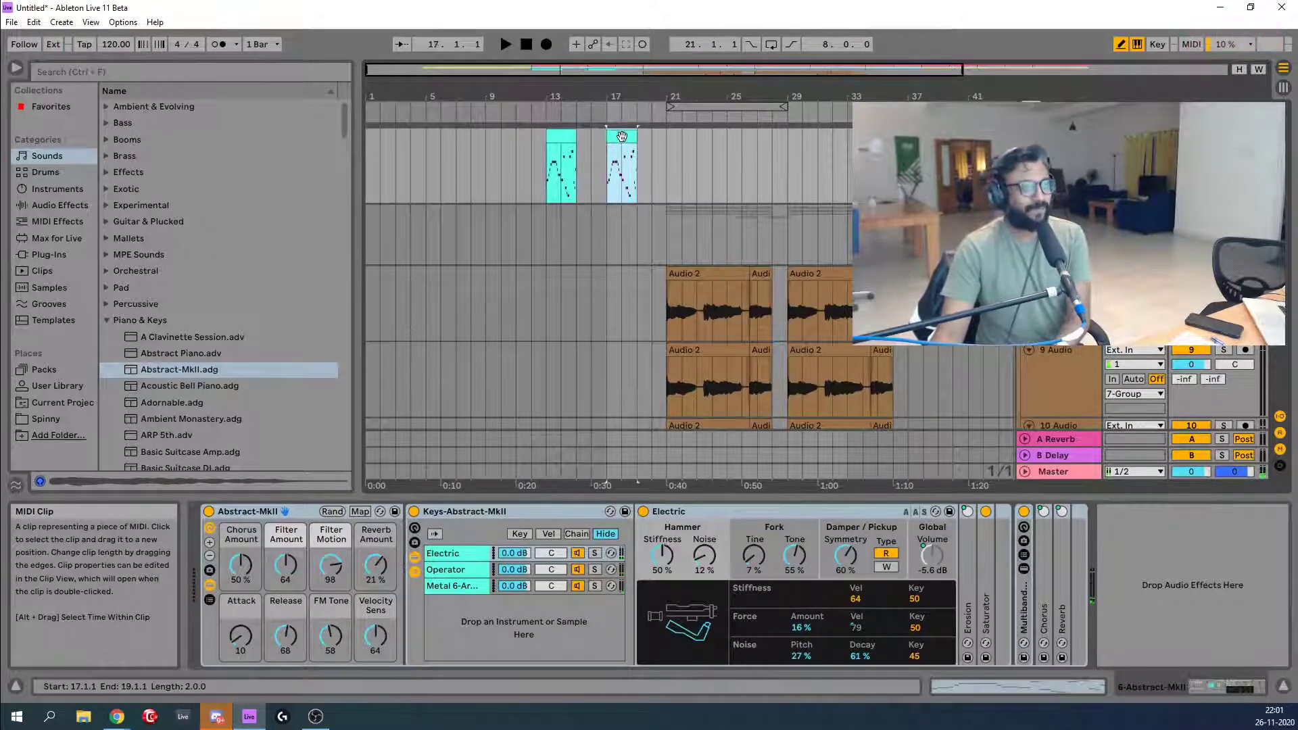
Turn off draw mode, set the melody clip's loop length to 4 bars, and stretch all its notes to double length.
{"action": "double_click", "coordinate": [561, 142]}
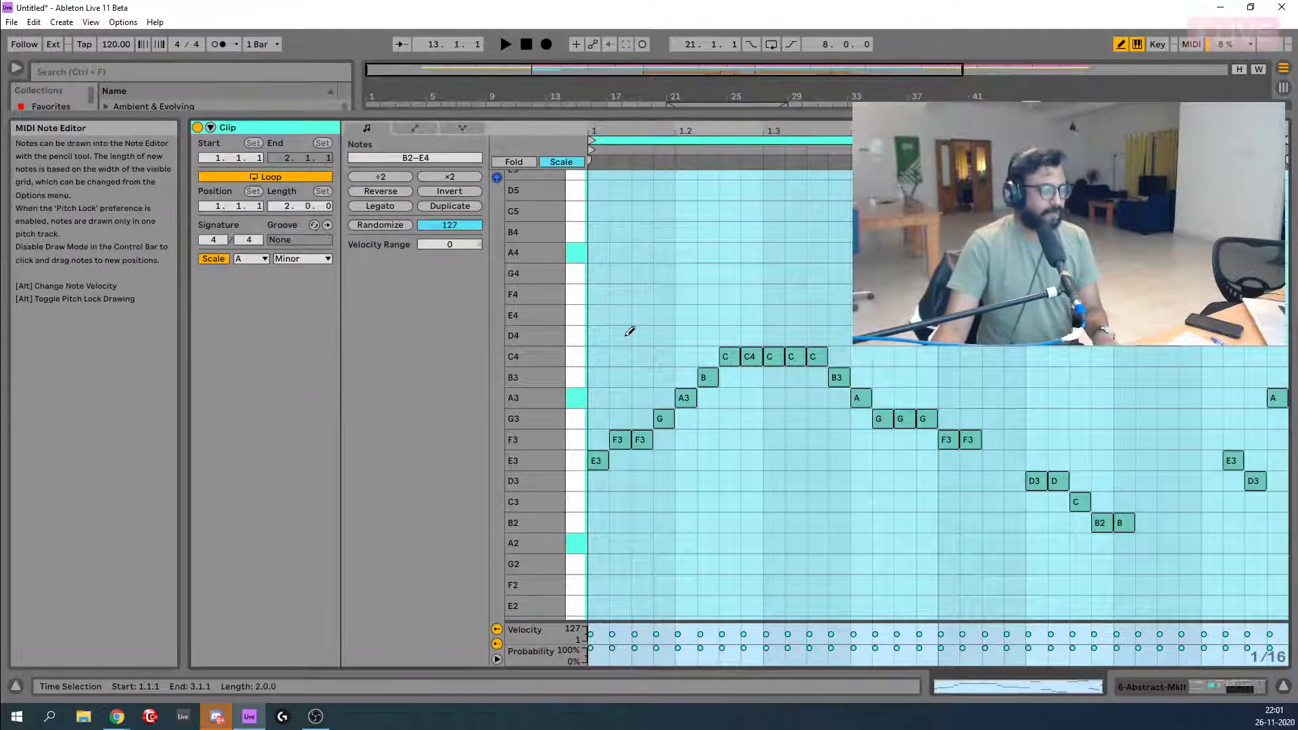
{"action": "key", "text": "b"}
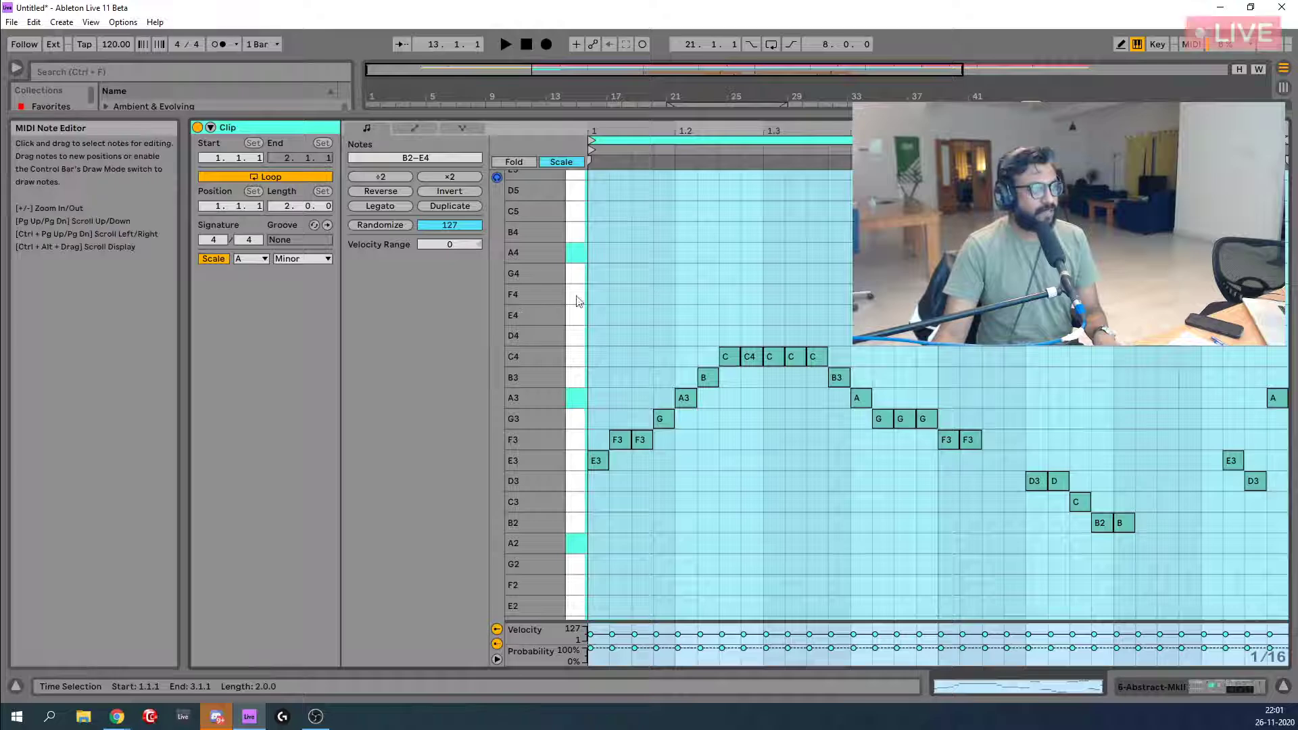
{"action": "left_click", "coordinate": [286, 207]}
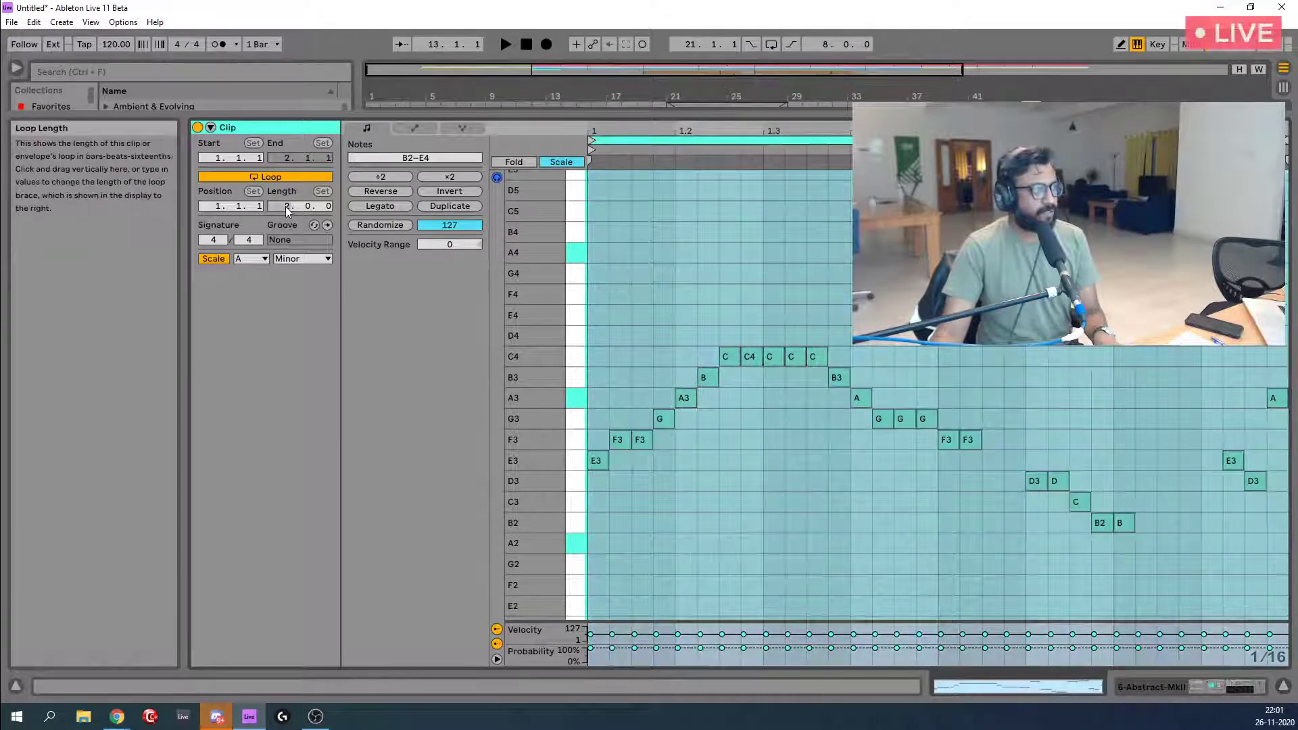
{"action": "key", "text": "Return"}
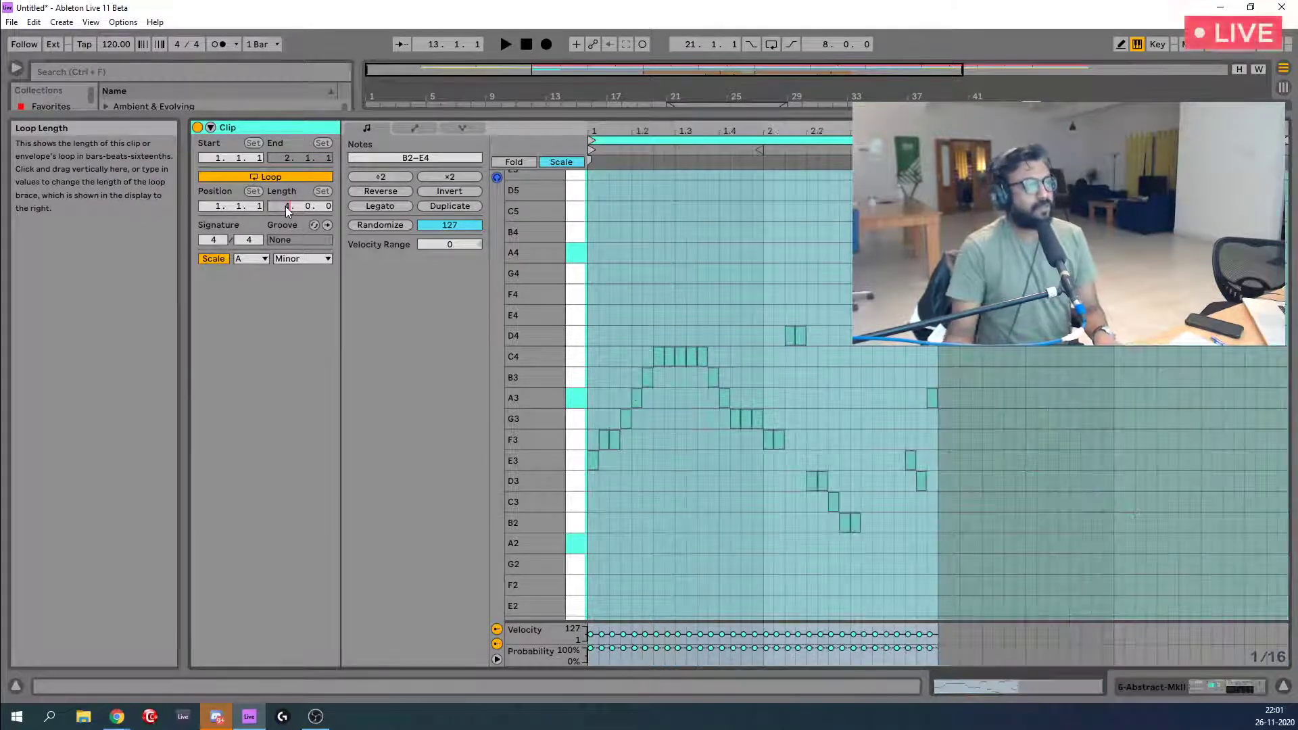
{"action": "left_click", "coordinate": [729, 295]}
{"action": "key", "text": "ctrl+a"}
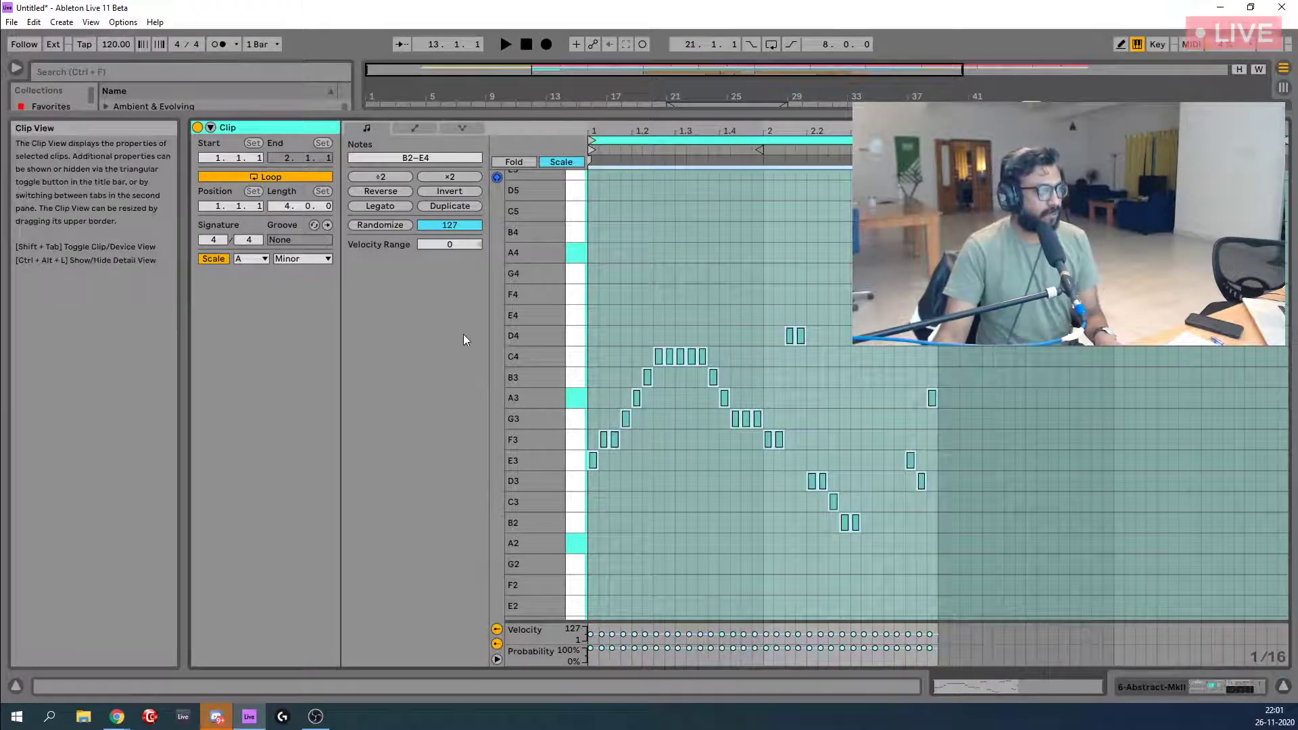
{"action": "left_click", "coordinate": [450, 177]}
Extend the melody clip's end to bar 17 in the arrangement and listen to the stretched melody.
{"action": "key", "text": "space"}
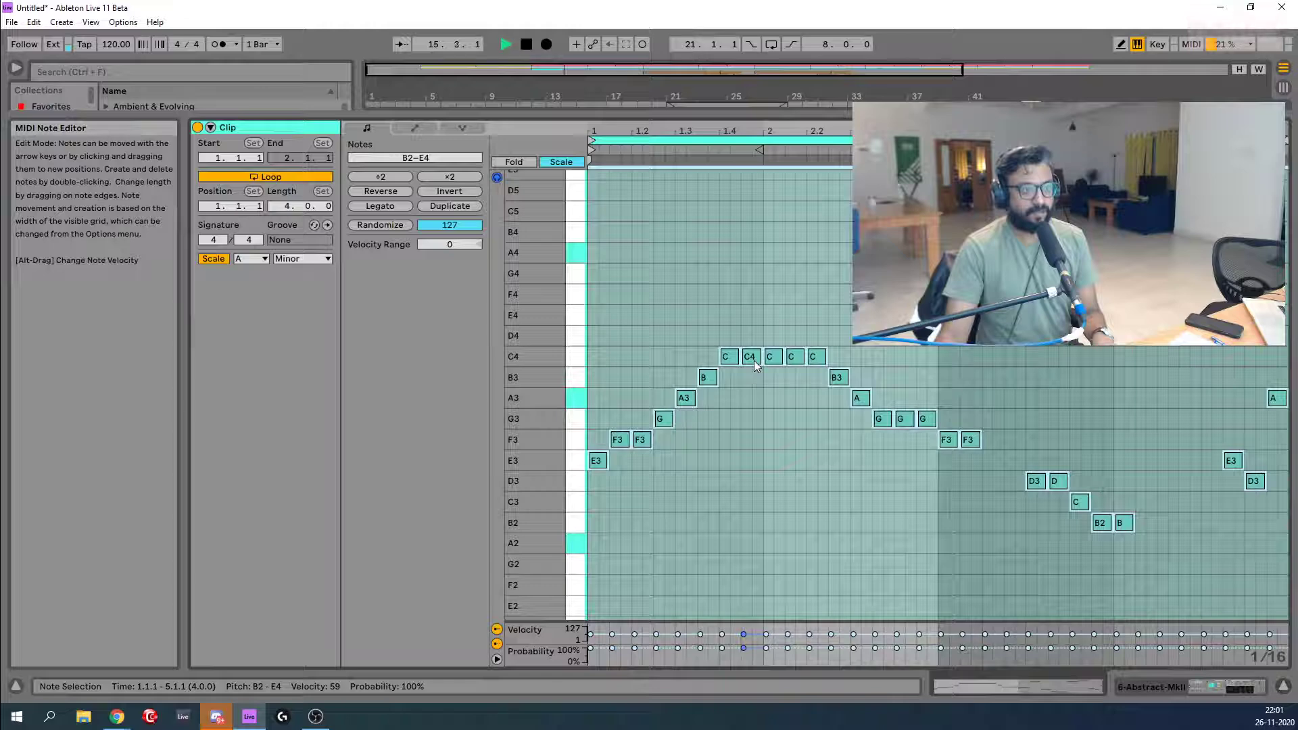
{"action": "key", "text": "shift+Tab"}
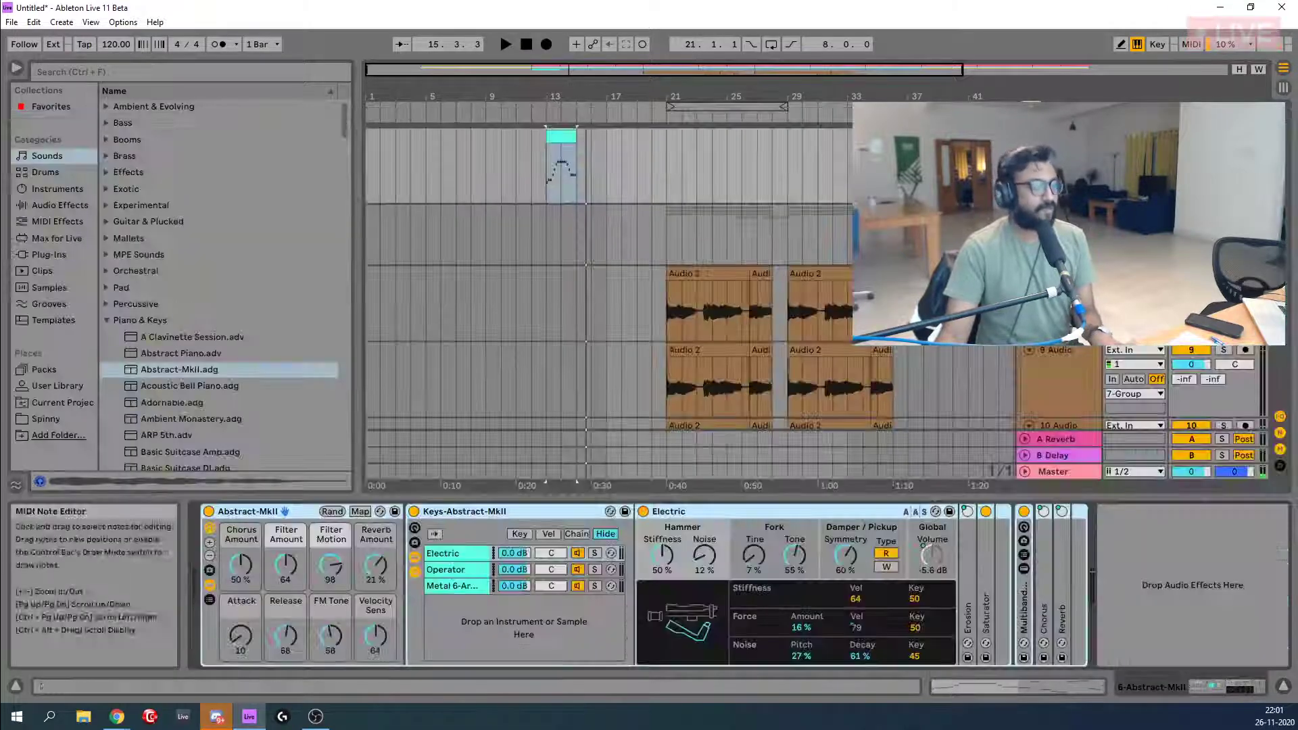
{"action": "left_click_drag", "start_coordinate": [574, 138], "coordinate": [608, 144]}
{"action": "key", "text": "space"}
{"action": "key", "text": "shift+Tab"}
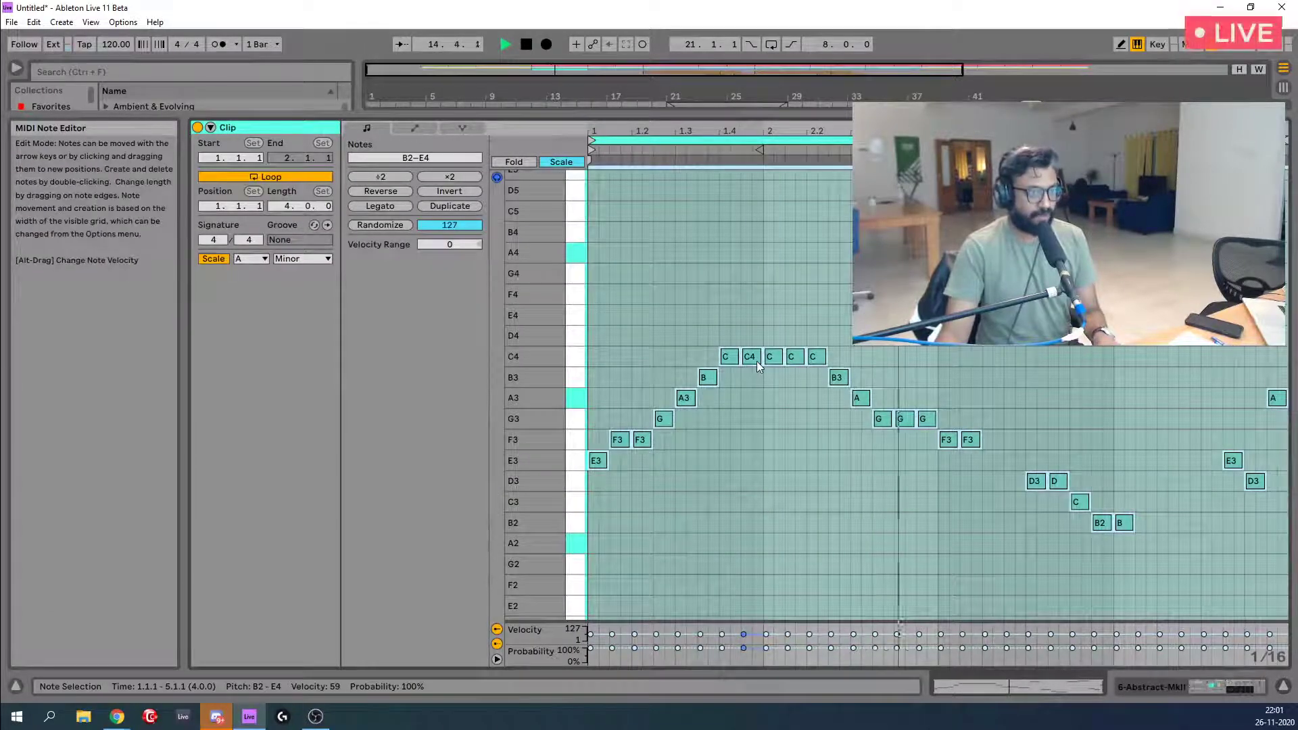
{"action": "key", "text": "space"}
Try moving all the notes up one scale step, and undo the move.
{"action": "left_click_drag", "start_coordinate": [752, 357], "coordinate": [751, 341]}
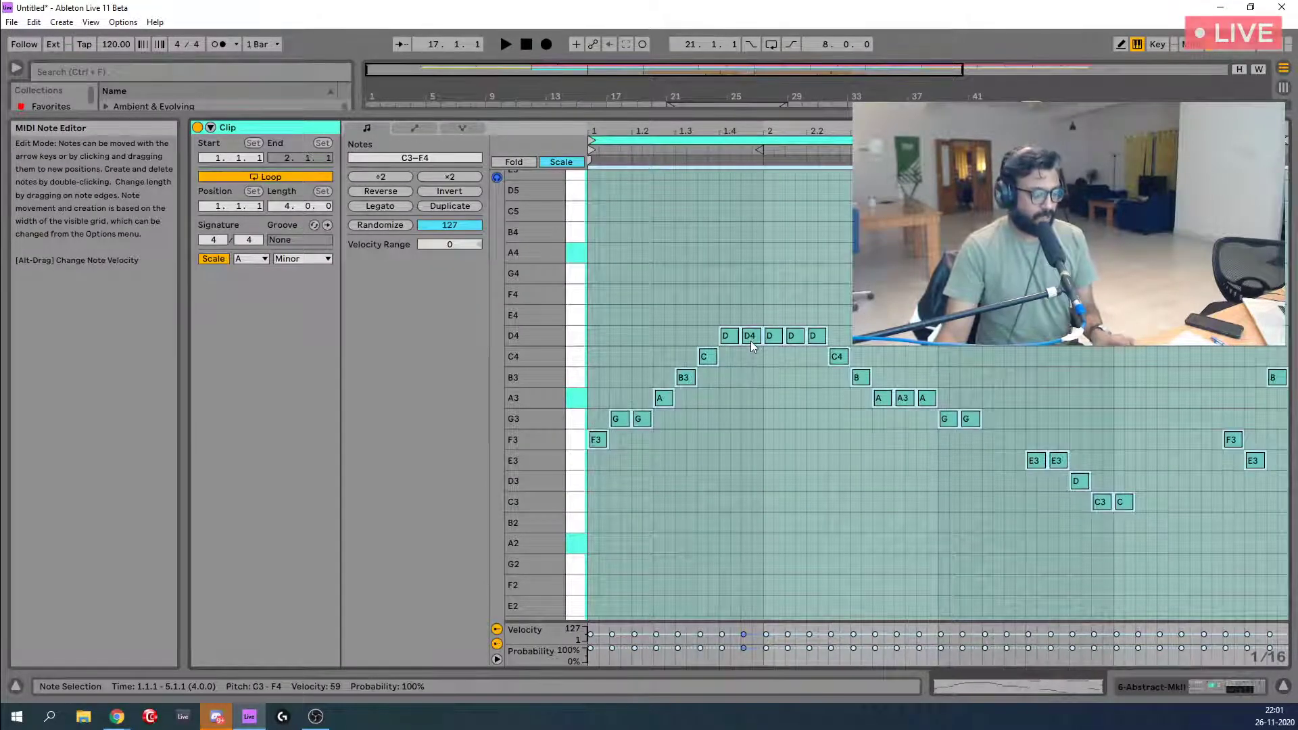
{"action": "key", "text": "ctrl+z"}
Move the second, third and fourth C4 notes to A3, F4 and A3, and play the melody through.
{"action": "left_click", "coordinate": [762, 437]}
{"action": "left_click", "coordinate": [792, 397]}
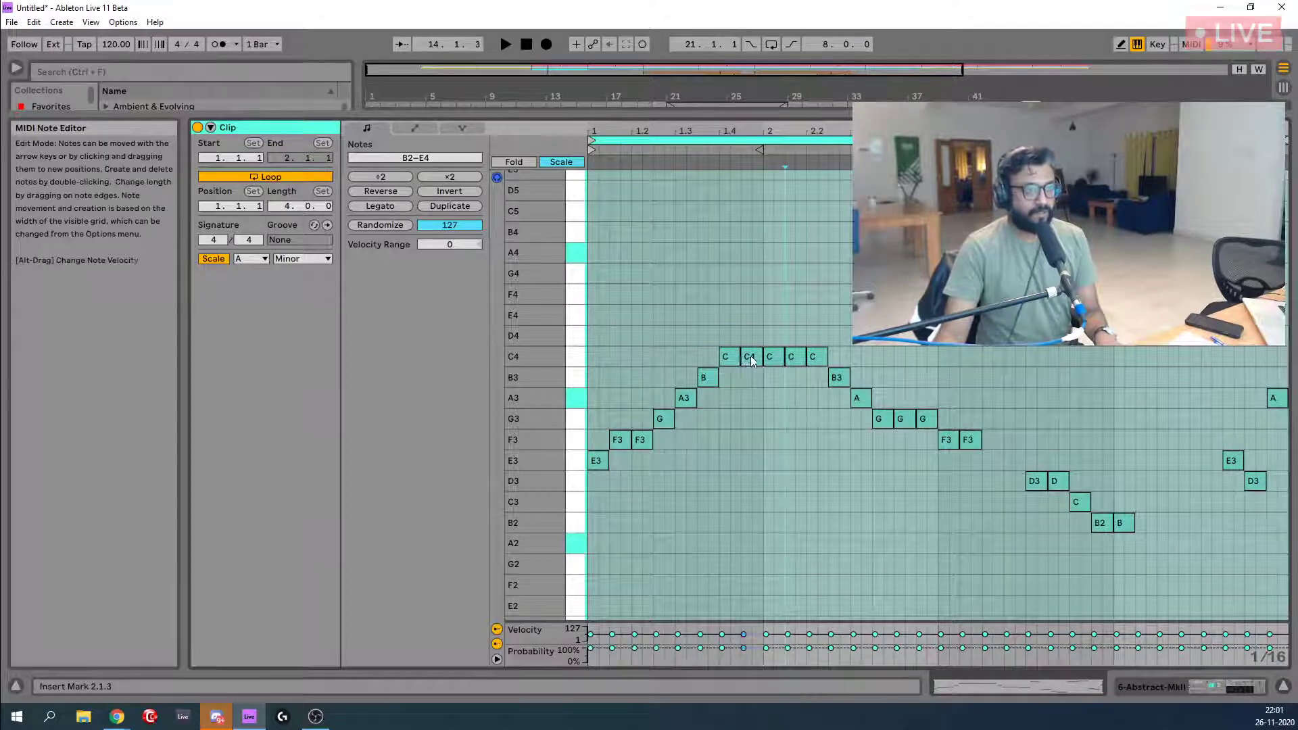
{"action": "left_click_drag", "start_coordinate": [752, 356], "coordinate": [765, 384]}
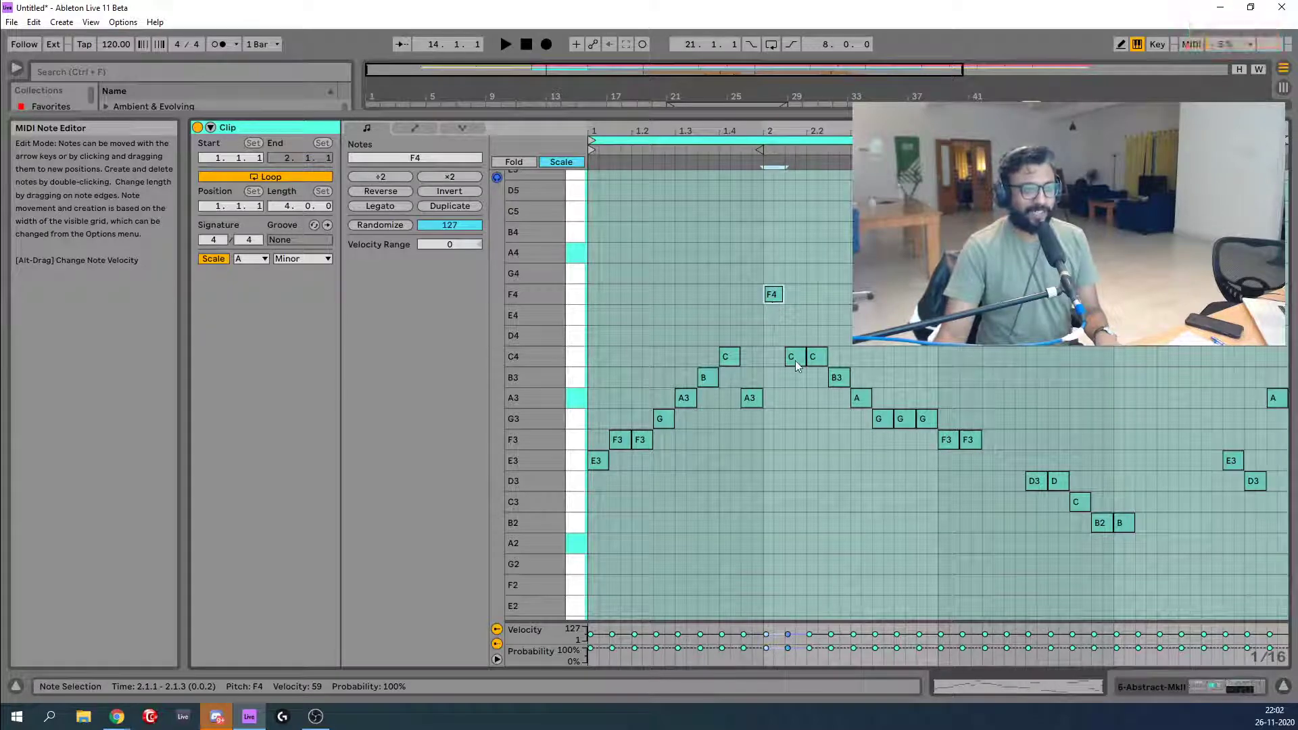
{"action": "left_click_drag", "start_coordinate": [797, 361], "coordinate": [797, 399]}
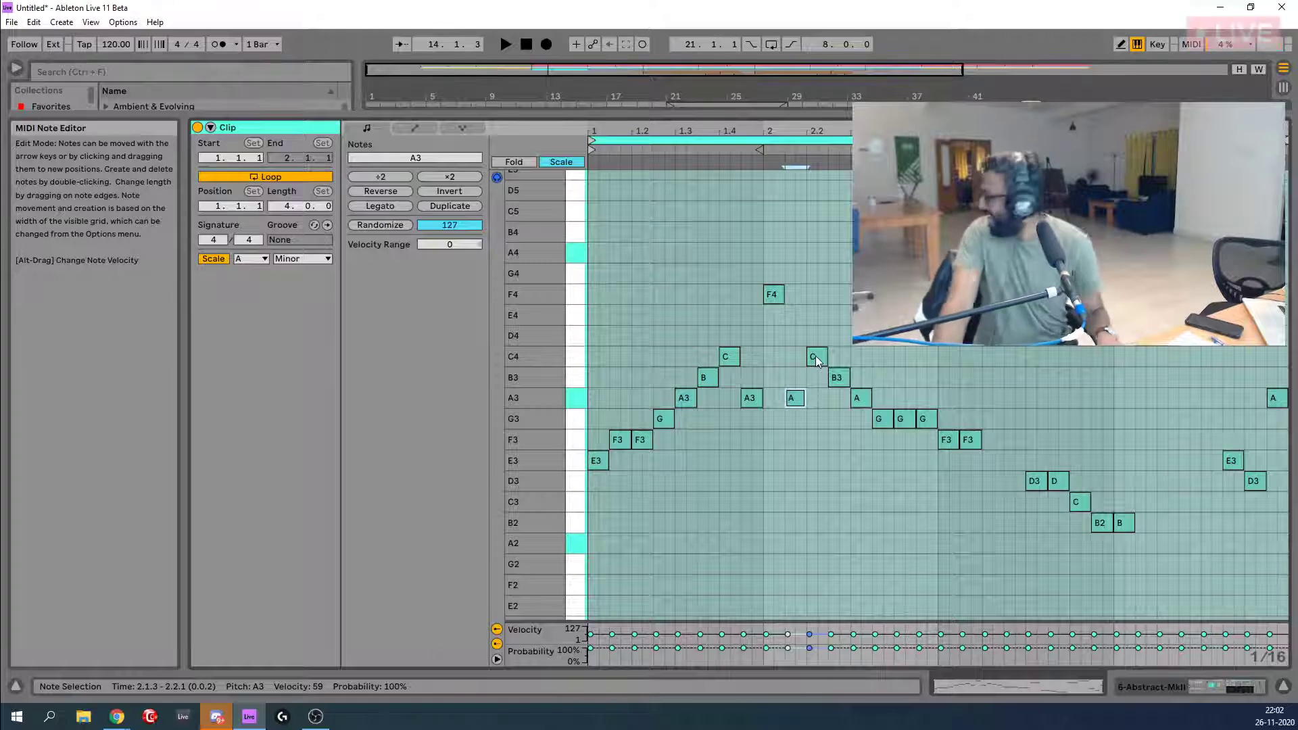
{"action": "key", "text": "space"}
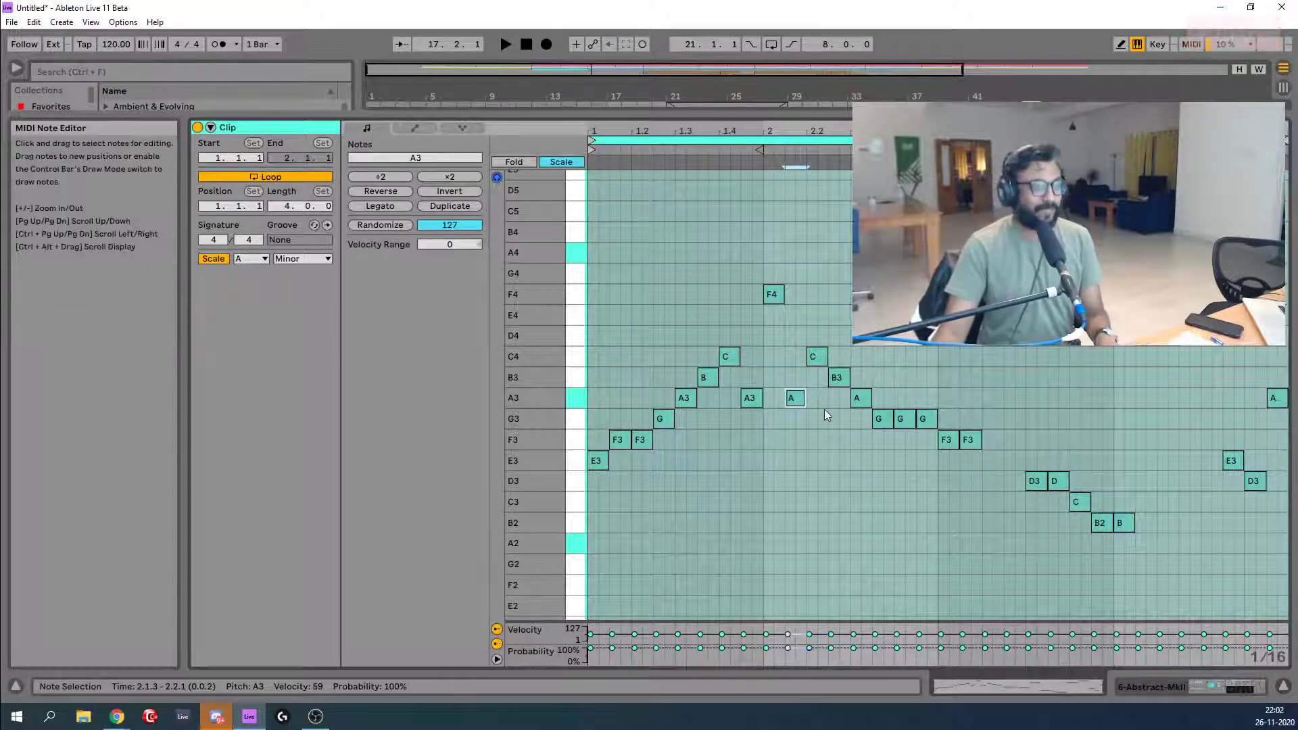
Collapse the Piano & Keys sounds and add Spectral Time from the Pitch & Modulation audio effects to the Abstract-MkII track.
{"action": "key", "text": "shift+Tab"}
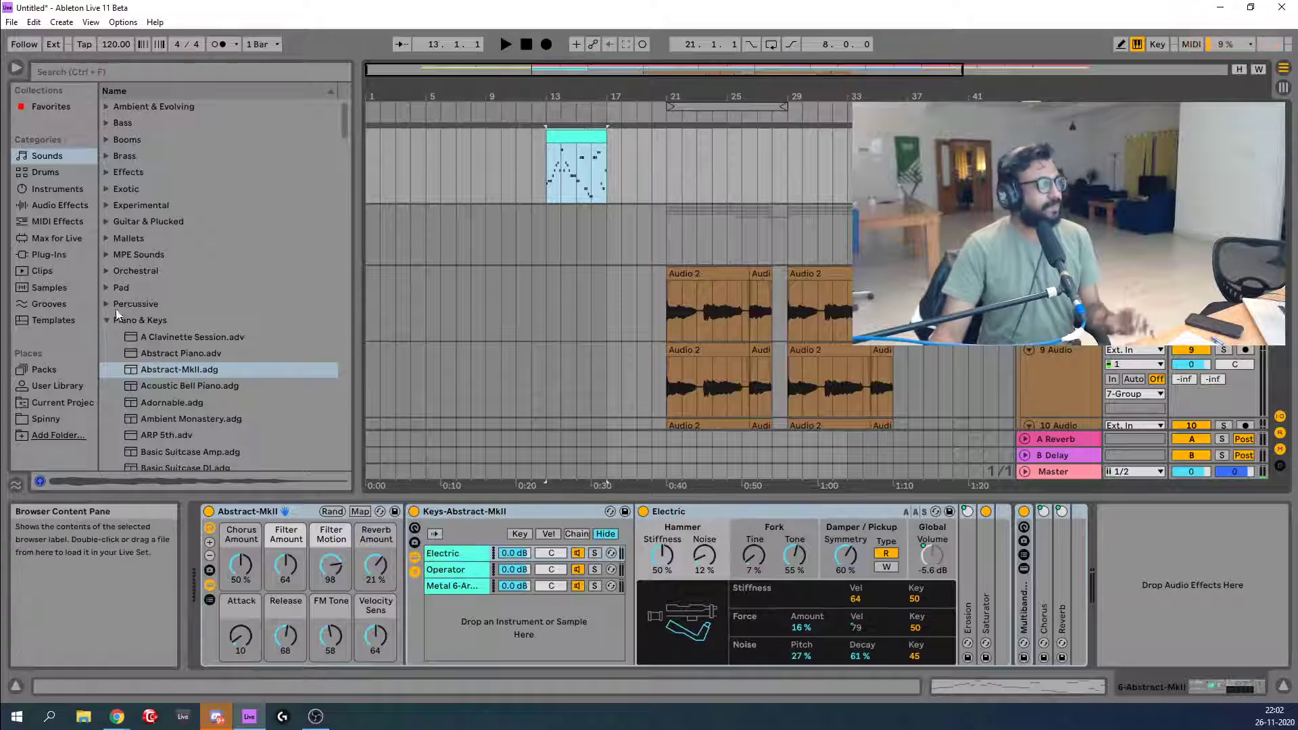
{"action": "left_click", "coordinate": [106, 319]}
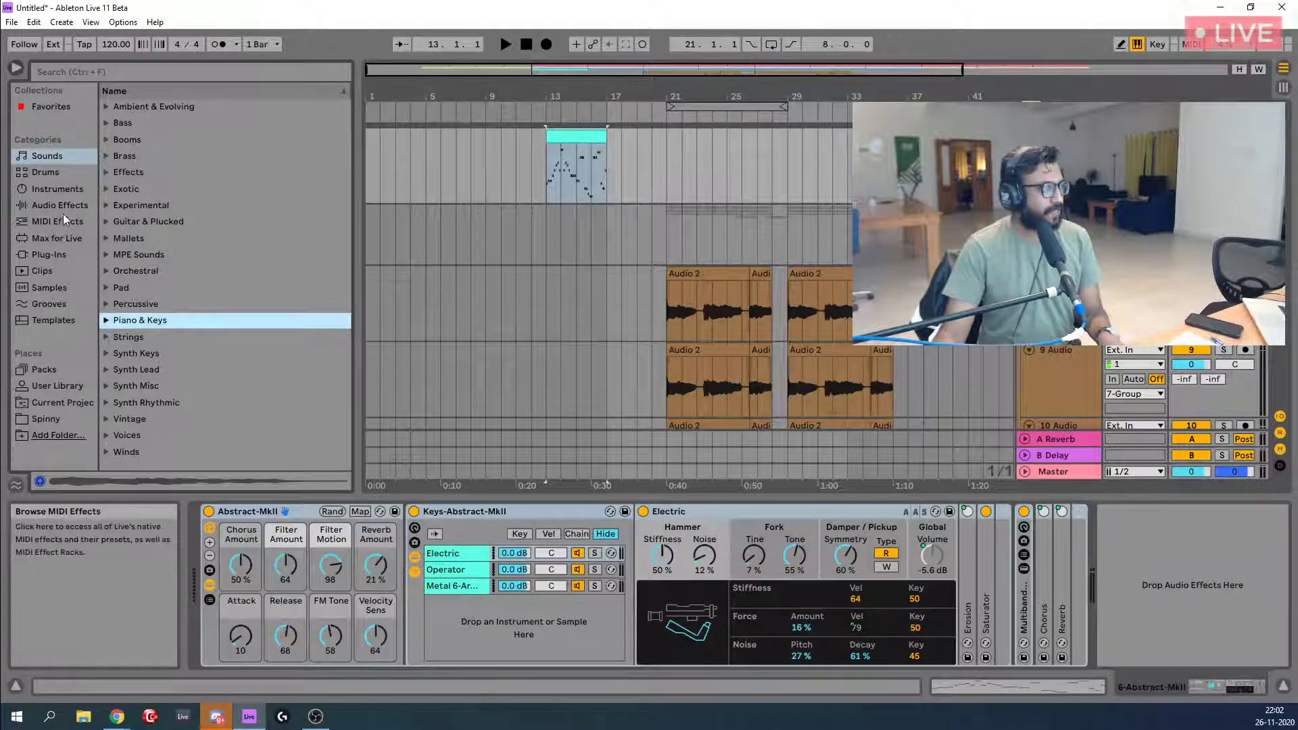
{"action": "left_click", "coordinate": [66, 208]}
{"action": "left_click", "coordinate": [107, 189]}
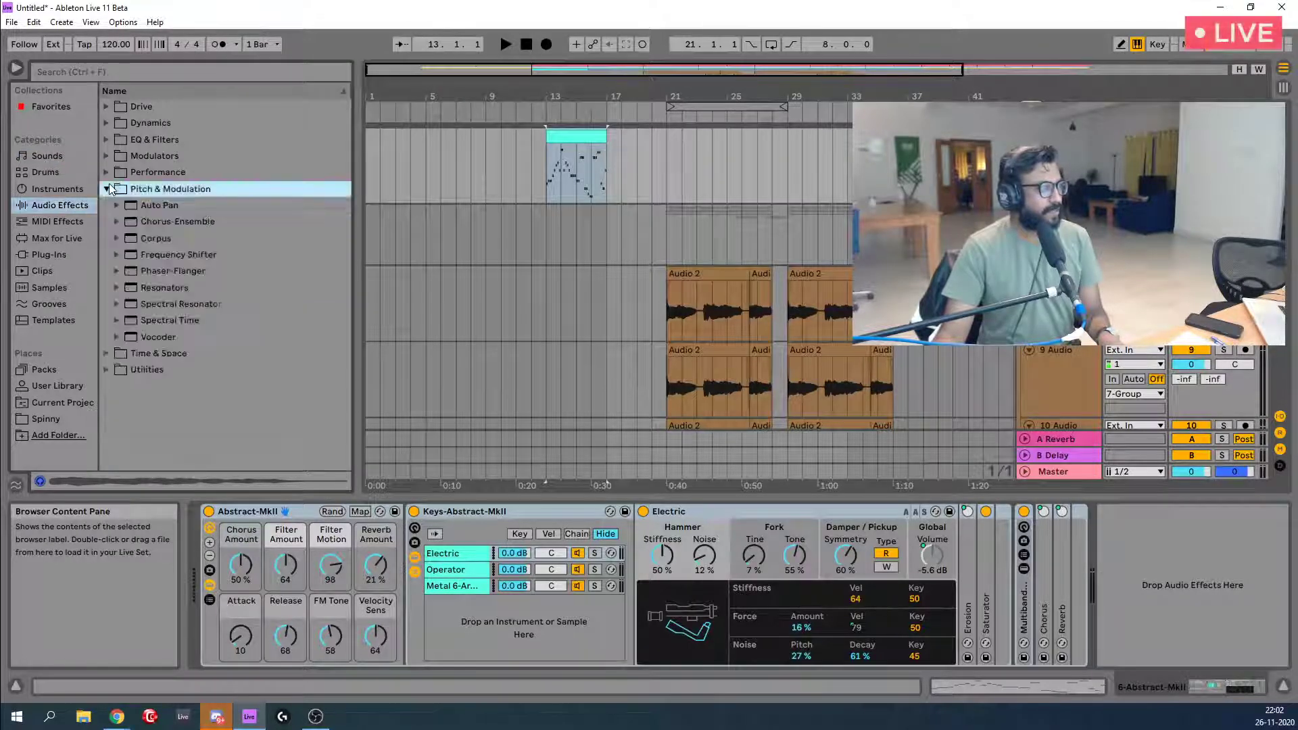
{"action": "left_click", "coordinate": [190, 326]}
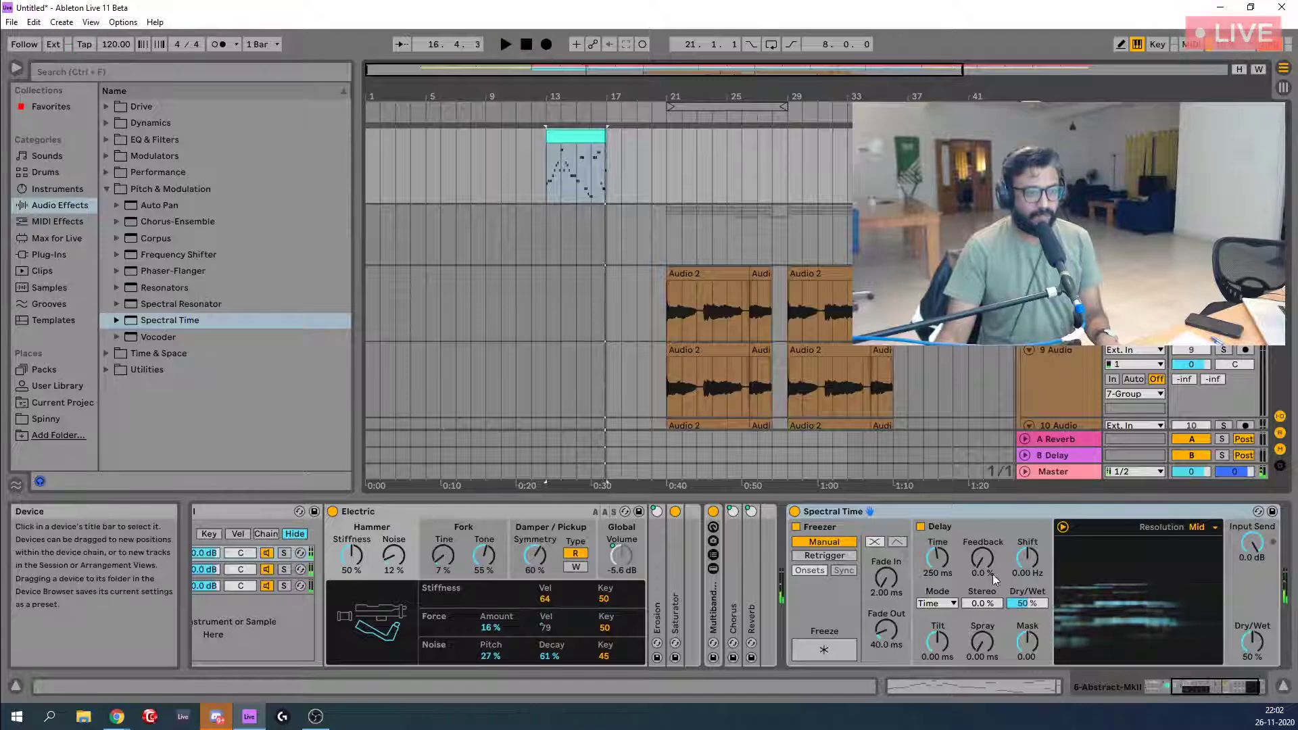
In Spectral Time's Delay section, set Feedback to 33%, switch the mode to Notes and the time to 1/4 while auditioning the melody.
{"action": "left_click_drag", "start_coordinate": [992, 572], "coordinate": [992, 565]}
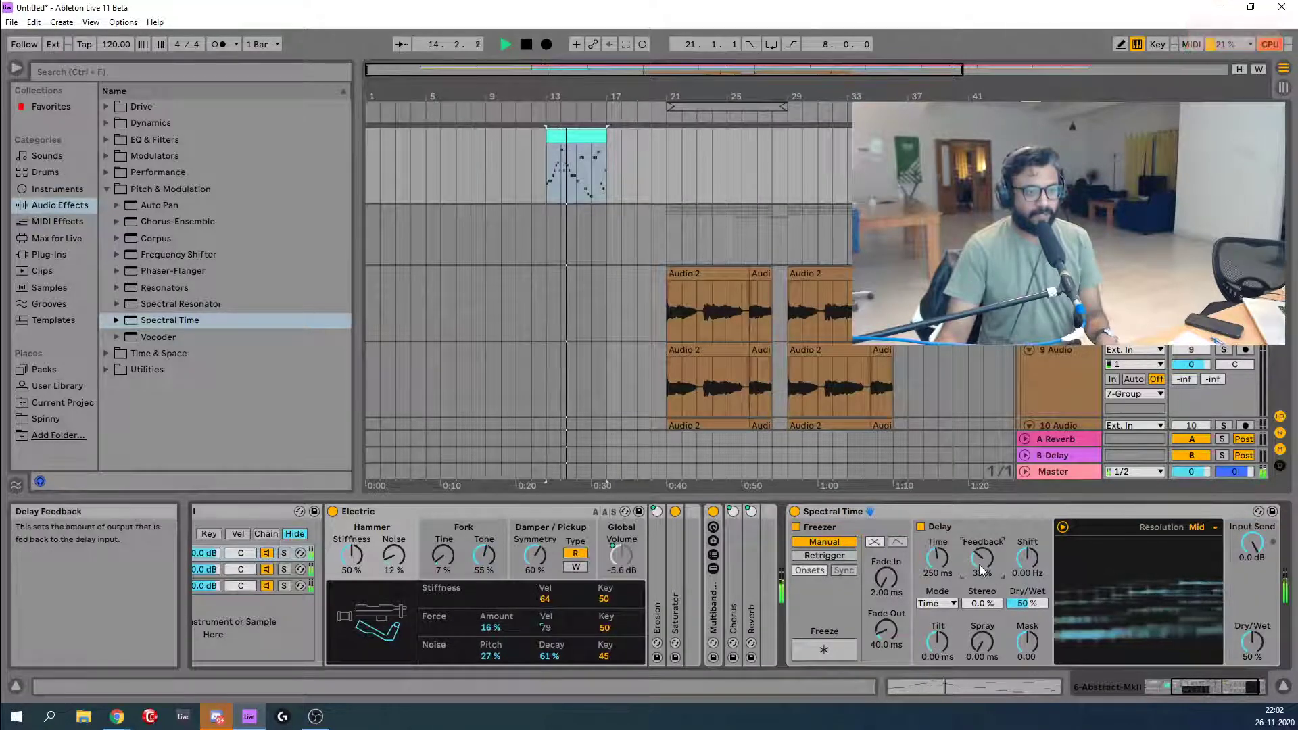
{"action": "left_click", "coordinate": [953, 604]}
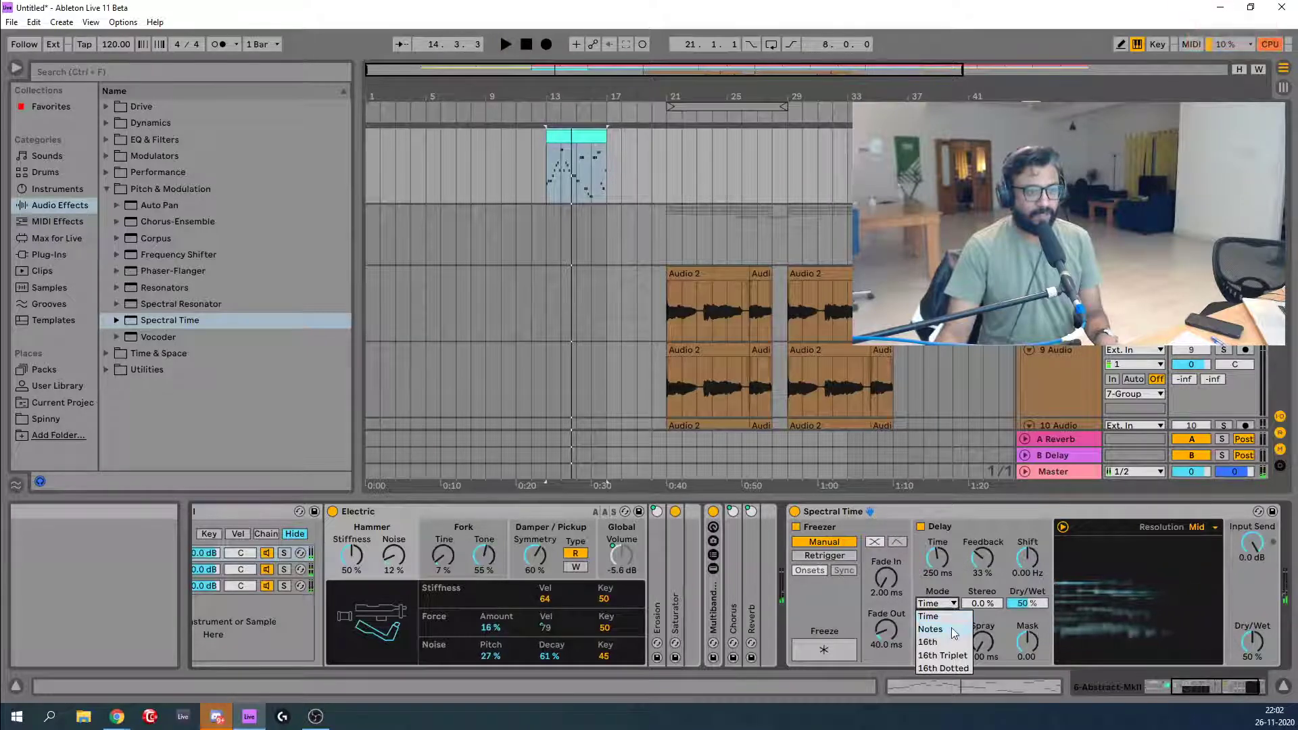
{"action": "left_click", "coordinate": [951, 627]}
{"action": "key", "text": "space"}
{"action": "left_click_drag", "start_coordinate": [937, 564], "coordinate": [939, 568]}
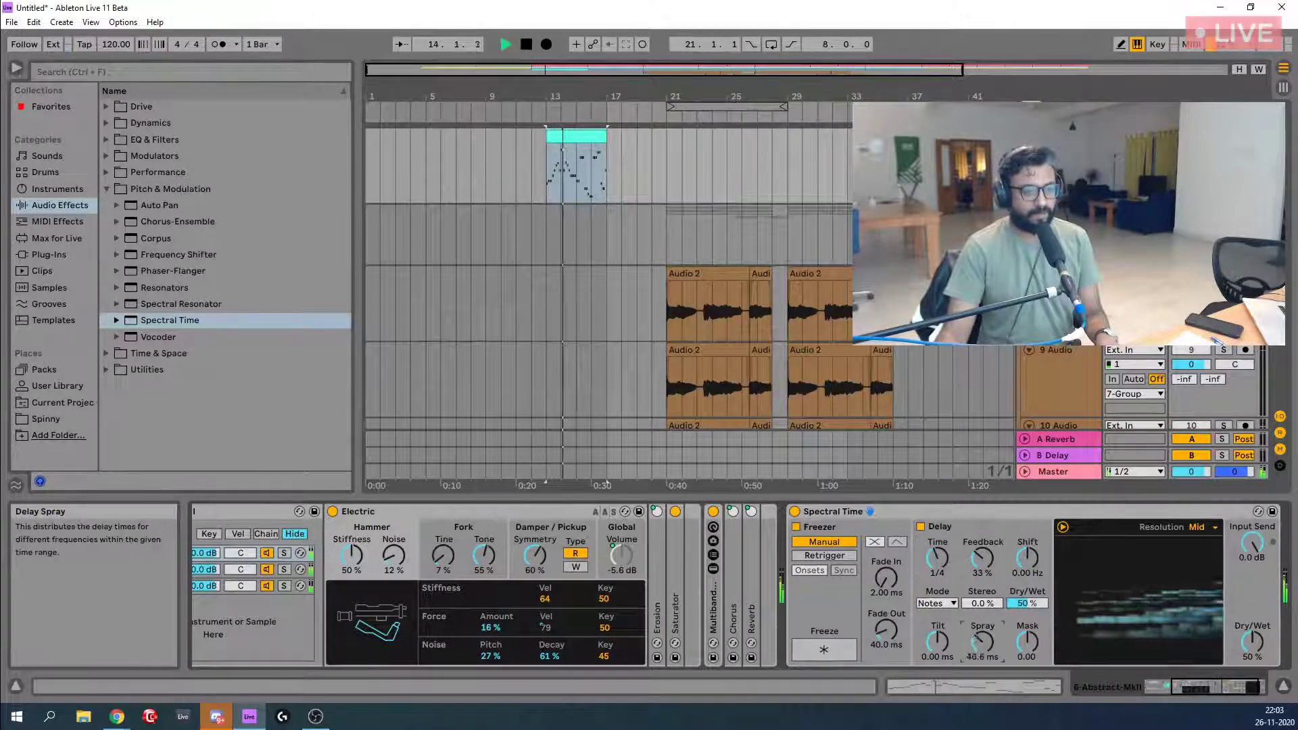
Set the delay's Spray to 96.9 ms, Tilt to 38.7 ms, Mask to 0.33 and Stereo to 100%, and replay the melody.
{"action": "left_click_drag", "start_coordinate": [982, 641], "coordinate": [983, 612]}
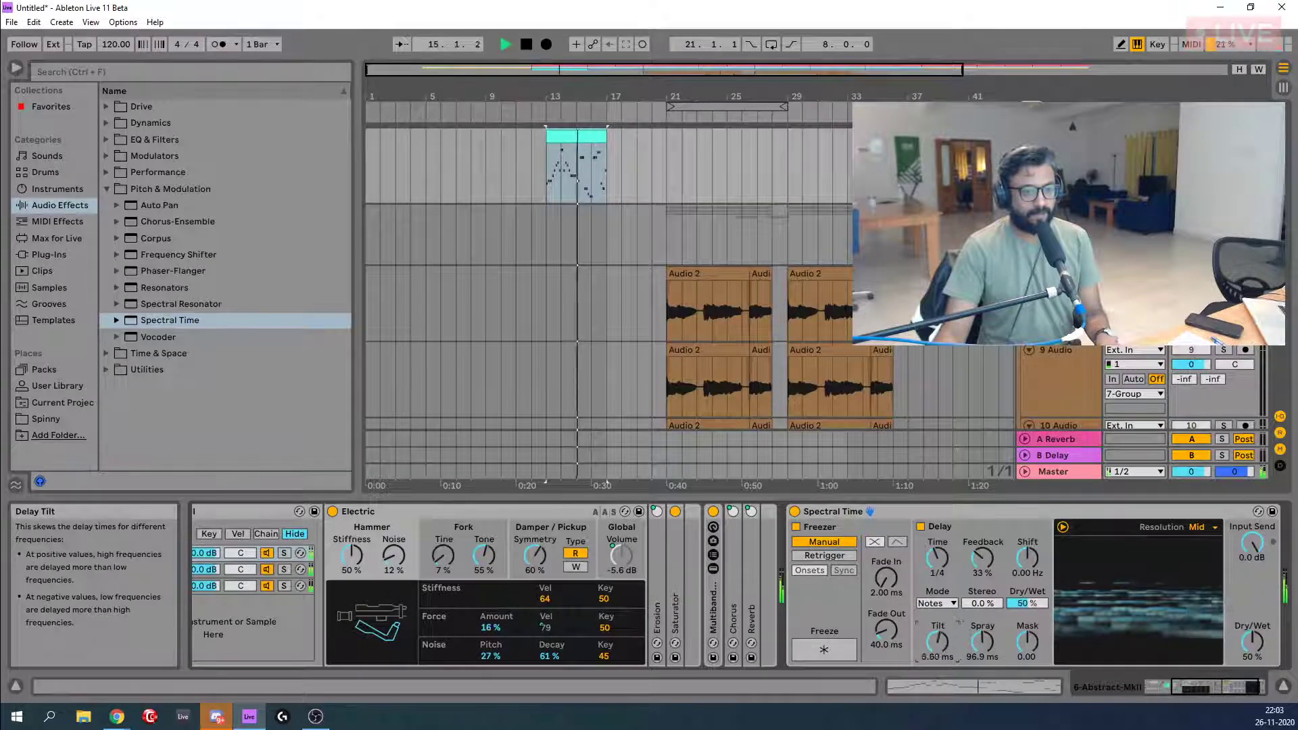
{"action": "left_click_drag", "start_coordinate": [1028, 642], "coordinate": [982, 566]}
{"action": "key", "text": "space"}
{"action": "key", "text": "space"}
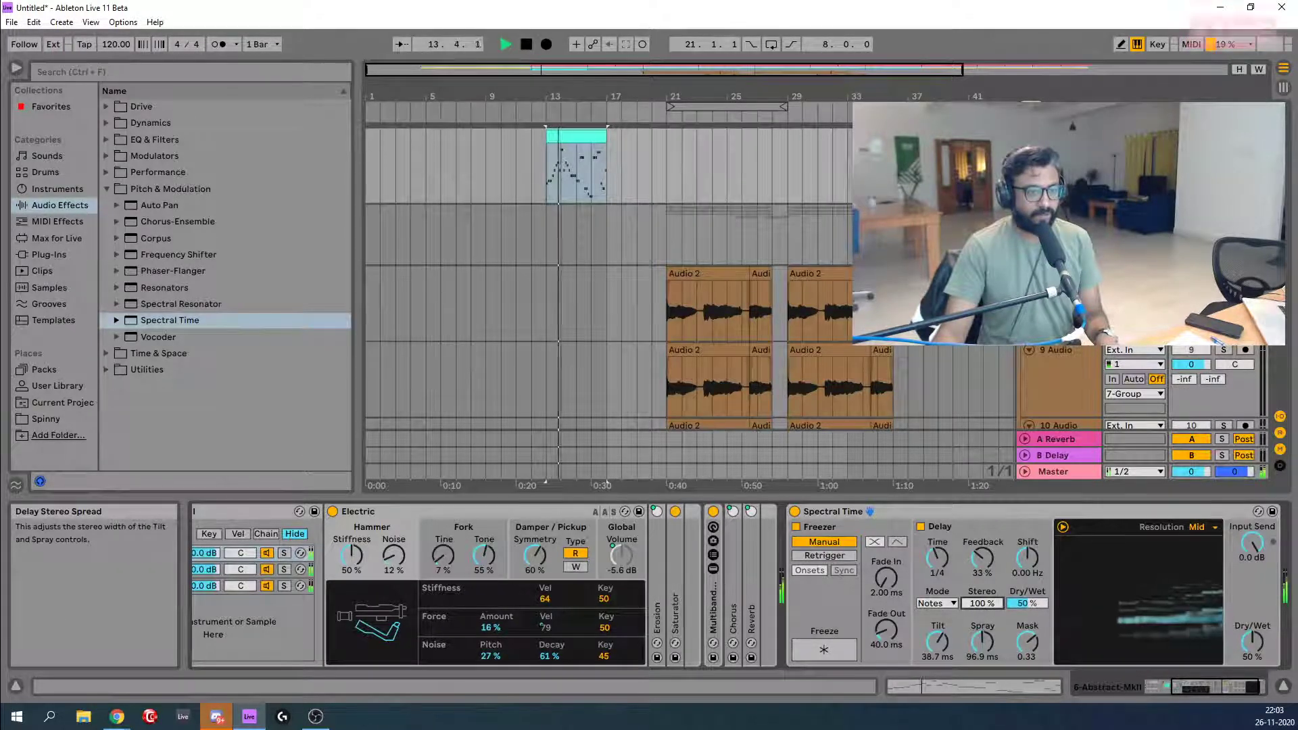
Raise the delay Feedback to 59% and the Freezer's Fade Out to 216 ms, and stop playback.
{"action": "left_click_drag", "start_coordinate": [982, 558], "coordinate": [982, 535]}
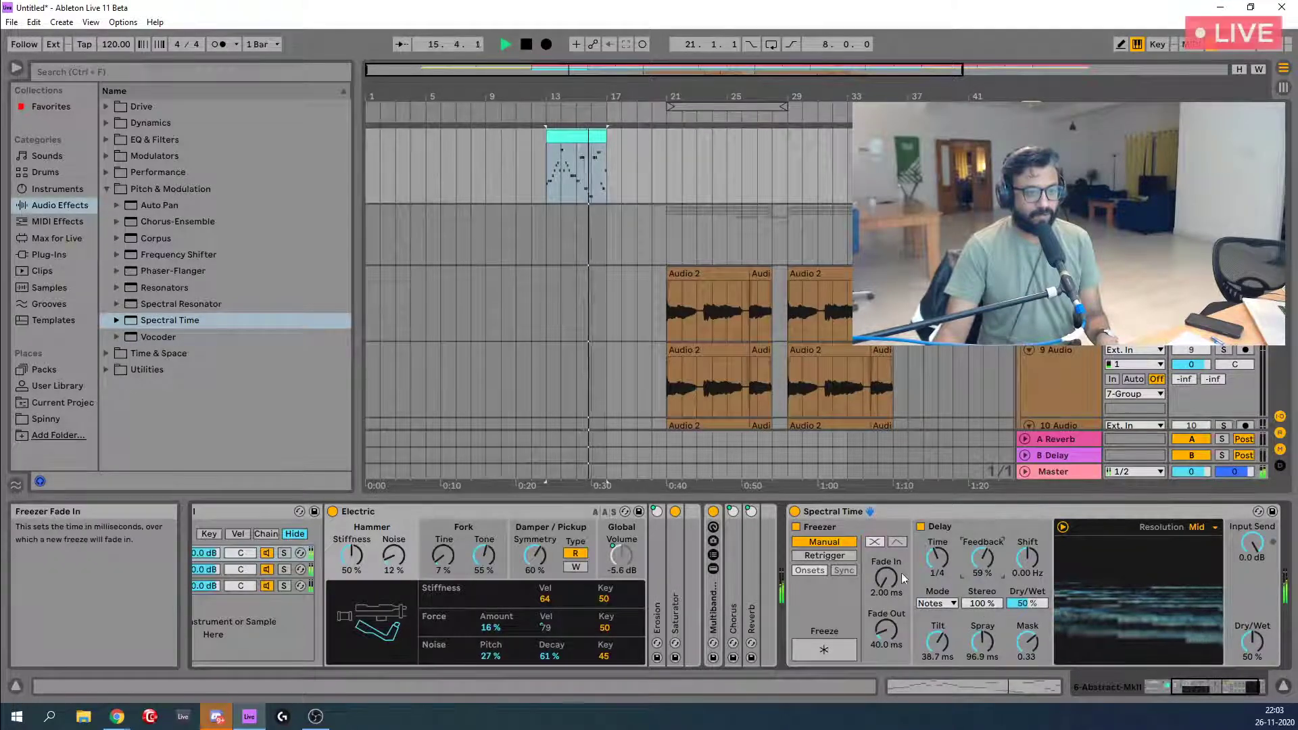
{"action": "left_click_drag", "start_coordinate": [886, 630], "coordinate": [886, 608]}
{"action": "key", "text": "space"}
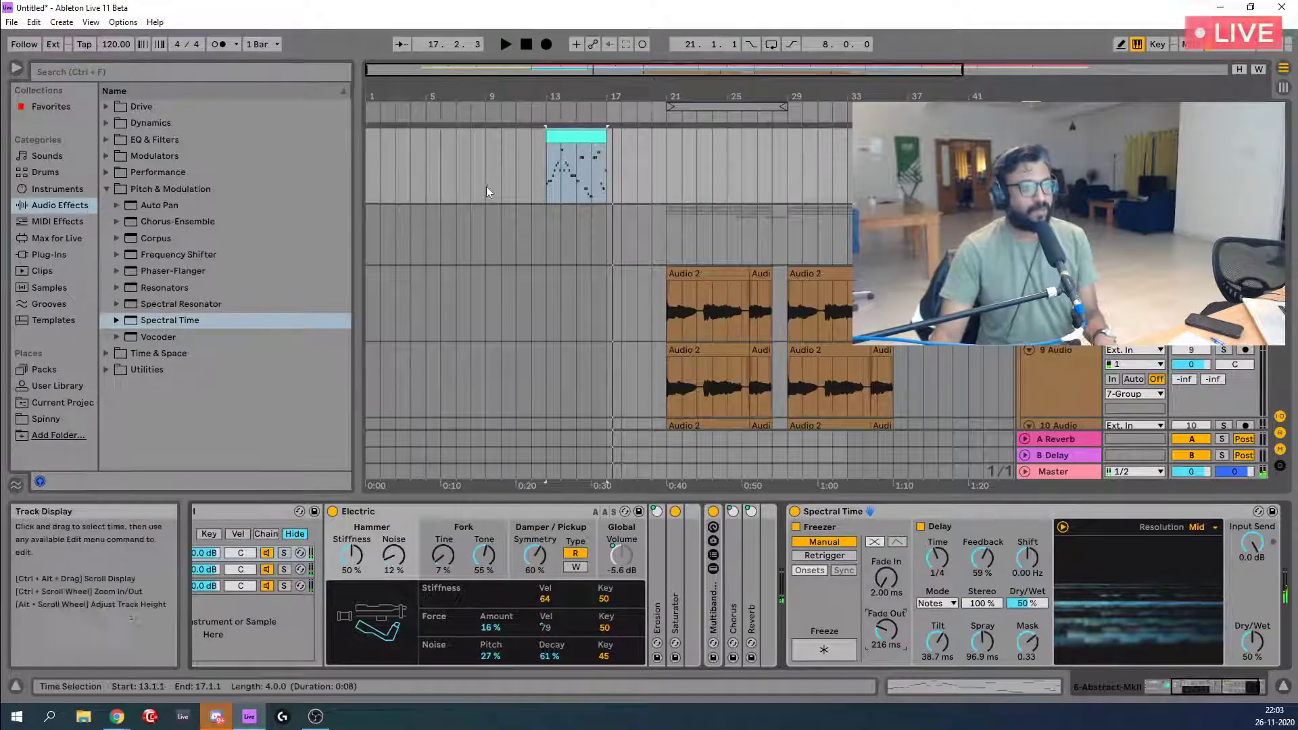
Duplicate the melody clip three times so it fills bars 13 to 29, and play from bar 13.
{"action": "key", "text": "ctrl+d"}
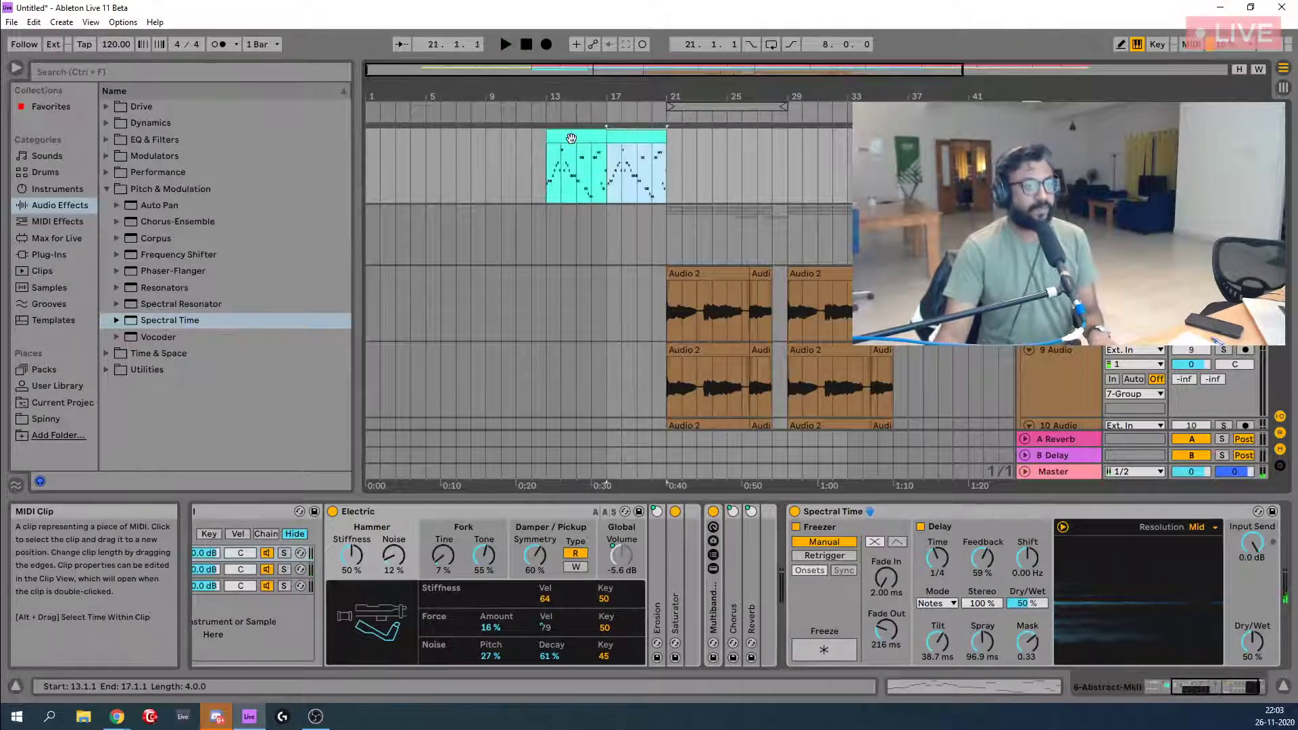
{"action": "key", "text": "ctrl+d"}
{"action": "key", "text": "ctrl+d"}
{"action": "left_click", "coordinate": [553, 173]}
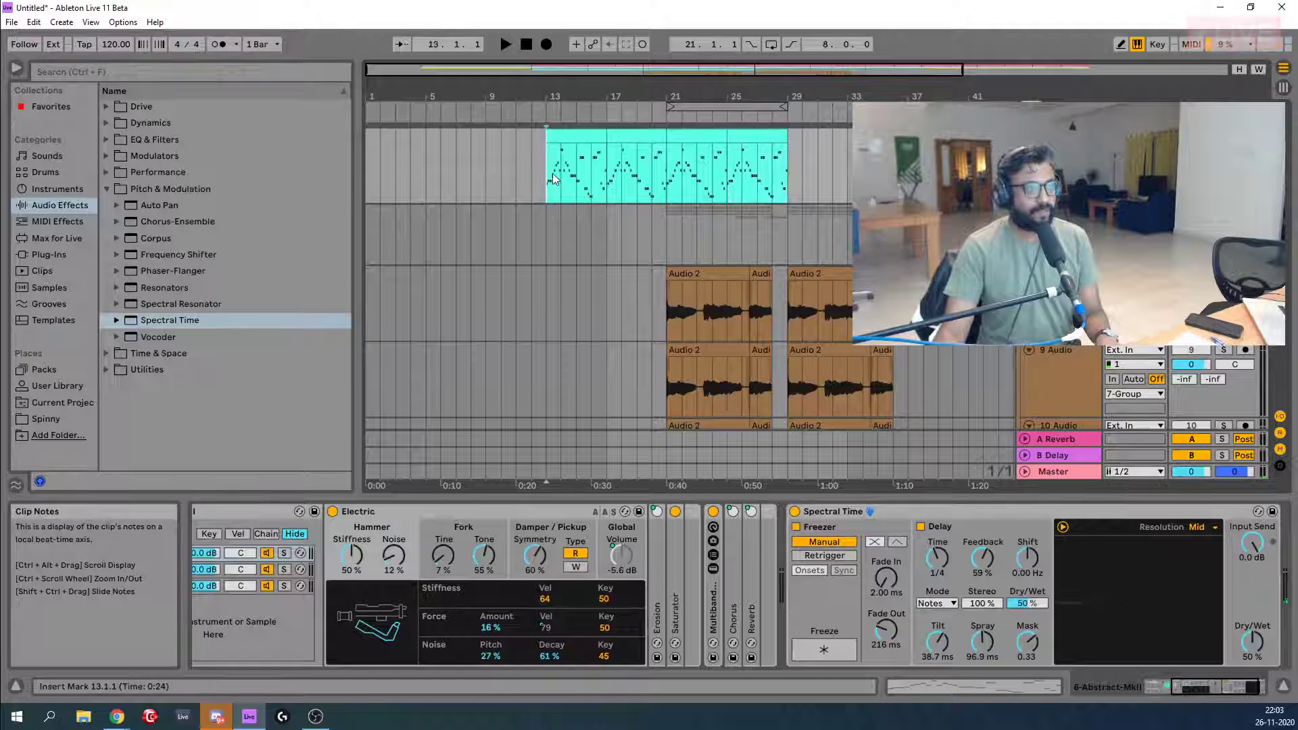
{"action": "key", "text": "space"}
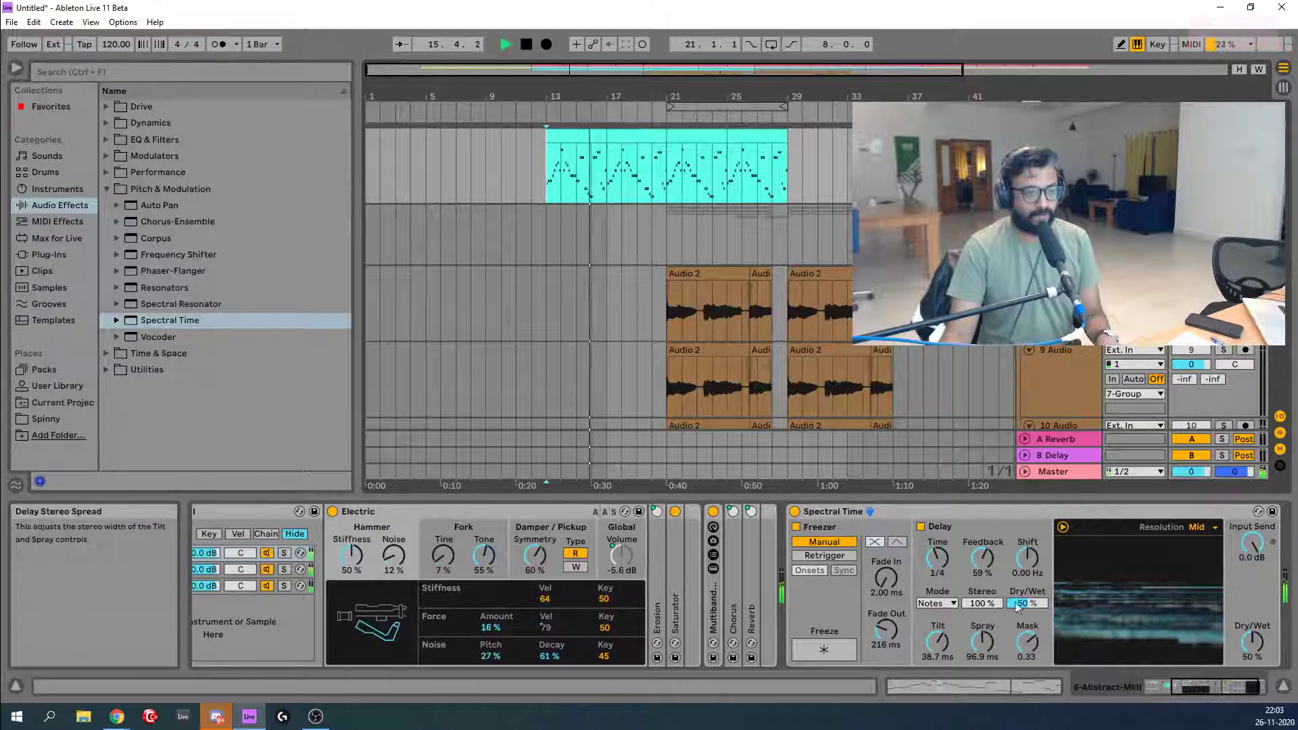
Try Spectral Time's High resolution during playback and return it to Mid.
{"action": "left_click", "coordinate": [1215, 527]}
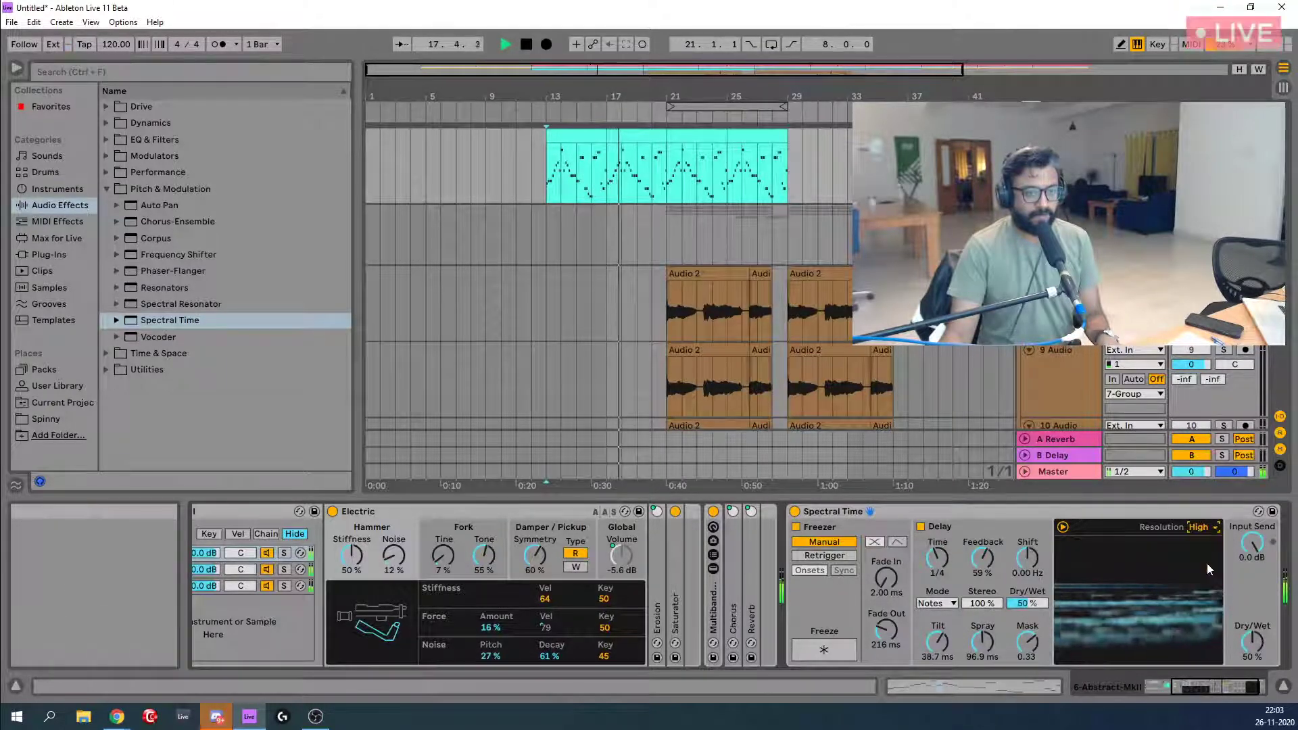
{"action": "left_click", "coordinate": [1207, 564]}
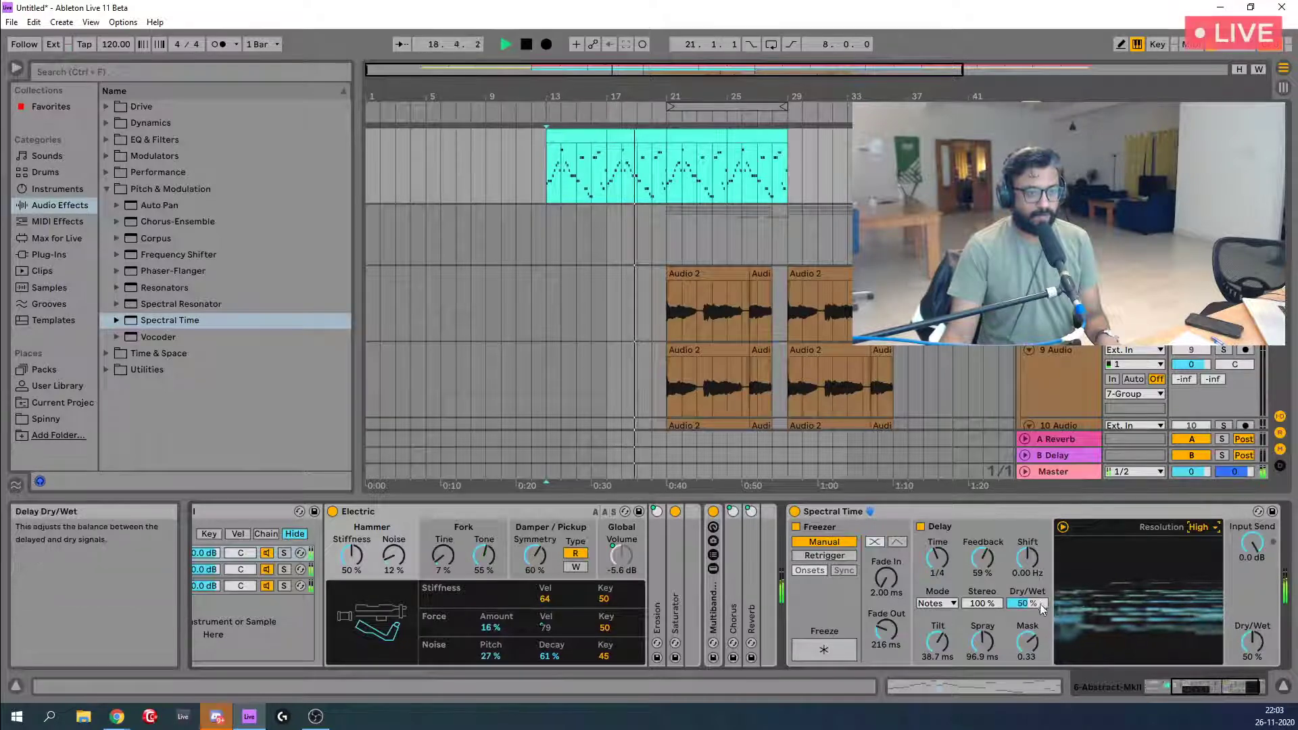
{"action": "left_click", "coordinate": [1206, 528]}
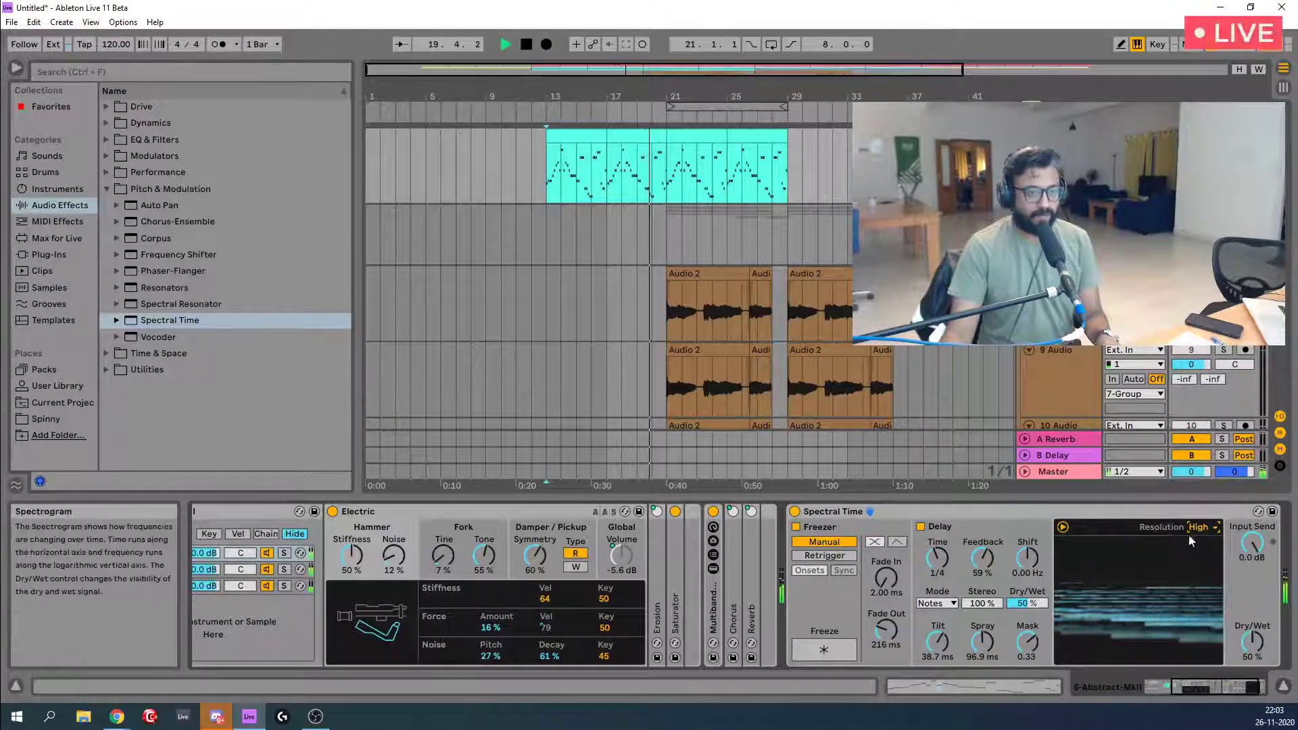
{"action": "left_click", "coordinate": [1198, 552]}
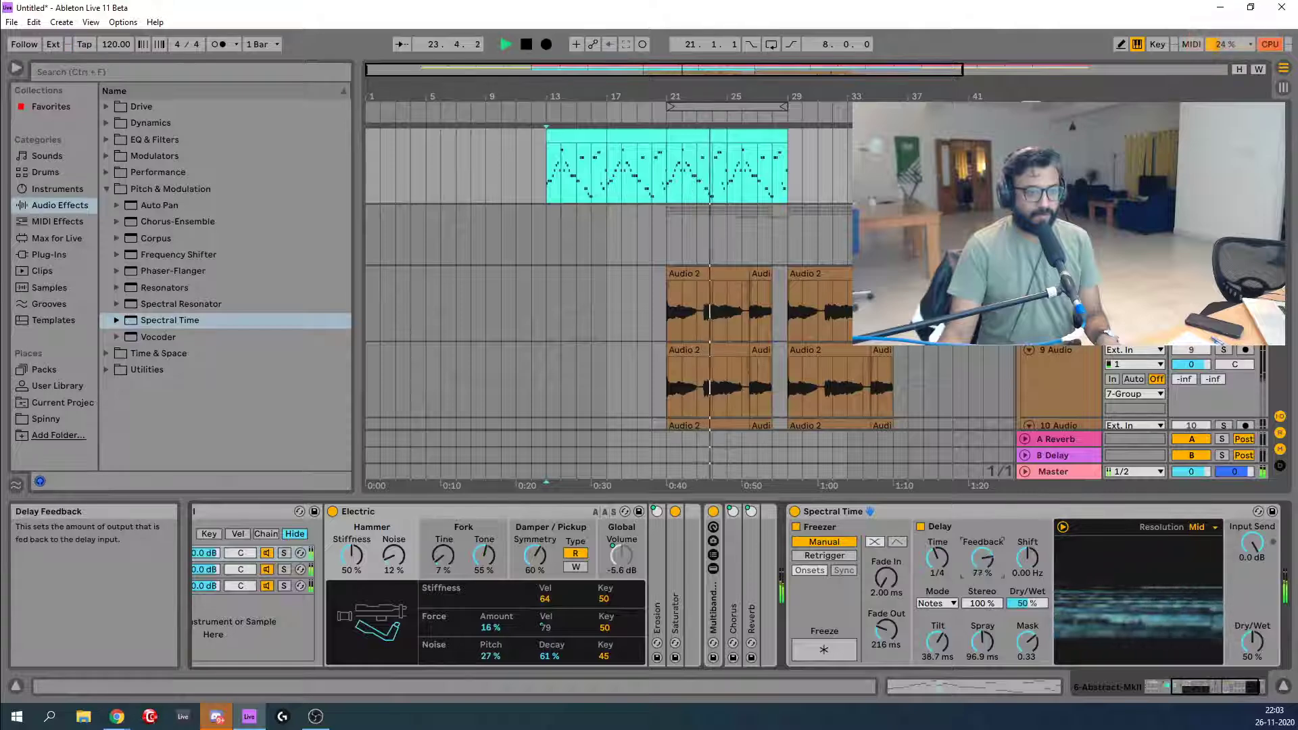
Set Spectral Time's Feedback to 79%, Spray to 252 ms, Mask to 0.38 and overall Dry/Wet to 65%, and stop playback.
{"action": "left_click_drag", "start_coordinate": [982, 559], "coordinate": [982, 545]}
{"action": "mouse_move", "coordinate": [983, 641]}
{"action": "left_mouse_down"}
{"action": "mouse_move", "coordinate": [982, 625]}
{"action": "mouse_move", "coordinate": [1029, 640]}
{"action": "left_mouse_up"}
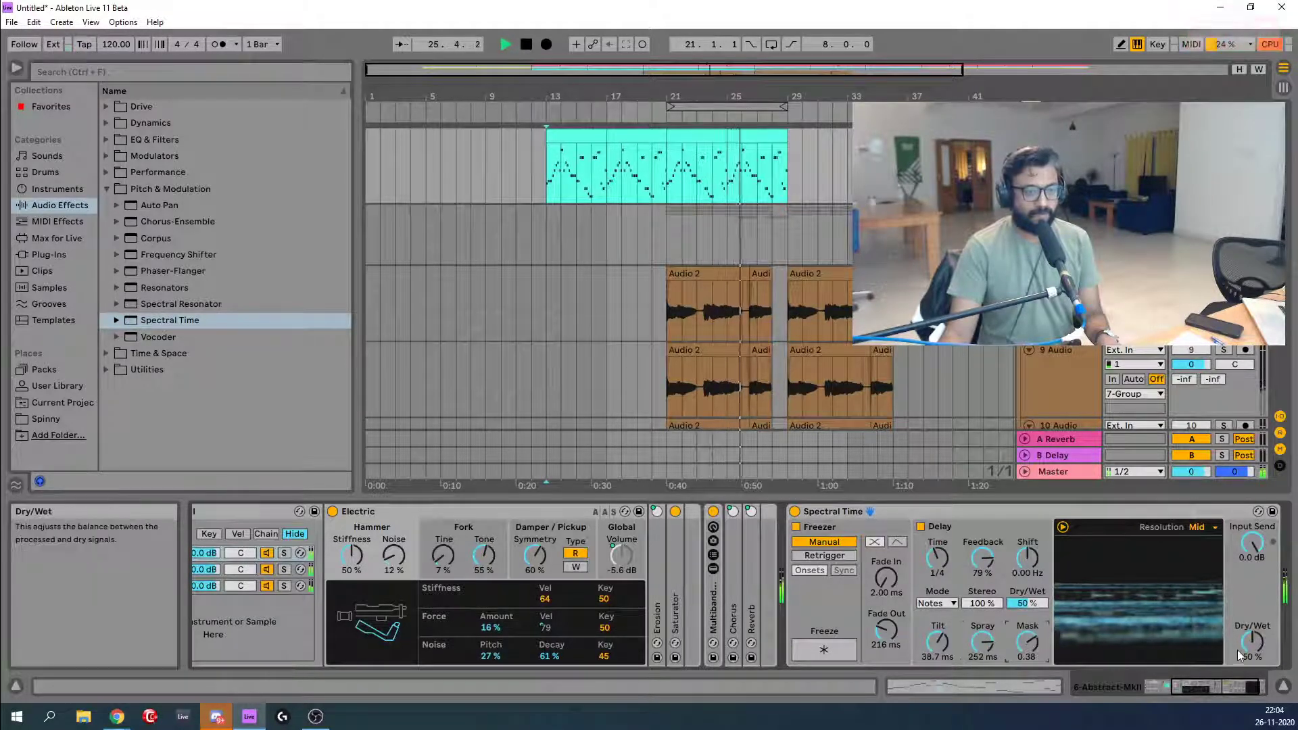
{"action": "left_click", "coordinate": [1252, 641]}
{"action": "left_click_drag", "start_coordinate": [1252, 641], "coordinate": [1252, 633]}
{"action": "key", "text": "space"}
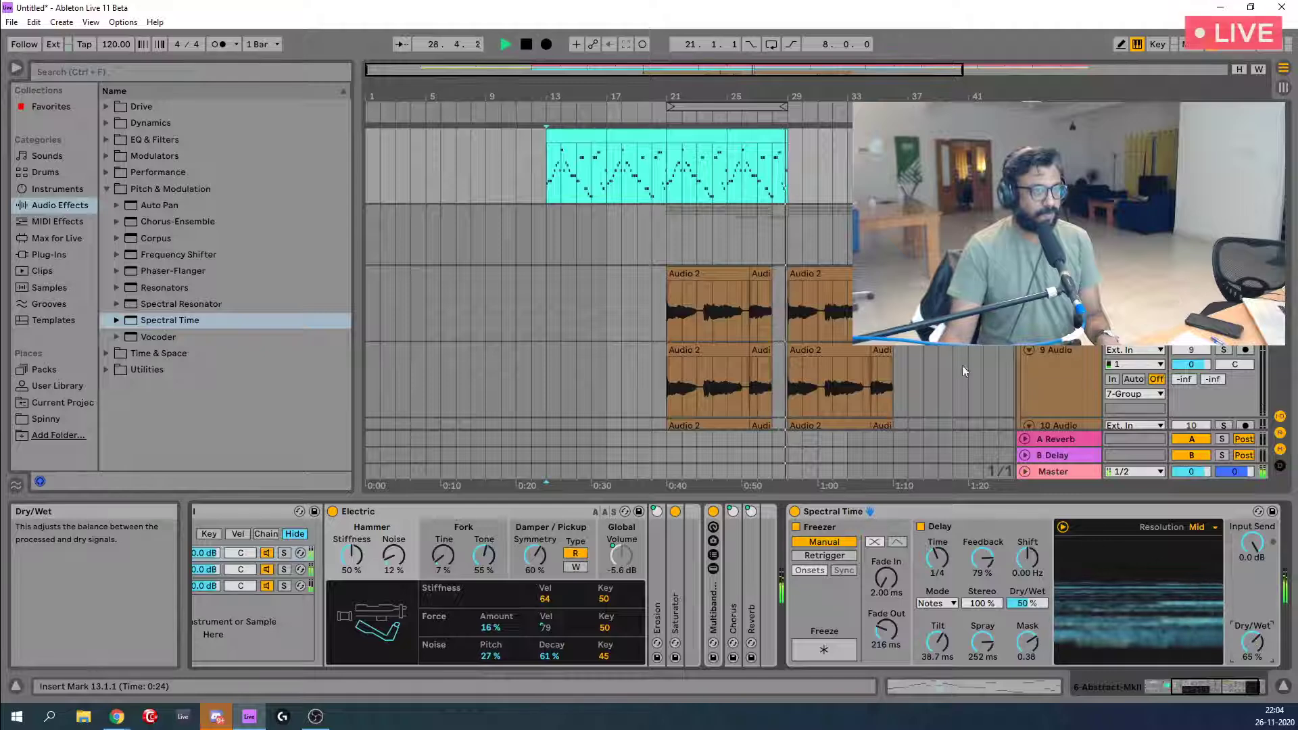
Loop bars 13 to 29 and turn Spectral Time's Freeze on and off during playback.
{"action": "left_click_drag", "start_coordinate": [668, 108], "coordinate": [551, 117]}
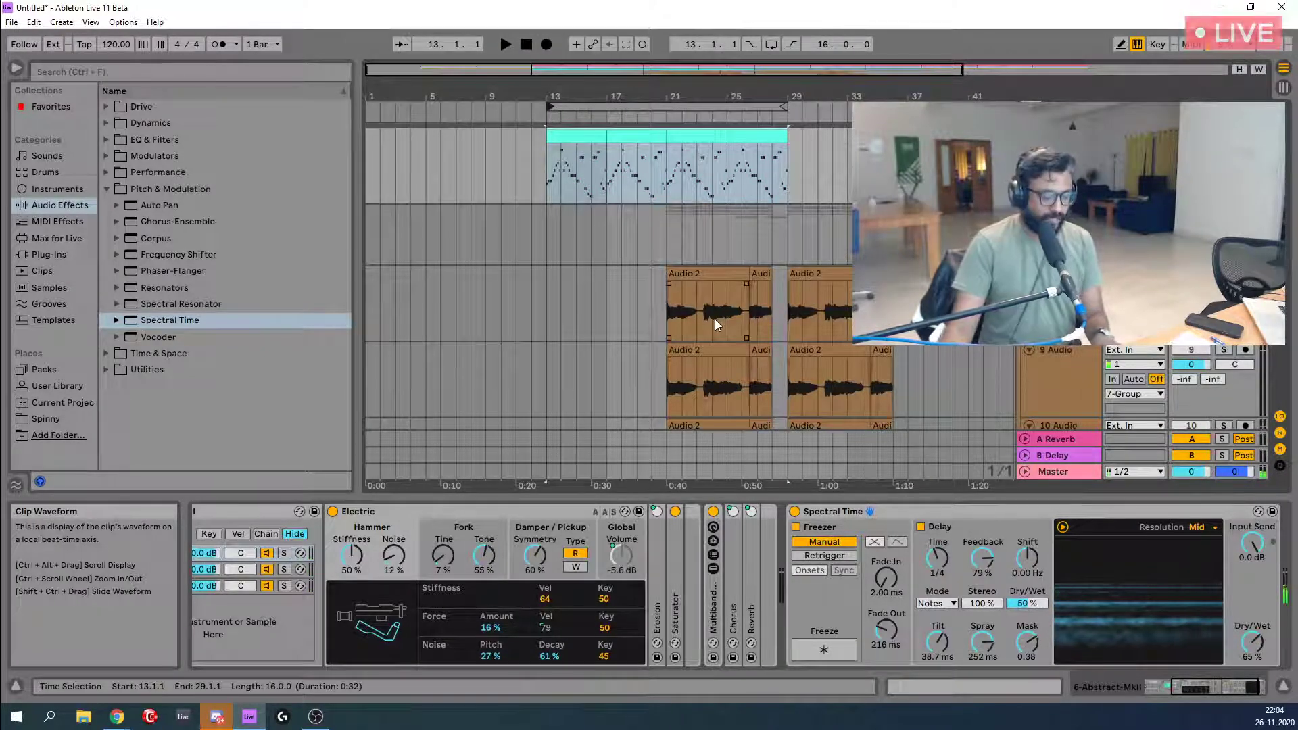
{"action": "left_click", "coordinate": [770, 44]}
{"action": "key", "text": "space"}
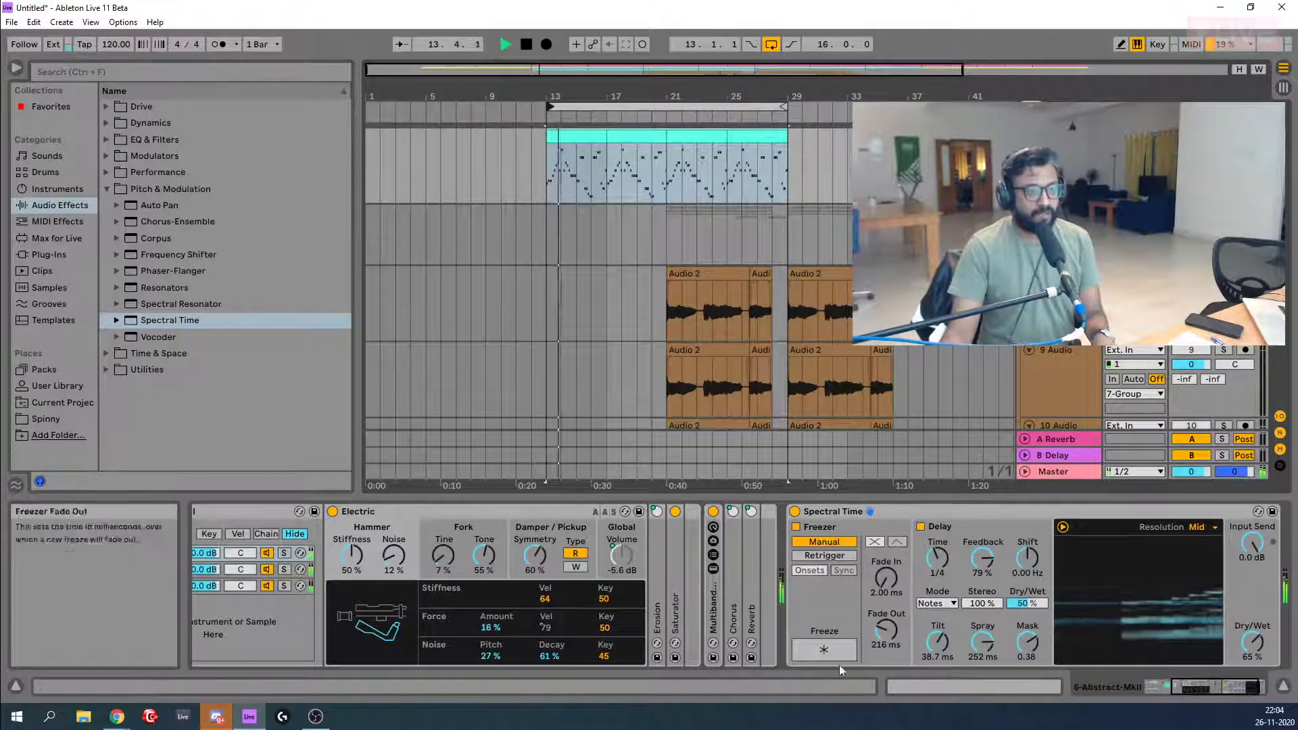
{"action": "left_click", "coordinate": [823, 649]}
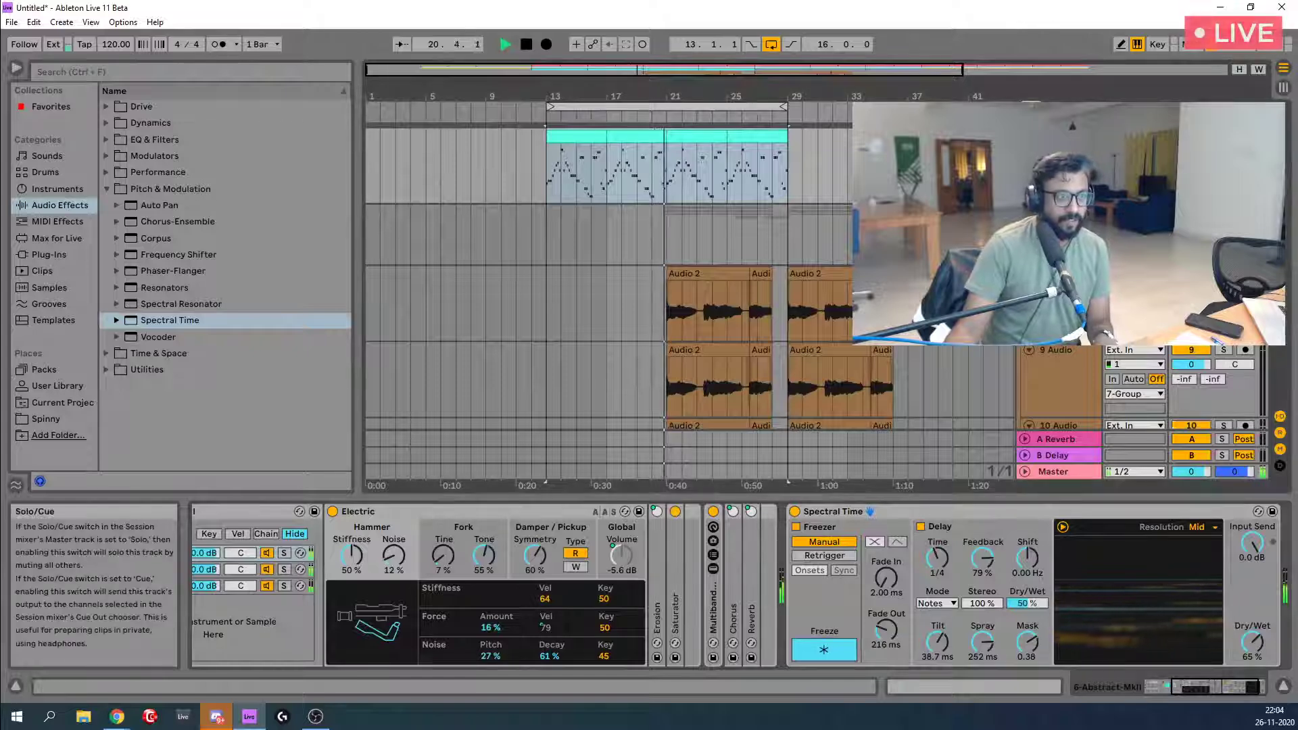
{"action": "left_click", "coordinate": [826, 651]}
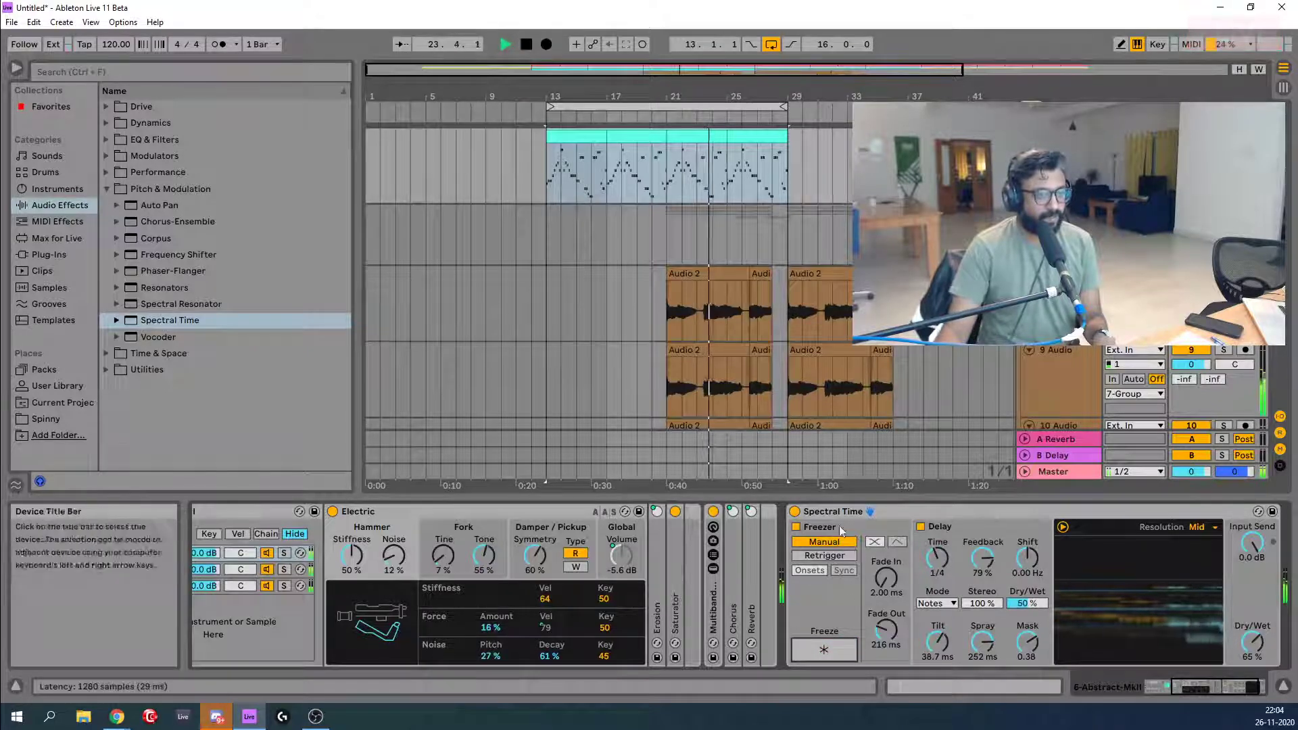
Remove two of the four melody clips and move the remaining two so they span bars 5 to 13.
{"action": "scroll", "coordinate": [724, 403], "scroll_direction": "up", "scroll_amount": 2}
{"action": "scroll", "coordinate": [724, 403], "scroll_direction": "up", "scroll_amount": 4}
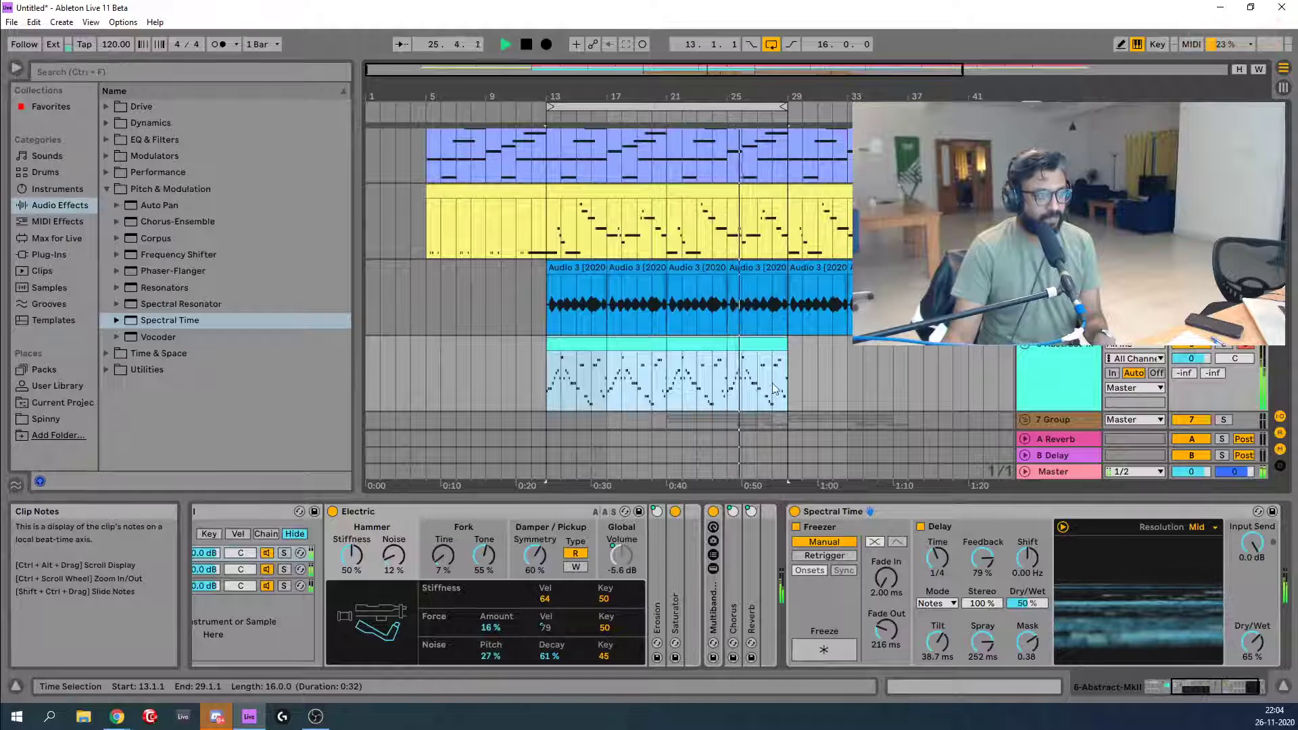
{"action": "left_click", "coordinate": [770, 345]}
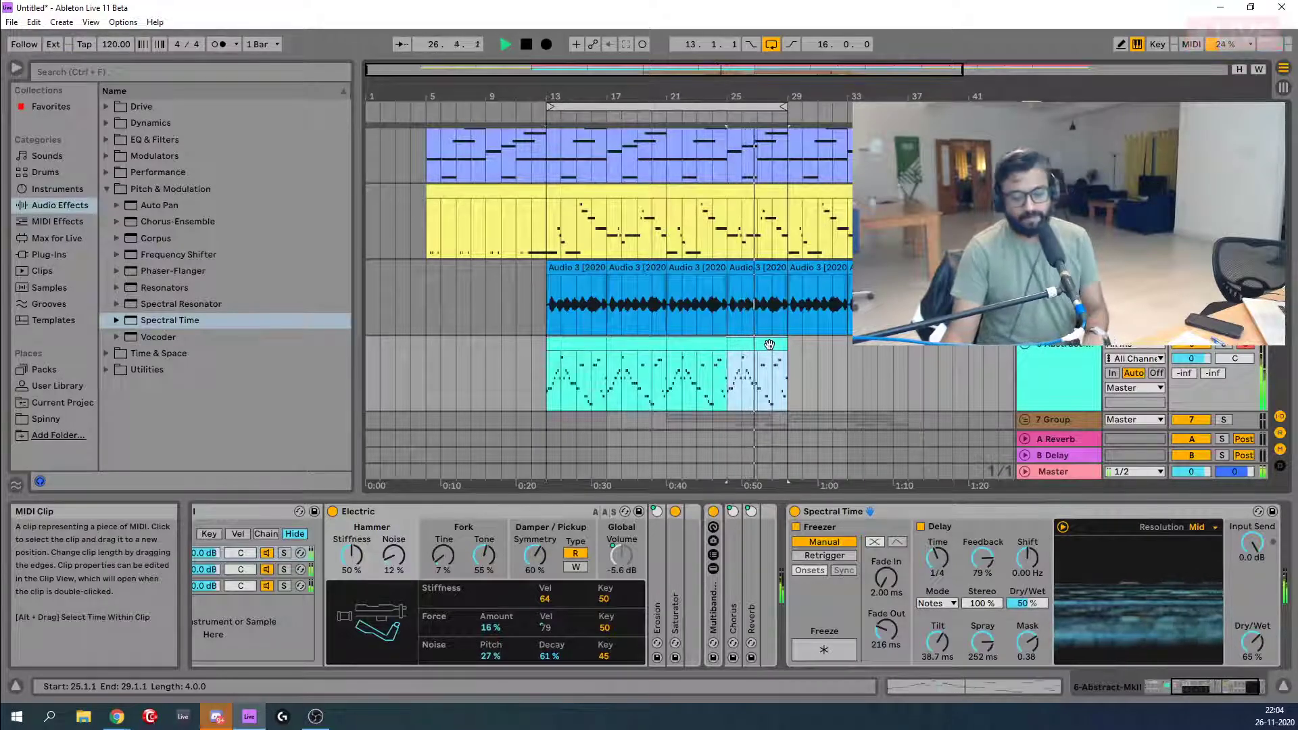
{"action": "left_click_drag", "start_coordinate": [770, 345], "coordinate": [710, 346]}
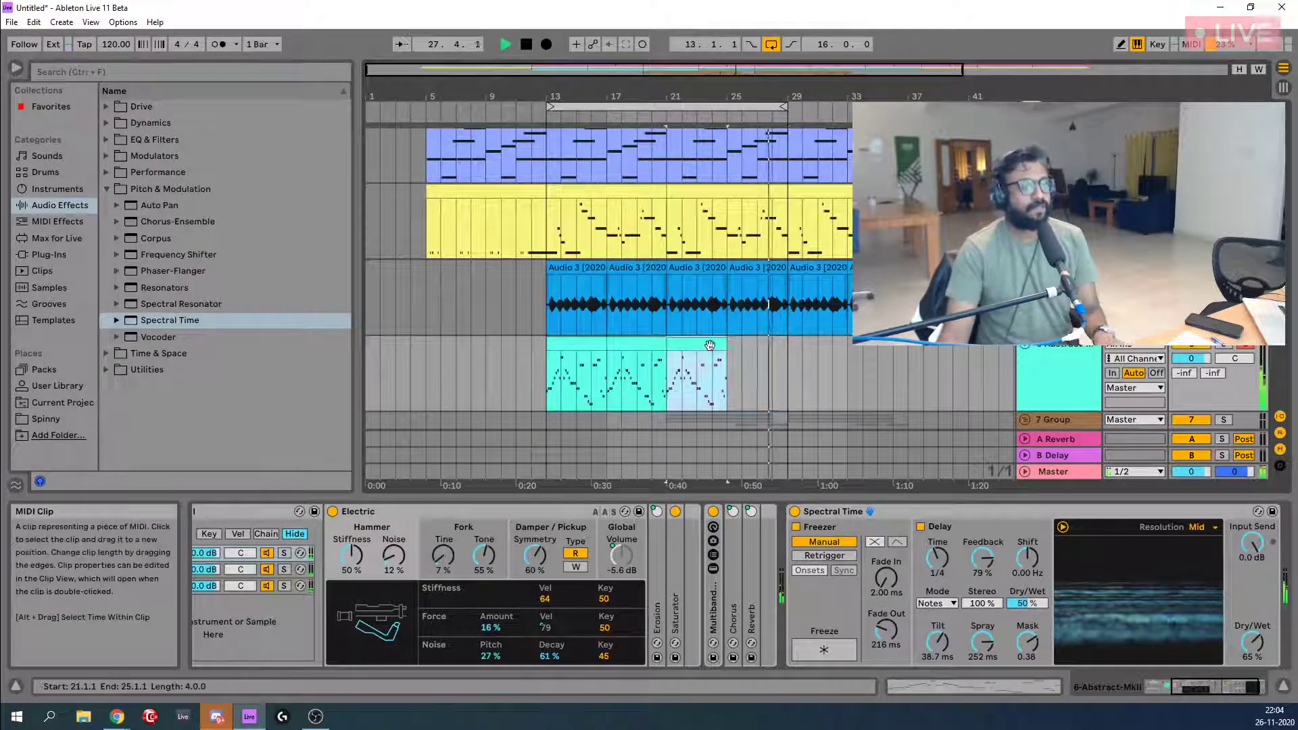
{"action": "left_click", "coordinate": [588, 347]}
{"action": "left_click_drag", "start_coordinate": [587, 348], "coordinate": [476, 353]}
{"action": "left_click", "coordinate": [573, 346]}
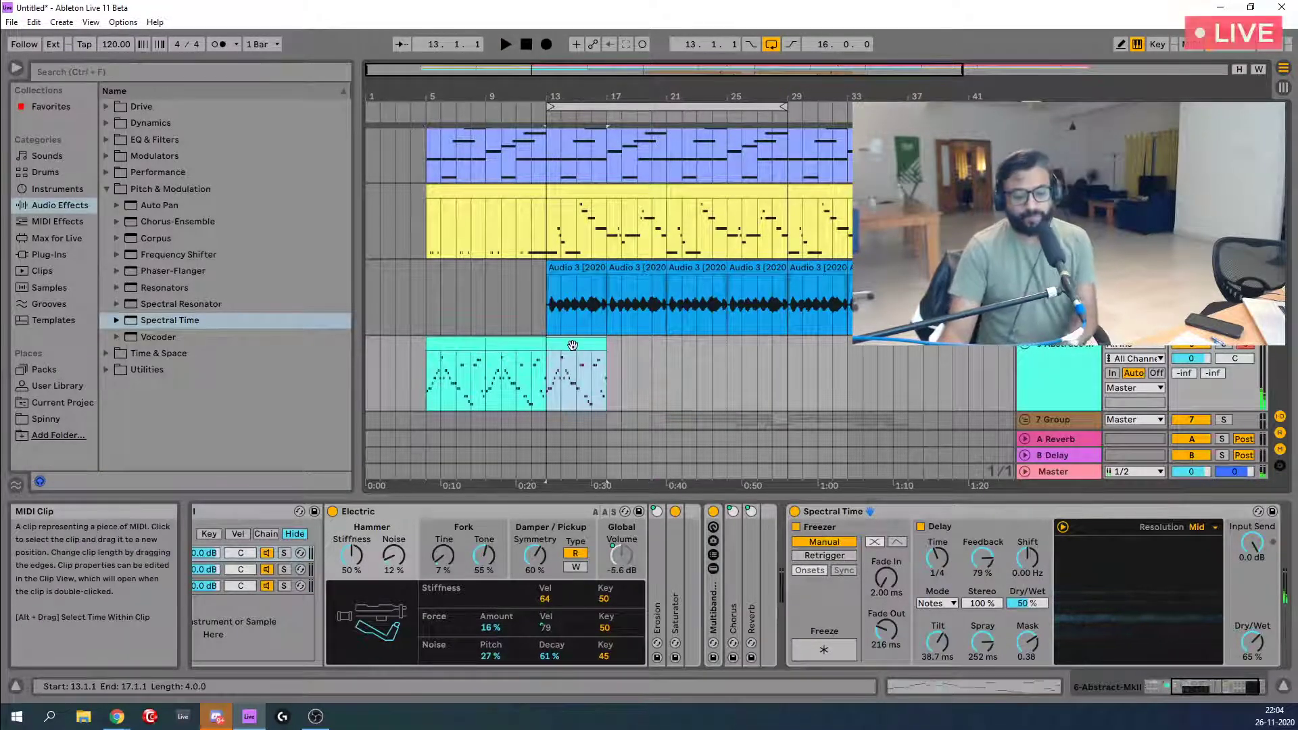
{"action": "key", "text": "ctrl+z"}
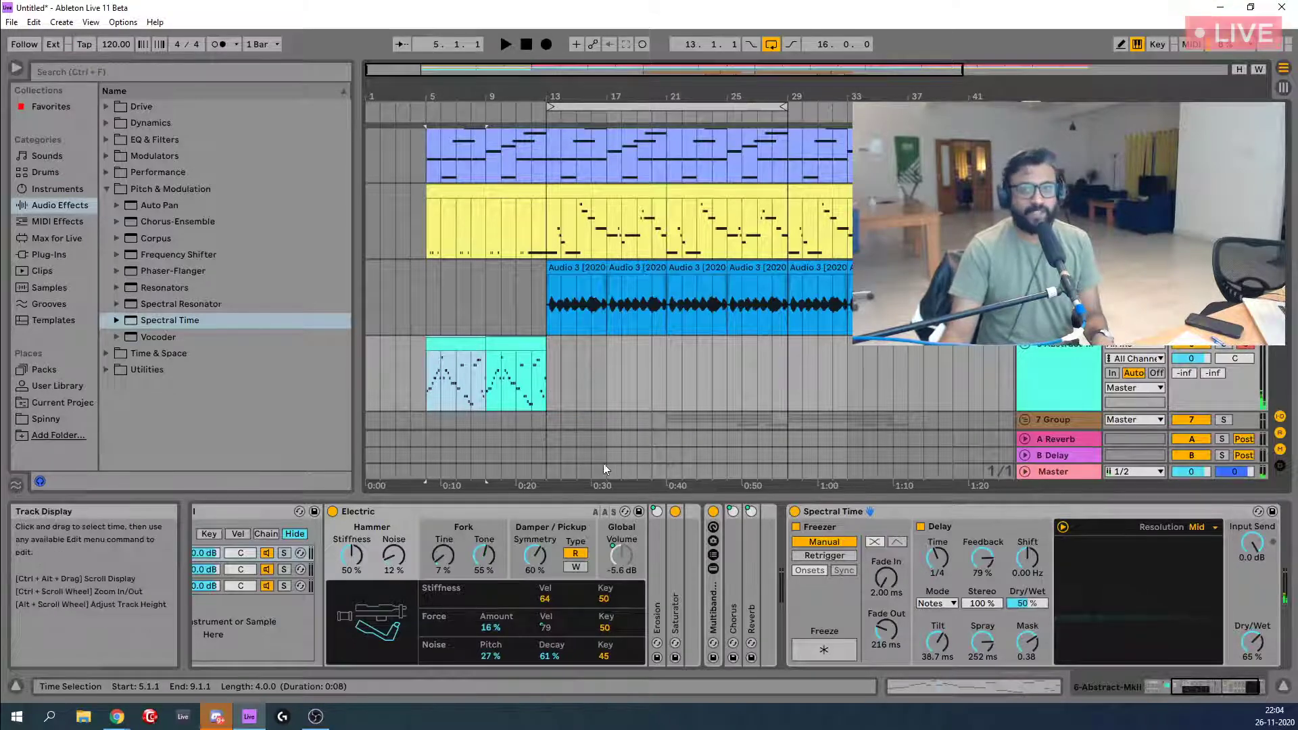
Play the arrangement from bar 5 and hold the melody's tail with Spectral Time's Freeze, releasing it after bar 13.
{"action": "key", "text": "space"}
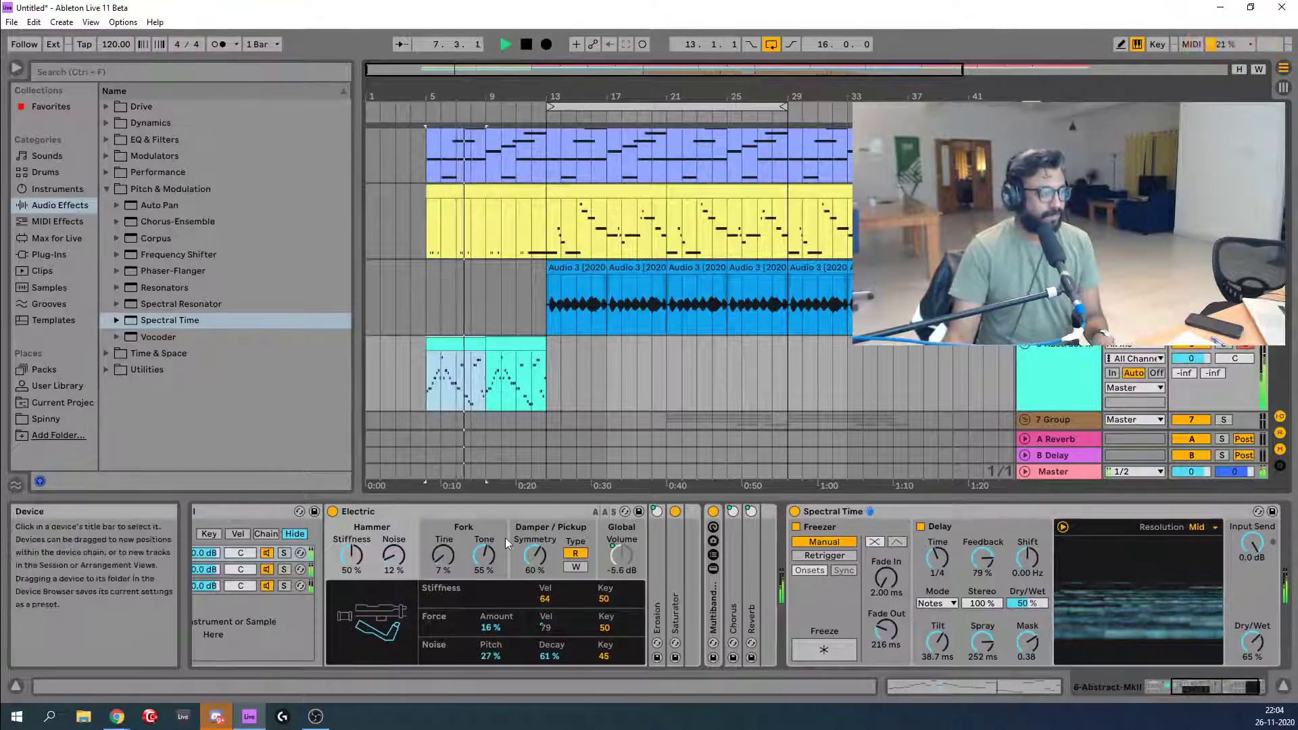
{"action": "left_click", "coordinate": [940, 514]}
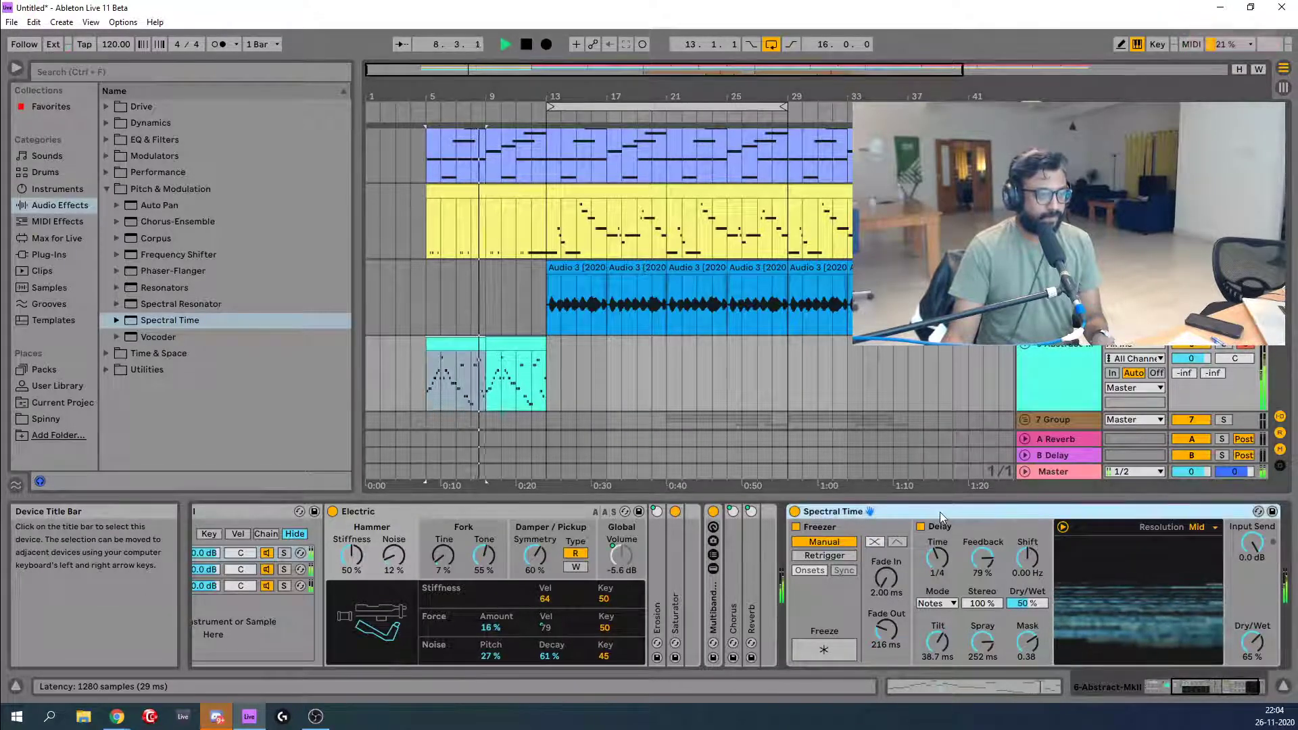
{"action": "left_click", "coordinate": [826, 649]}
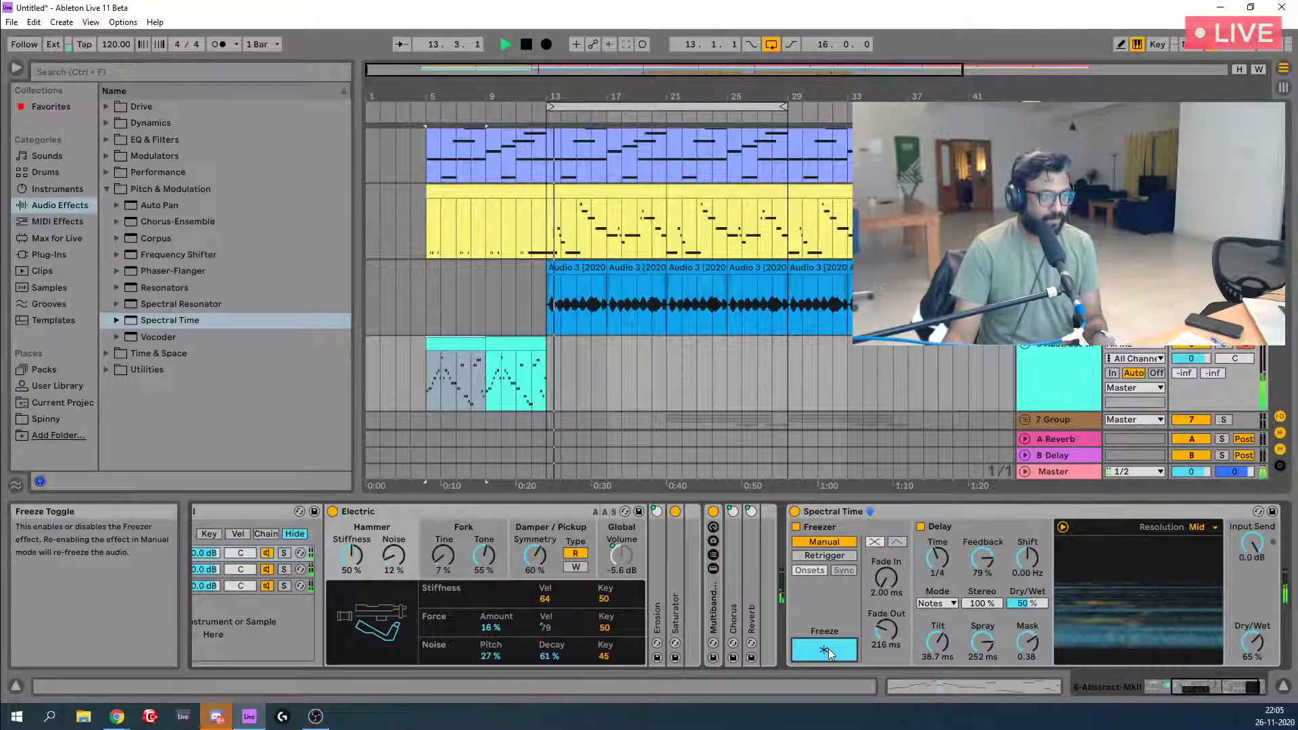
{"action": "left_click", "coordinate": [829, 650]}
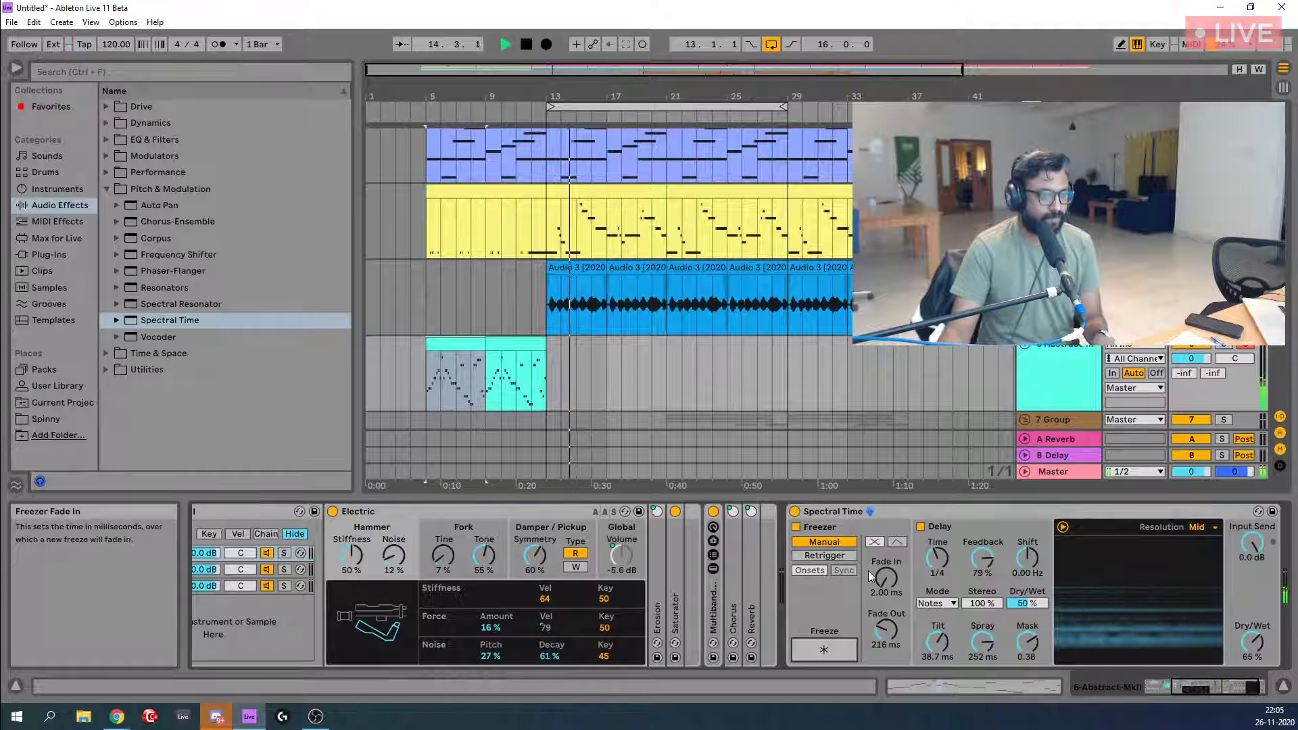
Look over the arrangement's tracks during playback and turn off looping.
{"action": "scroll", "coordinate": [927, 445], "scroll_direction": "down", "scroll_amount": 2}
{"action": "scroll", "coordinate": [928, 444], "scroll_direction": "down", "scroll_amount": 2}
{"action": "scroll", "coordinate": [928, 444], "scroll_direction": "up", "scroll_amount": 6}
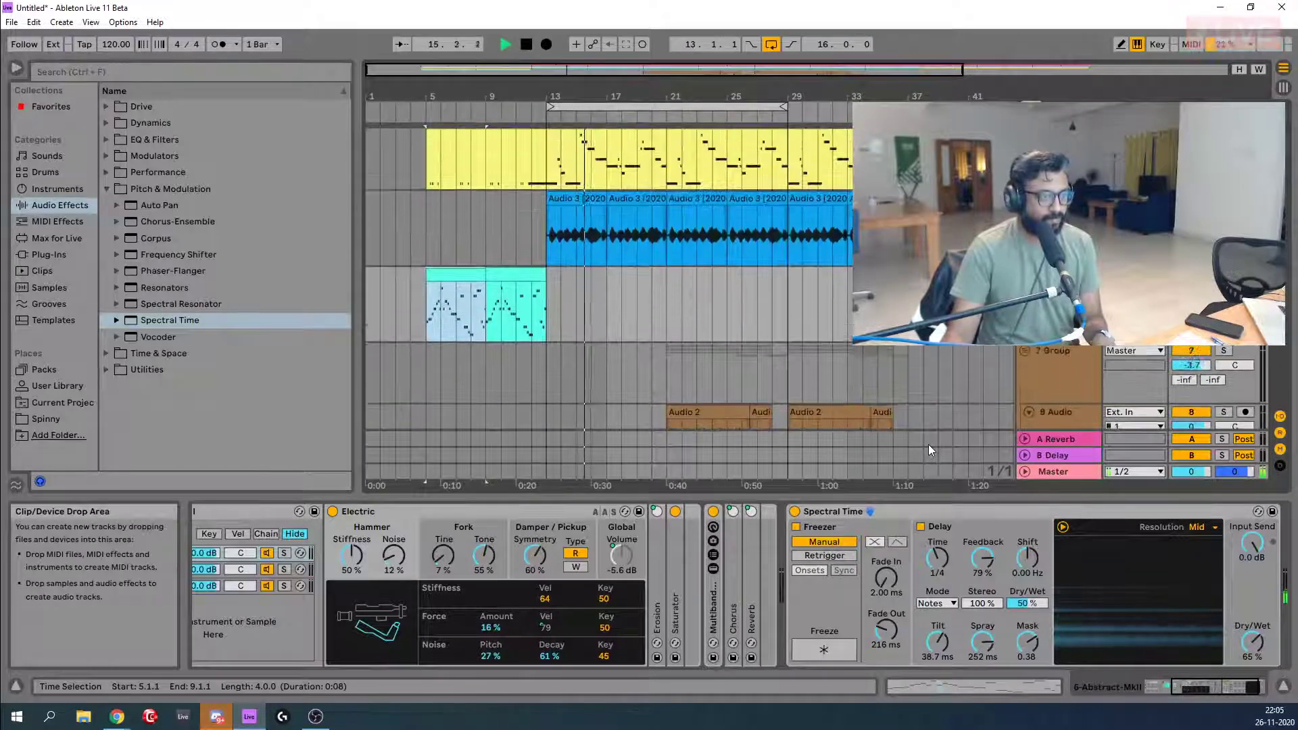
{"action": "scroll", "coordinate": [927, 444], "scroll_direction": "up", "scroll_amount": 1}
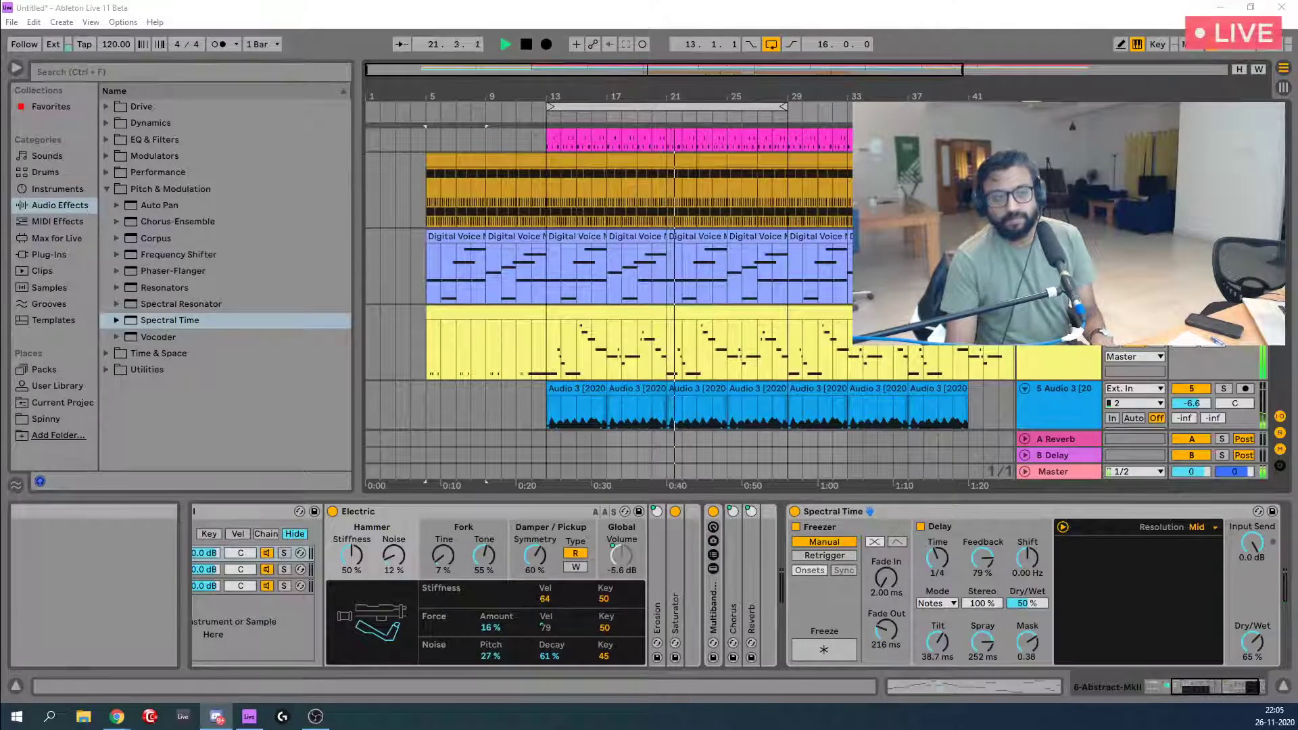
{"action": "scroll", "coordinate": [871, 375], "scroll_direction": "down", "scroll_amount": 5}
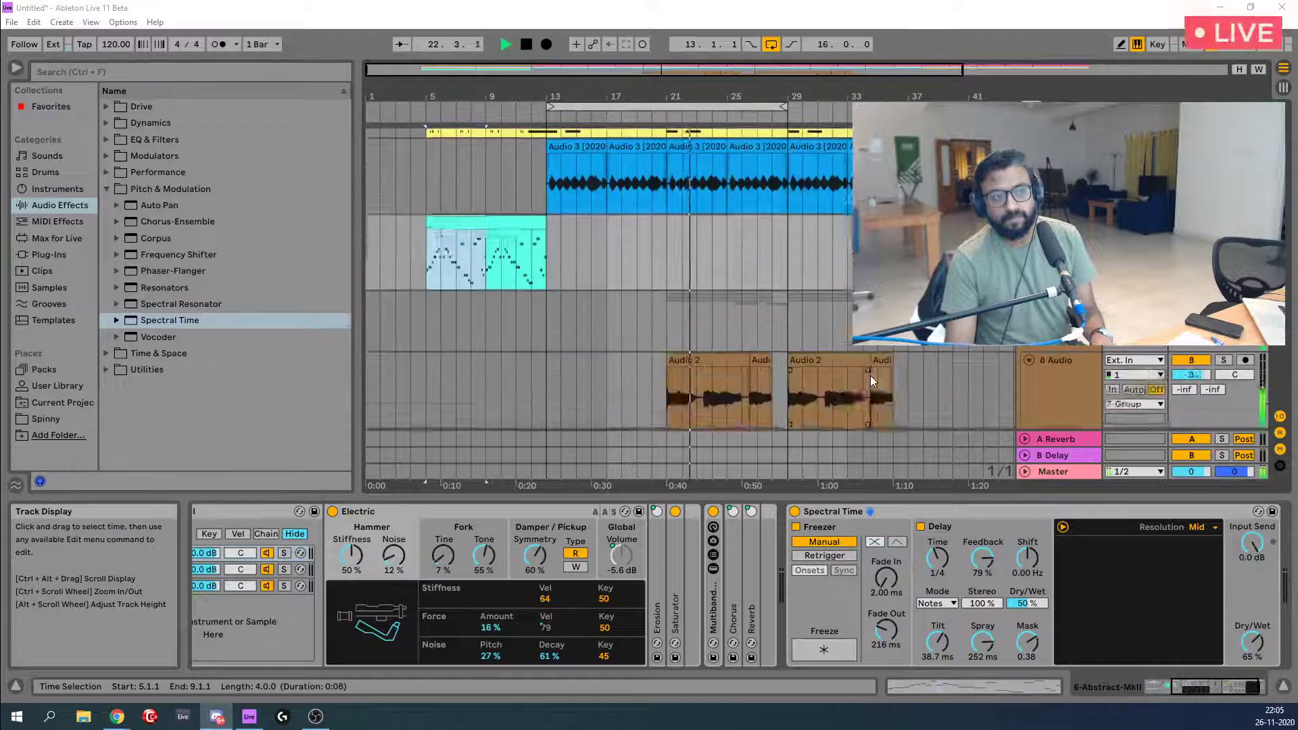
{"action": "scroll", "coordinate": [870, 375], "scroll_direction": "down", "scroll_amount": 8}
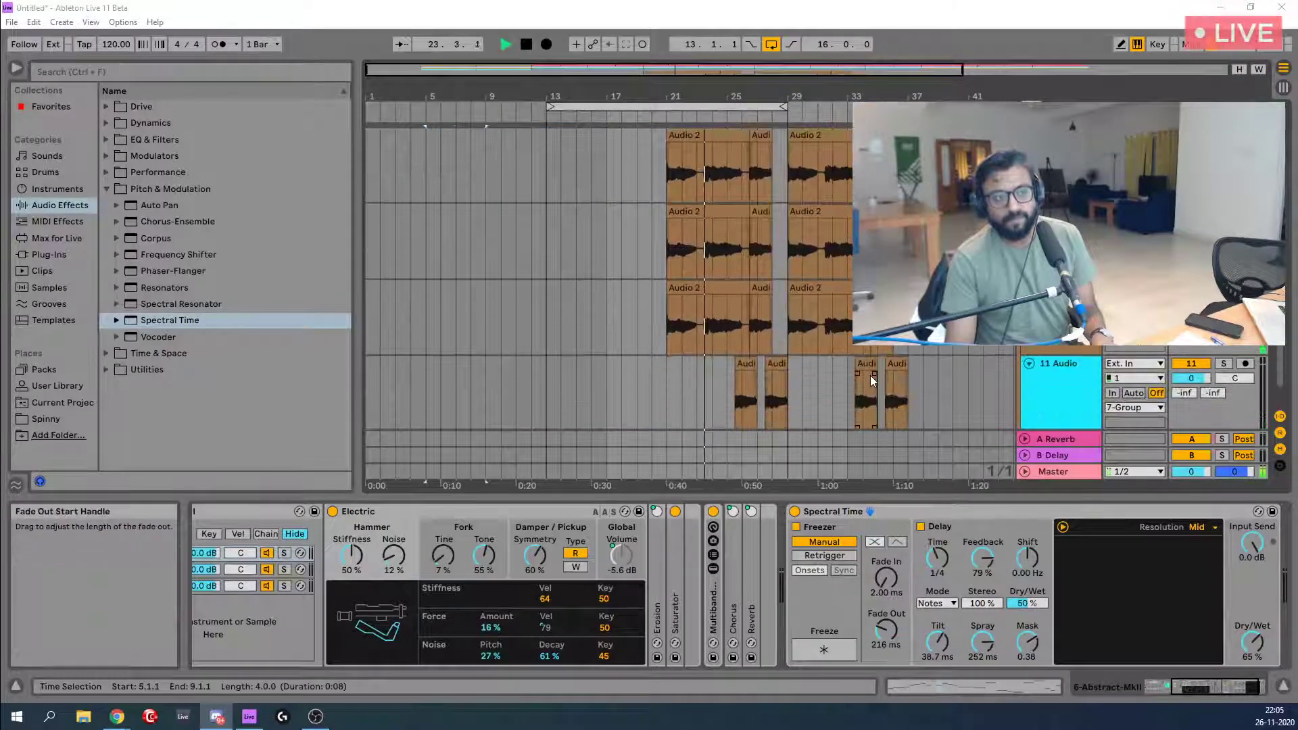
{"action": "scroll", "coordinate": [871, 375], "scroll_direction": "down", "scroll_amount": 2}
{"action": "scroll", "coordinate": [870, 375], "scroll_direction": "up", "scroll_amount": 2}
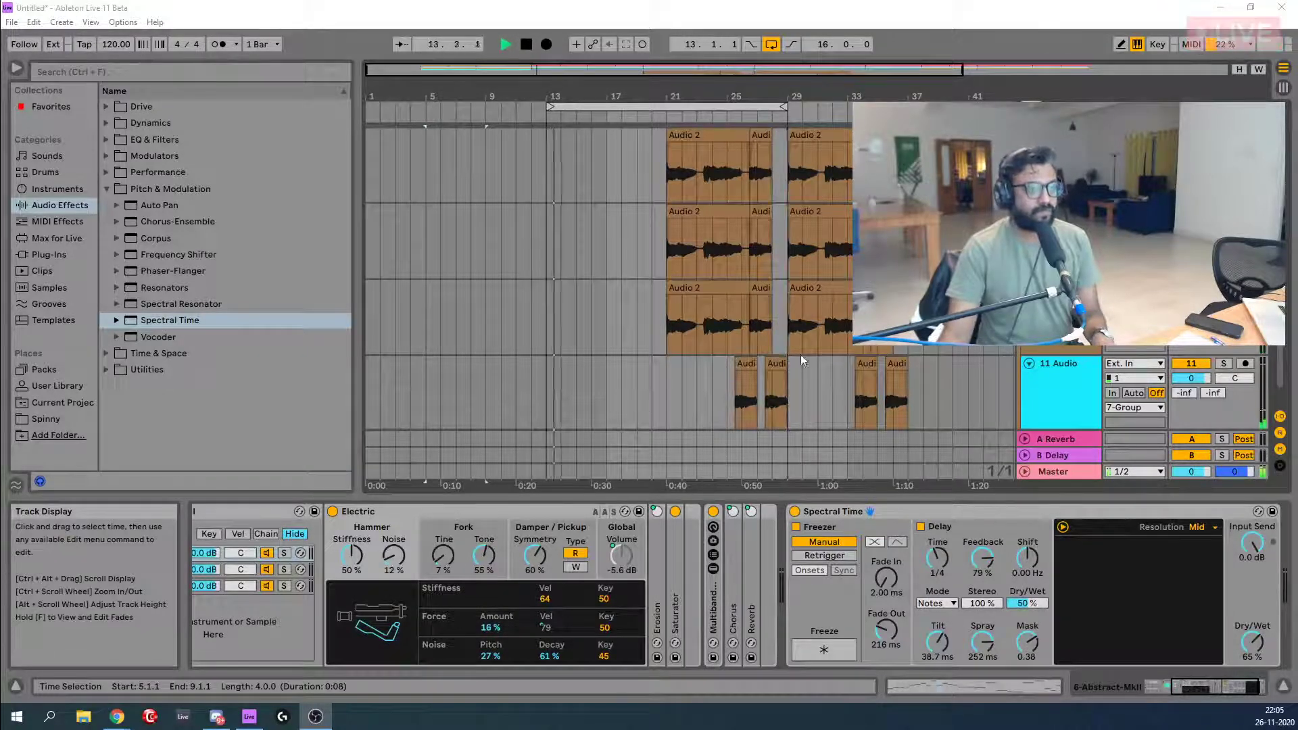
{"action": "left_click", "coordinate": [771, 41]}
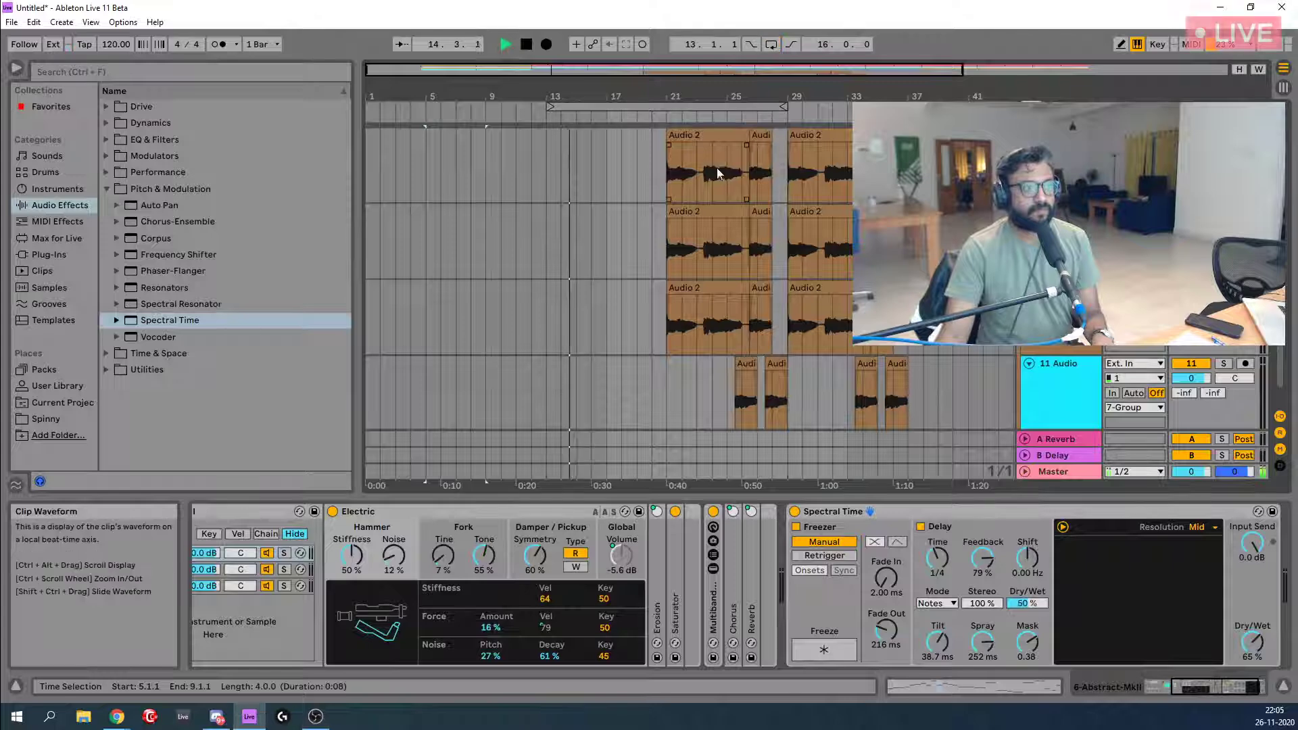
Look over the arrangement's tracks out to bar 57 during playback, and stop it.
{"action": "left_click", "coordinate": [723, 172]}
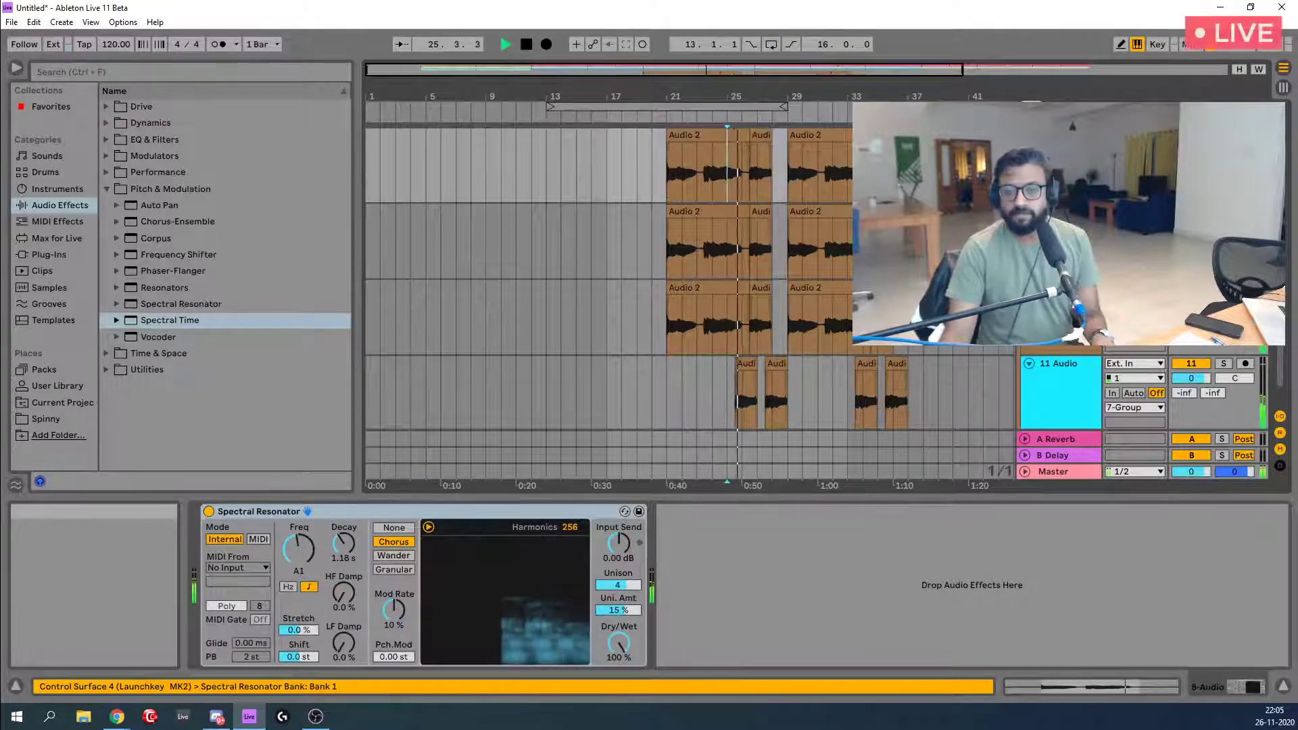
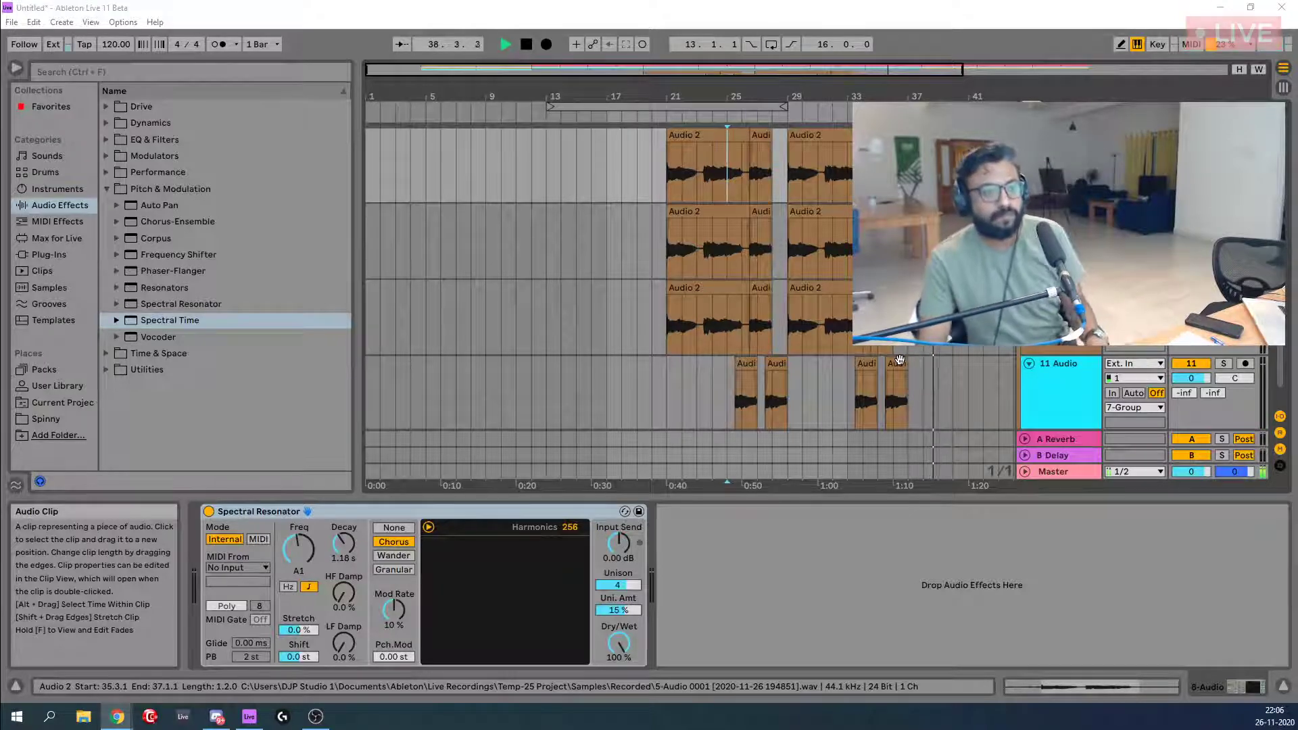
{"action": "scroll", "coordinate": [900, 359], "scroll_direction": "up", "scroll_amount": 2}
{"action": "scroll", "coordinate": [789, 286], "scroll_direction": "up", "scroll_amount": 8}
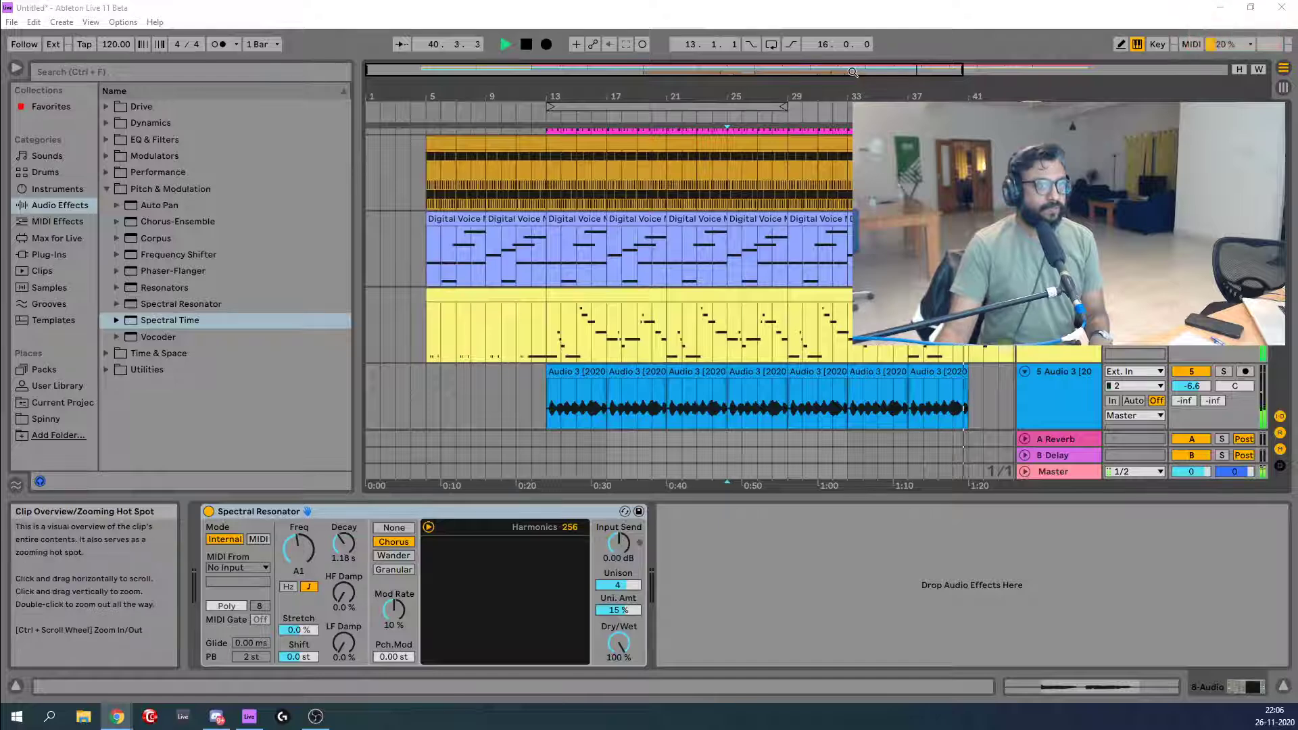
{"action": "left_click_drag", "start_coordinate": [853, 72], "coordinate": [1037, 72]}
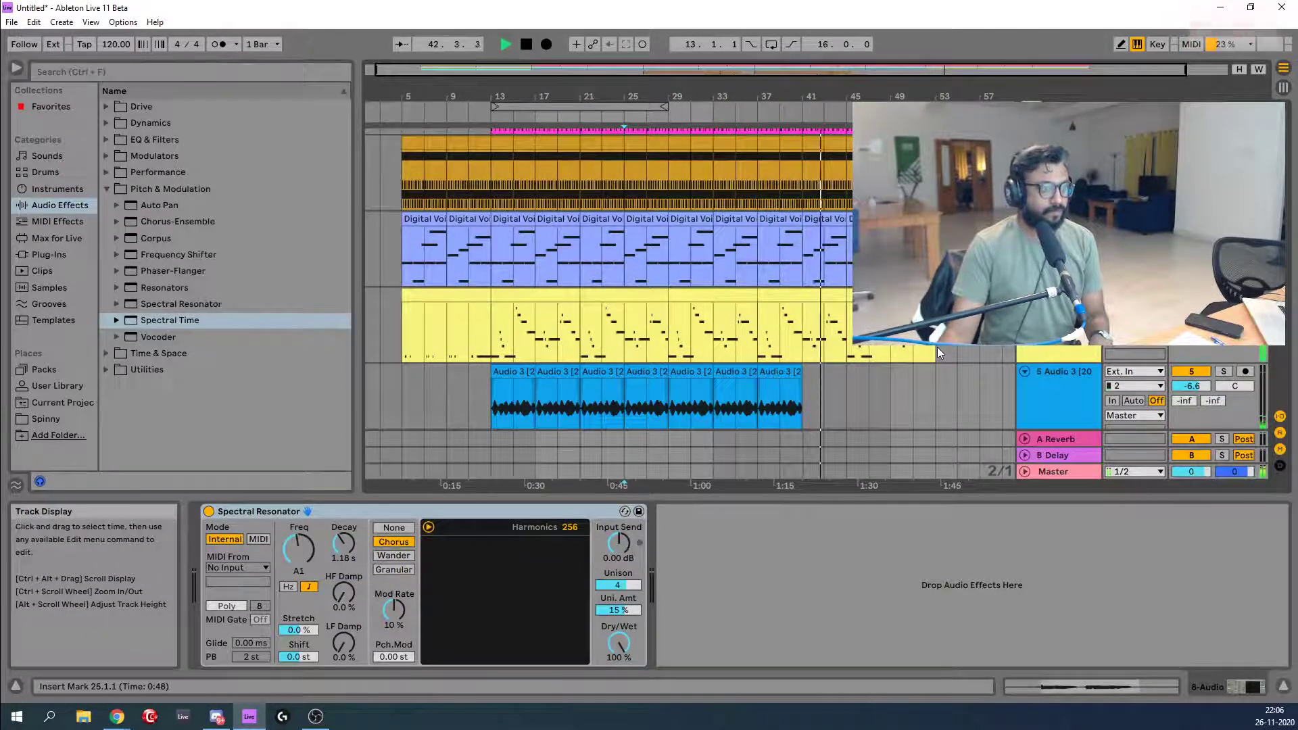
{"action": "key", "text": "space"}
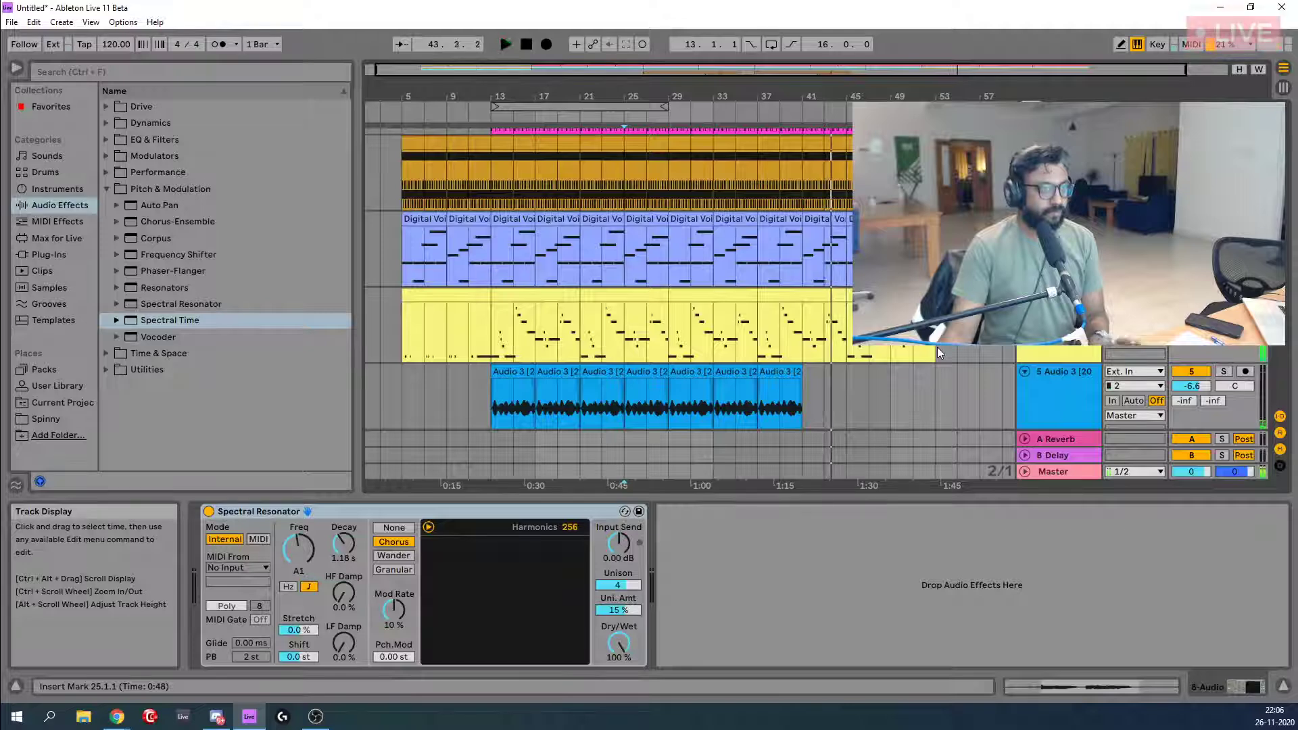
Select the last clip on the blue Audio 3 track at bar 37.
{"action": "scroll", "coordinate": [937, 353], "scroll_direction": "down", "scroll_amount": 3}
{"action": "scroll", "coordinate": [937, 346], "scroll_direction": "down", "scroll_amount": 3}
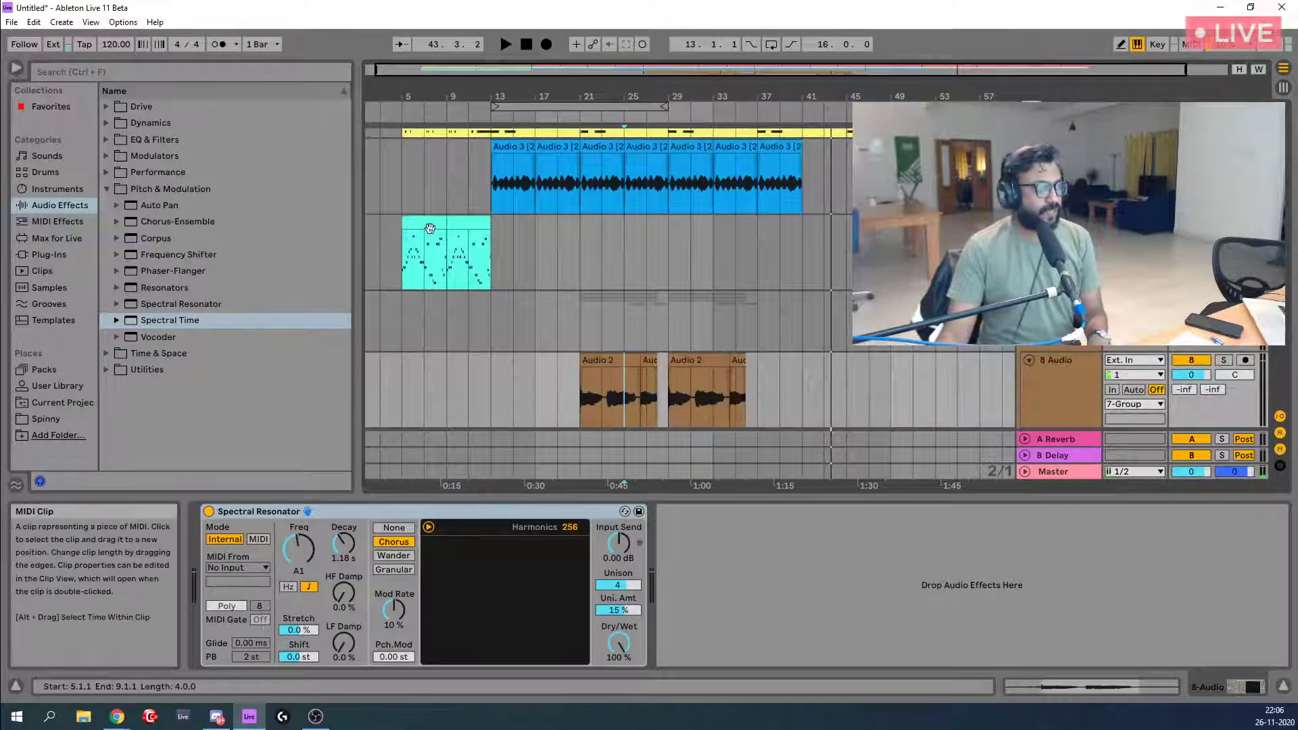
{"action": "left_click", "coordinate": [469, 224]}
{"action": "left_click", "coordinate": [780, 146]}
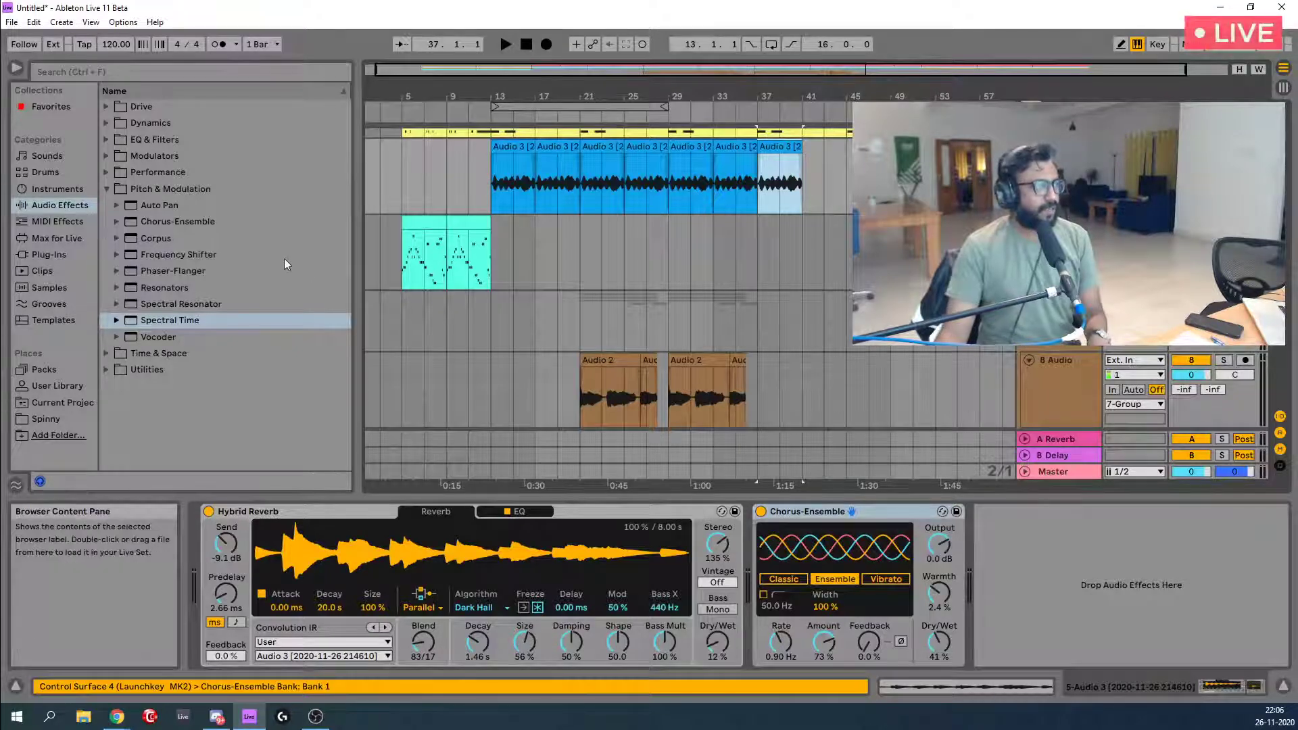
Find the PitchLoop89 pack in the installed packs and load its PitchLoop89.amxd device after Chorus-Ensemble on the Audio 3 track.
{"action": "left_click", "coordinate": [45, 370]}
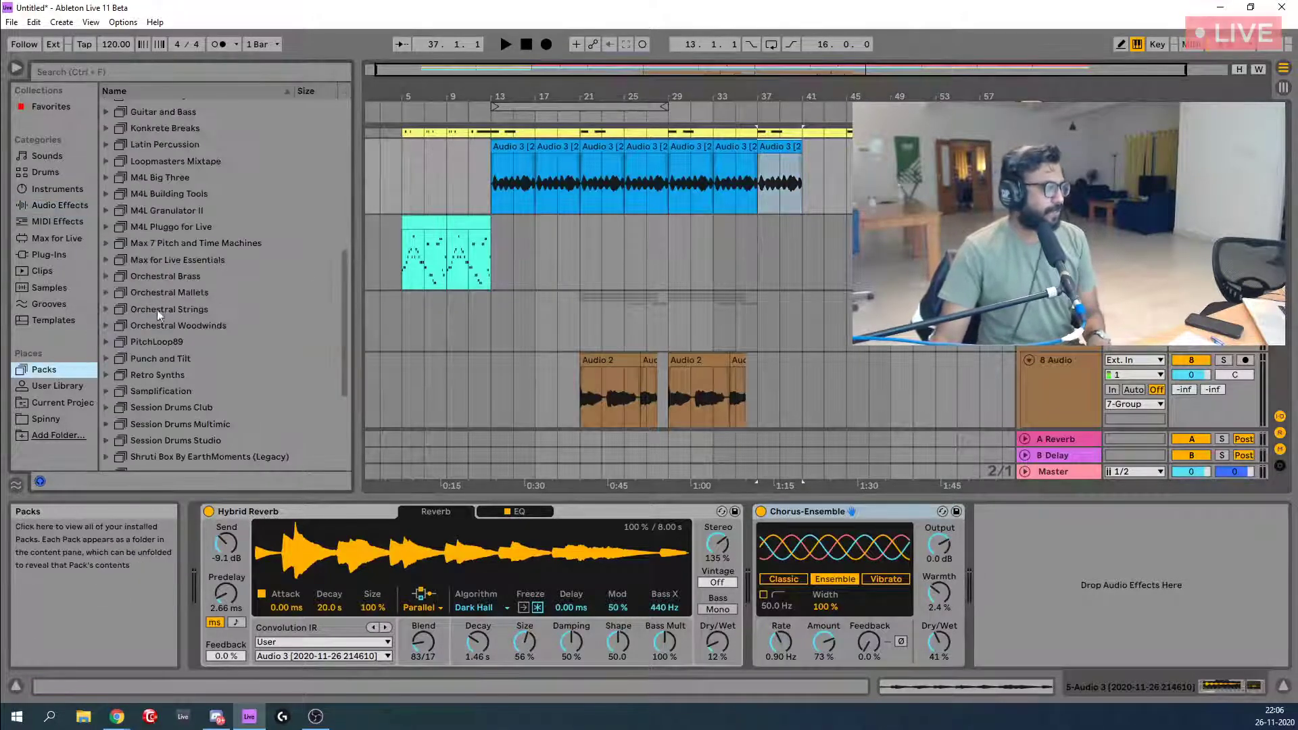
{"action": "scroll", "coordinate": [188, 295], "scroll_direction": "down", "scroll_amount": 10}
{"action": "scroll", "coordinate": [188, 295], "scroll_direction": "up", "scroll_amount": 5}
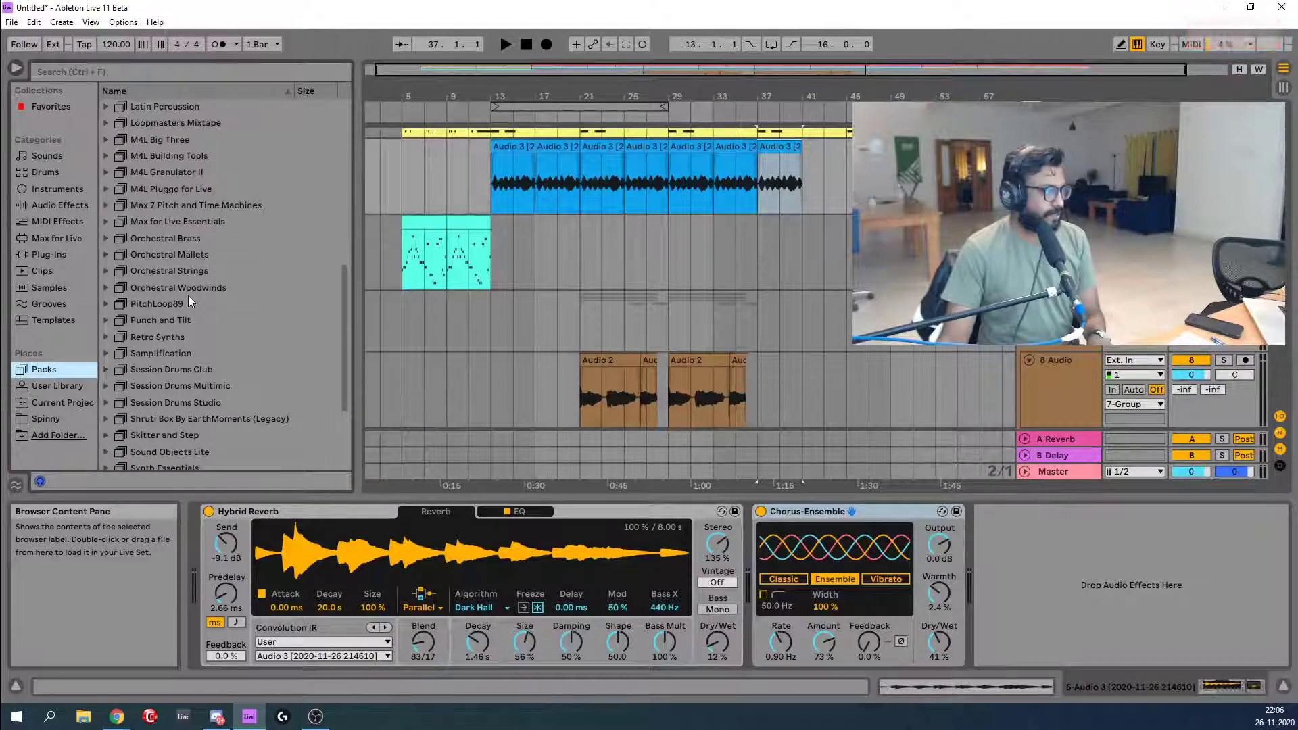
{"action": "left_click", "coordinate": [166, 307]}
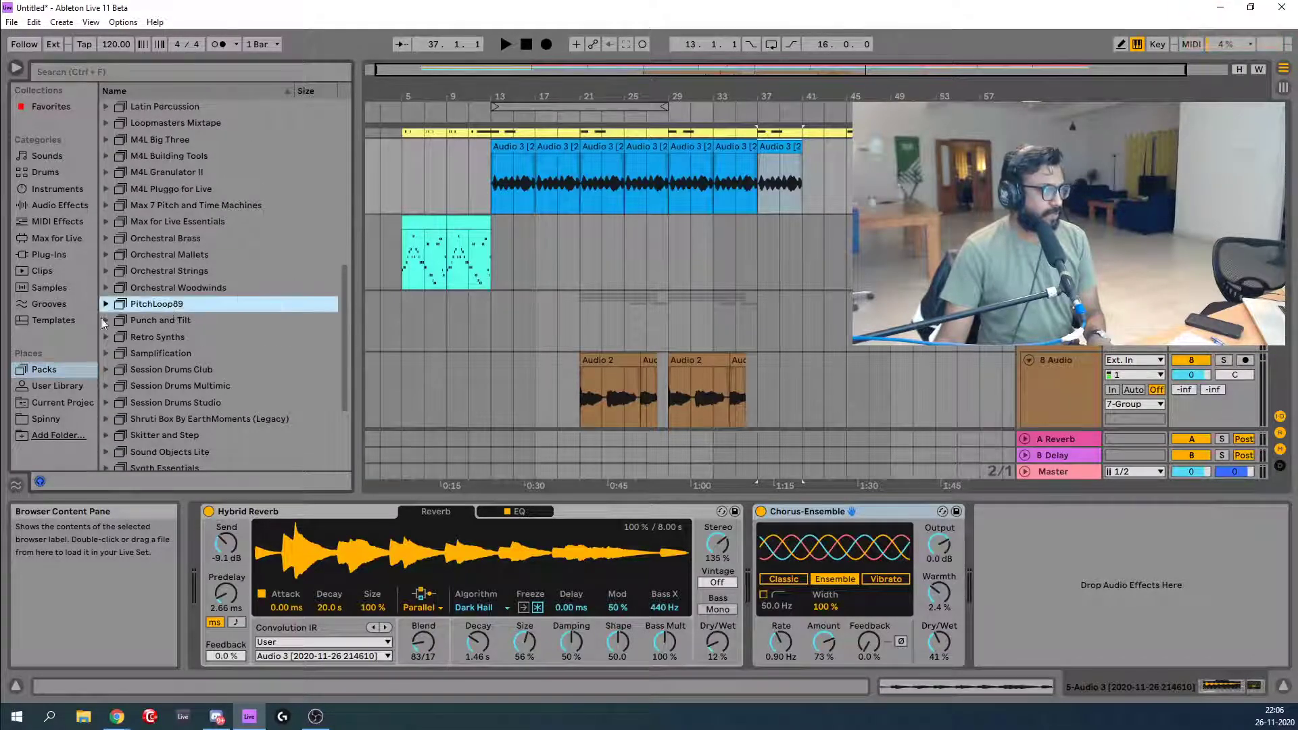
{"action": "left_click", "coordinate": [106, 304]}
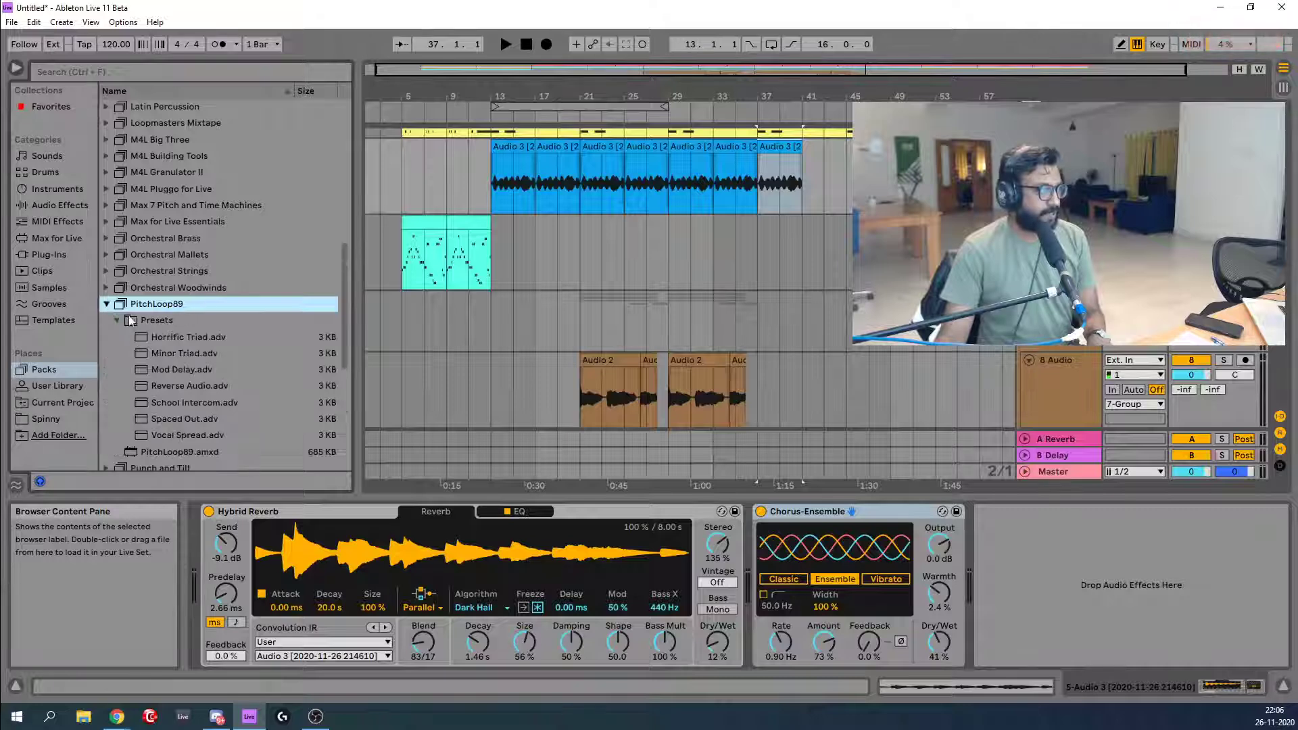
{"action": "left_click", "coordinate": [118, 321]}
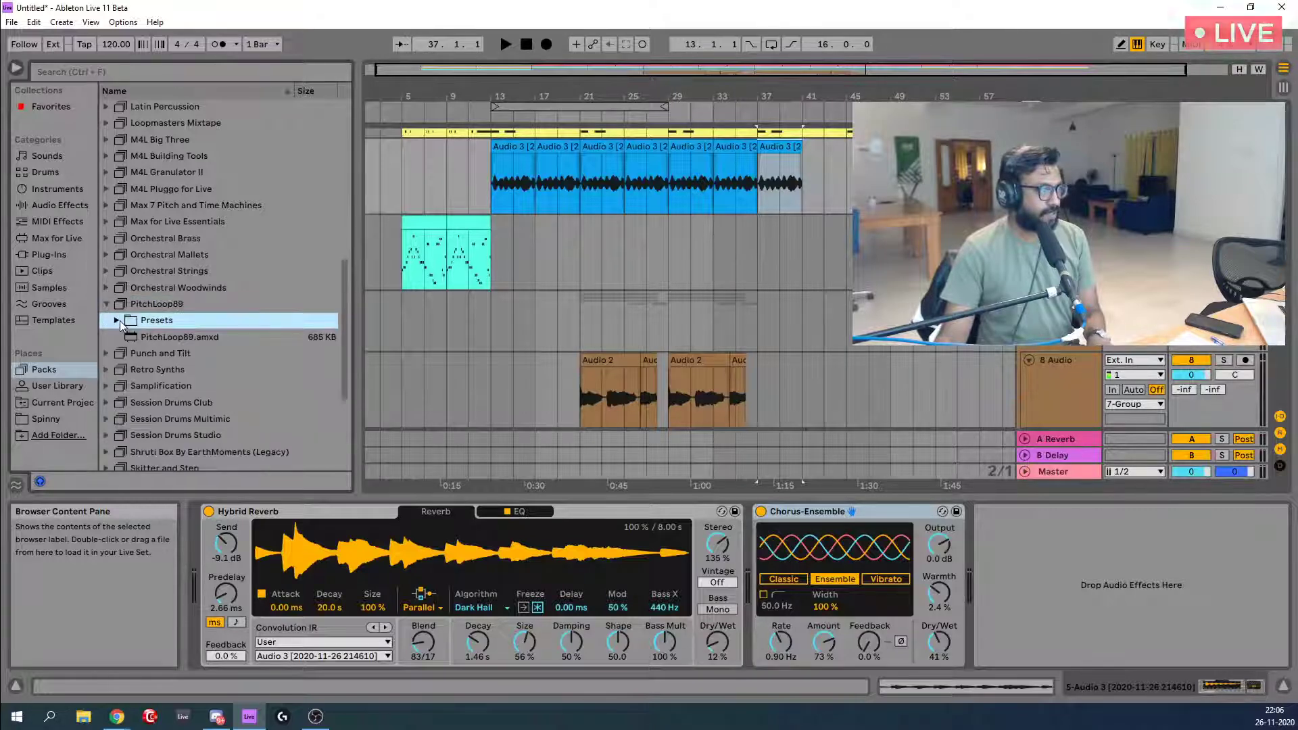
{"action": "left_click", "coordinate": [174, 338]}
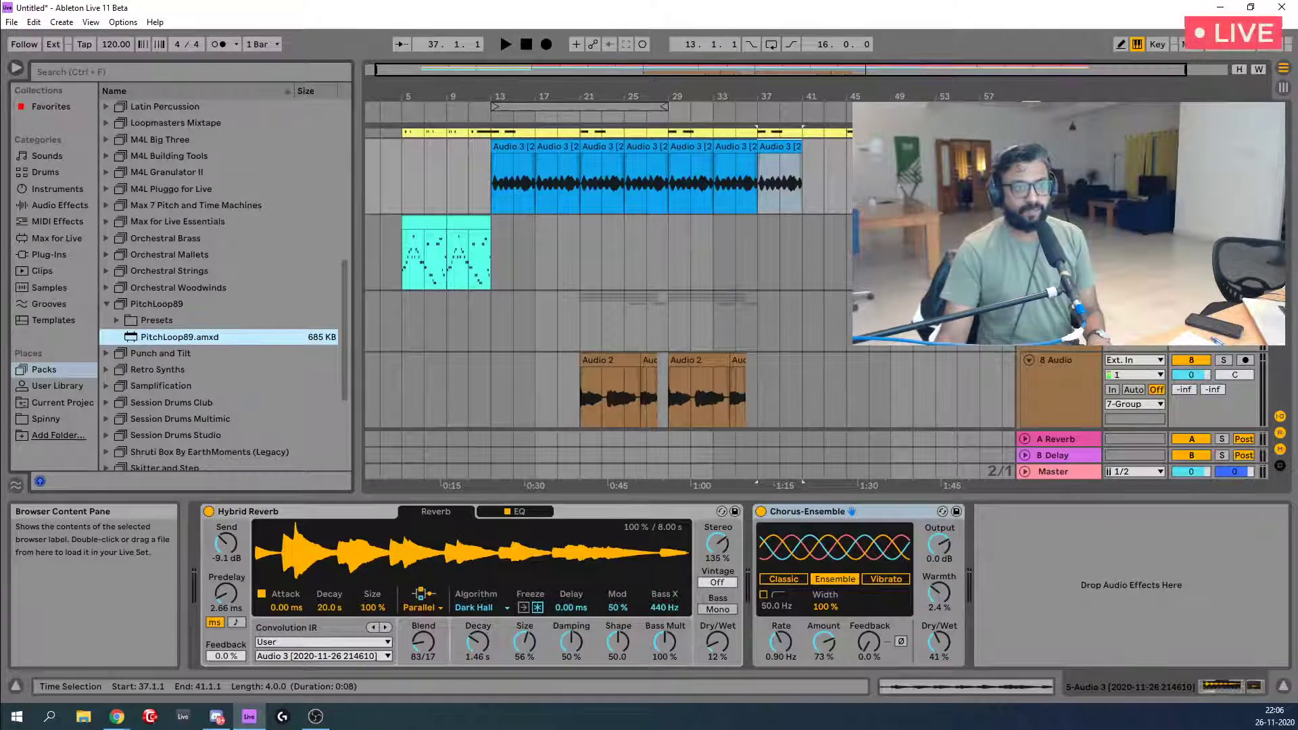
Solo the Audio 3 track and play it from bar 13 with looping turned on, then stop.
{"action": "left_click", "coordinate": [1224, 146]}
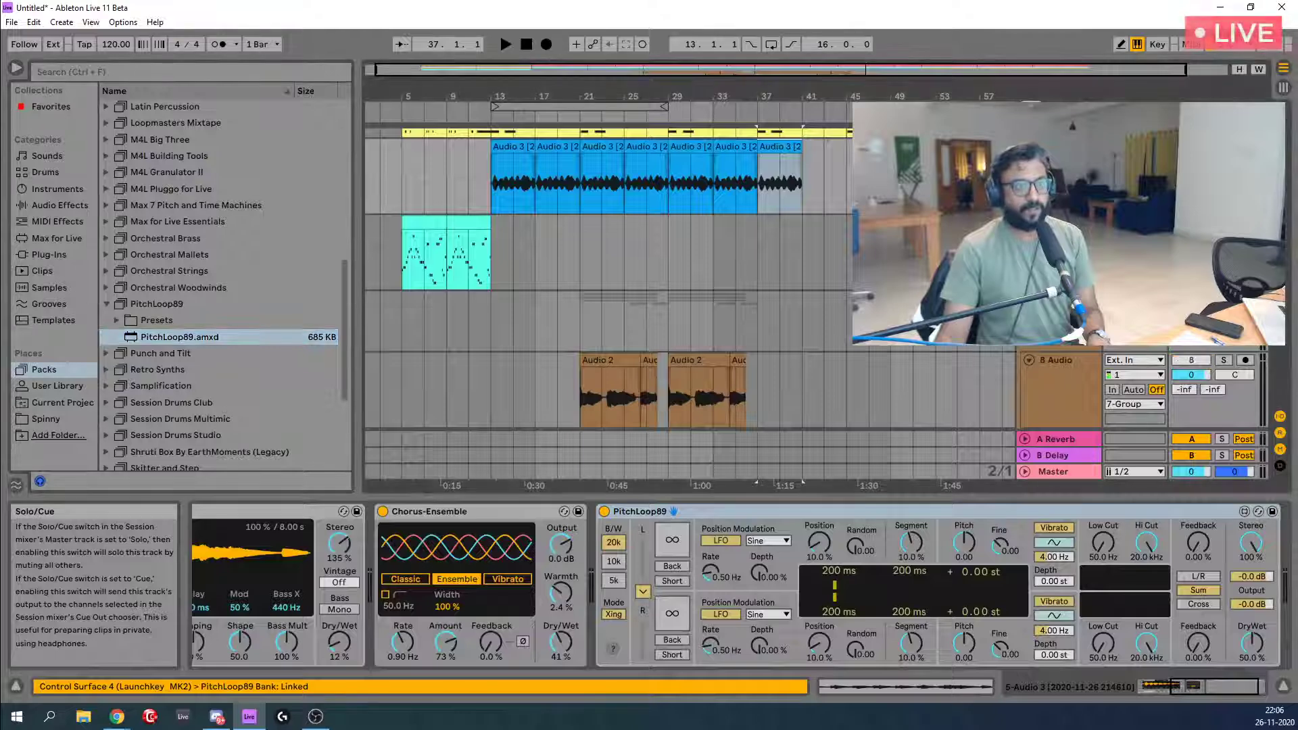
{"action": "left_click", "coordinate": [491, 177]}
{"action": "key", "text": "space"}
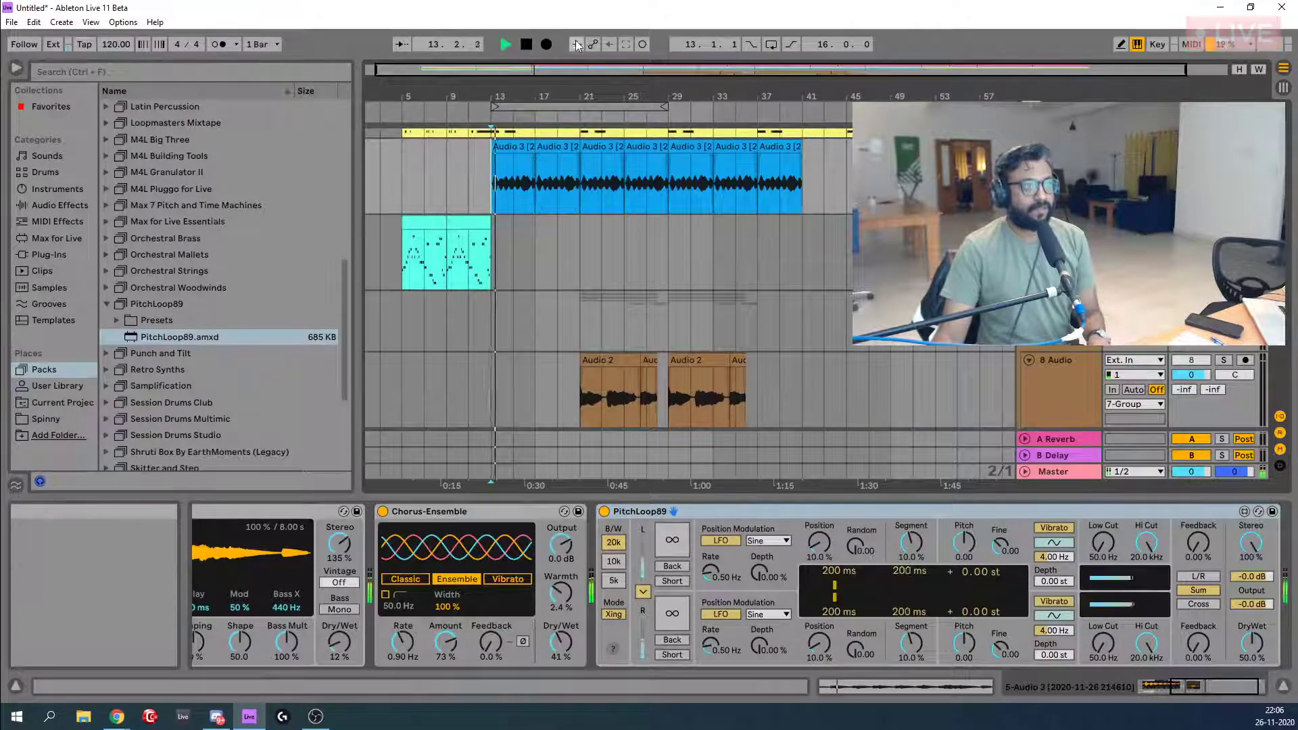
{"action": "left_click", "coordinate": [771, 44]}
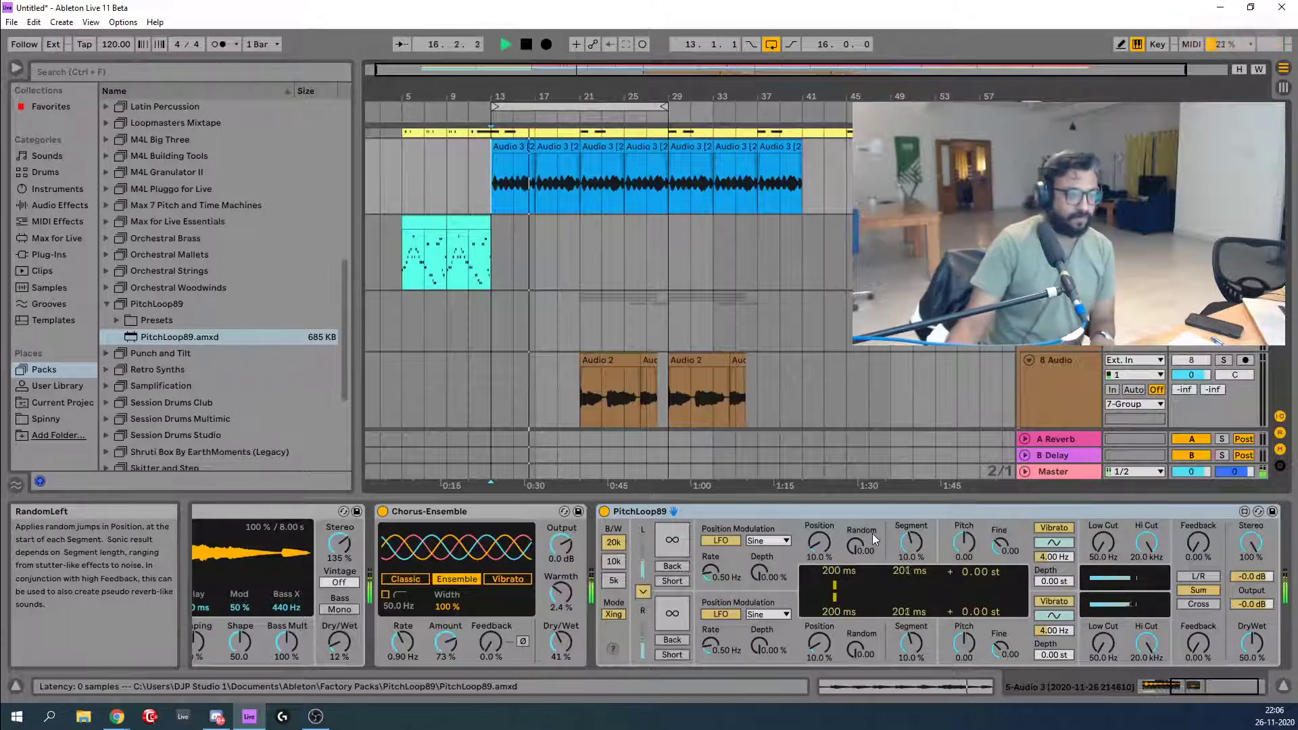
{"action": "key", "text": "space"}
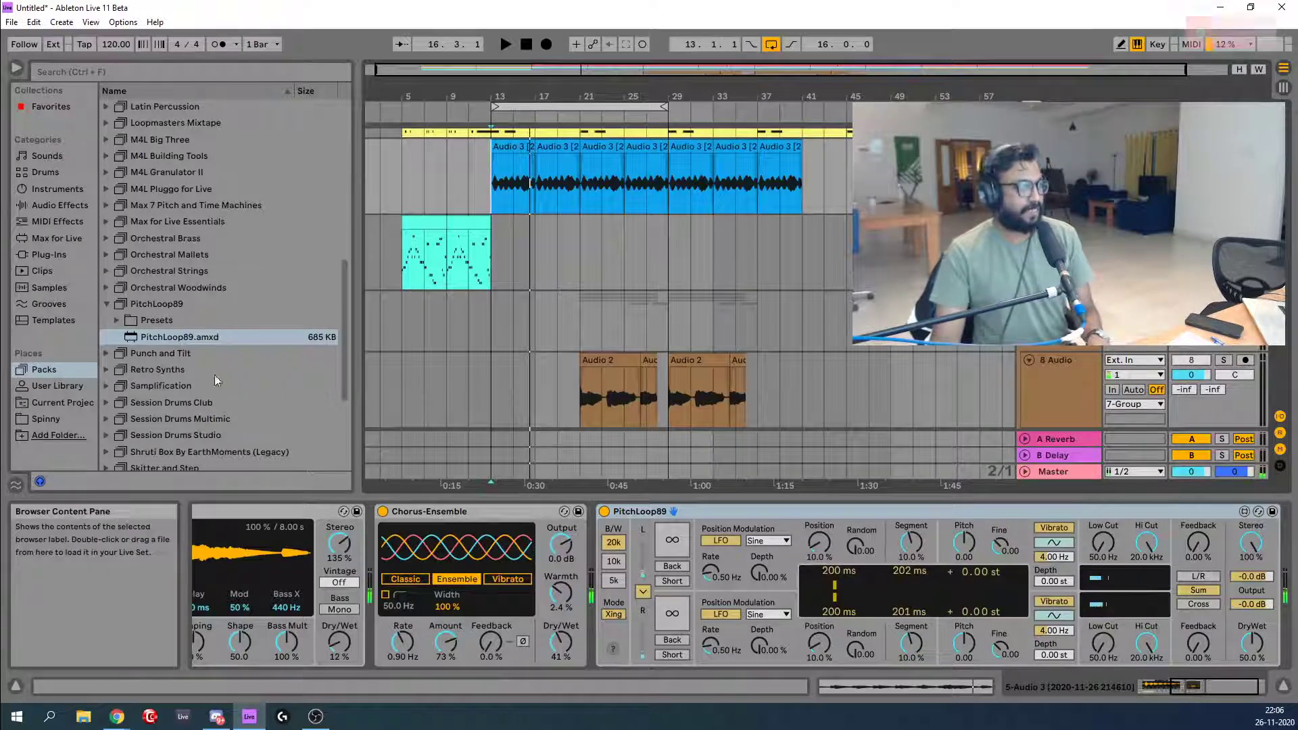
Replace the default PitchLoop89 device with its Vocal Spread preset and start playback.
{"action": "left_click", "coordinate": [117, 321]}
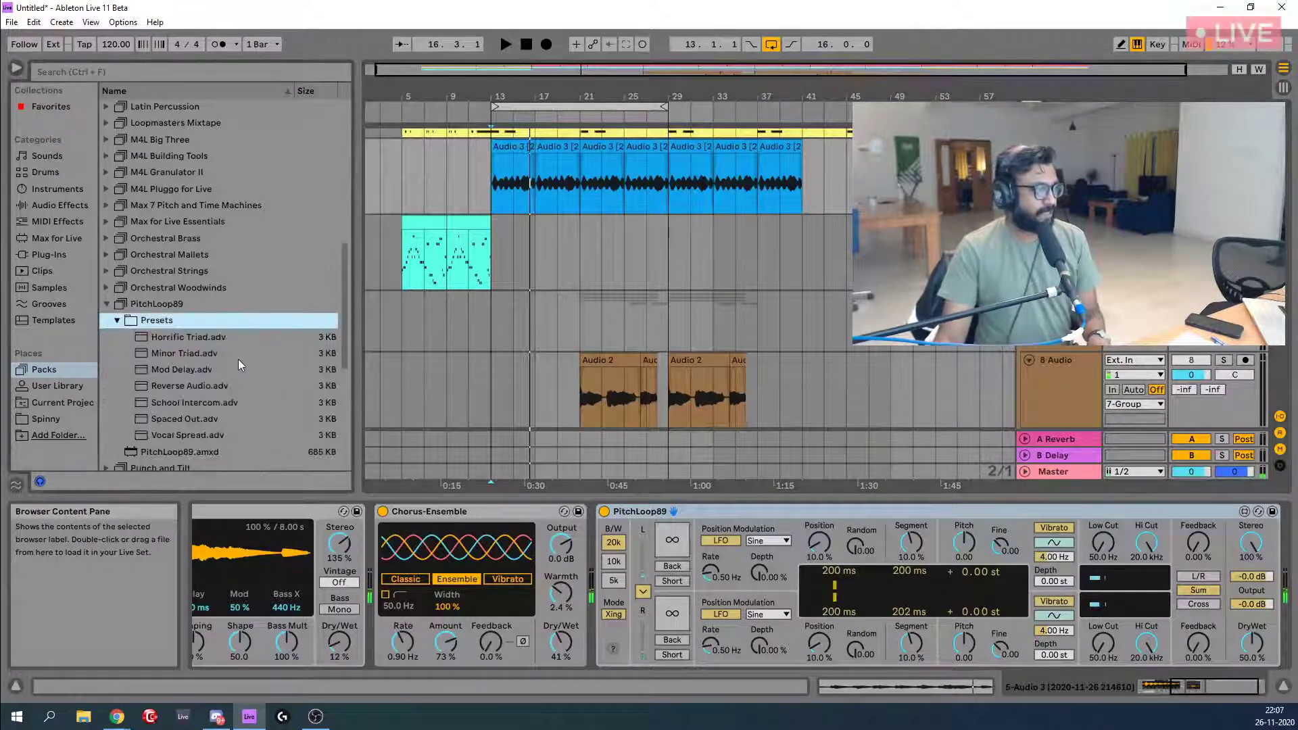
{"action": "left_click", "coordinate": [215, 436]}
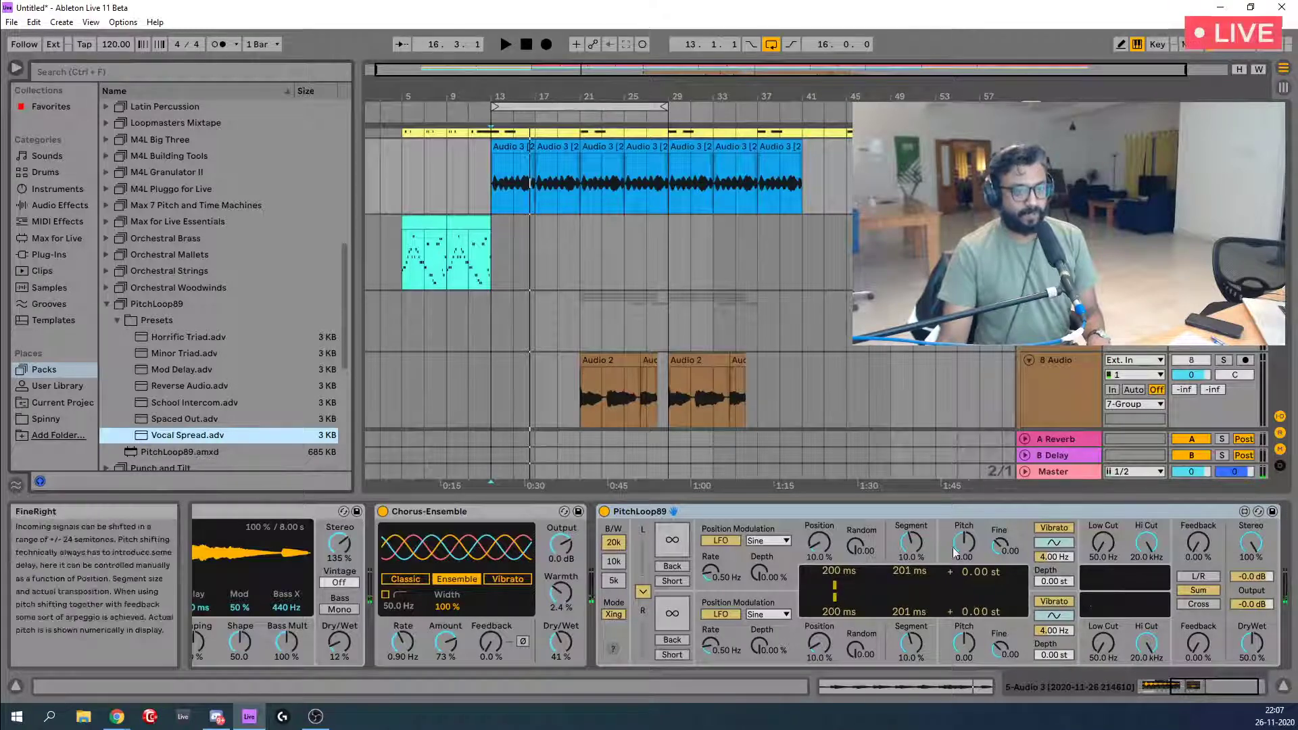
{"action": "left_click", "coordinate": [924, 512]}
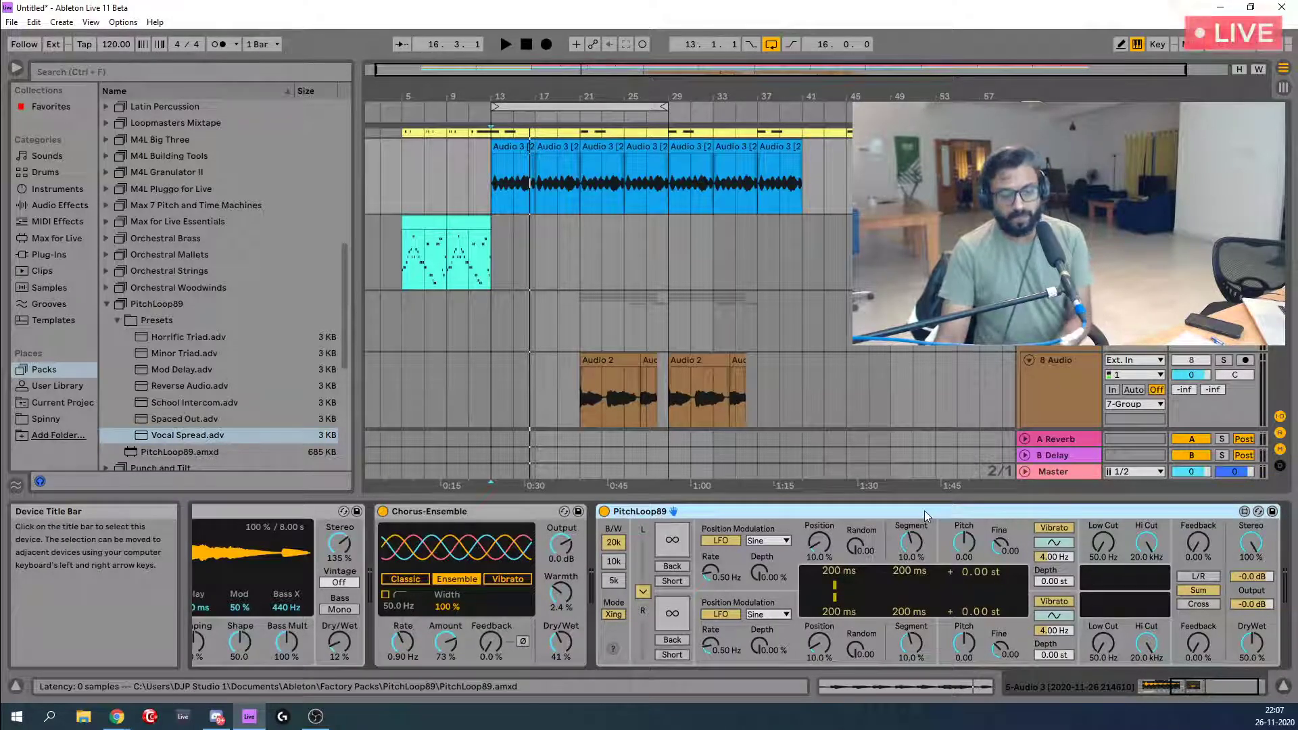
{"action": "key", "text": "Delete"}
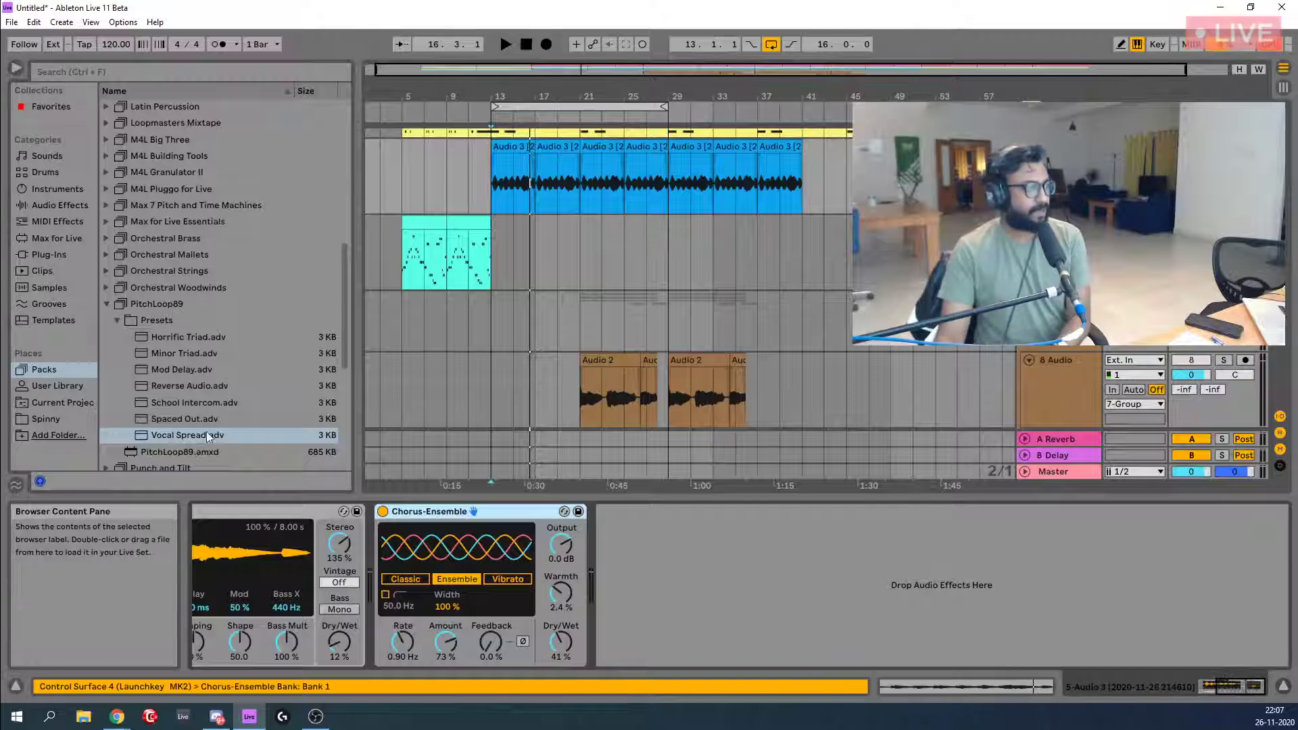
{"action": "left_click_drag", "start_coordinate": [197, 437], "coordinate": [699, 587]}
{"action": "key", "text": "space"}
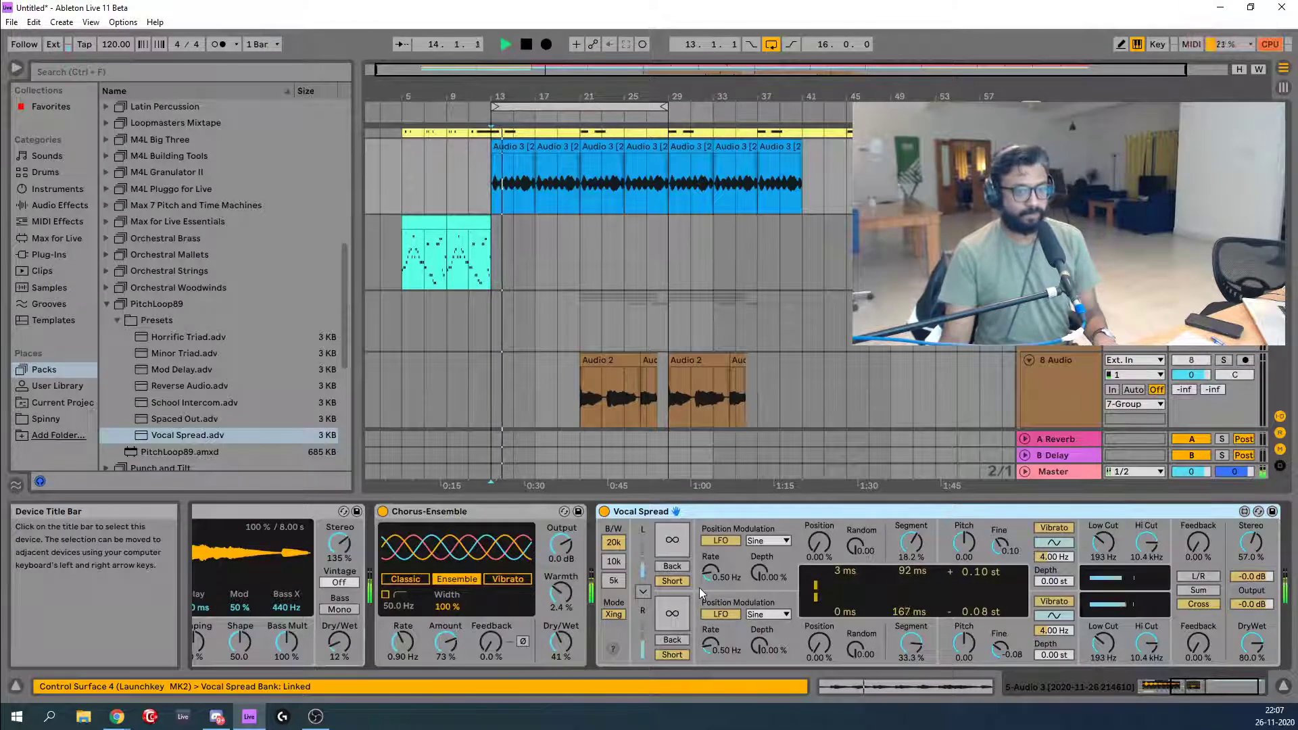
Raise Vocal Spread's Stereo to 78% and bypass and re-enable the device to compare the sound.
{"action": "left_click_drag", "start_coordinate": [1251, 542], "coordinate": [1252, 524]}
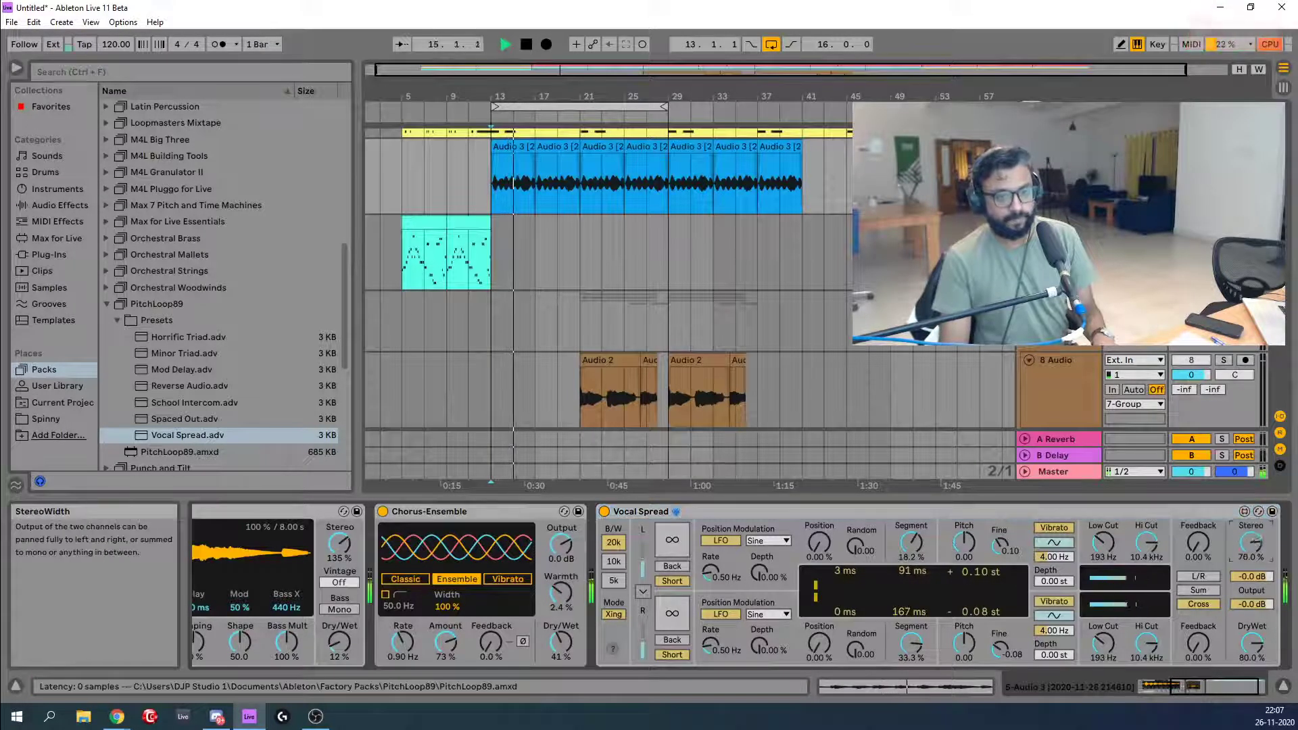
{"action": "left_click", "coordinate": [602, 513]}
{"action": "left_click", "coordinate": [602, 512]}
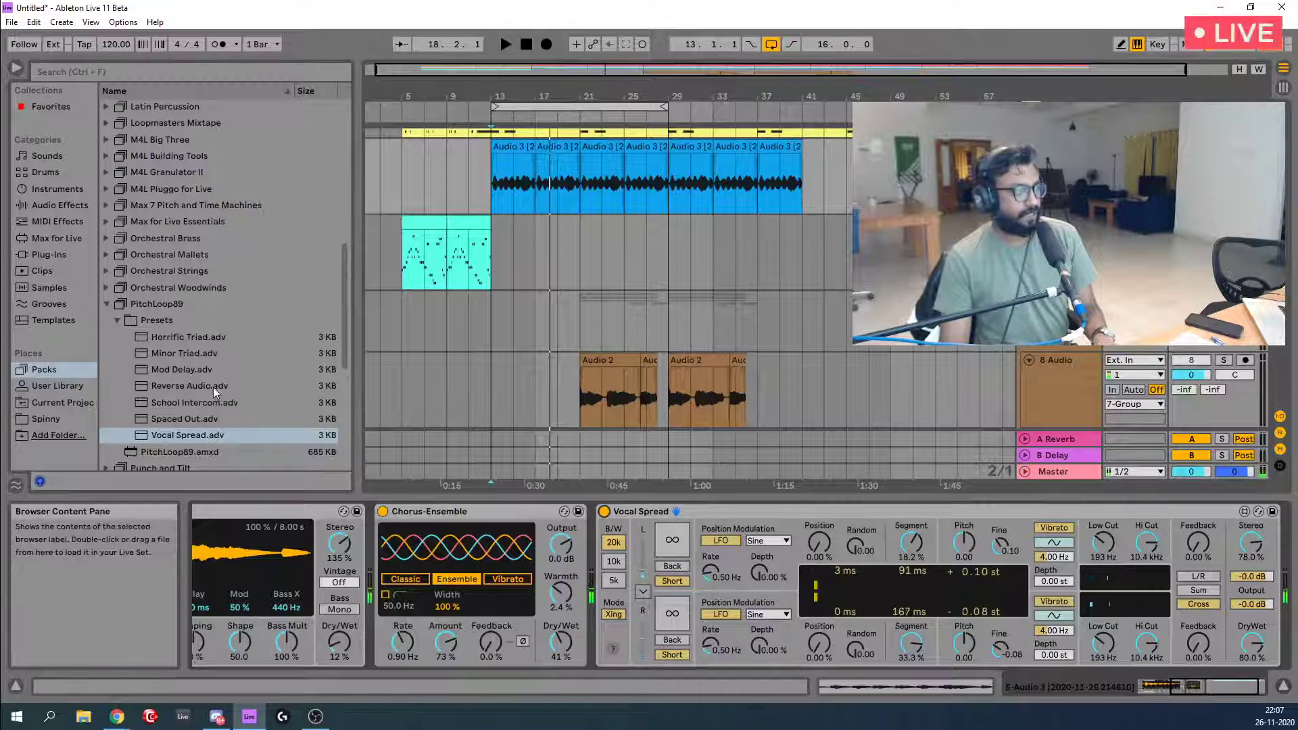
Replace Vocal Spread with the Mod Delay preset and play the track.
{"action": "left_click", "coordinate": [192, 370]}
{"action": "left_click", "coordinate": [954, 508]}
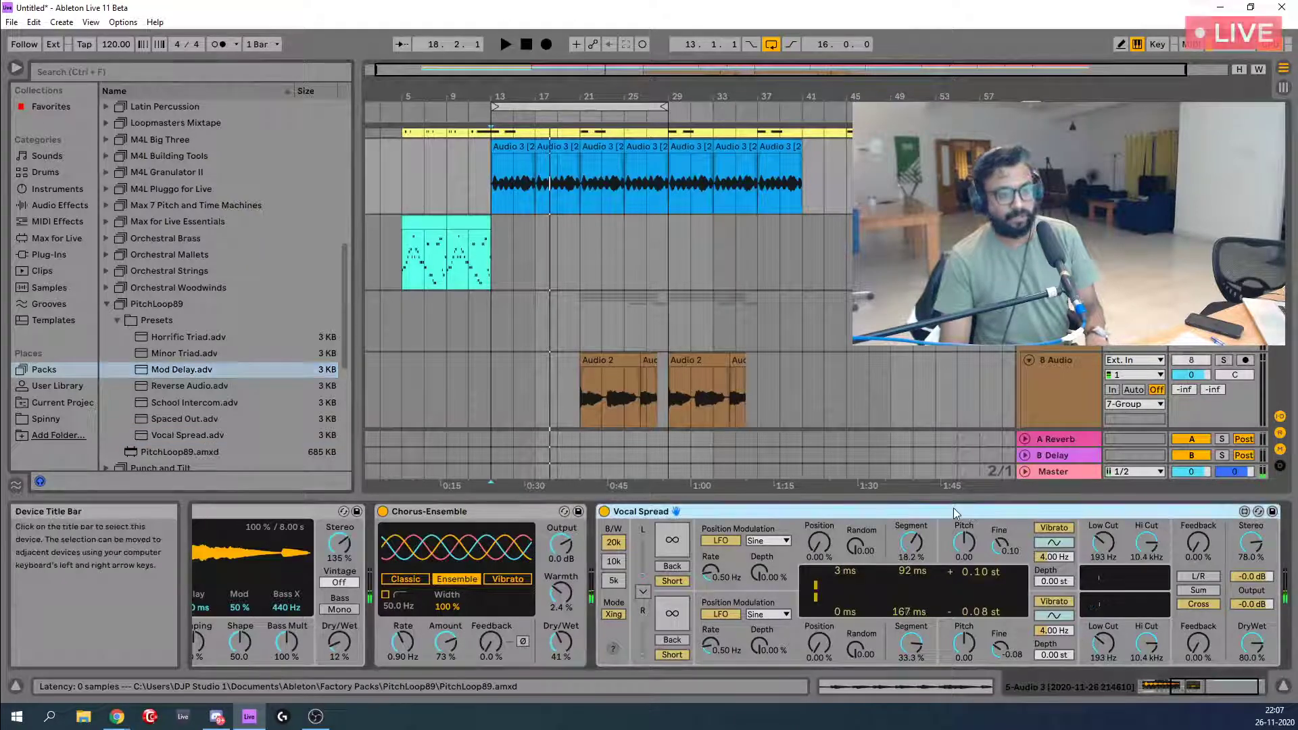
{"action": "key", "text": "Delete"}
{"action": "left_click_drag", "start_coordinate": [180, 373], "coordinate": [761, 644]}
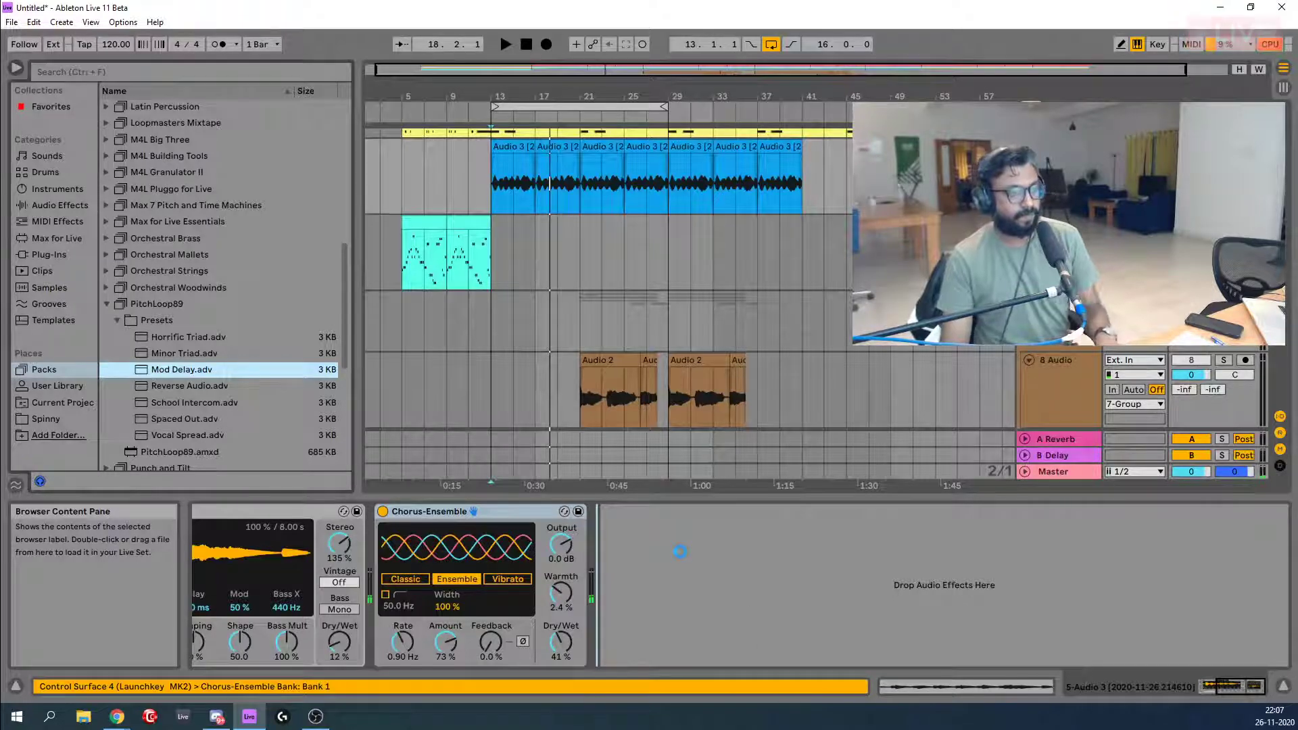
{"action": "key", "text": "space"}
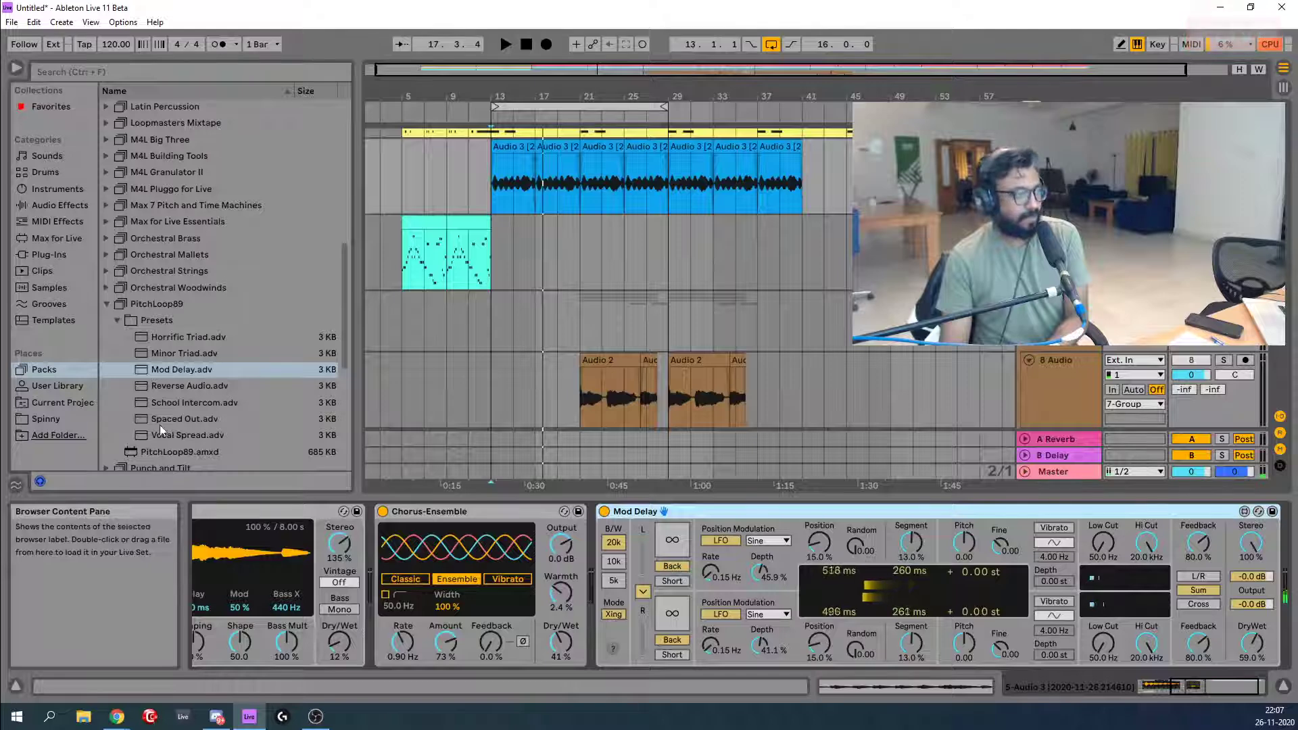
Replace Mod Delay with the Reverse Audio preset and lower its Dry/Wet to 33% during playback.
{"action": "left_click", "coordinate": [194, 388]}
{"action": "double_click", "coordinate": [193, 388]}
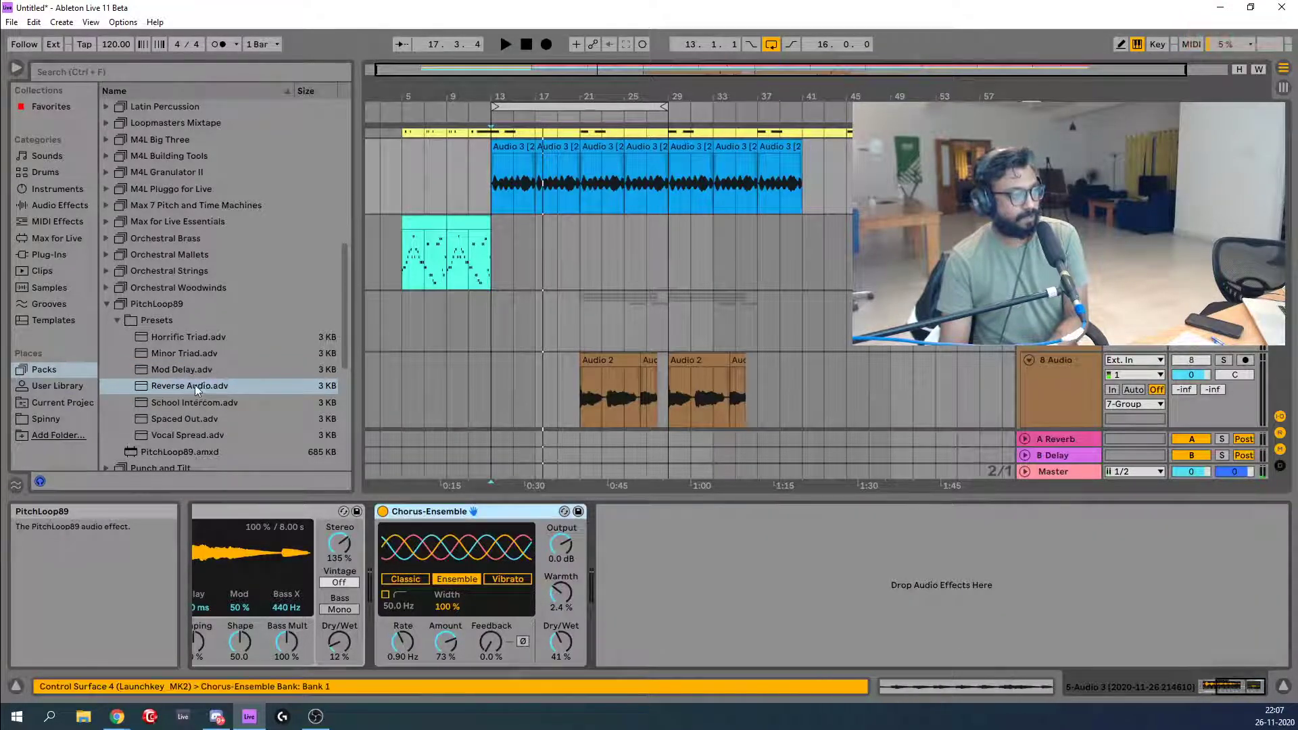
{"action": "left_click_drag", "start_coordinate": [195, 384], "coordinate": [672, 578]}
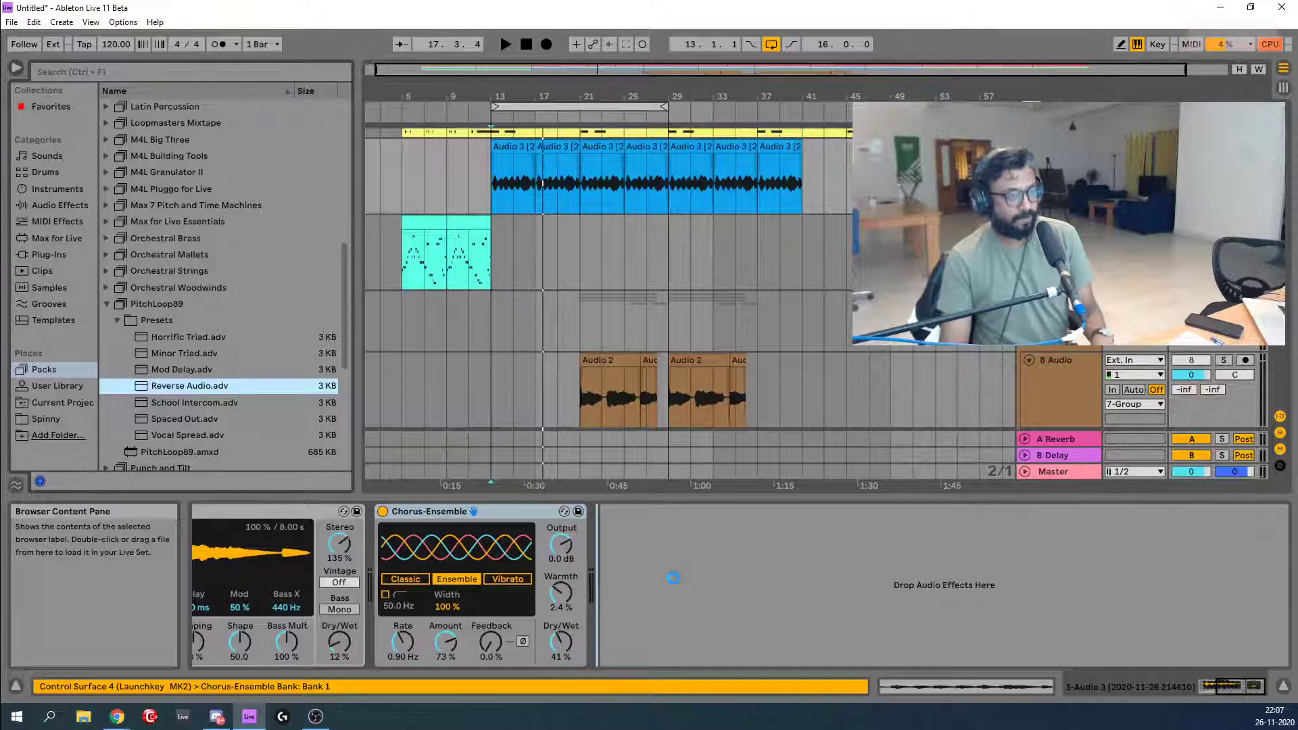
{"action": "key", "text": "space"}
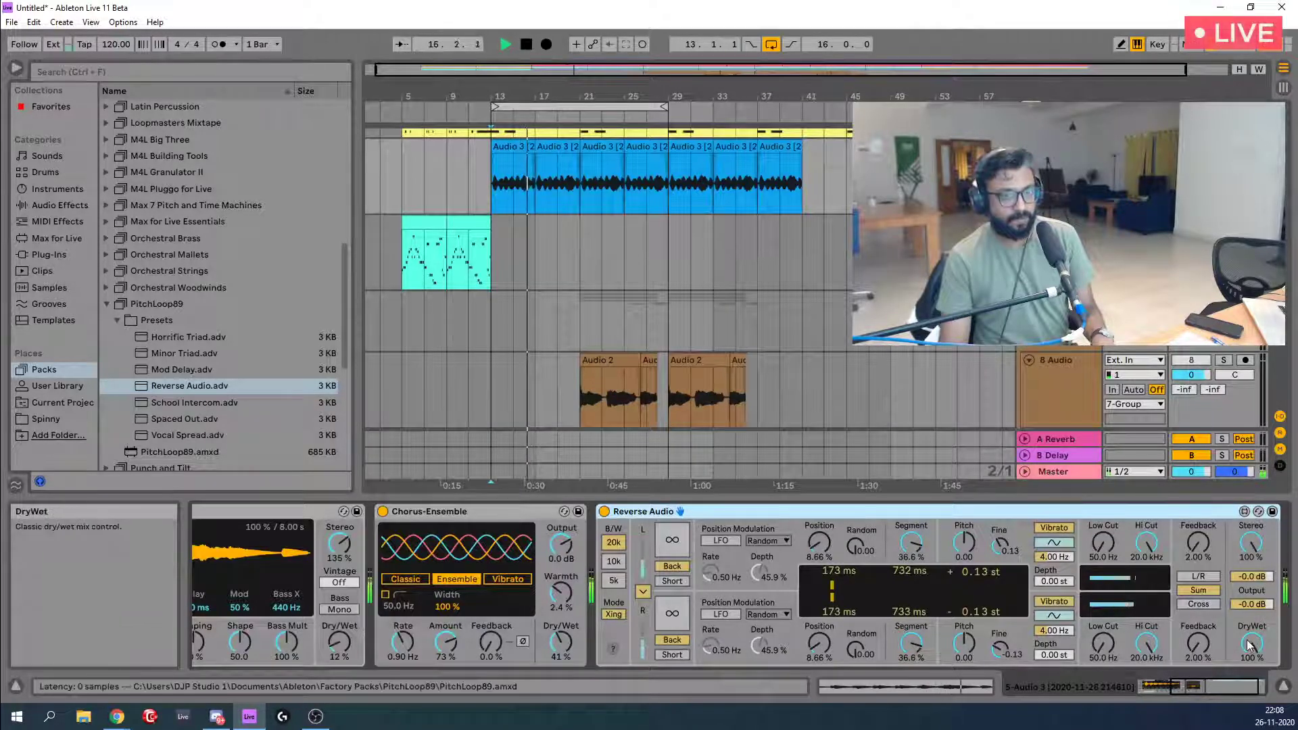
{"action": "left_click_drag", "start_coordinate": [1252, 644], "coordinate": [1252, 689]}
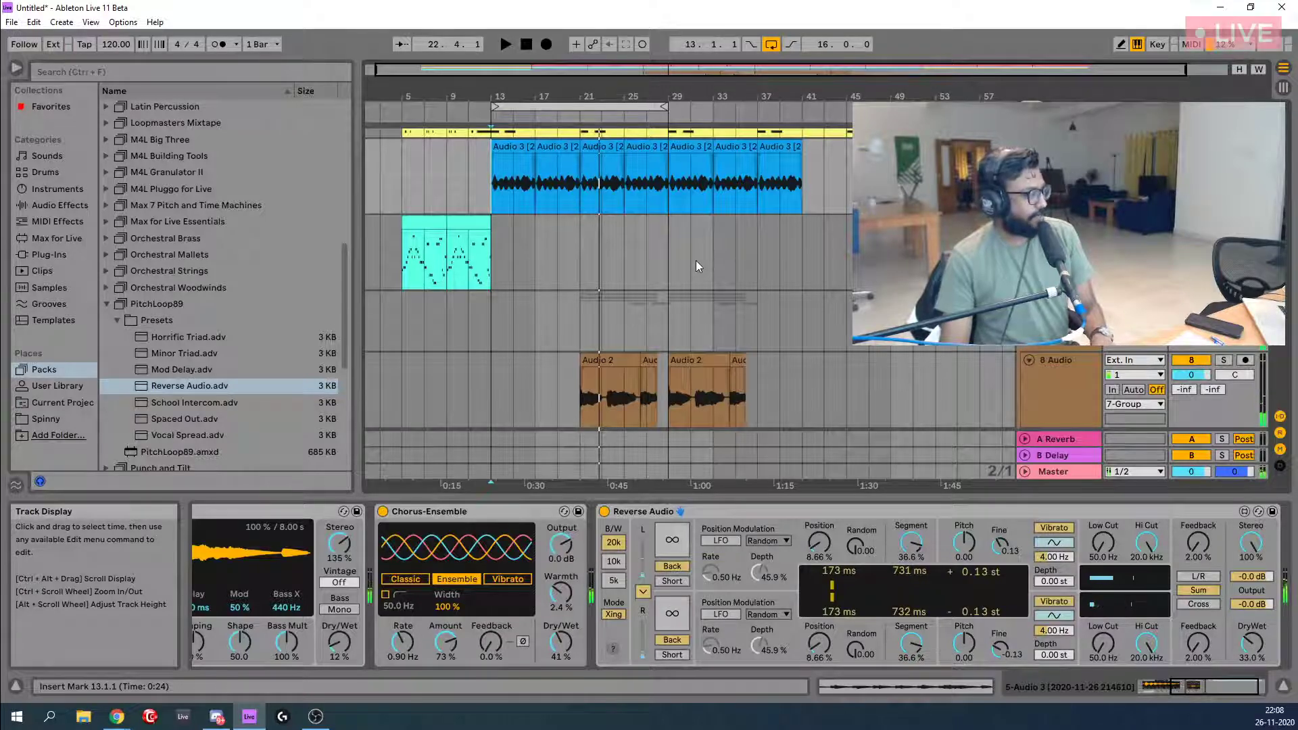
Remove Reverse Audio and put the Vocal Spread preset back after Chorus-Ensemble.
{"action": "left_click", "coordinate": [1085, 509]}
{"action": "key", "text": "Delete"}
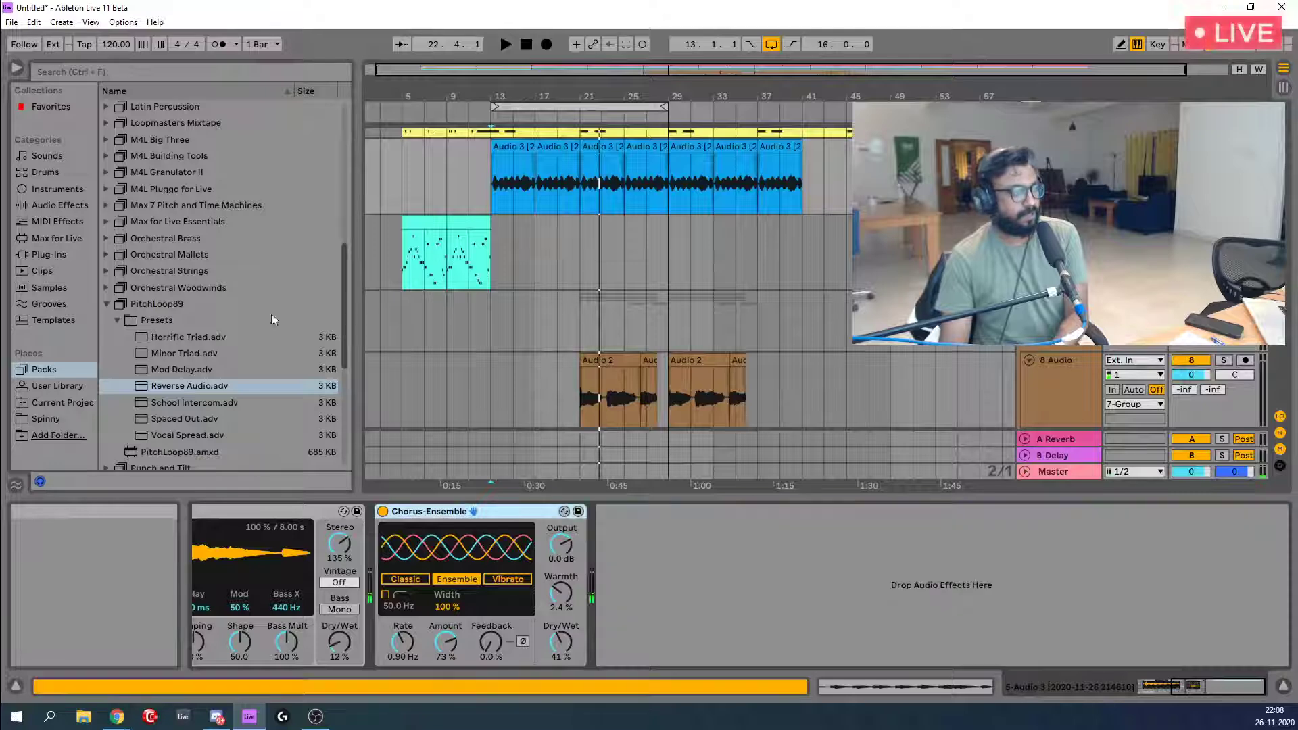
{"action": "left_click_drag", "start_coordinate": [205, 436], "coordinate": [706, 571]}
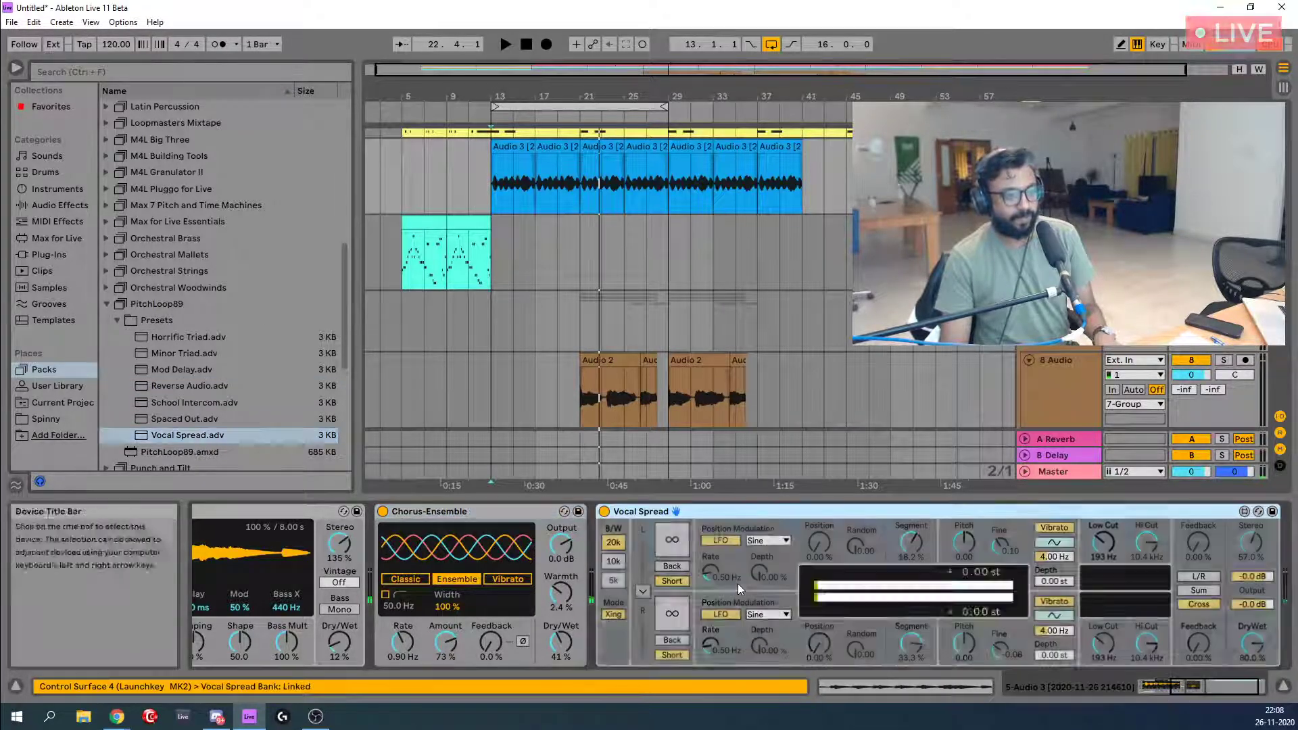
Set Vocal Spread's Stereo to 91% and its upper Feedback to 36%, and start playback.
{"action": "left_click", "coordinate": [1240, 540]}
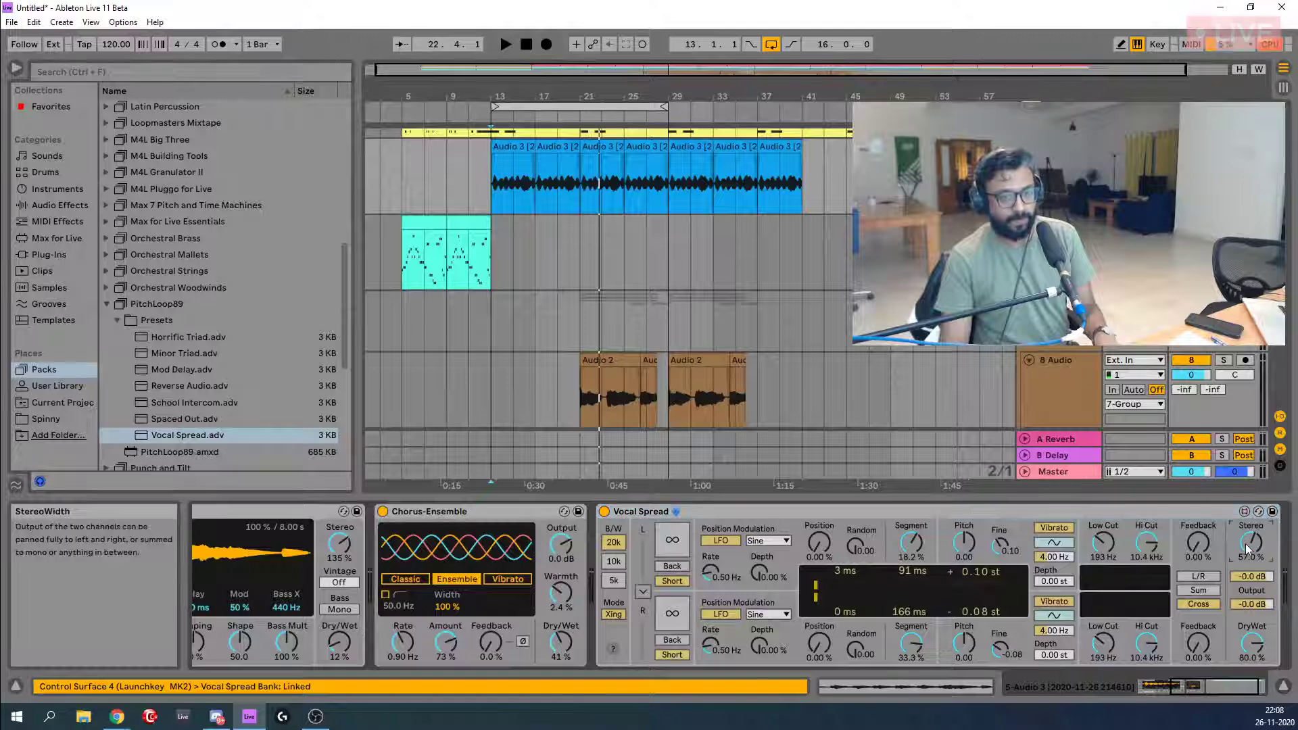
{"action": "left_click_drag", "start_coordinate": [1248, 549], "coordinate": [1200, 539]}
{"action": "key", "text": "space"}
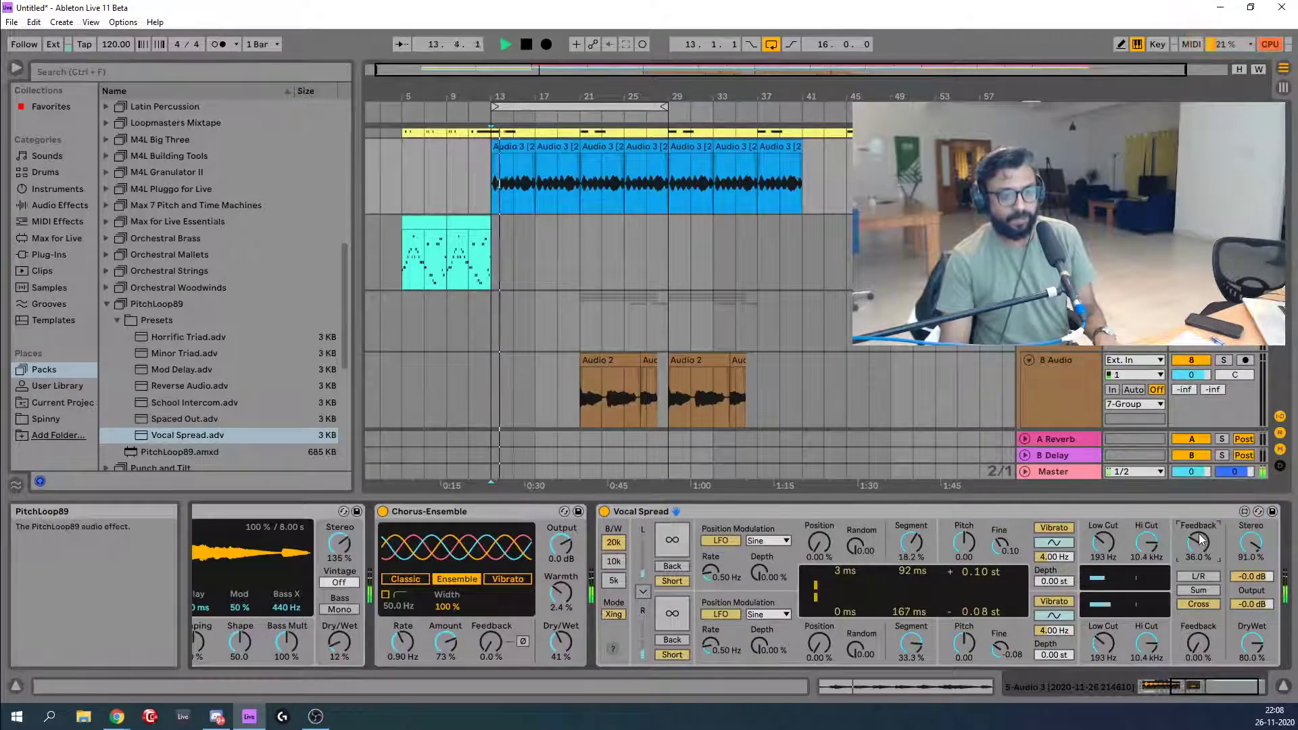
Look over the arrangement's tracks from the drums down to the grouped vocal audio while the song plays, and stop playback.
{"action": "scroll", "coordinate": [785, 418], "scroll_direction": "up", "scroll_amount": 3}
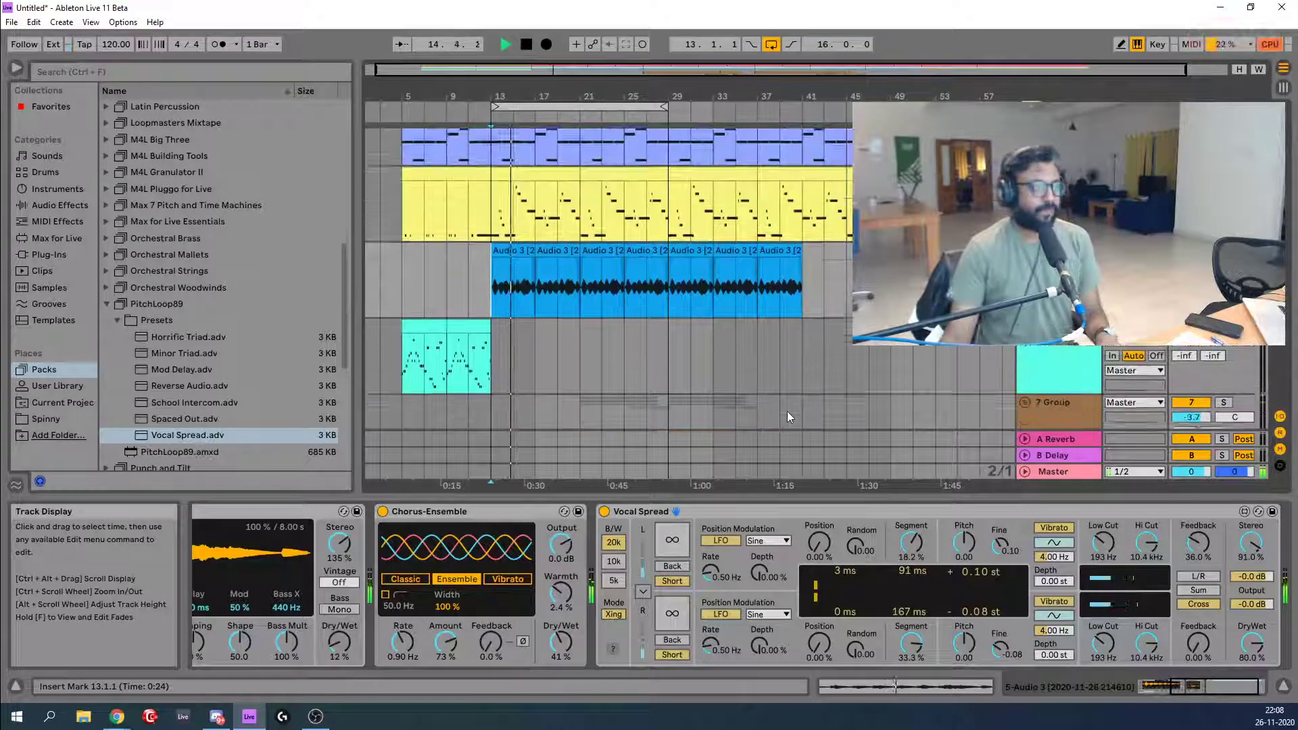
{"action": "scroll", "coordinate": [788, 412], "scroll_direction": "up", "scroll_amount": 5}
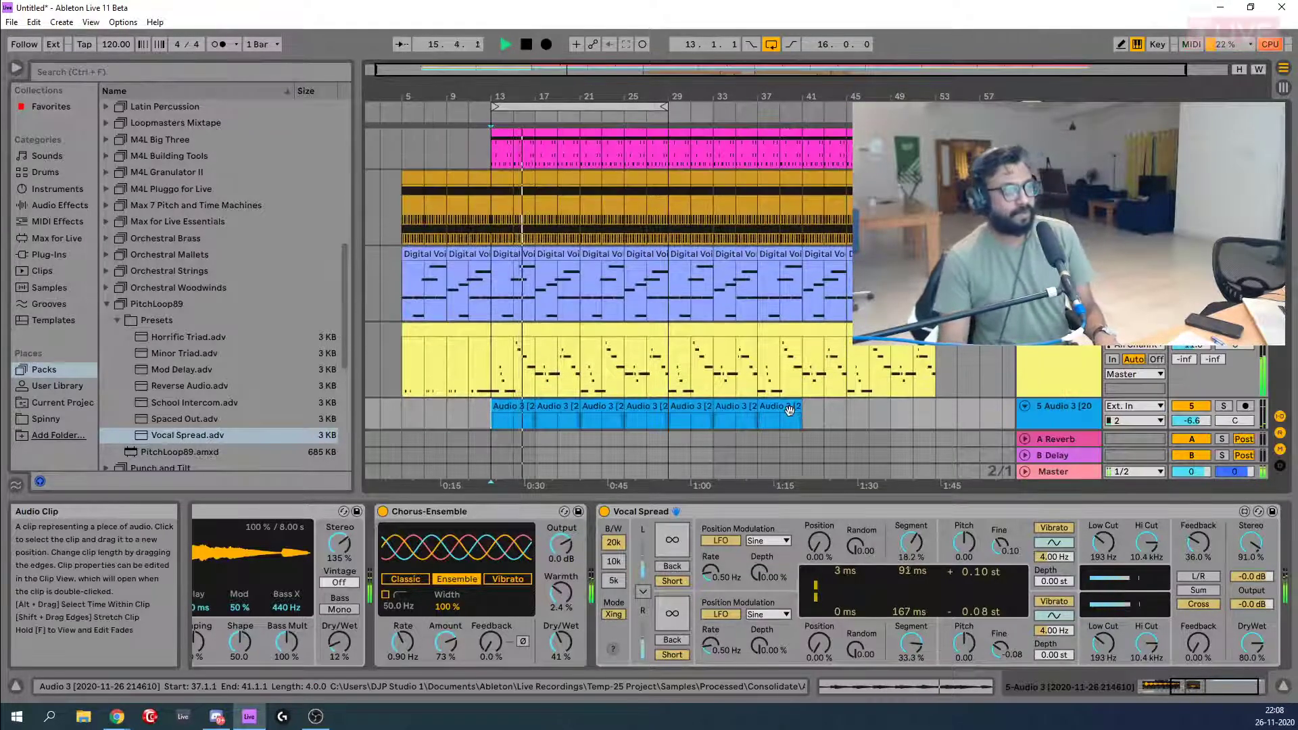
{"action": "scroll", "coordinate": [805, 379], "scroll_direction": "down", "scroll_amount": 3}
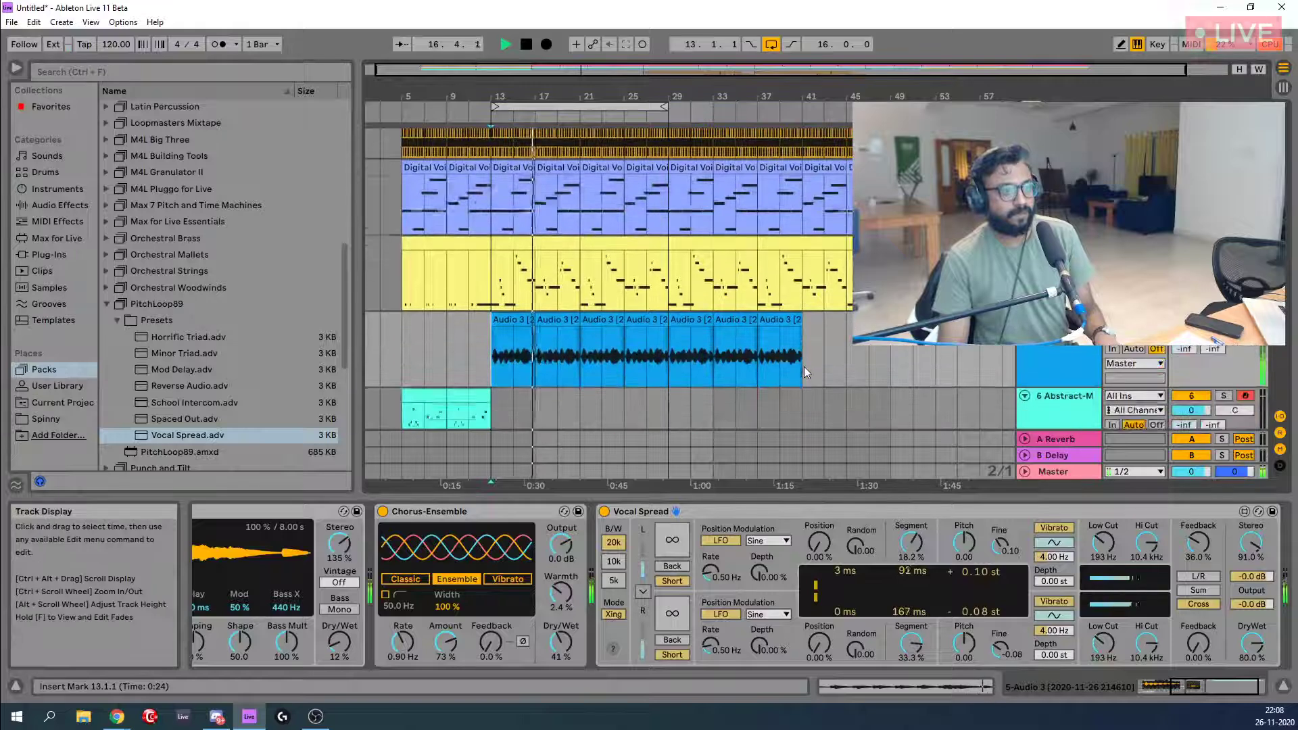
{"action": "scroll", "coordinate": [804, 367], "scroll_direction": "down", "scroll_amount": 4}
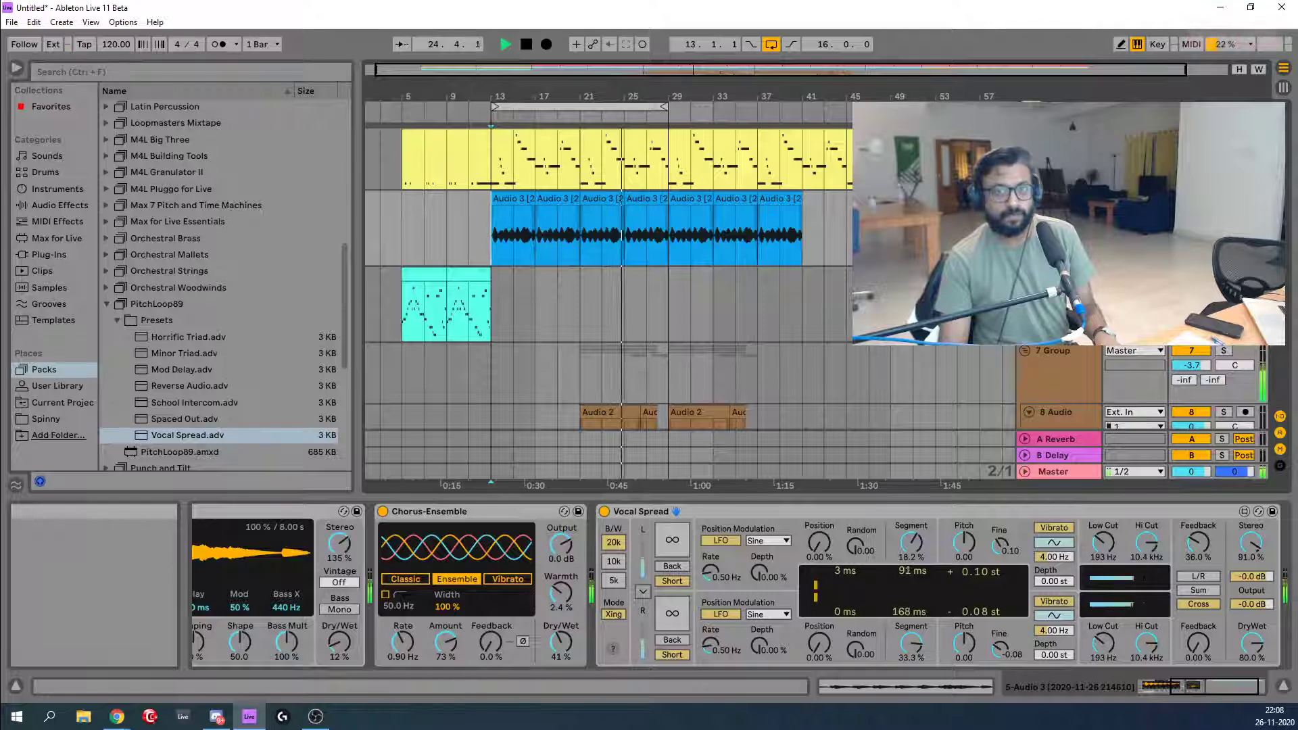
{"action": "scroll", "coordinate": [734, 315], "scroll_direction": "down", "scroll_amount": 2}
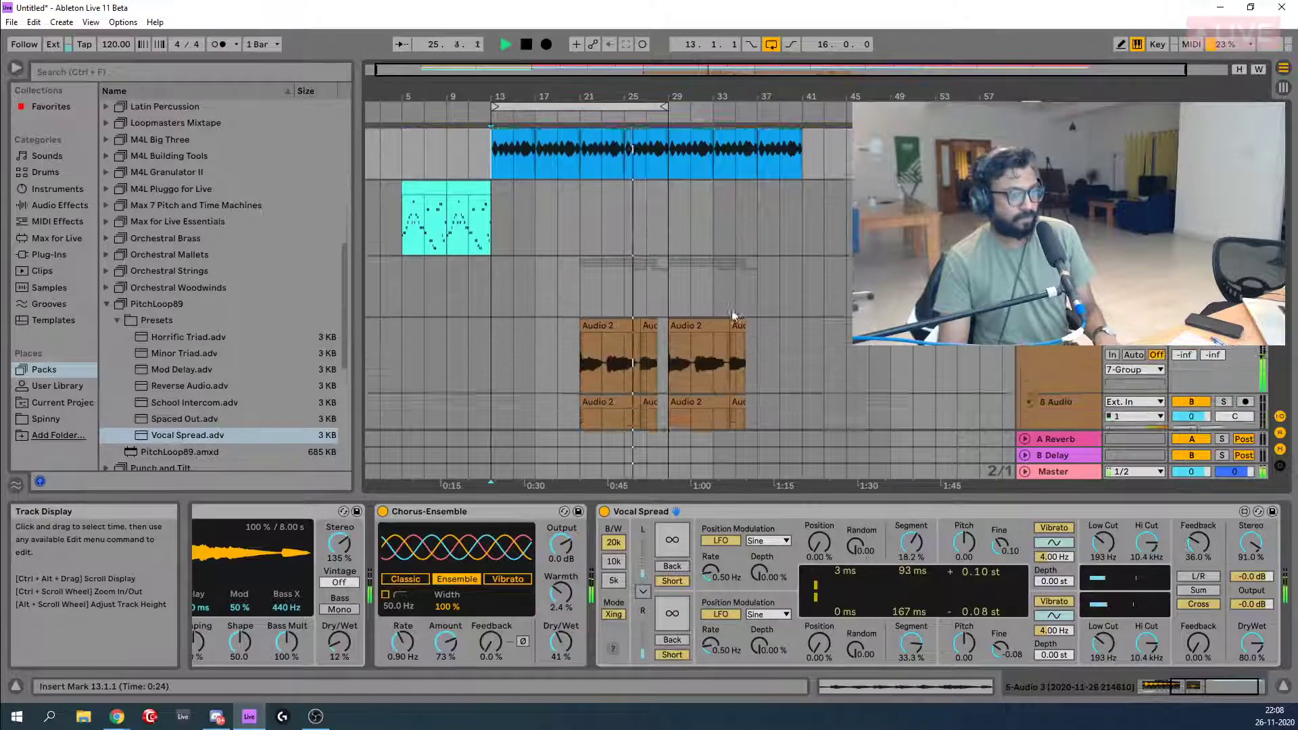
{"action": "scroll", "coordinate": [733, 316], "scroll_direction": "down", "scroll_amount": 5}
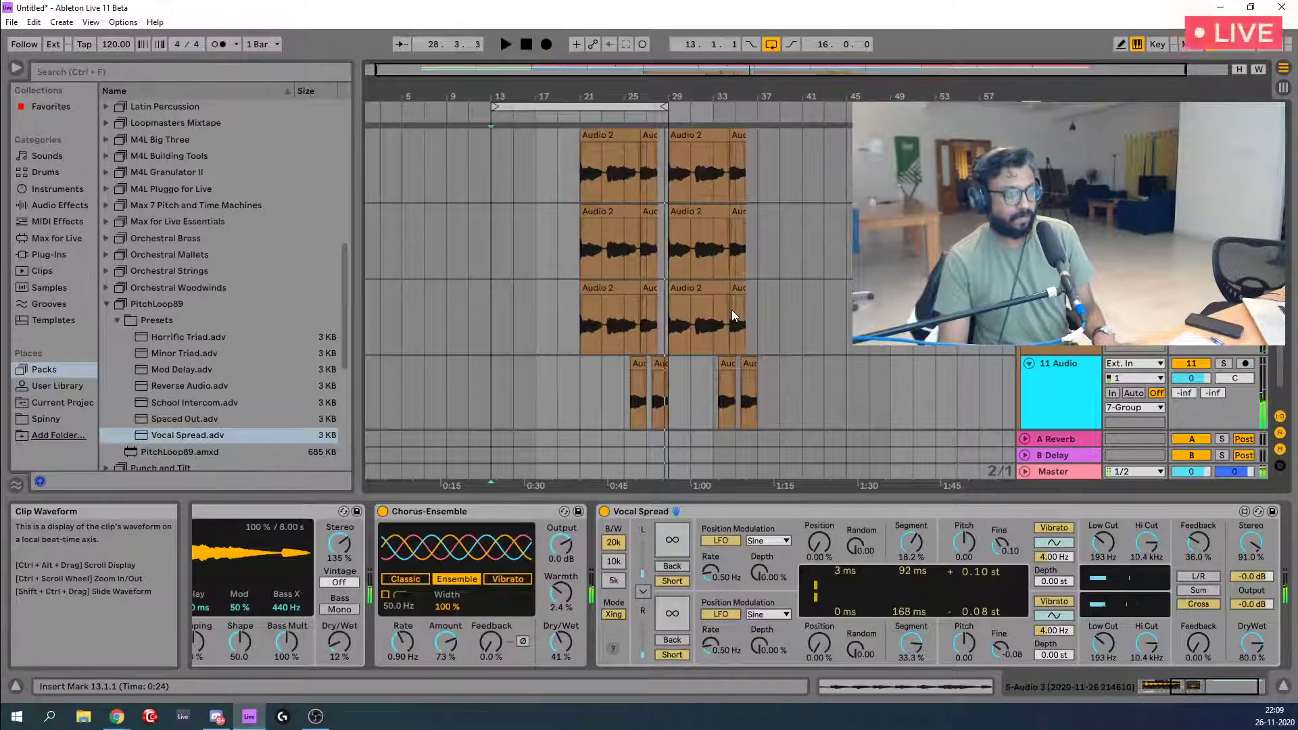
{"action": "scroll", "coordinate": [660, 334], "scroll_direction": "up", "scroll_amount": 3}
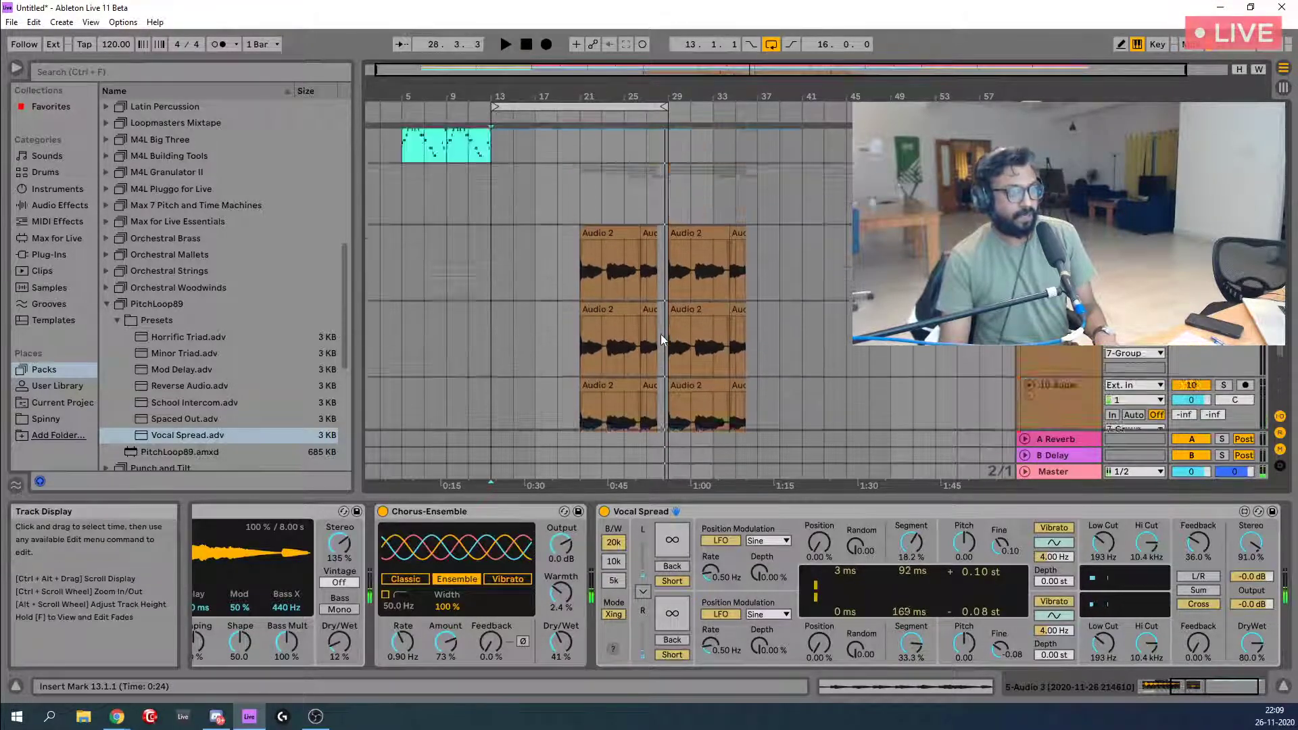
{"action": "scroll", "coordinate": [660, 334], "scroll_direction": "up", "scroll_amount": 6}
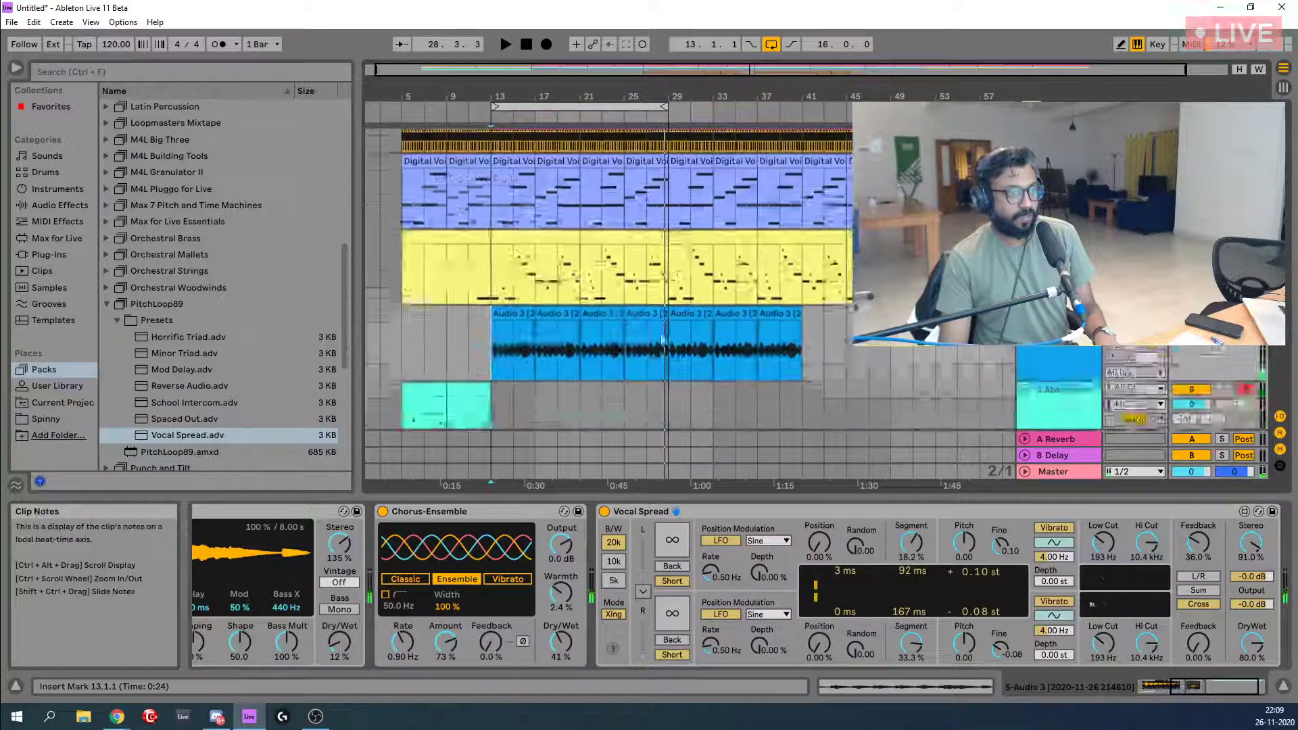
{"action": "scroll", "coordinate": [659, 334], "scroll_direction": "up", "scroll_amount": 4}
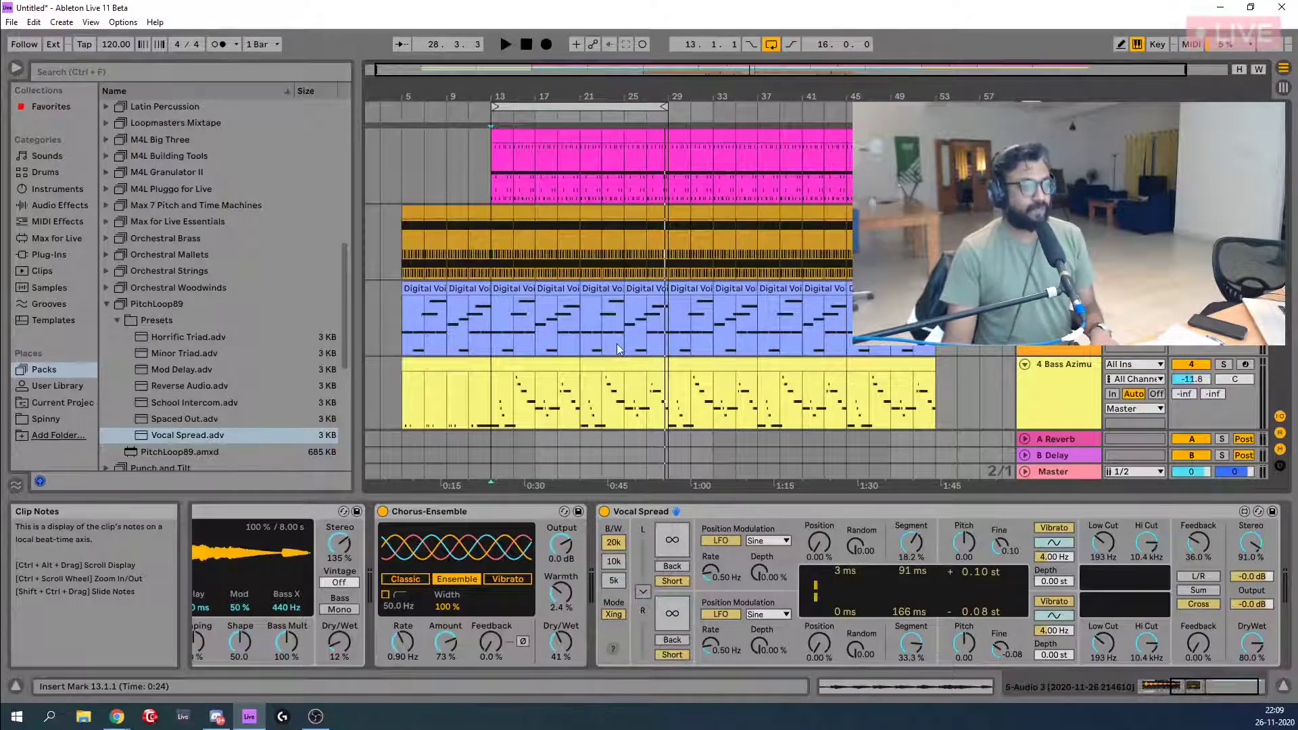
{"action": "scroll", "coordinate": [616, 344], "scroll_direction": "down", "scroll_amount": 2}
Collapse the PitchLoop89 pack in the browser and look through the packs listed below it.
{"action": "left_click", "coordinate": [108, 305]}
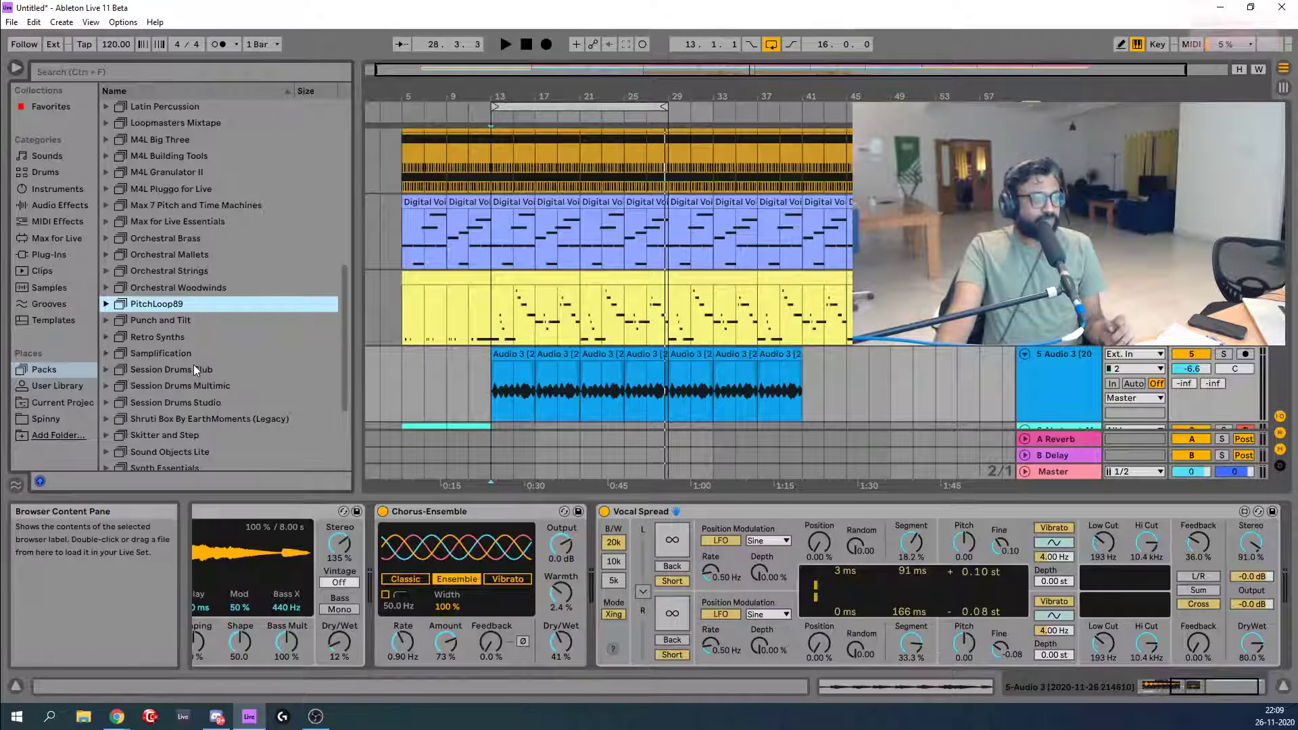
{"action": "scroll", "coordinate": [245, 342], "scroll_direction": "down", "scroll_amount": 3}
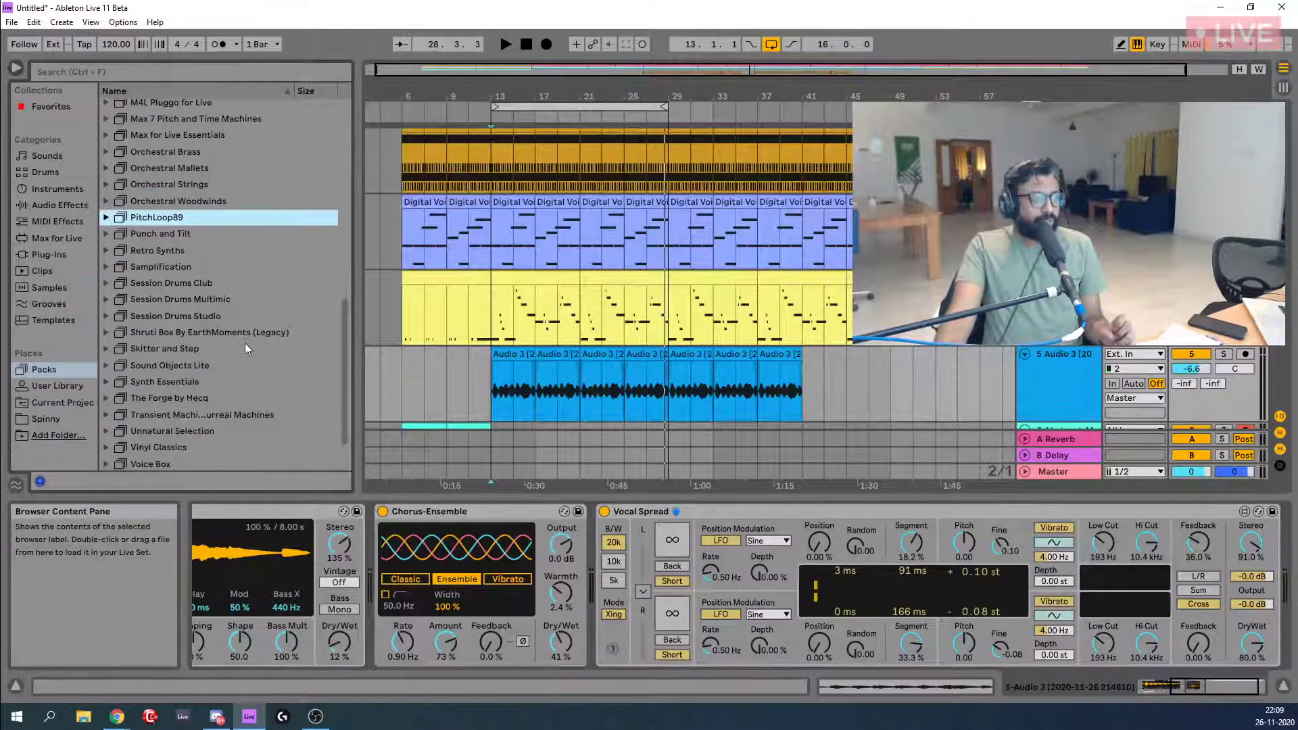
{"action": "scroll", "coordinate": [245, 343], "scroll_direction": "up", "scroll_amount": 1}
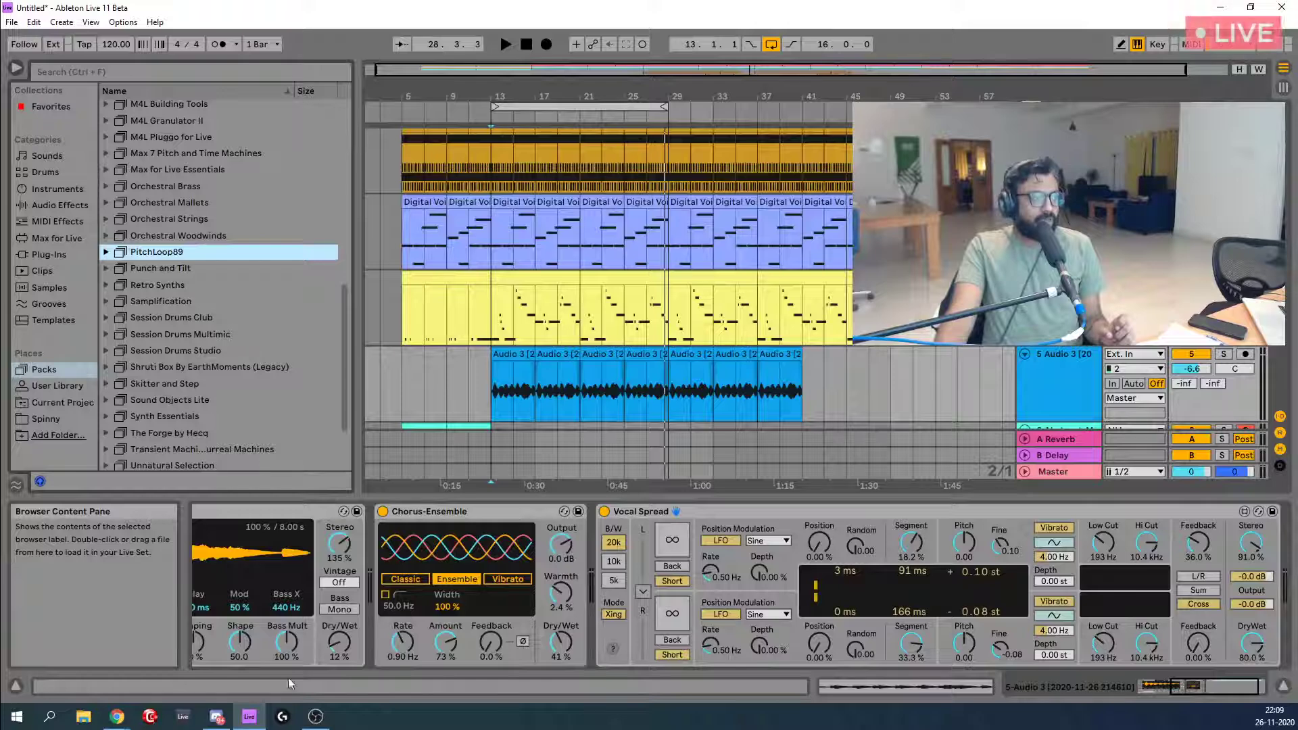
Switch to Chrome and bring up the "What's new in Live 11?" article on Ableton's beta site.
{"action": "mouse_move", "coordinate": [128, 722]}
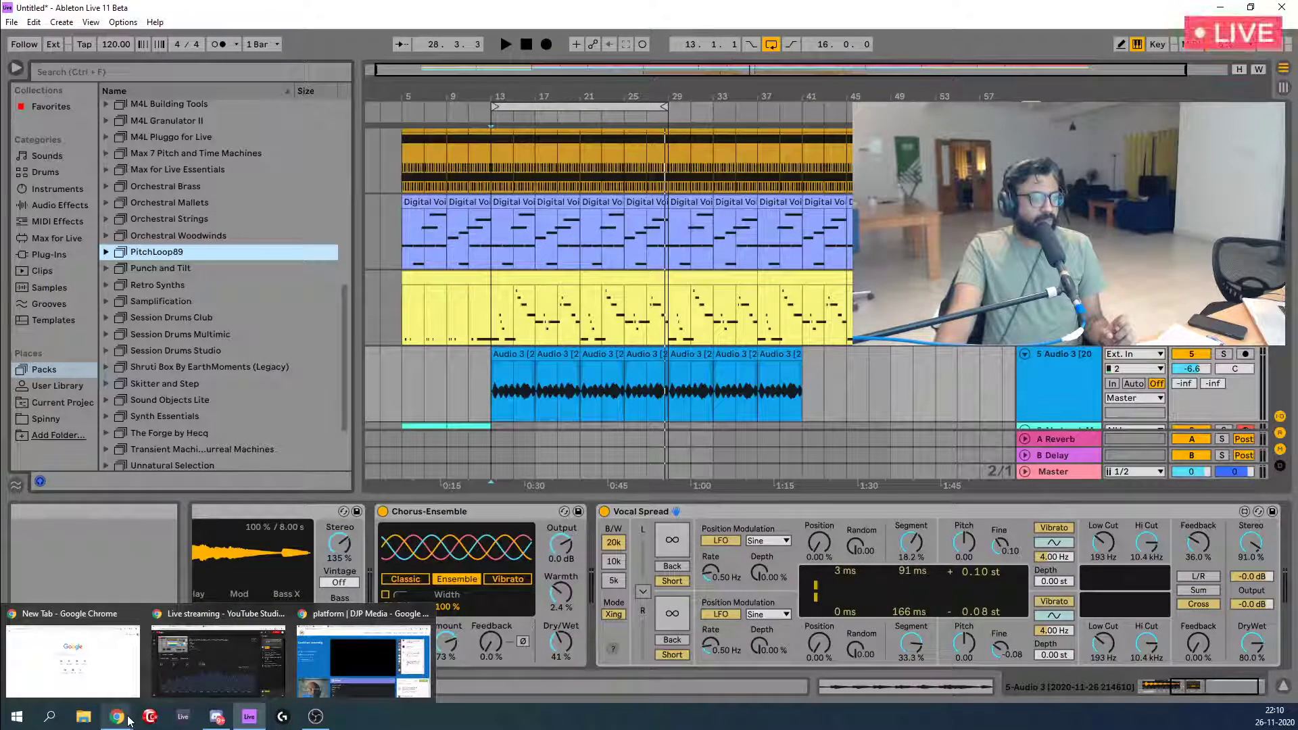
{"action": "left_click", "coordinate": [387, 644]}
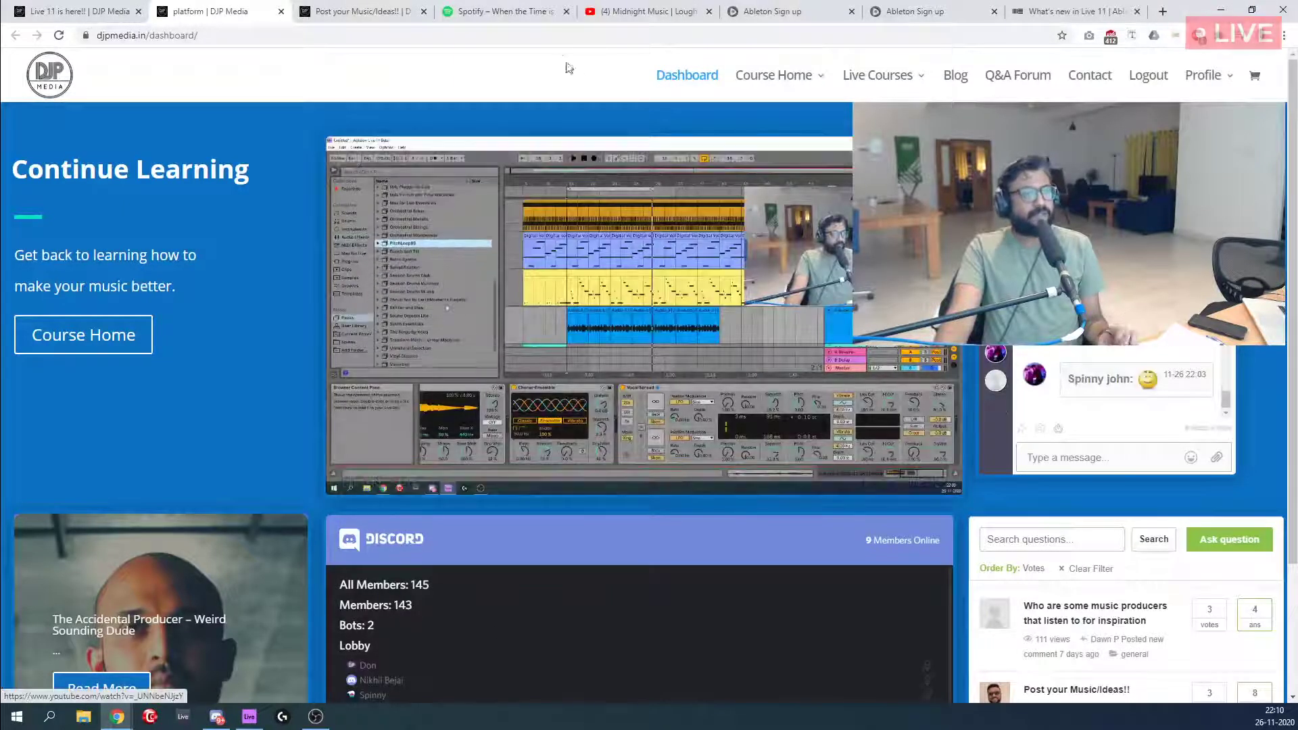
{"action": "left_click", "coordinate": [379, 12]}
{"action": "left_click", "coordinate": [497, 12]}
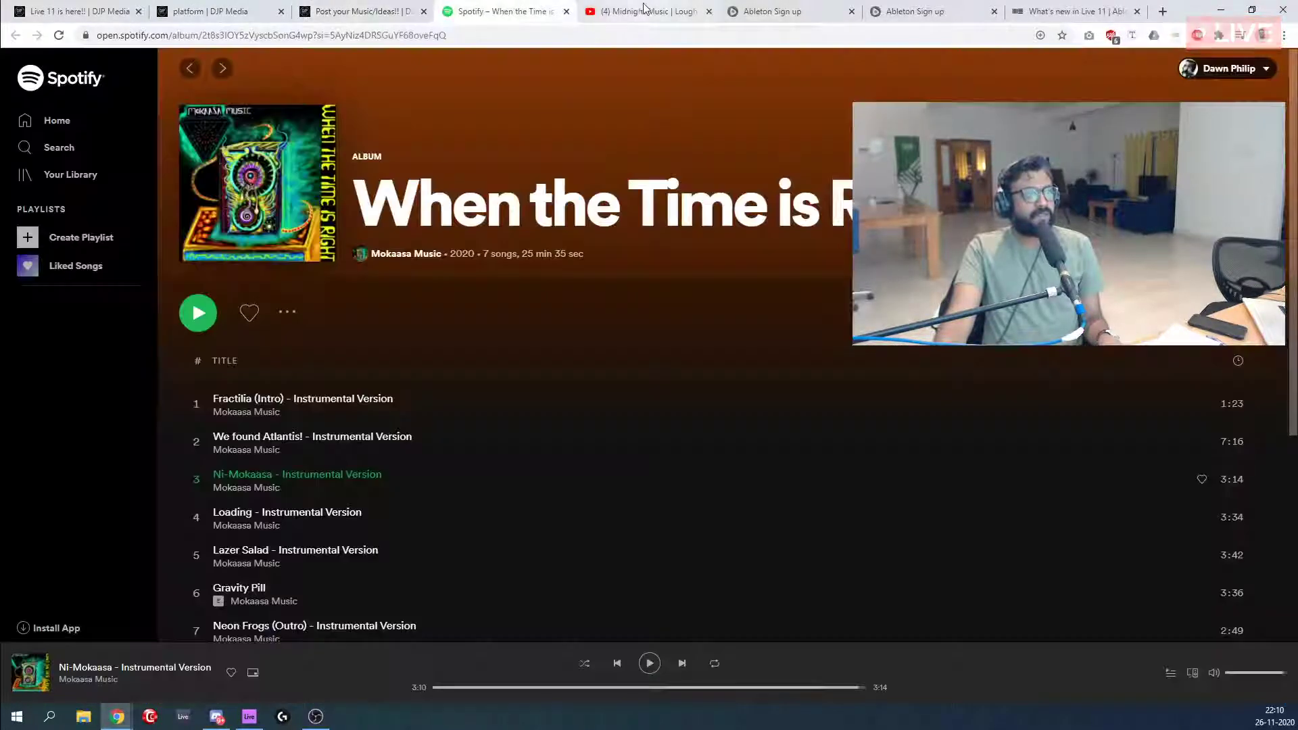
{"action": "left_click", "coordinate": [785, 12]}
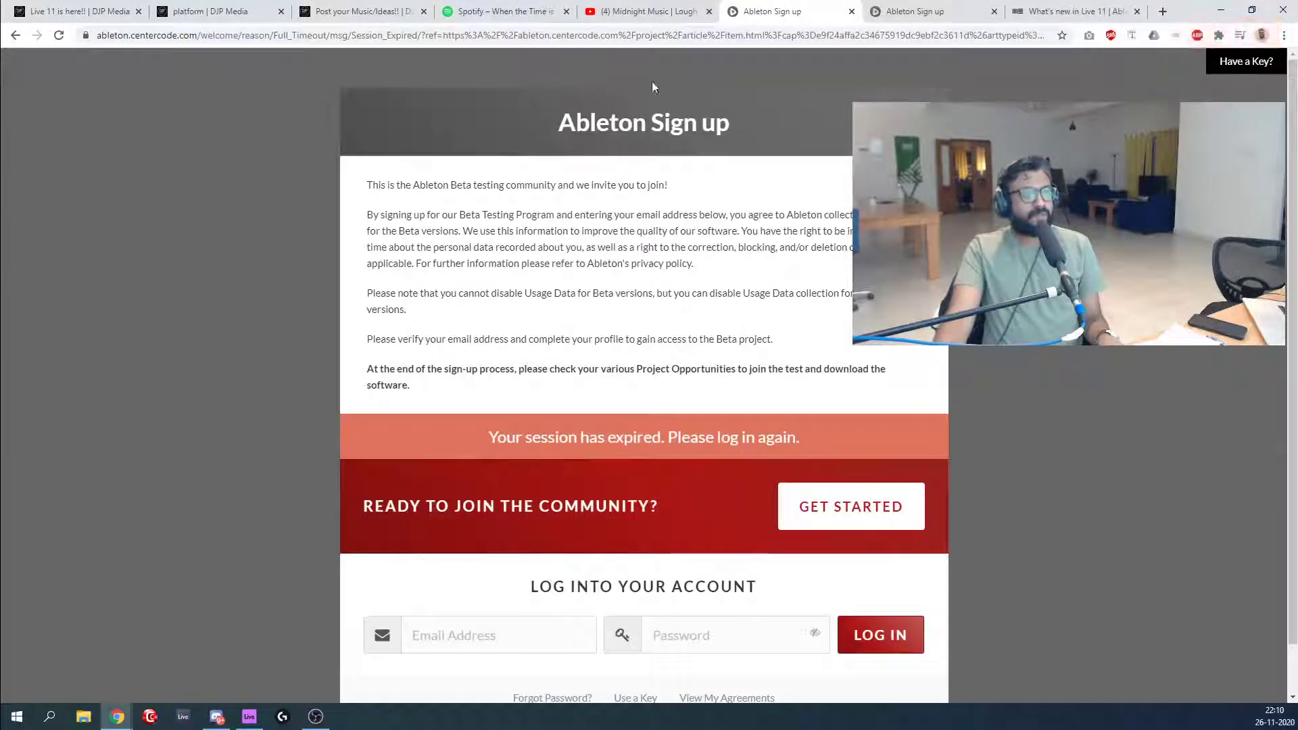
{"action": "middle_click", "coordinate": [762, 14]}
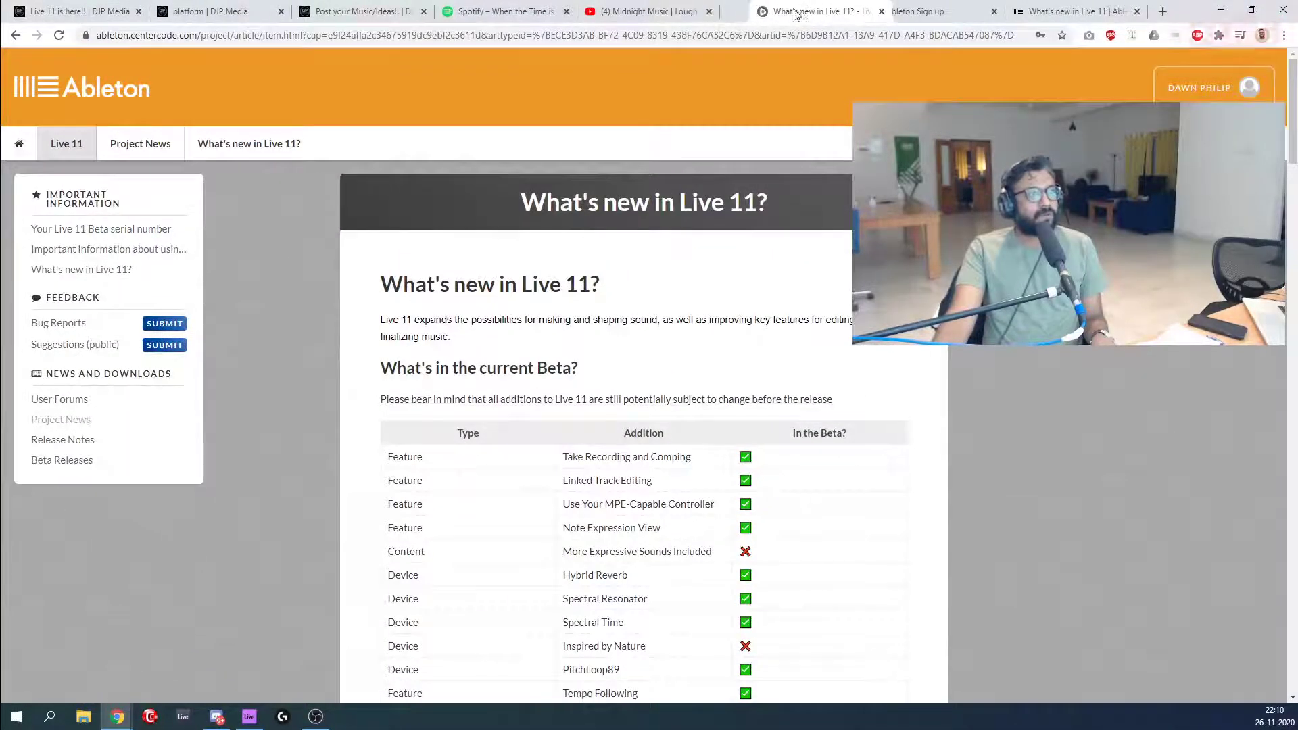
Read the table of additions in the current beta and the sections on take recording, linked tracks and MPE.
{"action": "scroll", "coordinate": [747, 452], "scroll_direction": "down", "scroll_amount": 6}
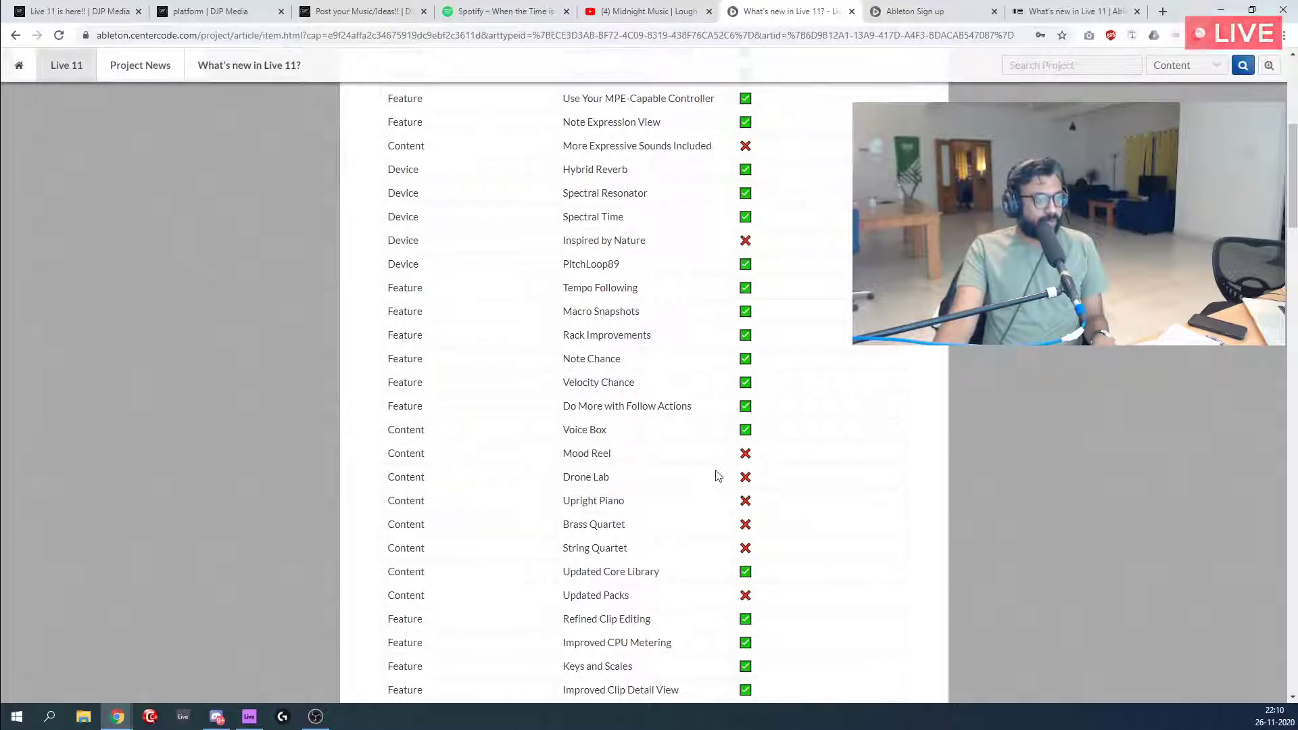
{"action": "scroll", "coordinate": [718, 476], "scroll_direction": "down", "scroll_amount": 1}
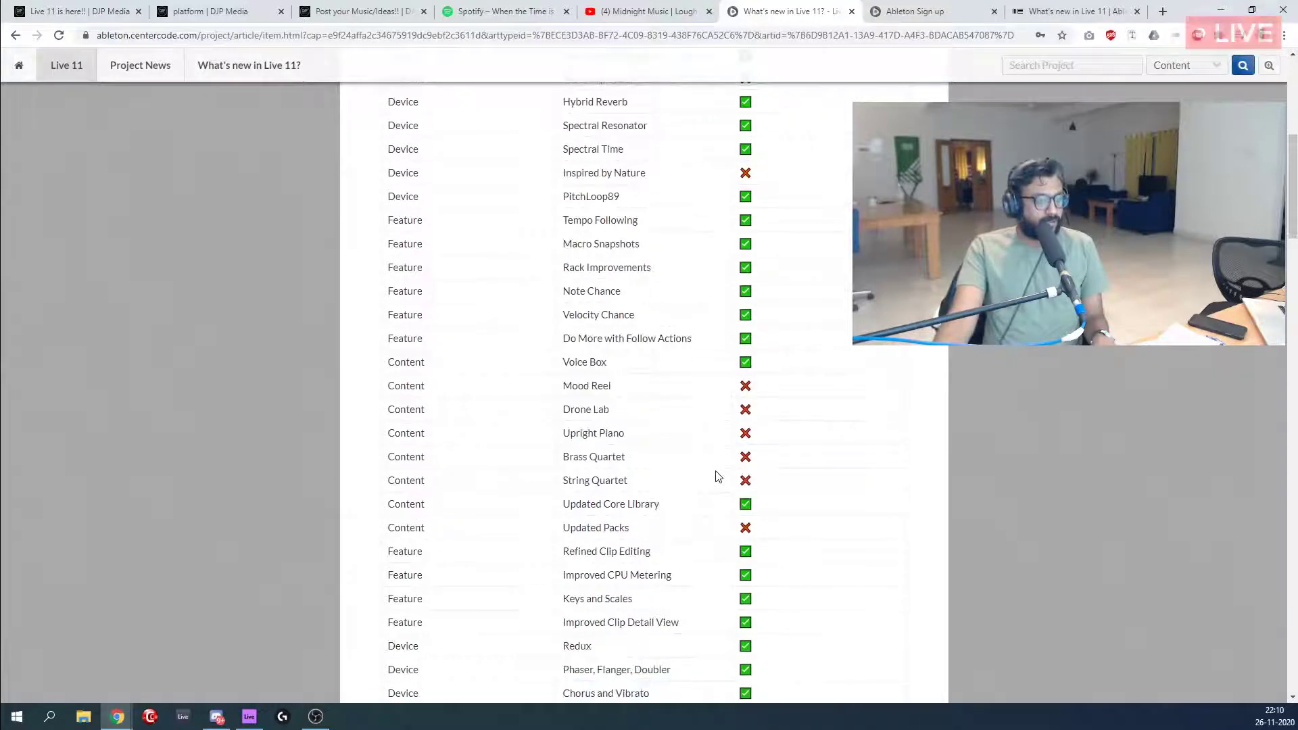
{"action": "scroll", "coordinate": [718, 476], "scroll_direction": "down", "scroll_amount": 2}
{"action": "scroll", "coordinate": [718, 476], "scroll_direction": "down", "scroll_amount": 5}
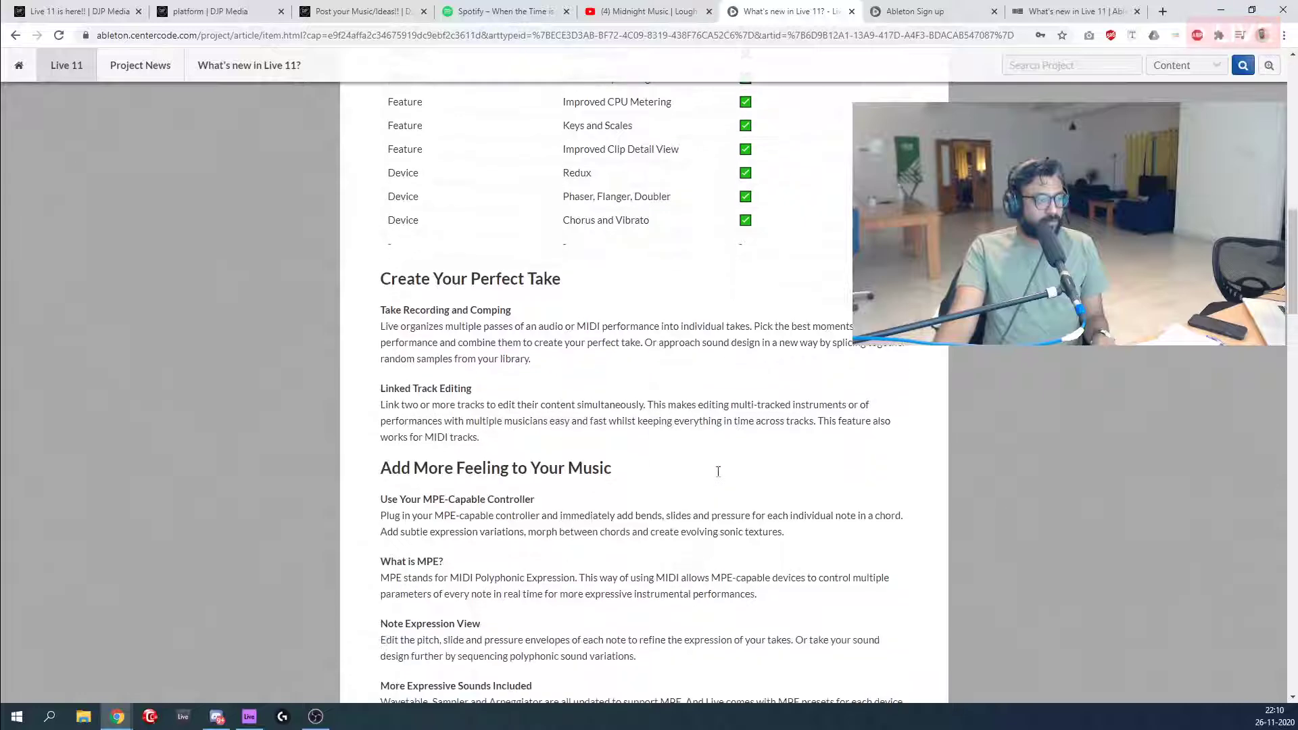
{"action": "scroll", "coordinate": [720, 478], "scroll_direction": "down", "scroll_amount": 1}
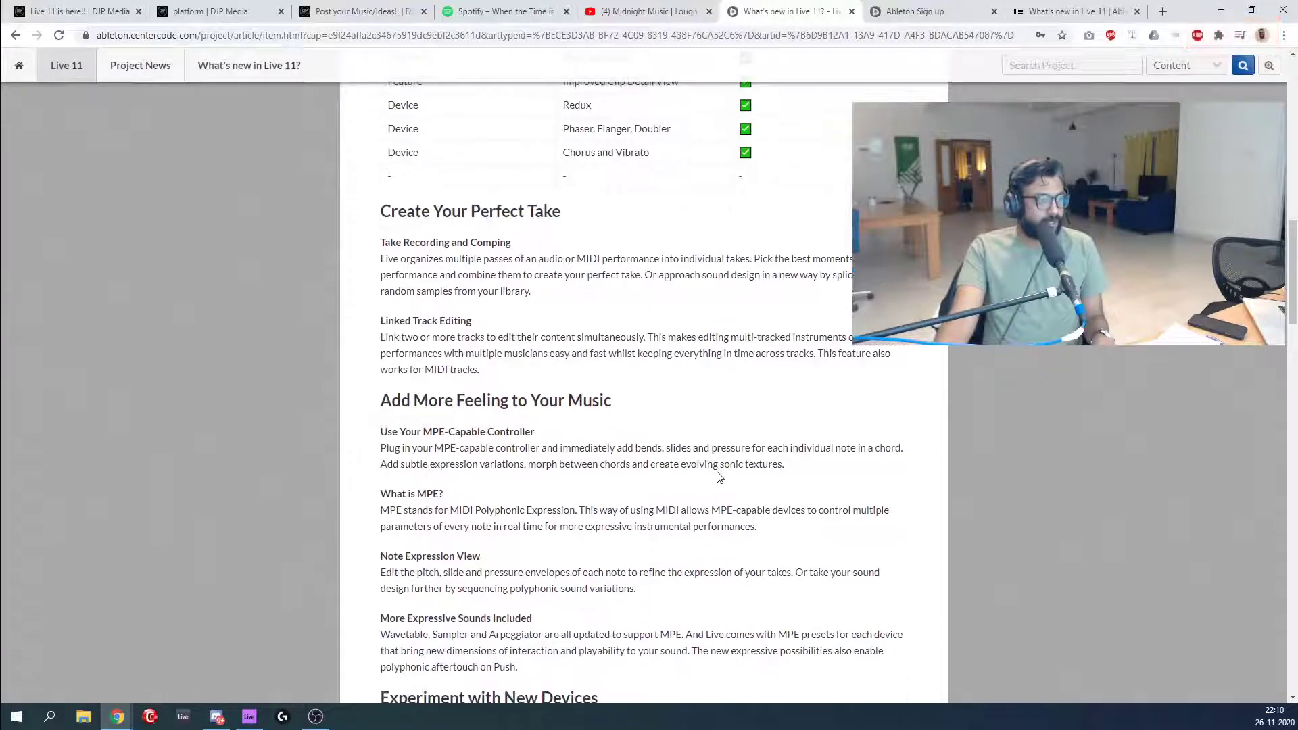
{"action": "scroll", "coordinate": [718, 476], "scroll_direction": "down", "scroll_amount": 1}
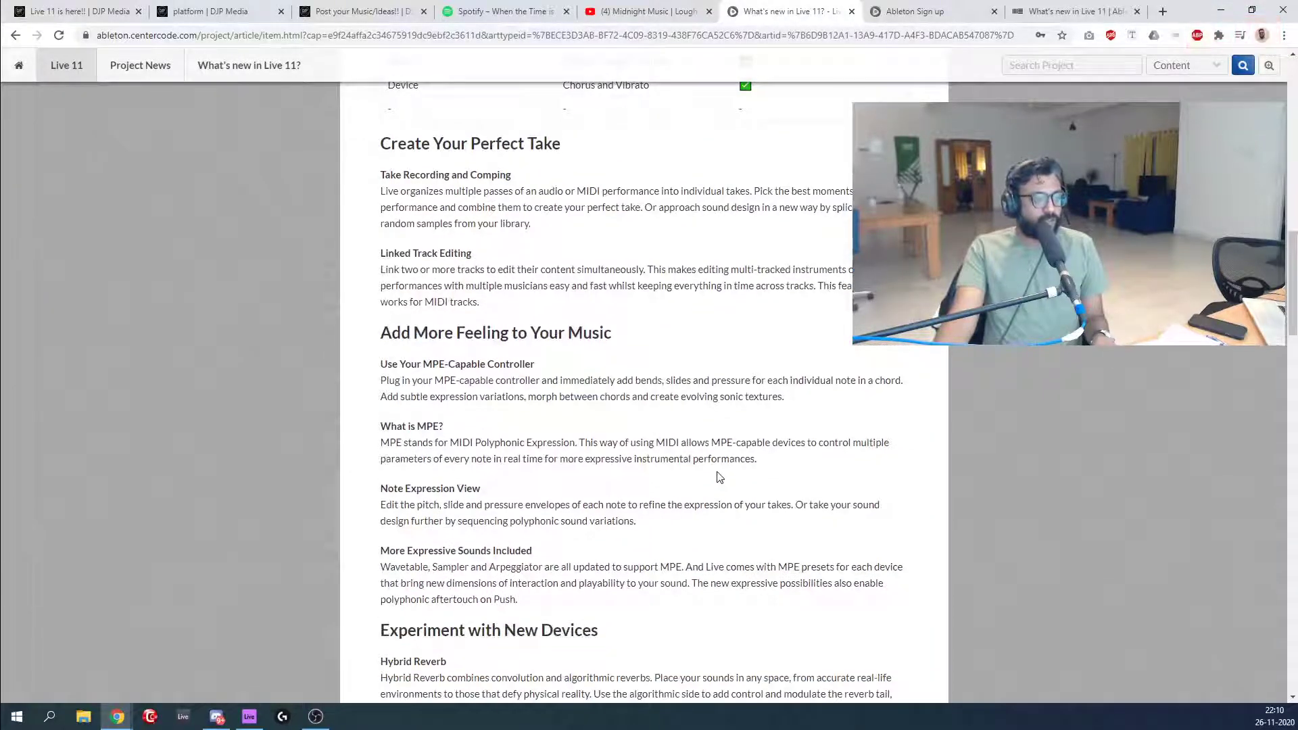
{"action": "scroll", "coordinate": [718, 476], "scroll_direction": "down", "scroll_amount": 2}
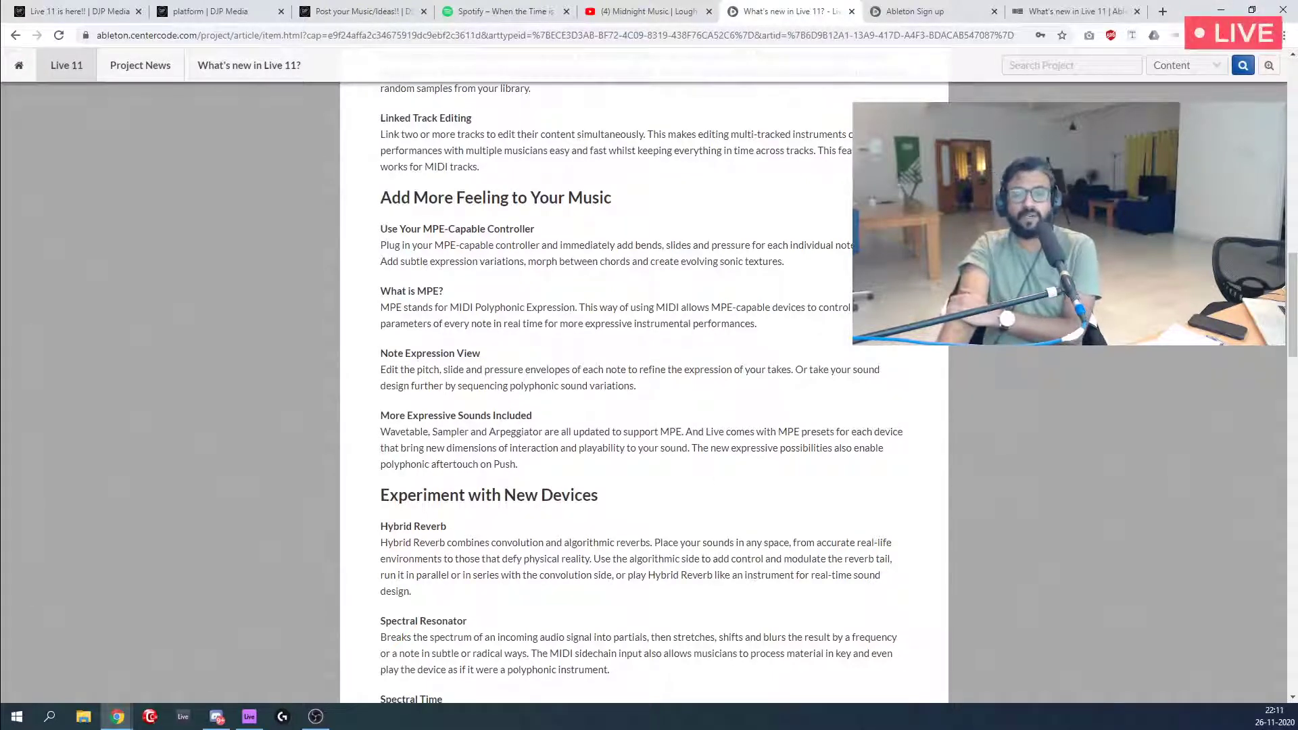
Read the "Experiment with New Devices" section, briefly highlighting the Inspired by Nature description and its list of six devices.
{"action": "key", "text": "alt+Tab"}
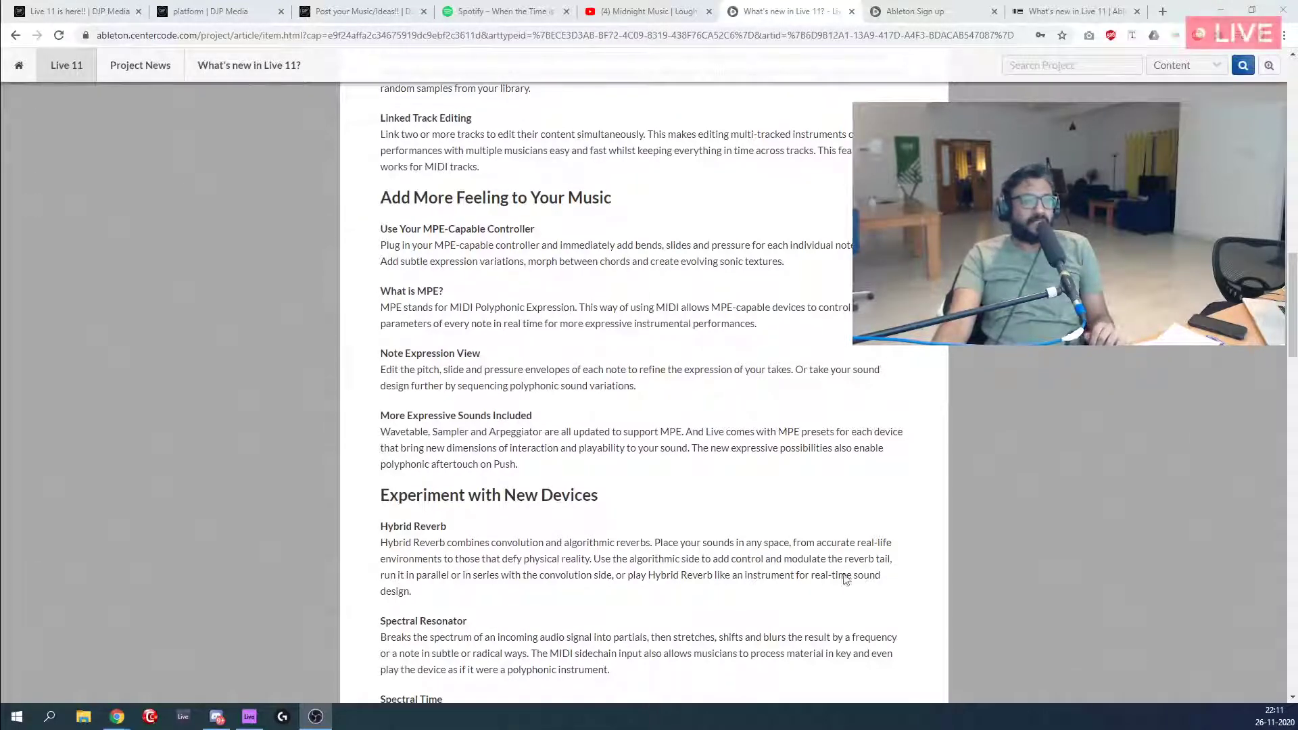
{"action": "scroll", "coordinate": [449, 486], "scroll_direction": "down", "scroll_amount": 2}
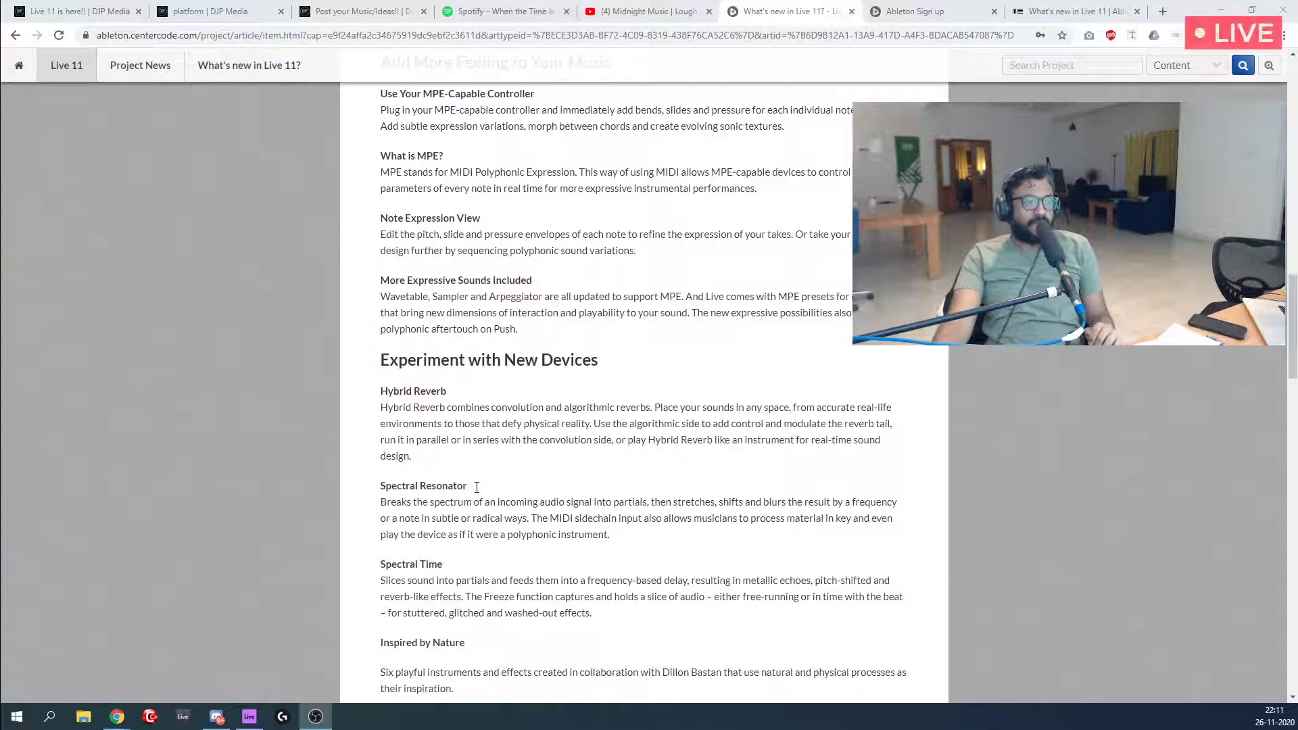
{"action": "scroll", "coordinate": [477, 487], "scroll_direction": "down", "scroll_amount": 3}
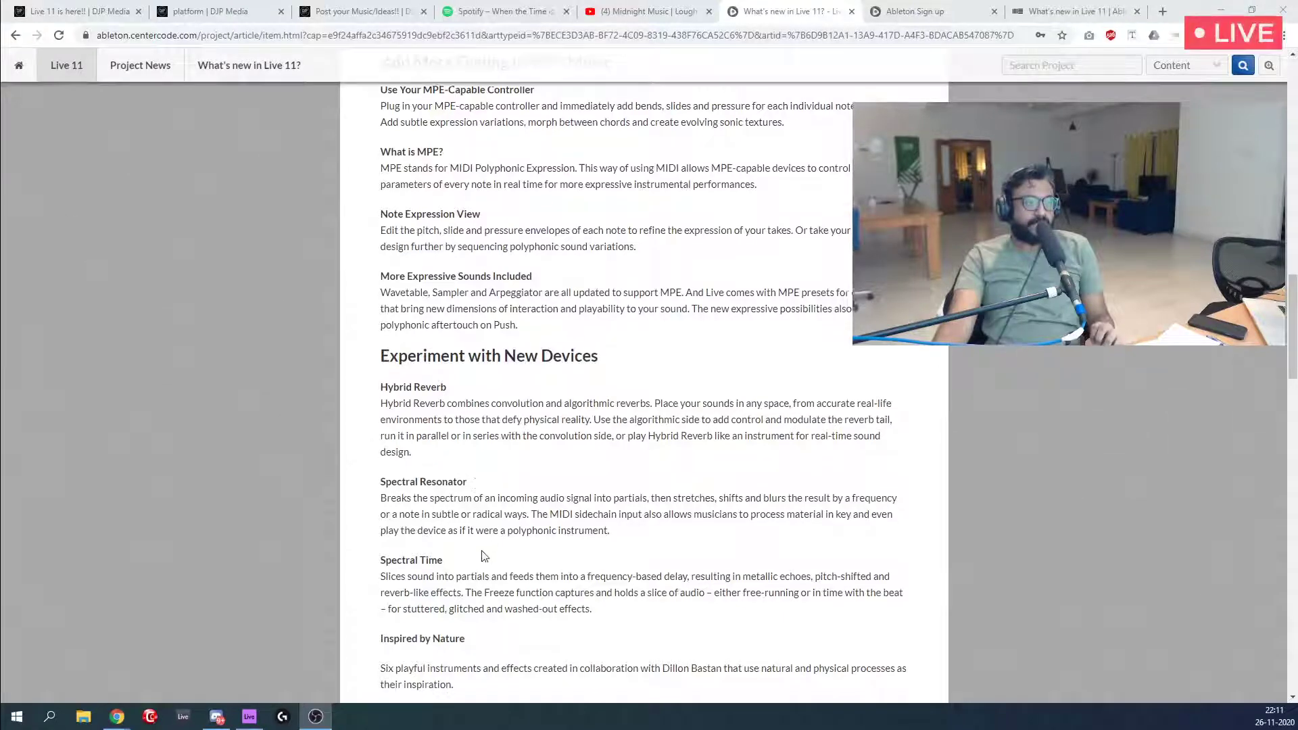
{"action": "scroll", "coordinate": [473, 487], "scroll_direction": "down", "scroll_amount": 1}
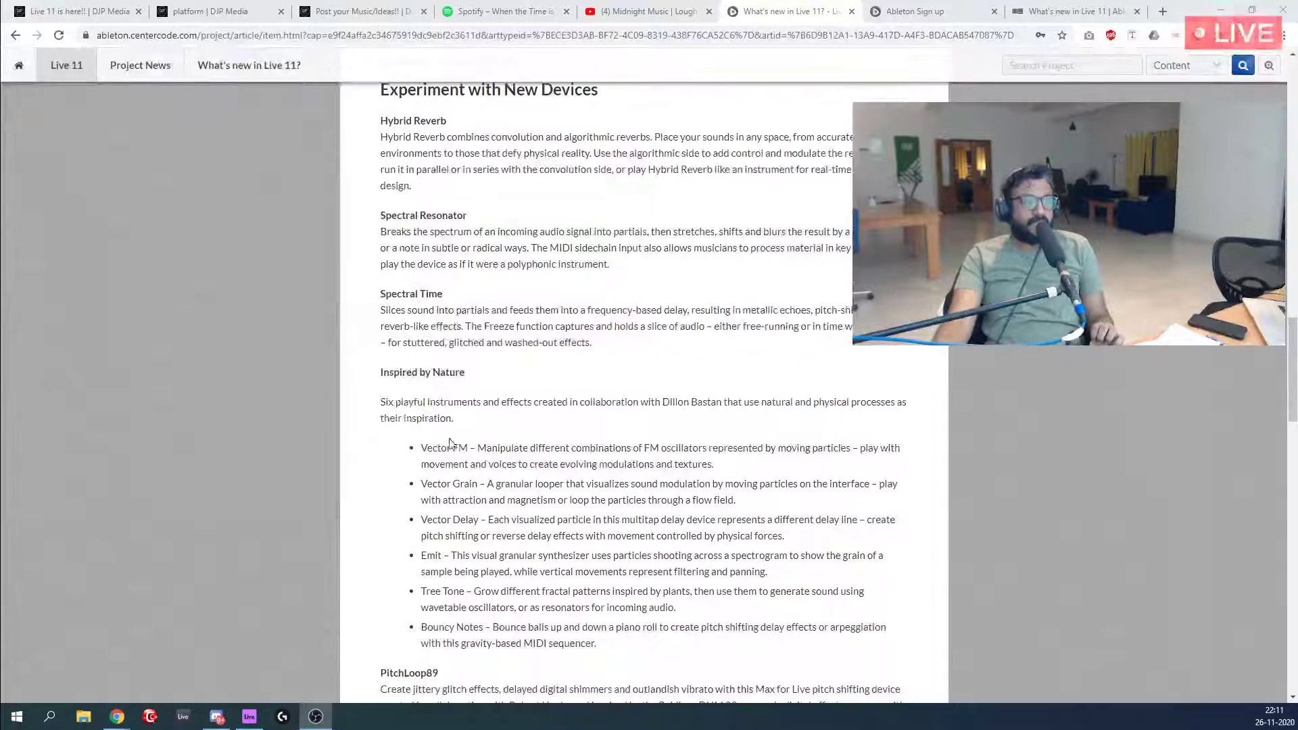
{"action": "left_click_drag", "start_coordinate": [383, 372], "coordinate": [575, 643]}
{"action": "left_click", "coordinate": [650, 648]}
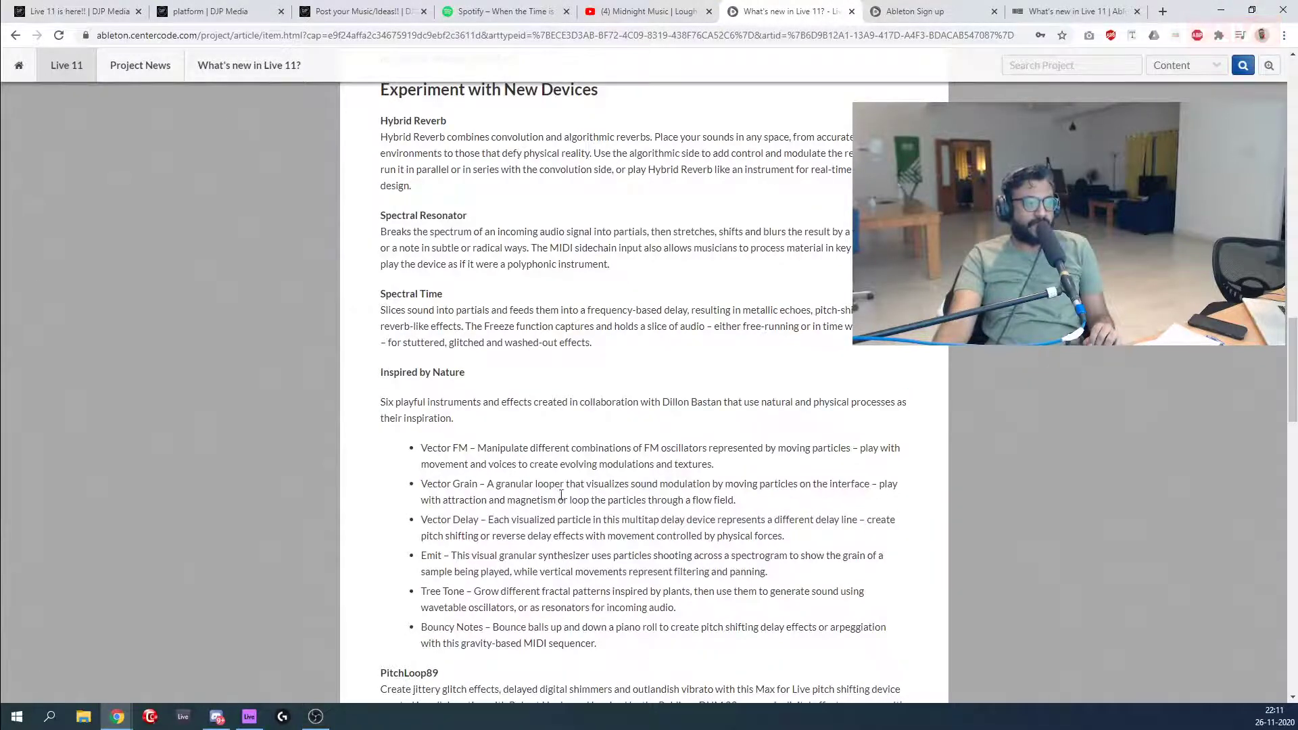
Read the article's sections on PitchLoop89, stage features, chance tools, new instruments and new curated collections.
{"action": "scroll", "coordinate": [561, 496], "scroll_direction": "down", "scroll_amount": 2}
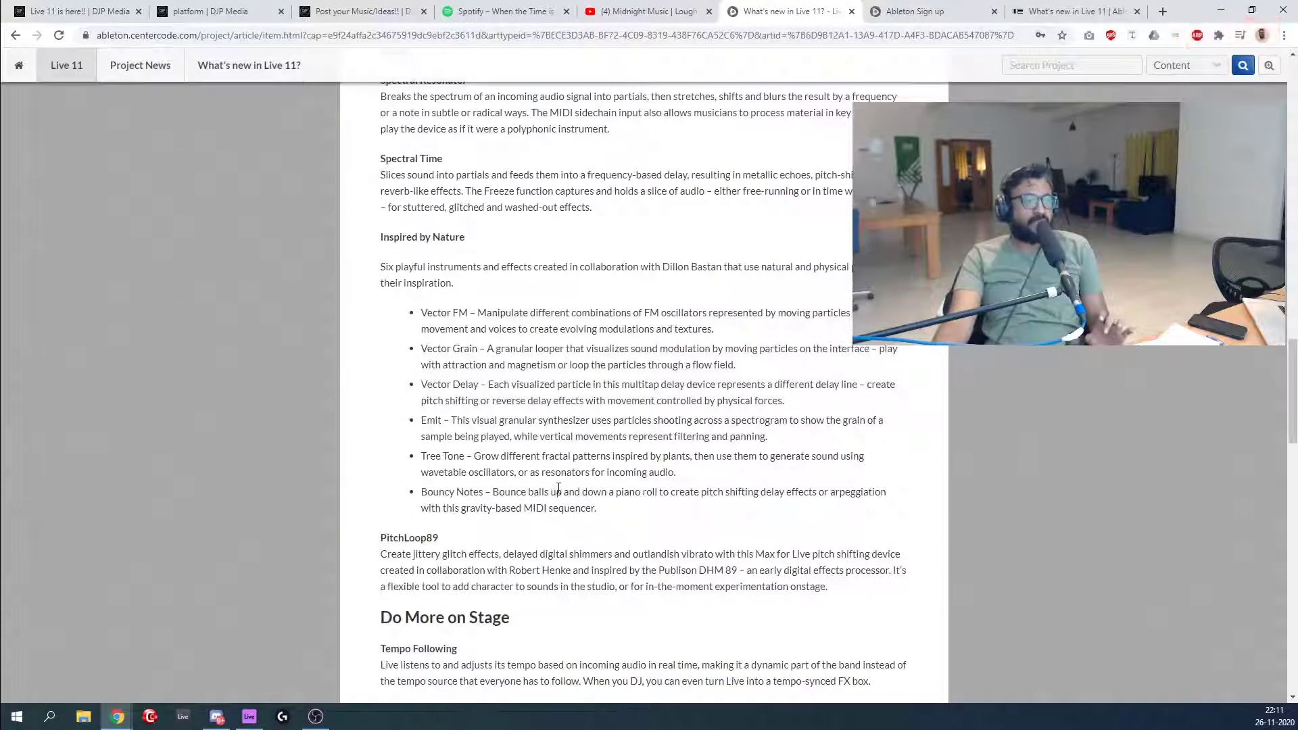
{"action": "scroll", "coordinate": [559, 488], "scroll_direction": "down", "scroll_amount": 2}
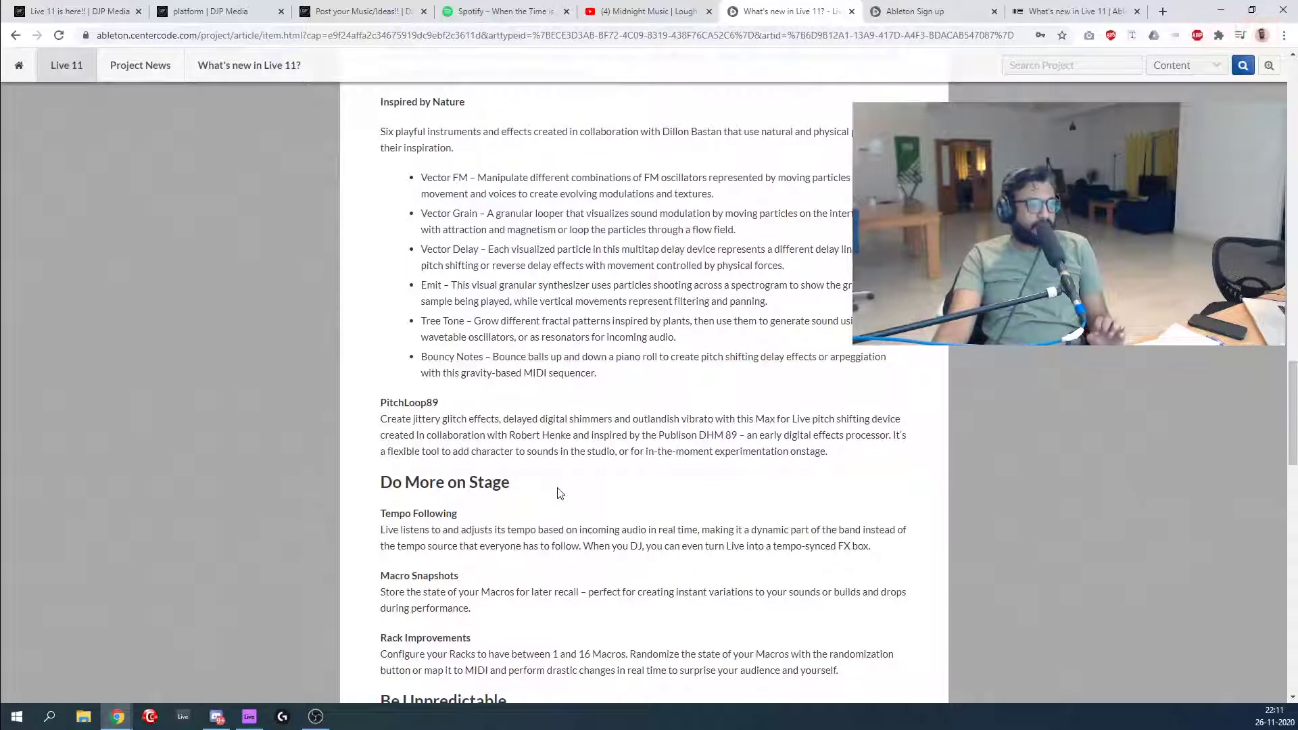
{"action": "scroll", "coordinate": [558, 493], "scroll_direction": "down", "scroll_amount": 1}
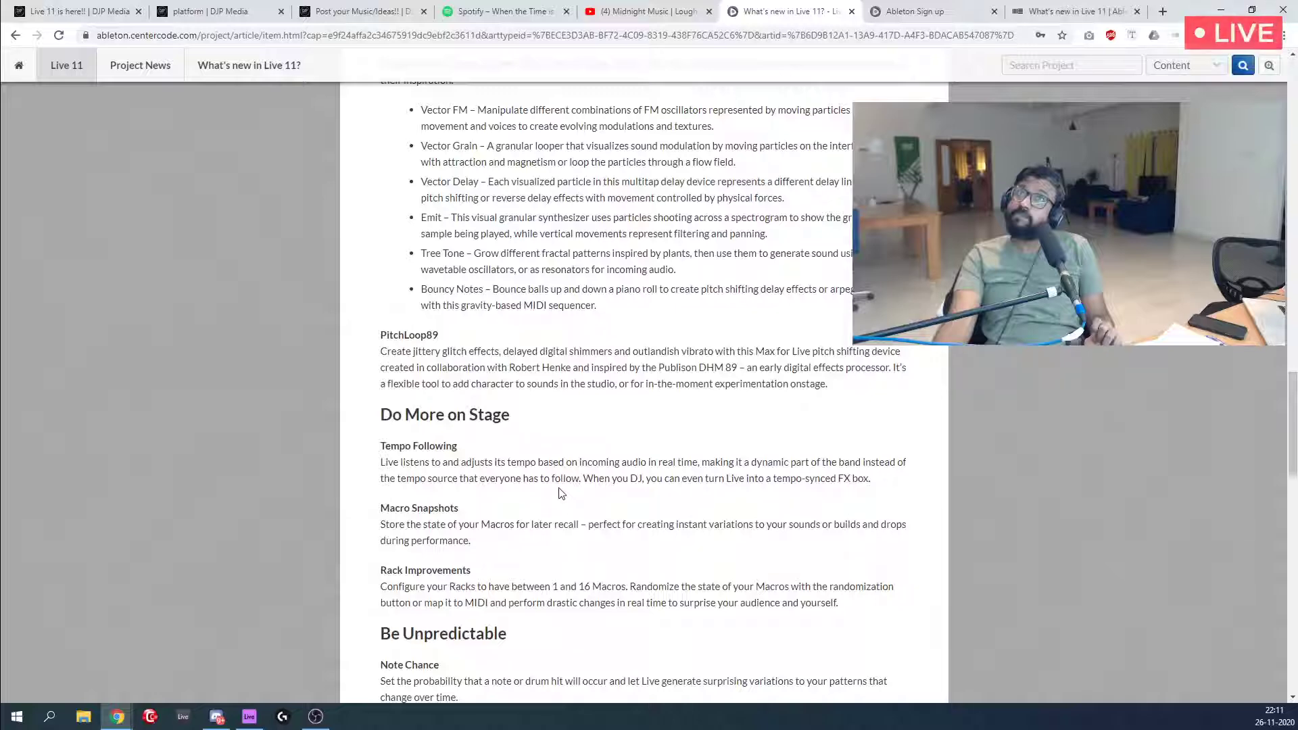
{"action": "scroll", "coordinate": [471, 499], "scroll_direction": "down", "scroll_amount": 2}
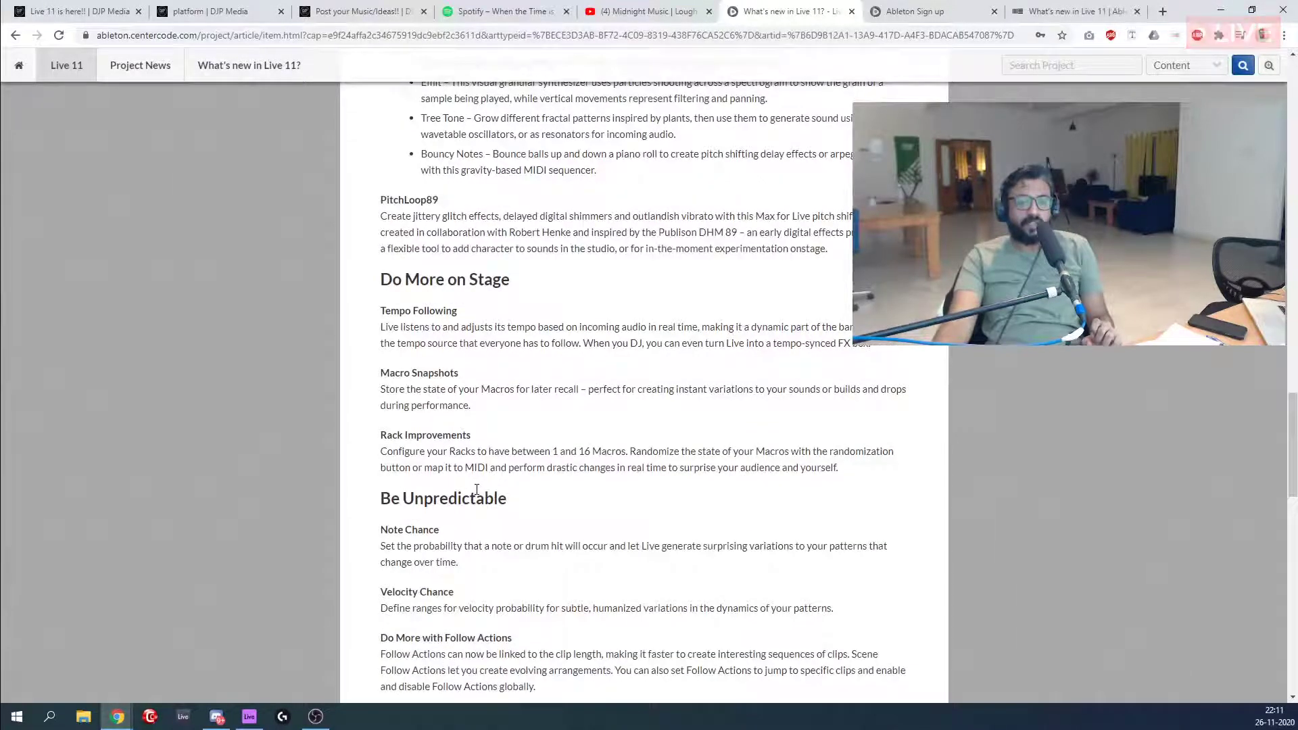
{"action": "scroll", "coordinate": [477, 489], "scroll_direction": "down", "scroll_amount": 4}
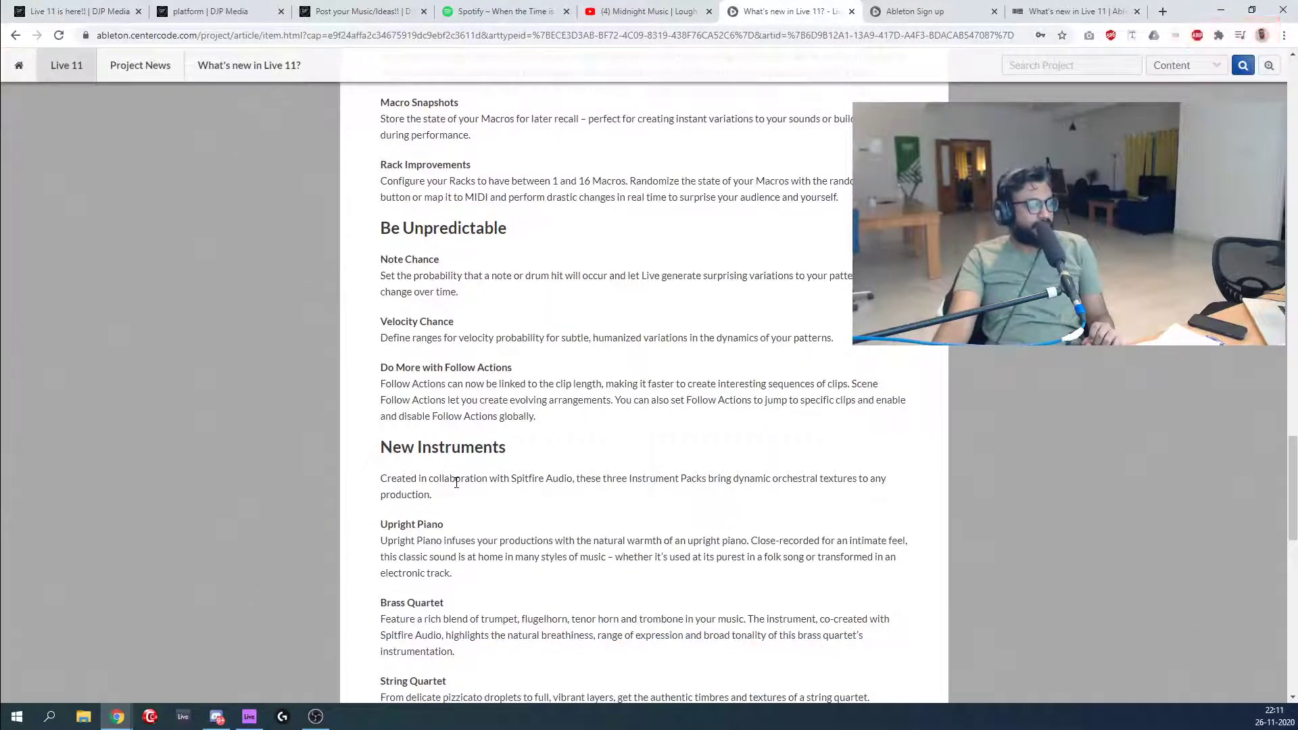
{"action": "scroll", "coordinate": [457, 482], "scroll_direction": "down", "scroll_amount": 4}
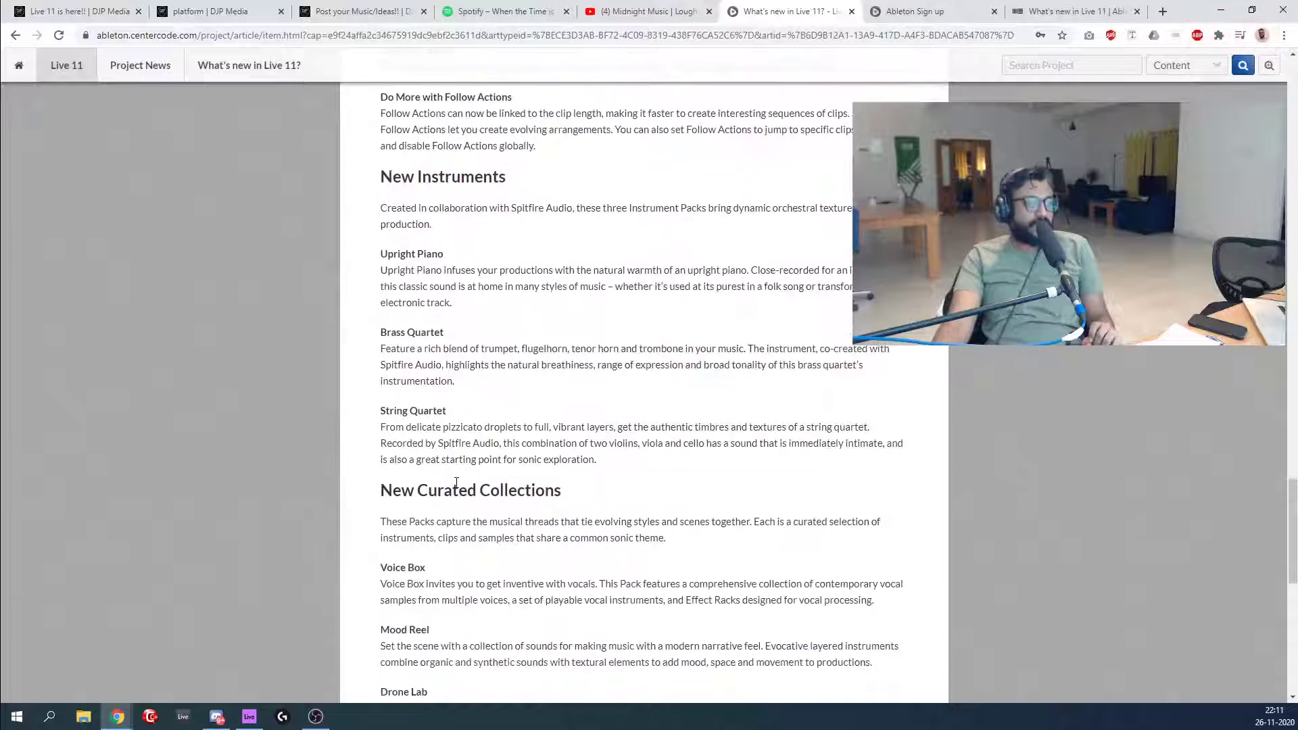
{"action": "scroll", "coordinate": [456, 482], "scroll_direction": "down", "scroll_amount": 2}
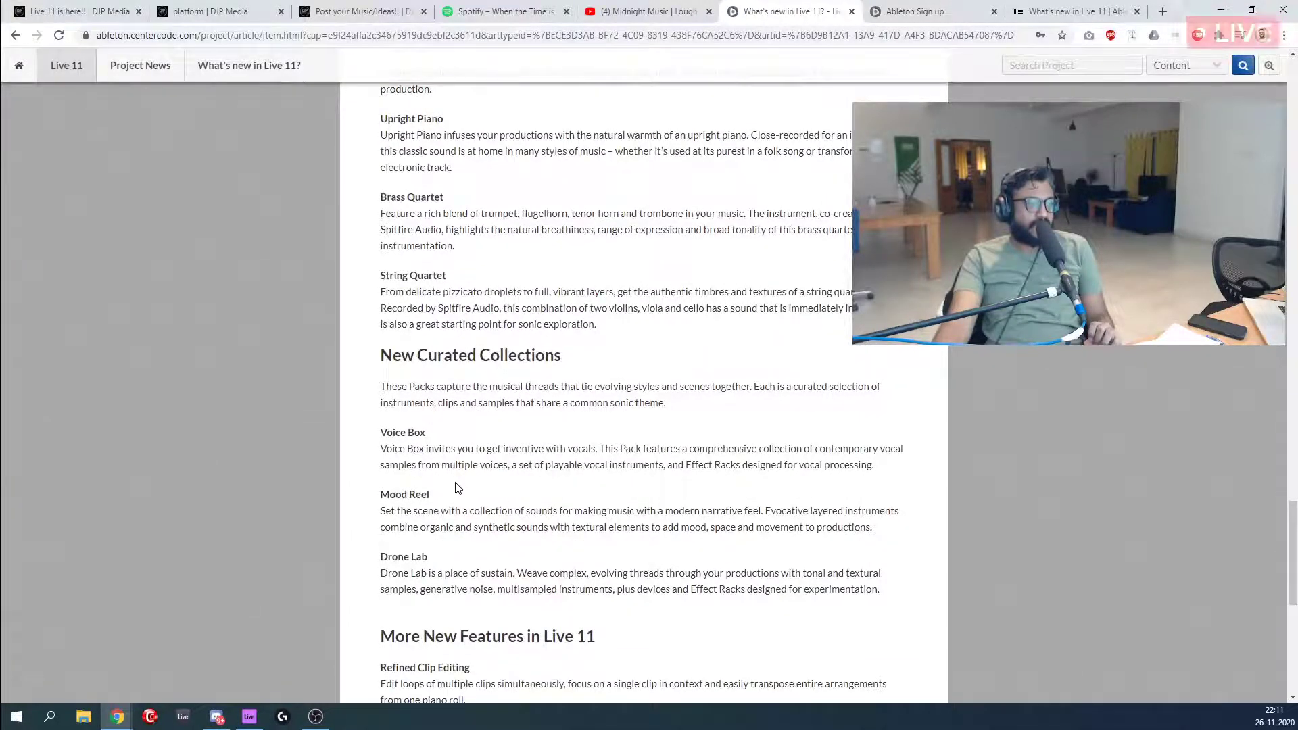
Read the article's "More New Features in Live 11" section, from Refined Clip Editing down to Chorus and Vibrato.
{"action": "scroll", "coordinate": [457, 486], "scroll_direction": "down", "scroll_amount": 3}
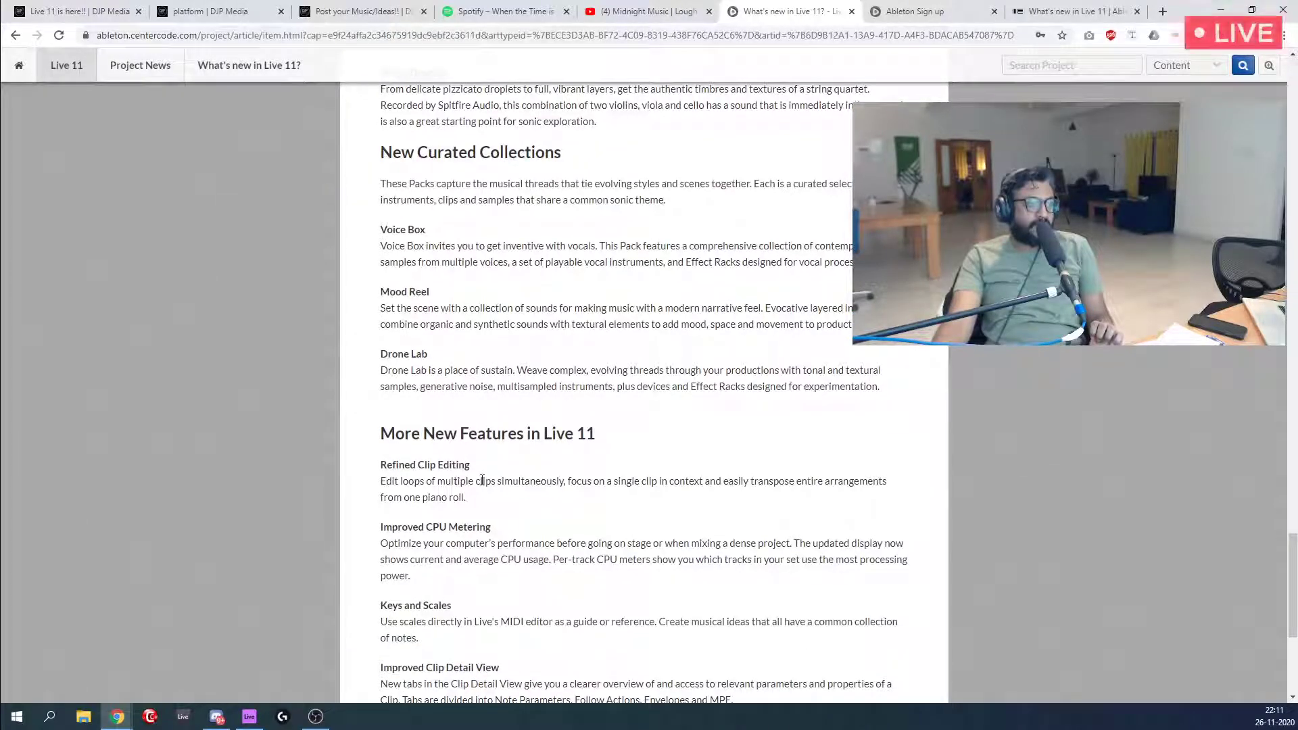
{"action": "scroll", "coordinate": [482, 481], "scroll_direction": "down", "scroll_amount": 1}
{"action": "scroll", "coordinate": [482, 481], "scroll_direction": "down", "scroll_amount": 1}
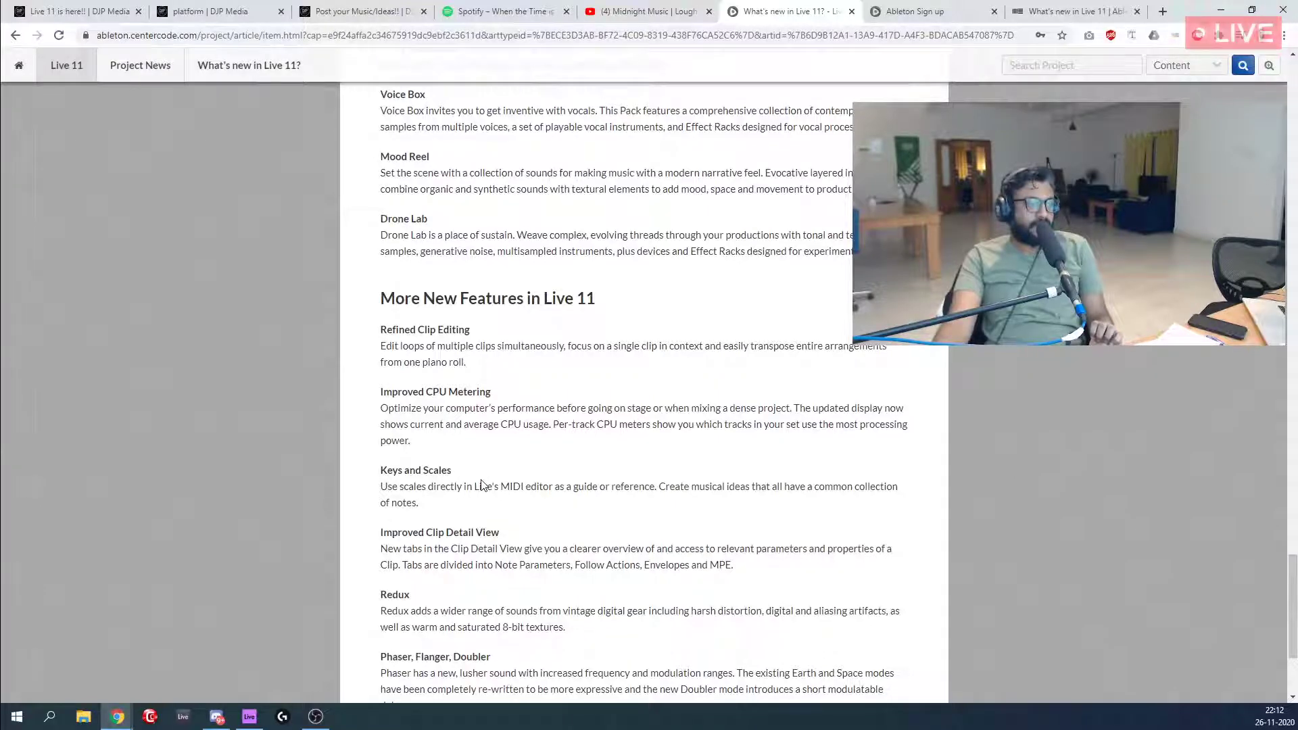
{"action": "scroll", "coordinate": [482, 484], "scroll_direction": "down", "scroll_amount": 2}
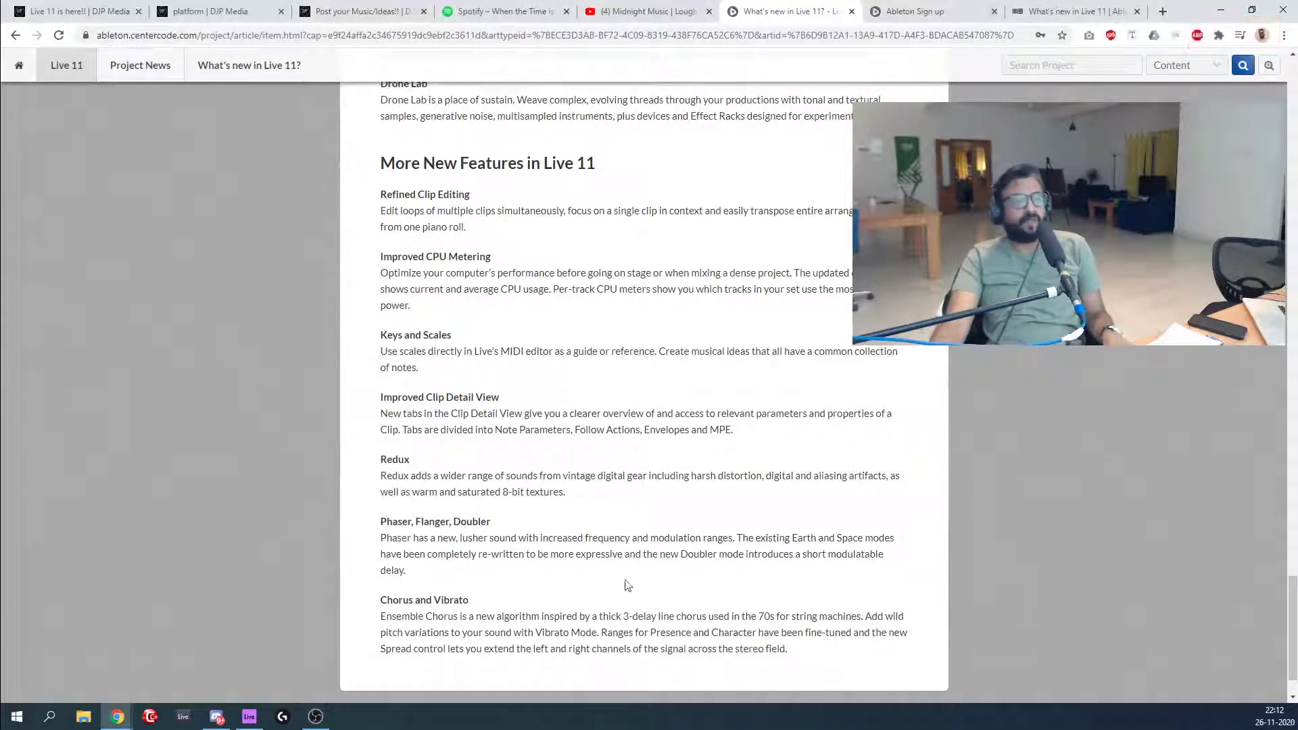
Switch to Ableton Live and audition the arrangement from bar 5 on the 6-Abstract track with the turquoise MIDI clip.
{"action": "left_click", "coordinate": [250, 717]}
{"action": "scroll", "coordinate": [608, 284], "scroll_direction": "down", "scroll_amount": 3}
{"action": "scroll", "coordinate": [399, 301], "scroll_direction": "up", "scroll_amount": 5}
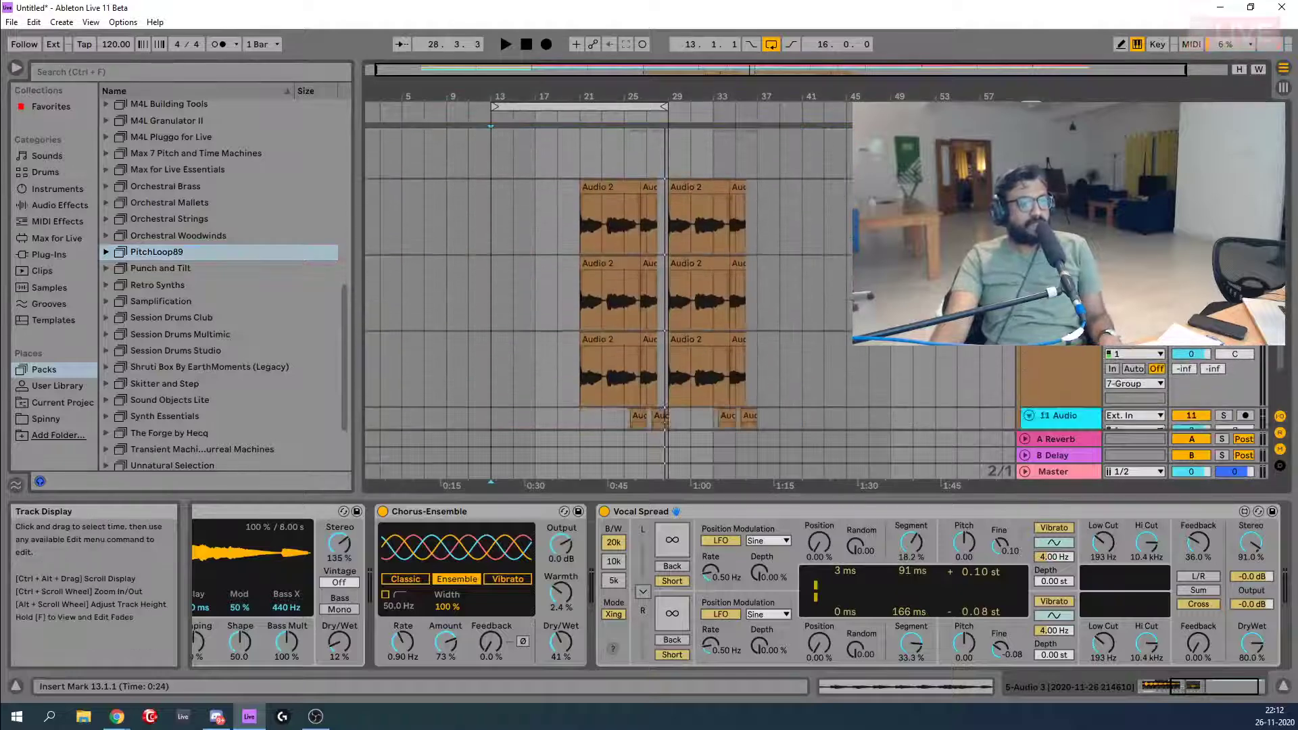
{"action": "left_click", "coordinate": [397, 302]}
{"action": "key", "text": "space"}
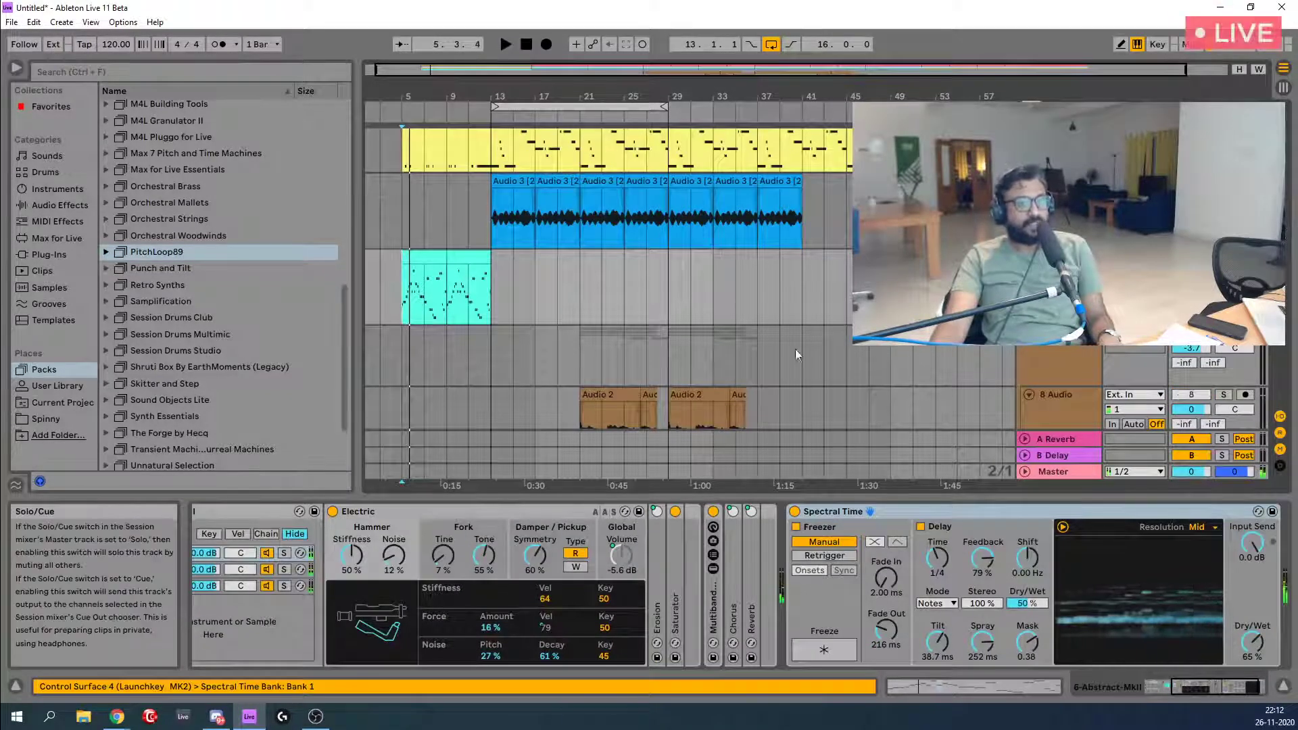
{"action": "key", "text": "space"}
{"action": "key", "text": "space"}
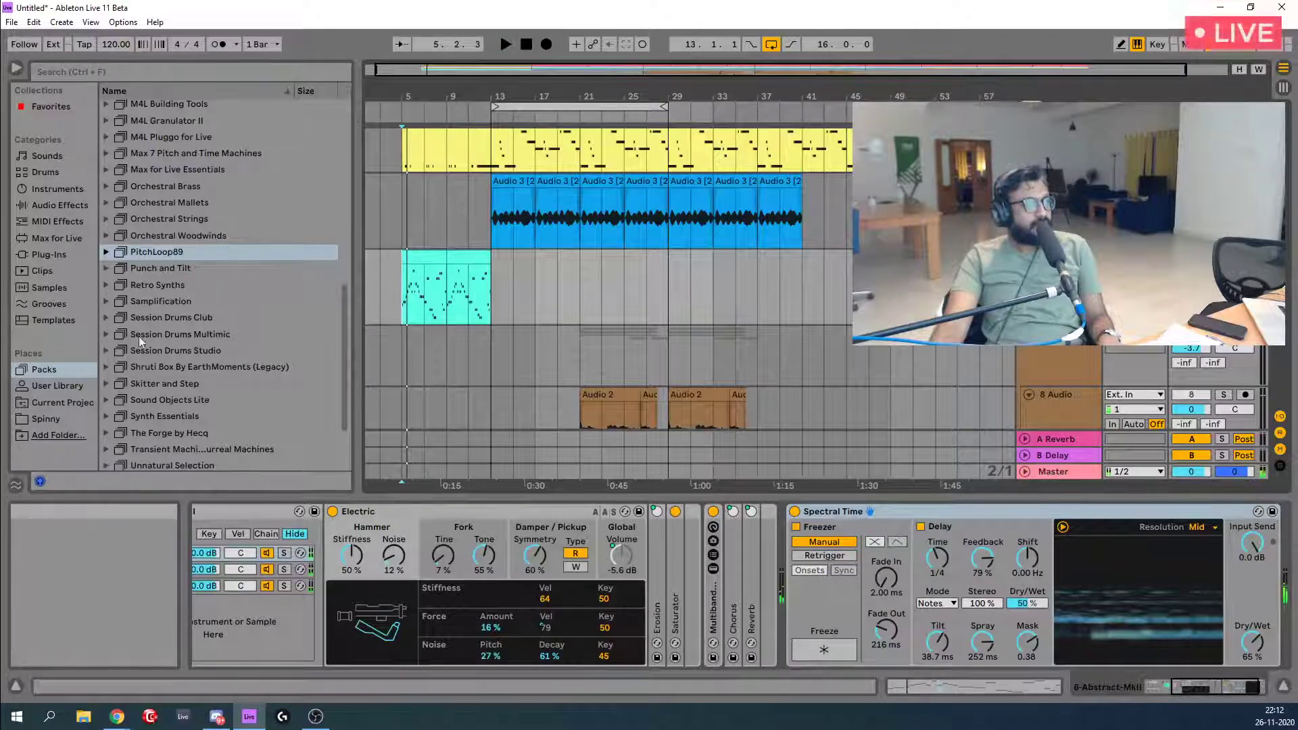
Look through the audio effects in the Pitch & Modulation, Time & Space, Modulators and Dynamics folders.
{"action": "left_click", "coordinate": [61, 206]}
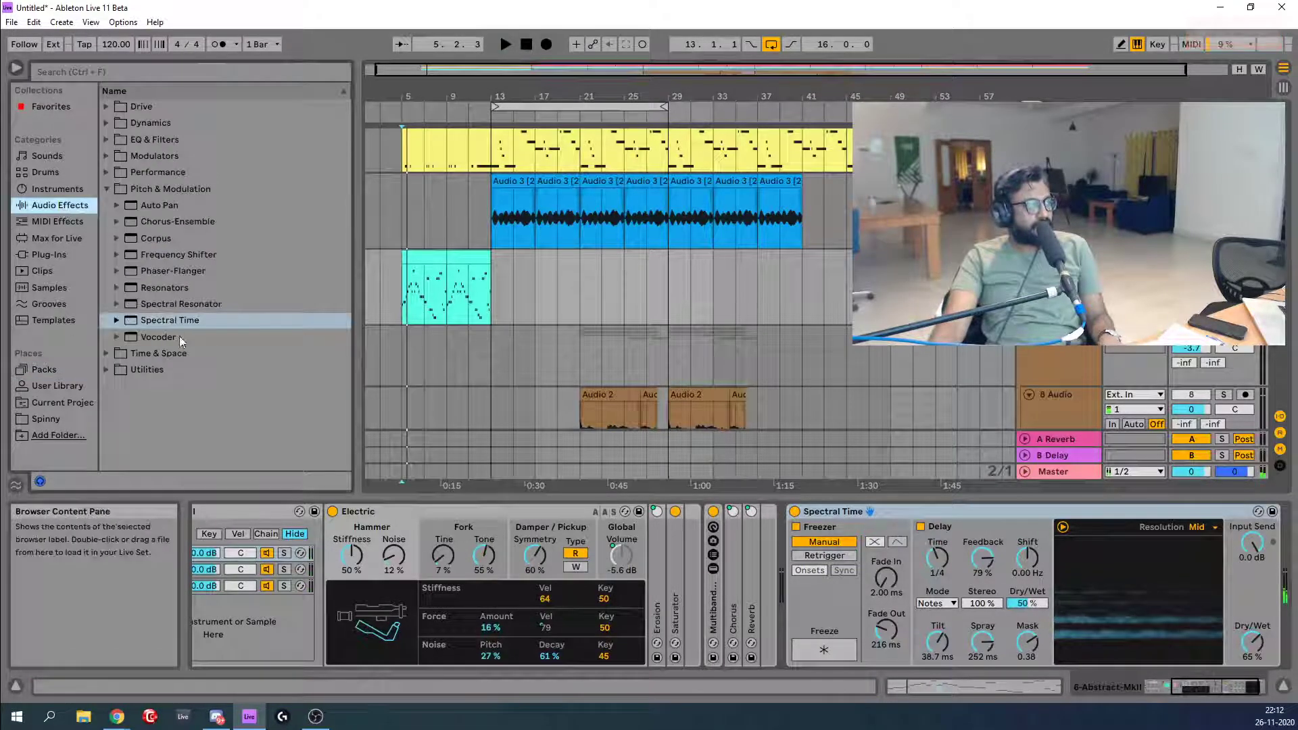
{"action": "left_click", "coordinate": [107, 188]}
{"action": "left_click", "coordinate": [107, 206]}
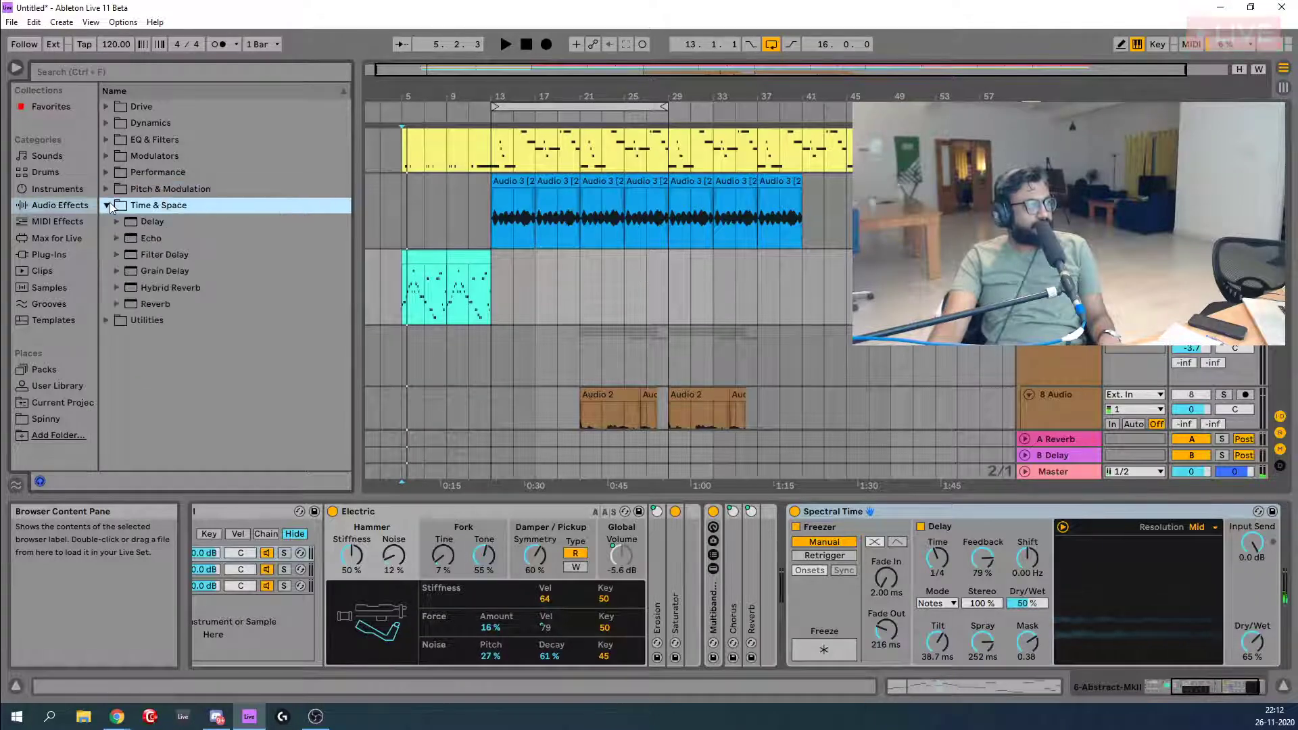
{"action": "left_click", "coordinate": [107, 205]}
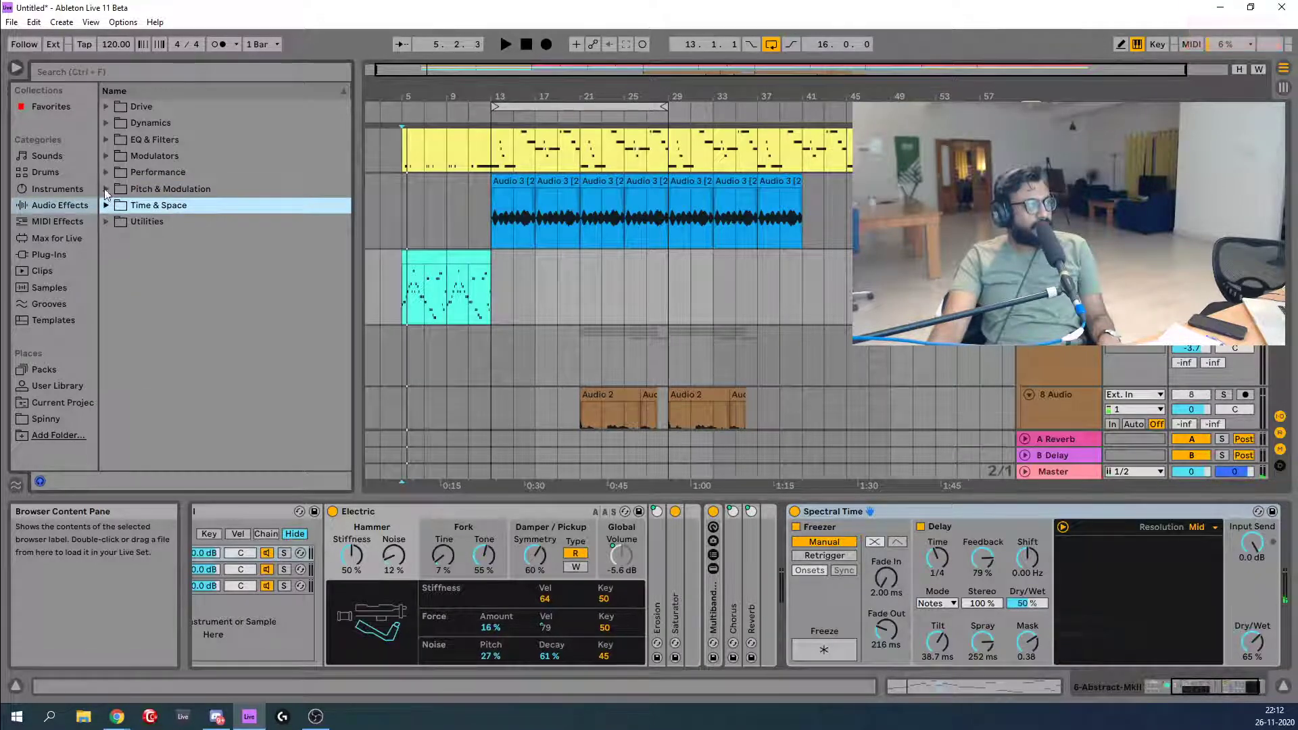
{"action": "left_click", "coordinate": [101, 154]}
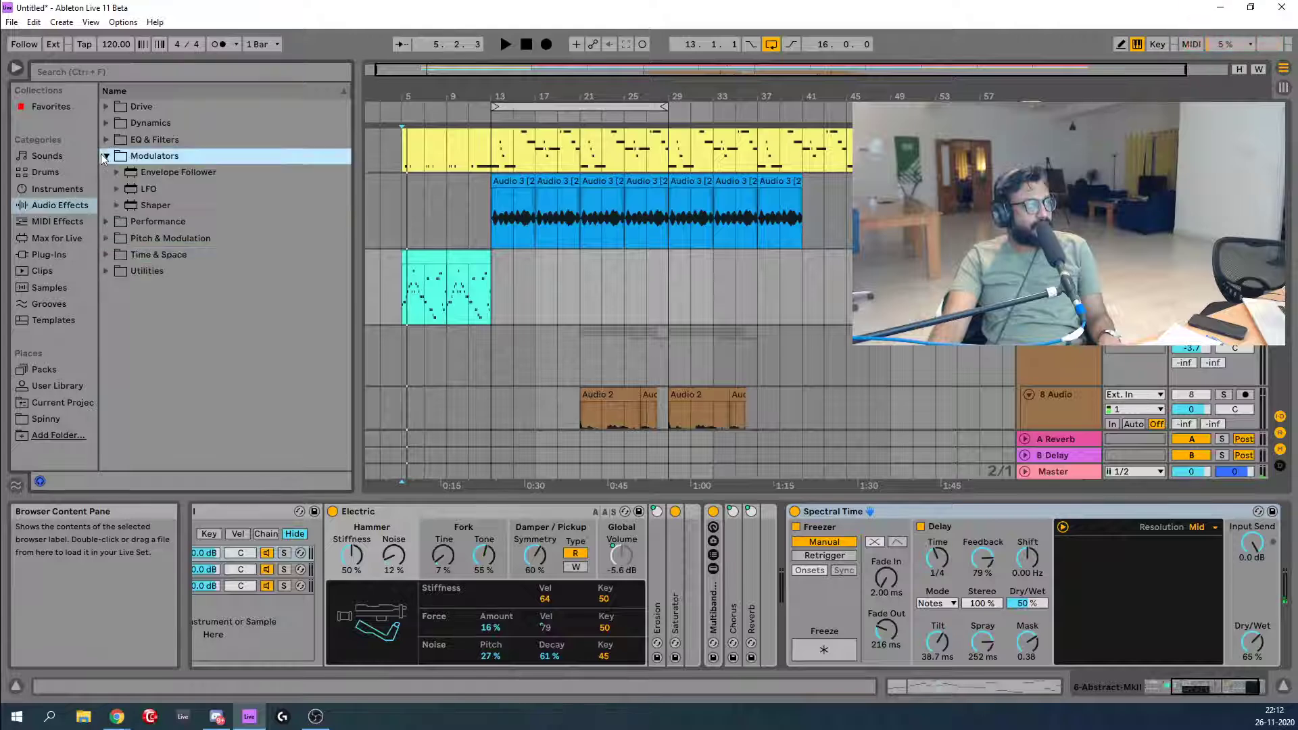
{"action": "left_click", "coordinate": [101, 155]}
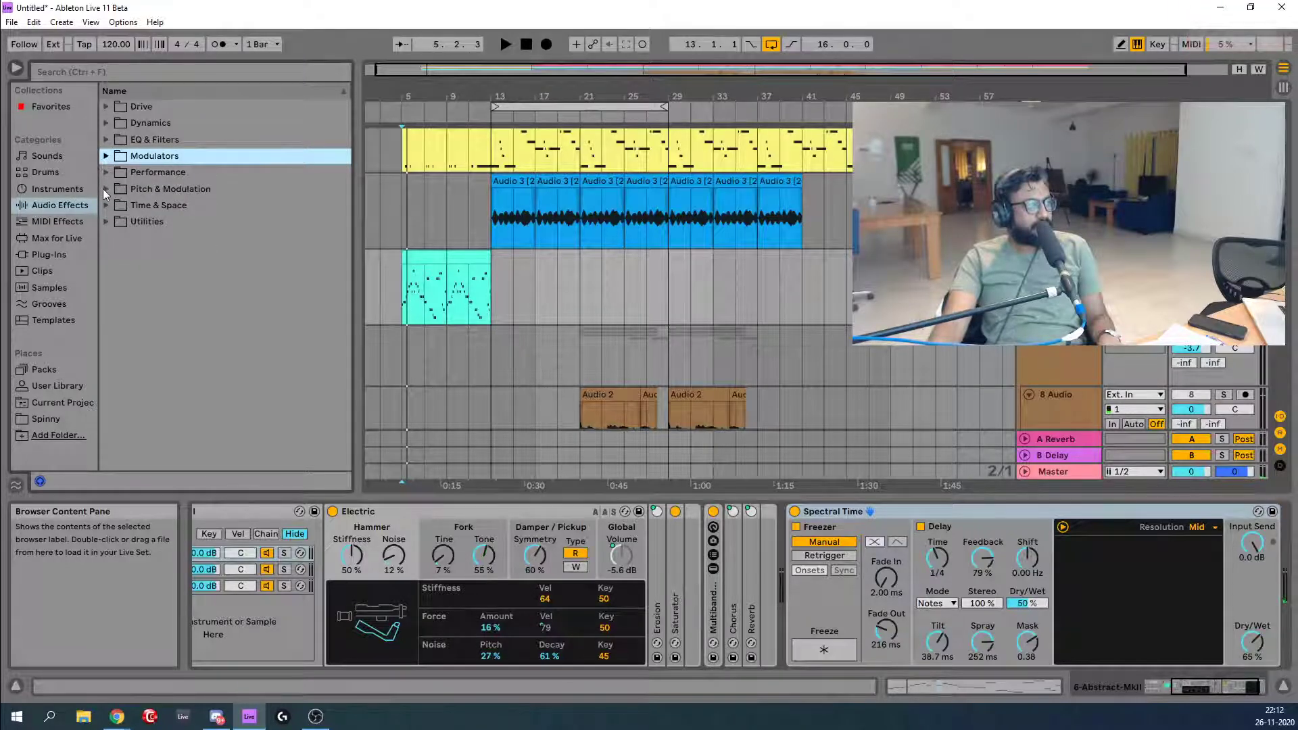
{"action": "left_click", "coordinate": [105, 189]}
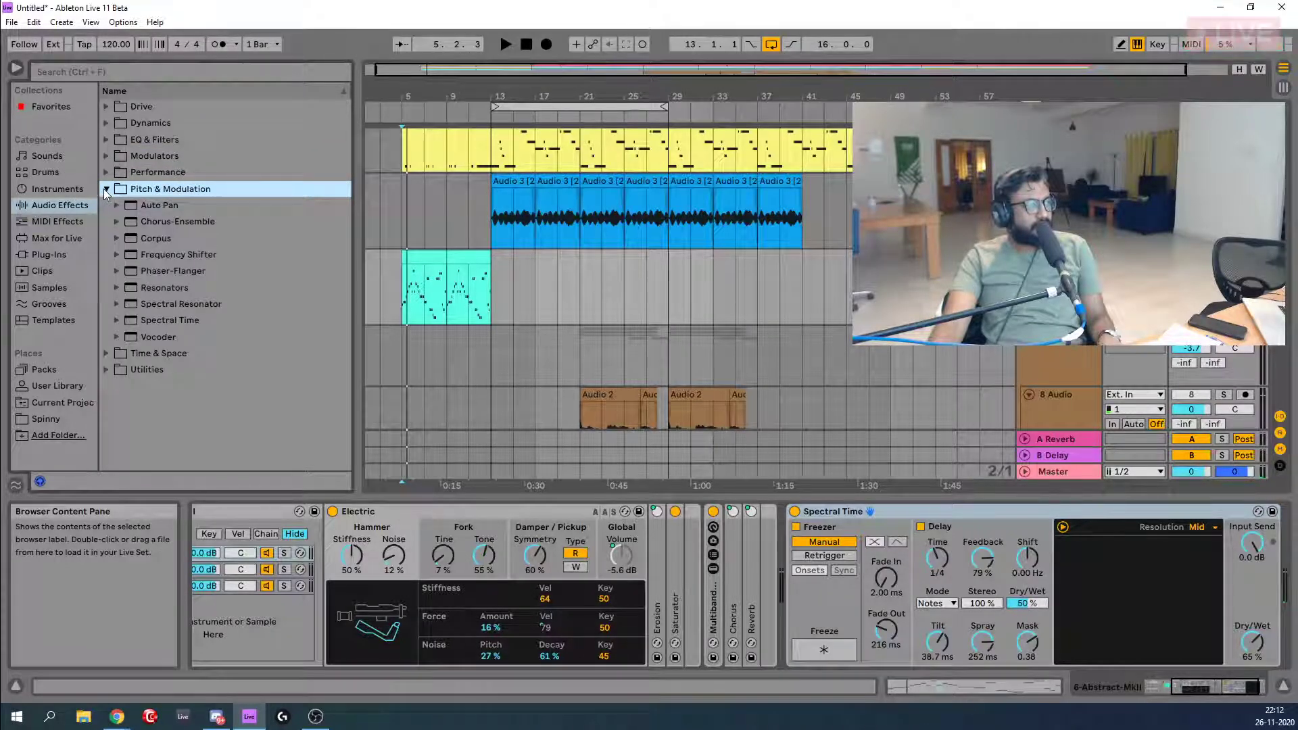
{"action": "left_click", "coordinate": [106, 189]}
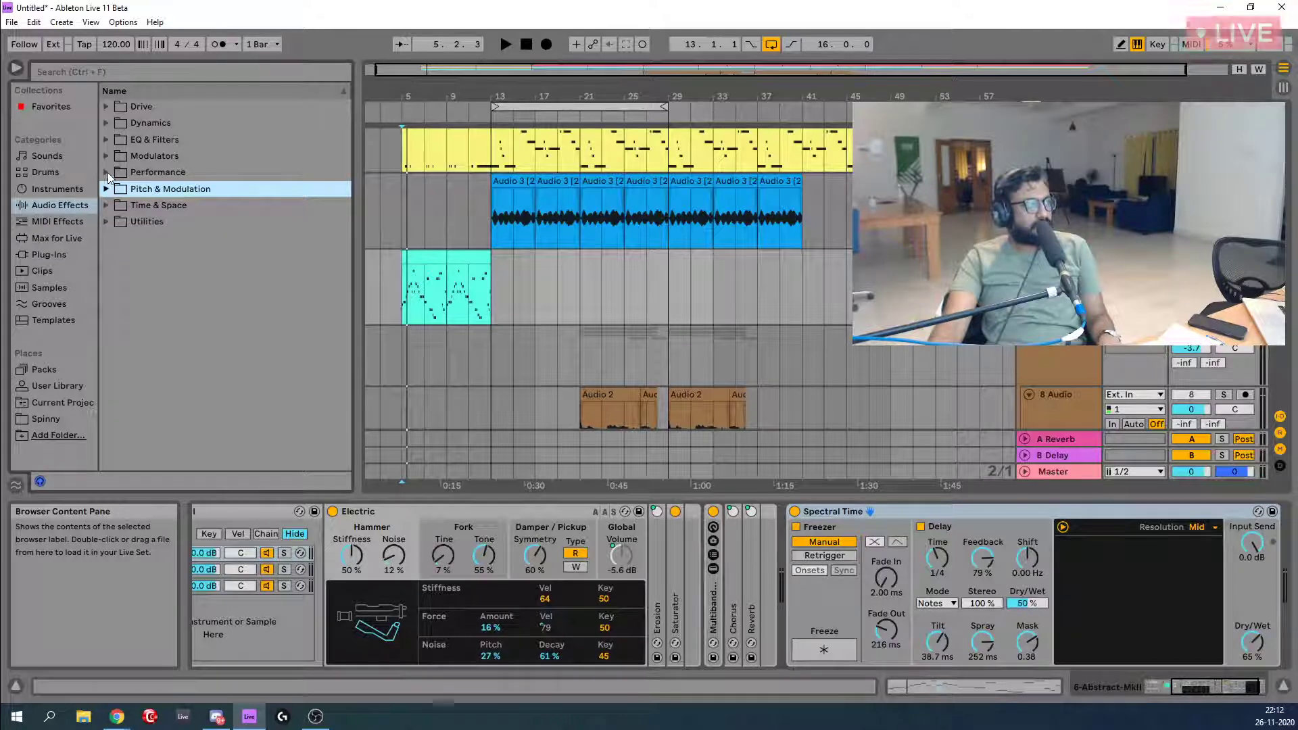
{"action": "left_click", "coordinate": [106, 126]}
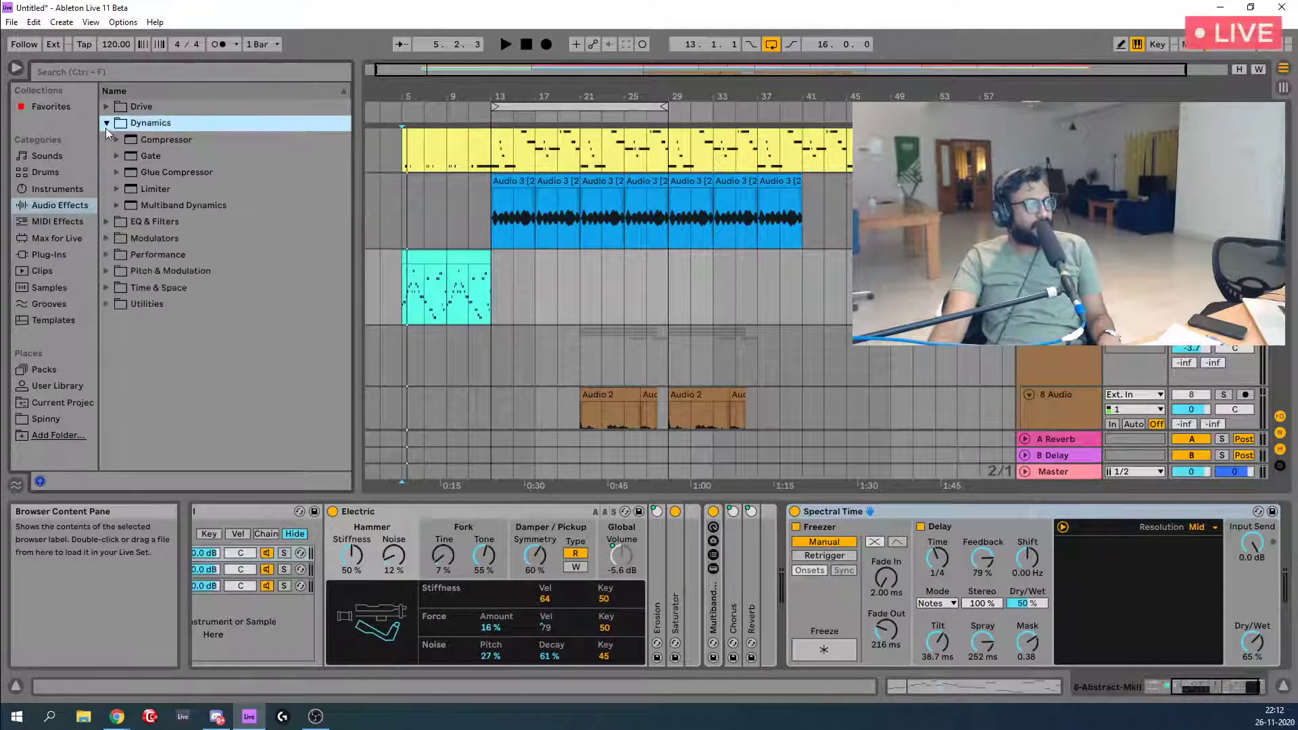
{"action": "left_click", "coordinate": [105, 128]}
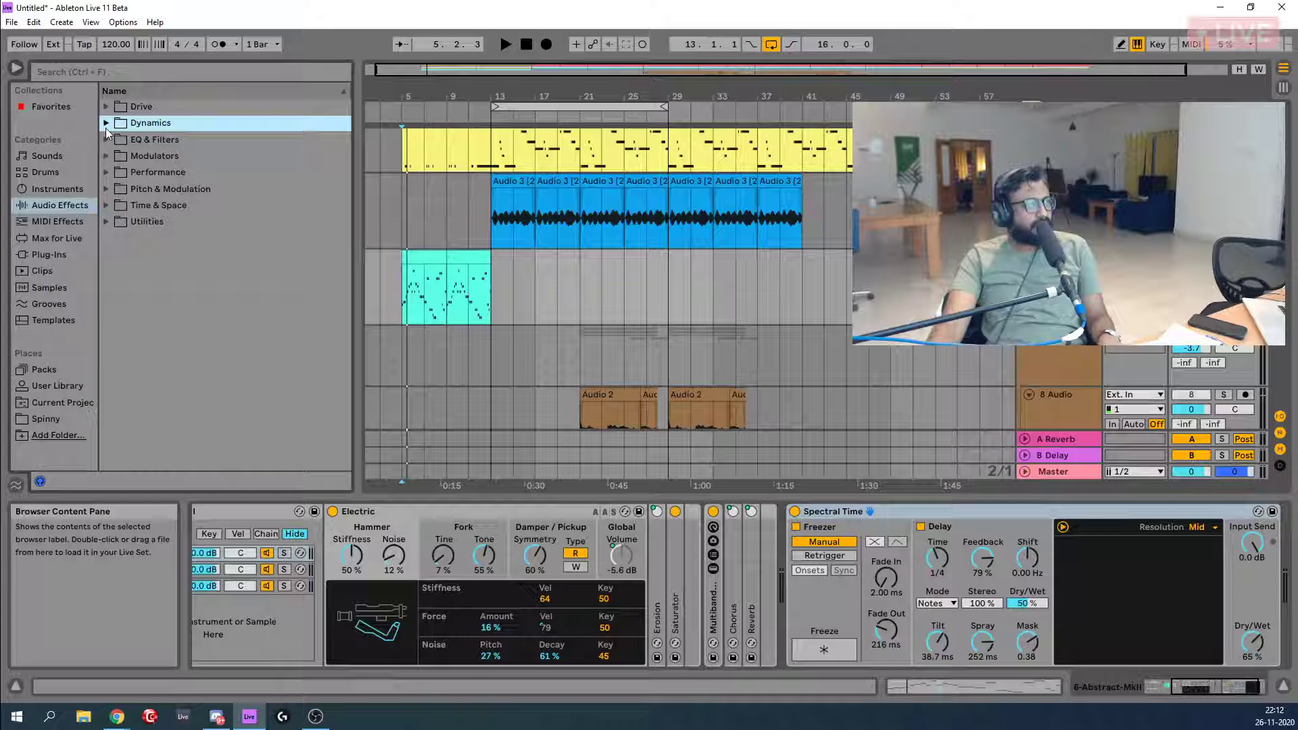
Find Redux among the Drive effects by searching for "redu", and add it after Spectral Time on the 6-Abstract track.
{"action": "left_click", "coordinate": [143, 70]}
{"action": "type", "text": "redu"}
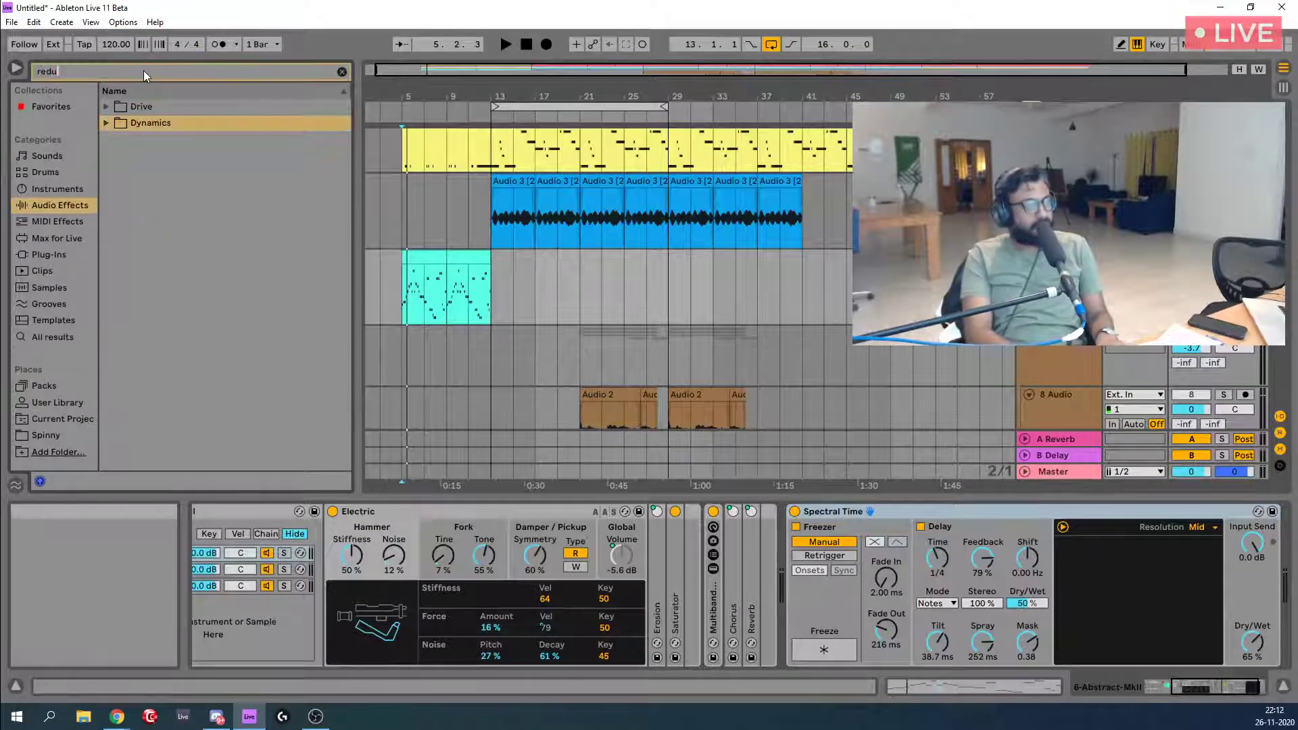
{"action": "left_click", "coordinate": [104, 123]}
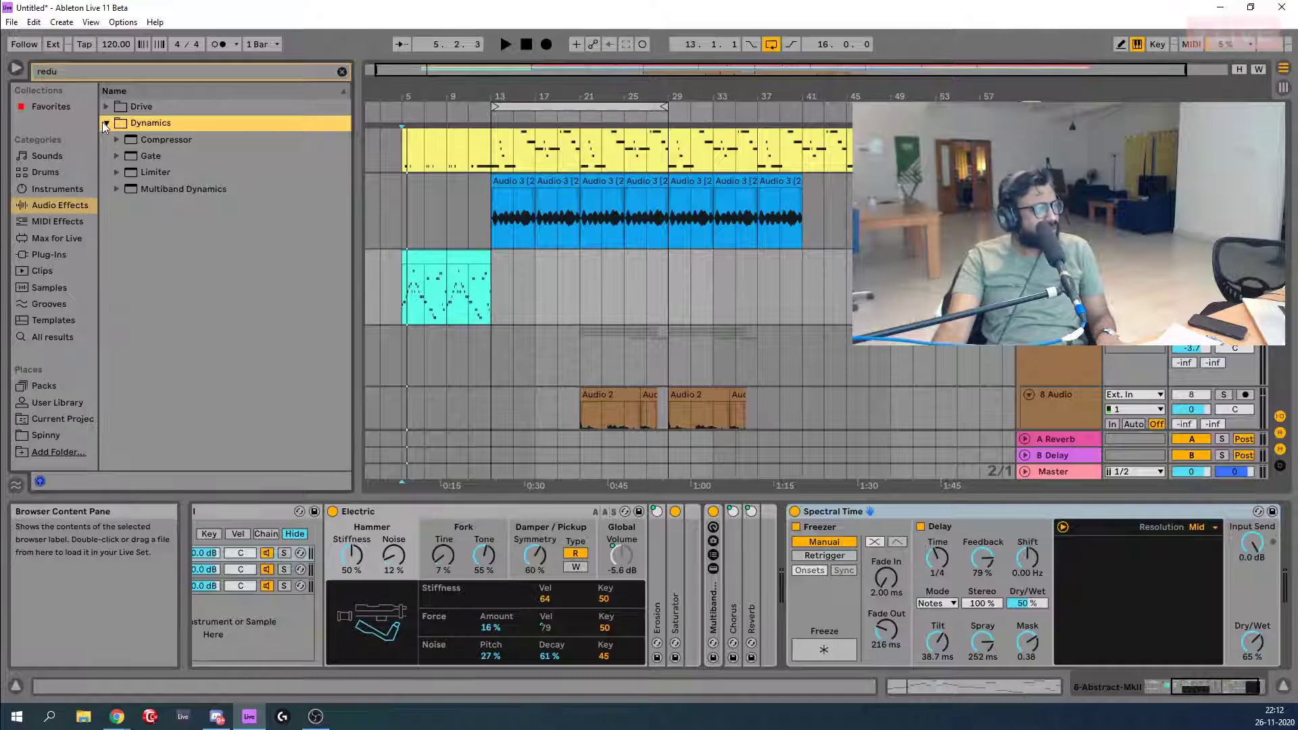
{"action": "left_click", "coordinate": [105, 123]}
{"action": "left_click", "coordinate": [107, 107]}
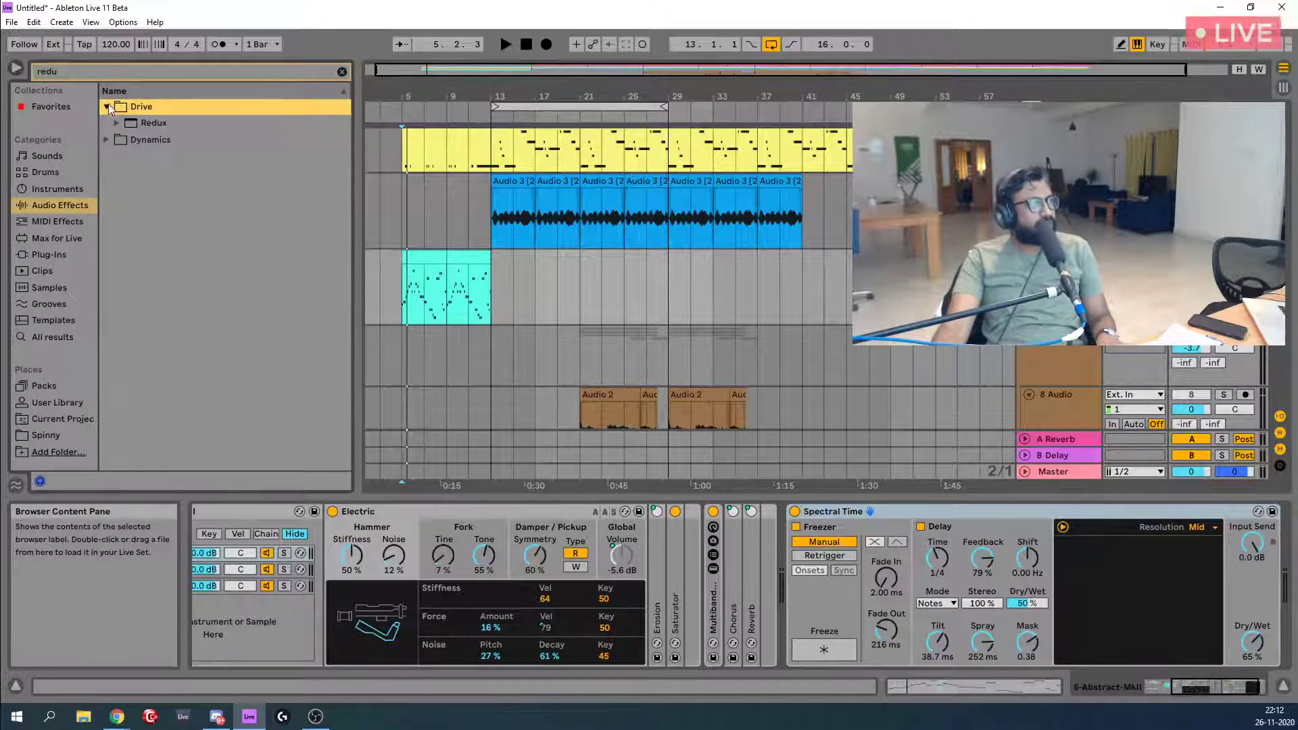
{"action": "left_click", "coordinate": [344, 71]}
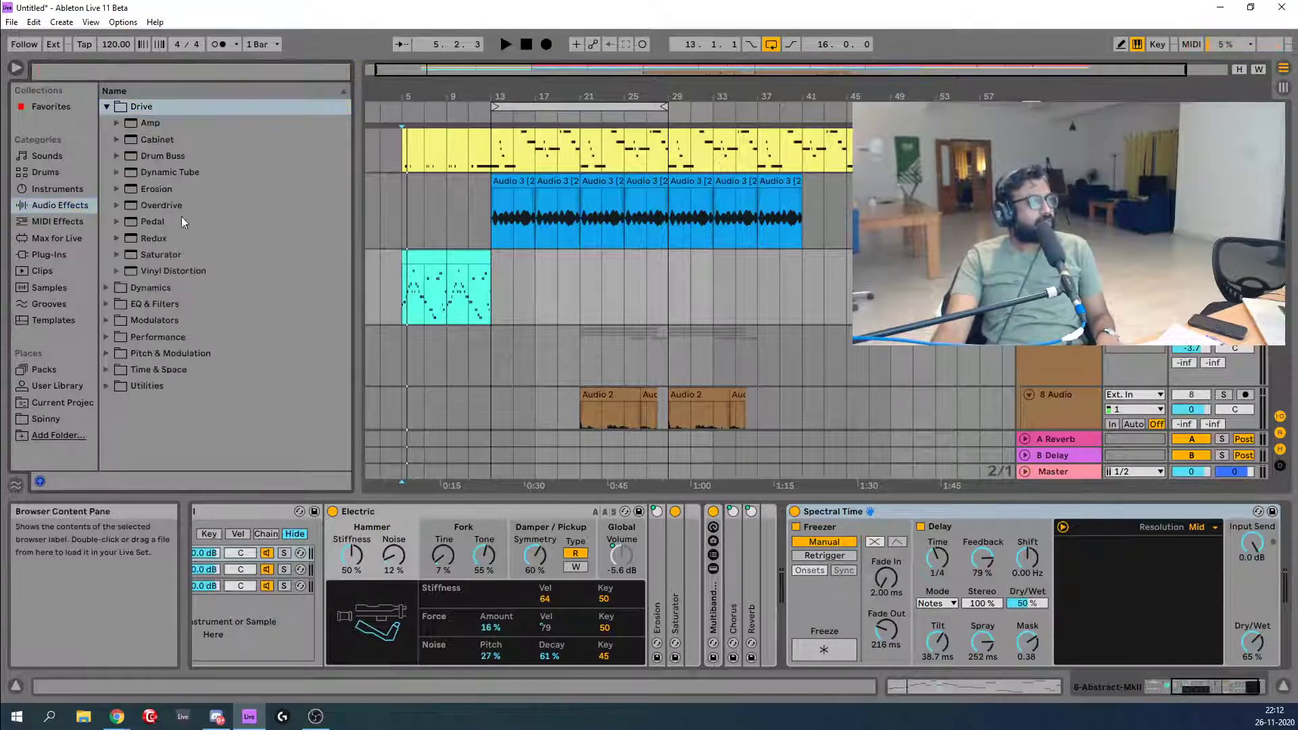
{"action": "left_click", "coordinate": [153, 242]}
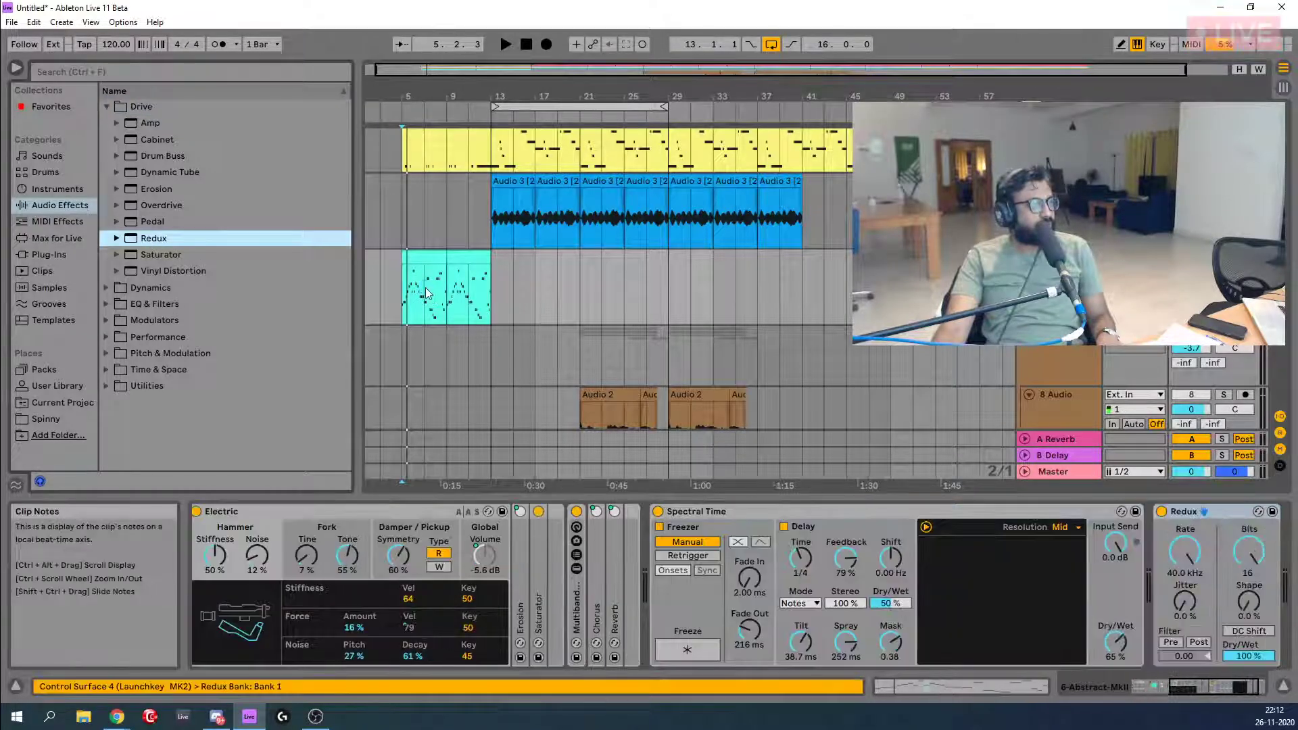
During playback, set Redux to 3.21 kHz rate, 11 bits, 1.1% jitter and 26% shape, briefly trying its filter before leaving it off.
{"action": "key", "text": "space"}
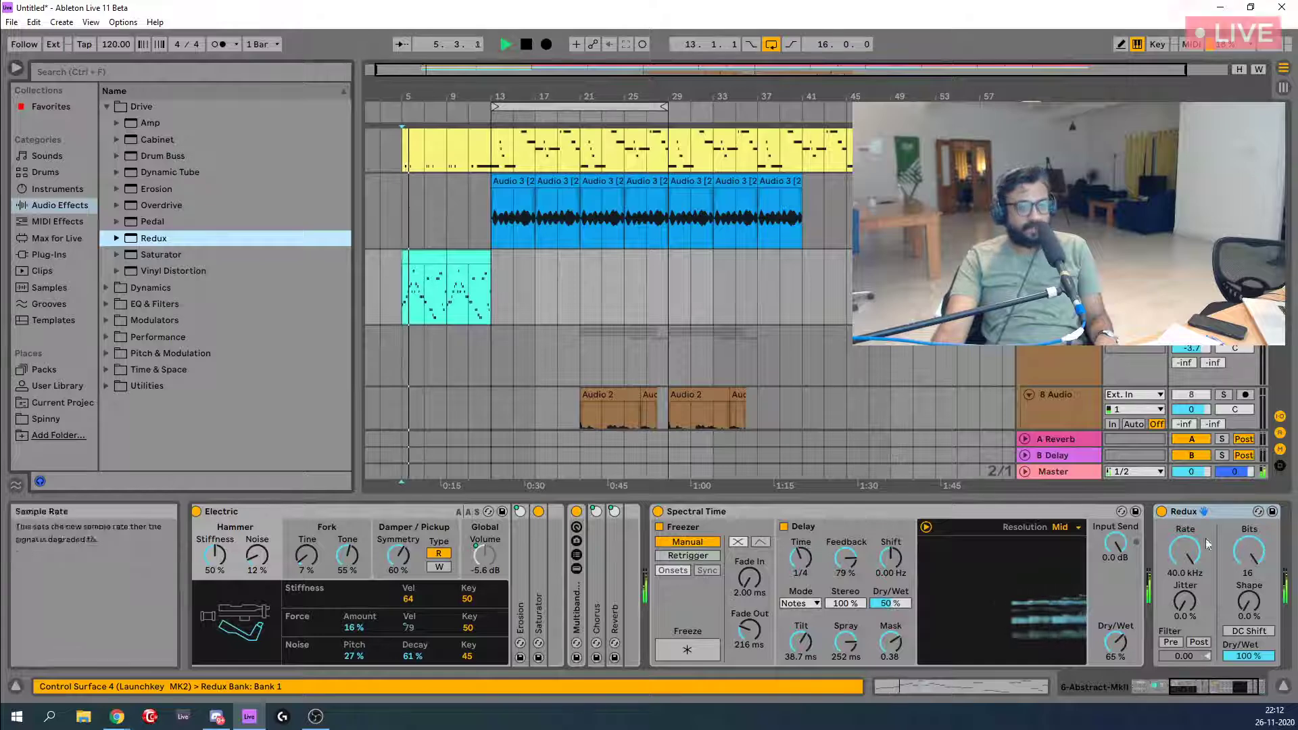
{"action": "left_click_drag", "start_coordinate": [1250, 551], "coordinate": [1185, 602]}
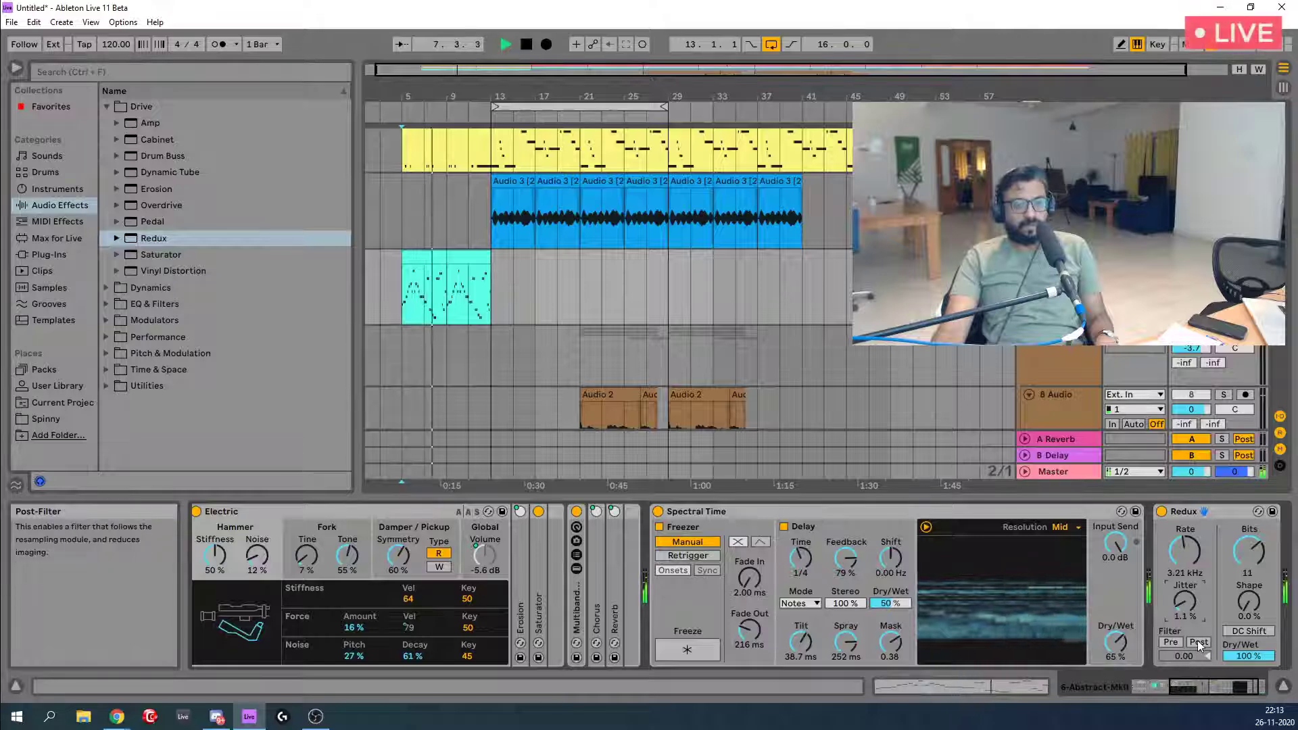
{"action": "left_click", "coordinate": [1170, 643]}
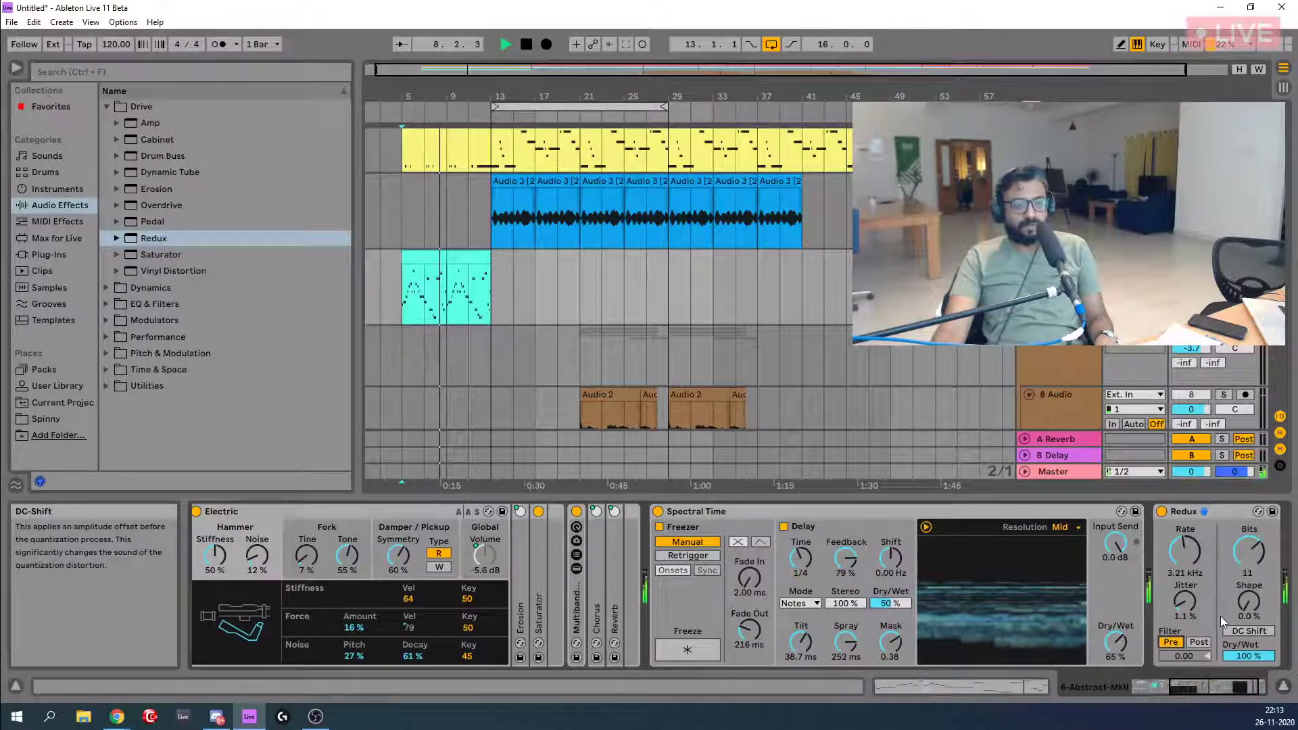
{"action": "left_click", "coordinate": [1197, 643]}
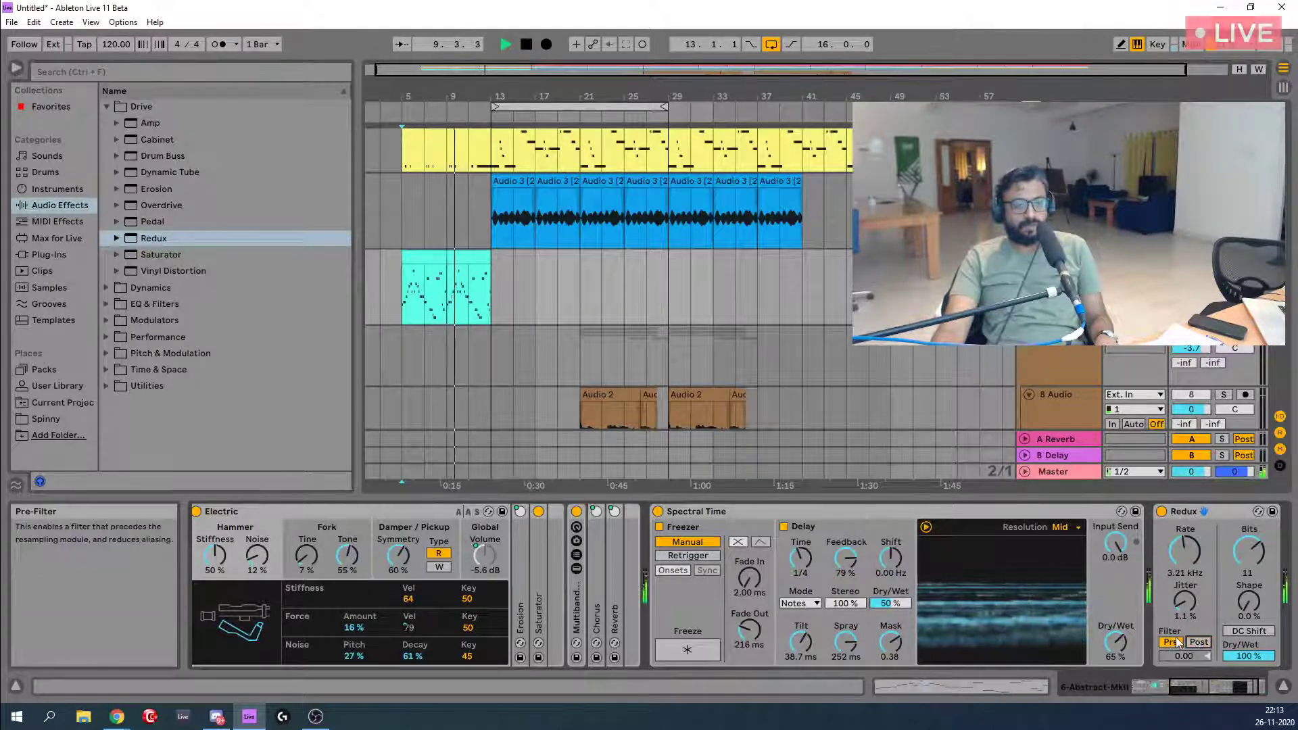
{"action": "left_click", "coordinate": [1197, 643]}
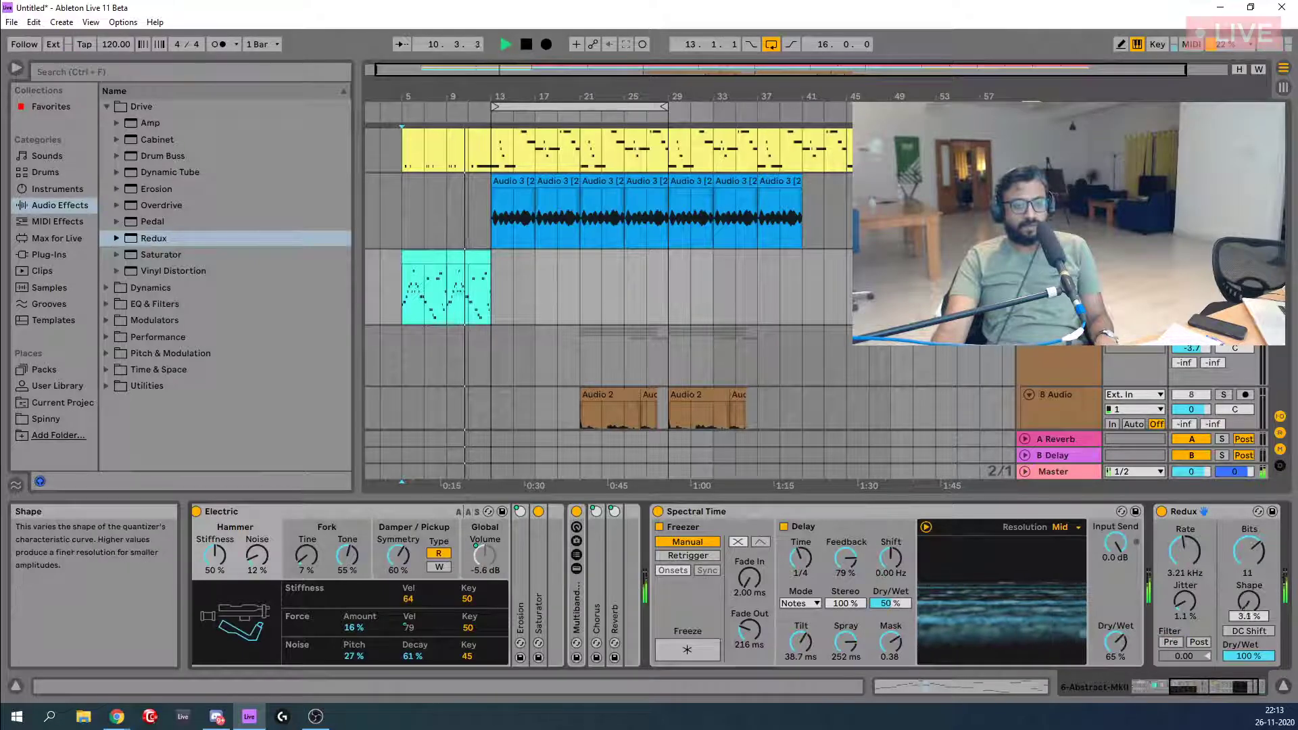
{"action": "left_click_drag", "start_coordinate": [1249, 601], "coordinate": [1249, 582]}
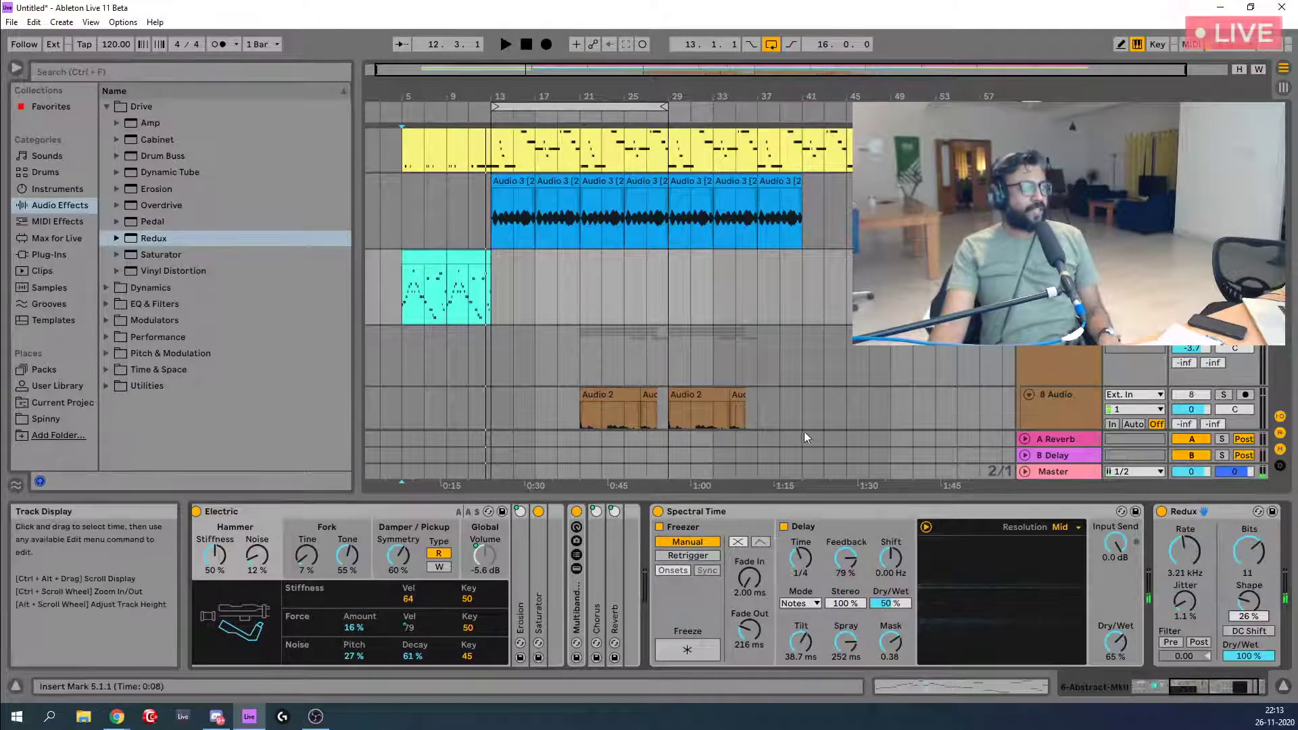
{"action": "key", "text": "space"}
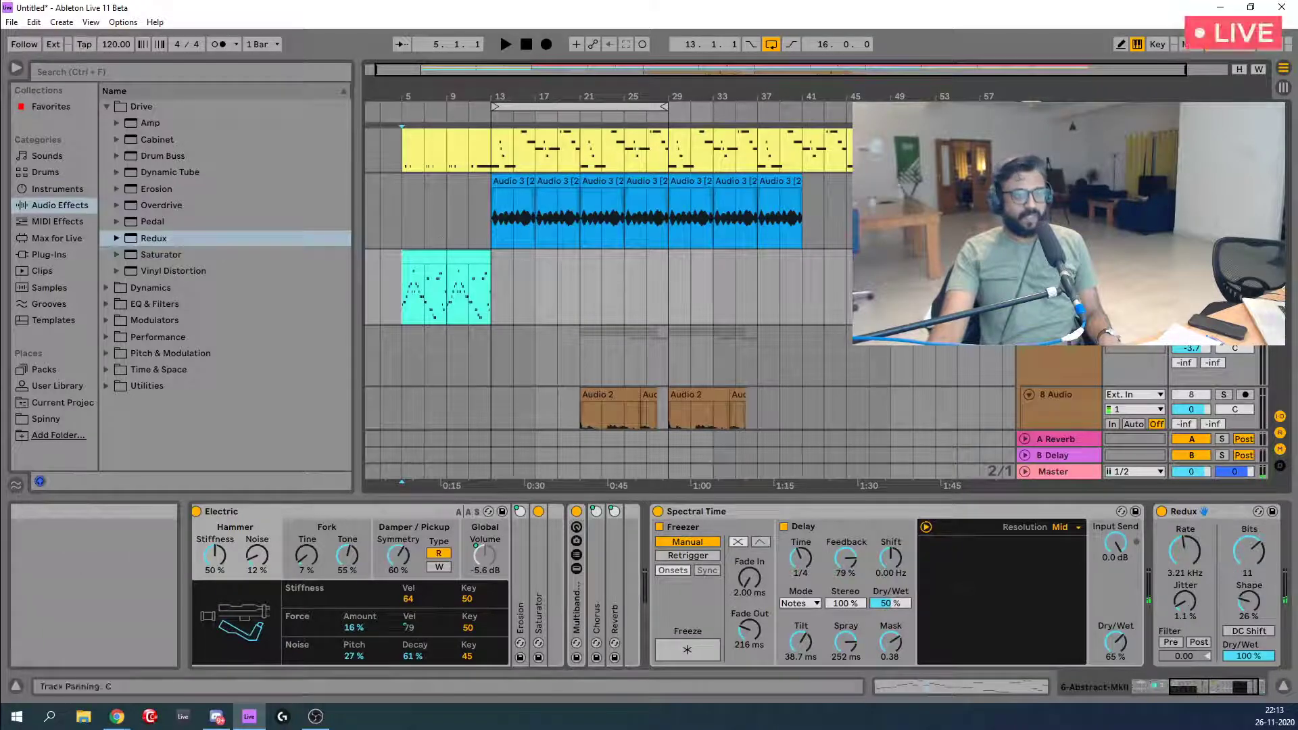
Activate the 8 Audio track and set the 6-Abstract track's volume to -2.0 dB while playing the arrangement from bar 5.
{"action": "left_click", "coordinate": [1192, 395]}
{"action": "key", "text": "space"}
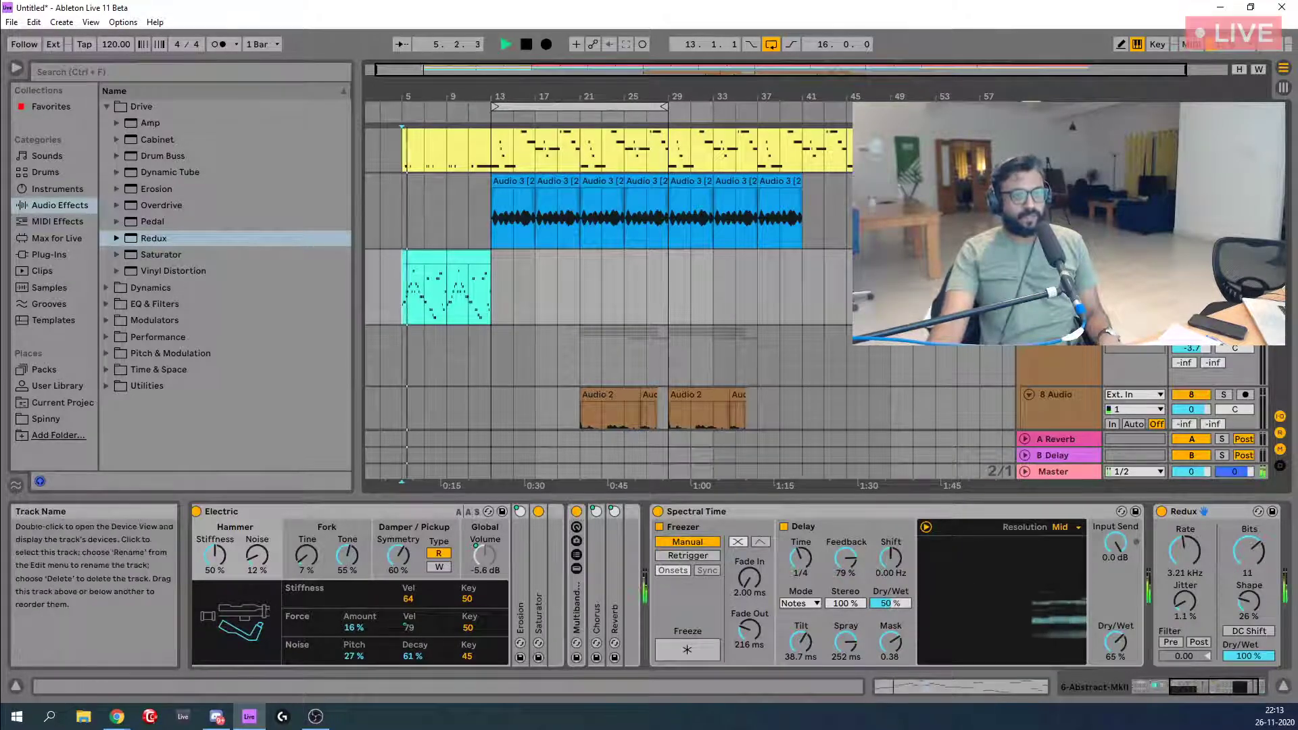
{"action": "left_click_drag", "start_coordinate": [1191, 272], "coordinate": [1192, 280]}
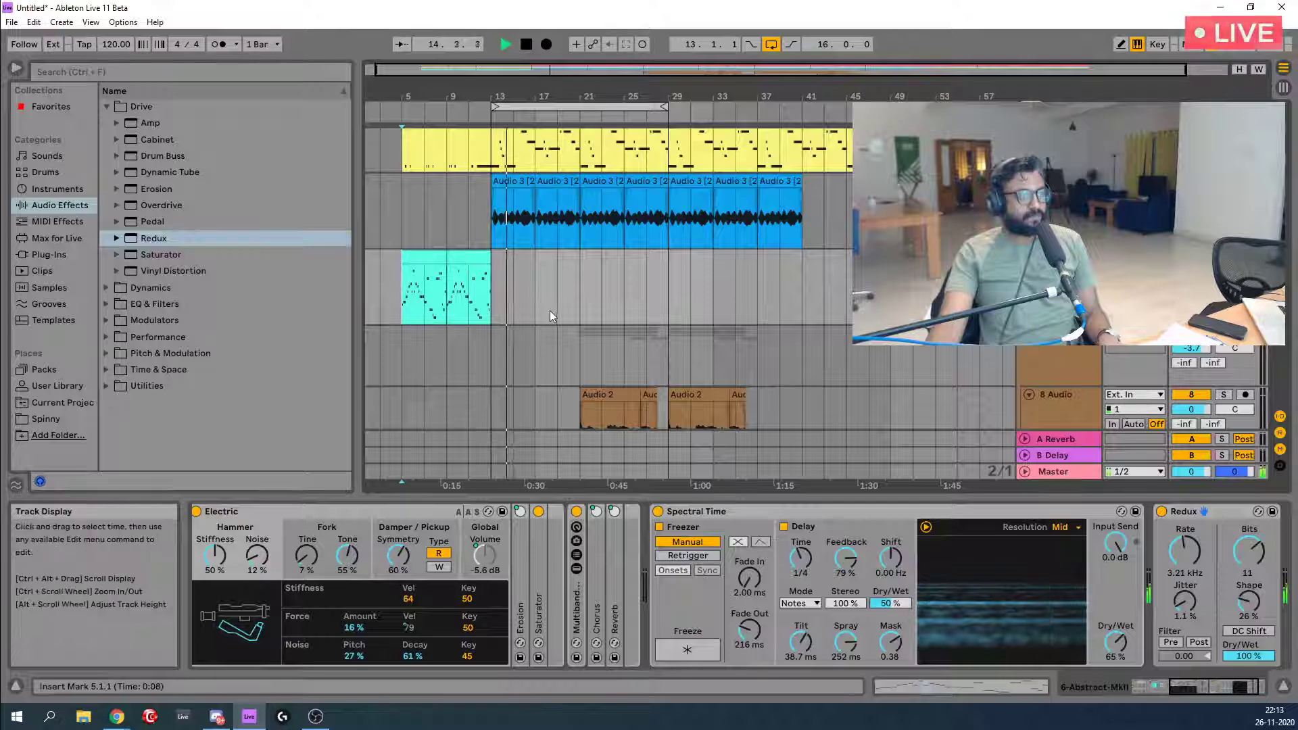
{"action": "scroll", "coordinate": [551, 310], "scroll_direction": "up", "scroll_amount": 3}
{"action": "scroll", "coordinate": [551, 310], "scroll_direction": "up", "scroll_amount": 1}
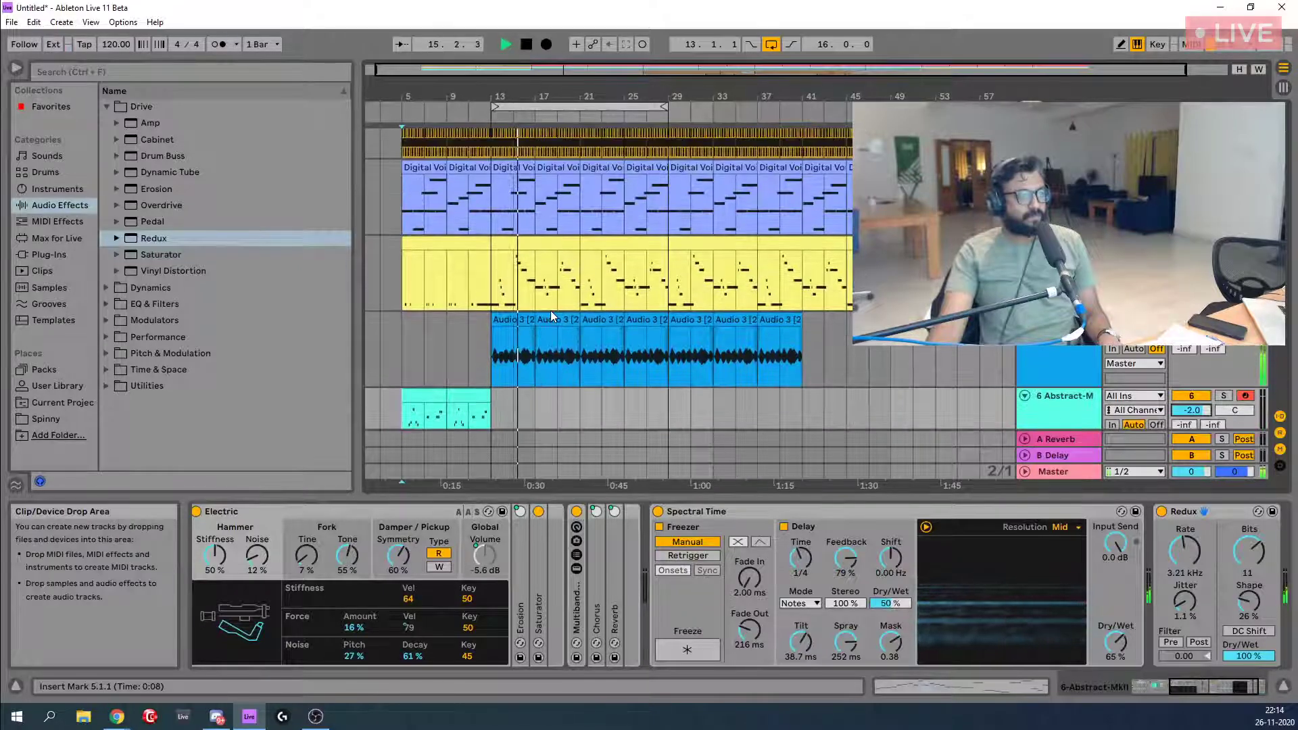
{"action": "scroll", "coordinate": [550, 311], "scroll_direction": "down", "scroll_amount": 2}
{"action": "key", "text": "space"}
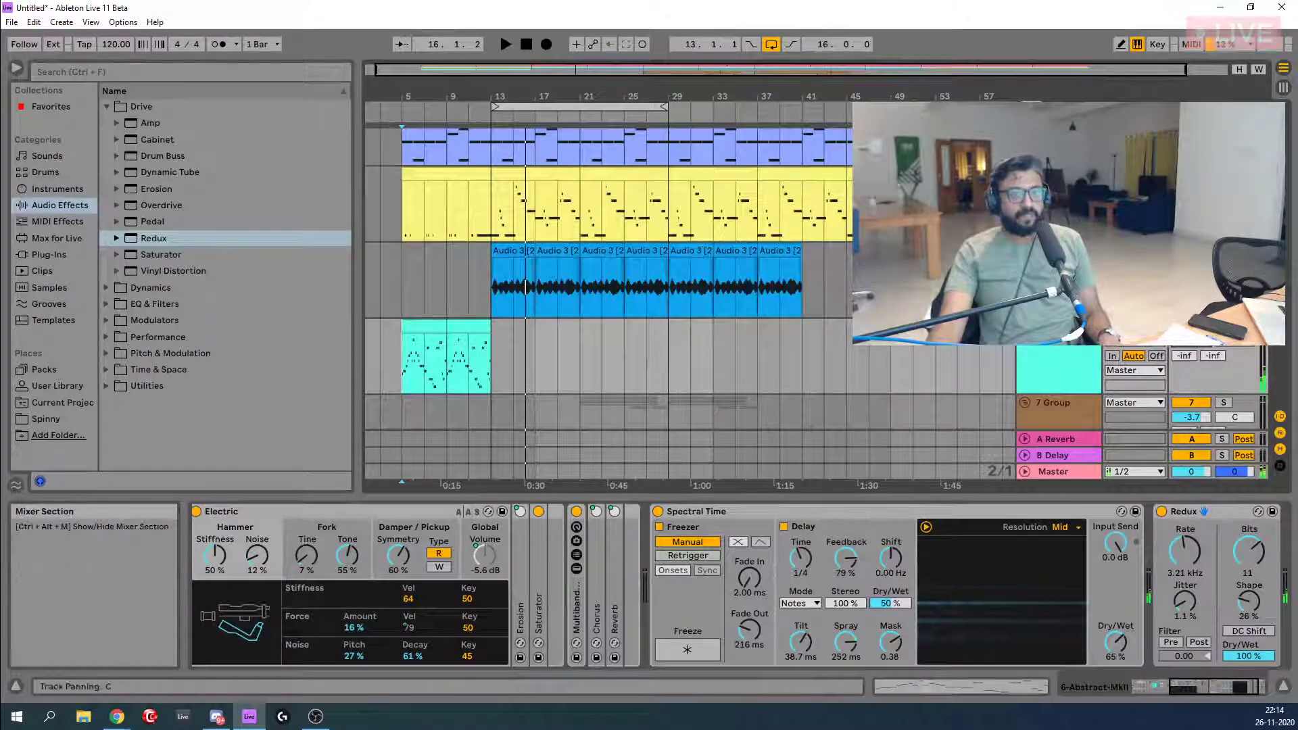
Add the Phaser-Flanger effect from Pitch & Modulation to the blue Audio 3 track, after Vocal Spread.
{"action": "left_click", "coordinate": [105, 107]}
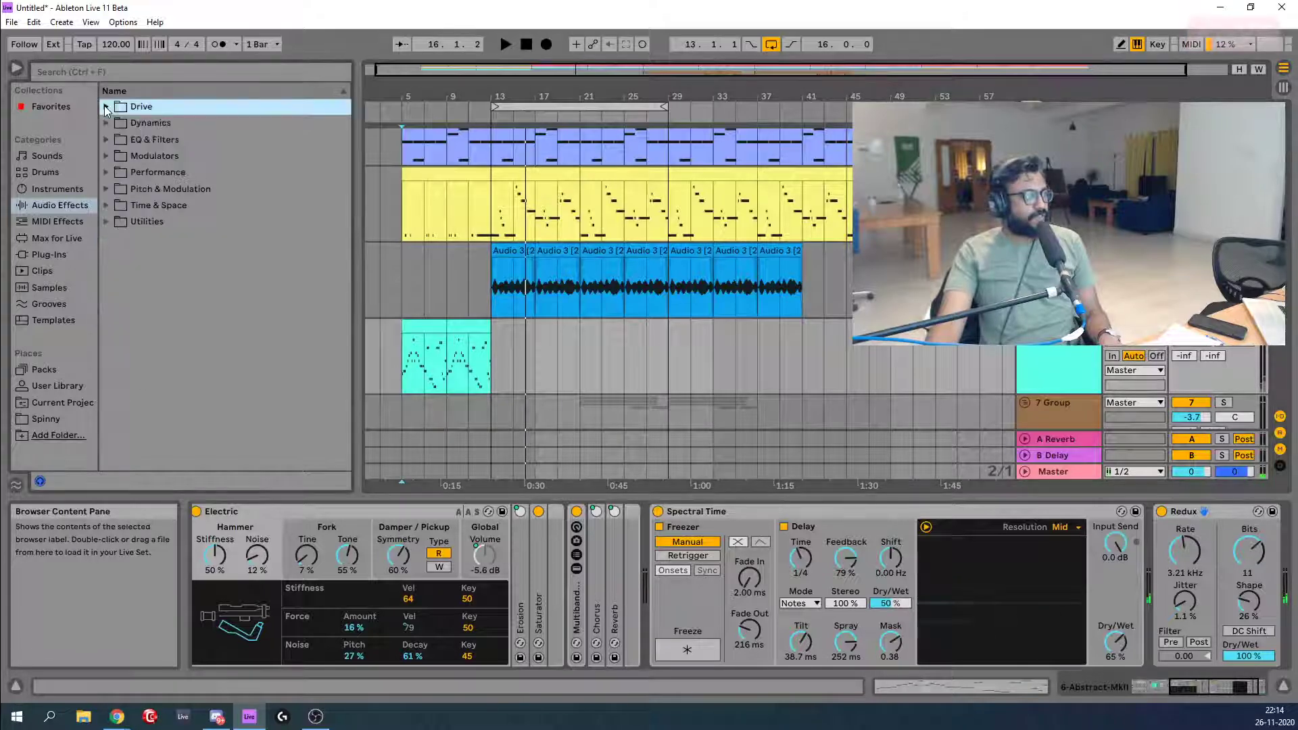
{"action": "left_click", "coordinate": [107, 187]}
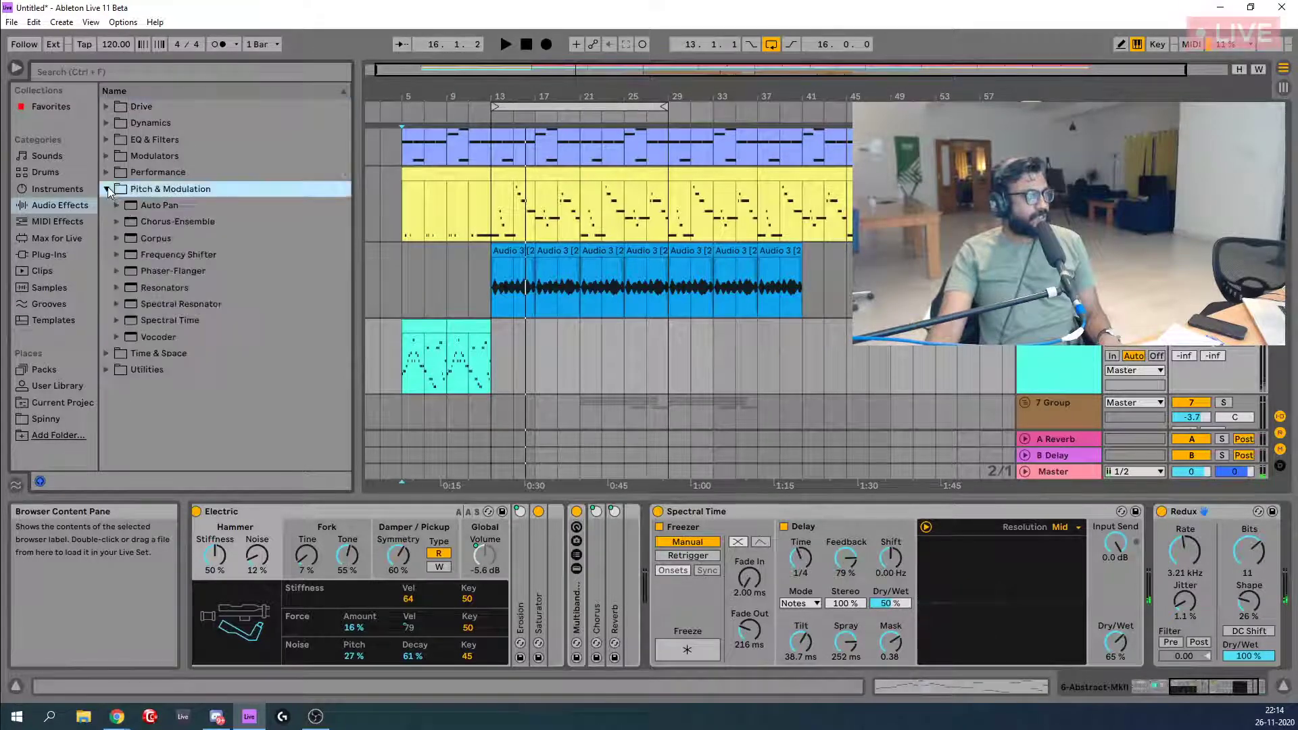
{"action": "left_click", "coordinate": [204, 273]}
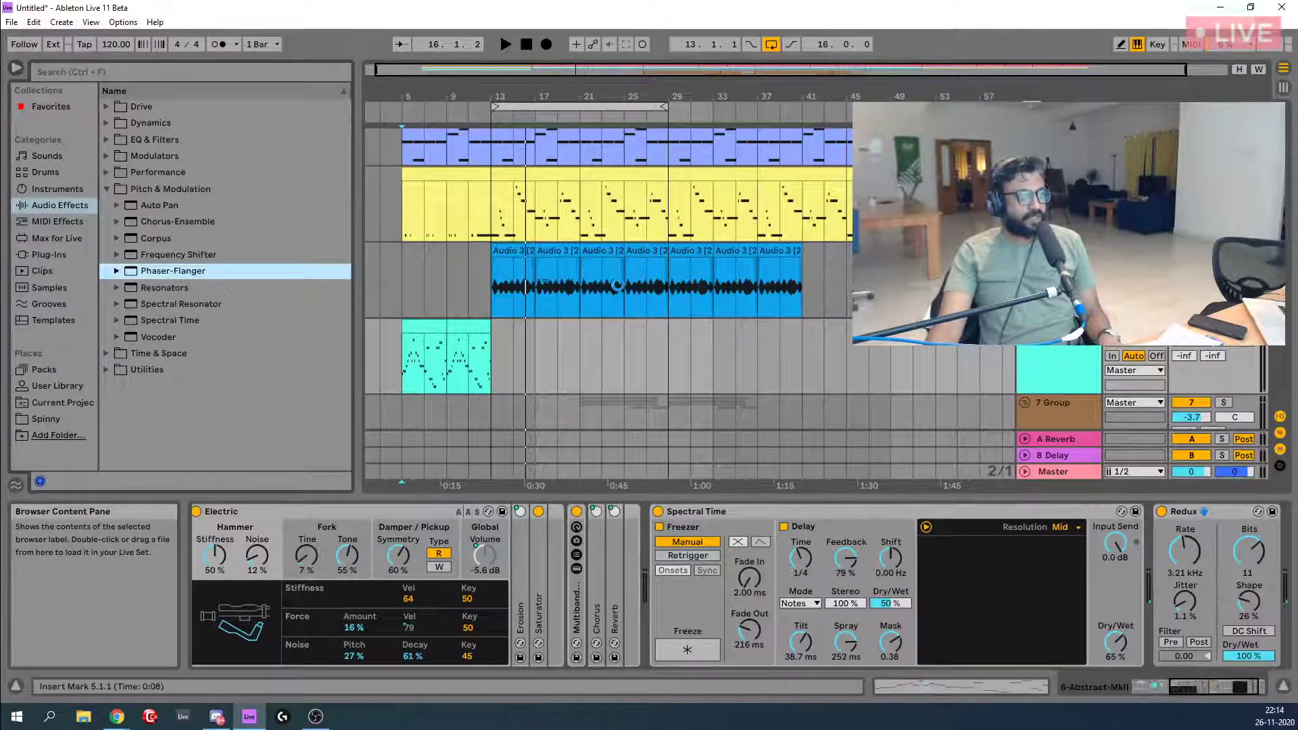
{"action": "left_click_drag", "start_coordinate": [617, 286], "coordinate": [618, 289]}
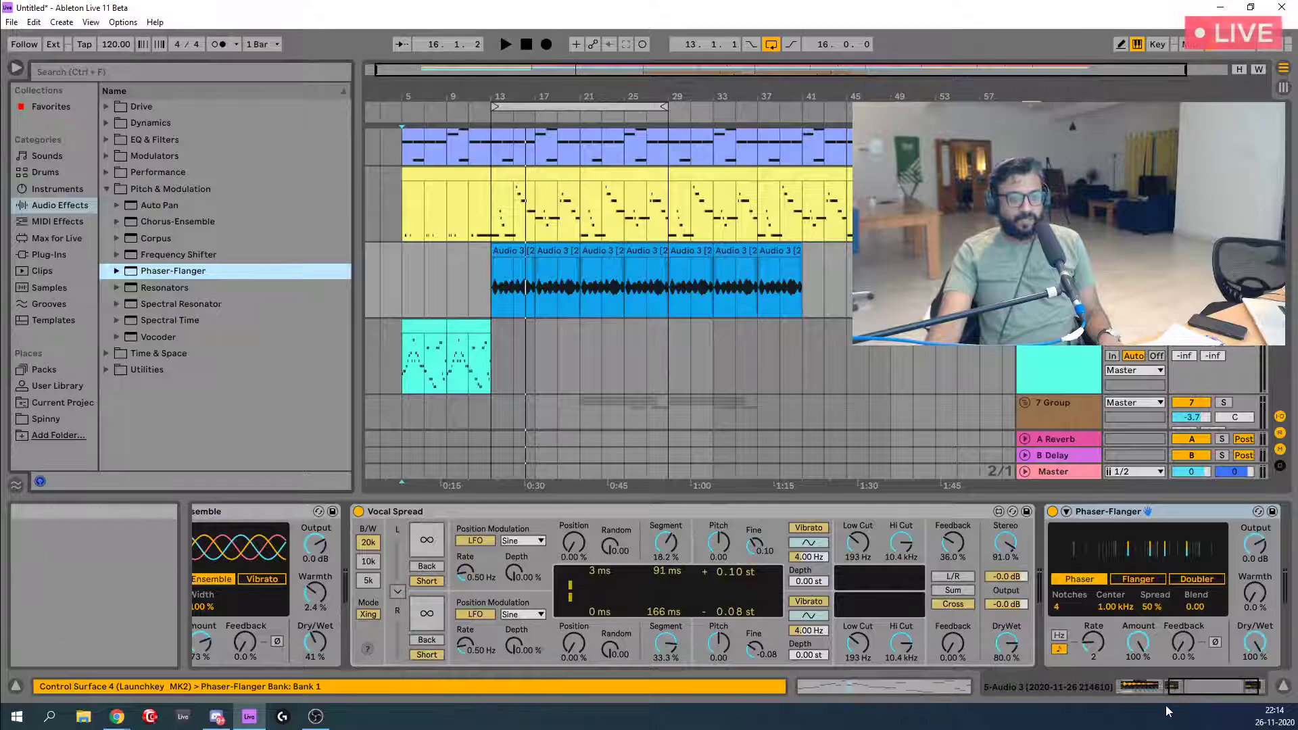
Play the arrangement from bar 13 and set the Phaser-Flanger's output gain to 1.7 dB.
{"action": "left_click", "coordinate": [1210, 687]}
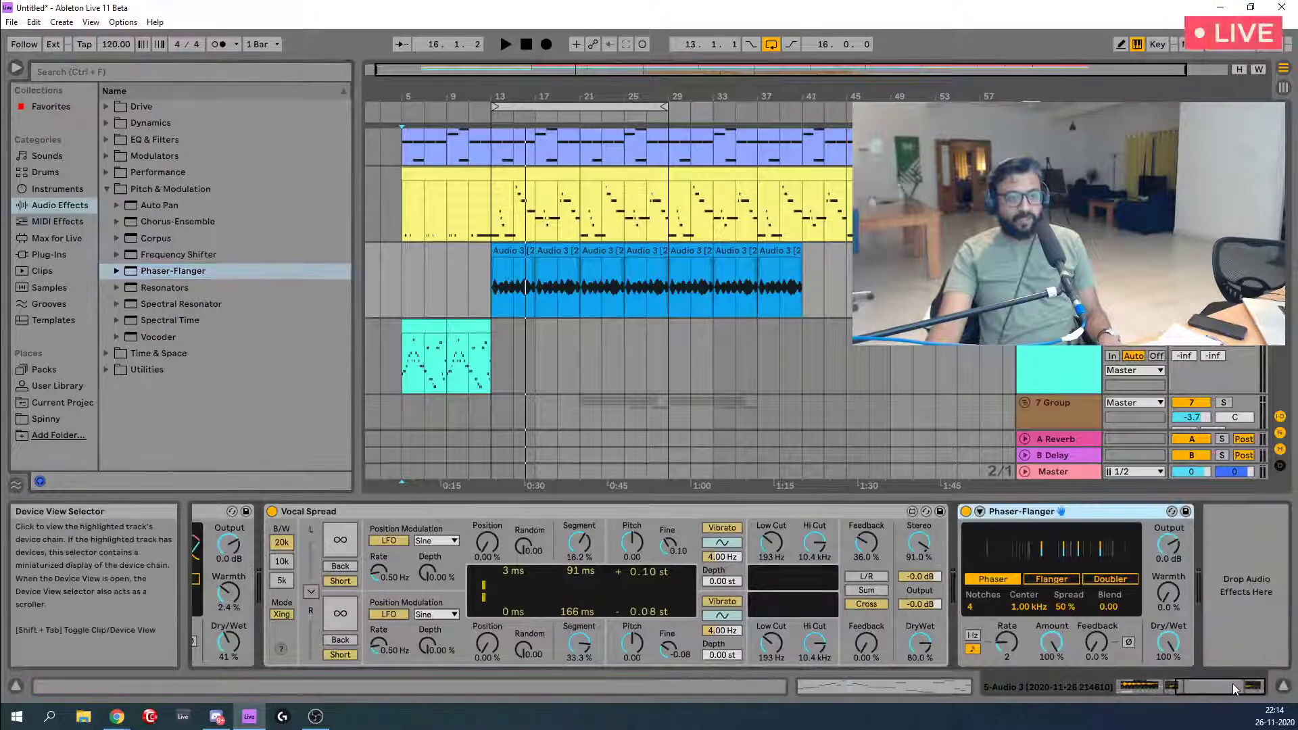
{"action": "key", "text": "space"}
{"action": "key", "text": "space"}
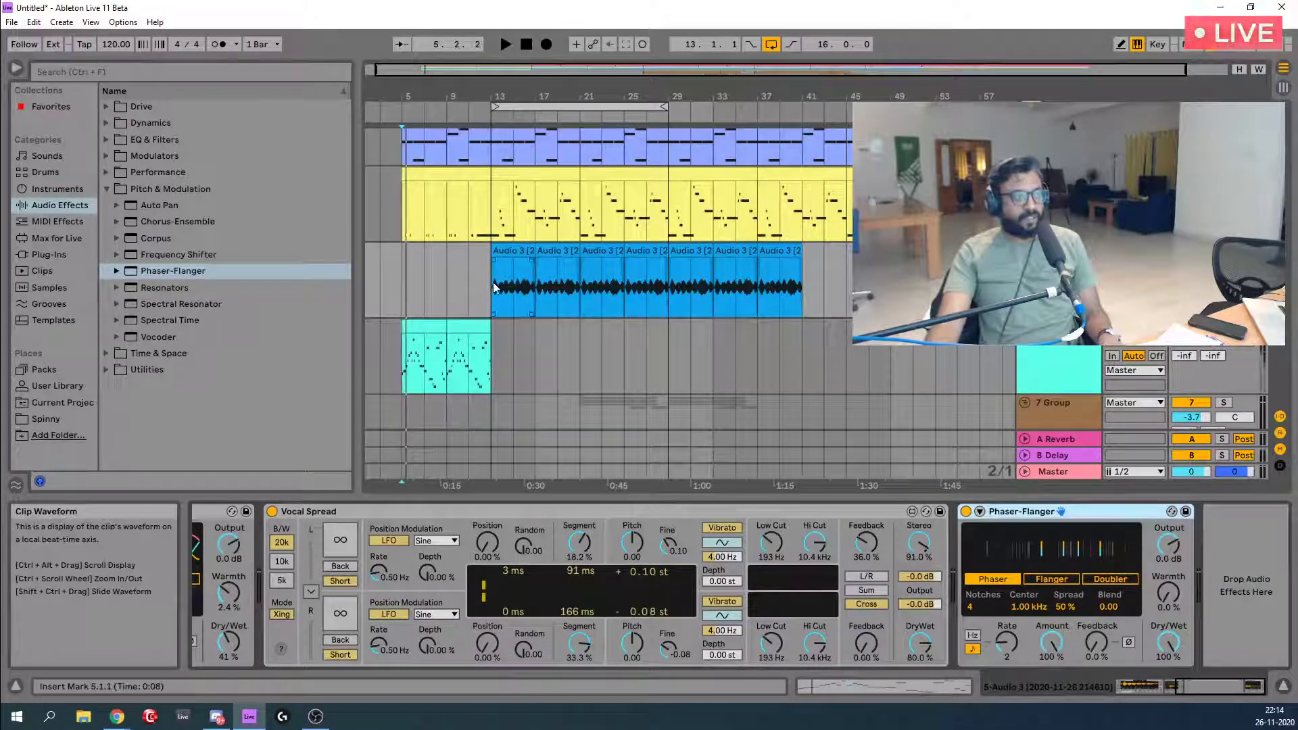
{"action": "left_click", "coordinate": [490, 290]}
{"action": "key", "text": "space"}
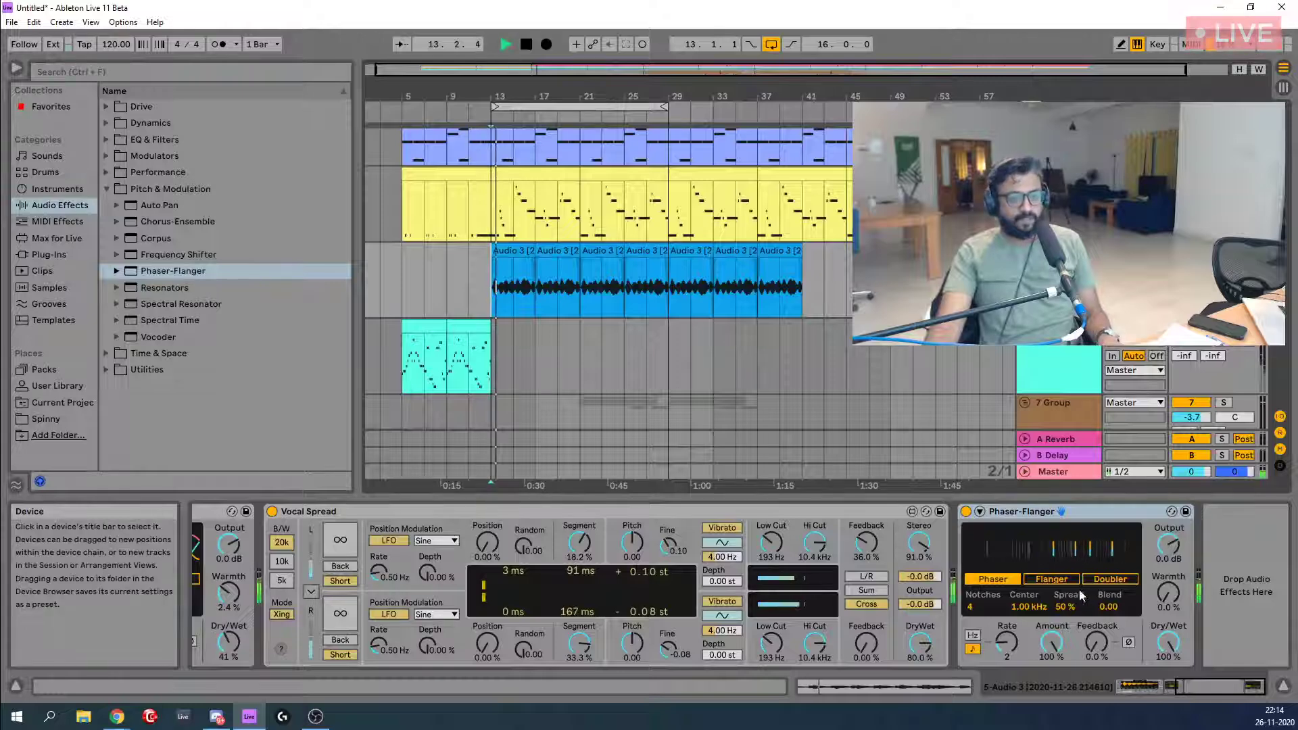
{"action": "left_click_drag", "start_coordinate": [1169, 544], "coordinate": [1169, 534]}
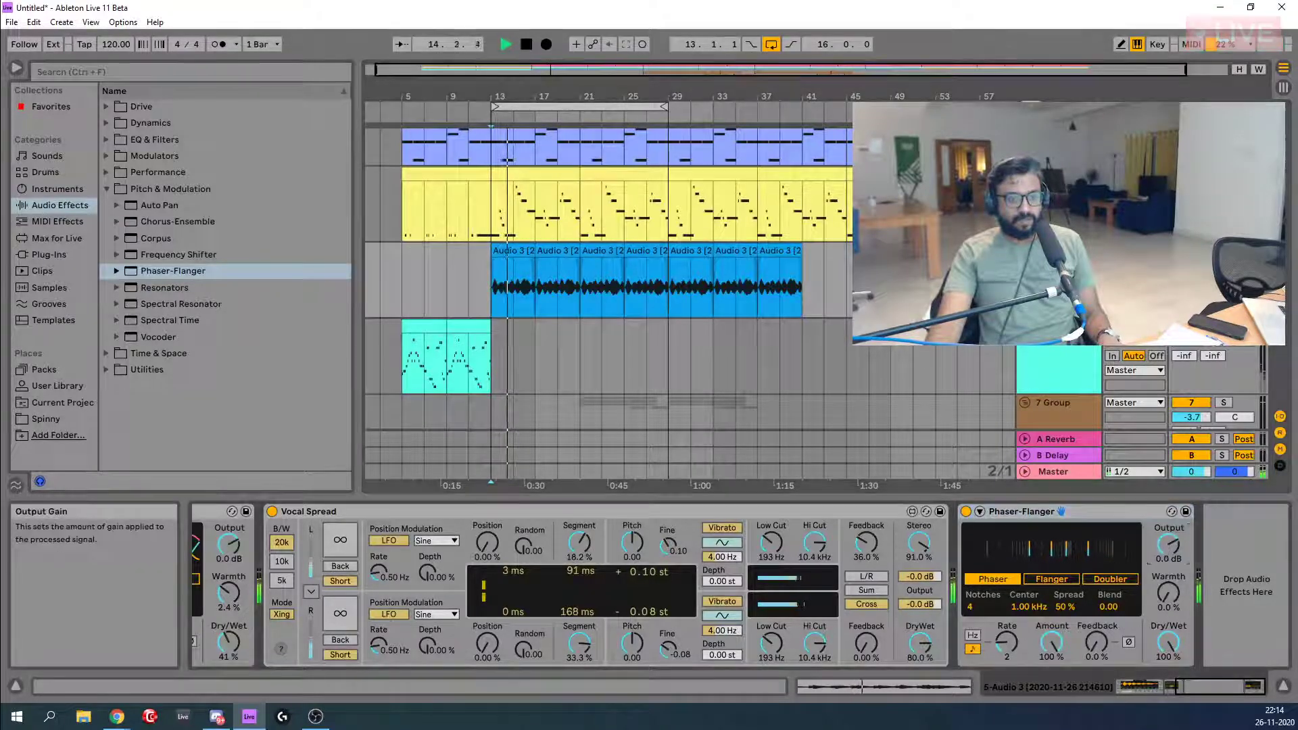
After trying Flanger mode during playback, set the Phaser-Flanger to Doubler with rate 1, amount 24% and feedback 31%.
{"action": "left_click", "coordinate": [1049, 578]}
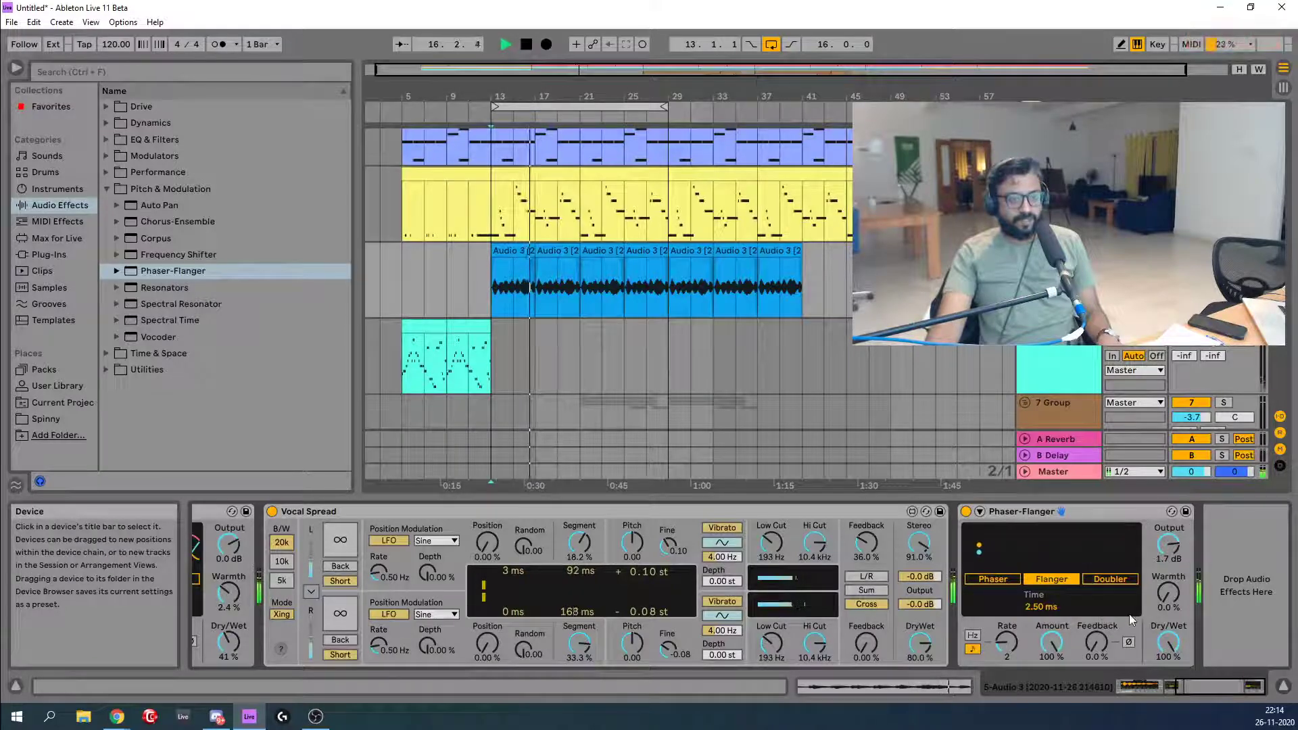
{"action": "left_click", "coordinate": [1052, 645]}
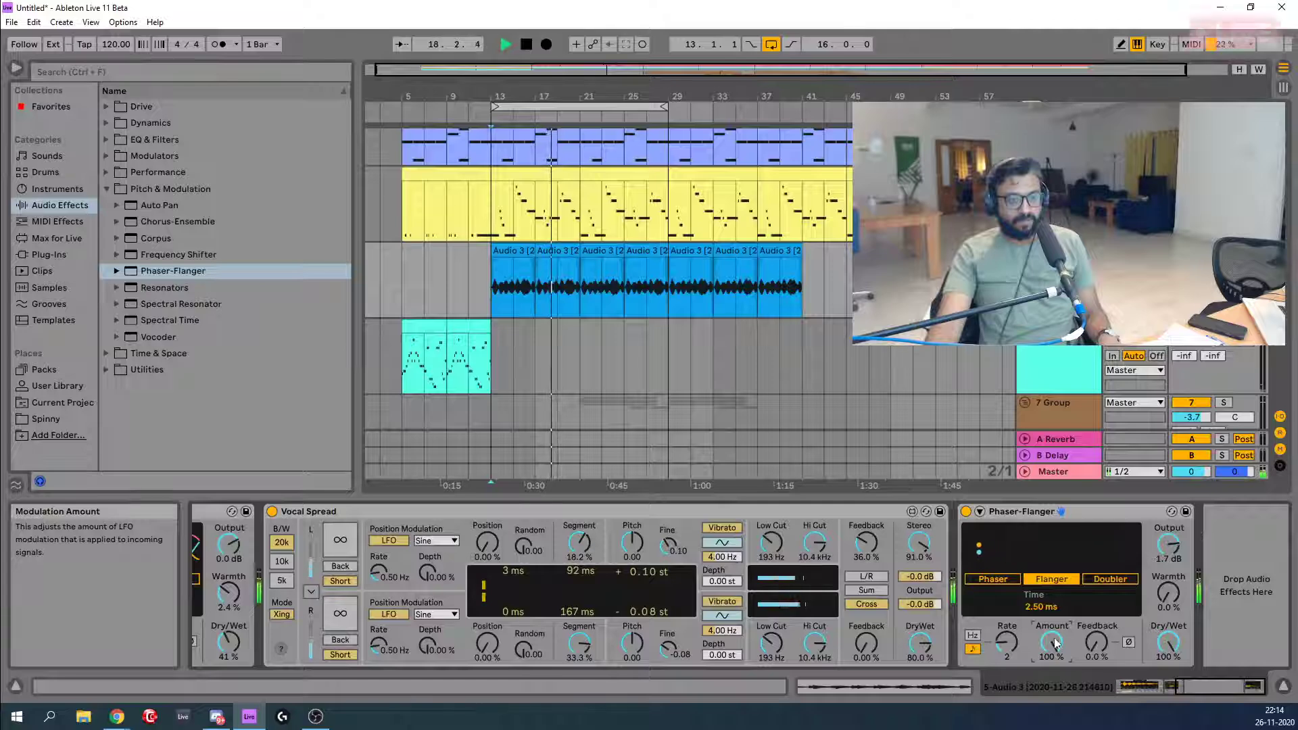
{"action": "mouse_move", "coordinate": [1096, 642]}
{"action": "left_mouse_down"}
{"action": "mouse_move", "coordinate": [1096, 597]}
{"action": "mouse_move", "coordinate": [1104, 646]}
{"action": "left_mouse_up"}
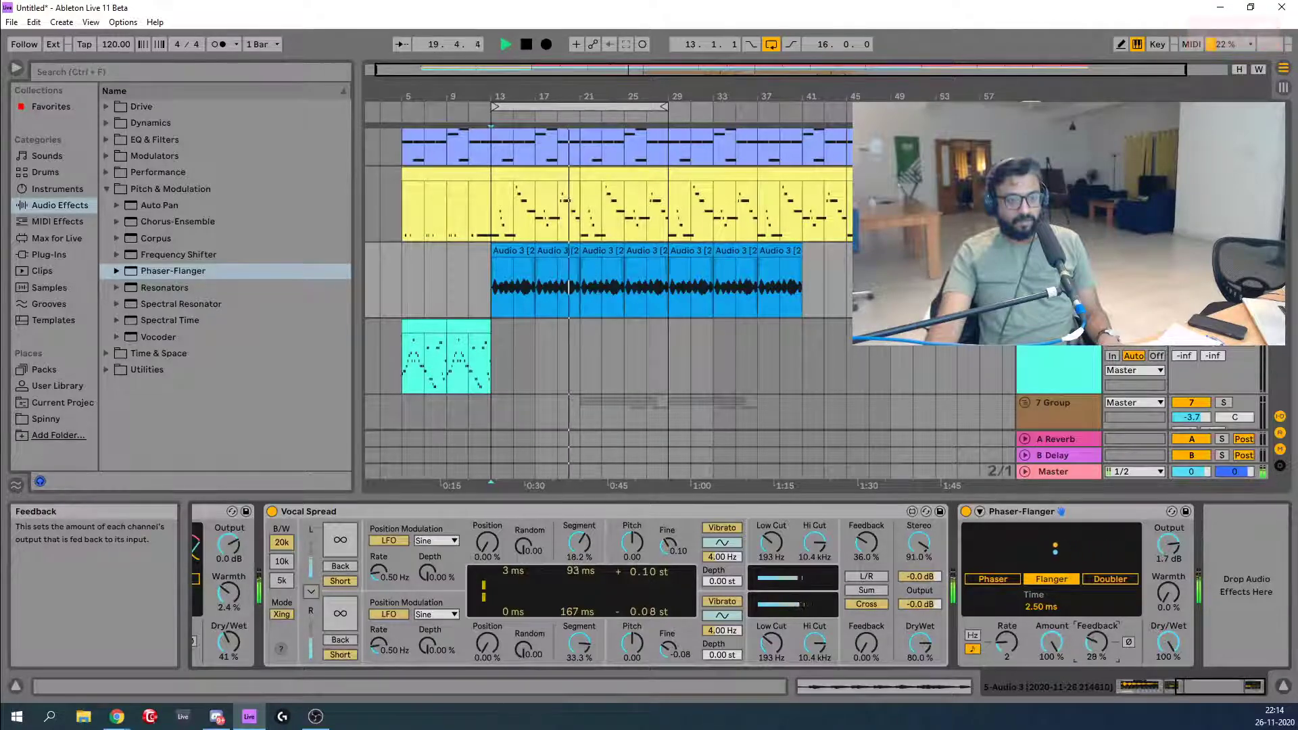
{"action": "left_click", "coordinate": [1116, 582]}
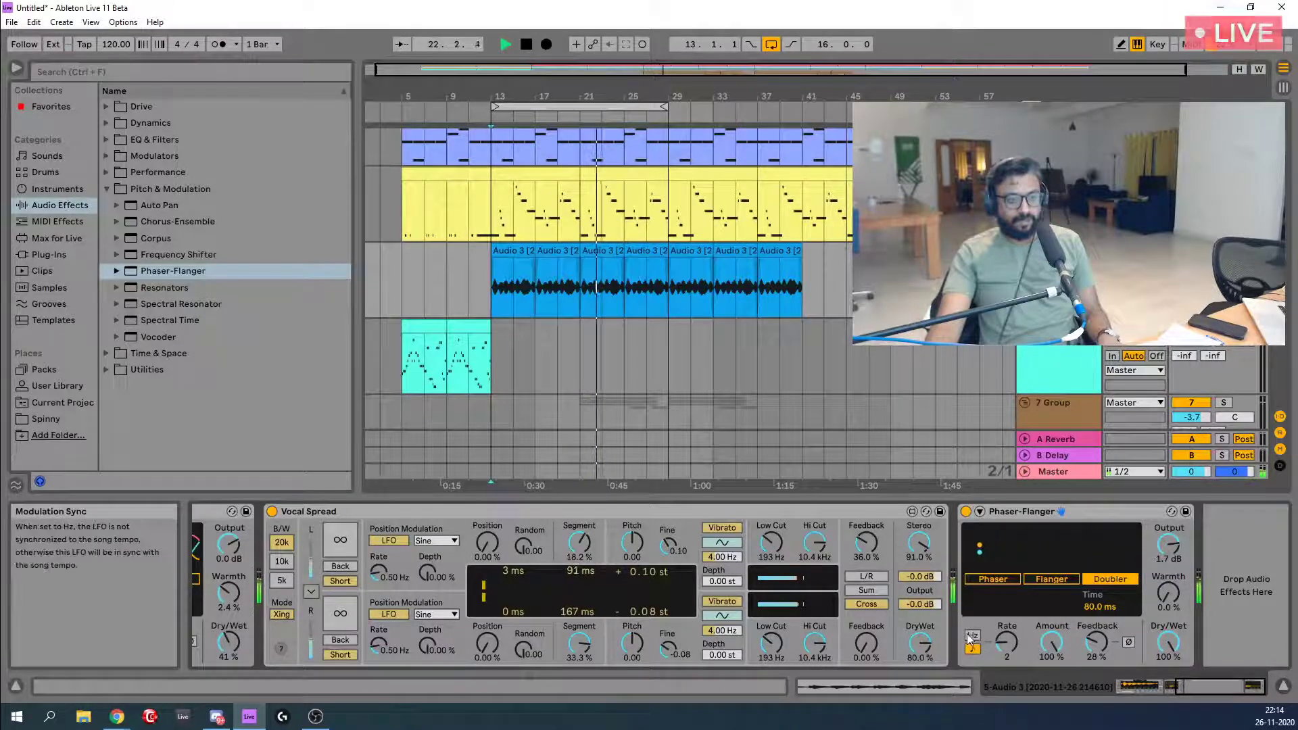
{"action": "left_click_drag", "start_coordinate": [1007, 642], "coordinate": [1007, 649]}
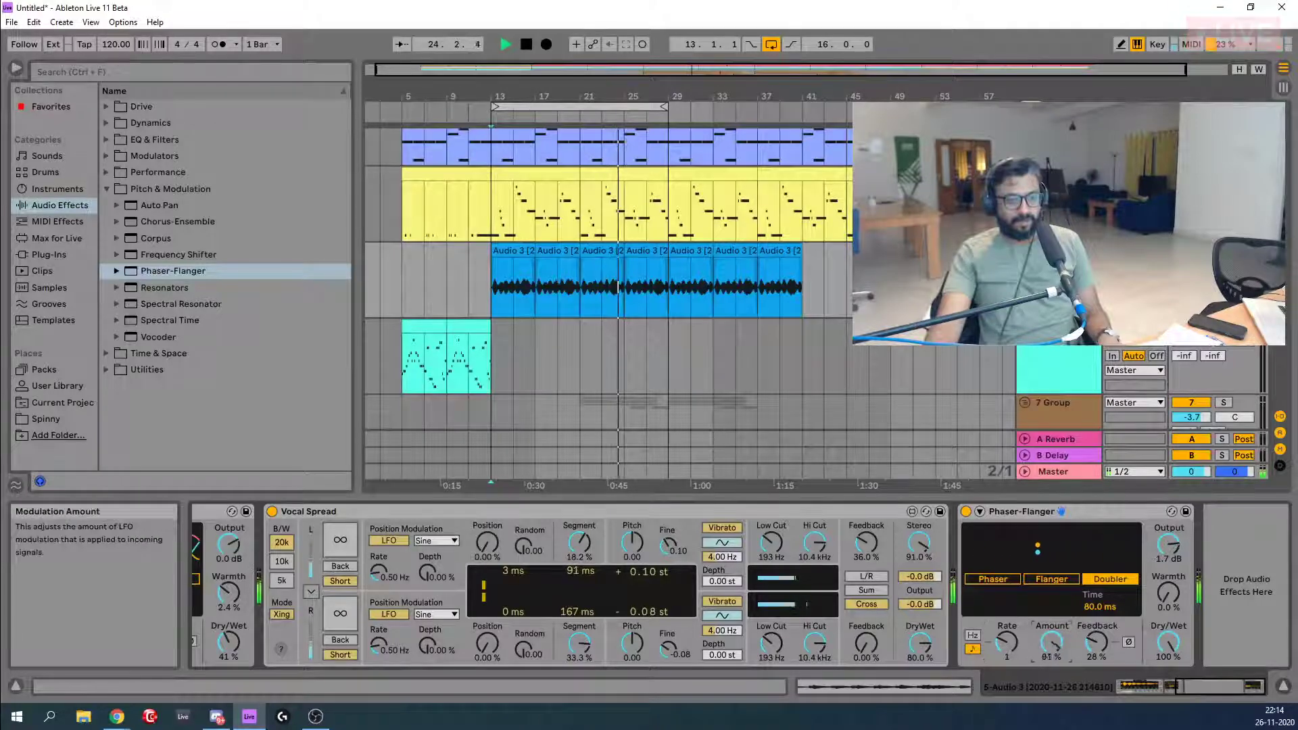
{"action": "left_click_drag", "start_coordinate": [1052, 642], "coordinate": [1096, 643]}
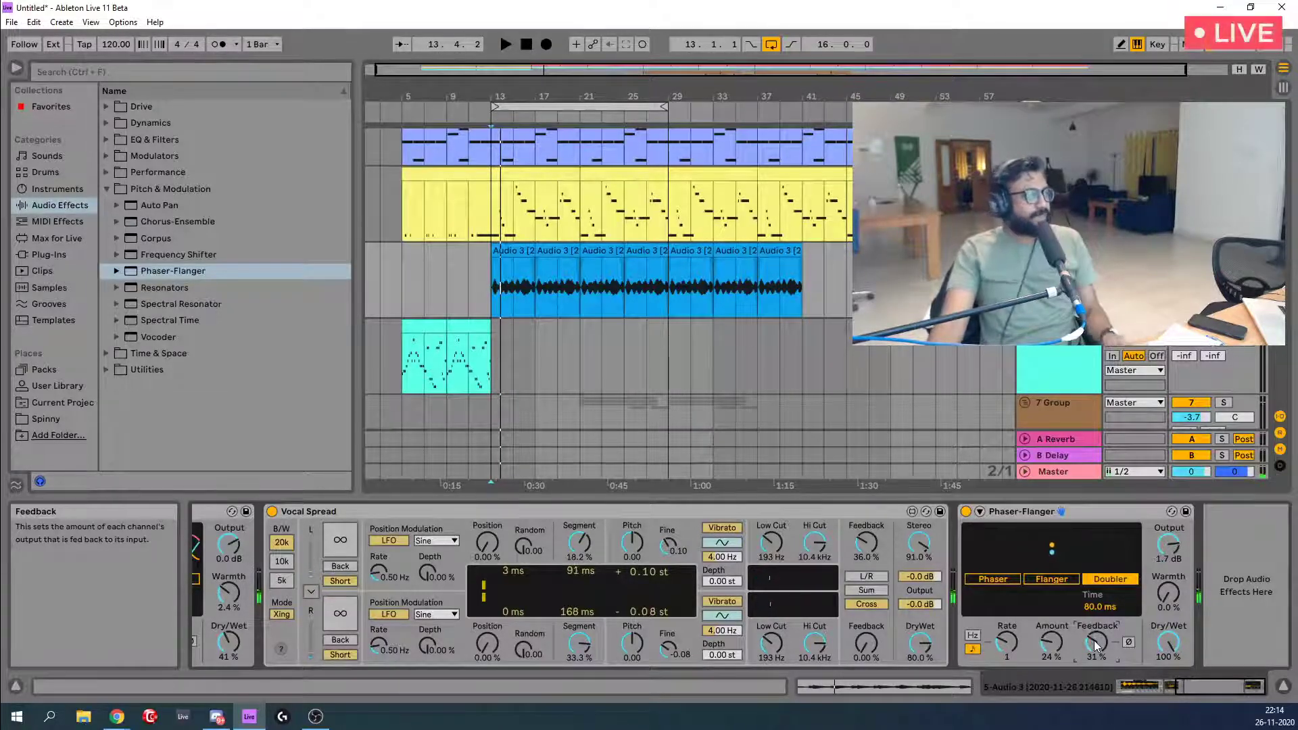
Switch to Chrome and review the What's new in Live 11 article from its closing sections back up to the feature availability table.
{"action": "key", "text": "alt+Tab"}
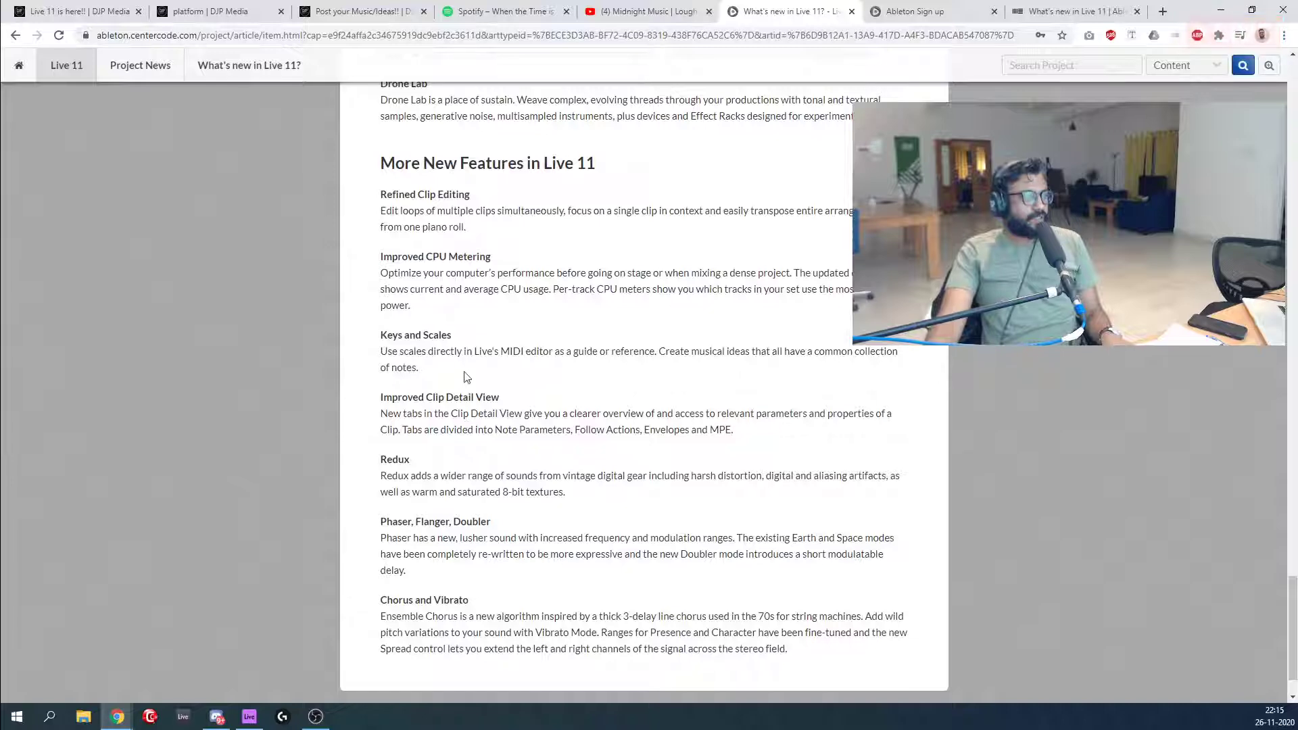
{"action": "scroll", "coordinate": [659, 491], "scroll_direction": "up", "scroll_amount": 8}
{"action": "scroll", "coordinate": [659, 491], "scroll_direction": "up", "scroll_amount": 1}
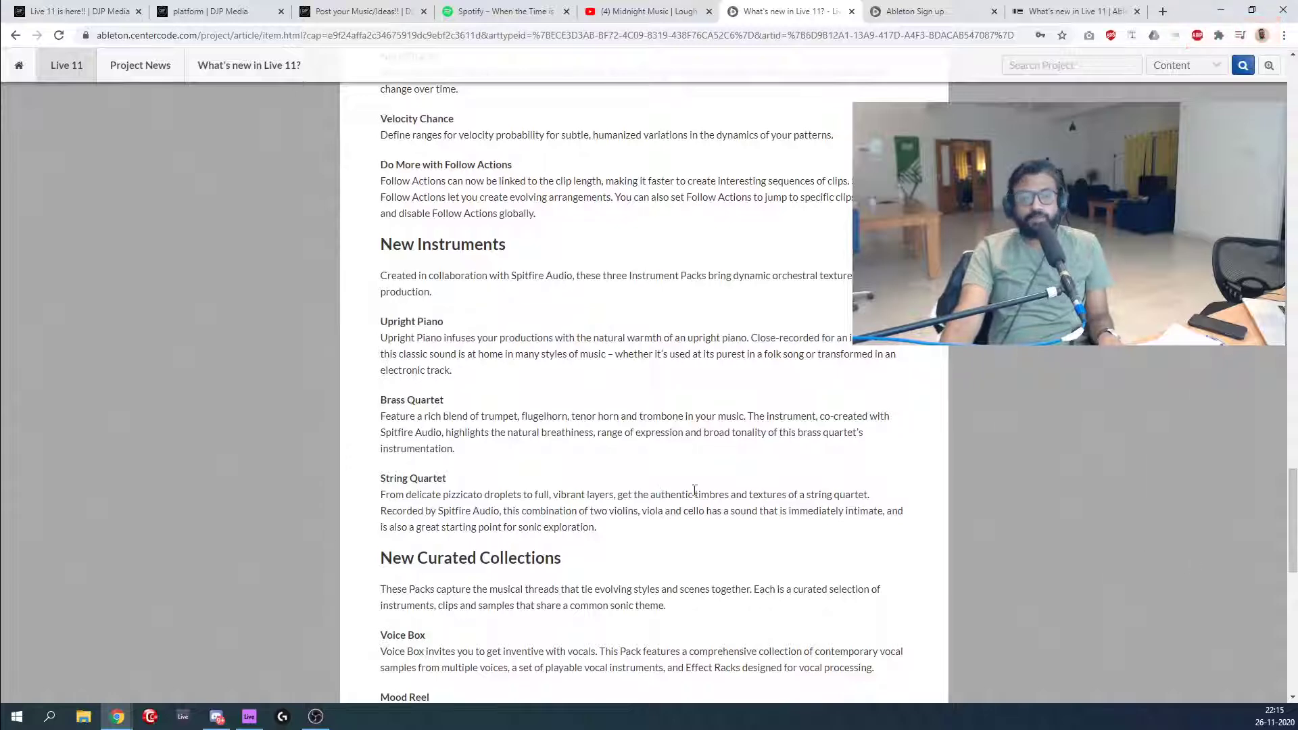
{"action": "scroll", "coordinate": [585, 445], "scroll_direction": "up", "scroll_amount": 2}
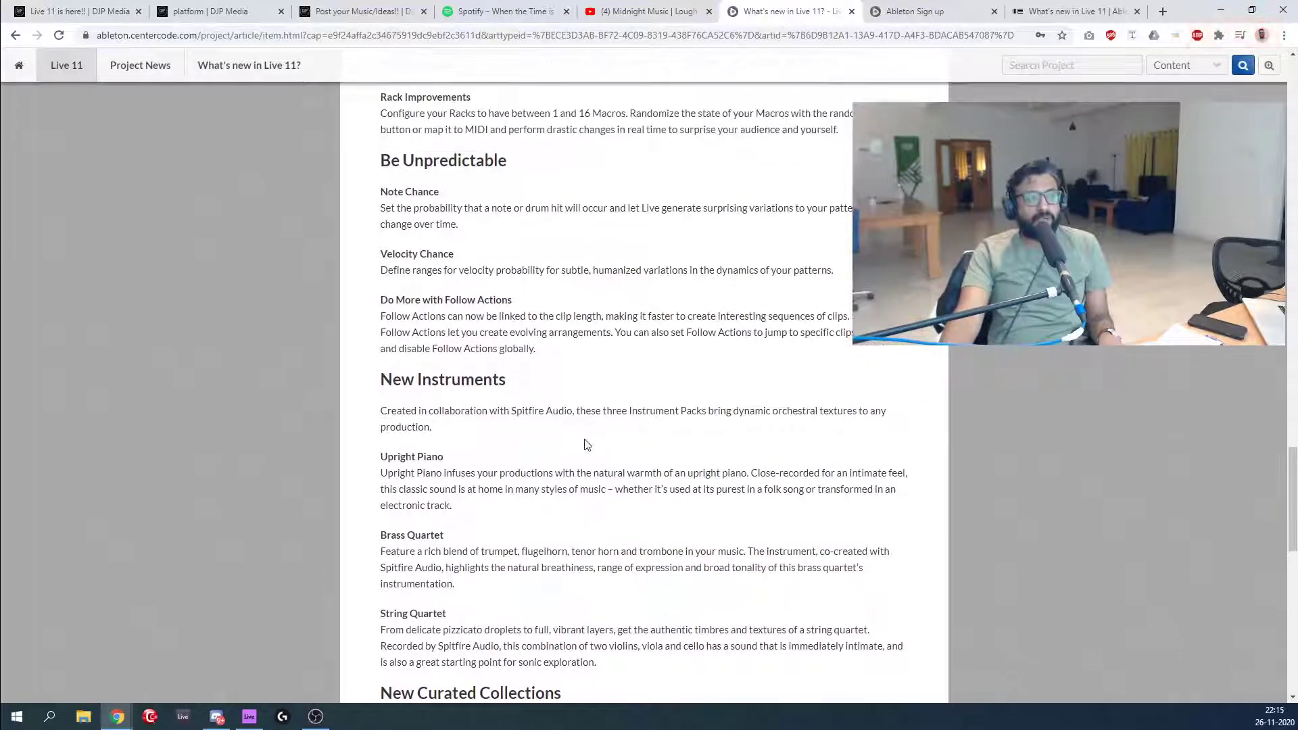
{"action": "scroll", "coordinate": [586, 444], "scroll_direction": "up", "scroll_amount": 4}
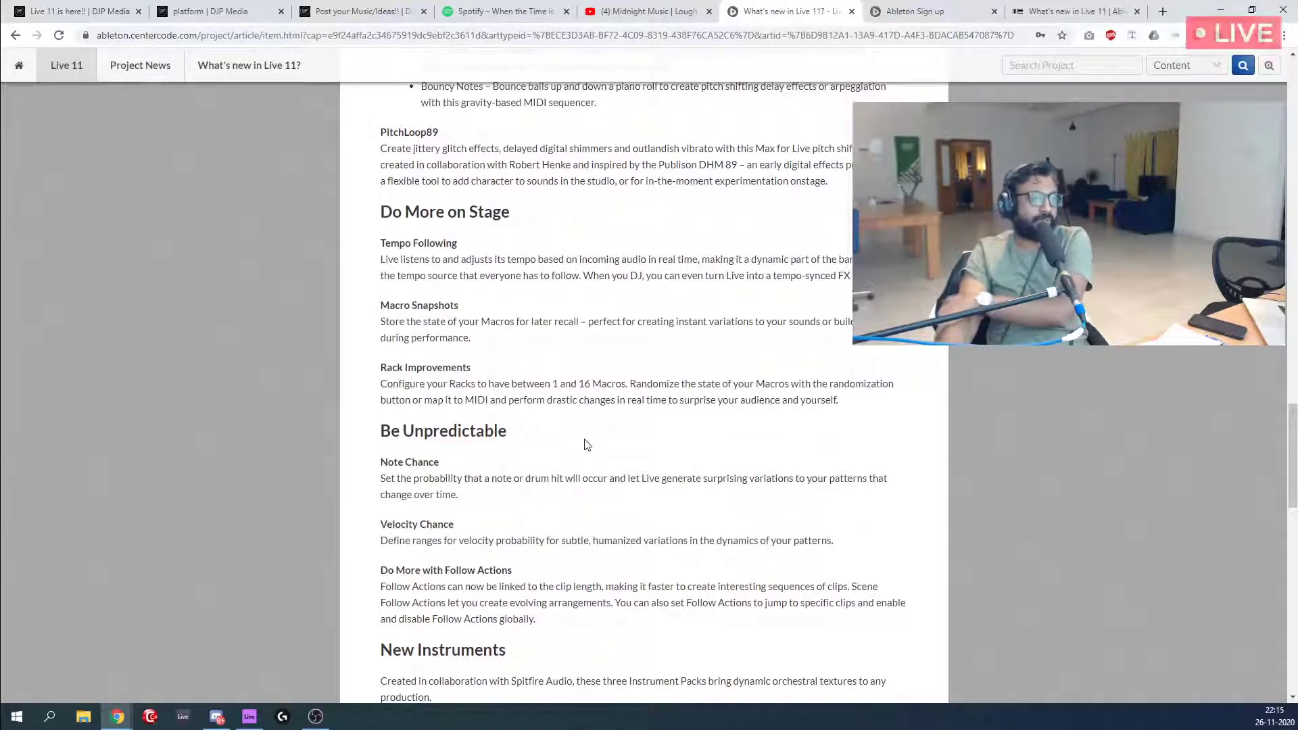
{"action": "scroll", "coordinate": [585, 444], "scroll_direction": "up", "scroll_amount": 6}
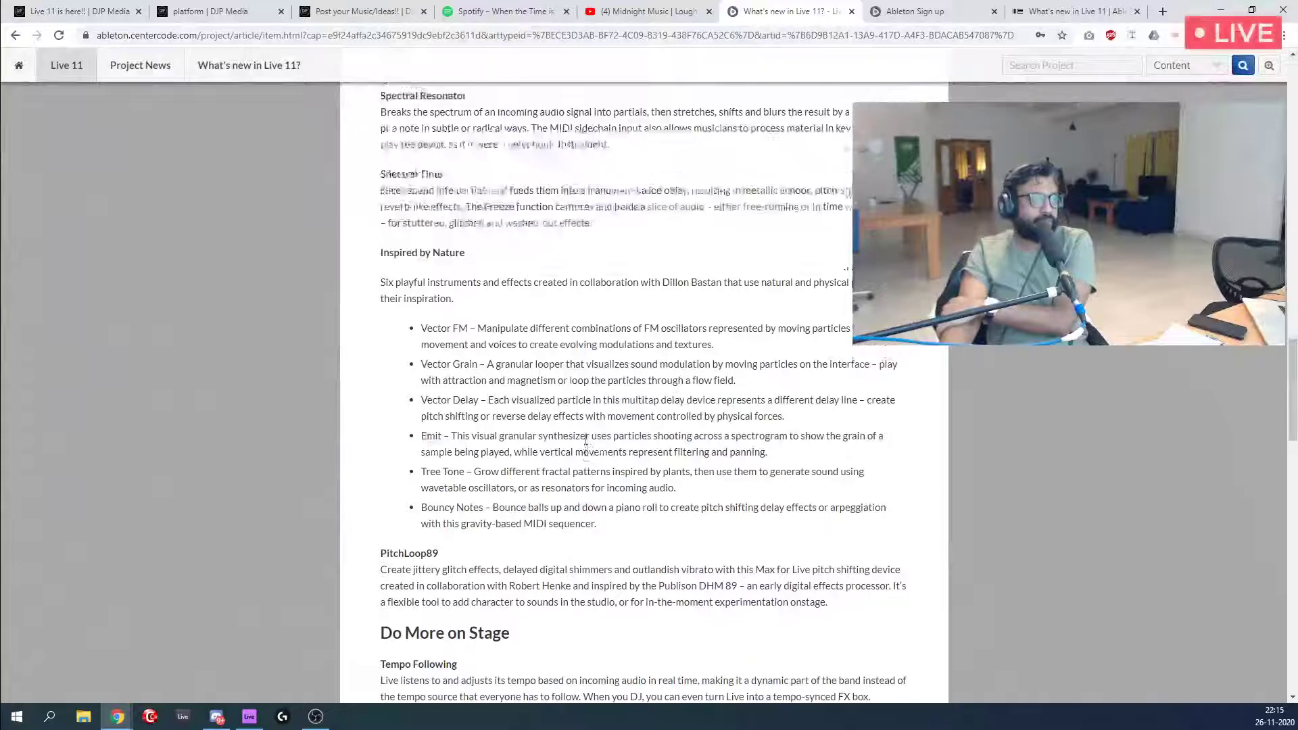
{"action": "scroll", "coordinate": [585, 444], "scroll_direction": "up", "scroll_amount": 4}
{"action": "scroll", "coordinate": [586, 439], "scroll_direction": "down", "scroll_amount": 4}
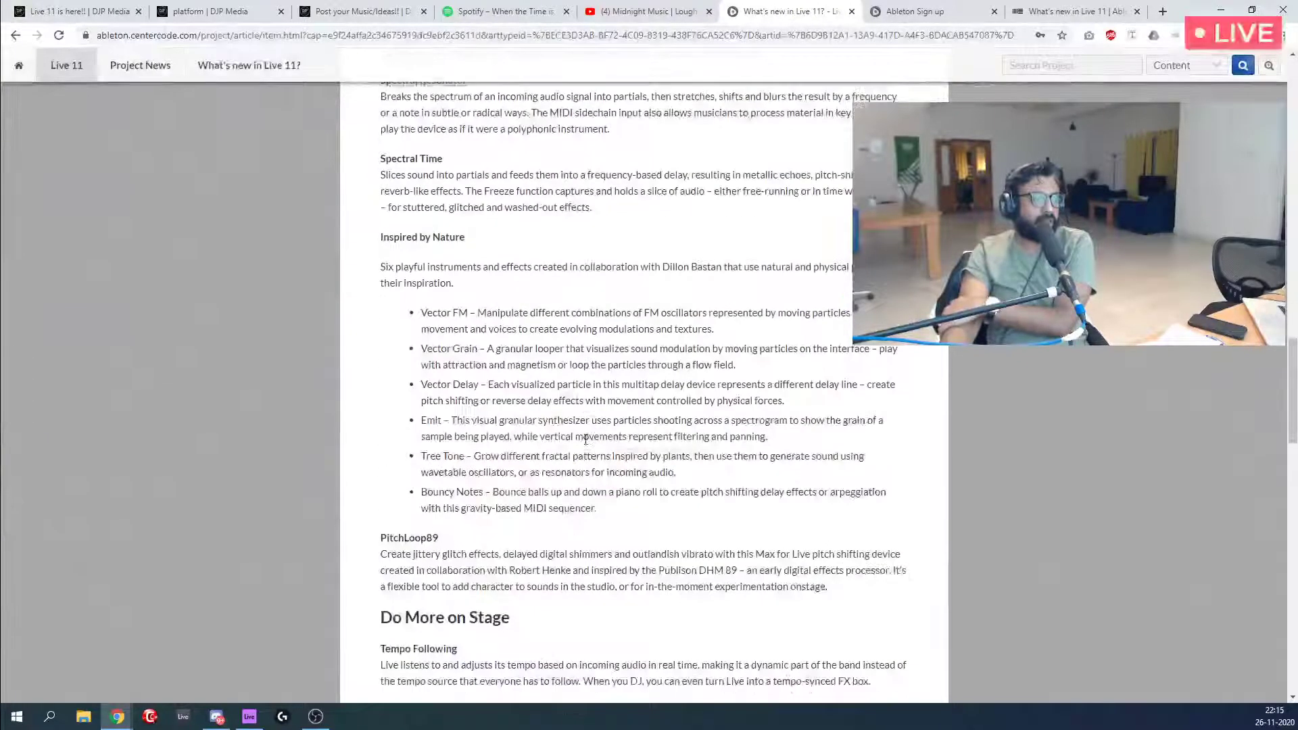
{"action": "scroll", "coordinate": [592, 466], "scroll_direction": "up", "scroll_amount": 2}
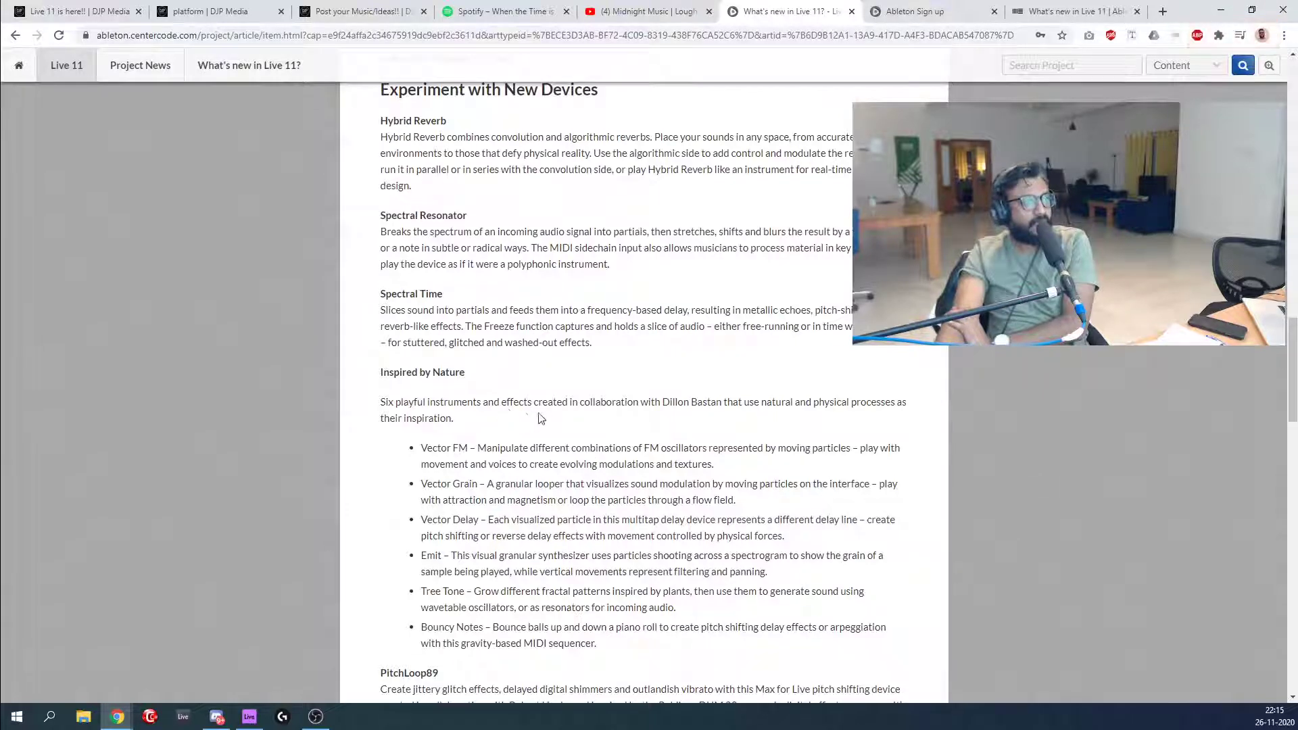
{"action": "scroll", "coordinate": [541, 419], "scroll_direction": "up", "scroll_amount": 2}
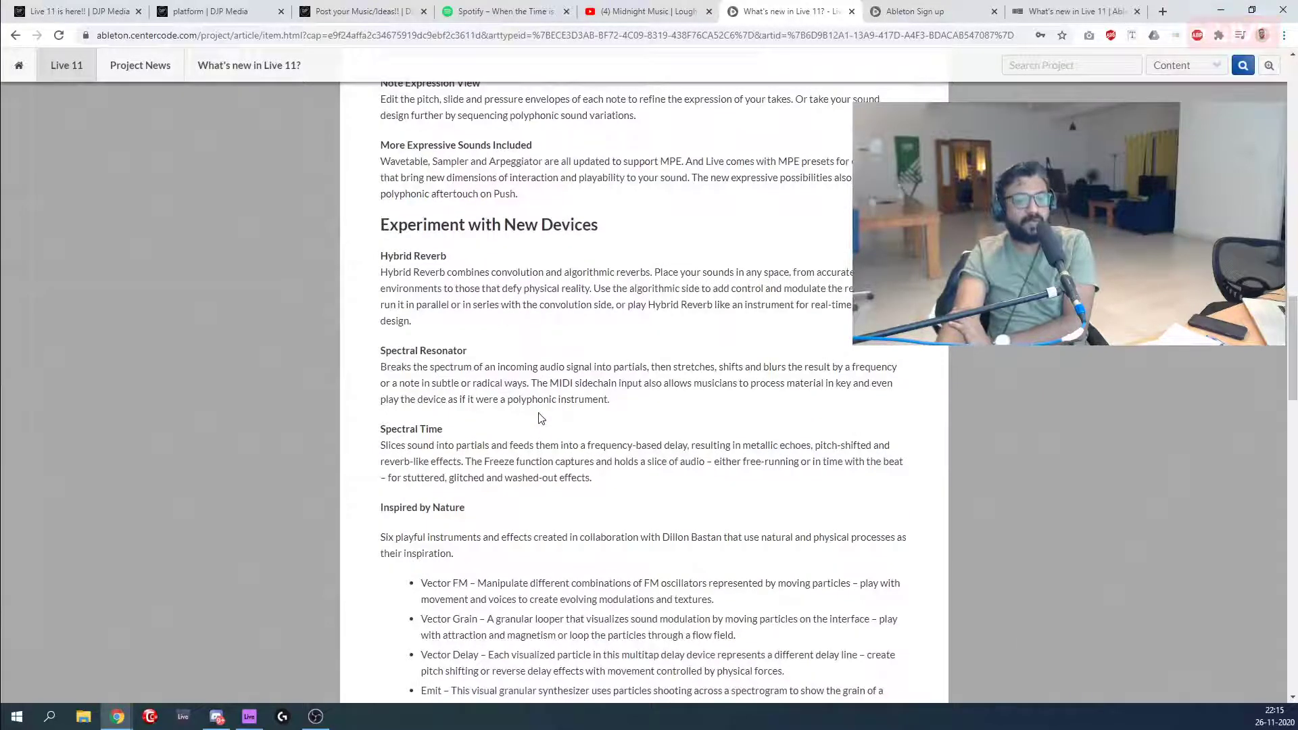
{"action": "scroll", "coordinate": [541, 419], "scroll_direction": "up", "scroll_amount": 11}
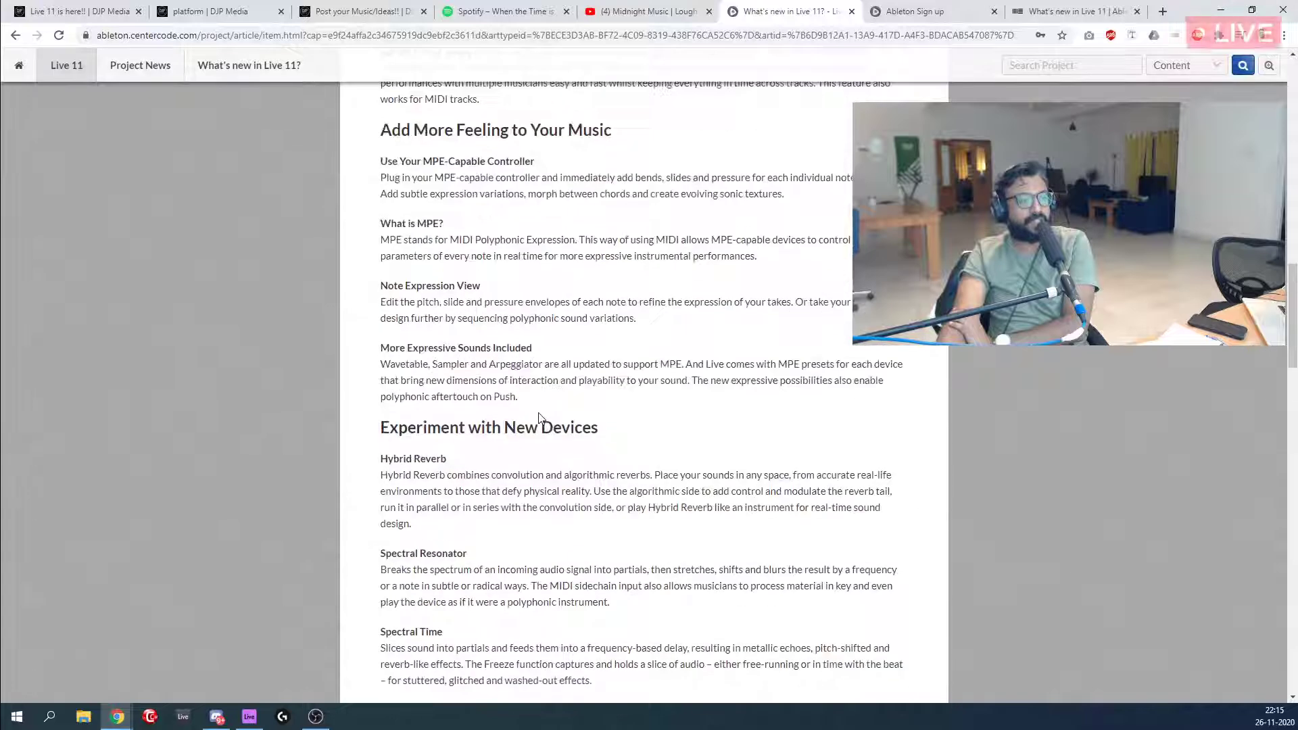
{"action": "scroll", "coordinate": [541, 418], "scroll_direction": "up", "scroll_amount": 2}
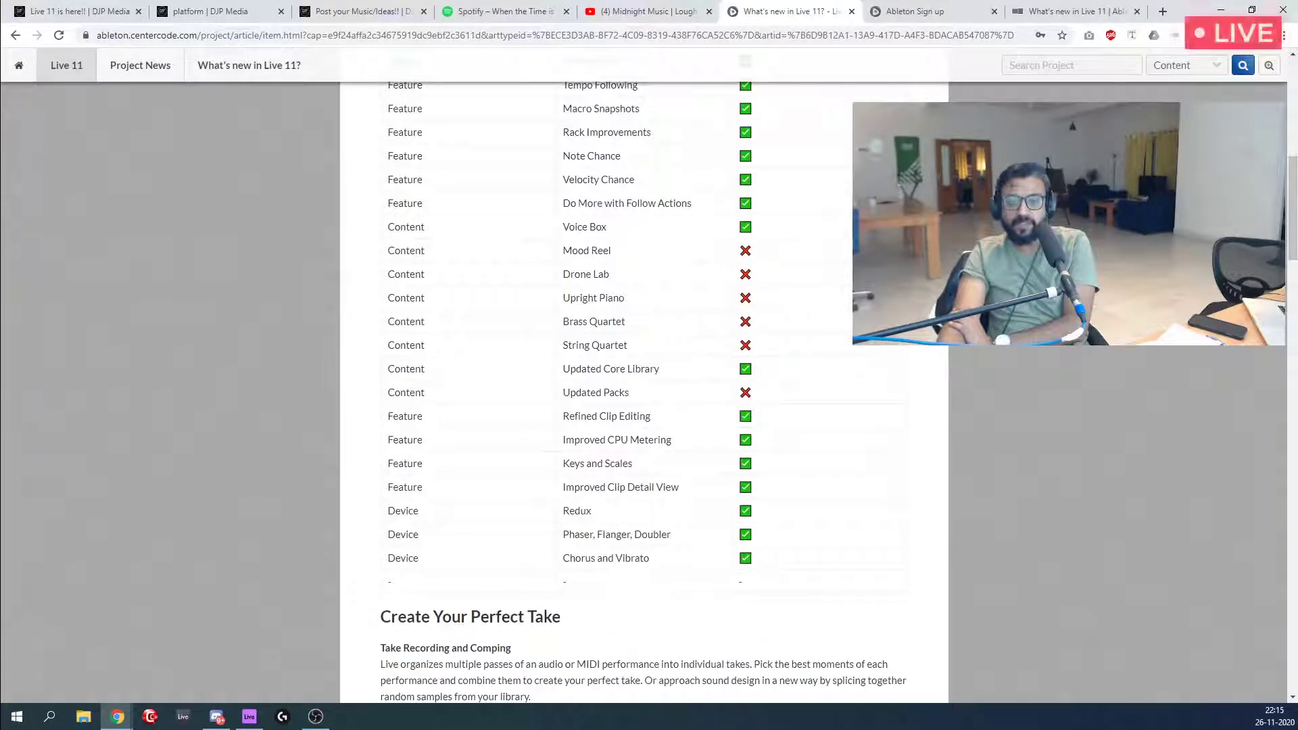
{"action": "key", "text": "super+d"}
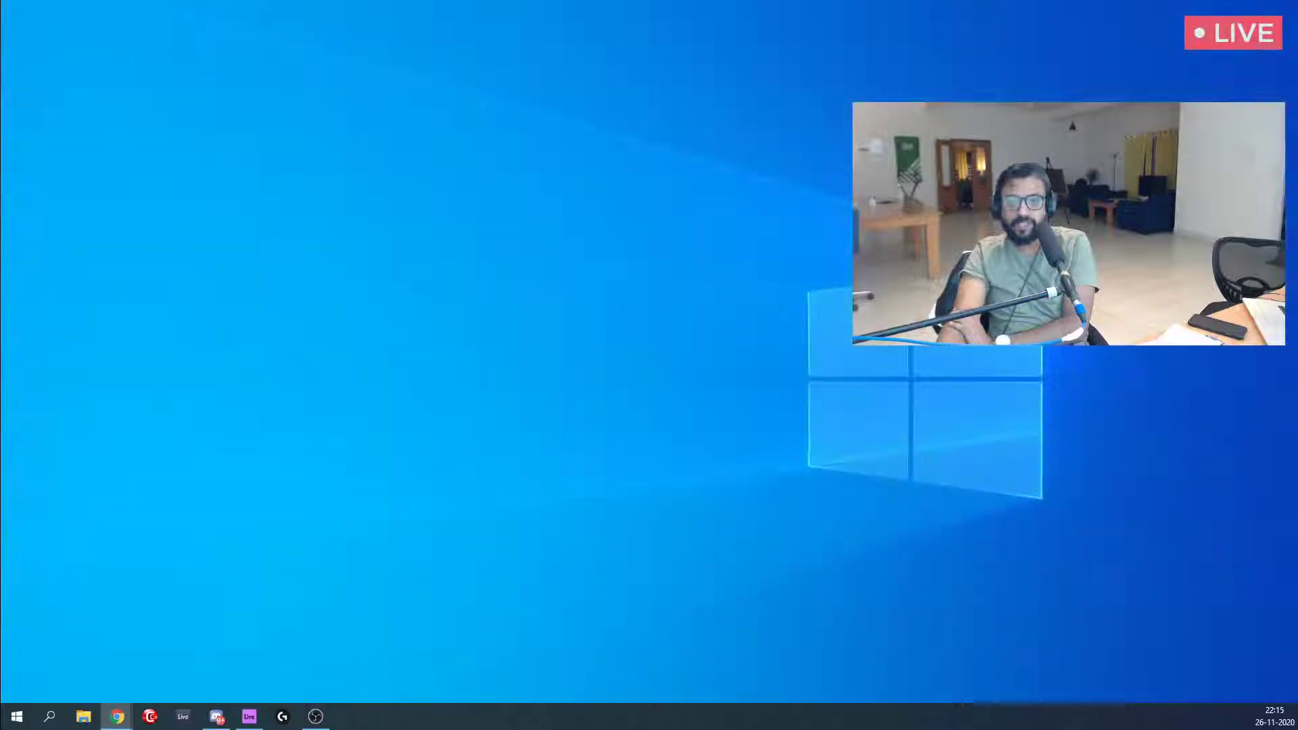
{"action": "key", "text": "super+d"}
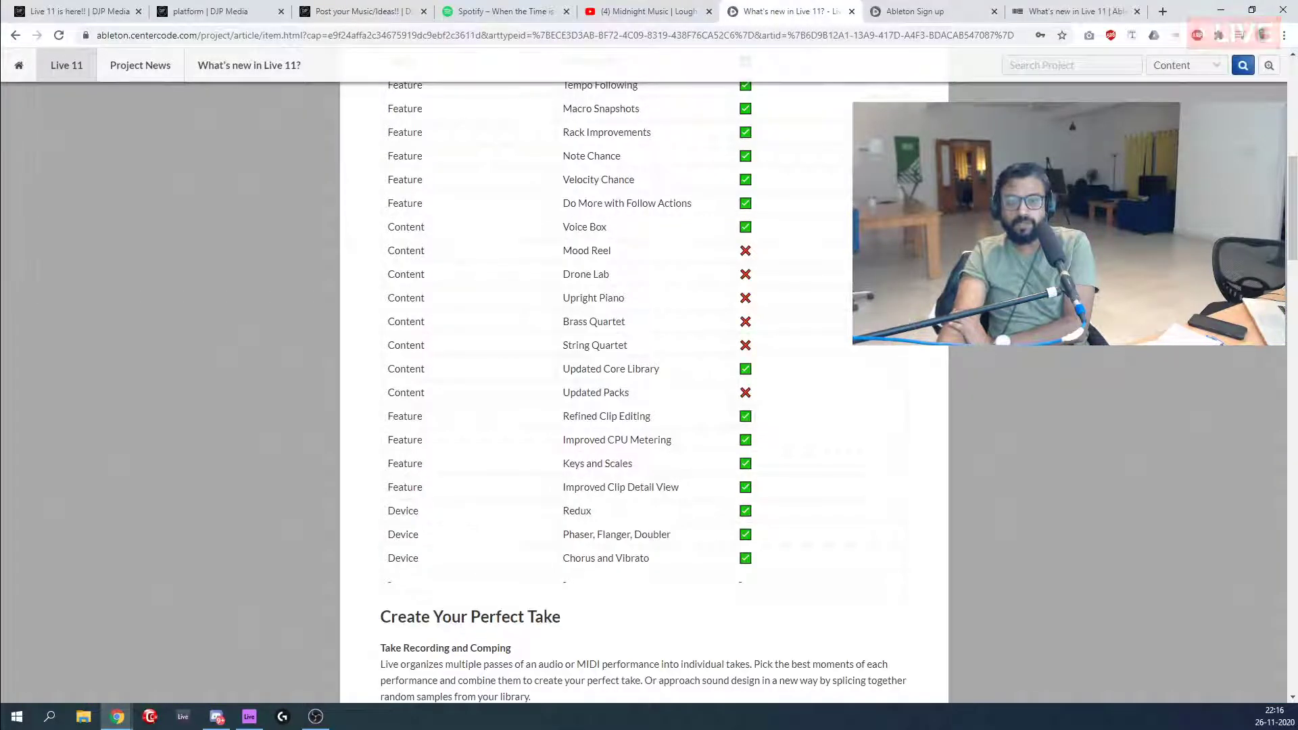
{"action": "key", "text": "super+d"}
{"action": "key", "text": "super+d"}
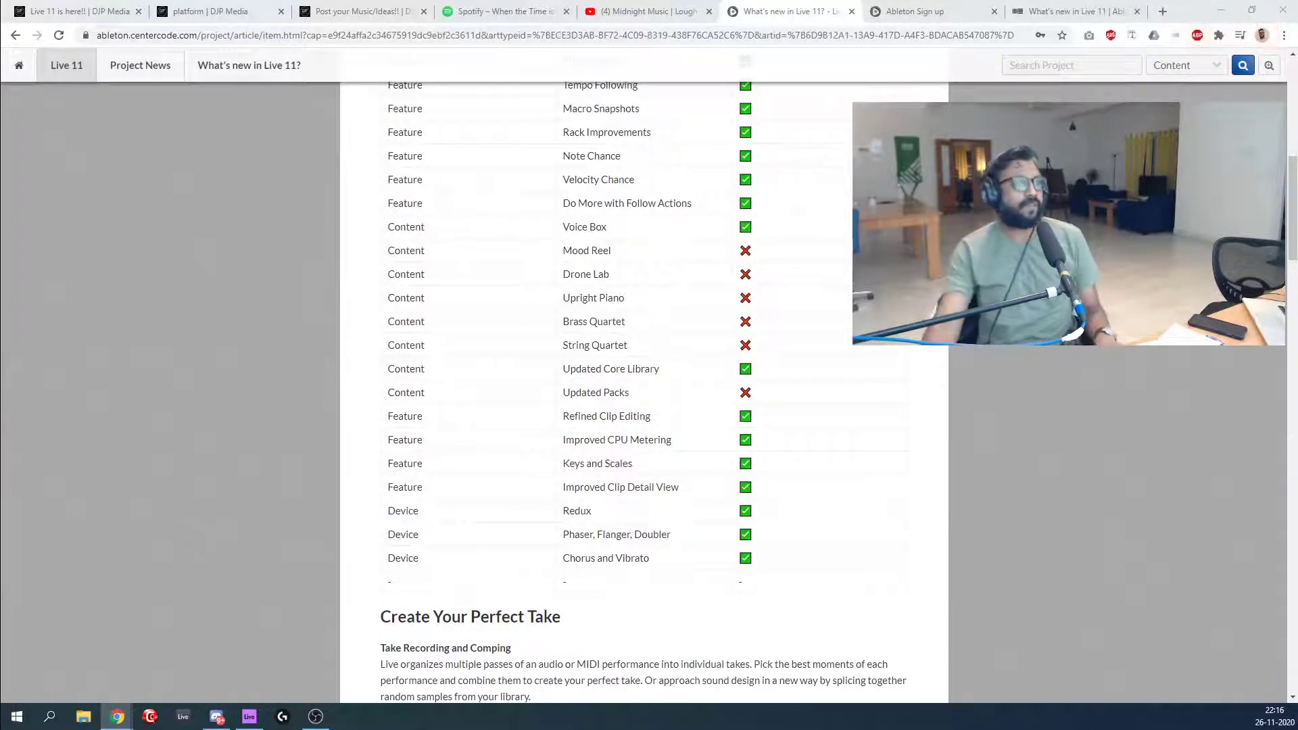
Look over the "Post your Music/Ideas!!" forum thread from its answers back to the opening post.
{"action": "left_click", "coordinate": [369, 7]}
{"action": "scroll", "coordinate": [728, 440], "scroll_direction": "up", "scroll_amount": 15}
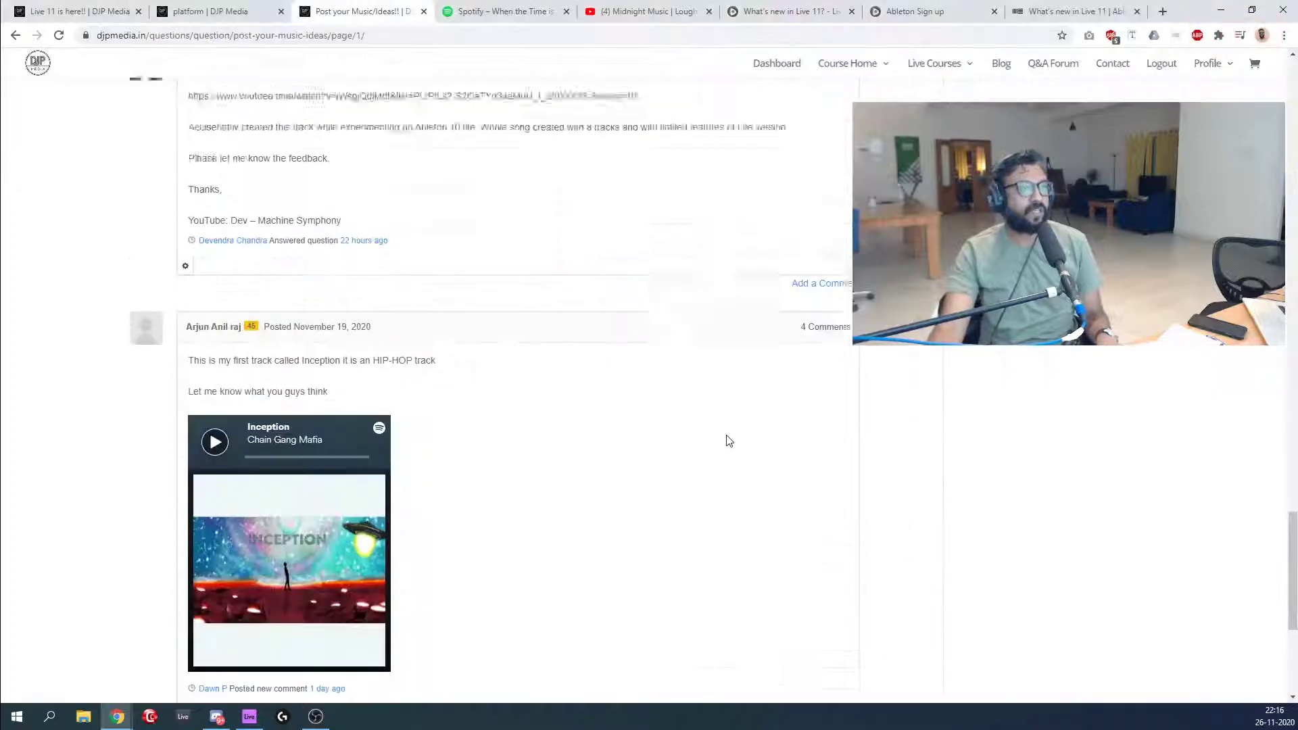
{"action": "scroll", "coordinate": [726, 440], "scroll_direction": "up", "scroll_amount": 15}
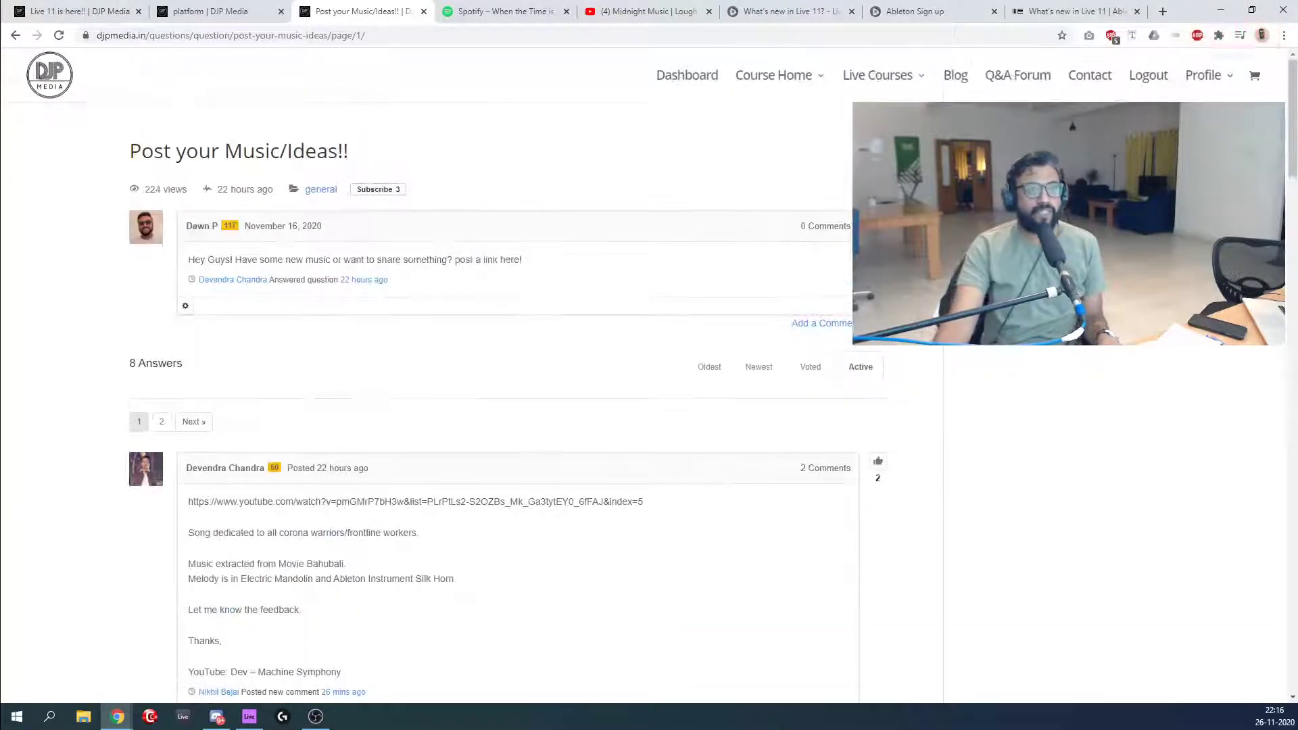
Open the DJP Media Q&A forum and look through the questions in its General list.
{"action": "left_click", "coordinate": [1016, 75]}
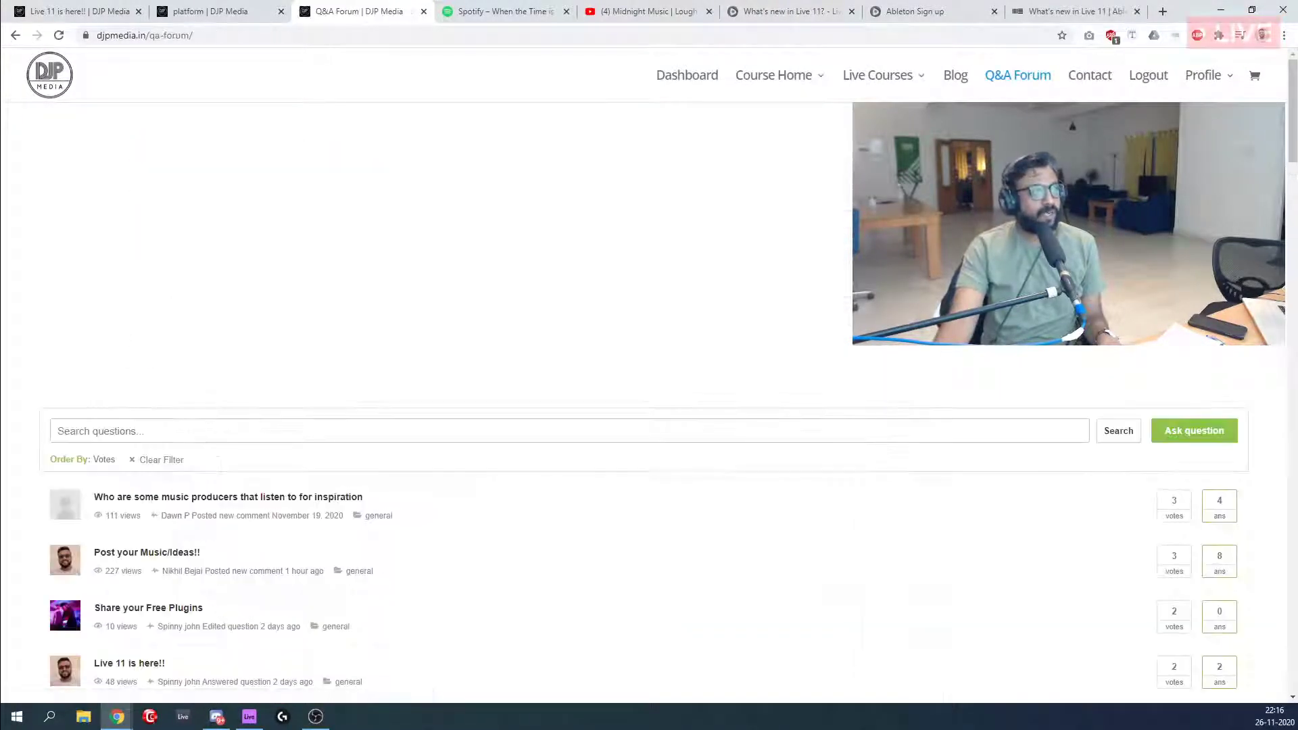
{"action": "scroll", "coordinate": [602, 369], "scroll_direction": "down", "scroll_amount": 4}
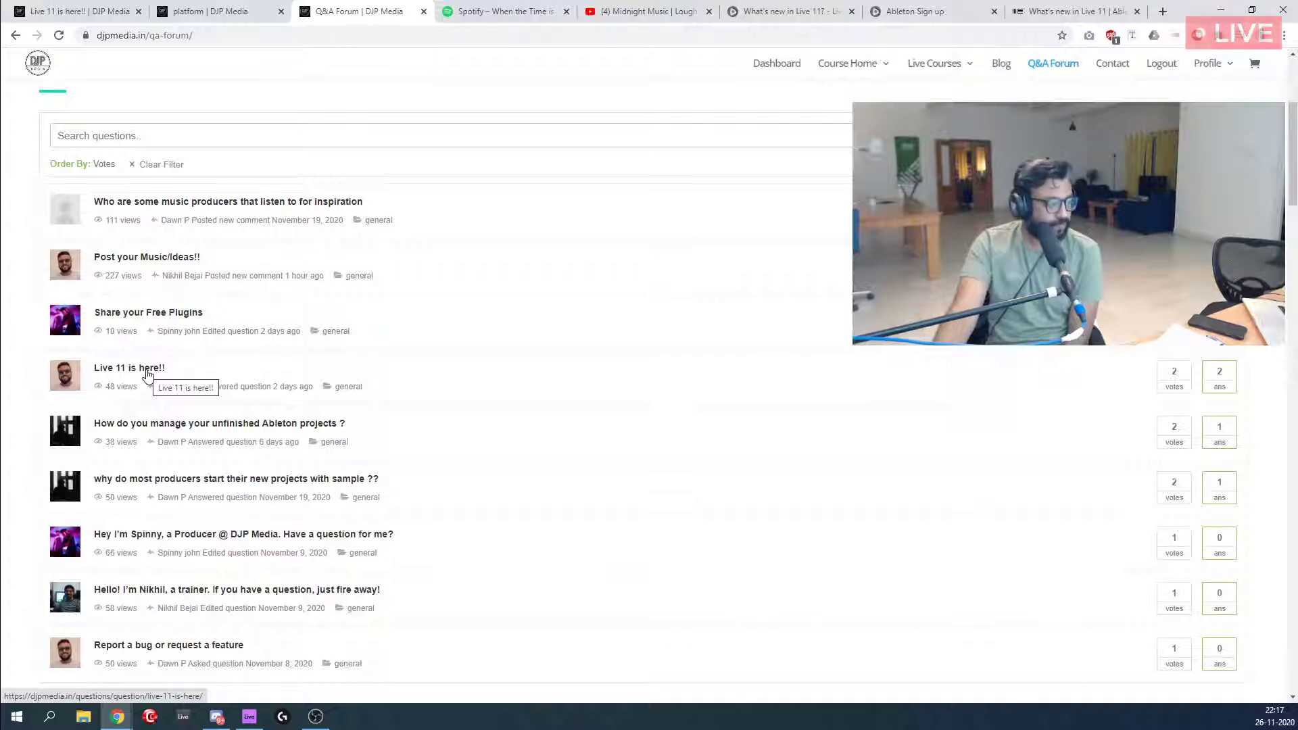
{"action": "scroll", "coordinate": [374, 370], "scroll_direction": "down", "scroll_amount": 1}
{"action": "scroll", "coordinate": [377, 372], "scroll_direction": "up", "scroll_amount": 3}
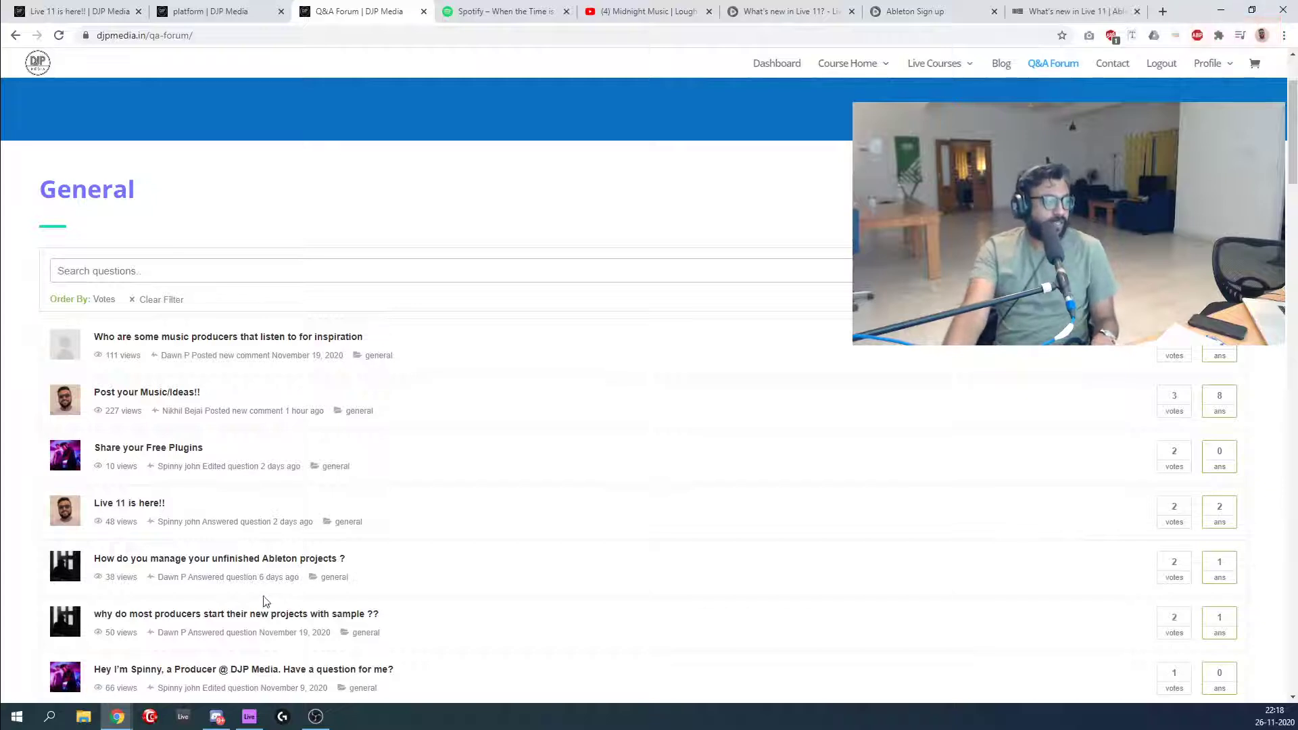
{"action": "scroll", "coordinate": [262, 582], "scroll_direction": "down", "scroll_amount": 4}
{"action": "scroll", "coordinate": [265, 564], "scroll_direction": "up", "scroll_amount": 4}
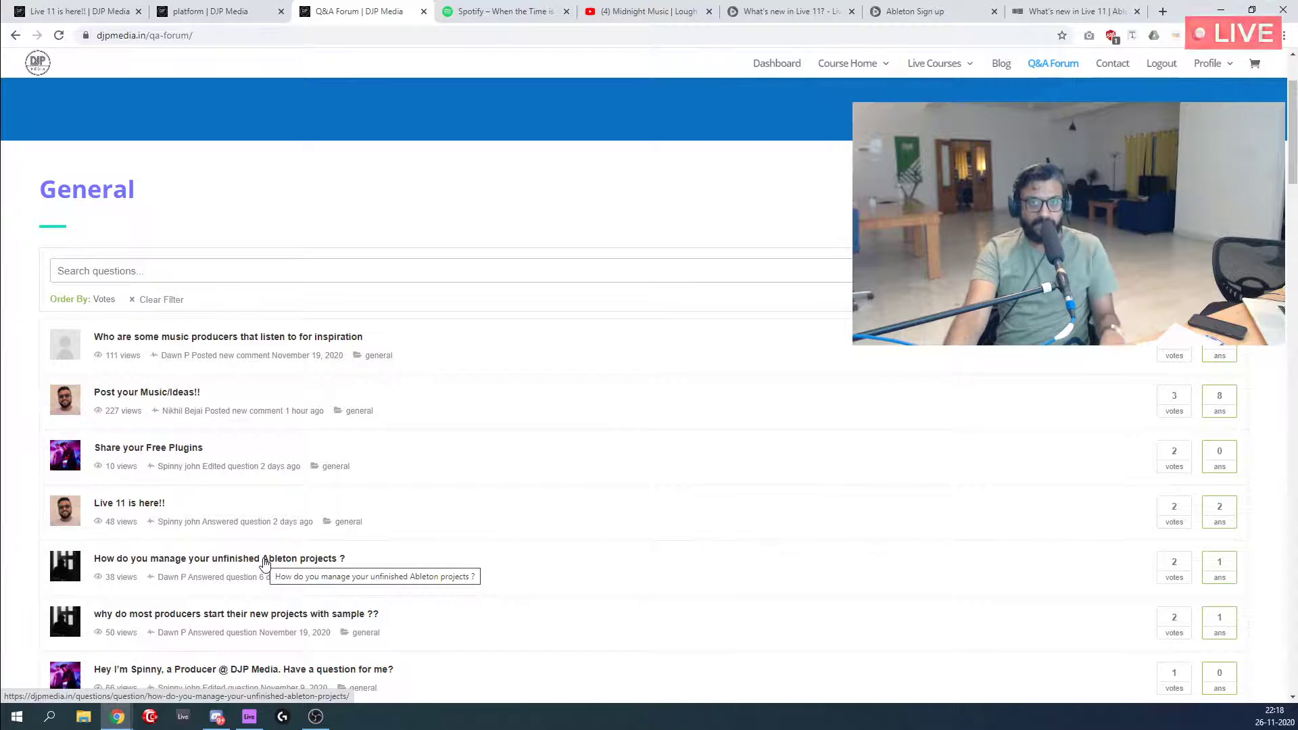
{"action": "key", "text": "alt+Tab"}
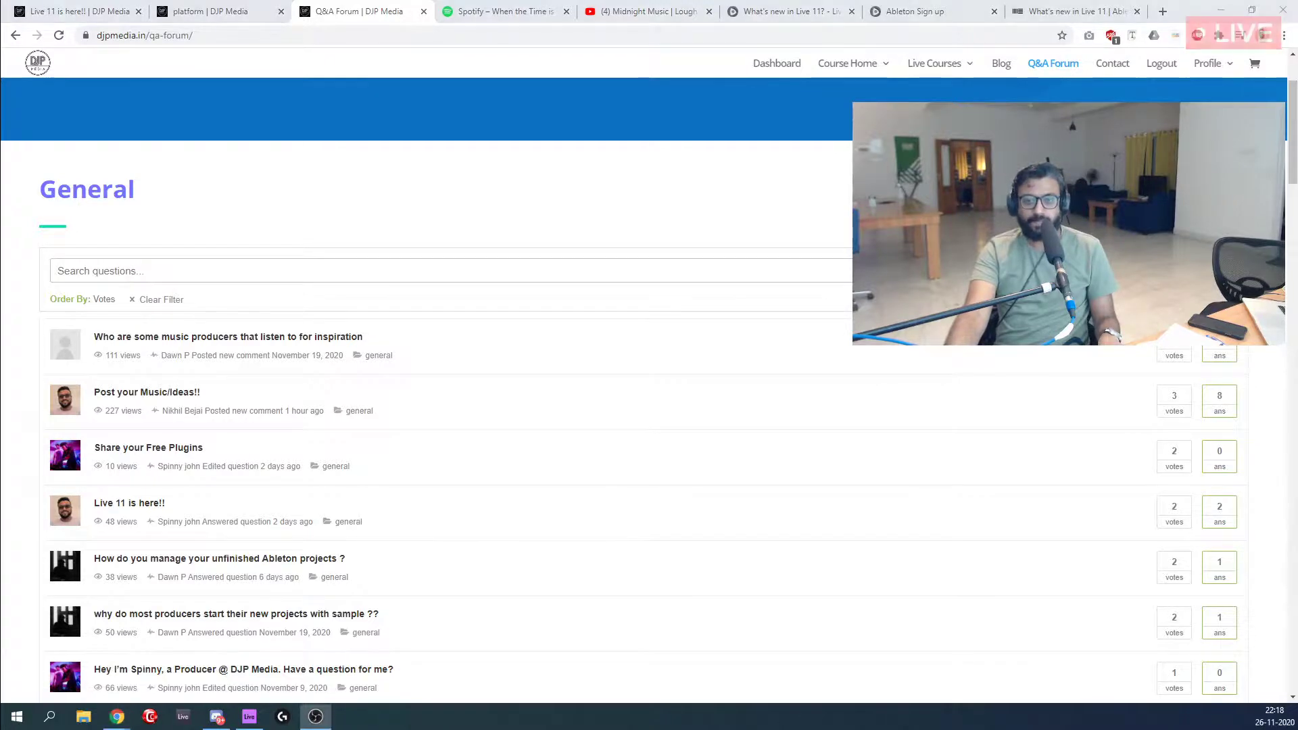